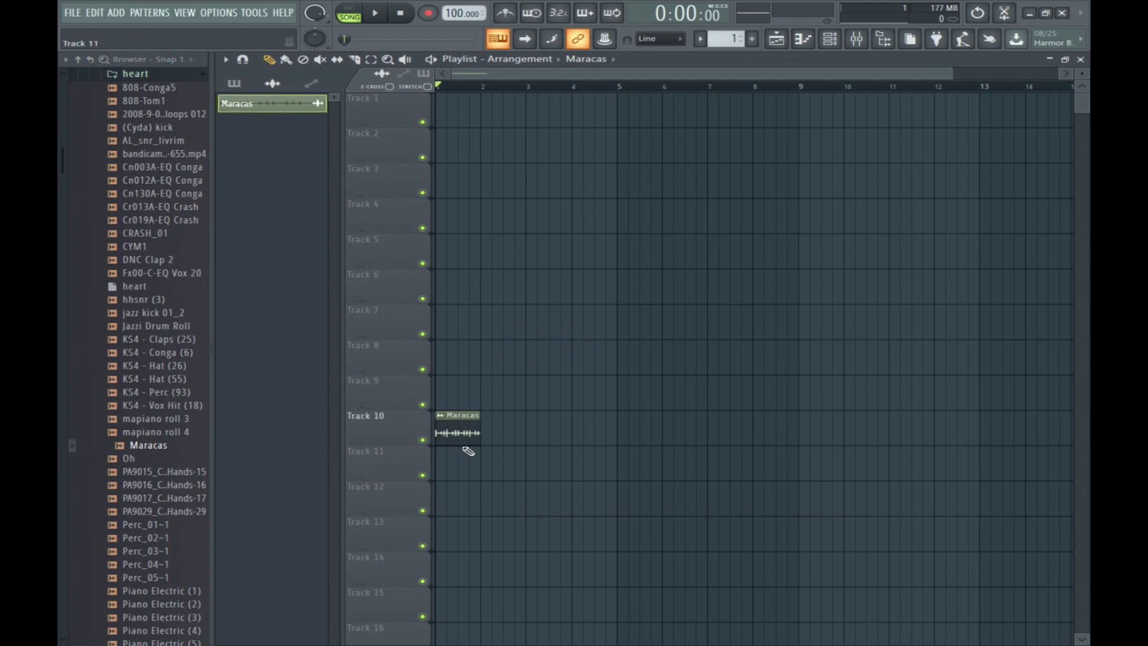
# Repeat the Maracas clip across the first four bars of Track 10 and turn down its channel volume during playback.
pyautogui.moveTo(572, 479); pyautogui.dragTo(444, 426)
pyautogui.hotkey('ctrl', 'b')
pyautogui.press('space')
pyautogui.doubleClick(499, 423)
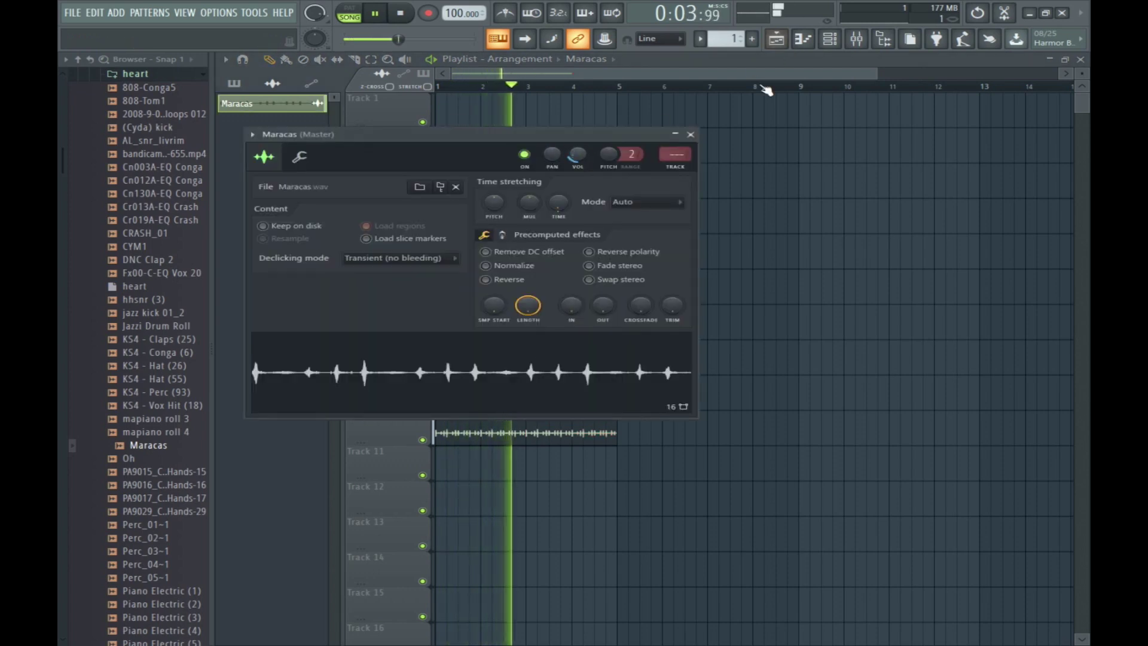
pyautogui.click(691, 135)
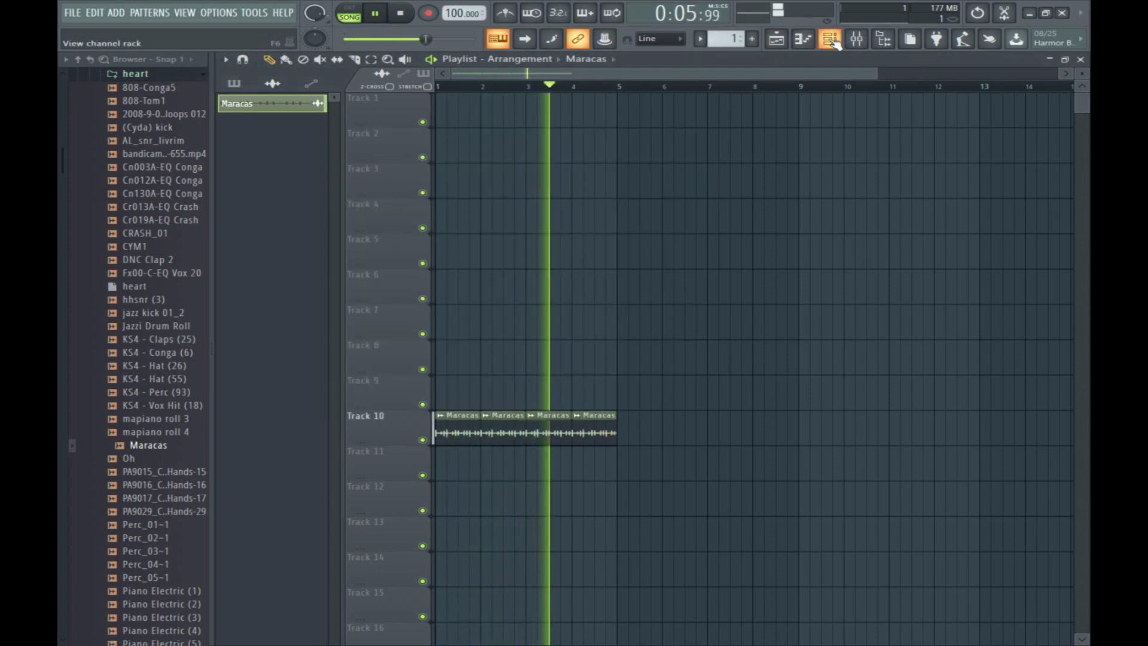
# Program Perc 2 hits in Pattern 1 on steps 1, 4 and 7 of every eight, across all four bars.
pyautogui.press('F6')
pyautogui.click(752, 38)
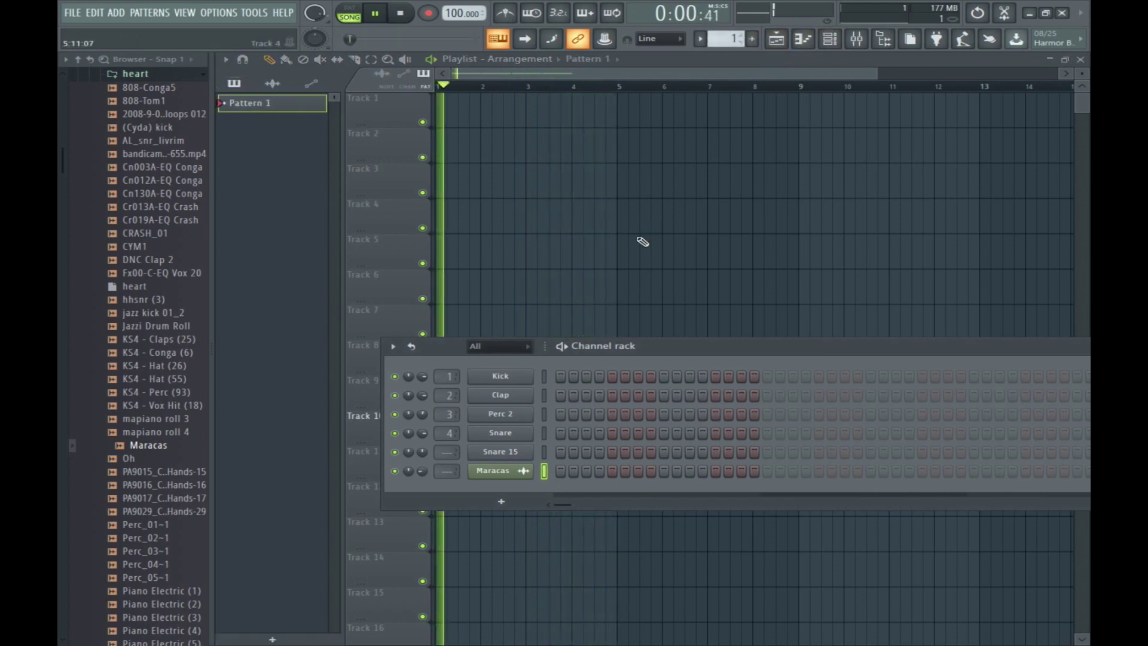
pyautogui.click(560, 414)
pyautogui.press('space')
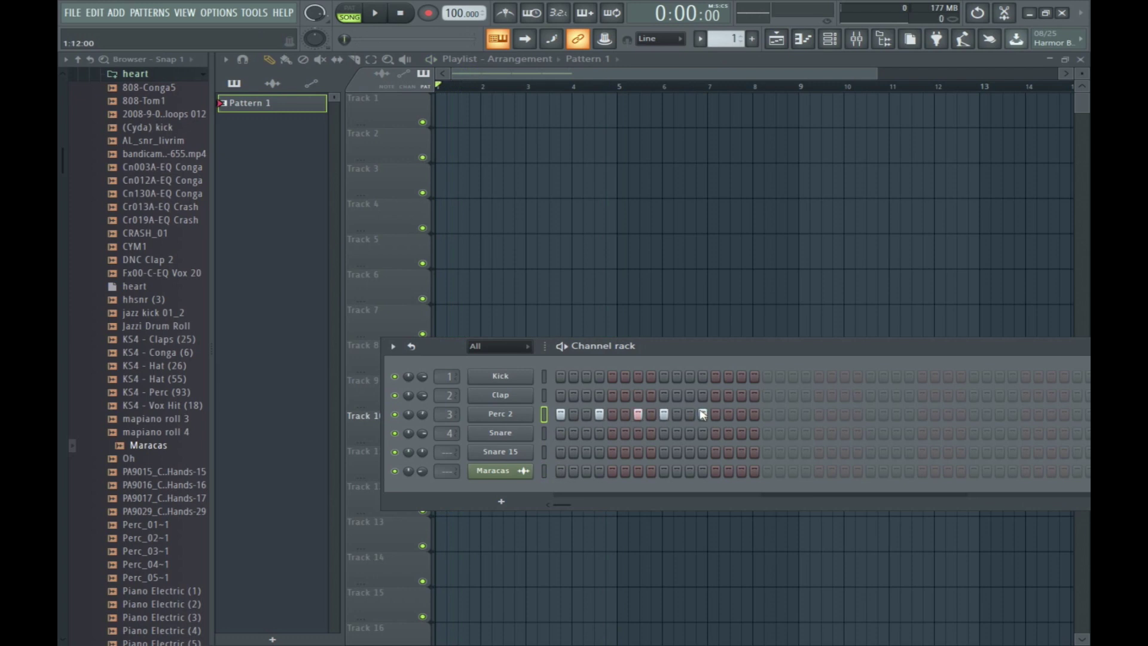
pyautogui.click(767, 413)
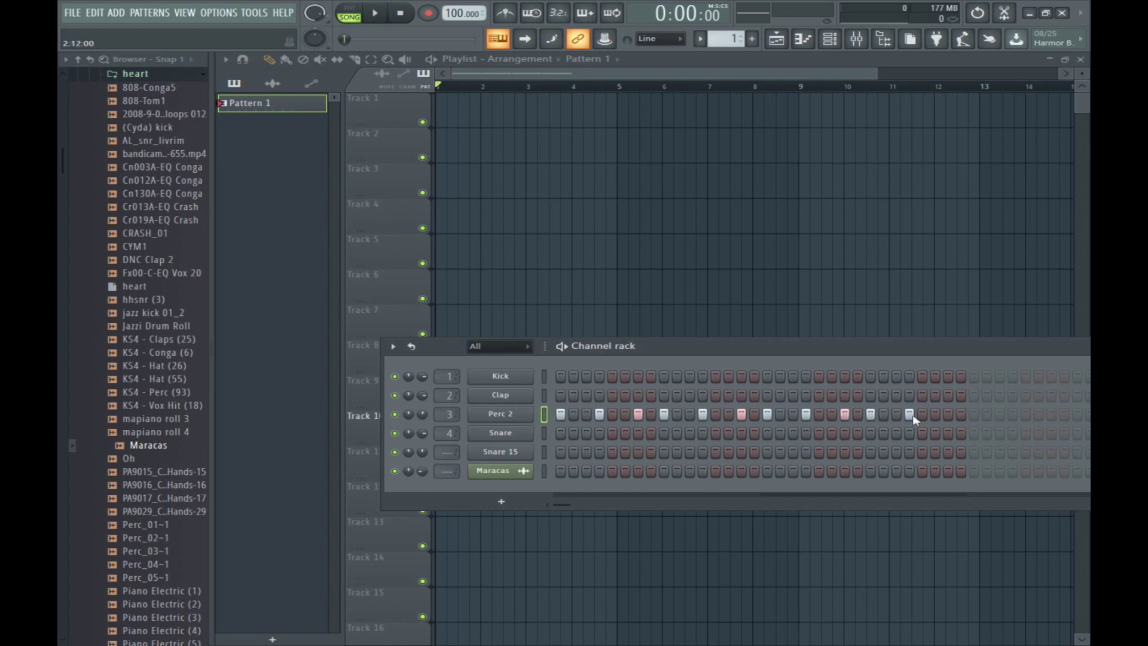
pyautogui.moveTo(886, 346); pyautogui.dragTo(371, 339)
pyautogui.click(461, 406)
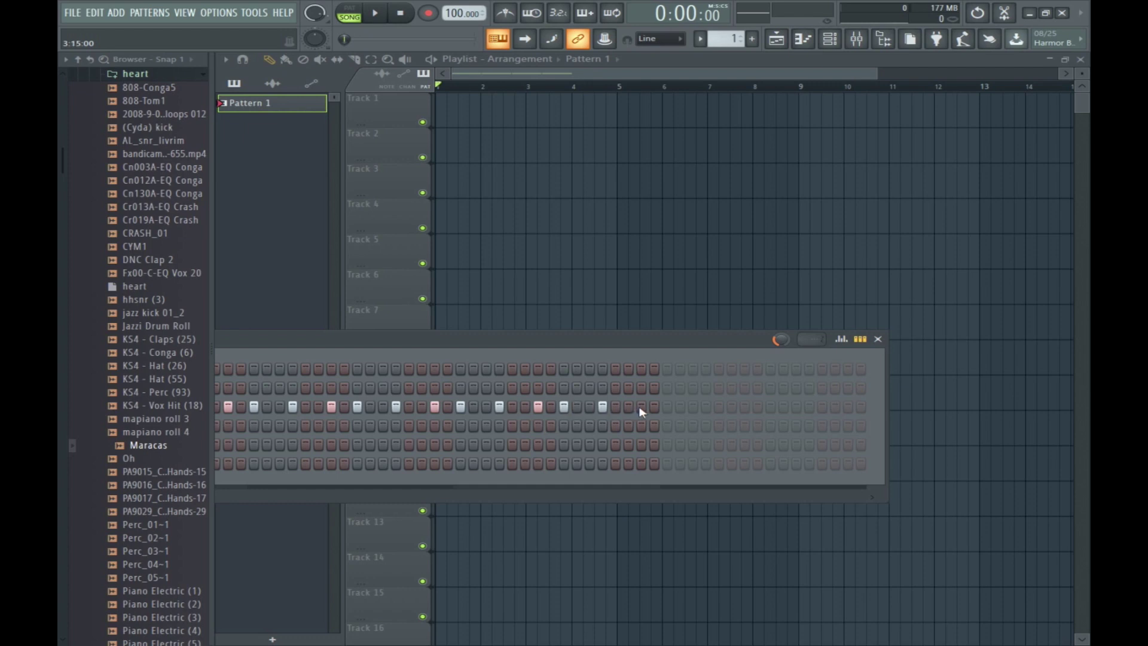
pyautogui.click(668, 407)
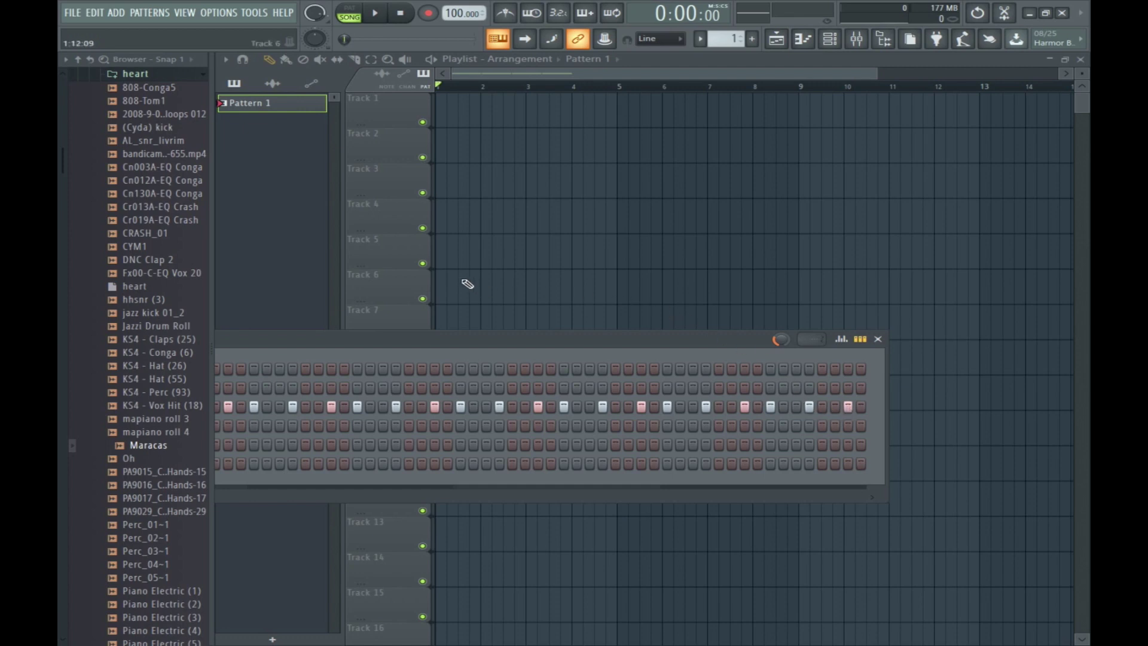
# Place Pattern 1 at bar 1 on Track 5 and play it together with the Maracas loop.
pyautogui.click(445, 258)
pyautogui.press('space')
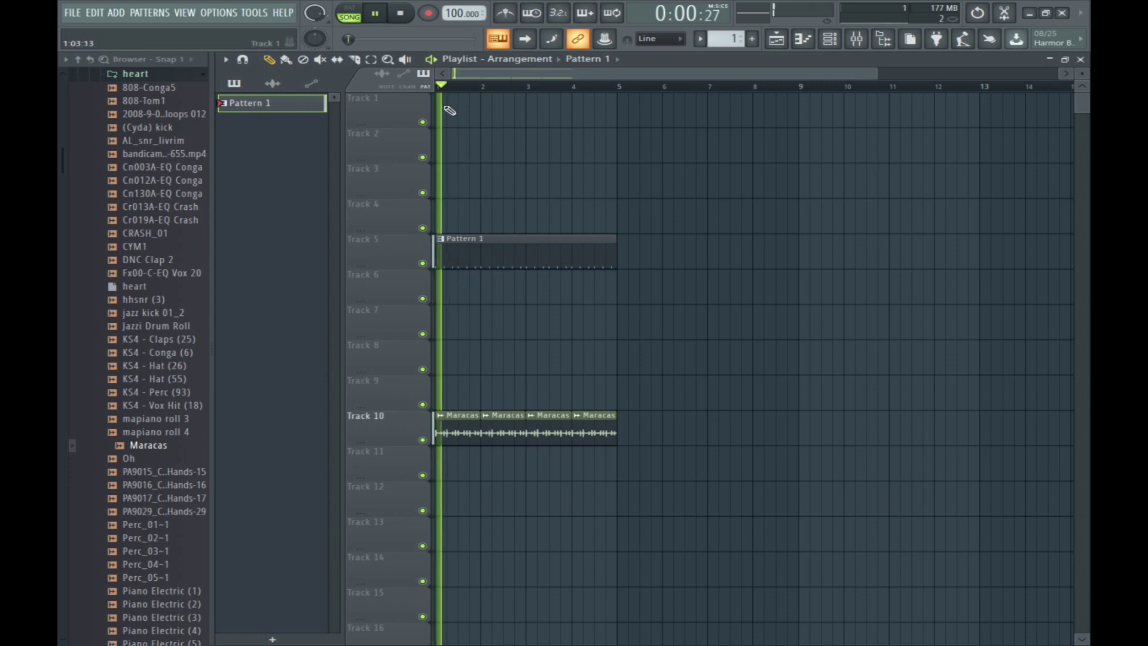
pyautogui.click(837, 41)
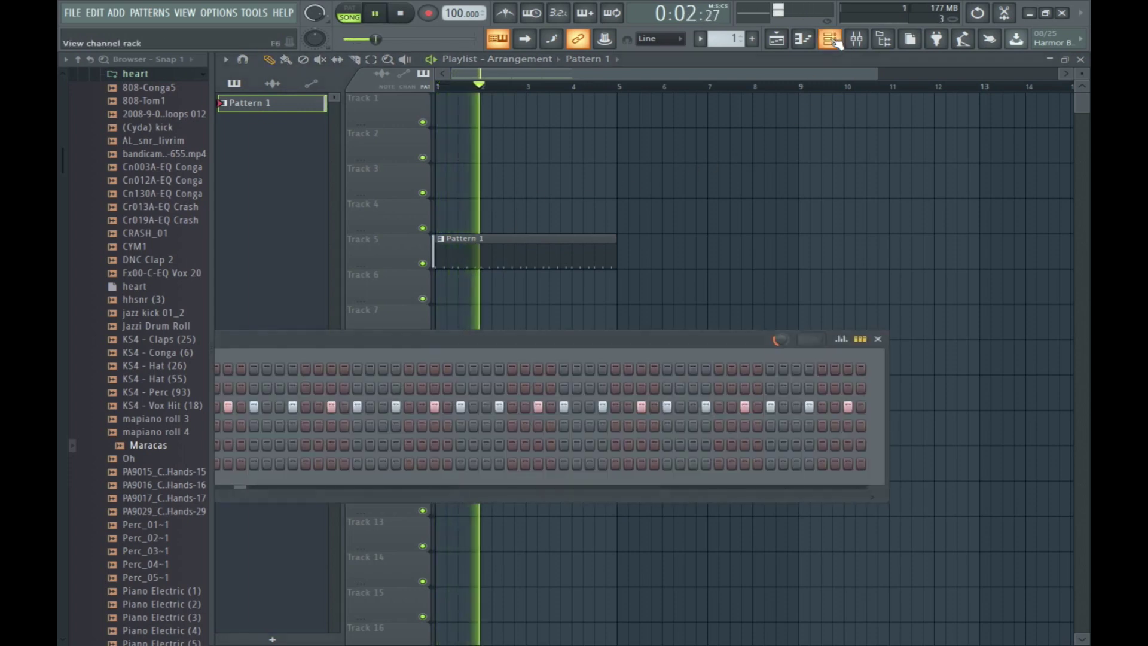
pyautogui.press('space')
# Move the step sequence from Perc 2 to the Snare 15 channel and play the result.
pyautogui.rightClick(514, 329)
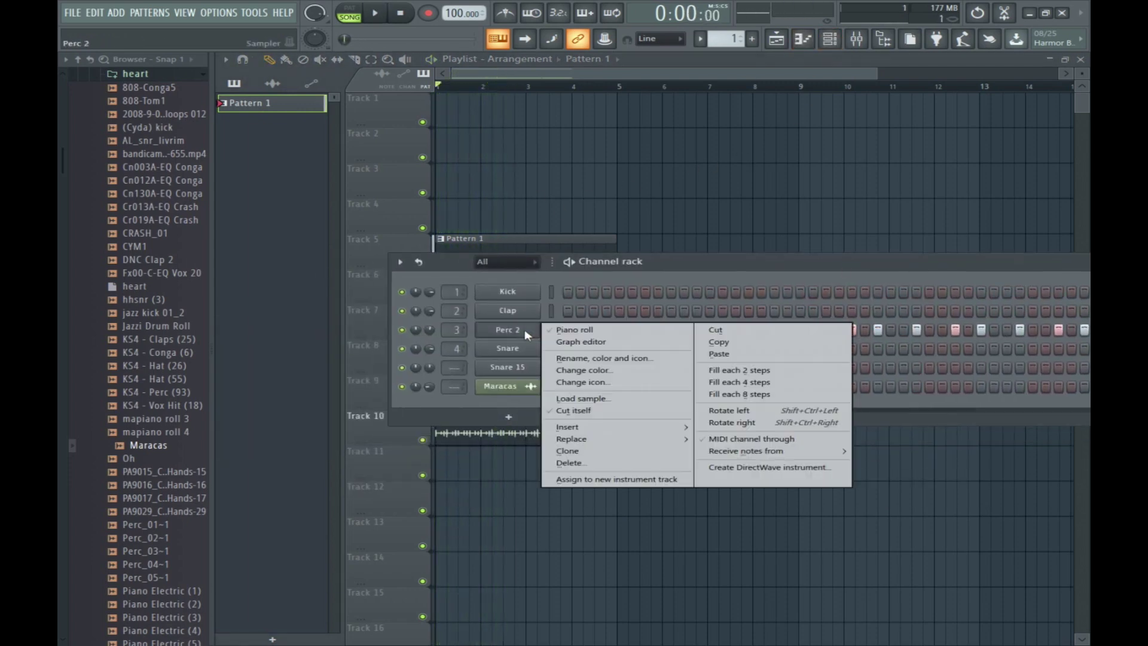
pyautogui.click(793, 330)
pyautogui.rightClick(519, 370)
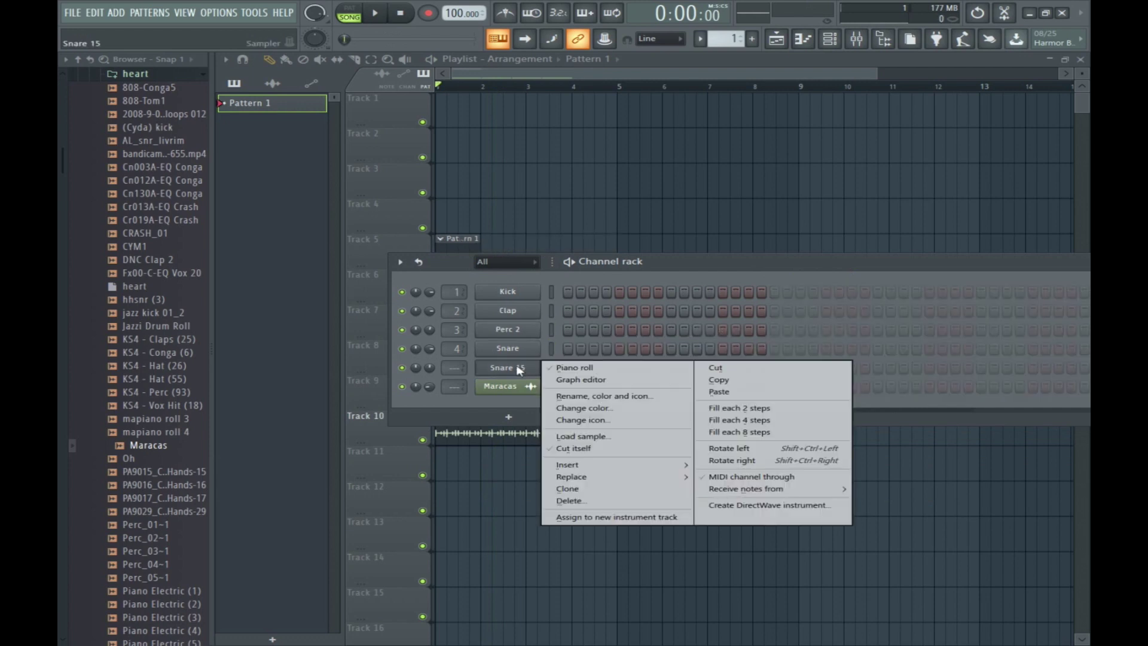
pyautogui.click(718, 392)
pyautogui.press('space')
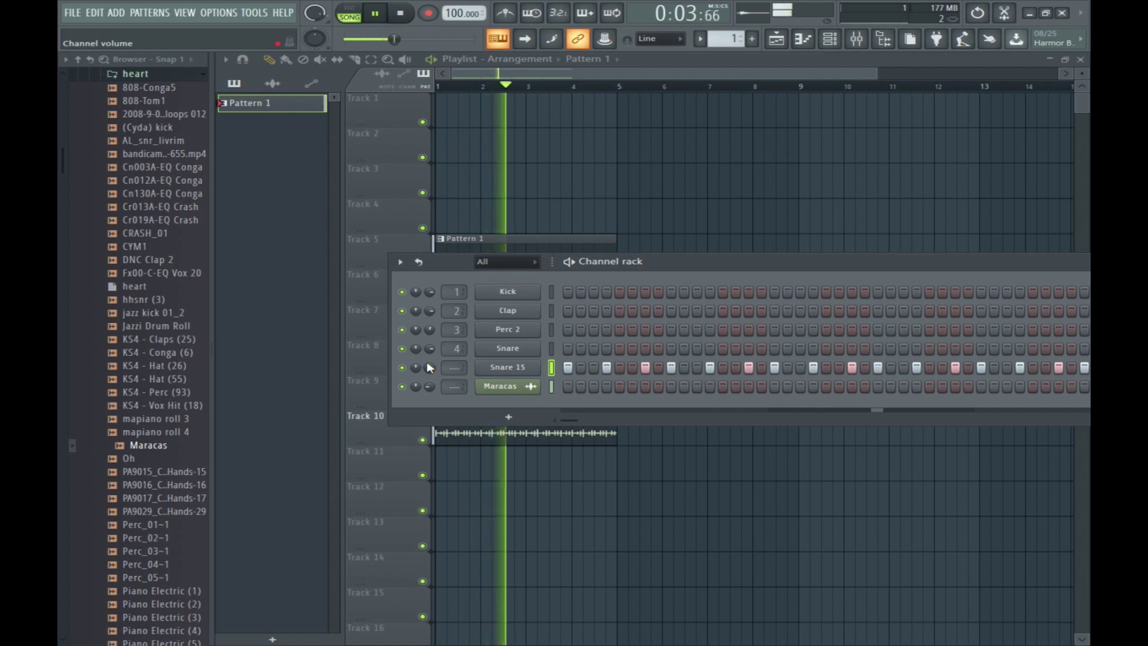
pyautogui.press('space')
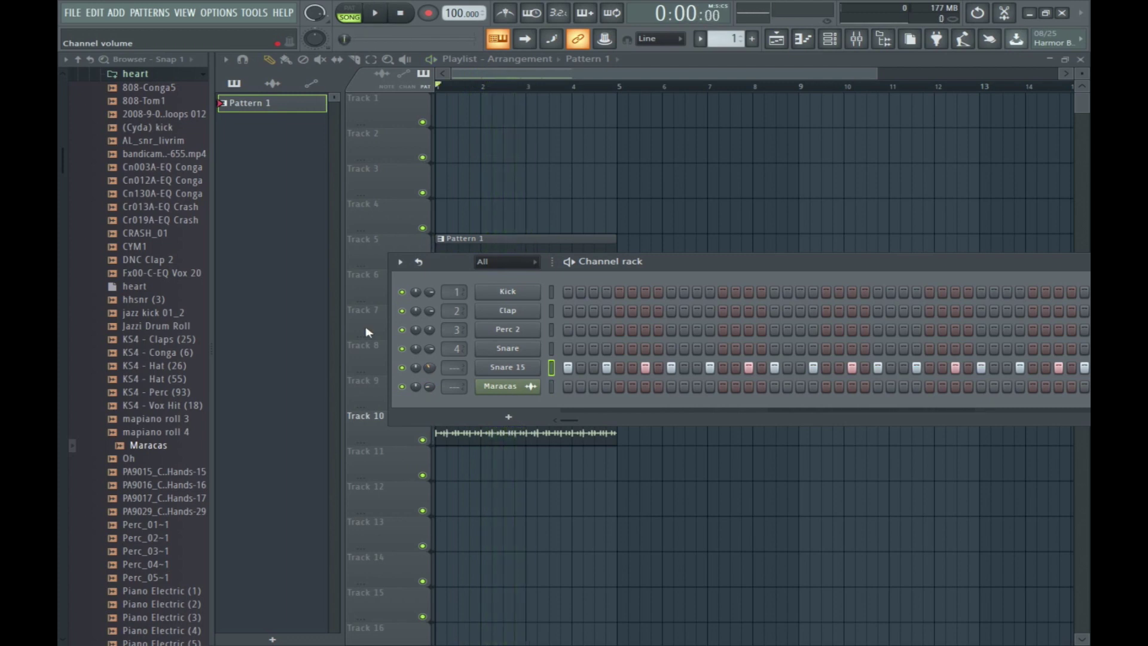
# Audition percussion samples in the heart folder and look through the J.E Sample Pack folder.
pyautogui.click(157, 326)
pyautogui.click(163, 498)
pyautogui.click(166, 551)
pyautogui.scroll(-10, 167, 556)
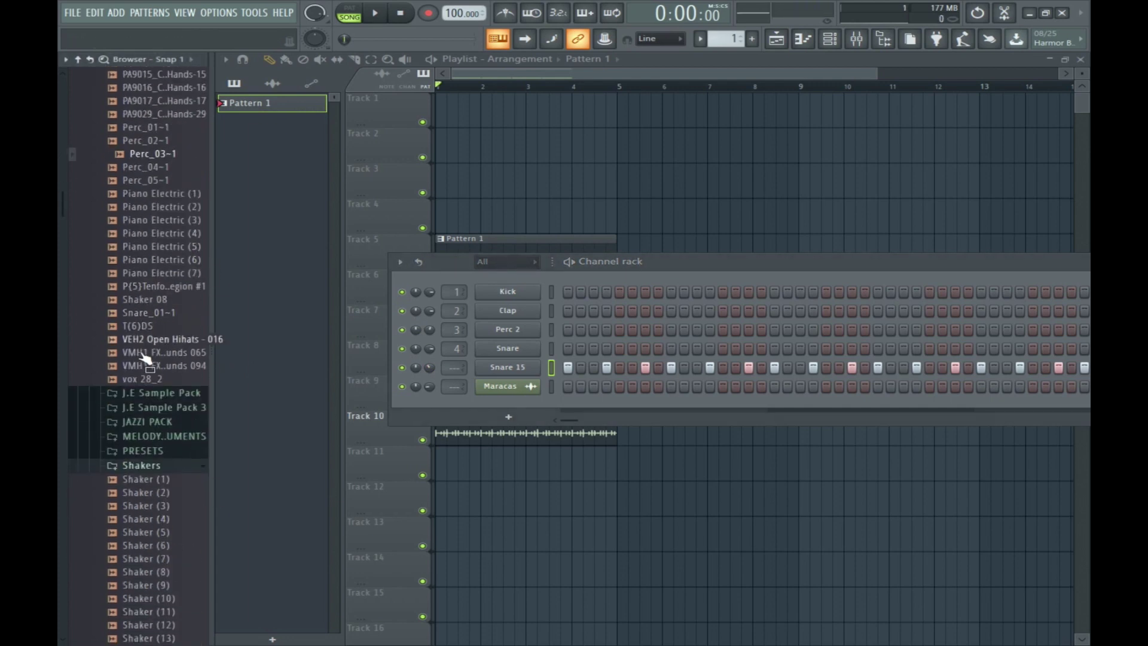
pyautogui.click(173, 394)
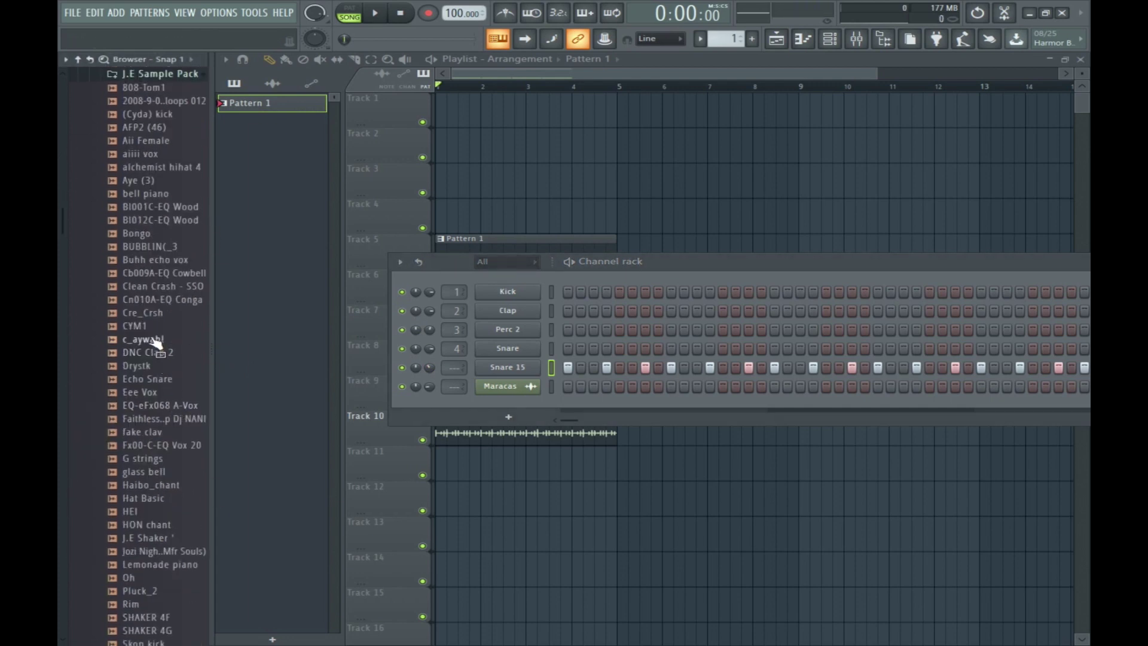
pyautogui.scroll(11, 157, 514)
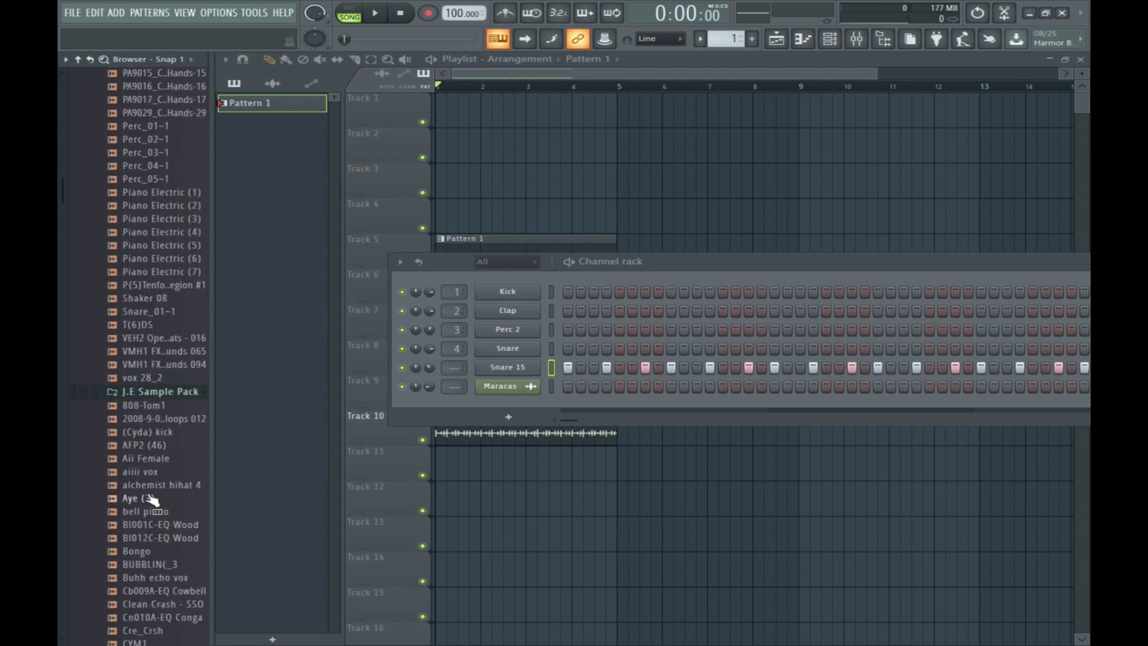
# Lower the Maracas channel volume to about 14% while the arrangement plays.
pyautogui.press('space')
pyautogui.scroll(9, 147, 407)
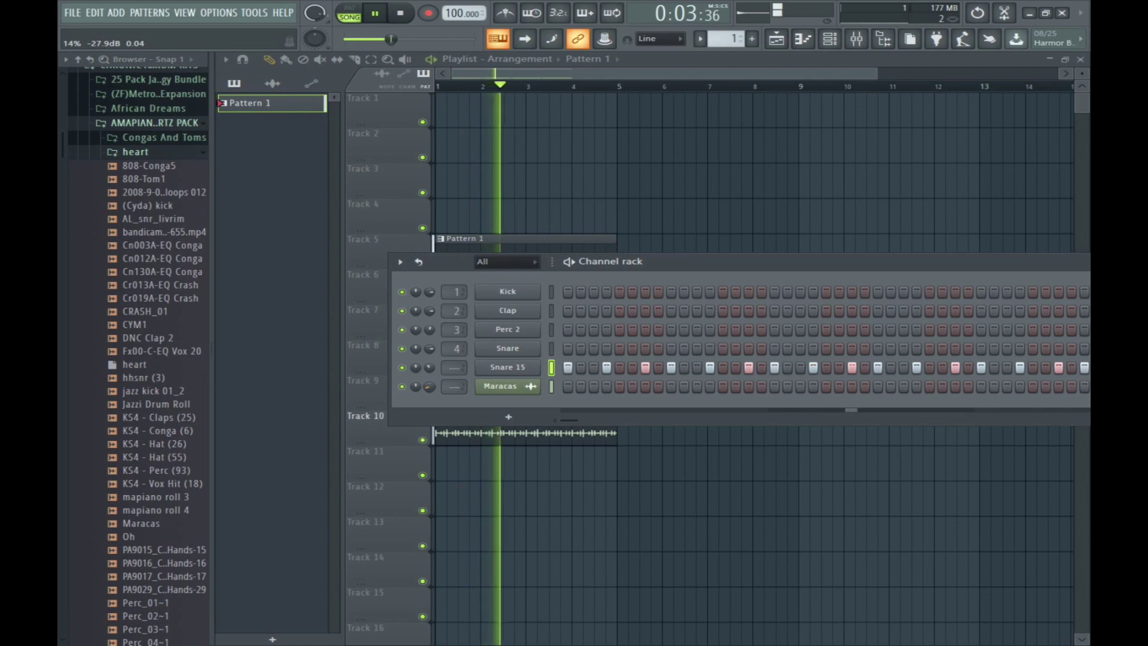
pyautogui.scroll(5, 188, 380)
pyautogui.scroll(1, 182, 379)
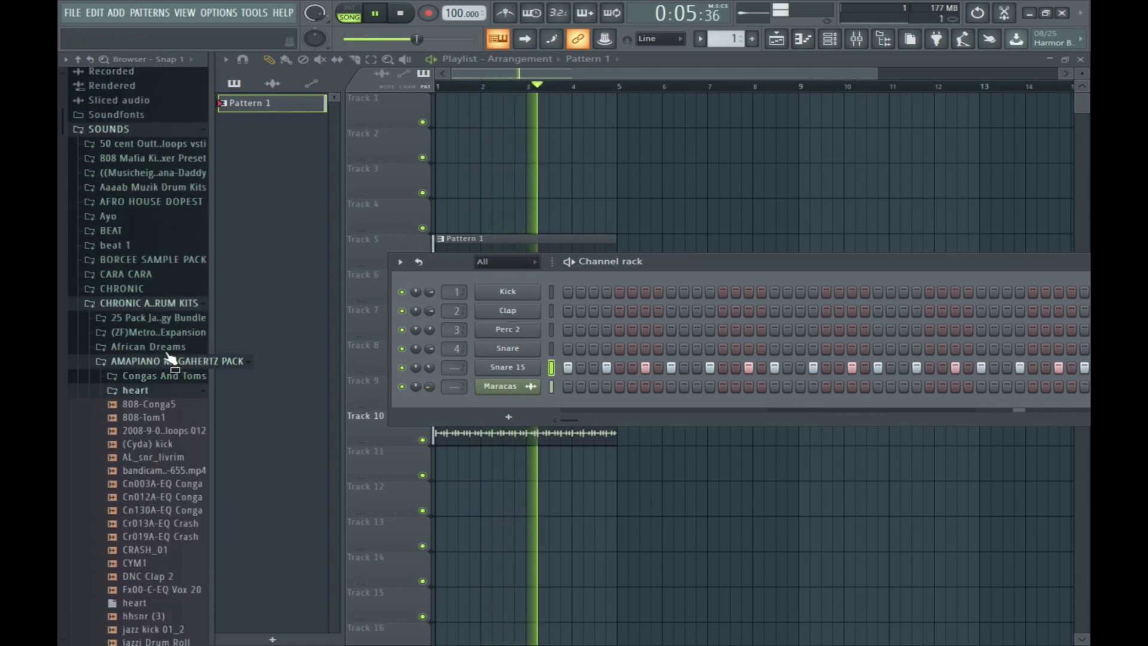
pyautogui.press('space')
# Audition the shaker samples in the Shaker folder of J.E Sample Pack 3.
pyautogui.scroll(-20, 172, 442)
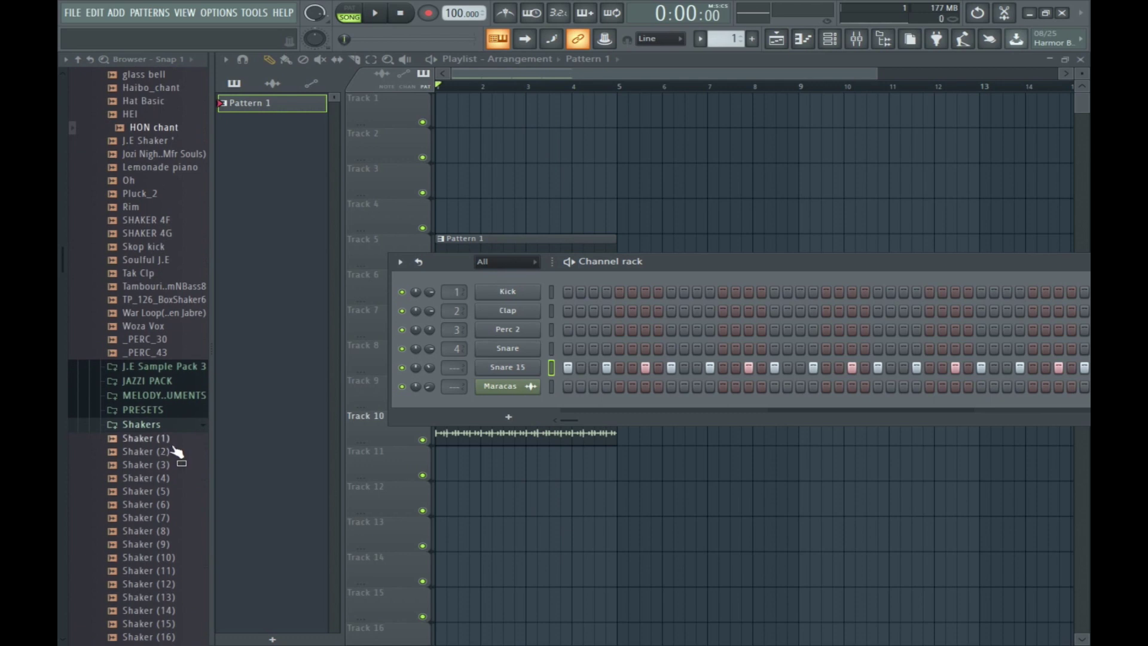
pyautogui.click(170, 369)
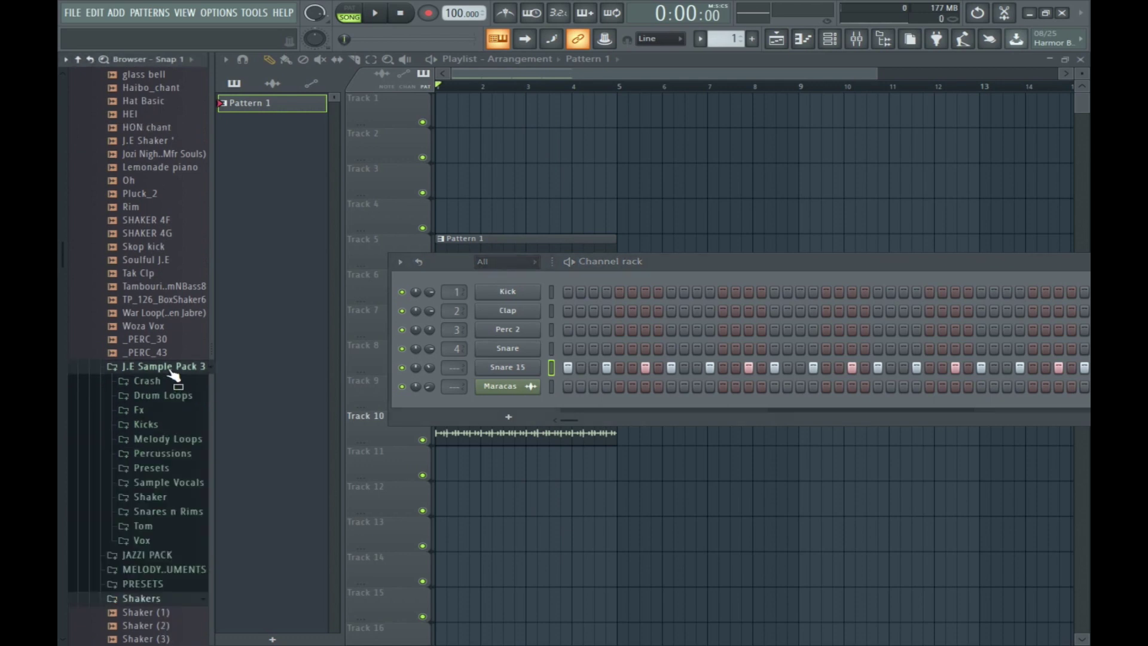
pyautogui.click(151, 496)
pyautogui.click(167, 546)
pyautogui.click(161, 559)
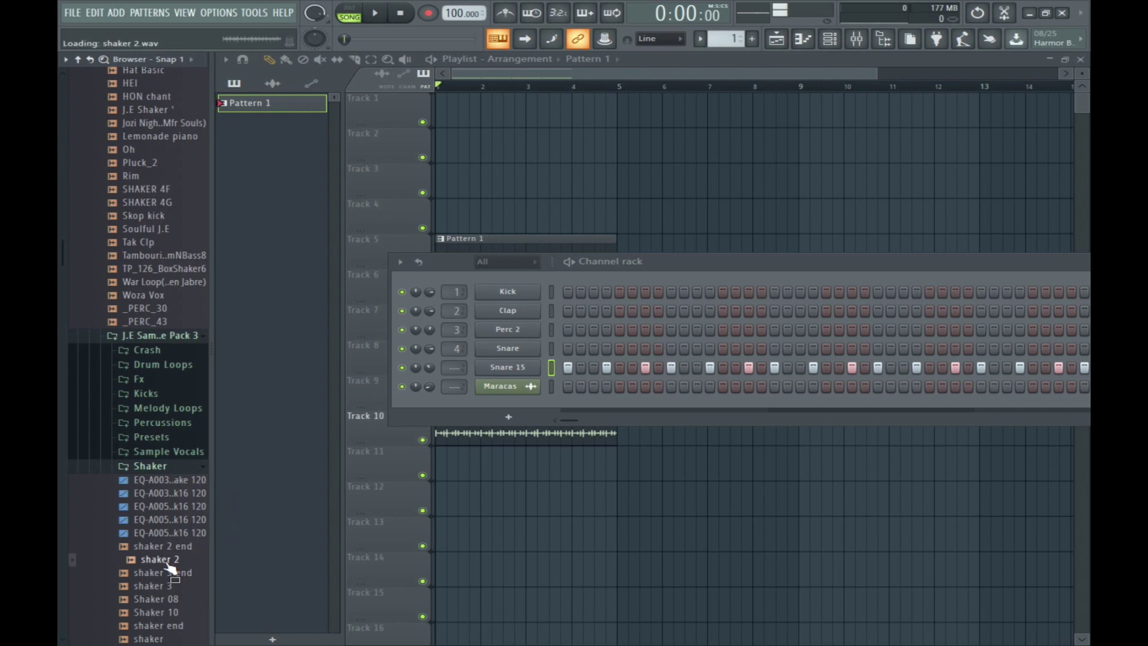
pyautogui.click(166, 572)
pyautogui.click(168, 585)
pyautogui.click(172, 598)
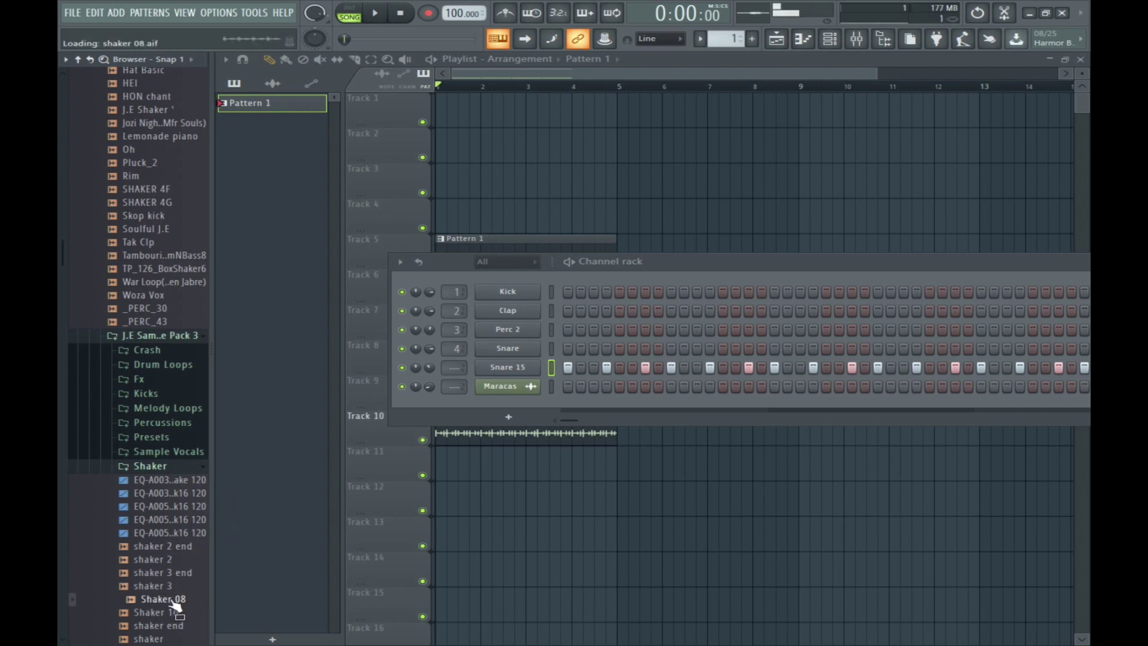
# Add the shaker 2 end sample as a new channel and set its fade-out to 38%.
pyautogui.click(167, 547)
pyautogui.moveTo(167, 558); pyautogui.dragTo(512, 403)
pyautogui.click(511, 405)
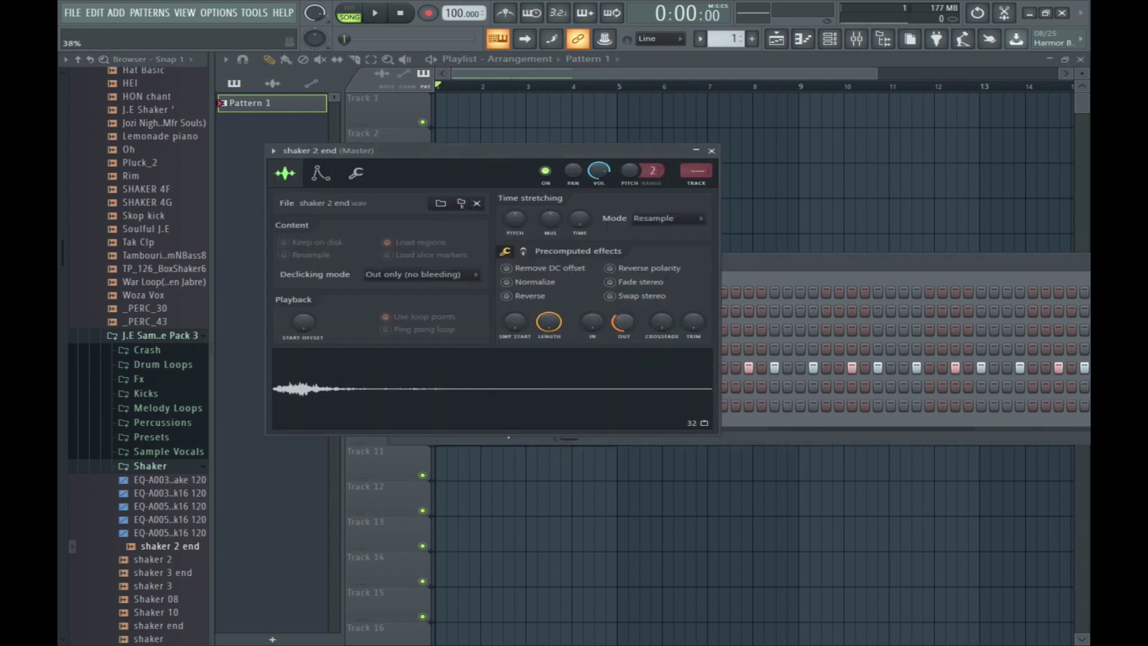
# Add shaker 2 end hits on steps 3 and 4 and play the pattern.
pyautogui.click(727, 306)
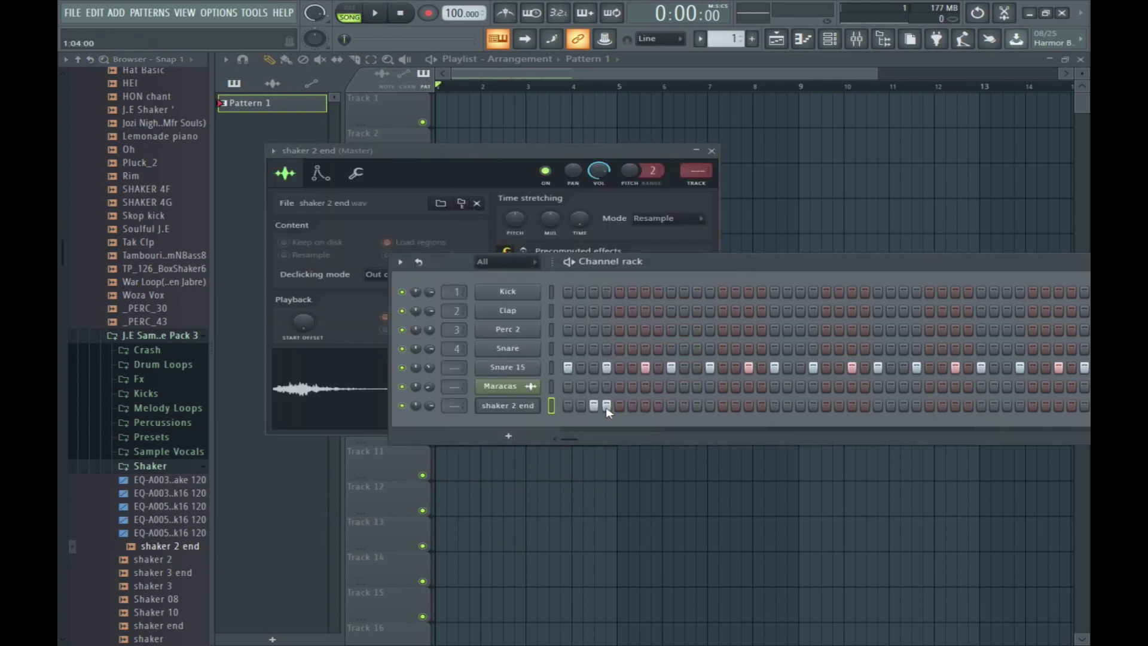
pyautogui.press('space')
pyautogui.press('space')
# Set the shaker 2 end fade-out to 70% and, with the channel soloed, continue its paired hits through step 16.
pyautogui.click(507, 405)
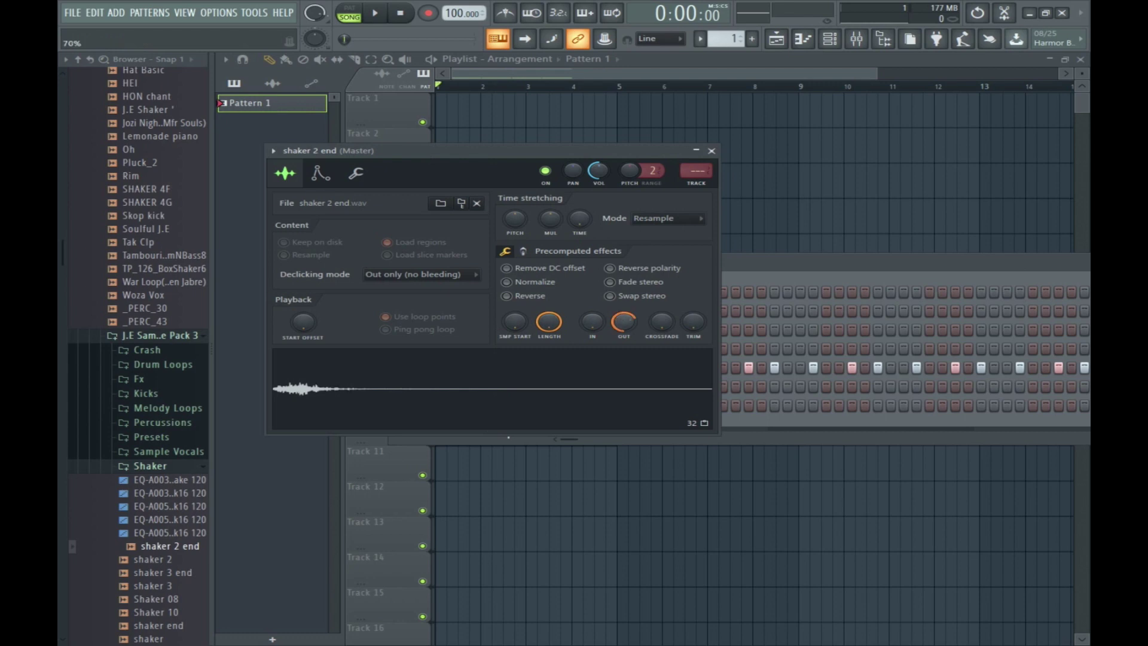
pyautogui.click(733, 421)
pyautogui.press('space')
pyautogui.press('space')
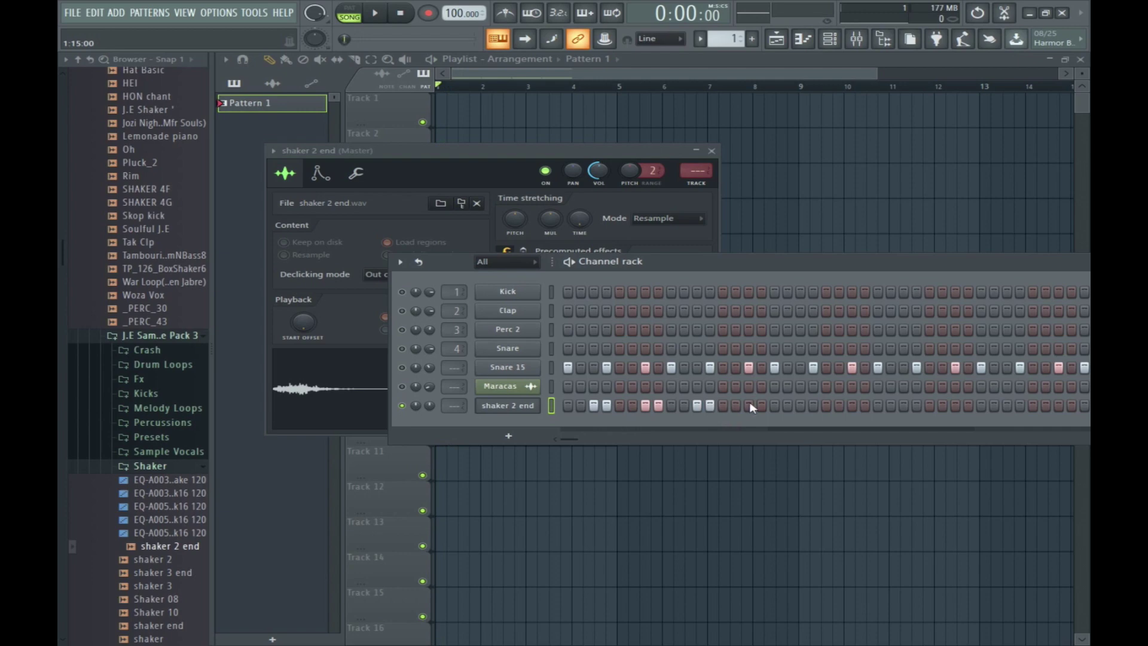
pyautogui.press('space')
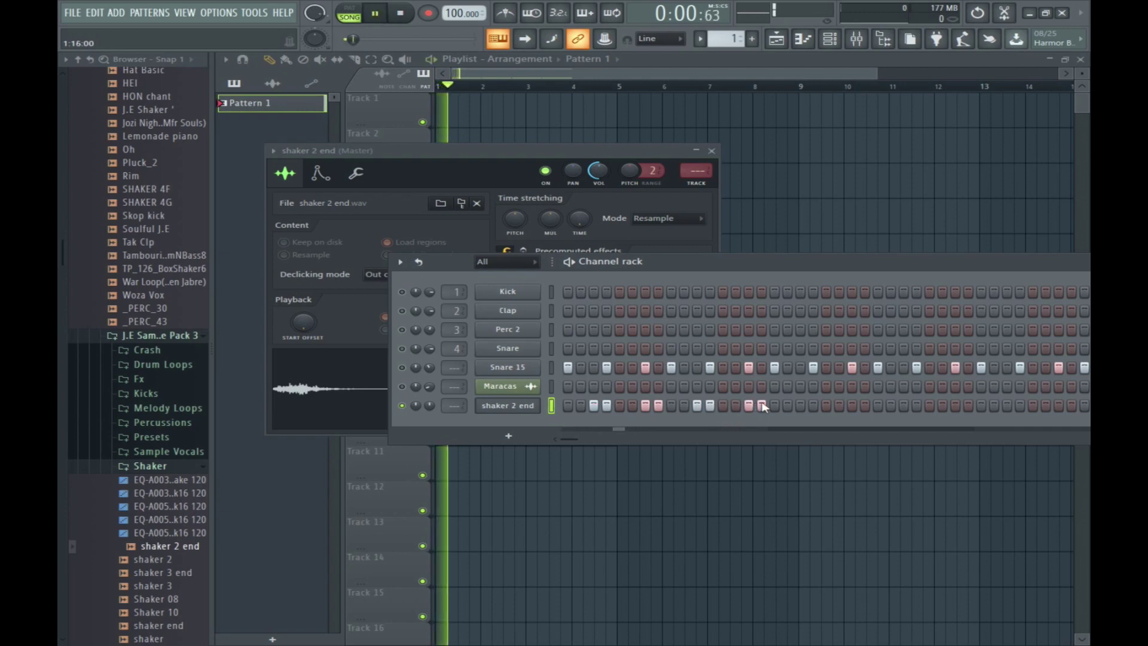
pyautogui.press('space')
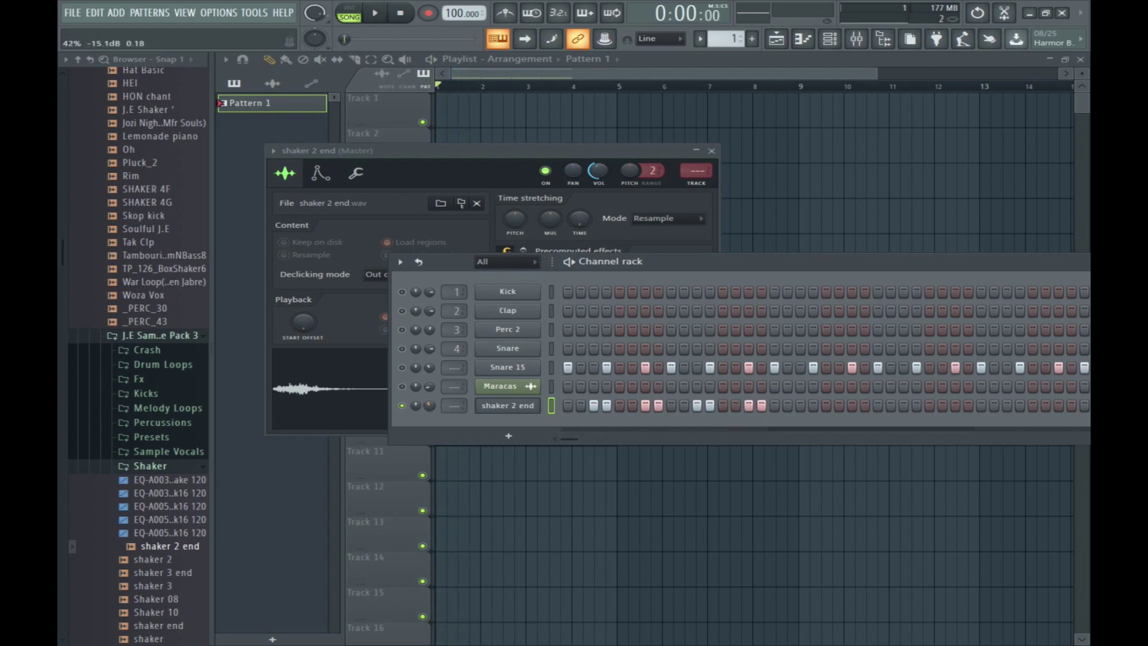
# Extend the shaker 2 end hits on the third and fourth step of every beat through the end of bar 4.
pyautogui.press('space')
pyautogui.moveTo(781, 267); pyautogui.dragTo(353, 269)
pyautogui.click(475, 408)
pyautogui.click(488, 408)
pyautogui.press('space')
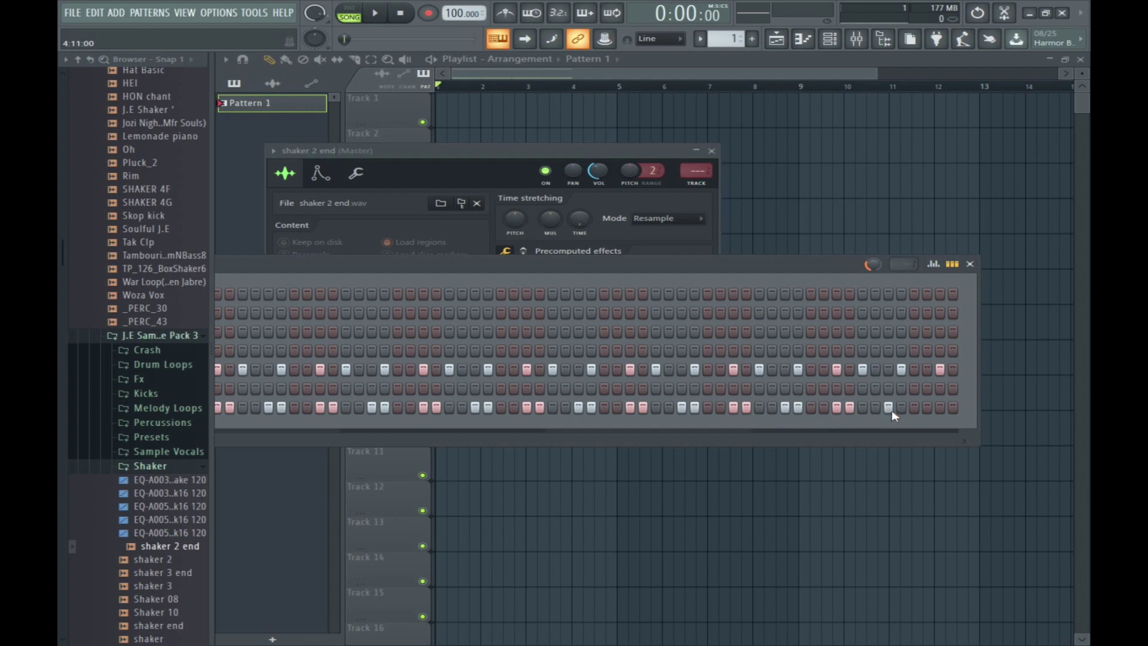
pyautogui.press('space')
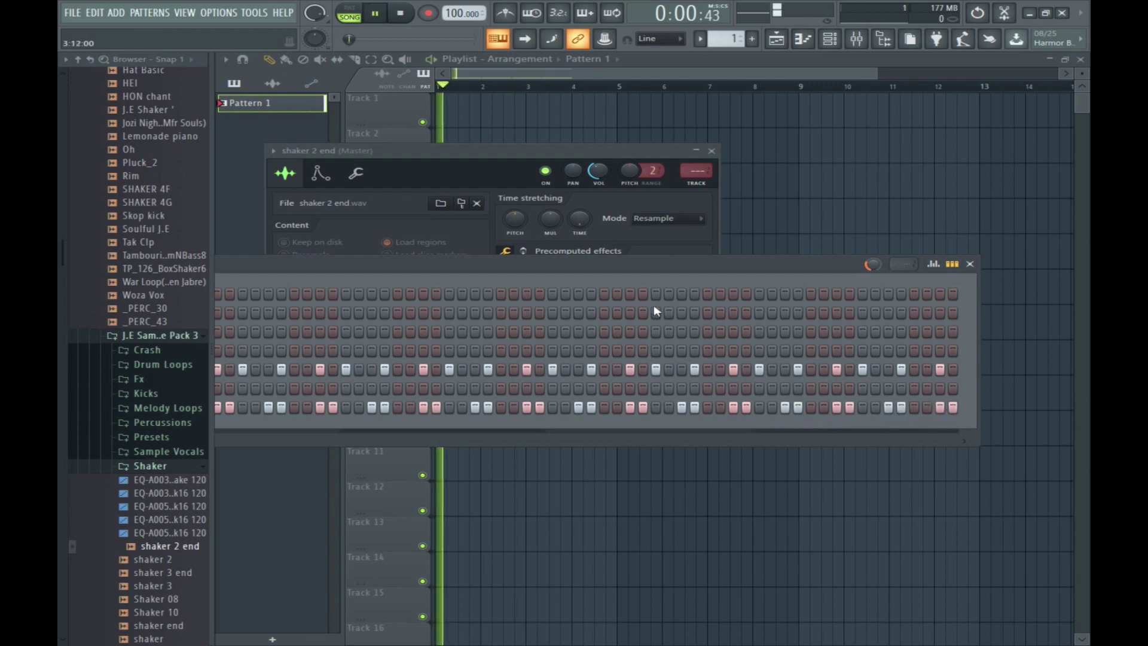
# Unmute all the other channels and lower the shaker 2 end volume while the arrangement plays.
pyautogui.moveTo(338, 269); pyautogui.dragTo(762, 273)
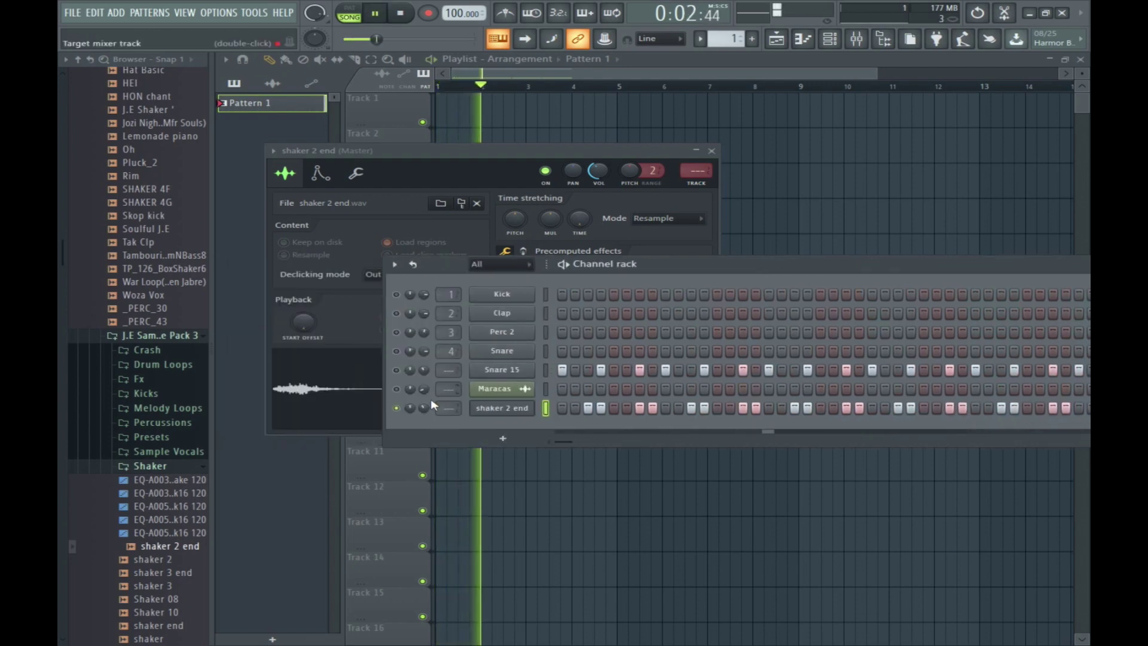
pyautogui.rightClick(397, 392)
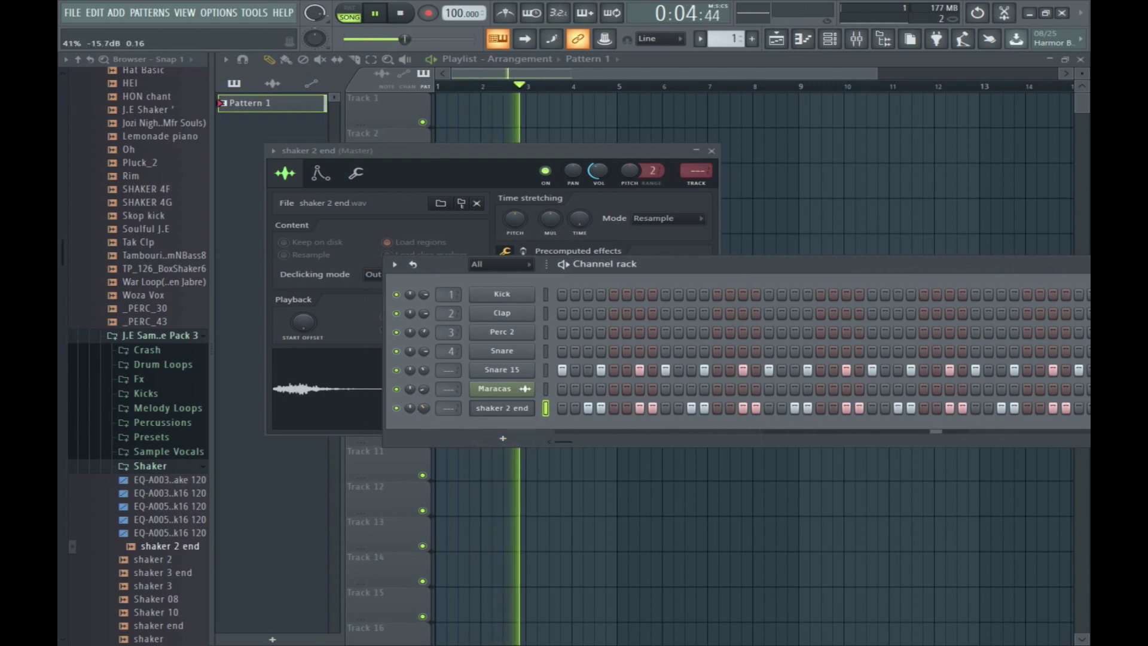
pyautogui.moveTo(424, 409); pyautogui.dragTo(424, 424)
pyautogui.press('space')
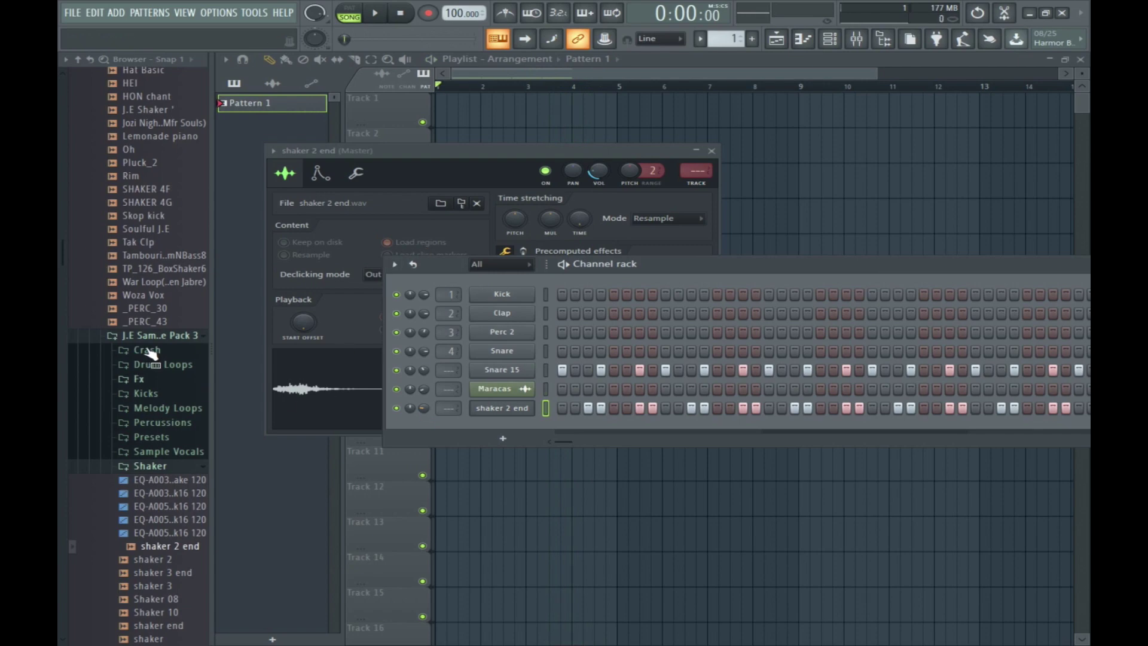
# Collapse the expanded sample folders and open the DUNKEN DRM folder inside the CHRONIC drum kits.
pyautogui.scroll(15, 108, 315)
pyautogui.scroll(5, 108, 316)
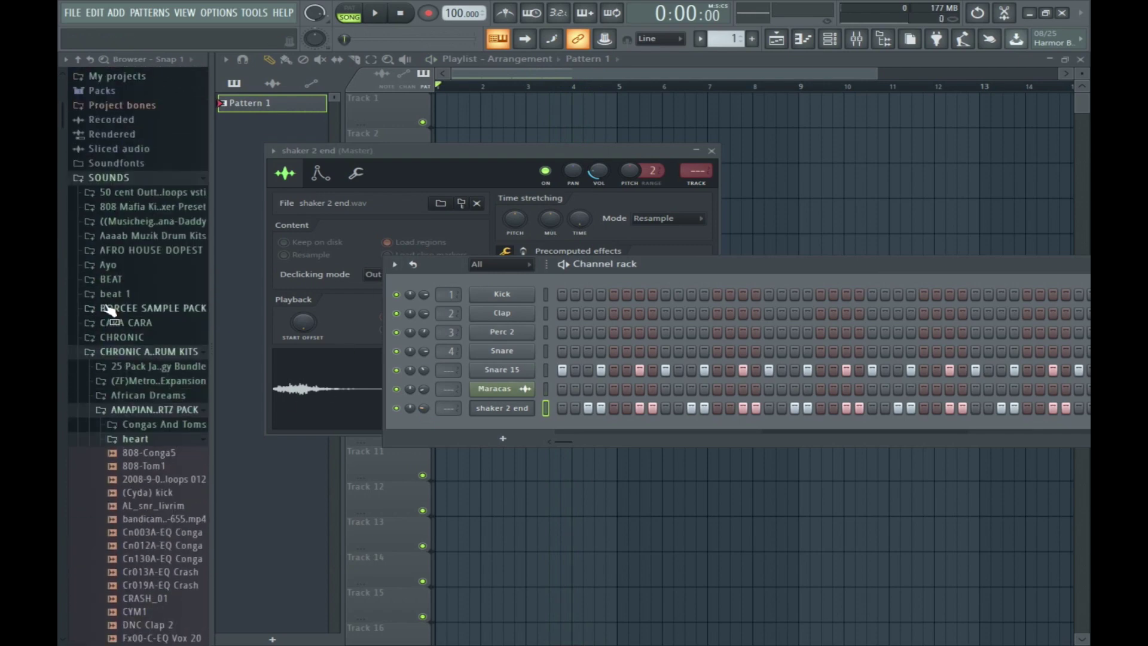
pyautogui.scroll(-20, 114, 320)
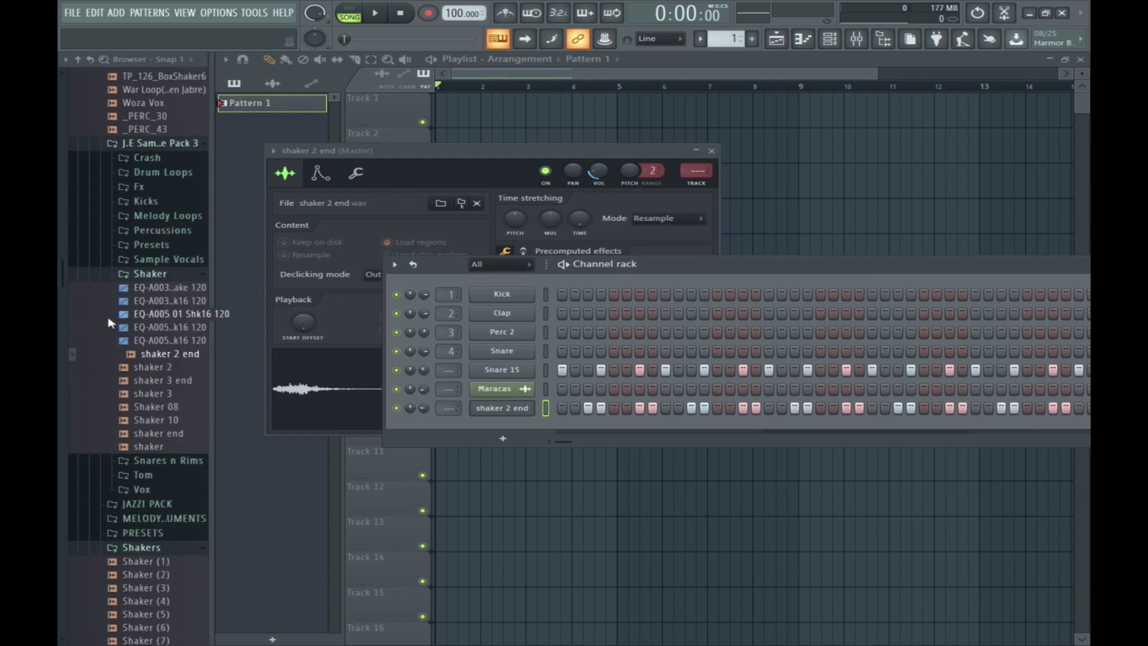
pyautogui.scroll(-15, 108, 323)
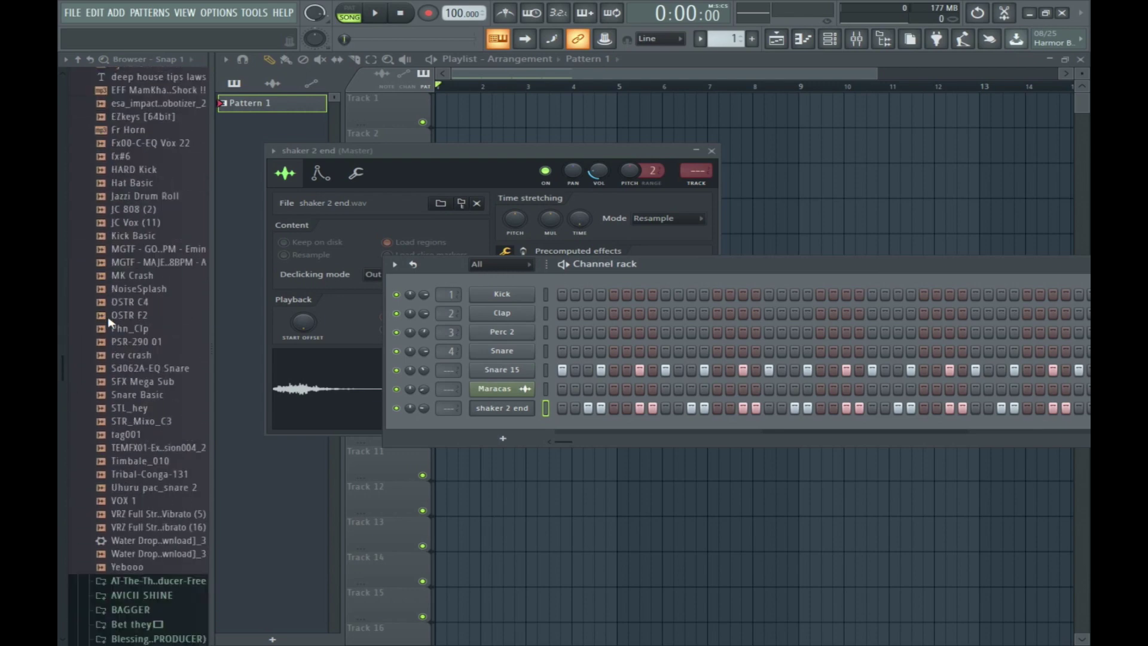
pyautogui.scroll(-4, 110, 323)
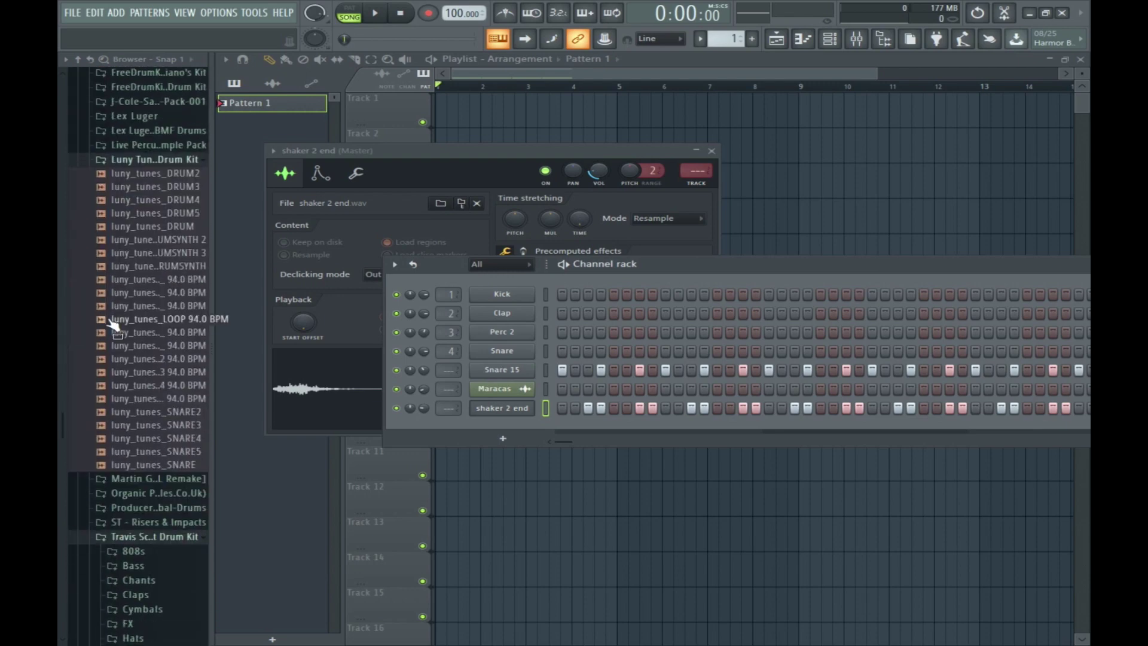
pyautogui.scroll(-15, 111, 323)
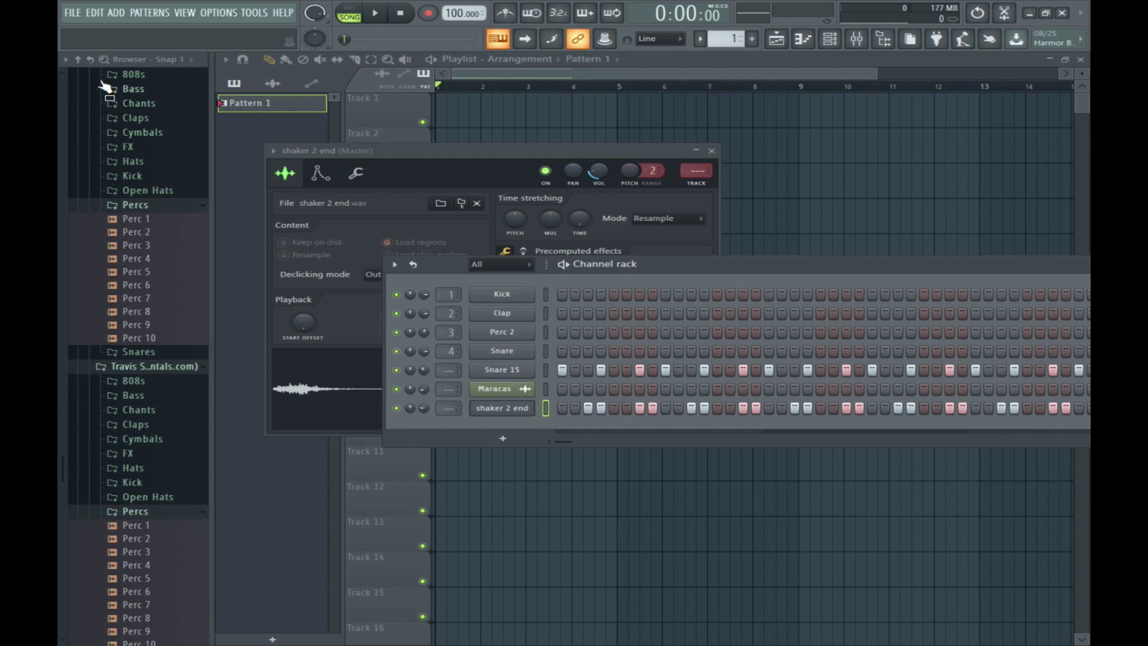
pyautogui.click(78, 59)
pyautogui.click(107, 410)
pyautogui.click(181, 193)
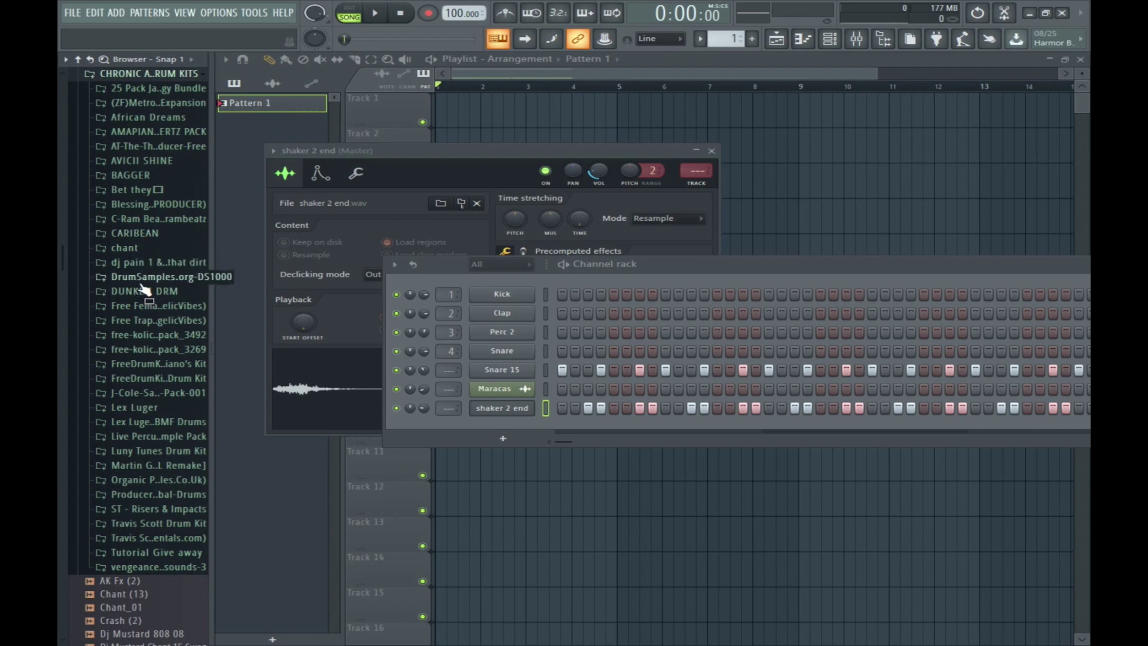
pyautogui.click(146, 291)
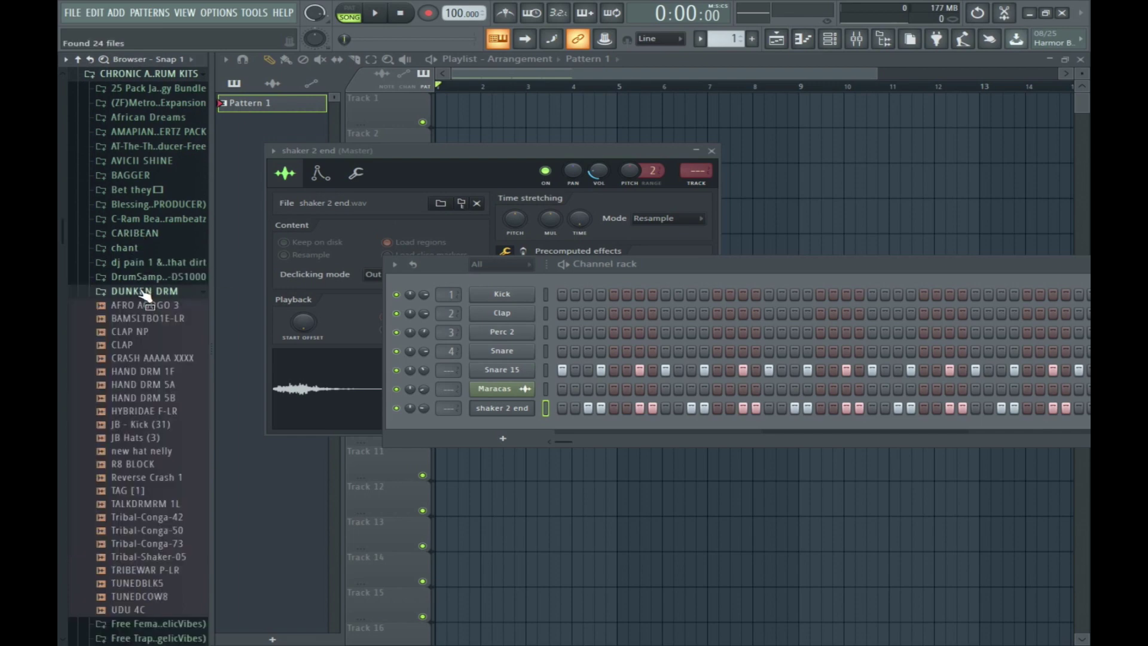
# Audition the hand drum, kick, conga and other percussion samples in DUNKEN DRM and replace the Clap channel's sample with UDU 4C.
pyautogui.click(162, 386)
pyautogui.click(159, 374)
pyautogui.click(159, 411)
pyautogui.click(159, 424)
pyautogui.click(153, 452)
pyautogui.click(147, 477)
pyautogui.click(146, 503)
pyautogui.click(150, 517)
pyautogui.click(149, 530)
pyautogui.click(149, 544)
pyautogui.click(150, 557)
pyautogui.click(149, 569)
pyautogui.click(150, 583)
pyautogui.click(156, 596)
pyautogui.click(146, 610)
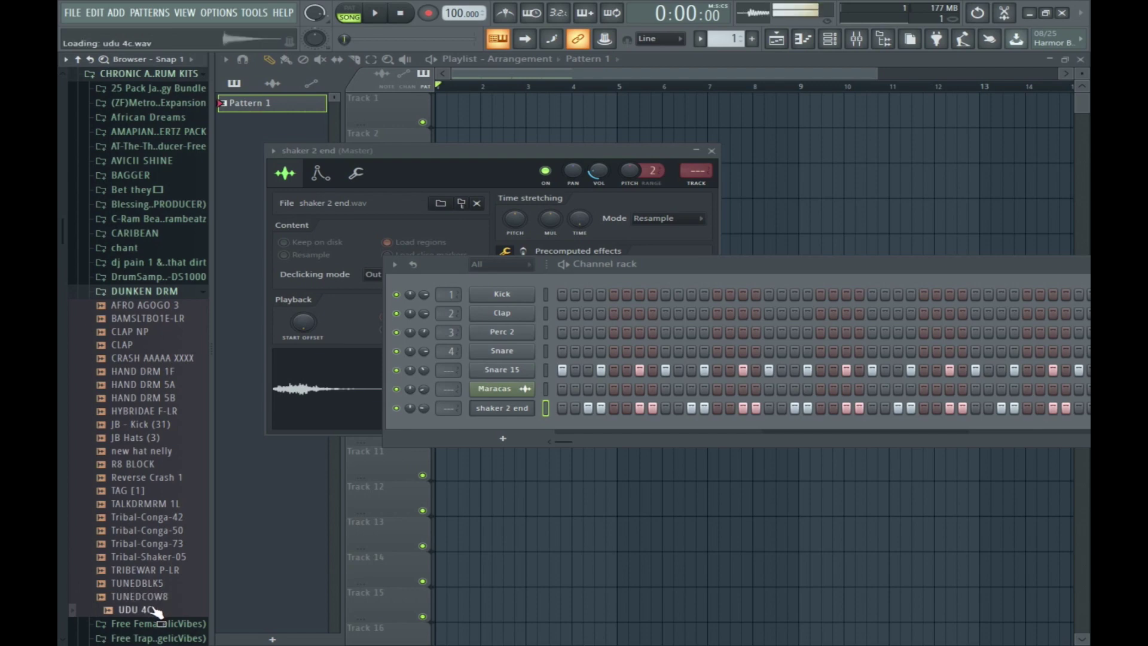
pyautogui.moveTo(147, 609); pyautogui.dragTo(504, 313)
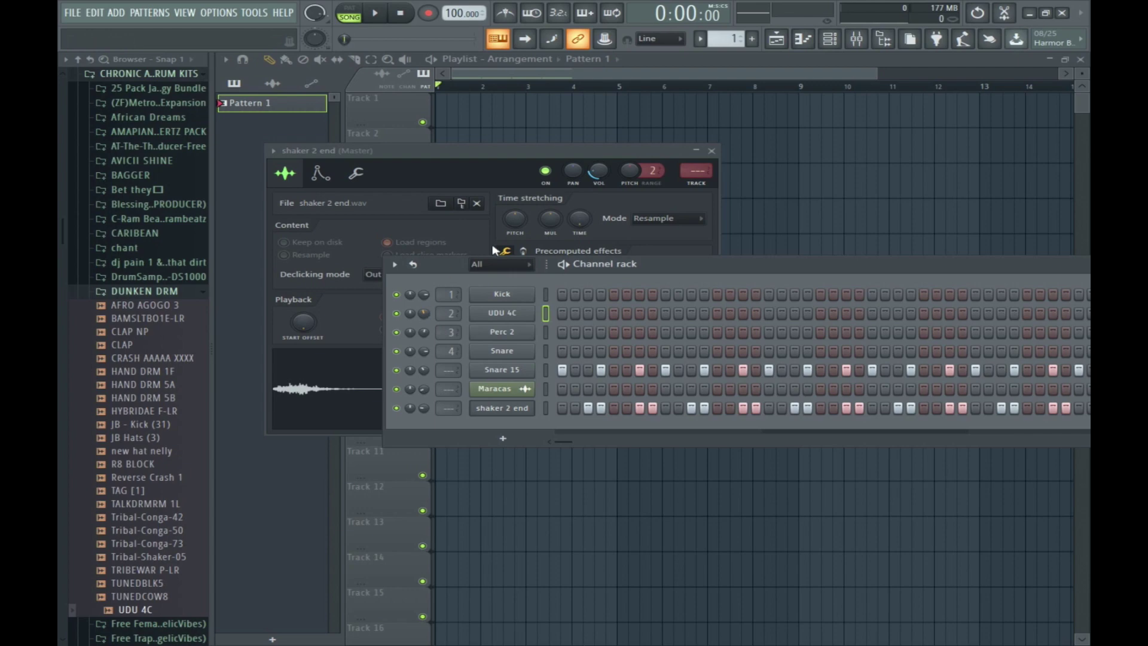
# Place UDU 4C hits on steps 7 and 23 and lower its channel volume while checking playback.
pyautogui.press('space')
pyautogui.click(637, 314)
pyautogui.moveTo(424, 317); pyautogui.dragTo(424, 337)
pyautogui.press('space')
pyautogui.click(845, 314)
pyautogui.press('space')
# Adjust the UDU 4C sample's length slightly and continue its hits on steps 39 and 55.
pyautogui.click(502, 313)
pyautogui.moveTo(570, 338); pyautogui.dragTo(569, 335)
pyautogui.moveTo(787, 263); pyautogui.dragTo(402, 259)
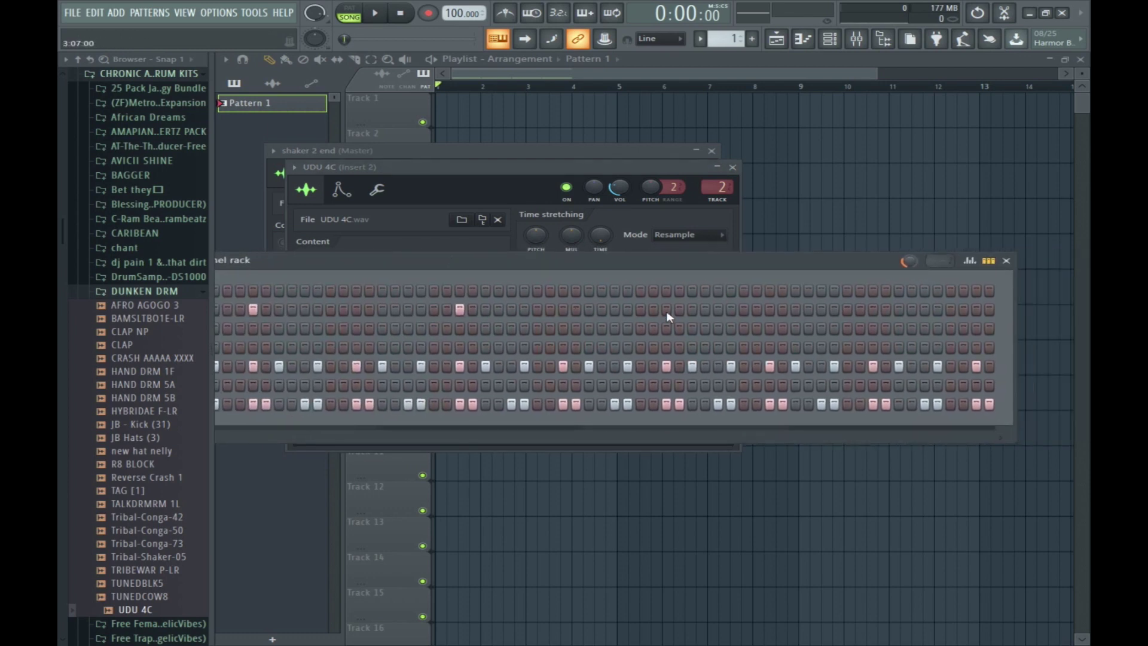
pyautogui.moveTo(640, 260); pyautogui.dragTo(986, 270)
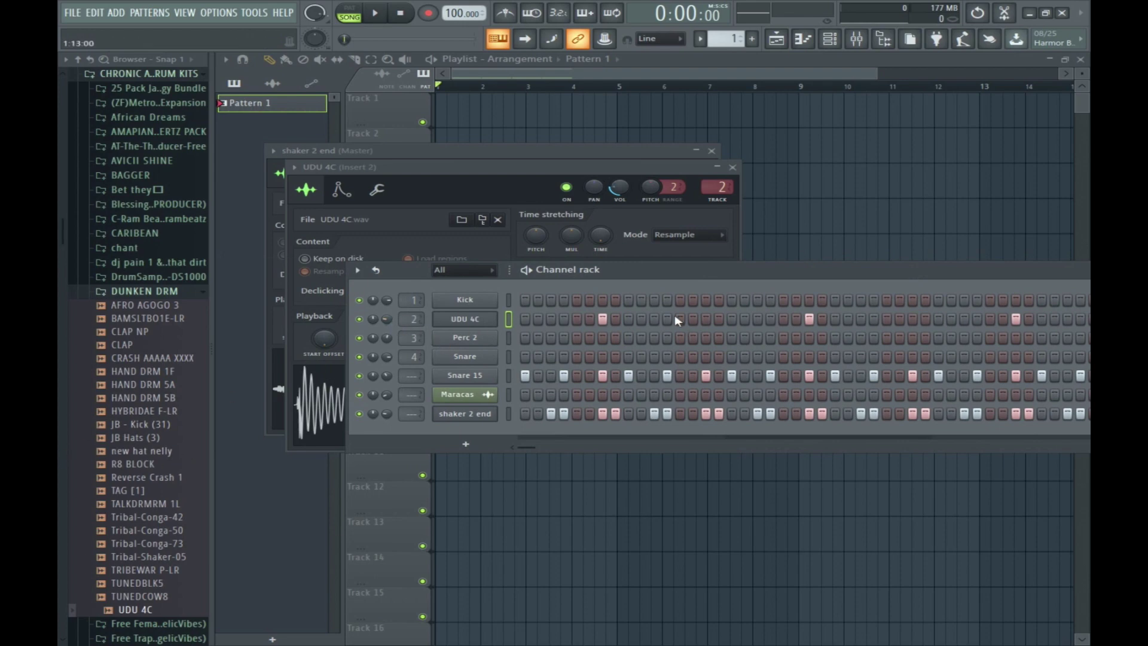
pyautogui.moveTo(663, 272); pyautogui.dragTo(689, 293)
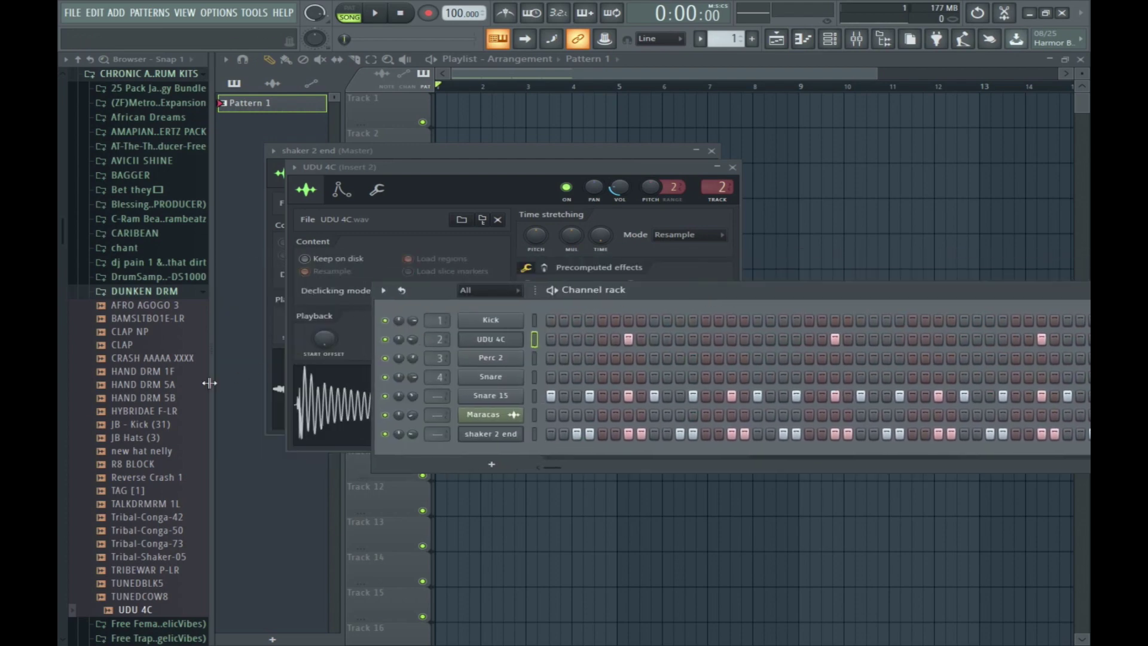
# Replace the Kick sample with JB - Kick (31), fill each 4 steps with it and play the pattern.
pyautogui.moveTo(138, 424); pyautogui.dragTo(485, 323)
pyautogui.rightClick(485, 323)
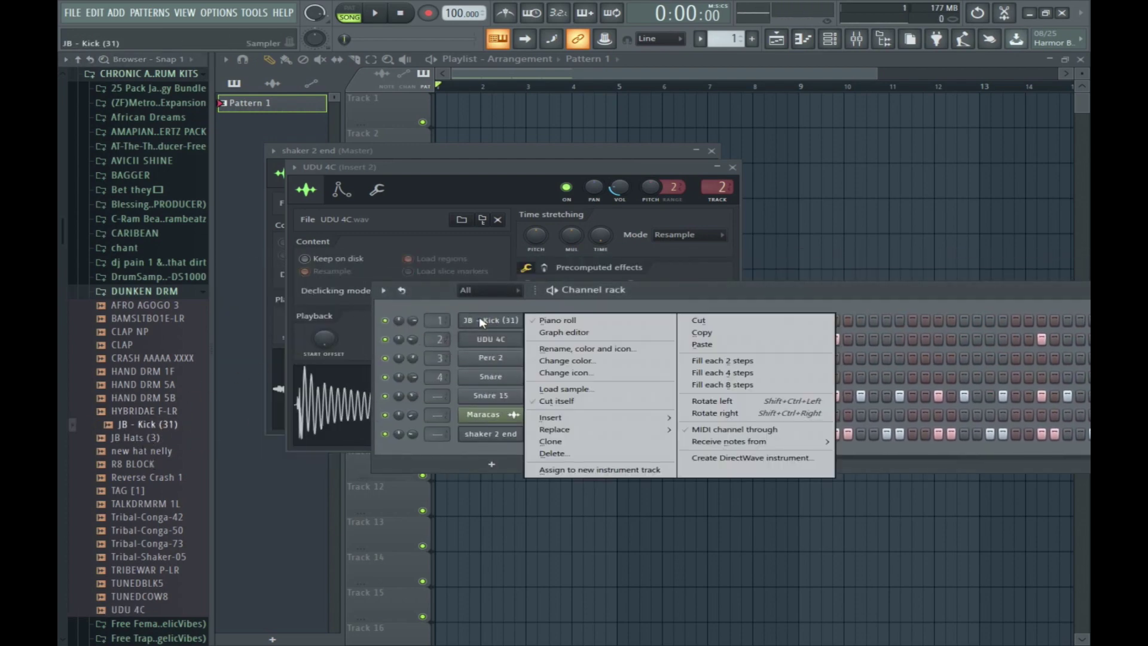
pyautogui.click(735, 374)
pyautogui.press('space')
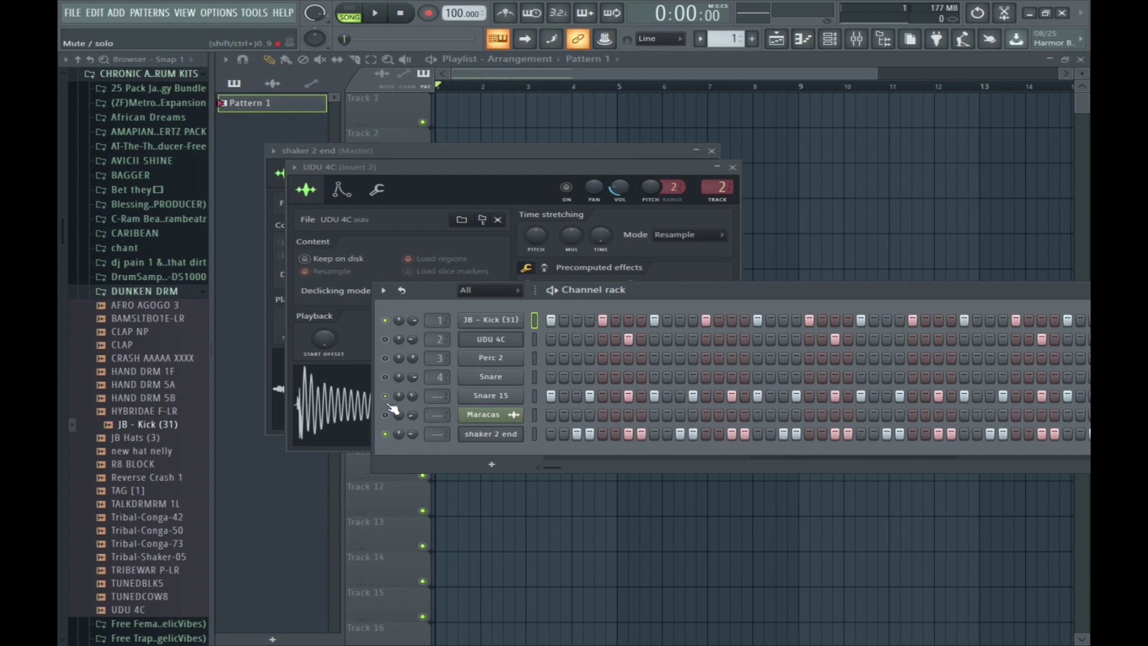
# Balance the shaker 2 end volume against only the kick and Snare 15 during playback, and unmute UDU 4C.
pyautogui.press('space')
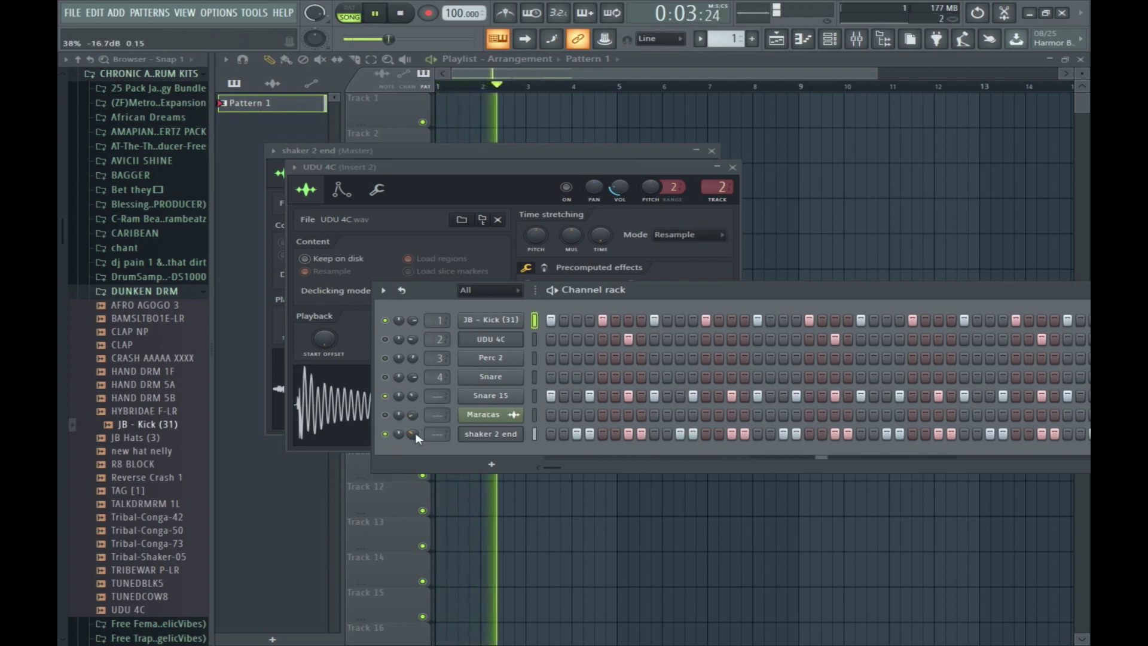
pyautogui.press('space')
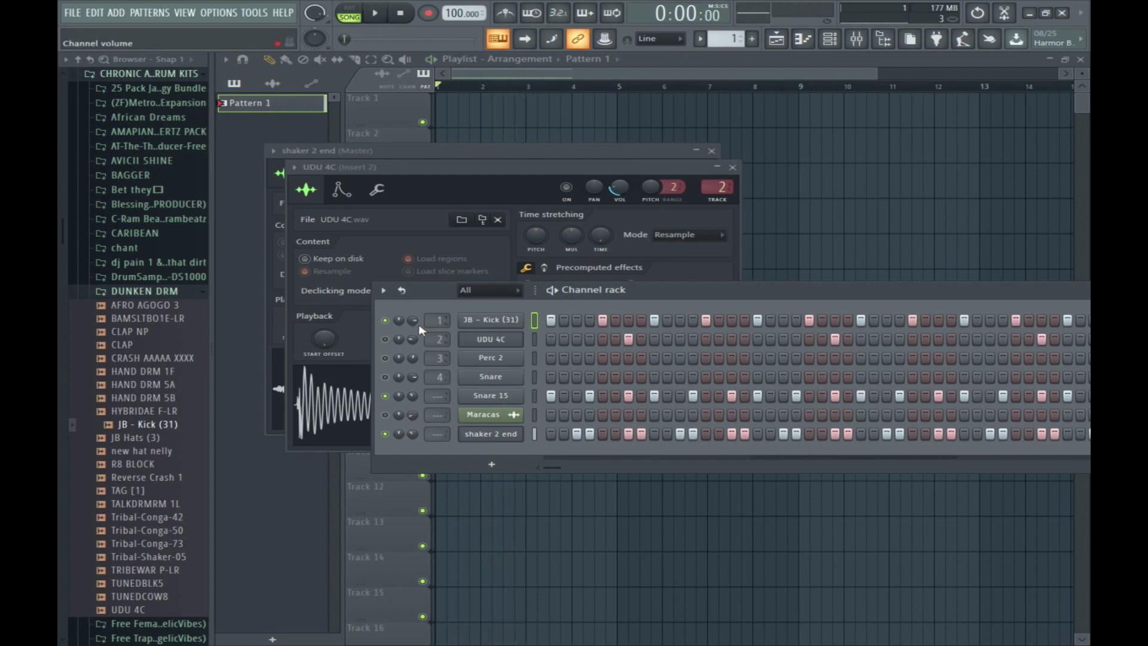
pyautogui.press('space')
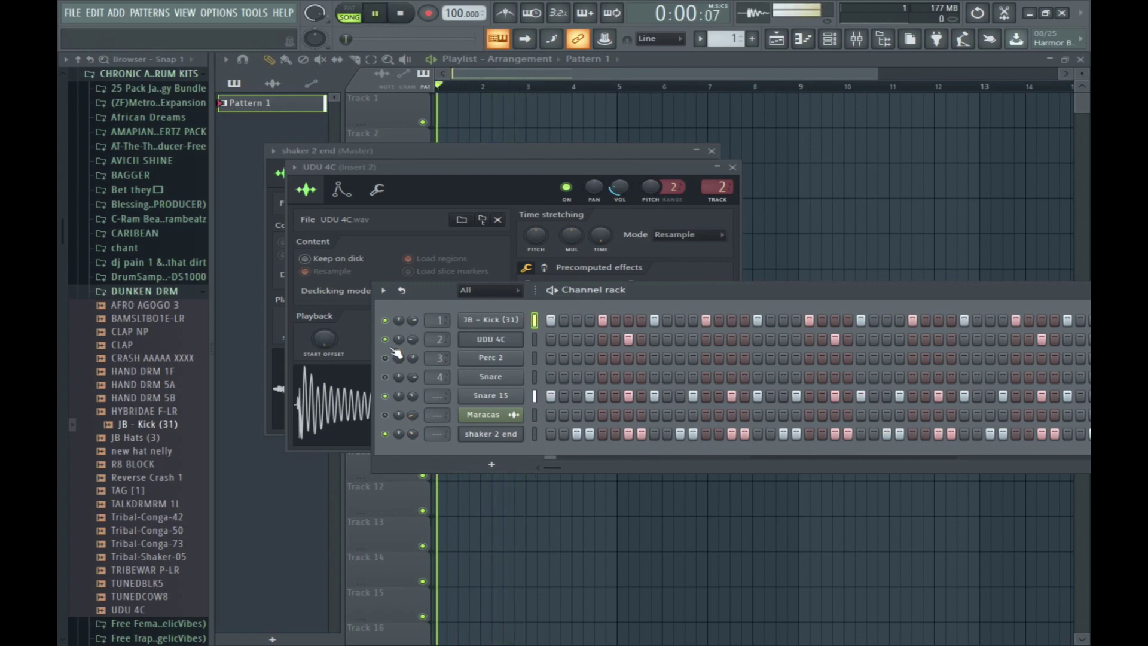
pyautogui.press('space')
# Audition more drum samples and insert Tribal-Conga-50 as a new channel below UDU 4C.
pyautogui.click(163, 397)
pyautogui.click(170, 411)
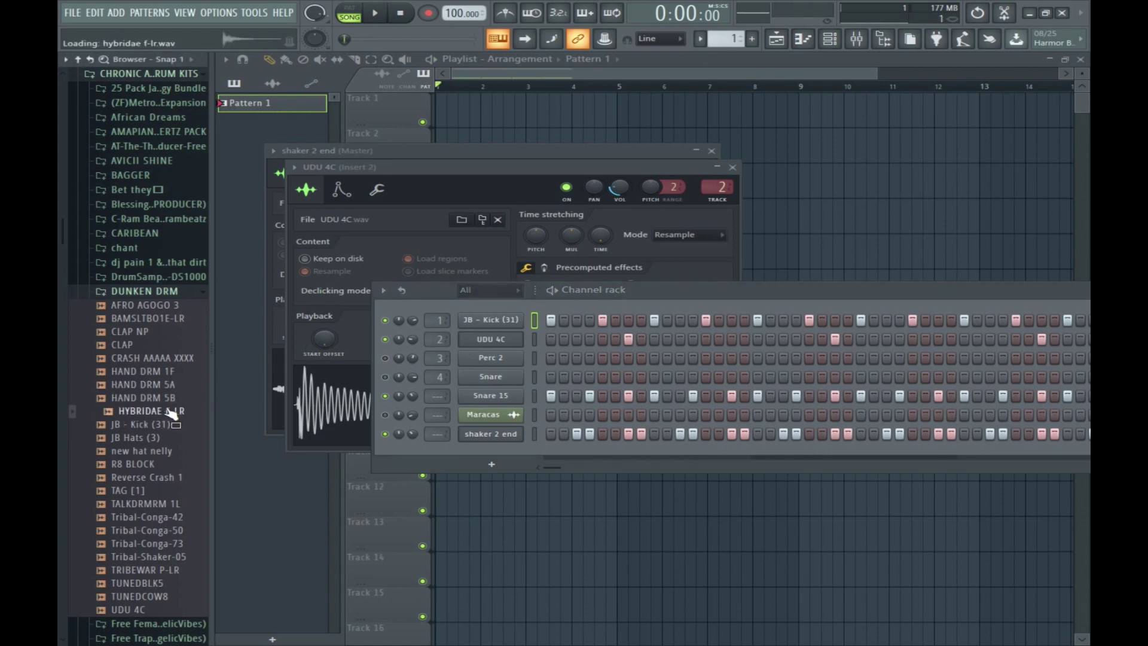
pyautogui.click(167, 530)
pyautogui.moveTo(172, 540); pyautogui.dragTo(492, 356)
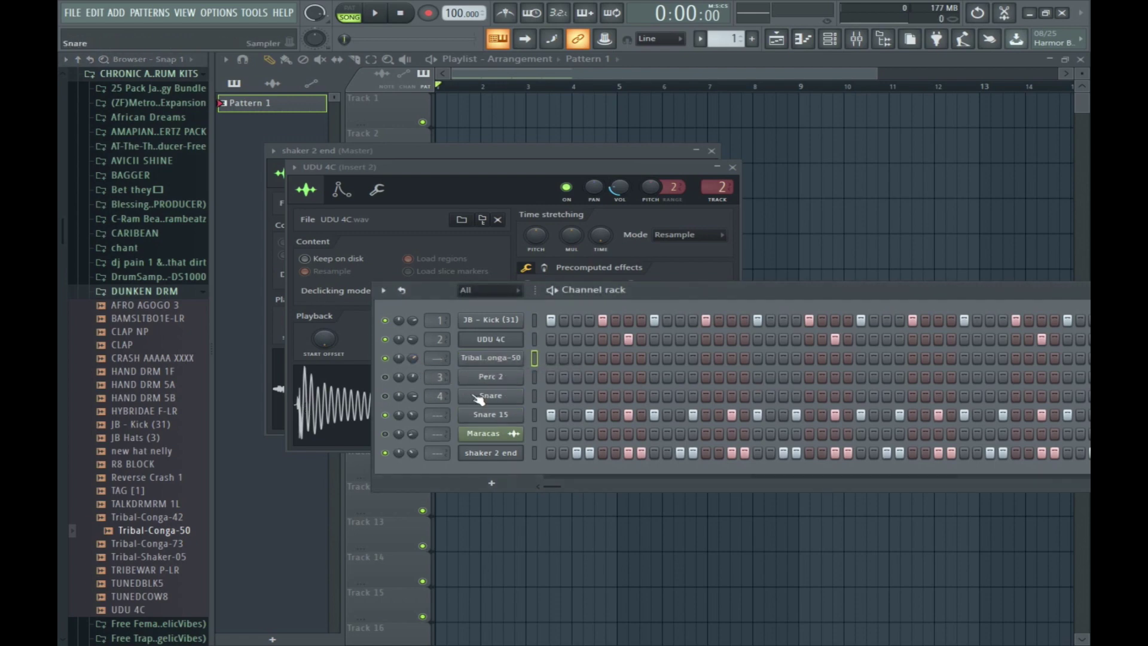
# Place a Tribal-Conga-50 hit on step 18 and play the groove to check it.
pyautogui.press('space')
pyautogui.press('space')
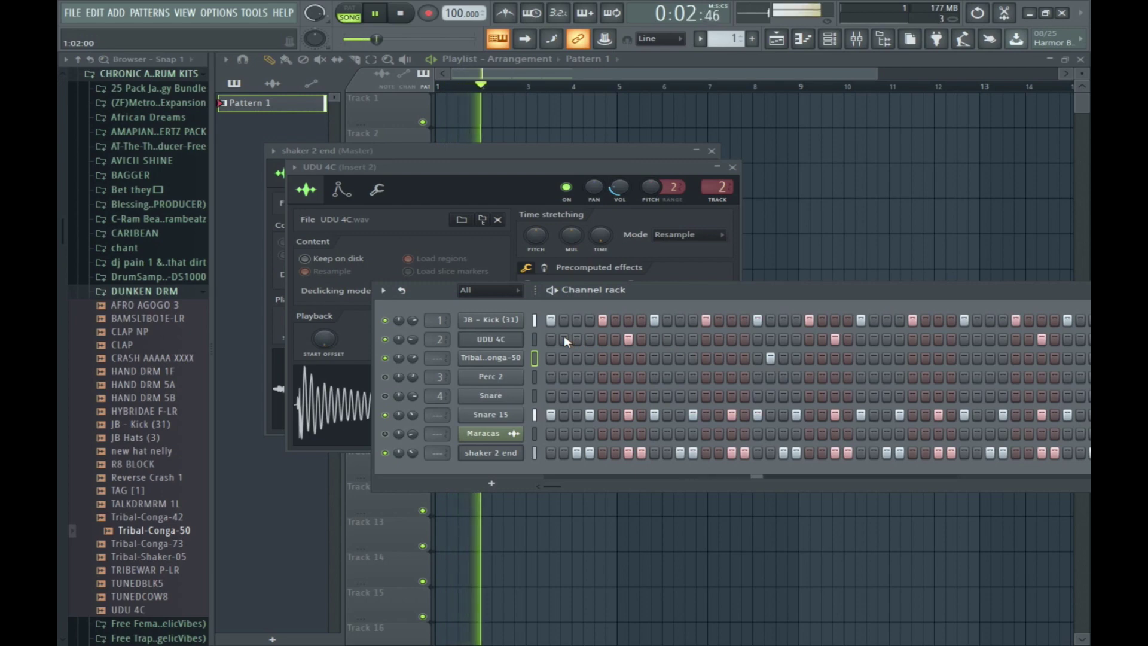
pyautogui.press('space')
pyautogui.press('space')
pyautogui.press('space')
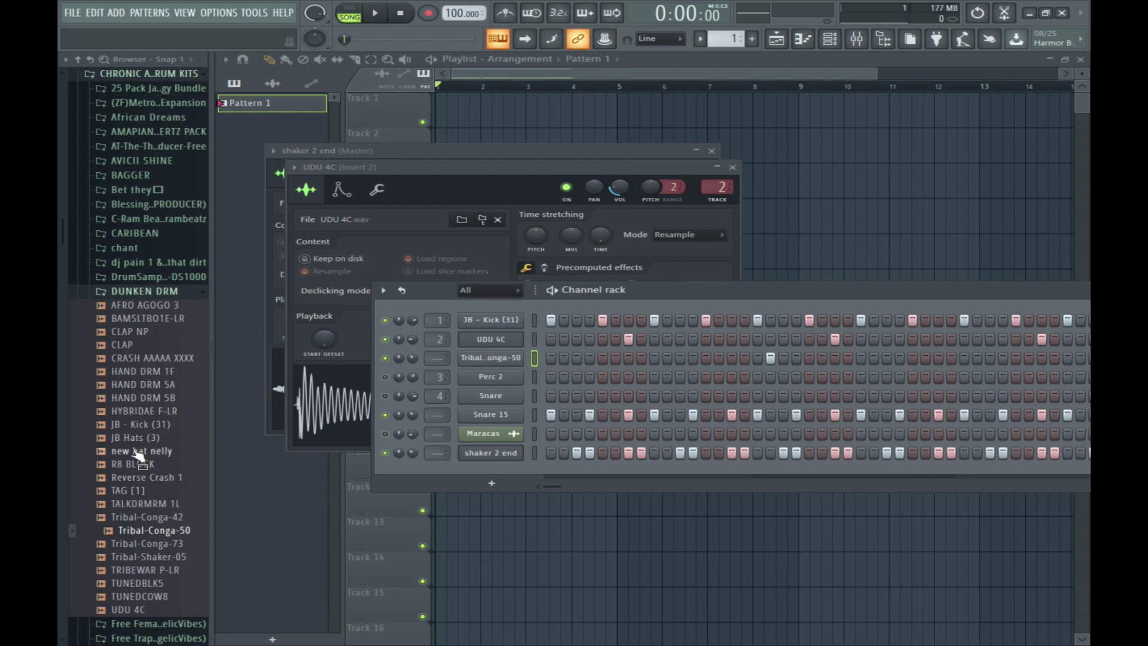
# Audition the hand drum and clap samples and insert CLAP NP as a new channel below UDU 4C.
pyautogui.click(149, 384)
pyautogui.click(146, 344)
pyautogui.click(142, 335)
pyautogui.moveTo(352, 361); pyautogui.dragTo(469, 360)
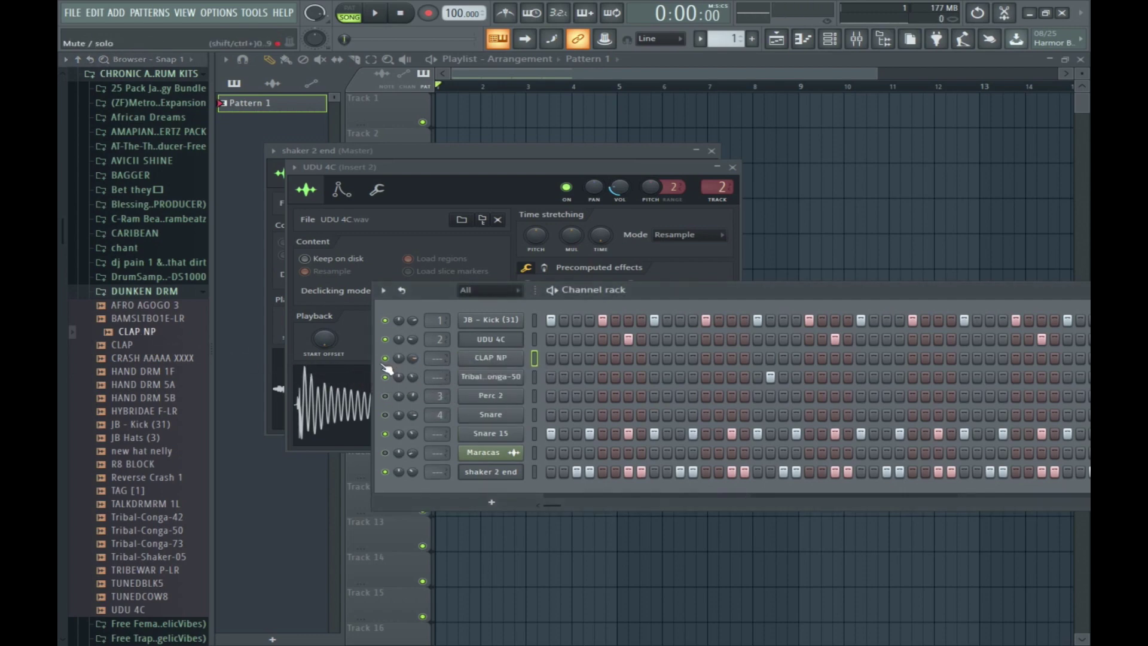
# Open the CLAP NP sample in the audio editor, delete its loop region and send the edited sample back to its channel.
pyautogui.click(499, 358)
pyautogui.rightClick(532, 400)
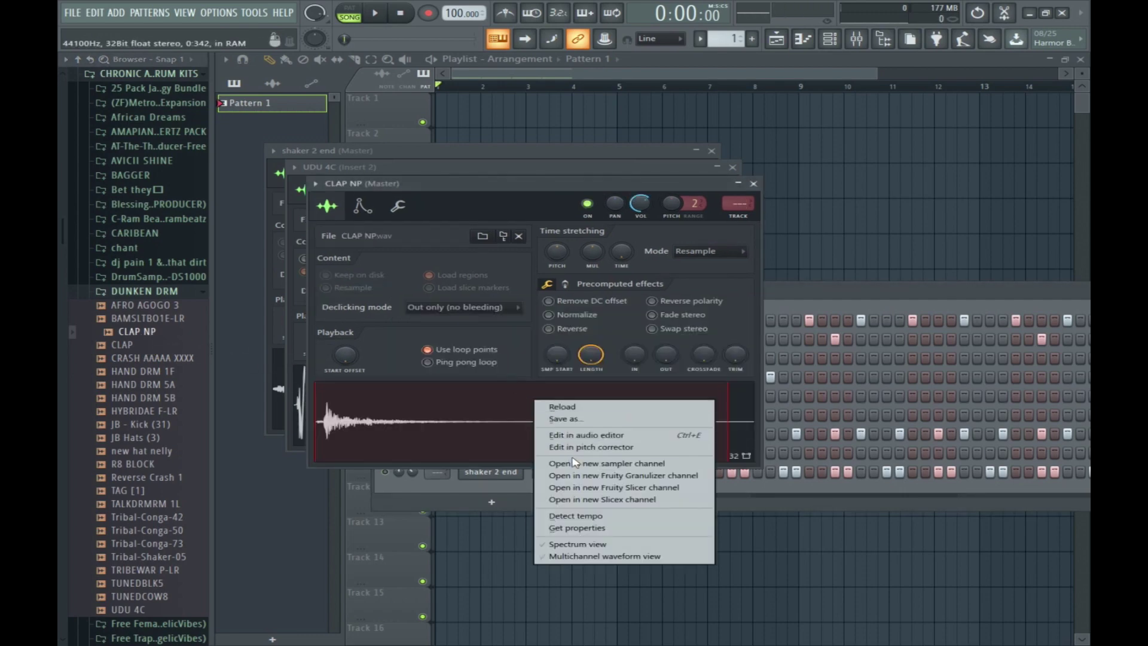
pyautogui.click(622, 435)
pyautogui.rightClick(641, 581)
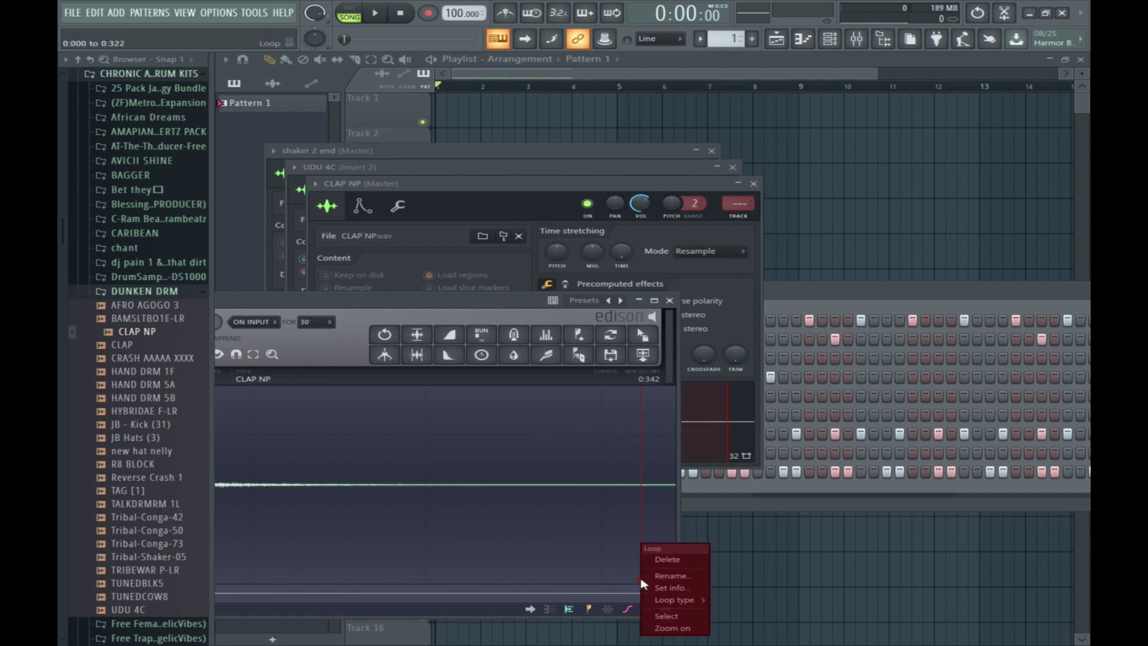
pyautogui.click(688, 559)
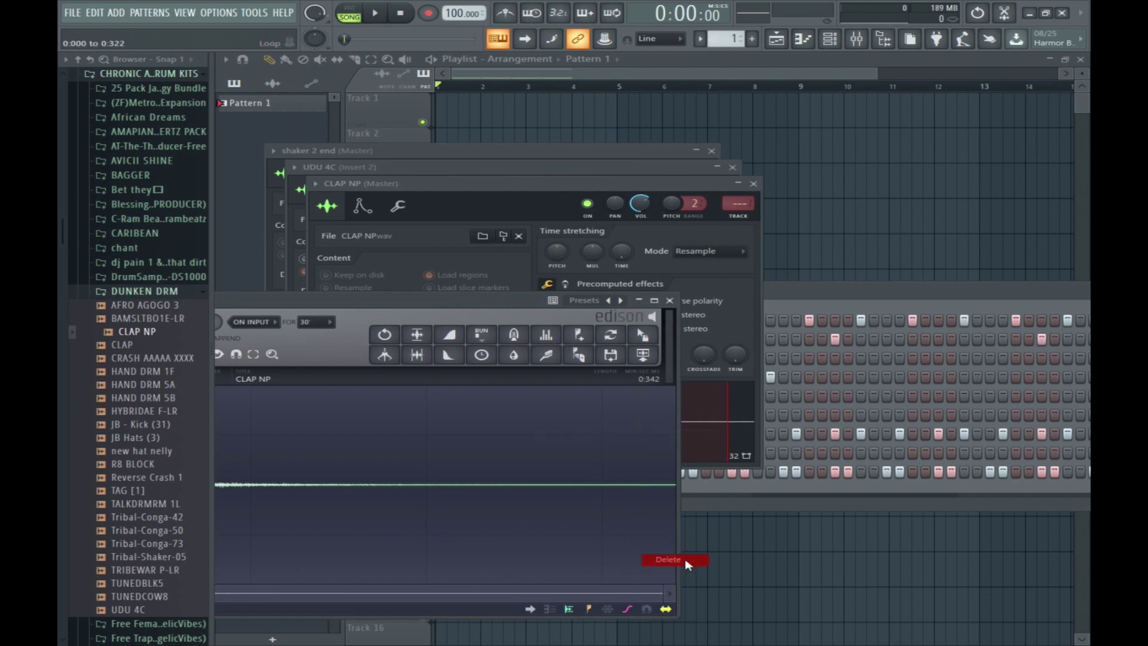
pyautogui.click(642, 334)
pyautogui.click(783, 309)
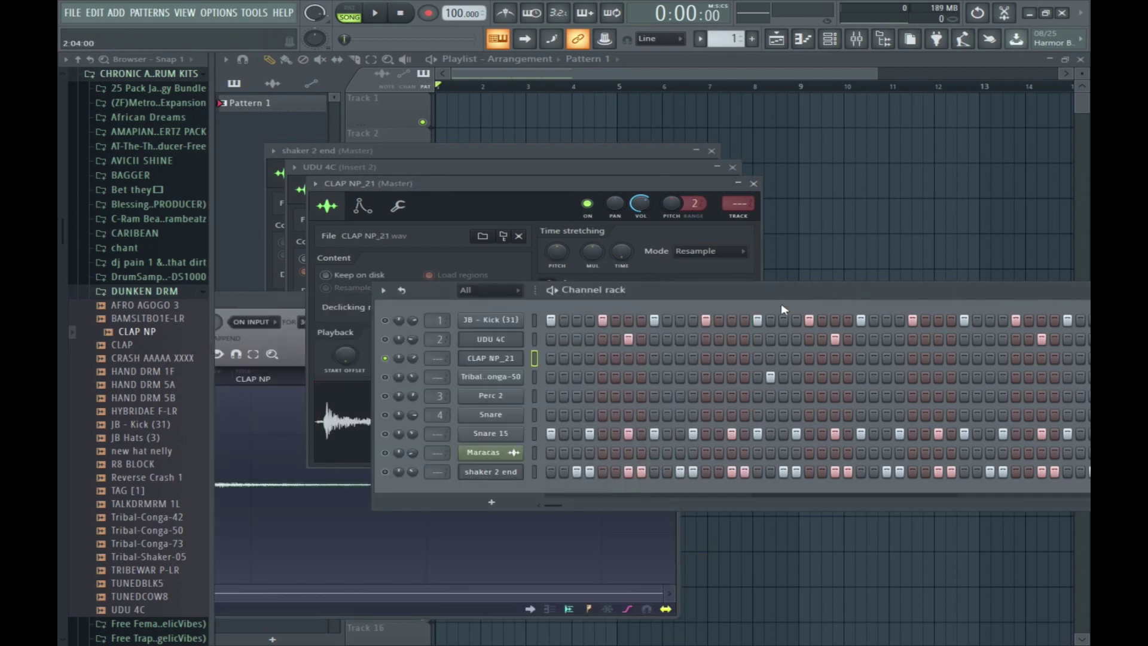
# Place clap hits on steps 1, 4, 7 and 11 and play them with Snare 15 and shaker 2 end.
pyautogui.click(560, 359)
pyautogui.rightClick(560, 359)
pyautogui.press('space')
pyautogui.click(642, 358)
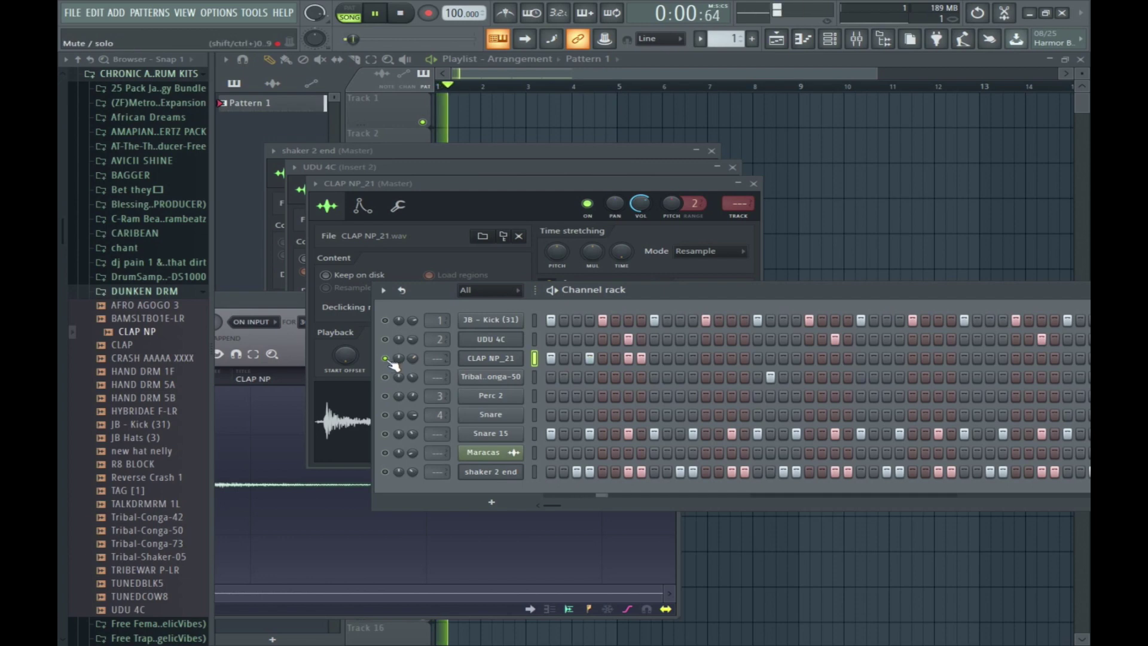
pyautogui.click(641, 358)
pyautogui.press('space')
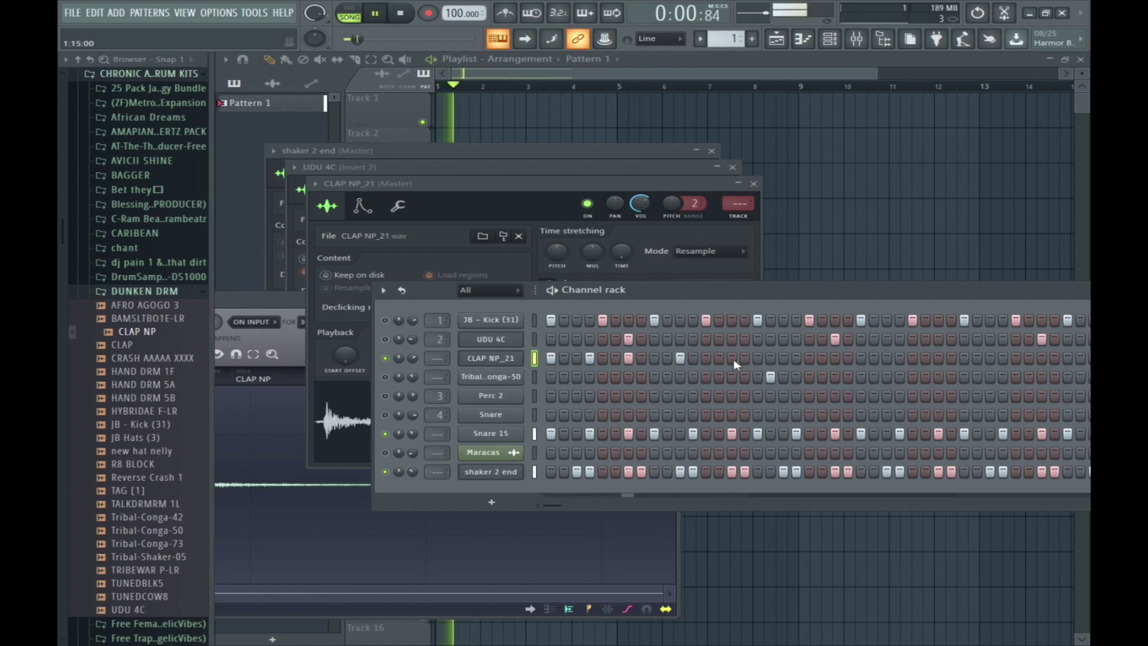
# Add a clap hit on step 17, unmute Tribal-Conga-50 and play the combined pattern.
pyautogui.press('space')
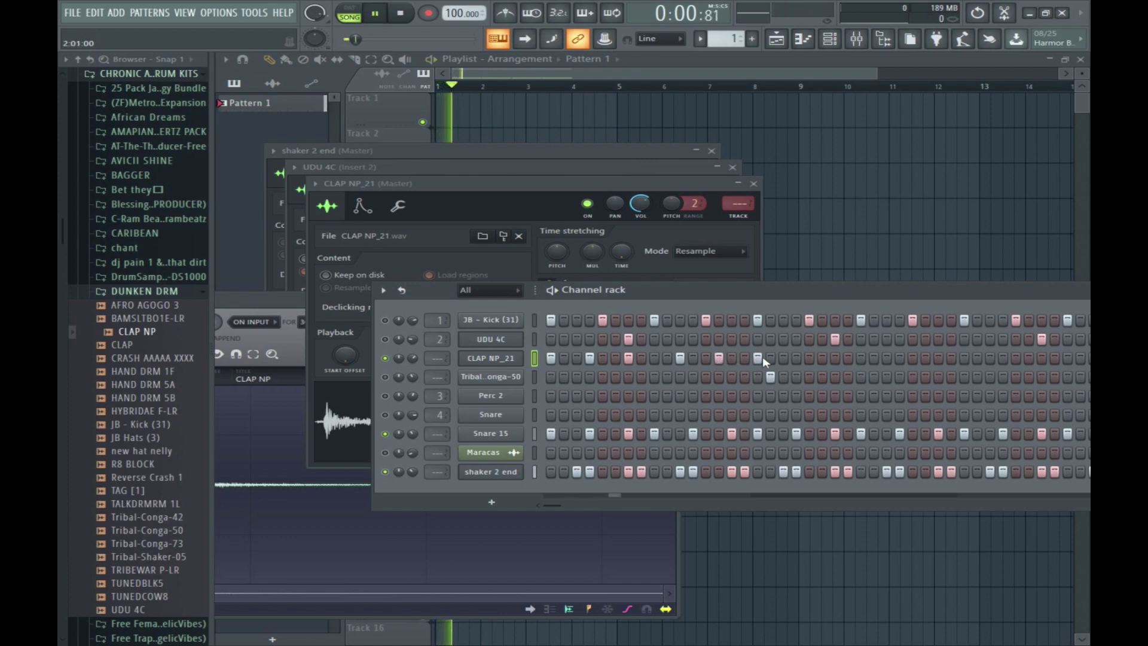
pyautogui.press('space')
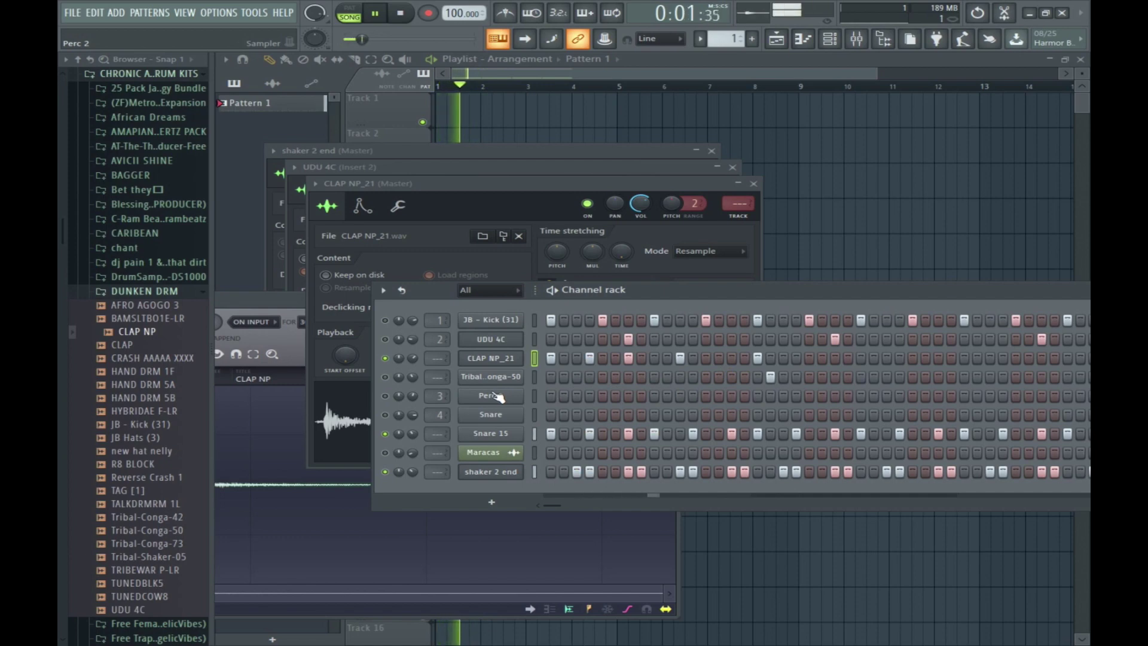
pyautogui.press('space')
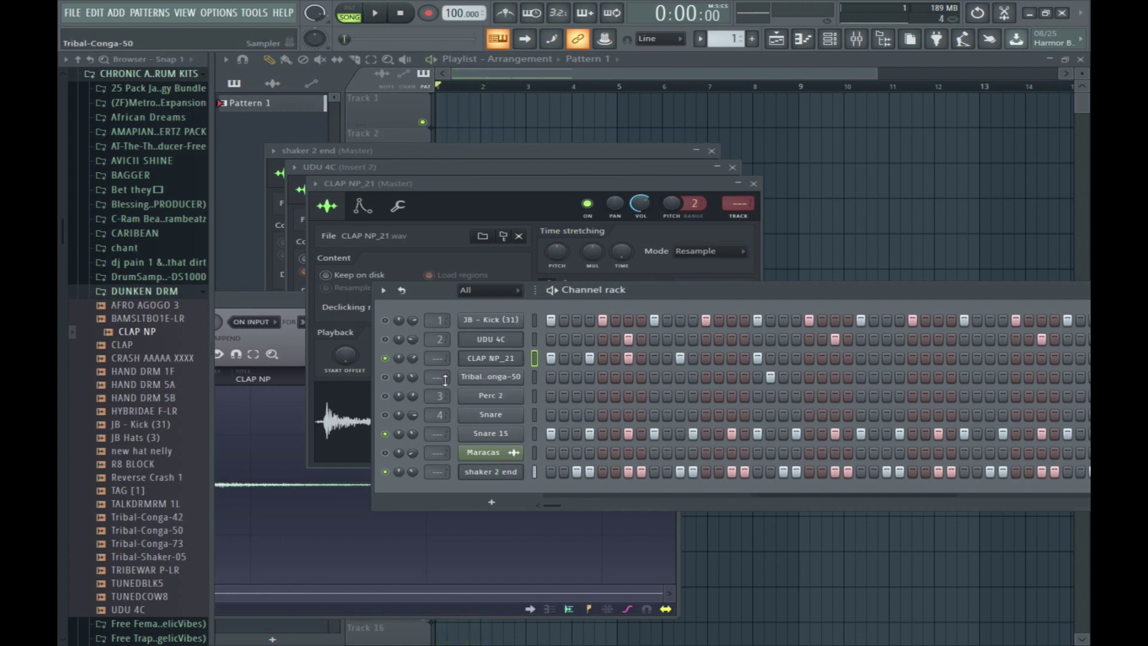
pyautogui.click(384, 377)
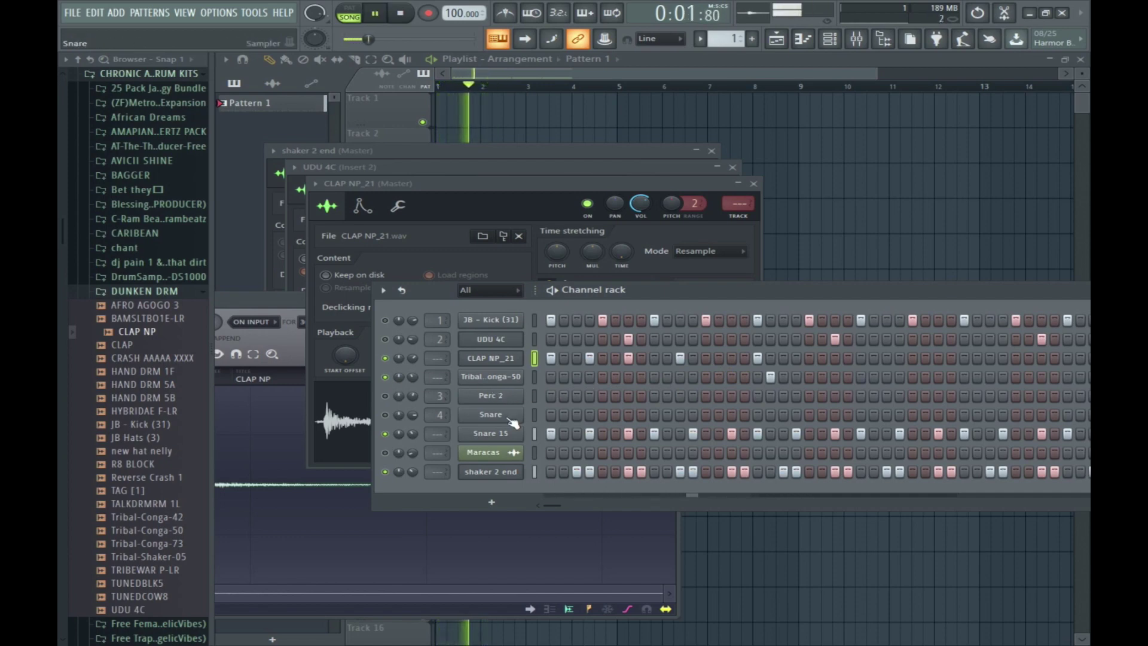
pyautogui.press('space')
# Add a second Tribal-Conga-50 hit on step 42 and play the pattern.
pyautogui.moveTo(835, 286); pyautogui.dragTo(501, 277)
pyautogui.press('space')
pyautogui.press('space')
pyautogui.click(744, 367)
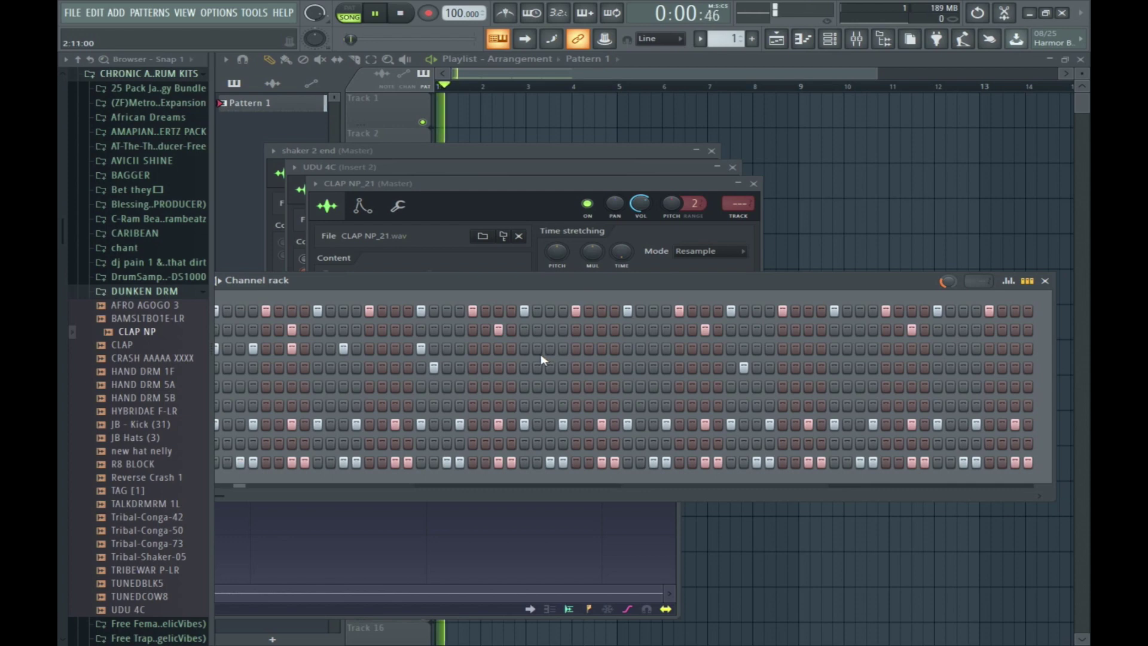
pyautogui.moveTo(486, 280); pyautogui.dragTo(586, 268)
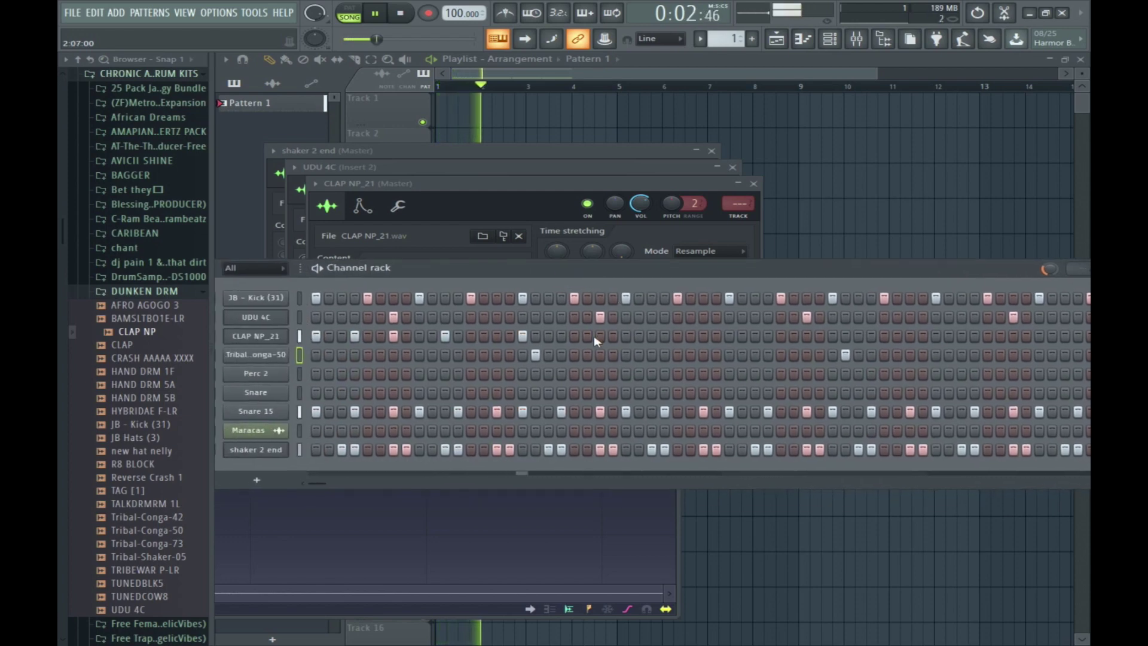
pyautogui.press('space')
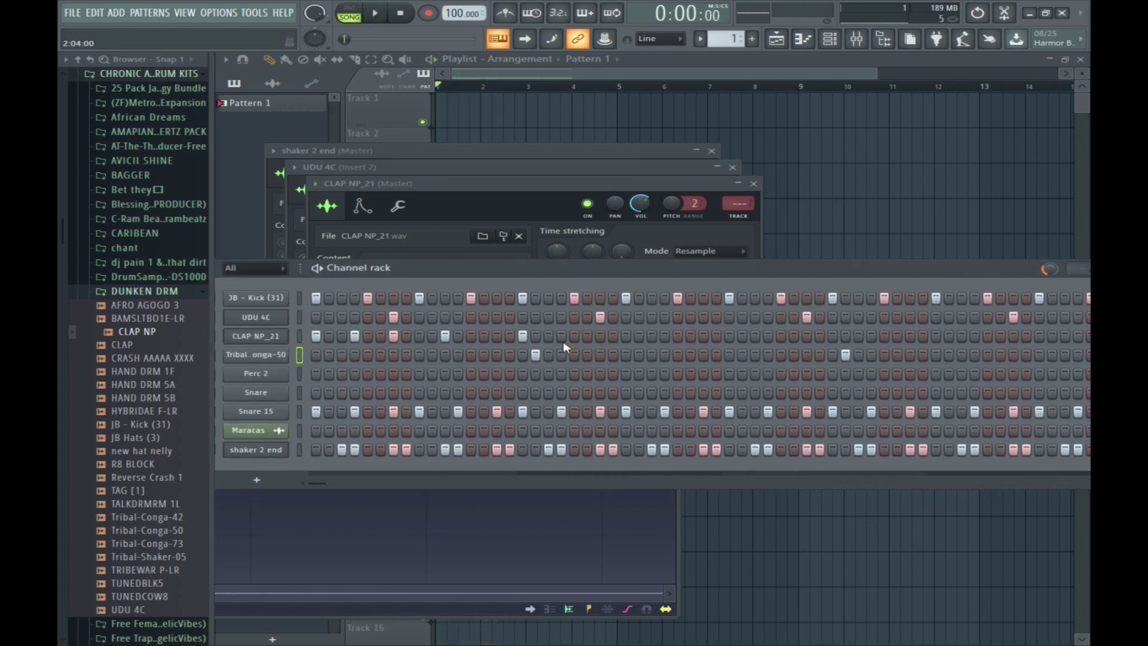
# Add CLAP NP_21 hits on steps 20, 23 and 27 and play the pattern.
pyautogui.click(600, 336)
pyautogui.press('space')
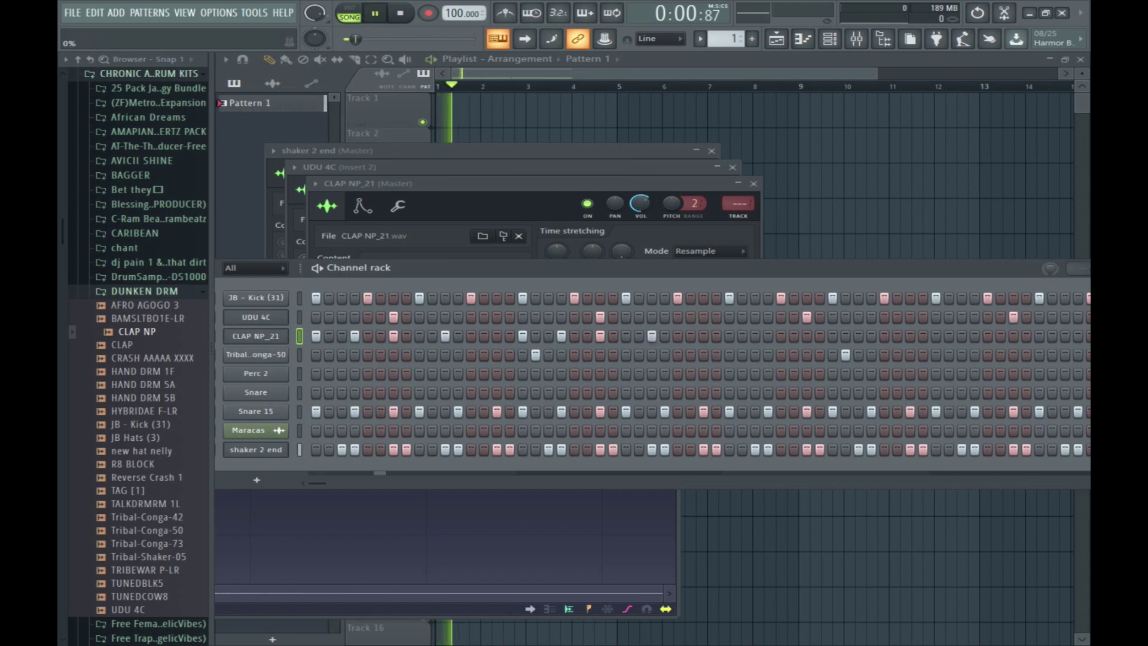
pyautogui.moveTo(507, 278); pyautogui.dragTo(784, 292)
pyautogui.press('space')
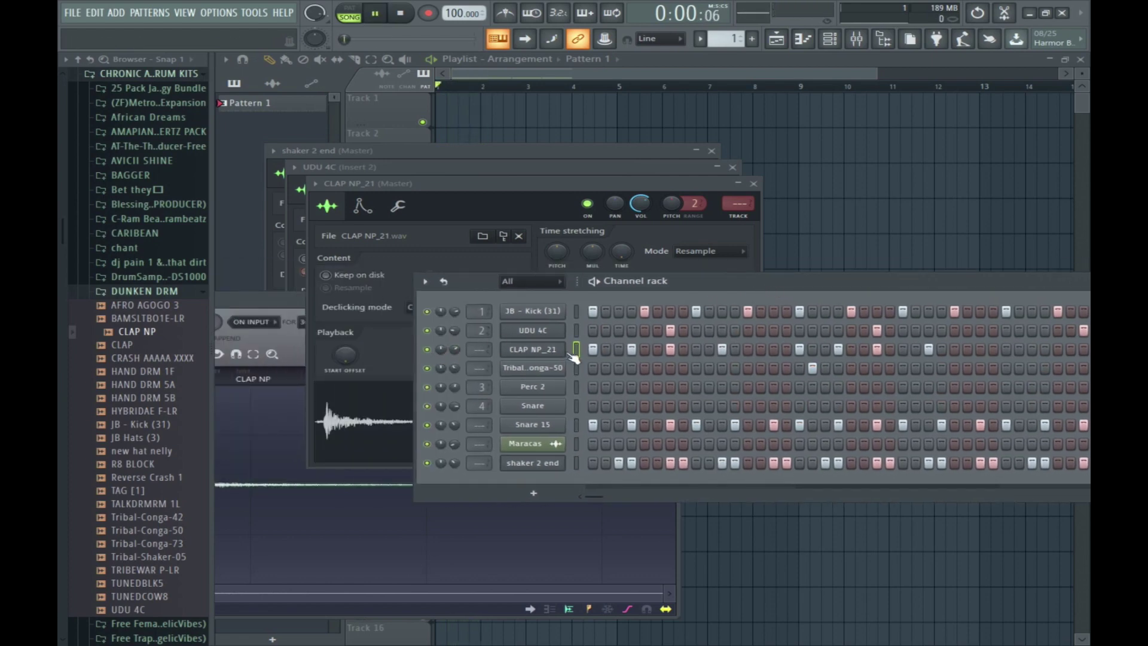
# Turn the main swing down and play the pattern to compare the feel.
pyautogui.moveTo(730, 283); pyautogui.dragTo(344, 267)
pyautogui.press('space')
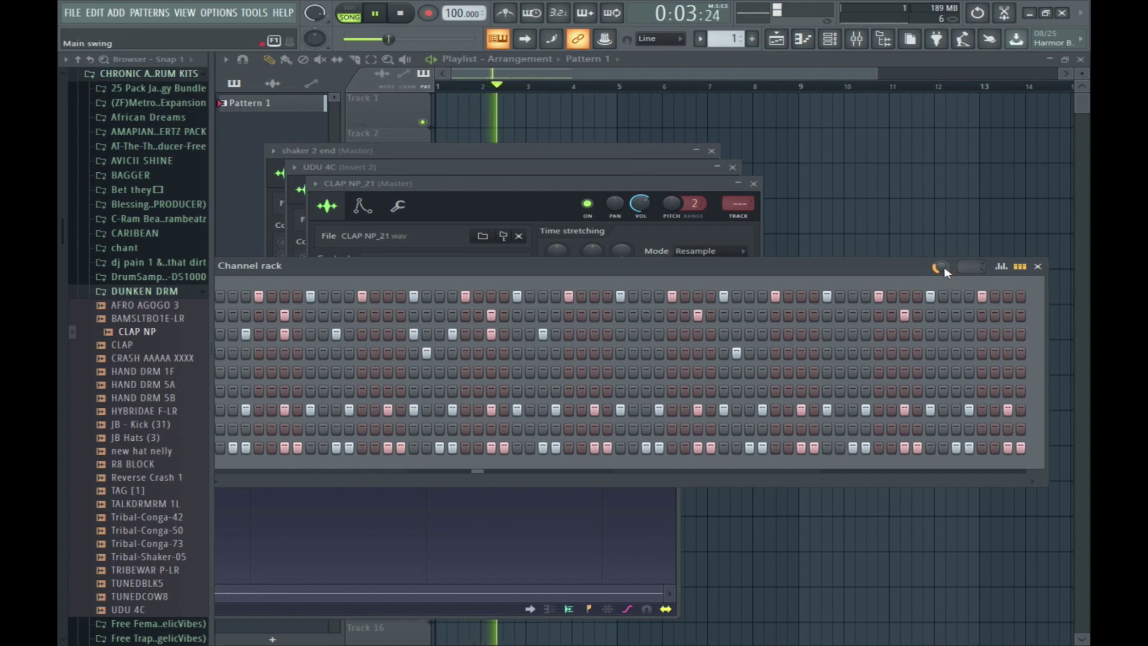
pyautogui.press('space')
pyautogui.moveTo(942, 269); pyautogui.dragTo(942, 290)
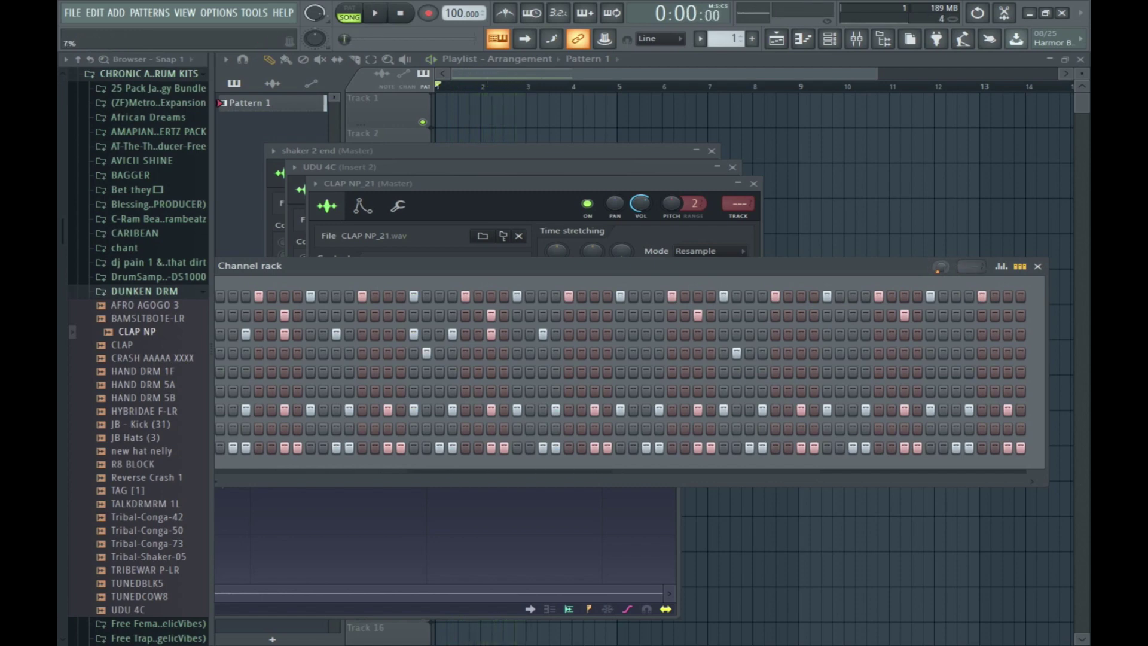
pyautogui.moveTo(516, 270); pyautogui.dragTo(787, 261)
pyautogui.press('space')
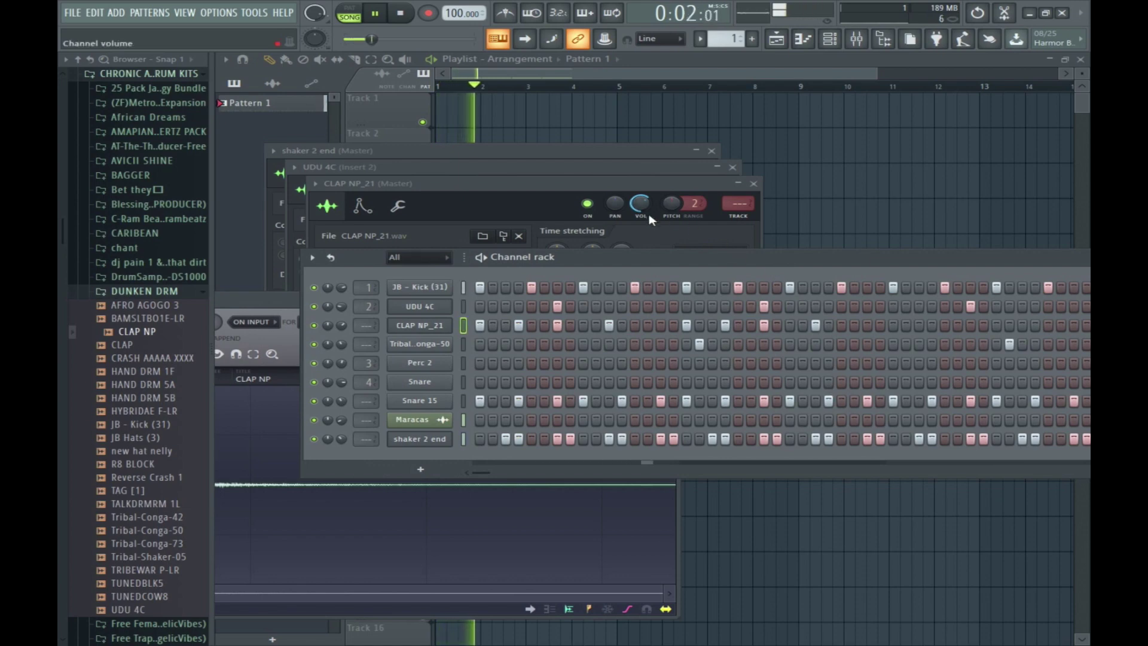
# Solo UDU 4C, enable CLAP NP_21 and Tribal-Conga-50 alongside it, and restart playback.
pyautogui.rightClick(315, 307)
pyautogui.click(314, 325)
pyautogui.click(314, 344)
pyautogui.moveTo(557, 257); pyautogui.dragTo(454, 248)
pyautogui.moveTo(454, 248); pyautogui.dragTo(295, 246)
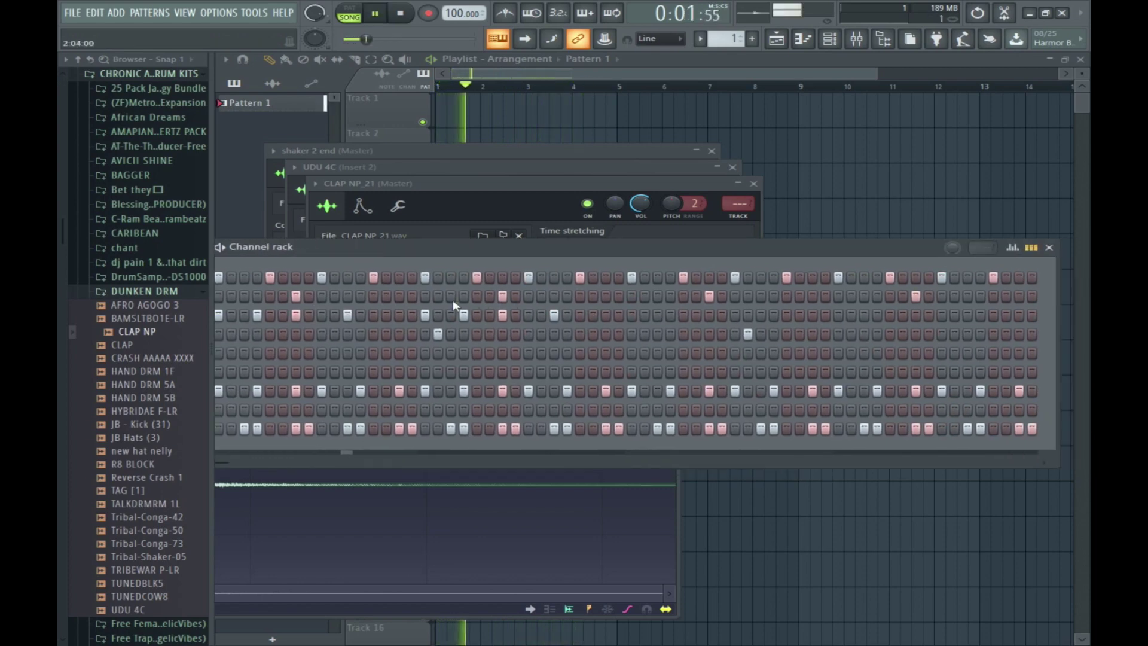
pyautogui.press('space')
pyautogui.press('space')
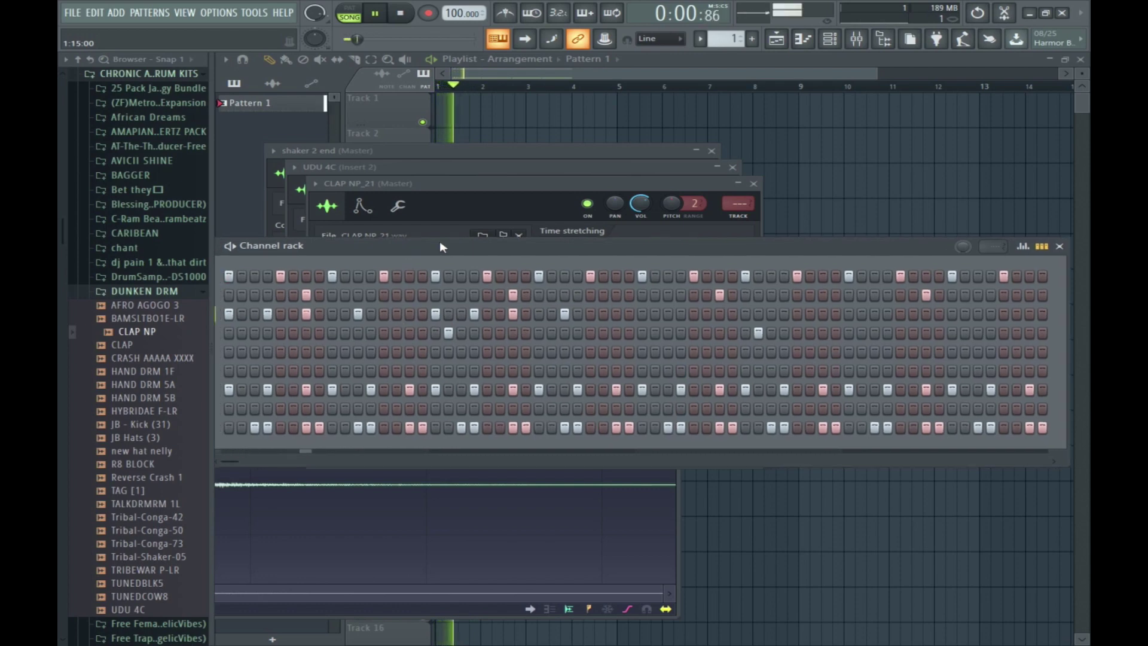
# Add CLAP NP_21 hits on steps 33, 36, 39 and 43.
pyautogui.moveTo(391, 247); pyautogui.dragTo(502, 230)
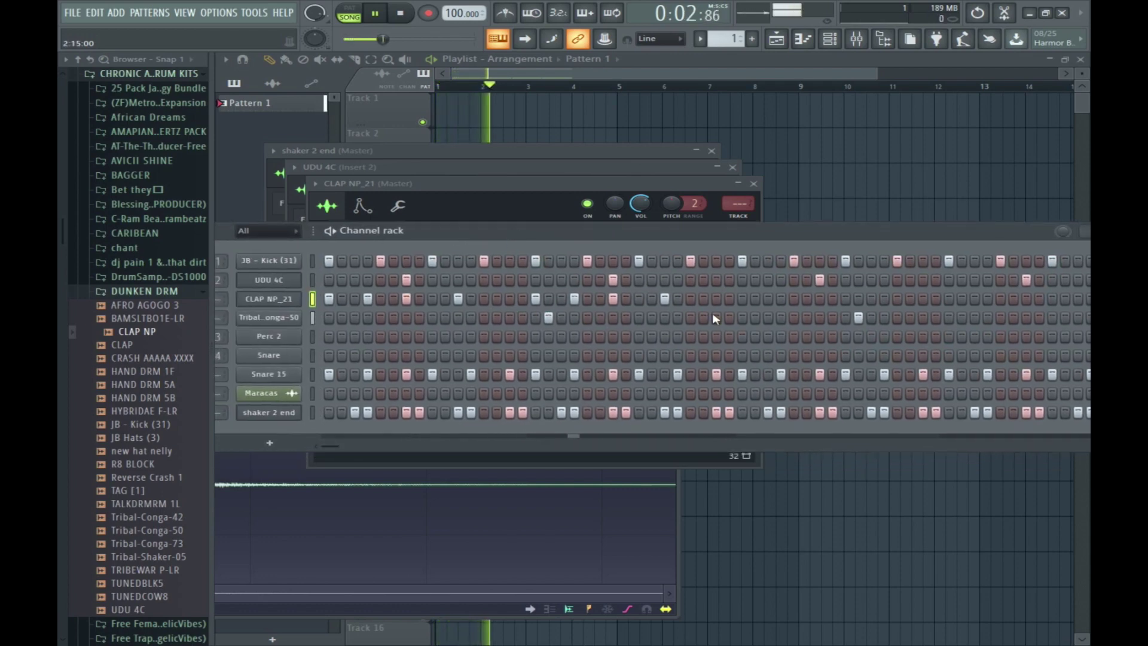
pyautogui.click(754, 301)
pyautogui.click(743, 304)
pyautogui.press('space')
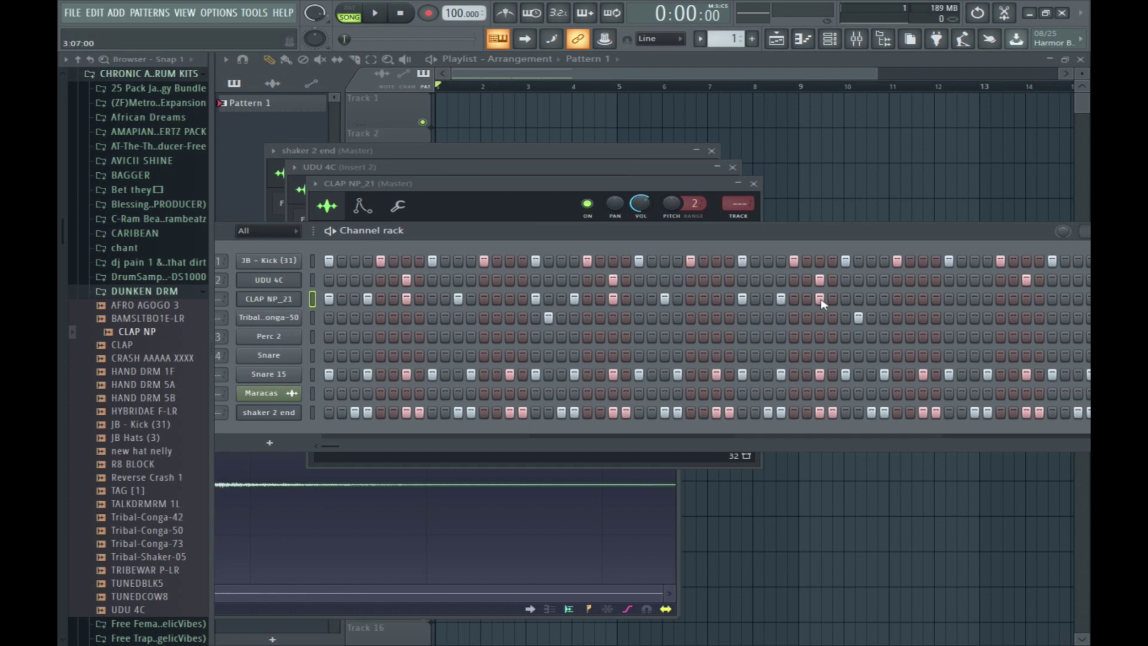
pyautogui.click(873, 297)
# Set the main swing to about 30% and add CLAP NP_21 hits on steps 49, 52, 55 and 59.
pyautogui.moveTo(877, 237); pyautogui.dragTo(798, 226)
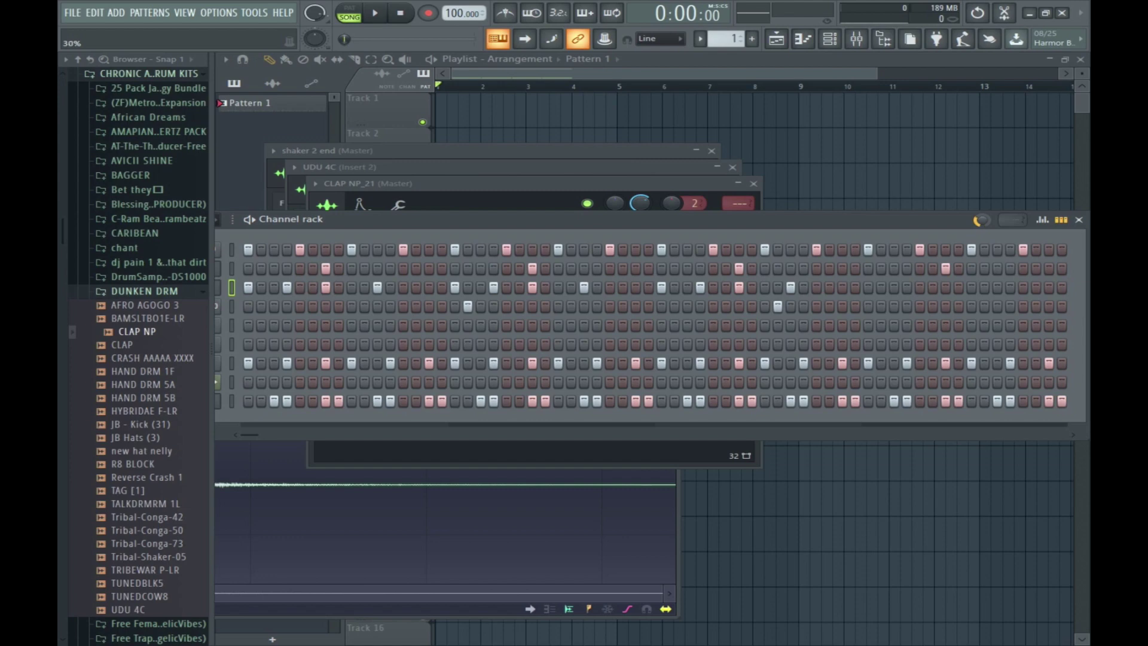
pyautogui.click(868, 288)
pyautogui.click(907, 287)
pyautogui.click(945, 287)
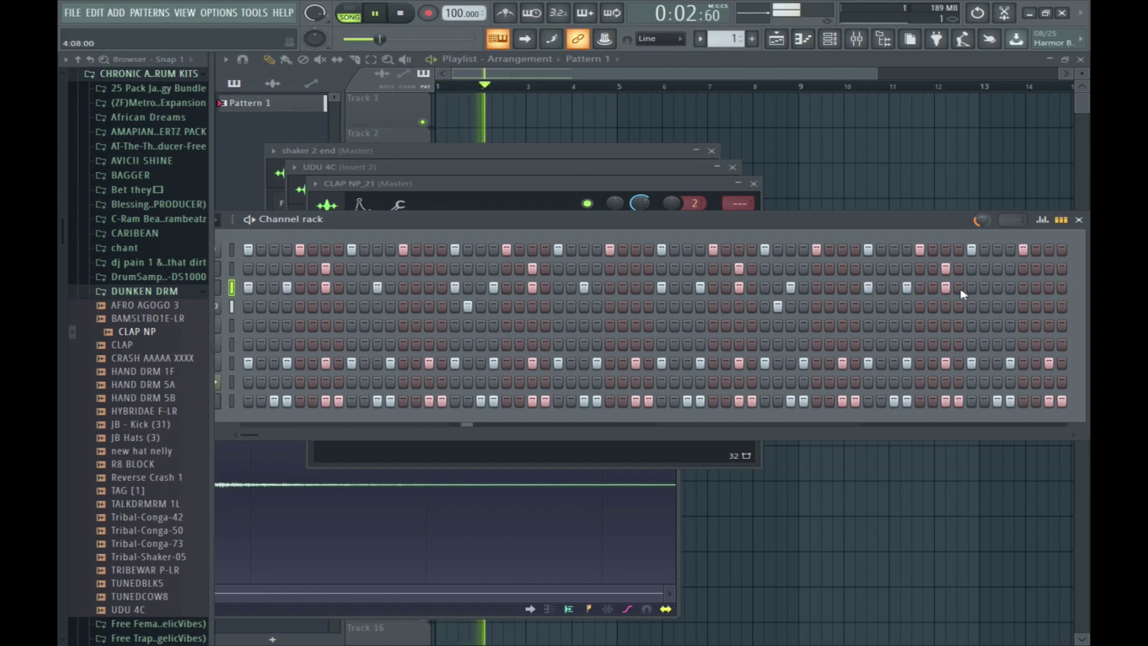
pyautogui.press('space')
pyautogui.click(997, 288)
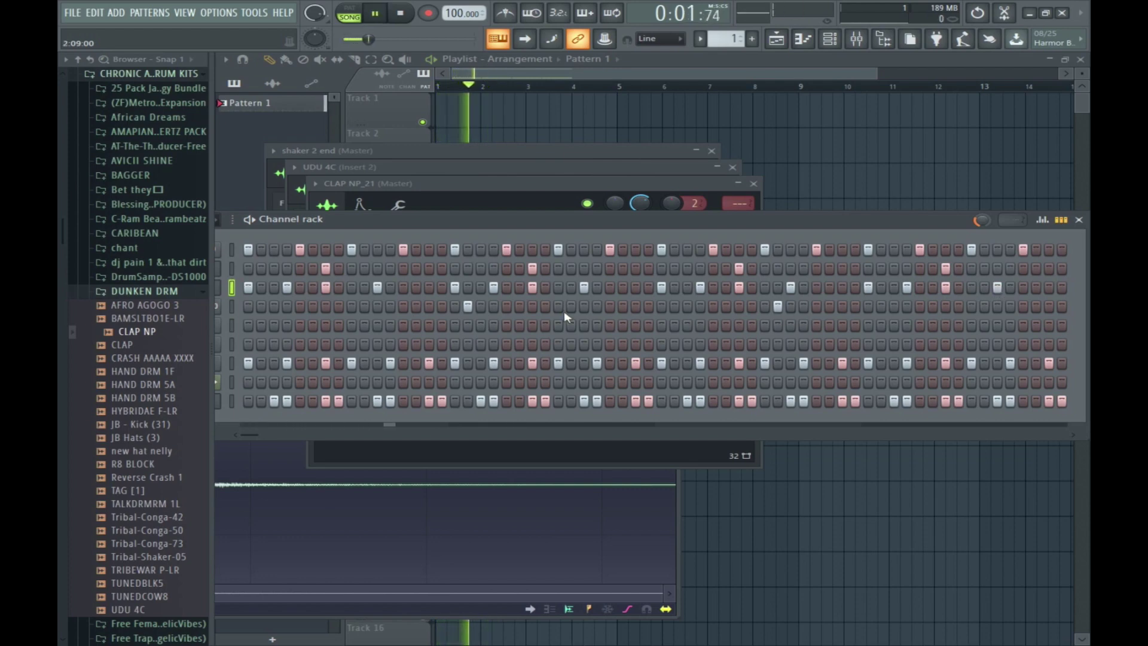
# Move the second Tribal-Conga-50 hit to step 50 and listen to the pattern.
pyautogui.rightClick(778, 308)
pyautogui.click(890, 307)
pyautogui.click(884, 308)
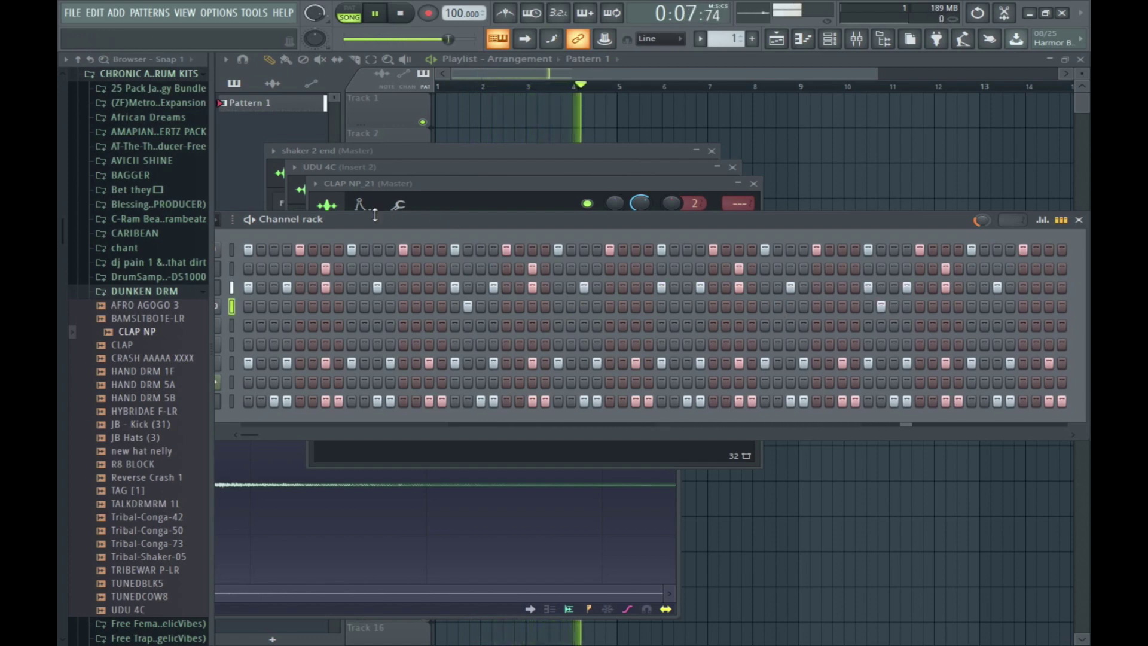
pyautogui.press('space')
# Audition the tribal shaker and conga samples and add Tribal-Conga-42 as a channel below Tribal-Conga-50.
pyautogui.click(148, 557)
pyautogui.click(149, 545)
pyautogui.click(158, 518)
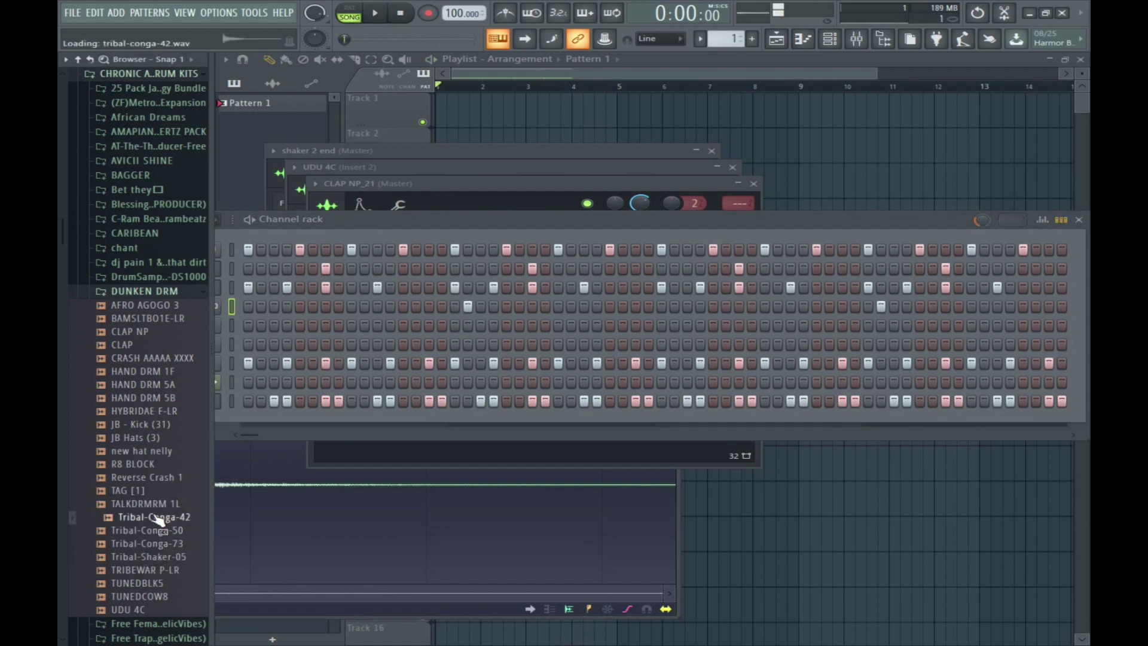
pyautogui.moveTo(159, 518); pyautogui.dragTo(277, 326)
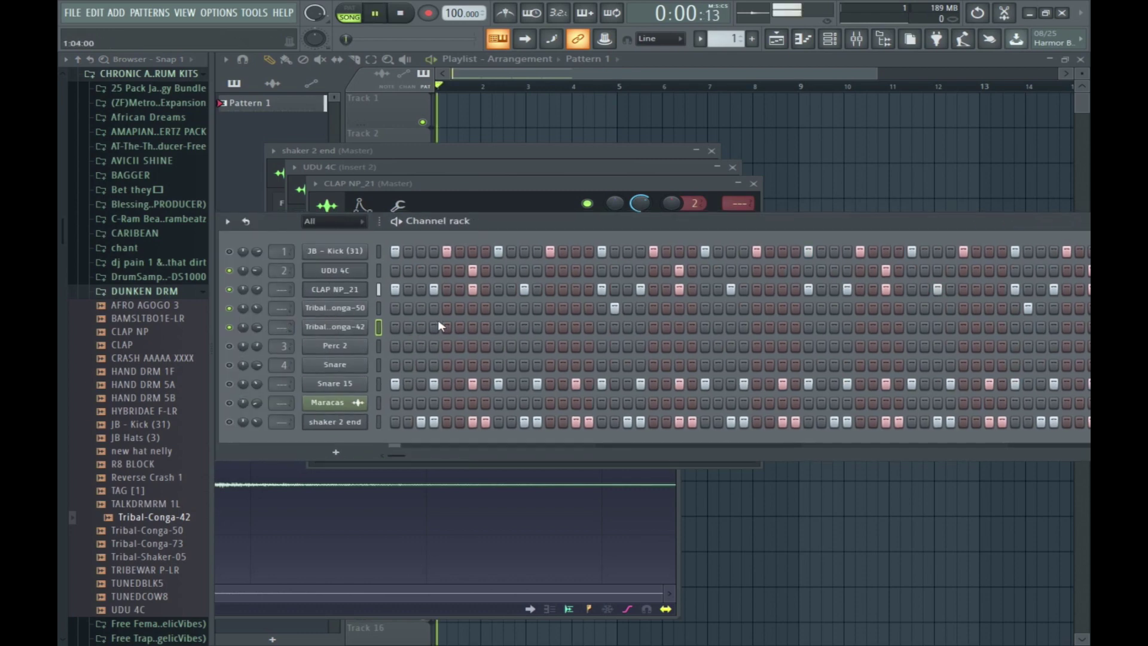
# Place Tribal-Conga-42 hits on steps 4 and 36 and lower the channel's volume while playing the pattern.
pyautogui.press('space')
pyautogui.press('space')
pyautogui.moveTo(256, 327); pyautogui.dragTo(256, 344)
pyautogui.press('space')
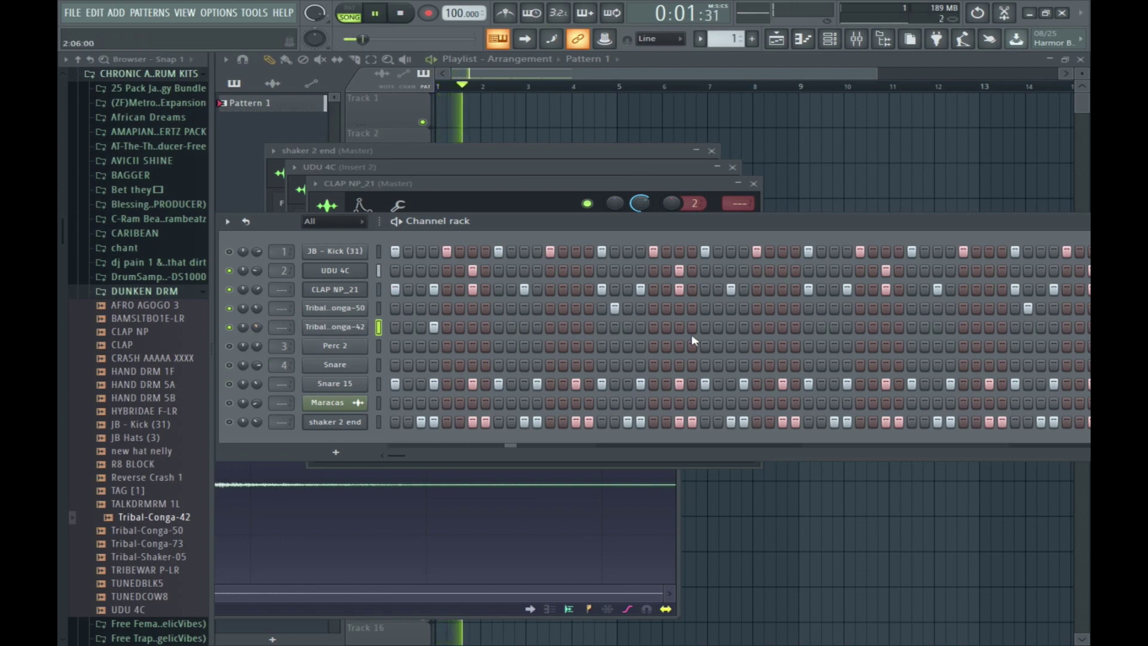
pyautogui.click(847, 327)
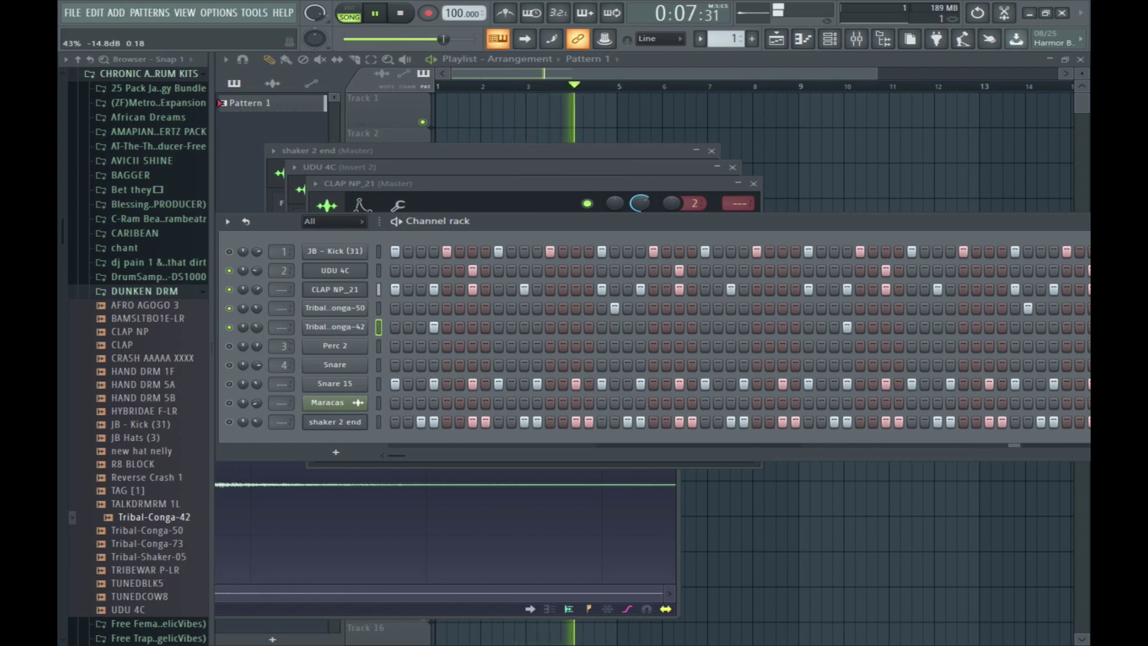
# Add Perc 8 from the Travis Scott Drum Kit's Percs folder as a channel below Perc 2.
pyautogui.scroll(9, 143, 373)
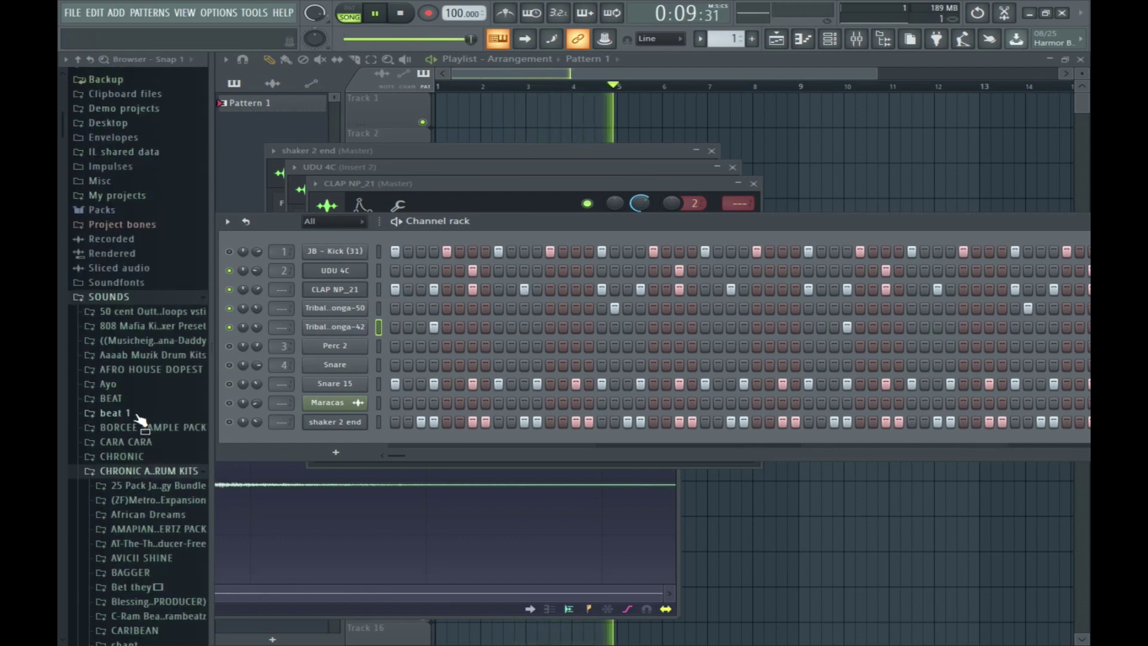
pyautogui.scroll(-20, 140, 422)
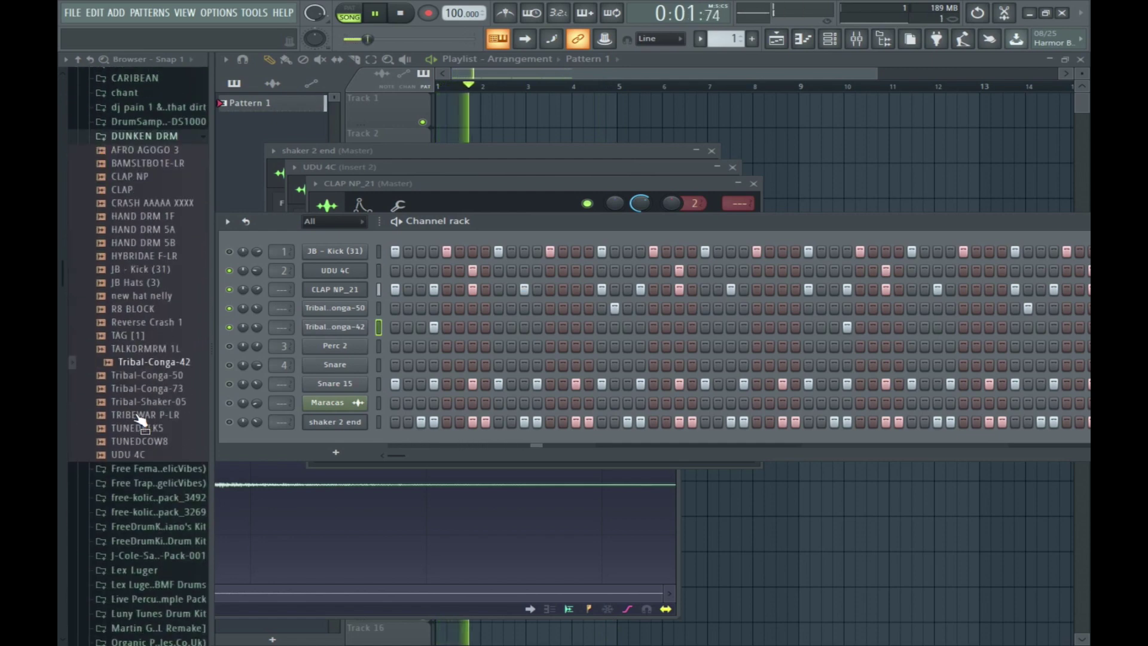
pyautogui.scroll(-4, 138, 421)
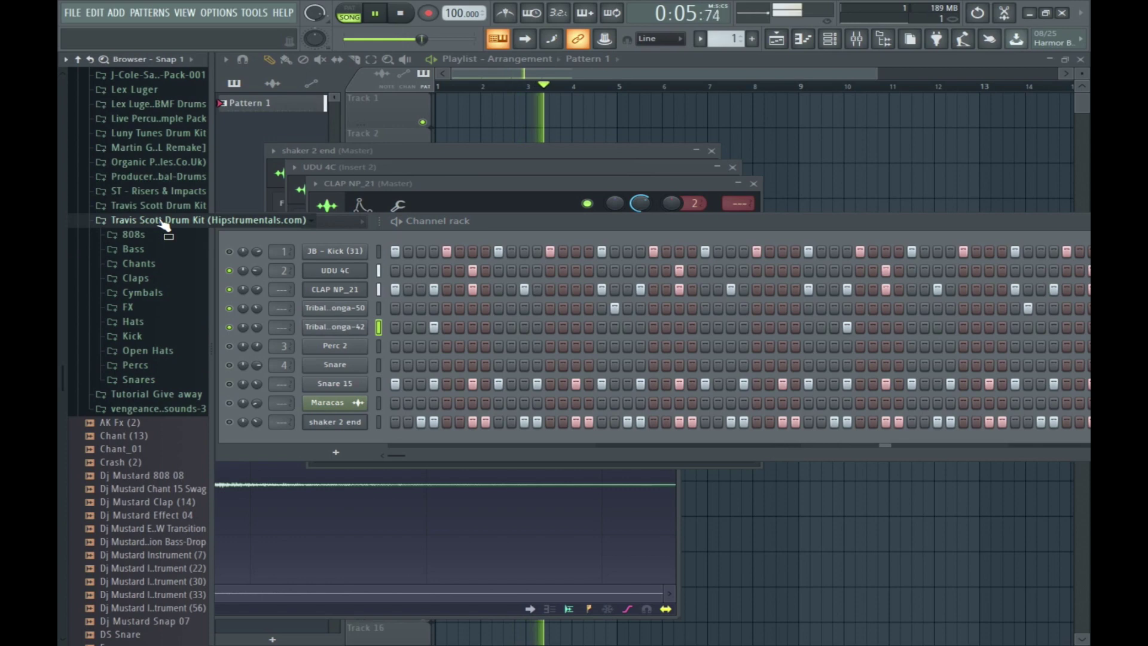
pyautogui.click(151, 379)
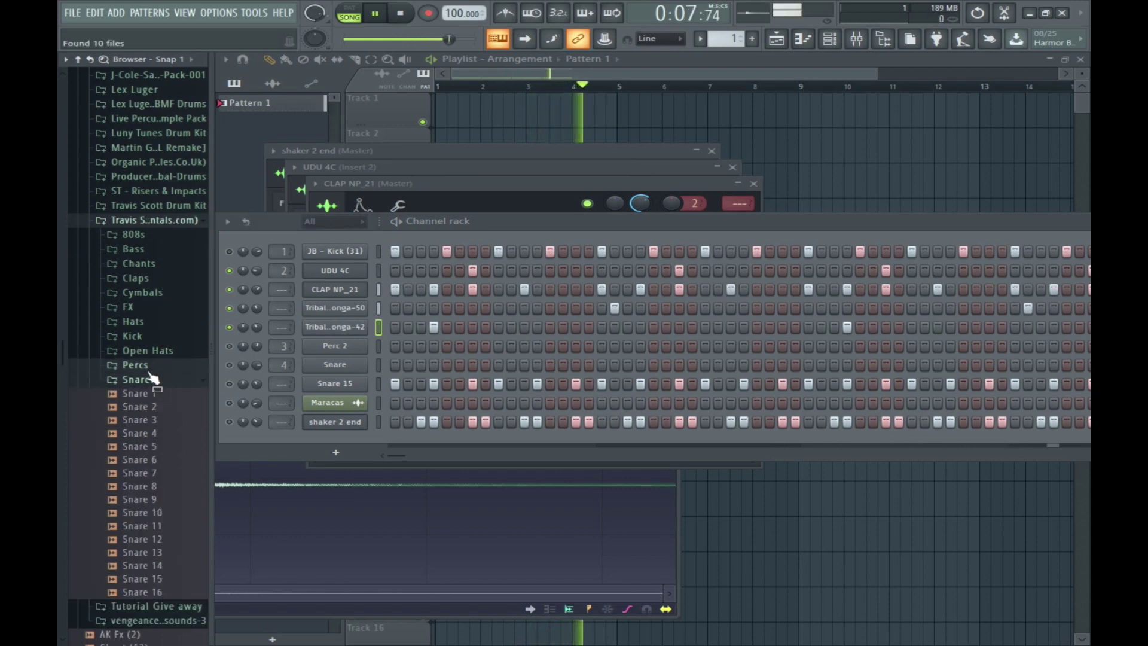
pyautogui.click(142, 365)
pyautogui.click(147, 472)
pyautogui.moveTo(150, 476); pyautogui.dragTo(332, 362)
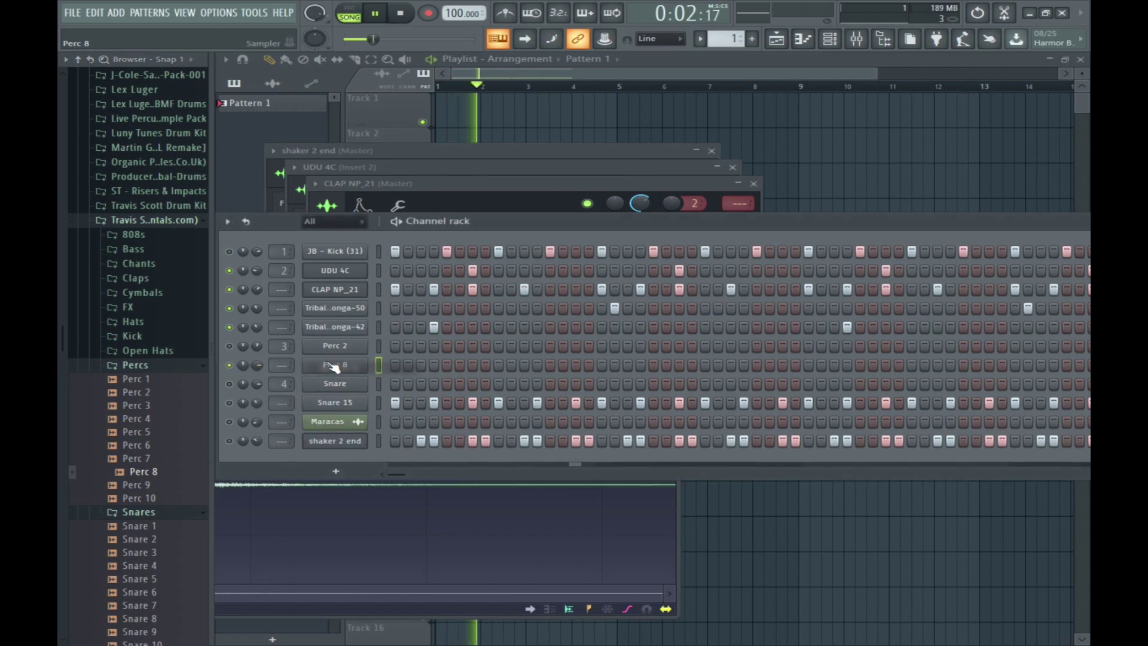
# Copy the step pattern of shaker 2 end to the Perc 8 channel.
pyautogui.rightClick(334, 442)
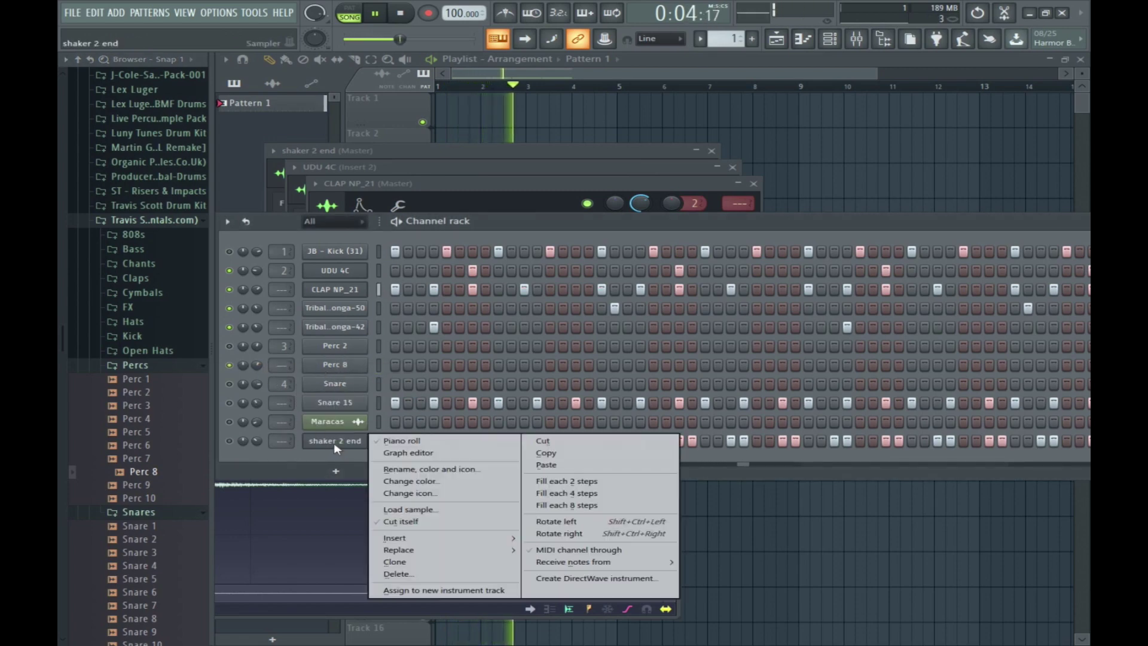
pyautogui.click(545, 452)
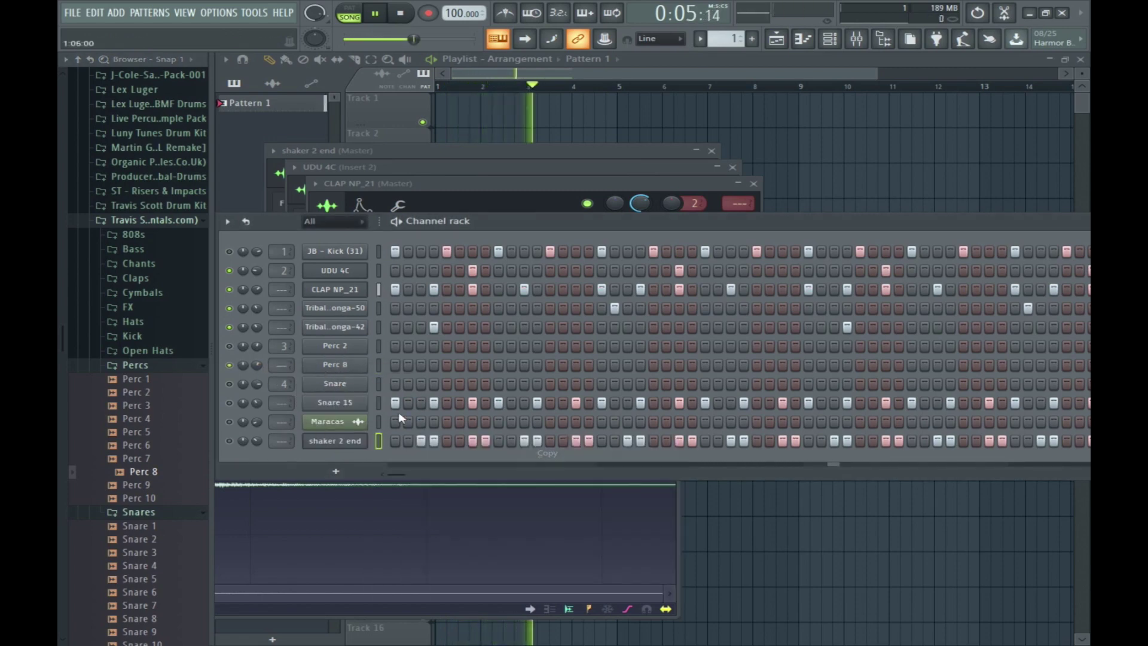
pyautogui.rightClick(333, 364)
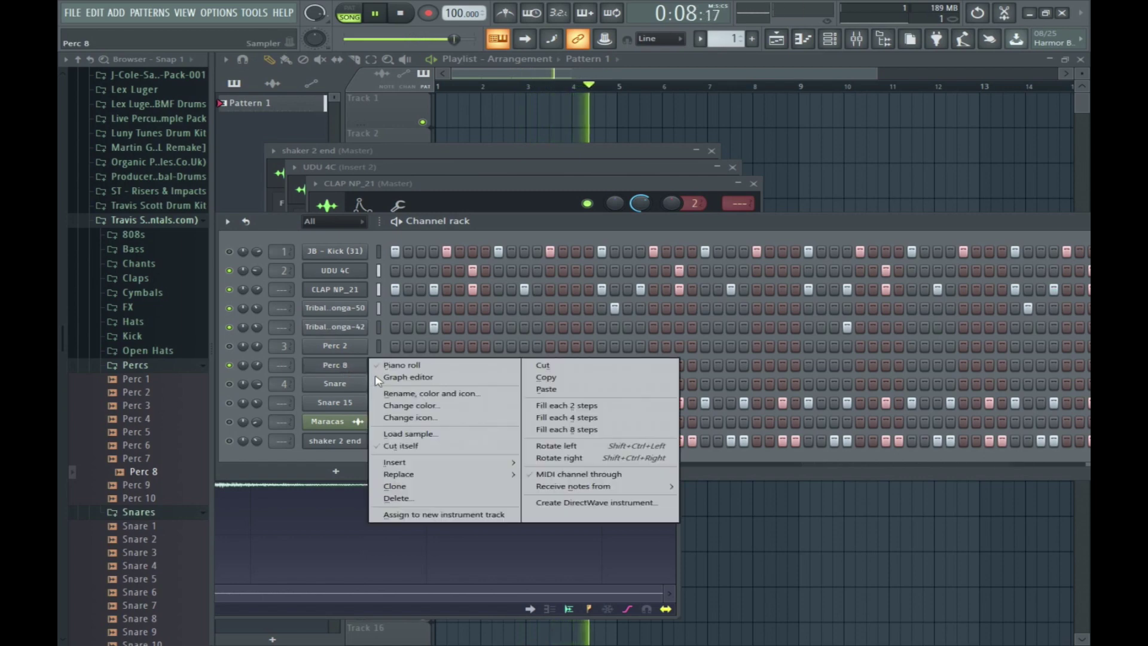
pyautogui.click(546, 389)
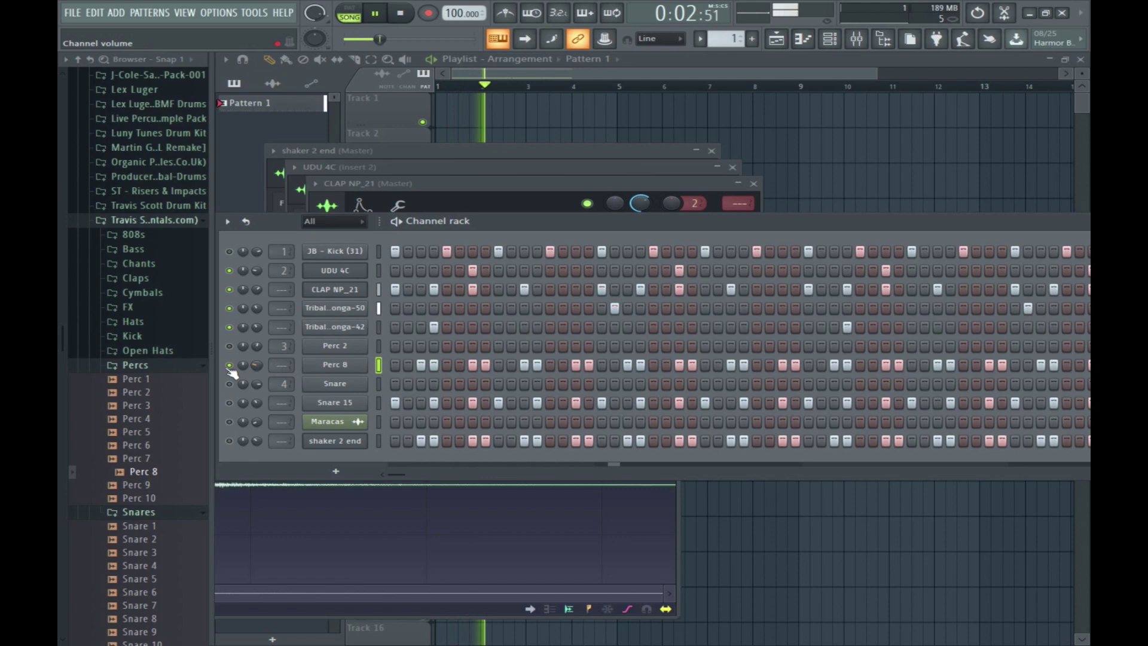
# Stop playback and audition the samples in the NIJIA SOUND 4 folder for another percussion sound.
pyautogui.scroll(-15, 102, 441)
pyautogui.scroll(-3, 102, 440)
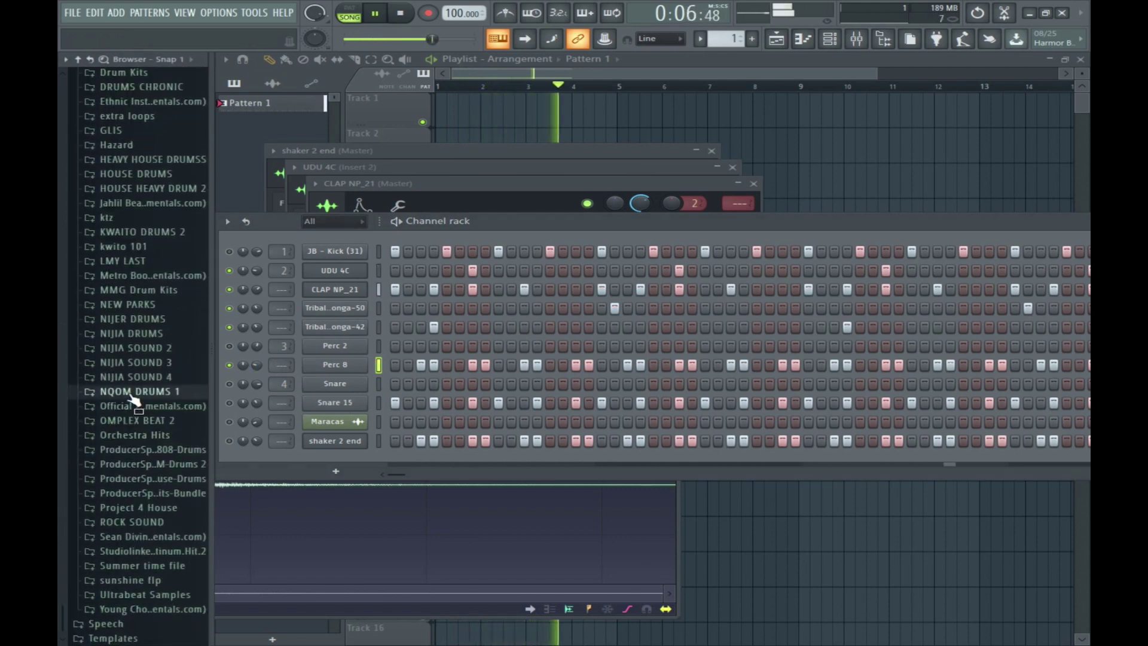
pyautogui.click(131, 394)
pyautogui.click(137, 378)
pyautogui.press('space')
pyautogui.click(145, 375)
pyautogui.click(144, 400)
pyautogui.click(143, 414)
pyautogui.click(143, 427)
pyautogui.click(144, 440)
pyautogui.click(143, 453)
pyautogui.click(144, 467)
pyautogui.moveTo(146, 522); pyautogui.dragTo(162, 422)
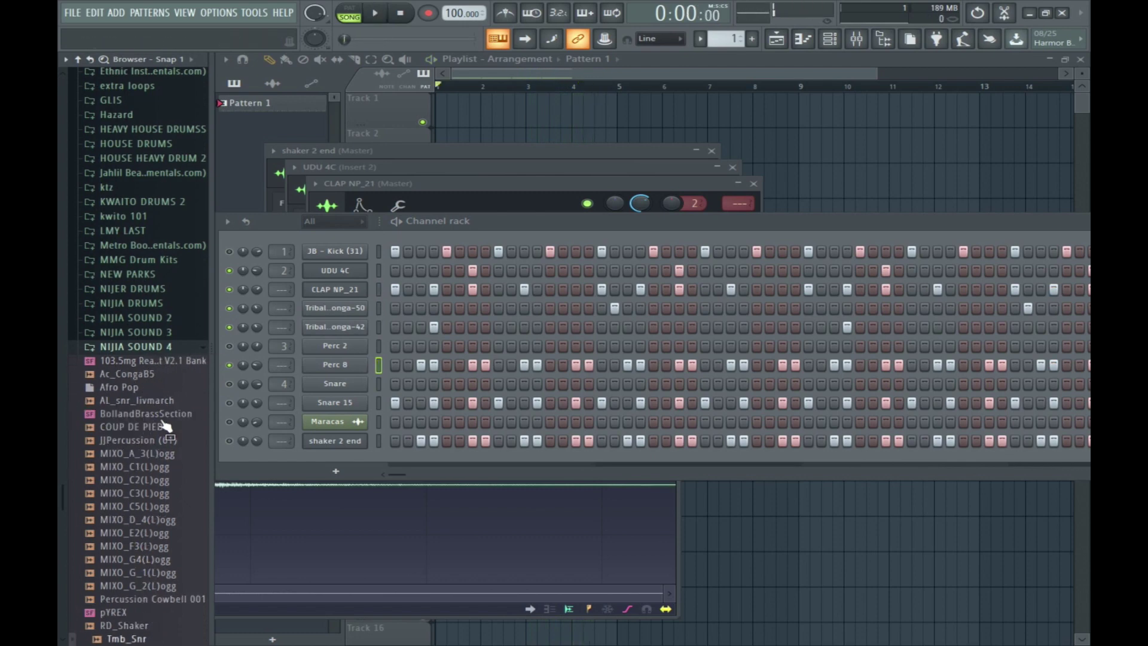
# Audition samples in the NIJIA SOUND 3 and NIJIA SOUND 2 folders, including PC Cng Tumba Closed V03.
pyautogui.click(132, 332)
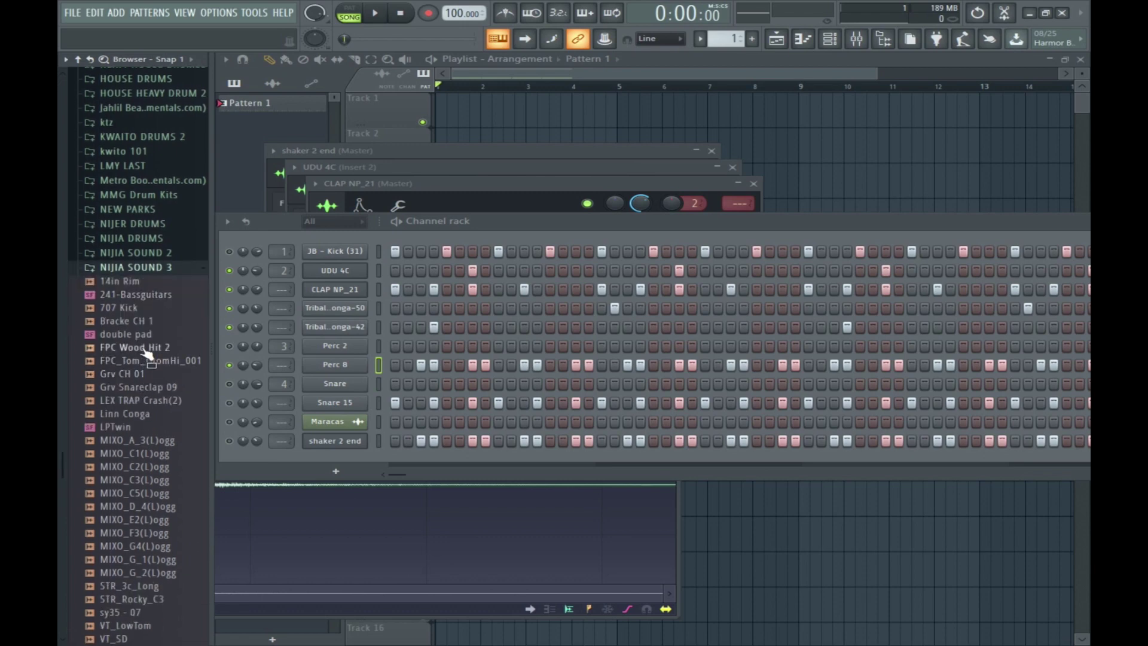
pyautogui.moveTo(147, 345); pyautogui.dragTo(127, 393)
pyautogui.click(131, 257)
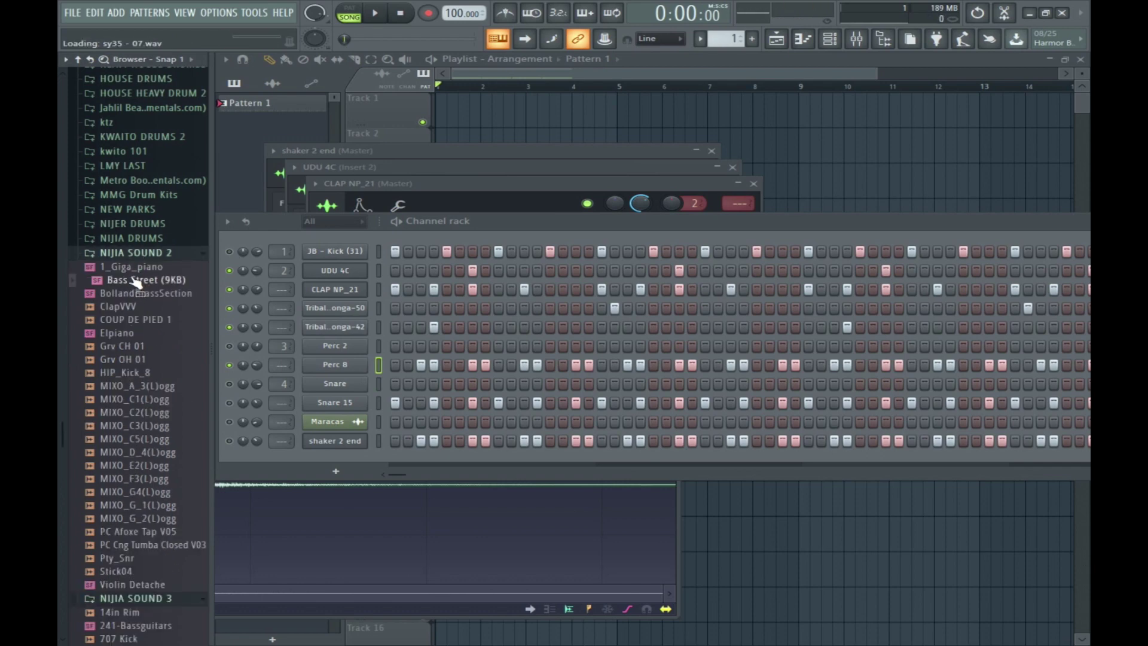
pyautogui.click(134, 305)
pyautogui.moveTo(129, 337); pyautogui.dragTo(122, 377)
pyautogui.click(134, 545)
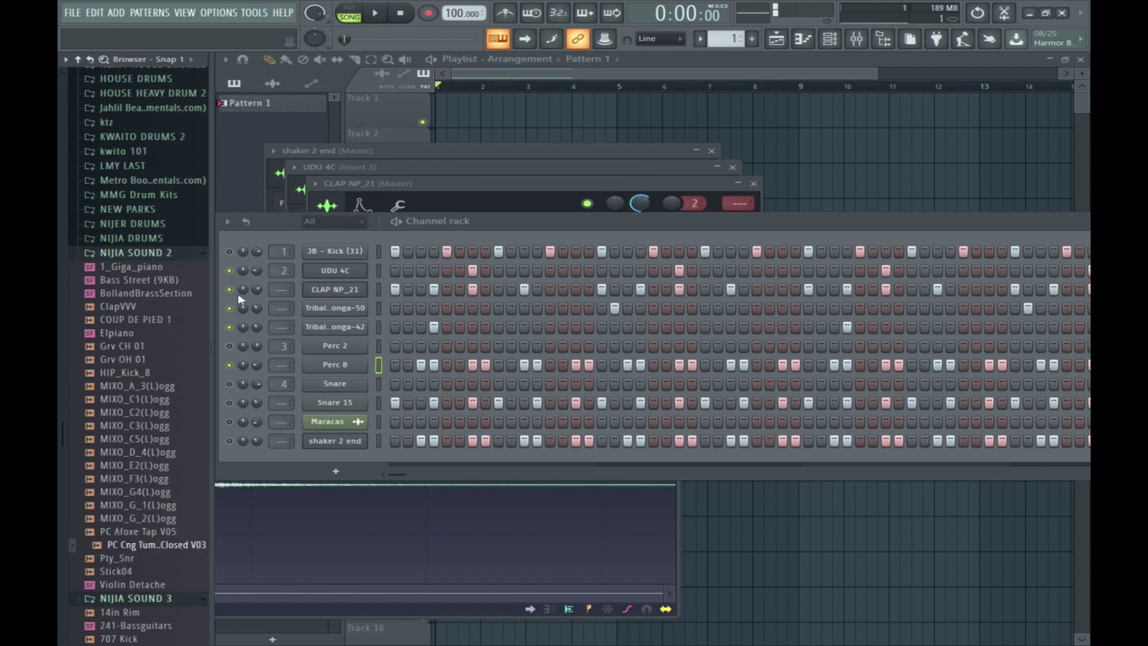
# Add cwblck16 from the NIJIA DRUMS folder as a channel above Perc 8 and copy Perc 8's step pattern to it.
pyautogui.click(182, 238)
pyautogui.moveTo(145, 227); pyautogui.dragTo(332, 371)
pyautogui.rightClick(356, 389)
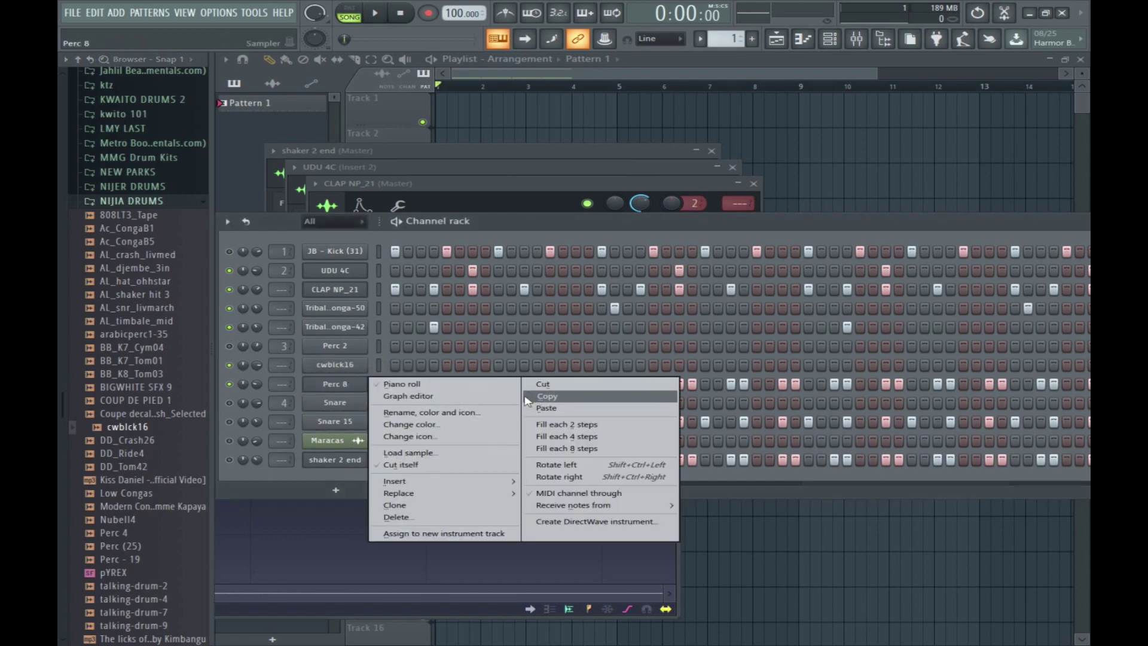
pyautogui.click(559, 397)
pyautogui.rightClick(359, 365)
pyautogui.click(598, 389)
# Set the soloed Perc 8 channel's volume to 57% during playback and re-enable all channels.
pyautogui.press('space')
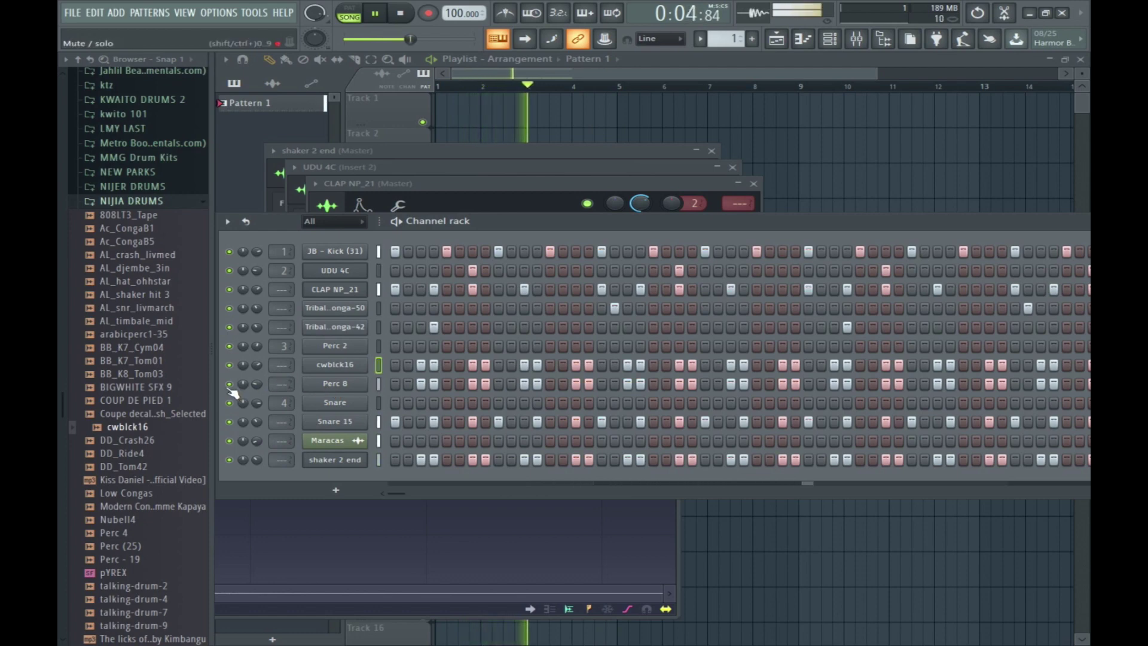
pyautogui.scroll(-3, 257, 384)
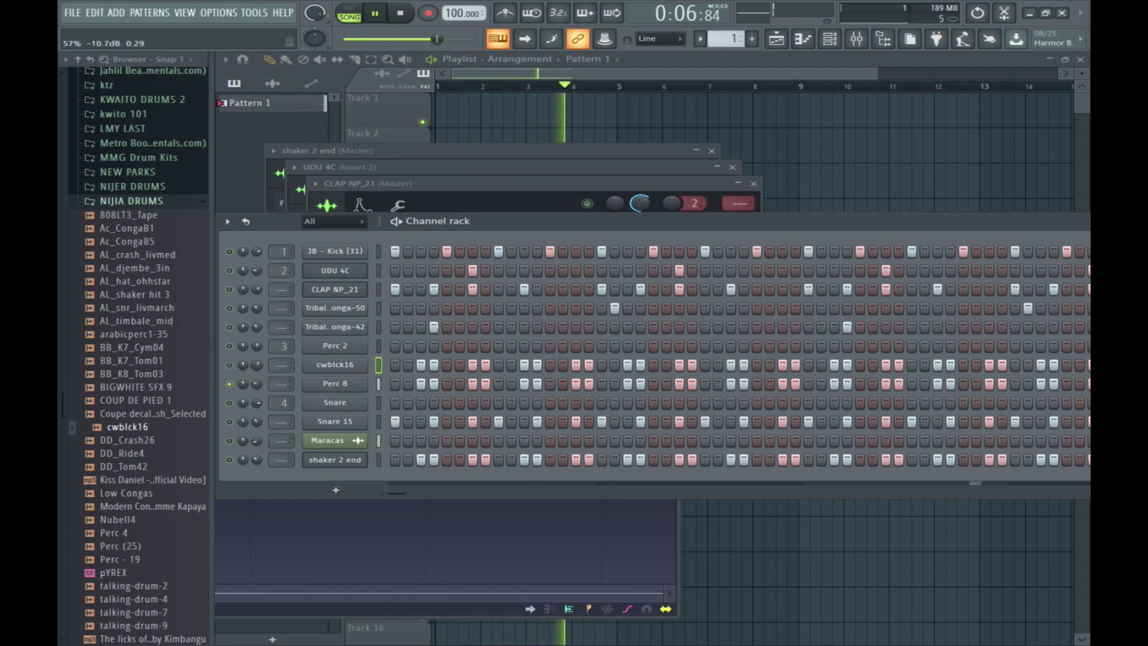
pyautogui.rightClick(231, 255)
pyautogui.rightClick(231, 255)
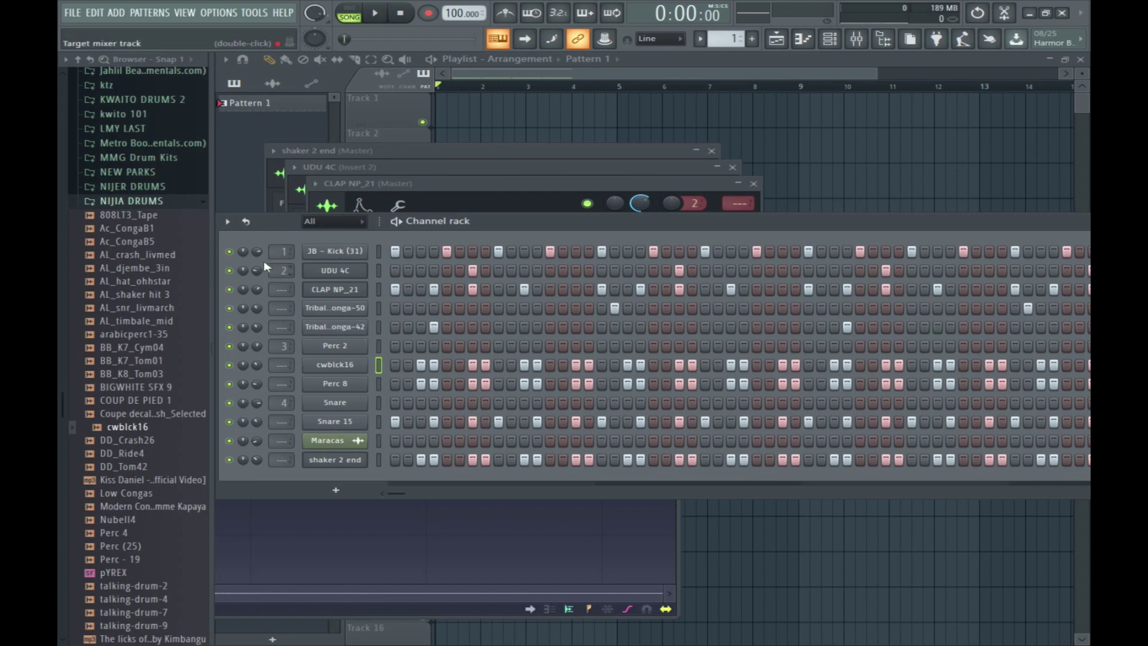
# Play the drum groove several times to hear the kick alone and together with all channels.
pyautogui.moveTo(596, 237); pyautogui.dragTo(583, 209)
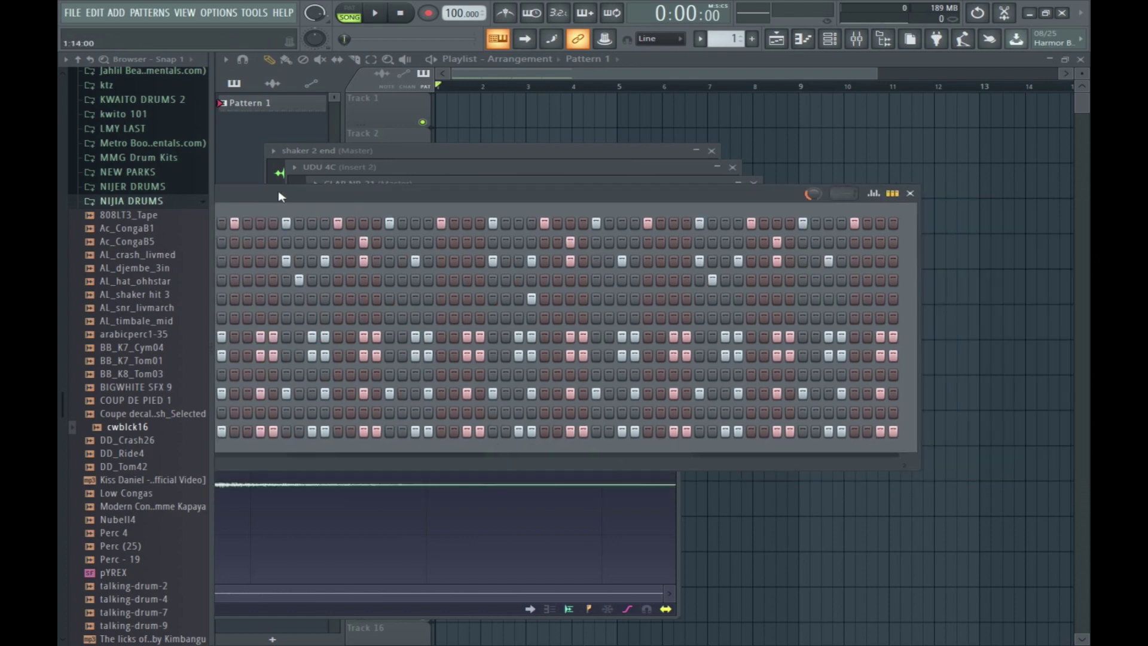
pyautogui.press('space')
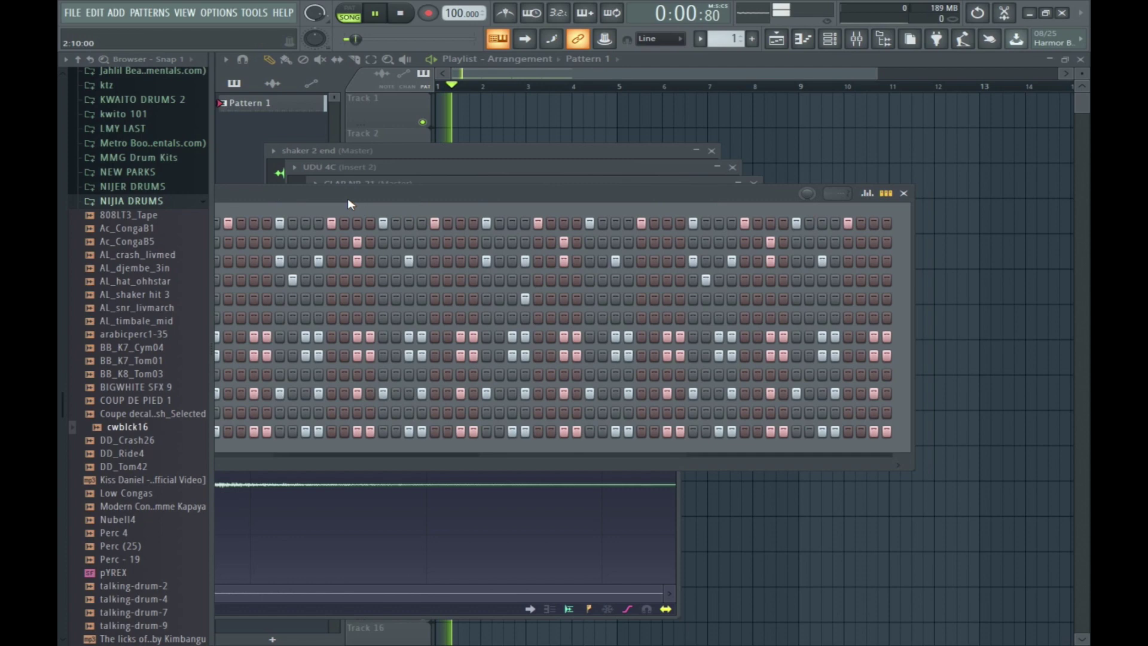
pyautogui.moveTo(259, 199); pyautogui.dragTo(782, 189)
pyautogui.press('space')
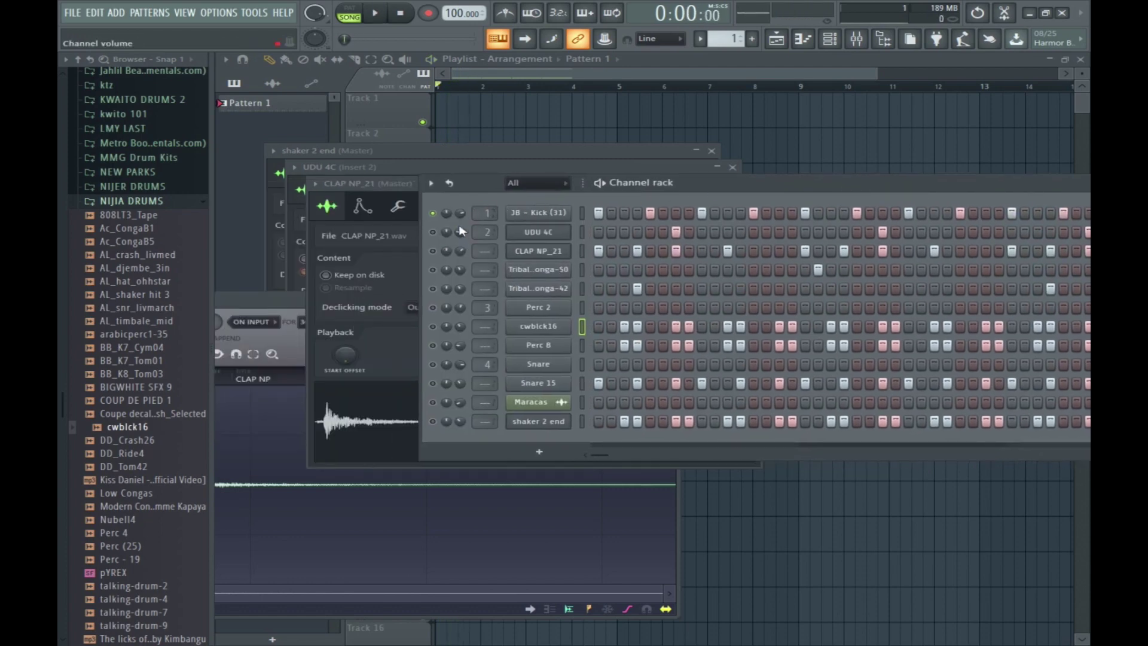
pyautogui.press('space')
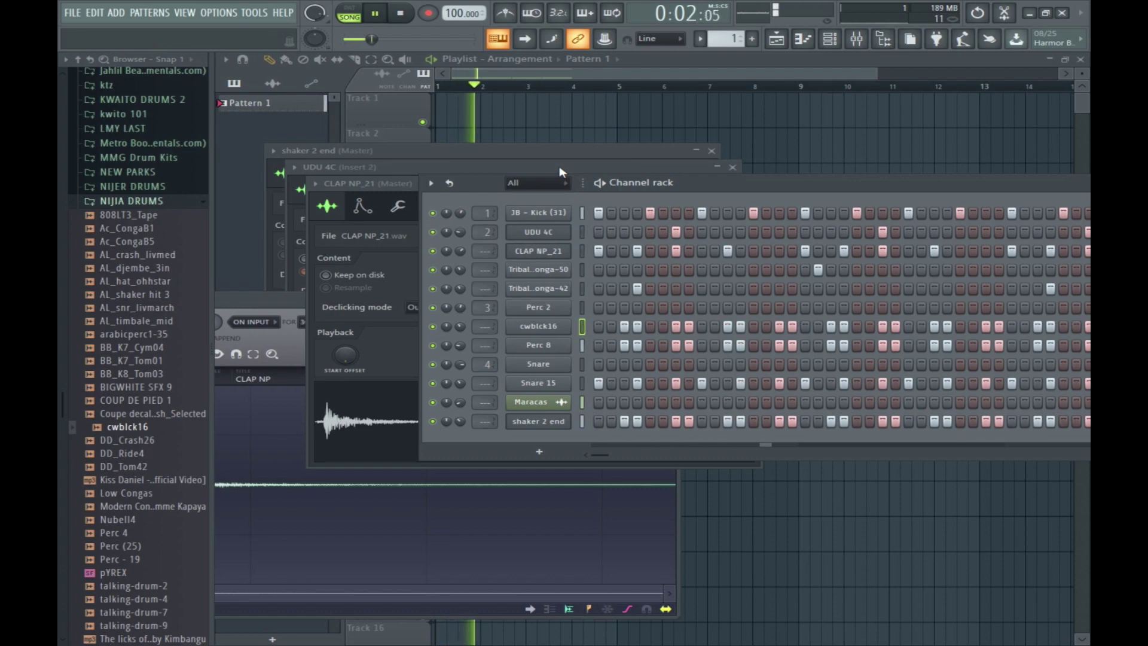
pyautogui.moveTo(806, 179); pyautogui.dragTo(416, 183)
pyautogui.press('space')
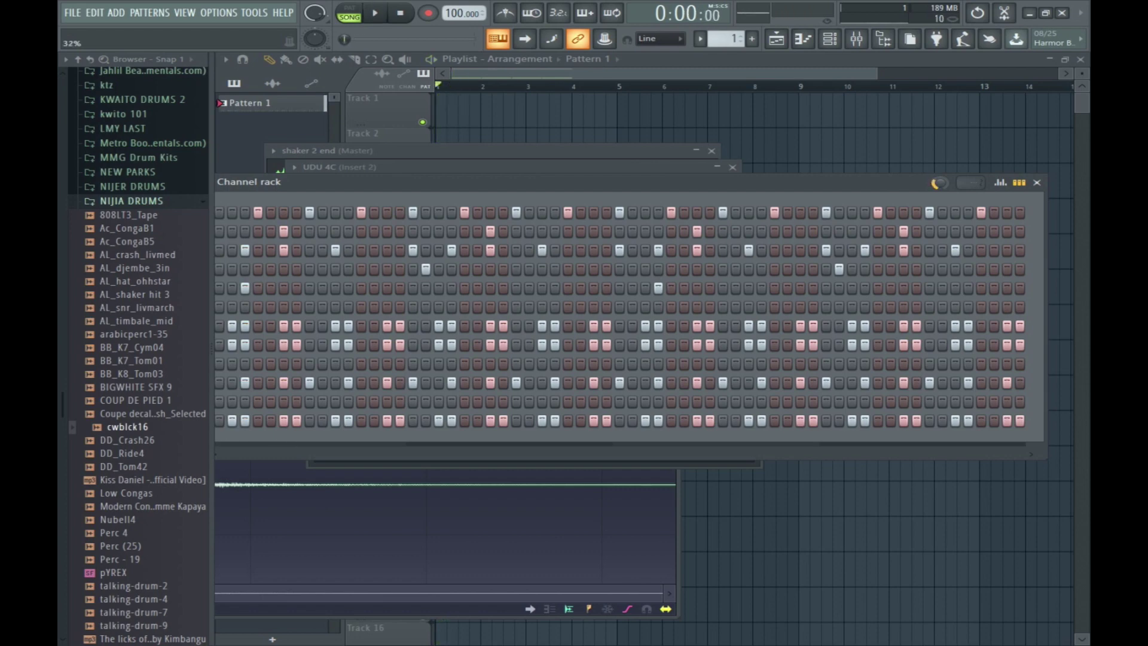
pyautogui.moveTo(474, 188); pyautogui.dragTo(1061, 187)
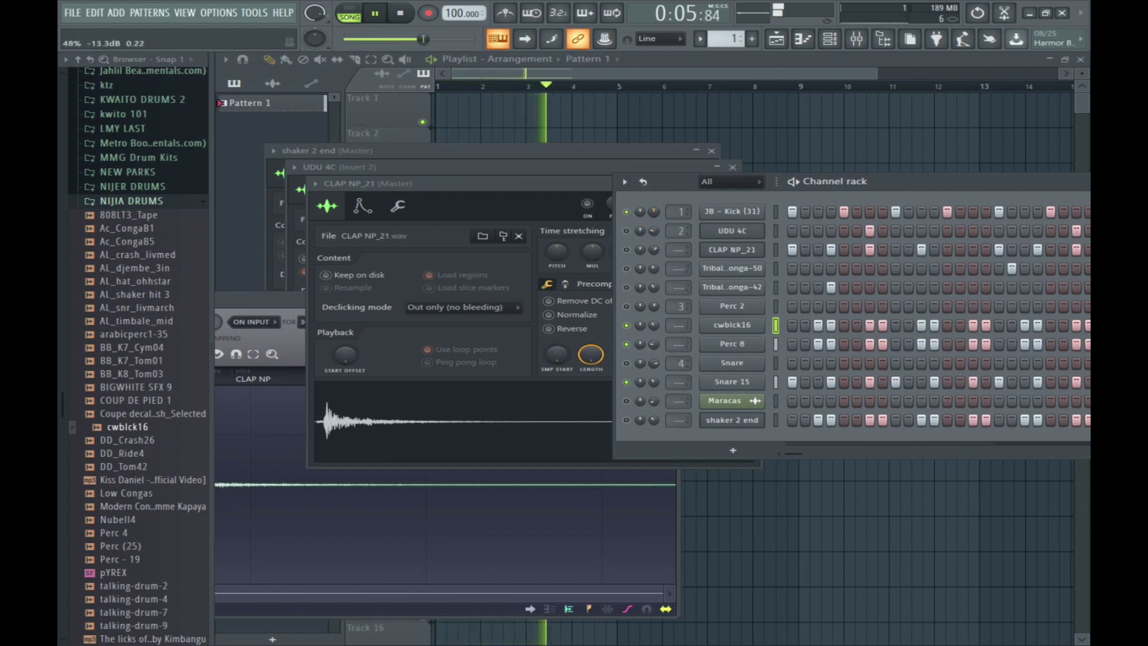
# Enable the UDU 4C and CLAP NP_21 channels during playback to hear them with the kick, snare and percussion.
pyautogui.click(626, 231)
pyautogui.click(649, 232)
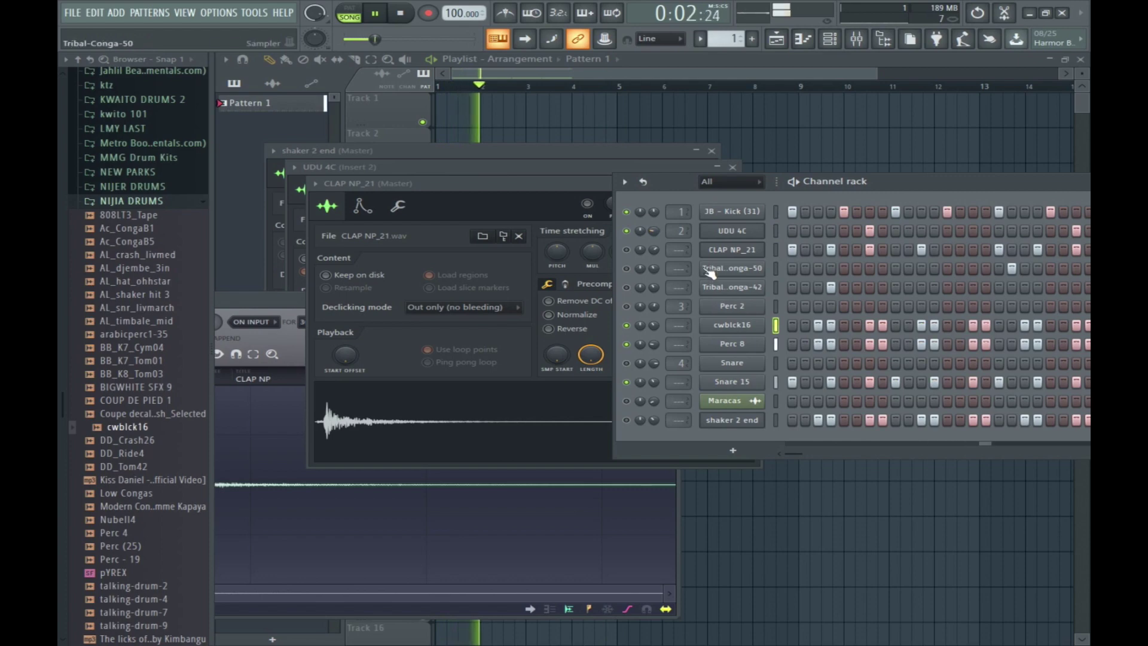
pyautogui.click(626, 249)
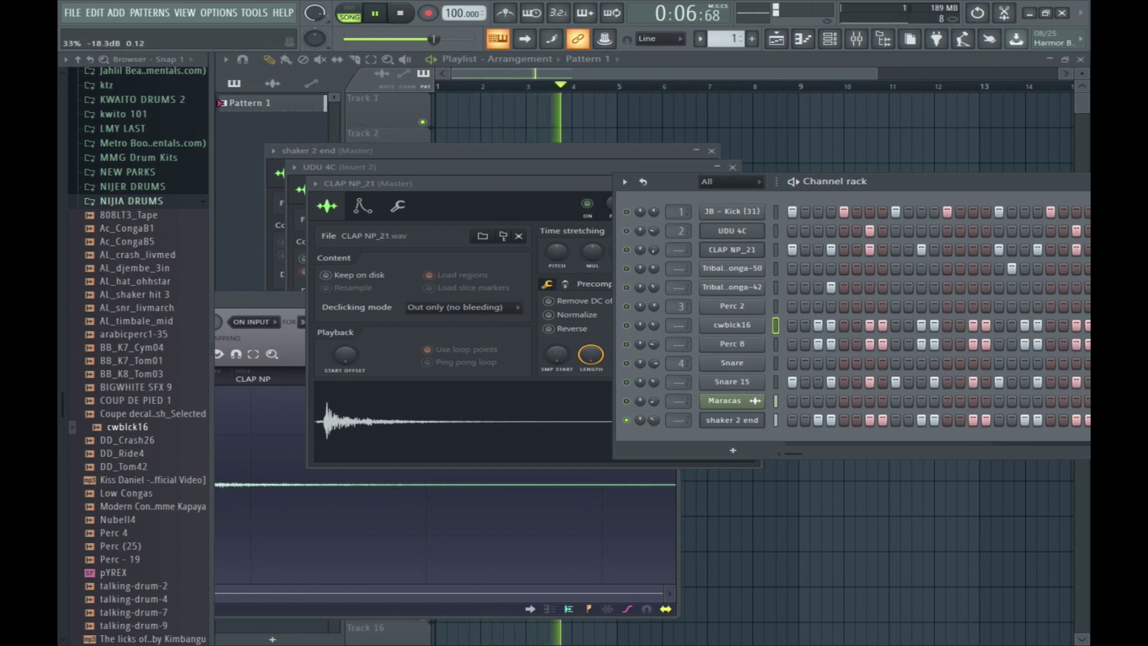
# Remove the remaining shaker 2 end hits on the grey steps in the second half, keeping its red-step hits.
pyautogui.click(776, 421)
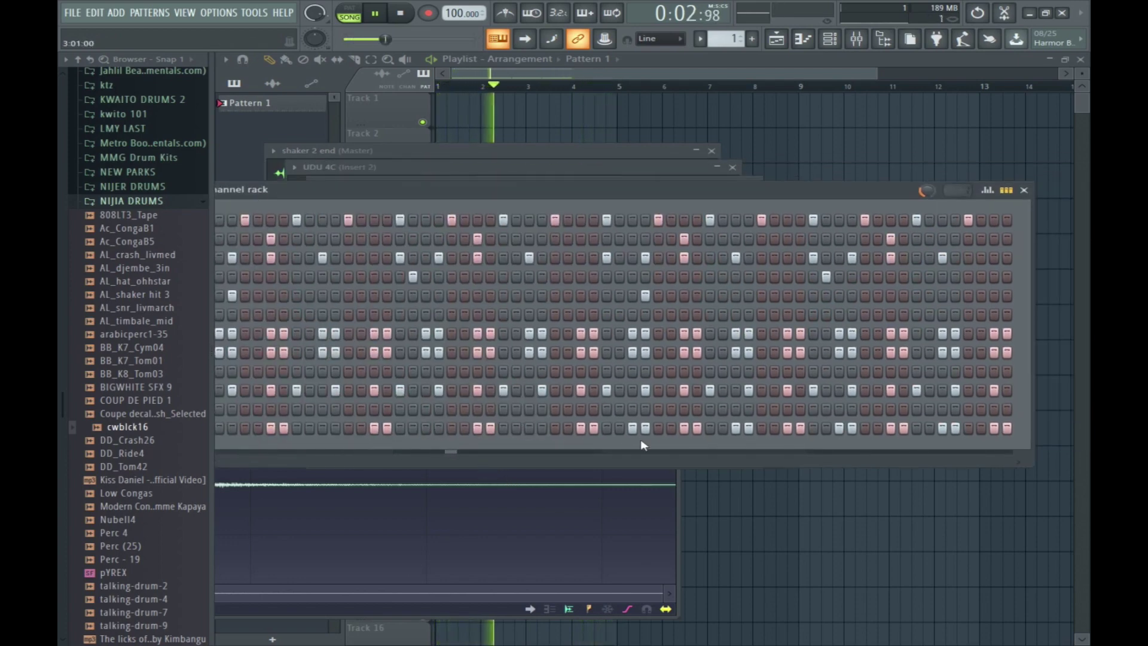
pyautogui.rightClick(736, 428)
pyautogui.rightClick(749, 429)
pyautogui.rightClick(839, 428)
pyautogui.rightClick(851, 429)
pyautogui.rightClick(890, 428)
pyautogui.click(891, 429)
pyautogui.rightClick(942, 428)
pyautogui.rightClick(955, 429)
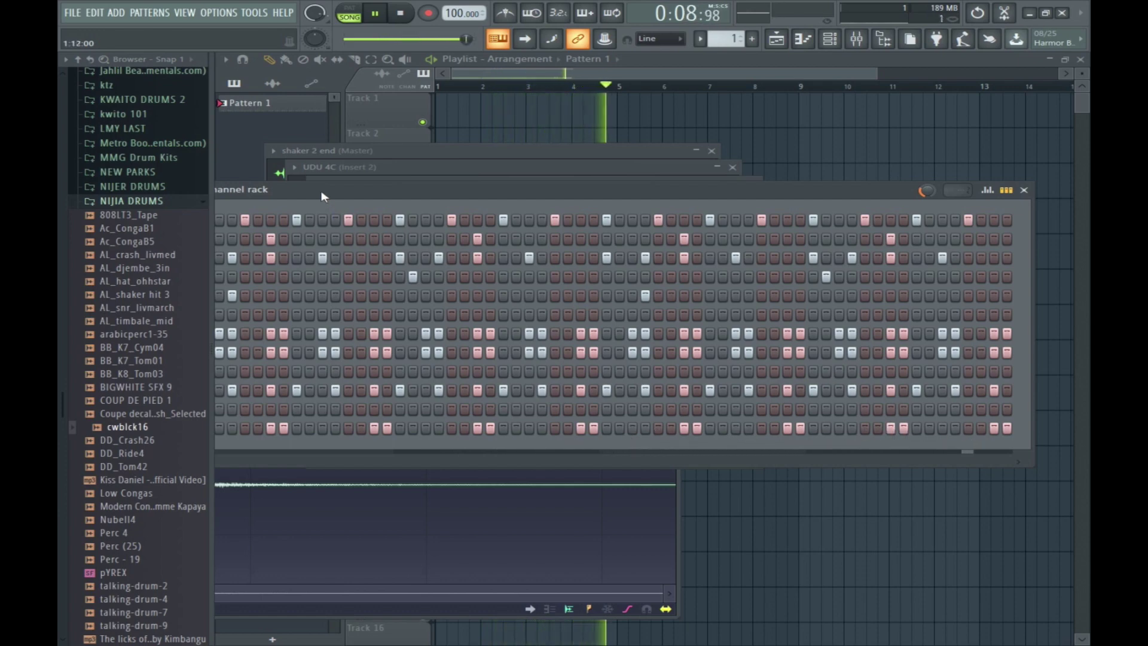
# Delete the cwblck16 channel and re-enable all the other channels during playback.
pyautogui.moveTo(322, 196); pyautogui.dragTo(562, 190)
pyautogui.rightClick(402, 326)
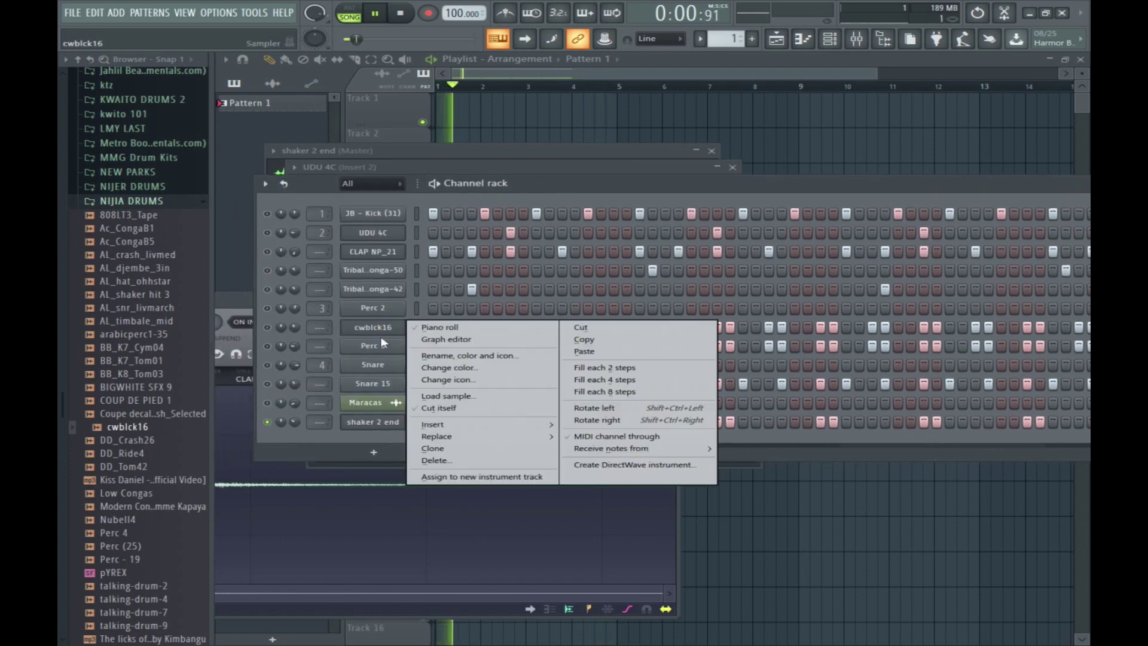
pyautogui.click(445, 460)
pyautogui.click(654, 367)
pyautogui.rightClick(267, 320)
pyautogui.rightClick(267, 320)
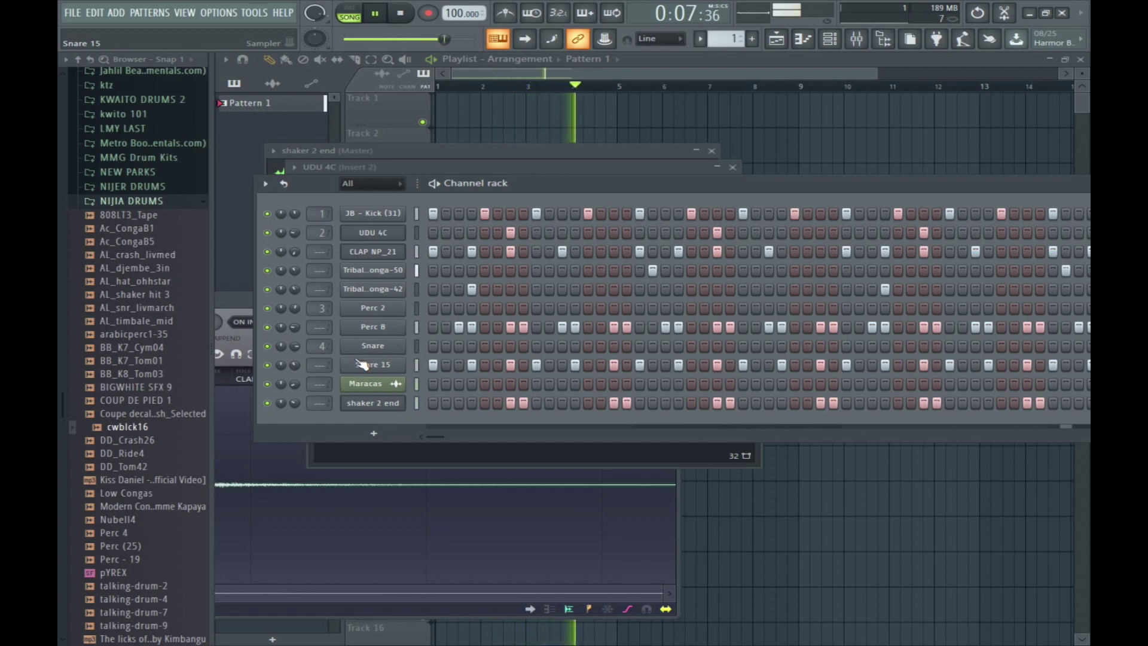
pyautogui.moveTo(504, 183); pyautogui.dragTo(299, 190)
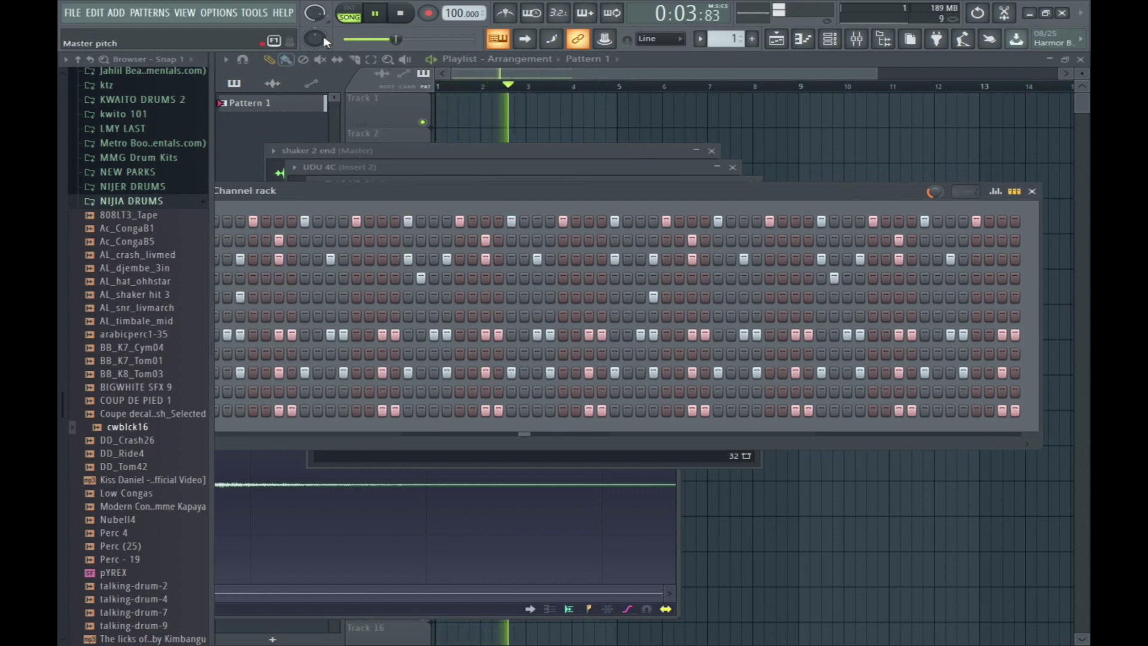
# Set the project tempo to 98 BPM, restretch all channels and play the groove at the new speed.
pyautogui.press('space')
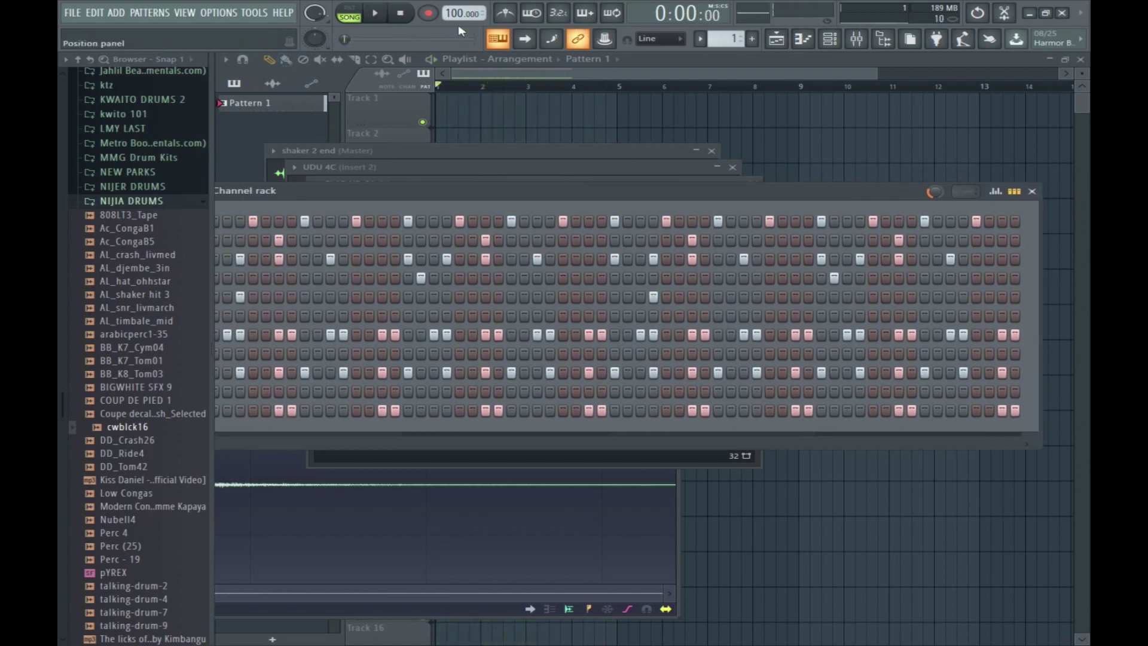
pyautogui.moveTo(455, 14); pyautogui.dragTo(456, 13)
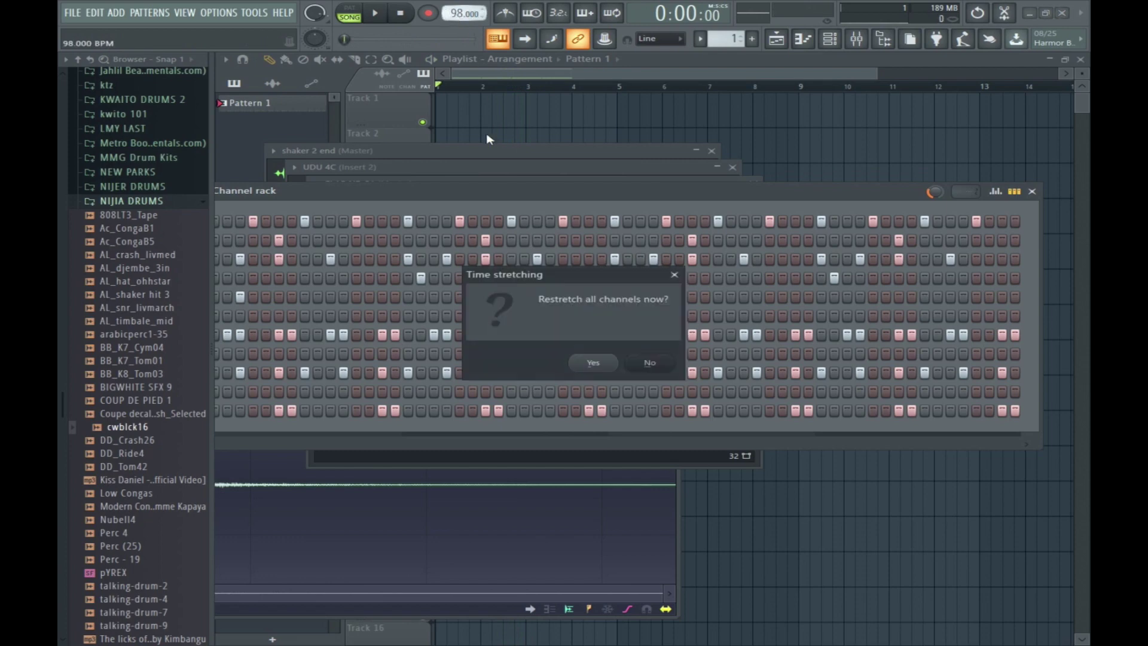
pyautogui.click(590, 362)
pyautogui.moveTo(511, 199); pyautogui.dragTo(578, 196)
pyautogui.press('space')
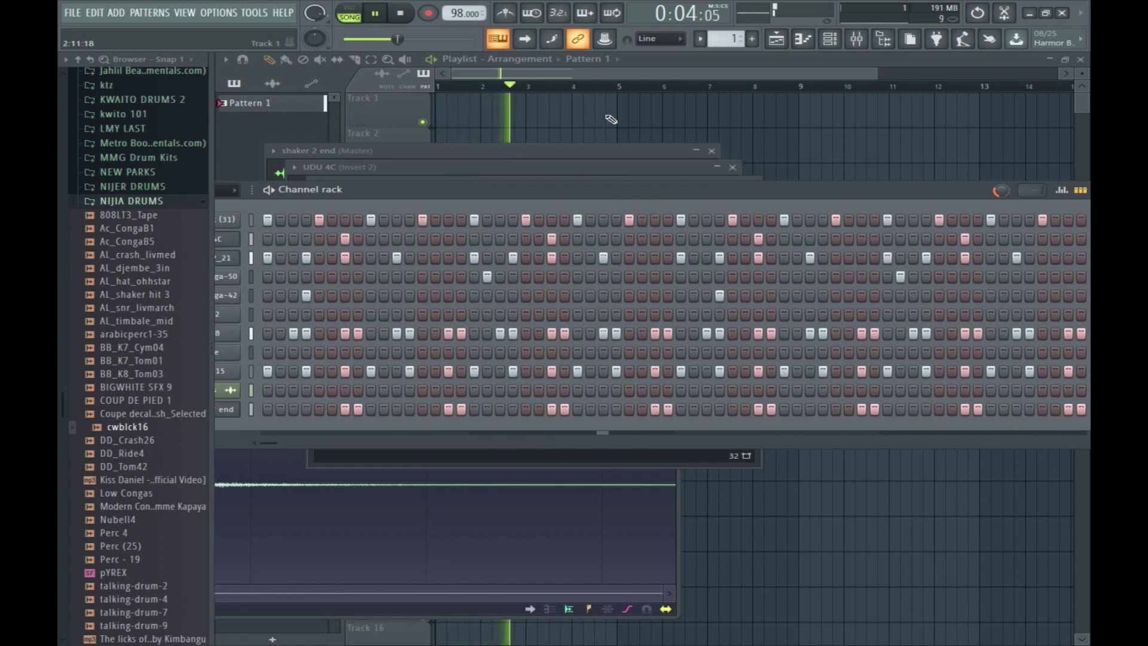
pyautogui.press('space')
# Mute the JB - Kick (31) channel and leave all other channels enabled.
pyautogui.moveTo(477, 192); pyautogui.dragTo(690, 205)
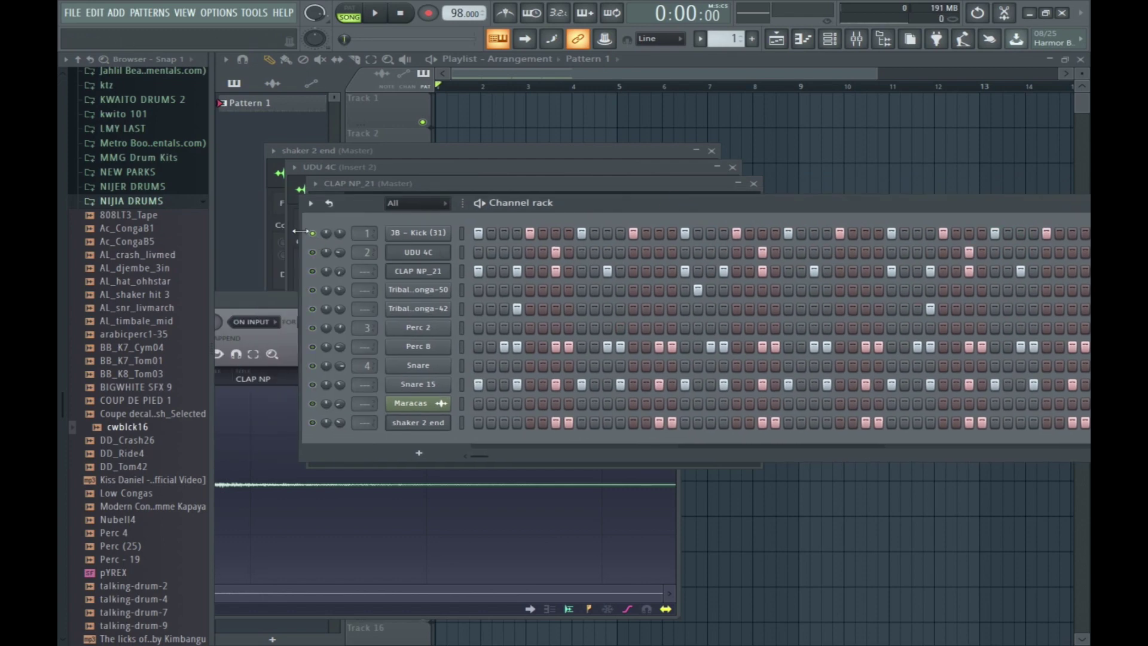
pyautogui.press('Return')
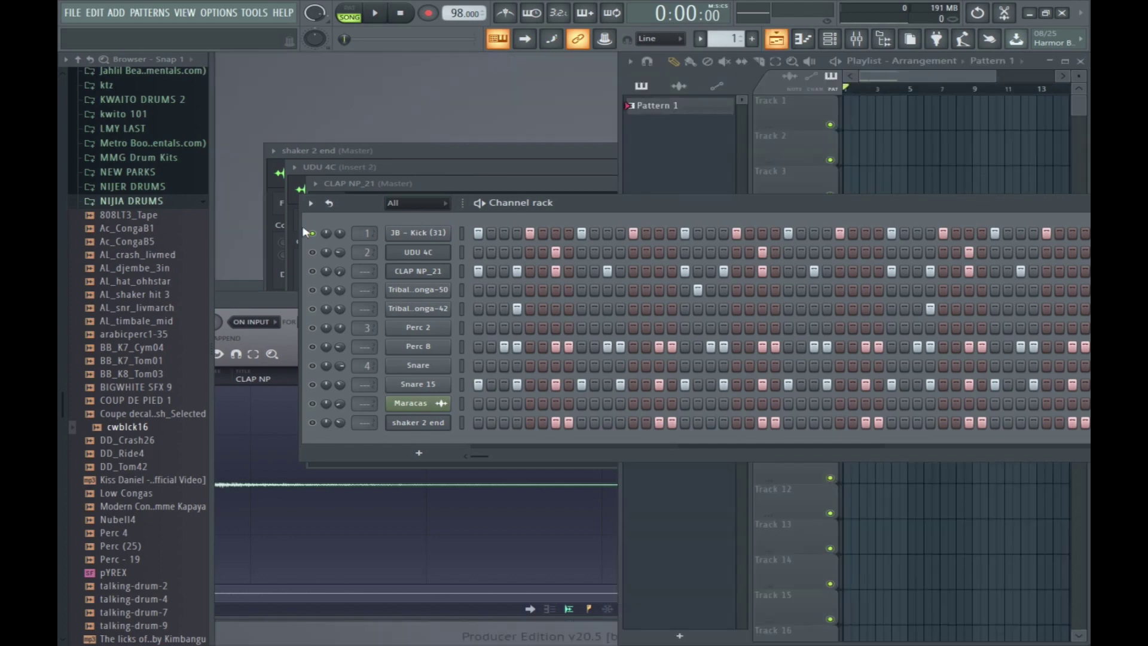
pyautogui.rightClick(413, 235)
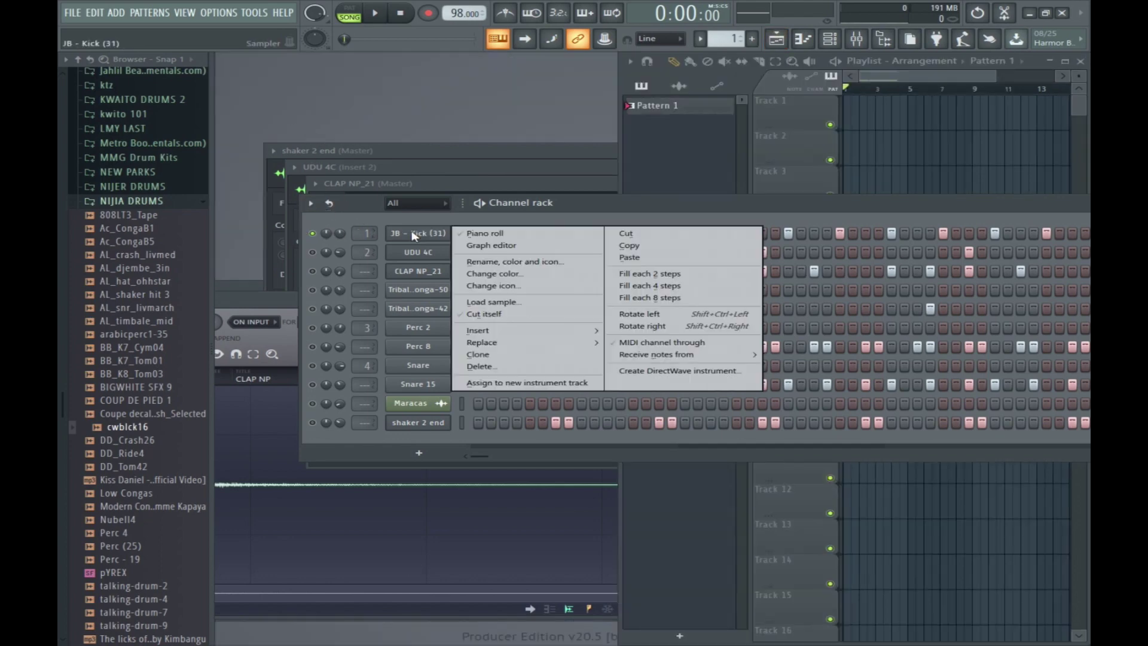
pyautogui.click(313, 258)
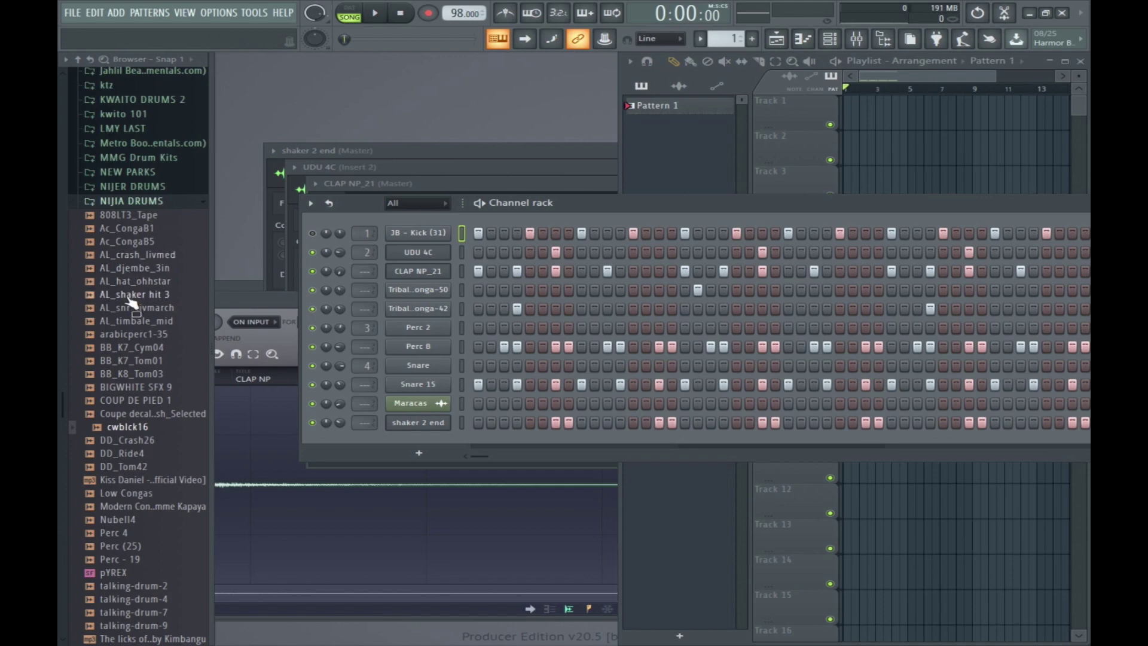
# Audition percussion samples in the NIJIA DRUMS folder and add Perc - 19 as a channel below shaker 2 end.
pyautogui.scroll(10, 142, 310)
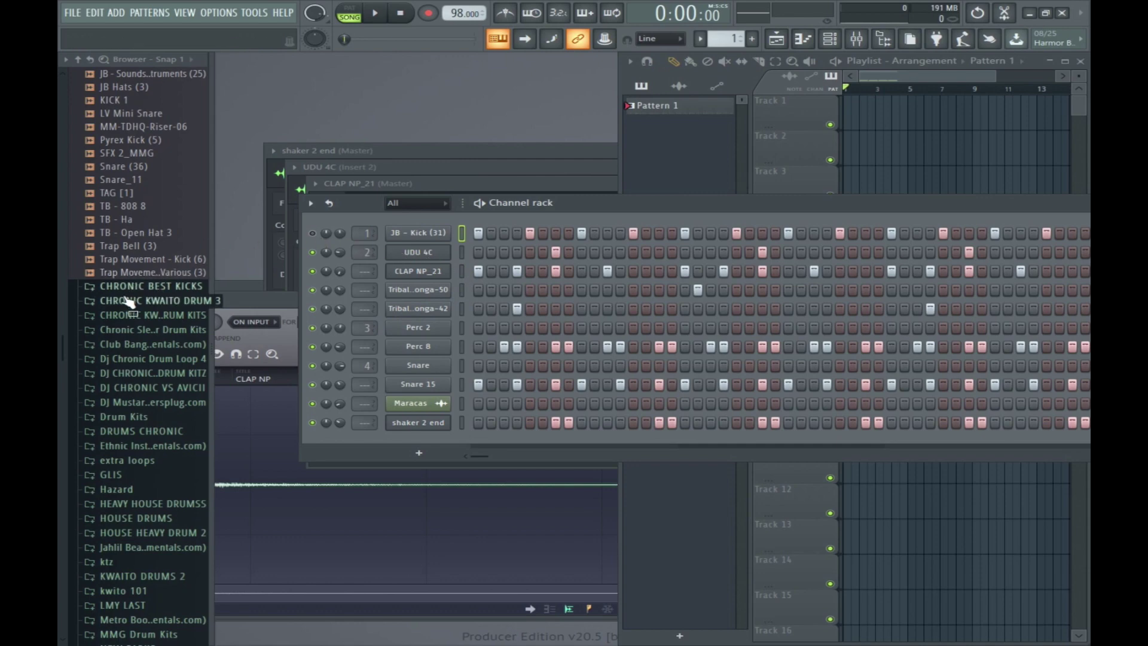
pyautogui.scroll(-15, 150, 287)
pyautogui.scroll(4, 124, 128)
pyautogui.click(127, 269)
pyautogui.click(116, 229)
pyautogui.moveTo(121, 245); pyautogui.dragTo(426, 439)
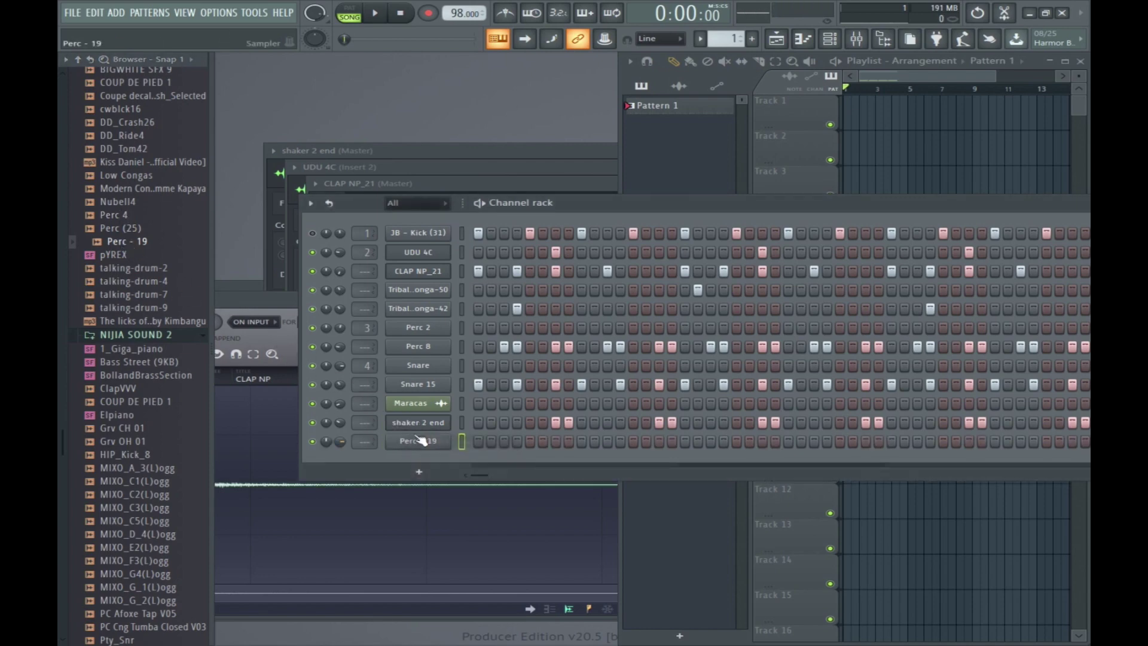
# Copy Snare 15's step pattern to the Perc - 19 channel and play the groove.
pyautogui.rightClick(426, 380)
pyautogui.click(628, 393)
pyautogui.rightClick(466, 439)
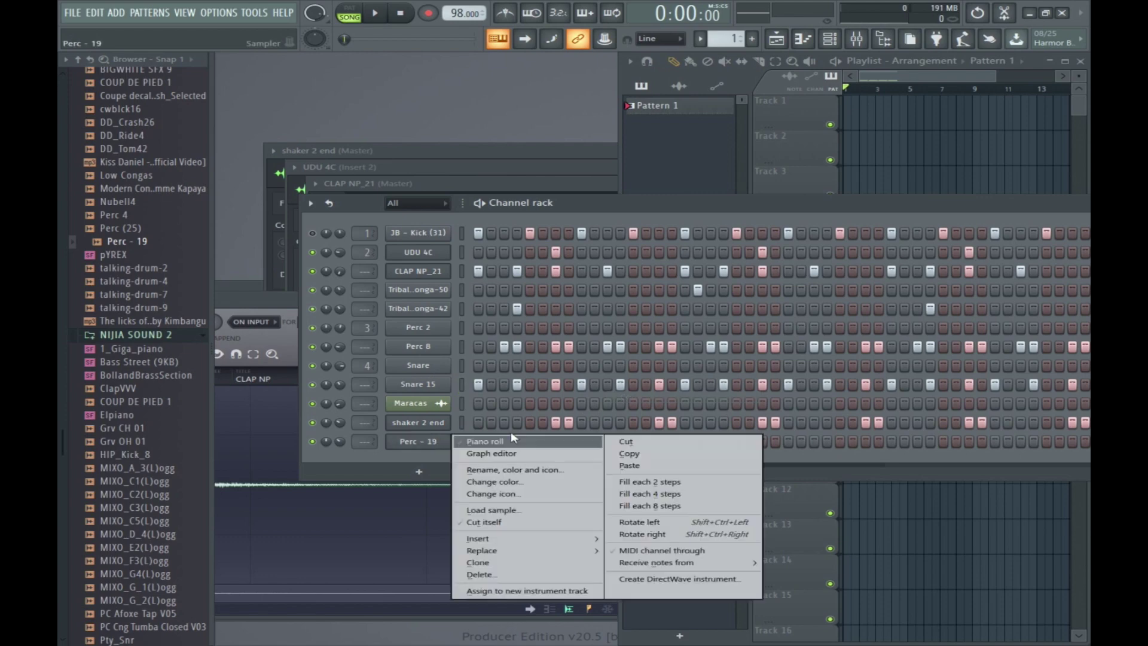
pyautogui.click(629, 465)
pyautogui.press('space')
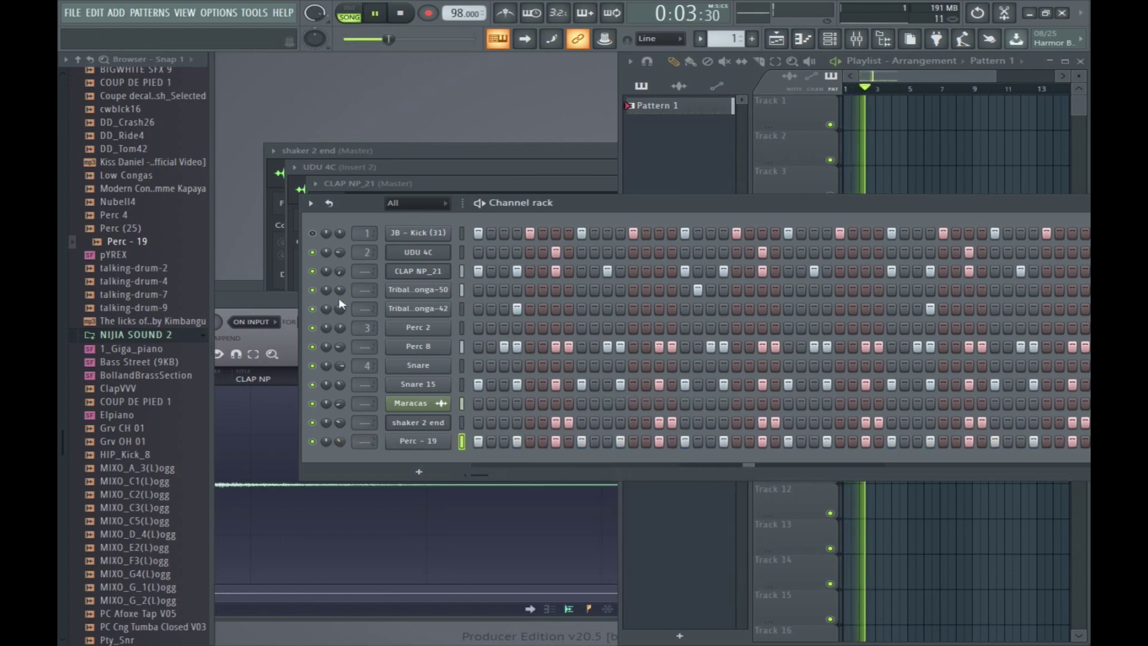
# Insert an Addictive Keys x64 channel above the kick and load its Mark One - Selections instrument.
pyautogui.rightClick(427, 232)
pyautogui.moveTo(526, 330)
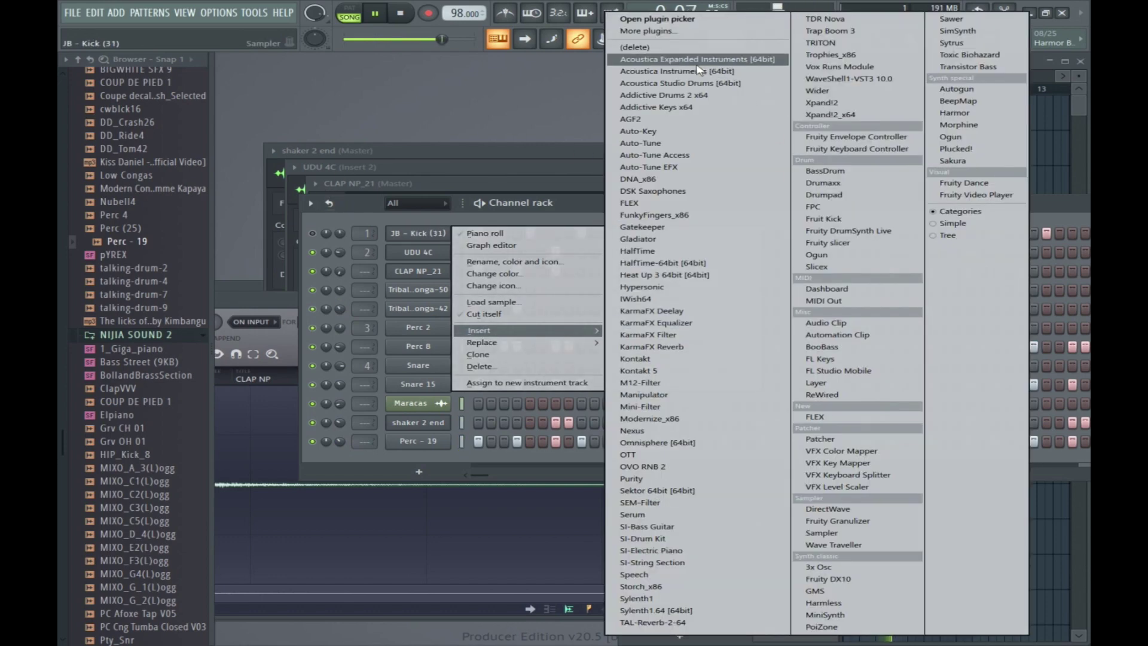
pyautogui.click(688, 106)
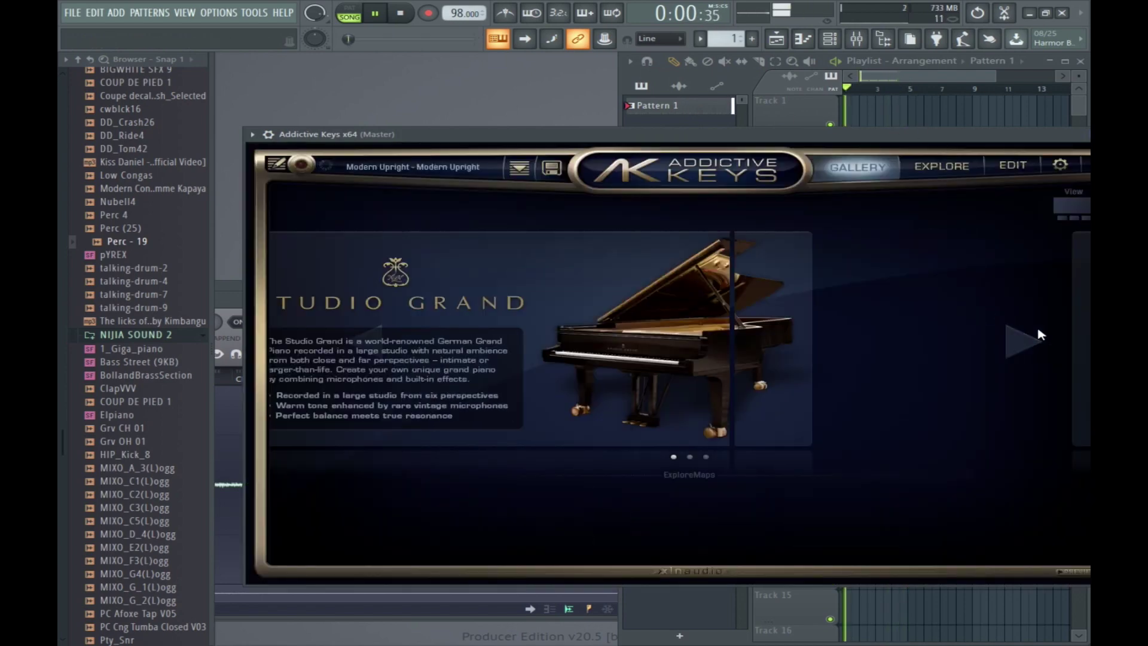
pyautogui.click(1037, 335)
pyautogui.click(1037, 335)
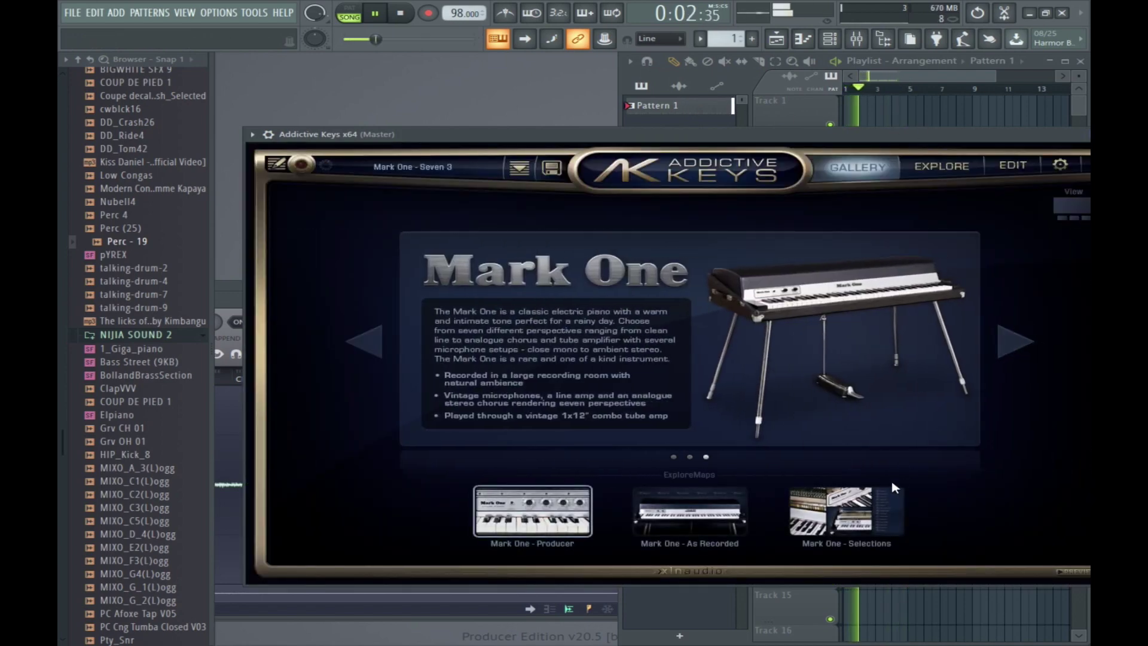
pyautogui.click(885, 505)
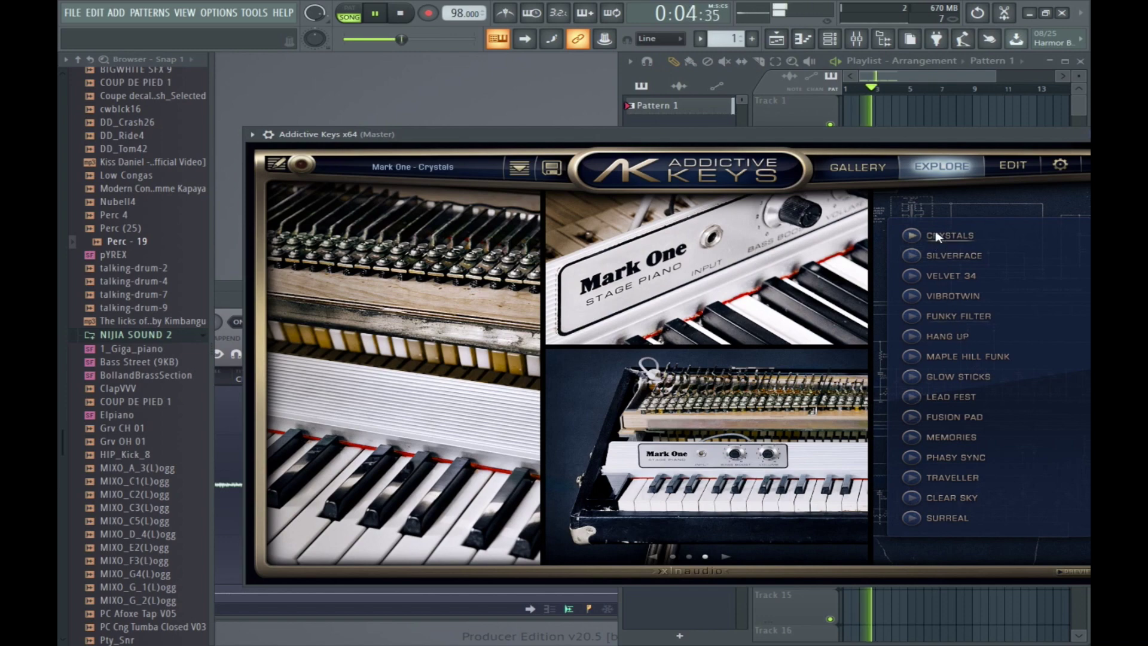
# Stop playback and open the piano roll of the Addictive Keys x64 channel.
pyautogui.moveTo(934, 138); pyautogui.dragTo(317, 320)
pyautogui.click(525, 200)
pyautogui.press('space')
pyautogui.rightClick(416, 233)
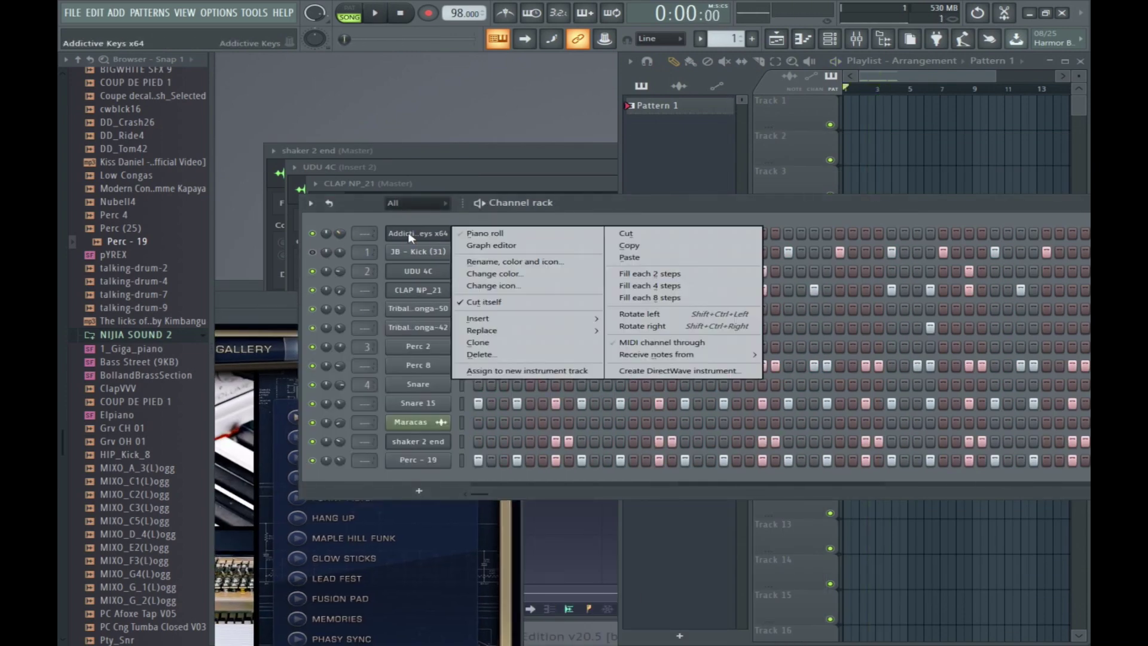
pyautogui.click(483, 234)
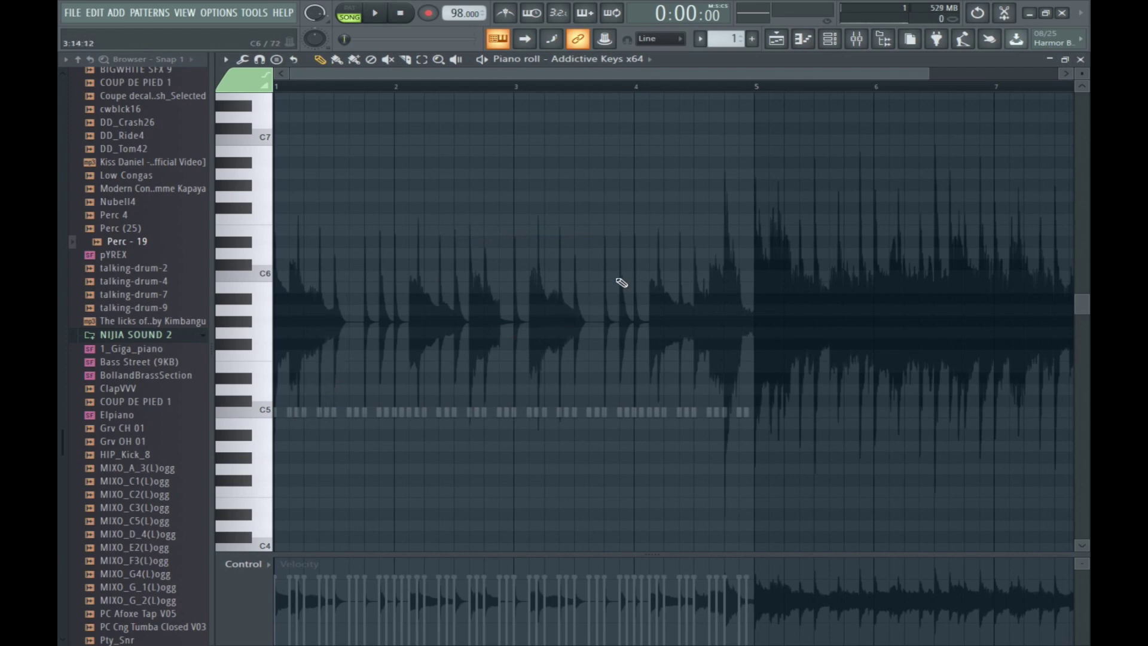
# Save the project as "dunk mald beat" in the Data folder of FL Studio 20 under Program Files (x86)\Image-Line.
pyautogui.hotkey('ctrl', 's')
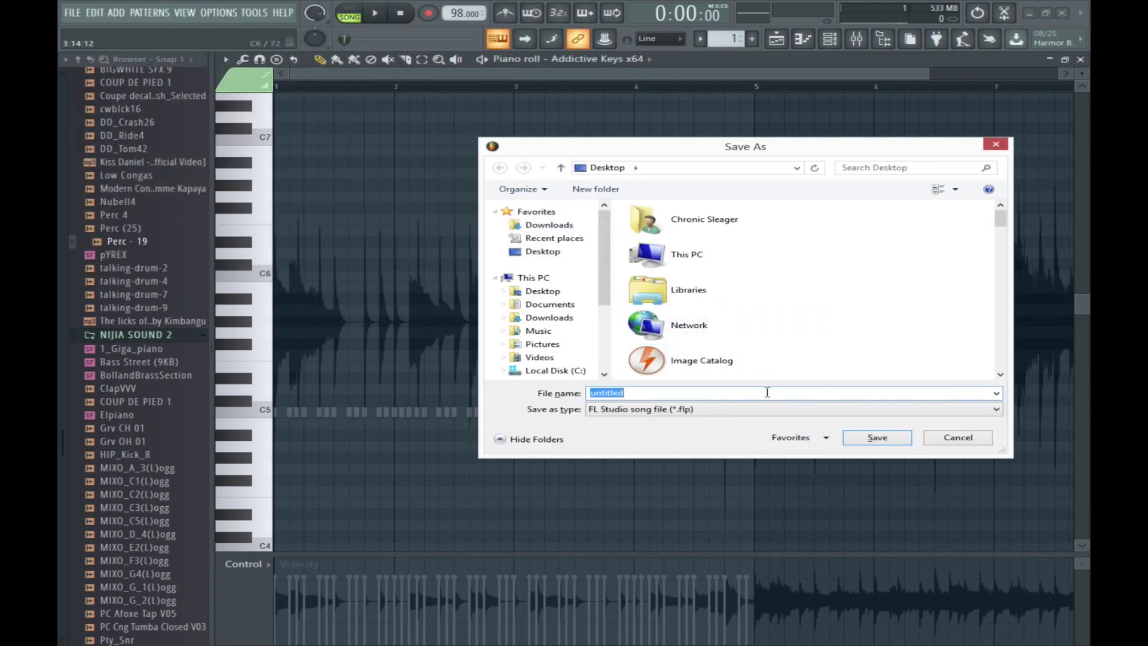
pyautogui.write('dunk mald beat')
pyautogui.click(547, 370)
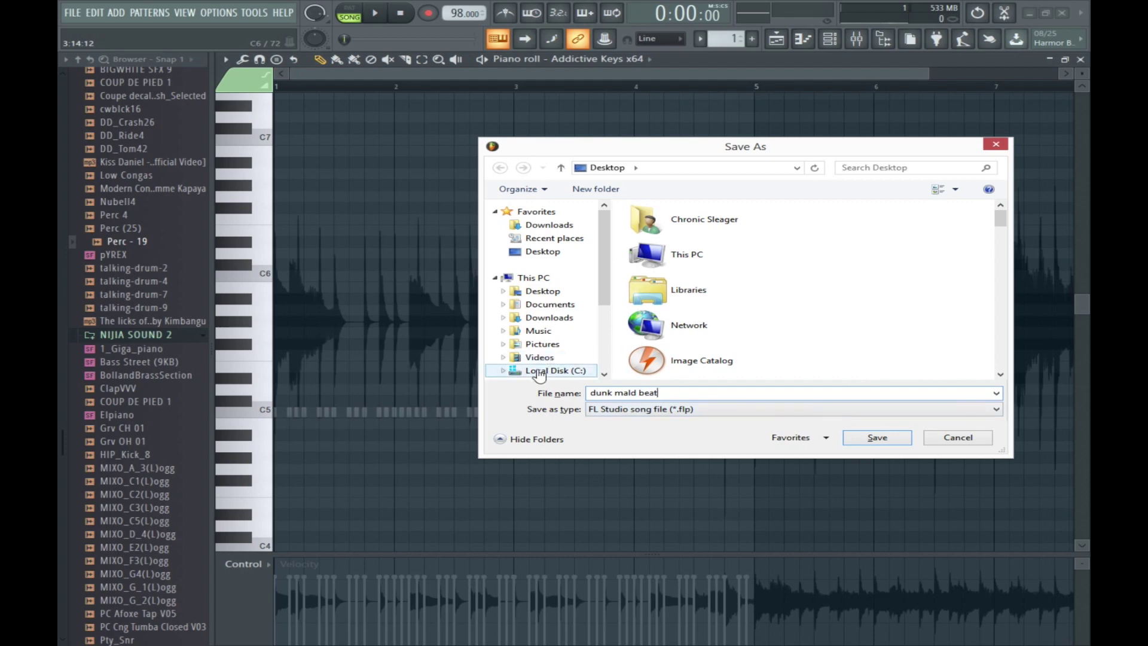
pyautogui.doubleClick(704, 309)
pyautogui.scroll(-3, 675, 317)
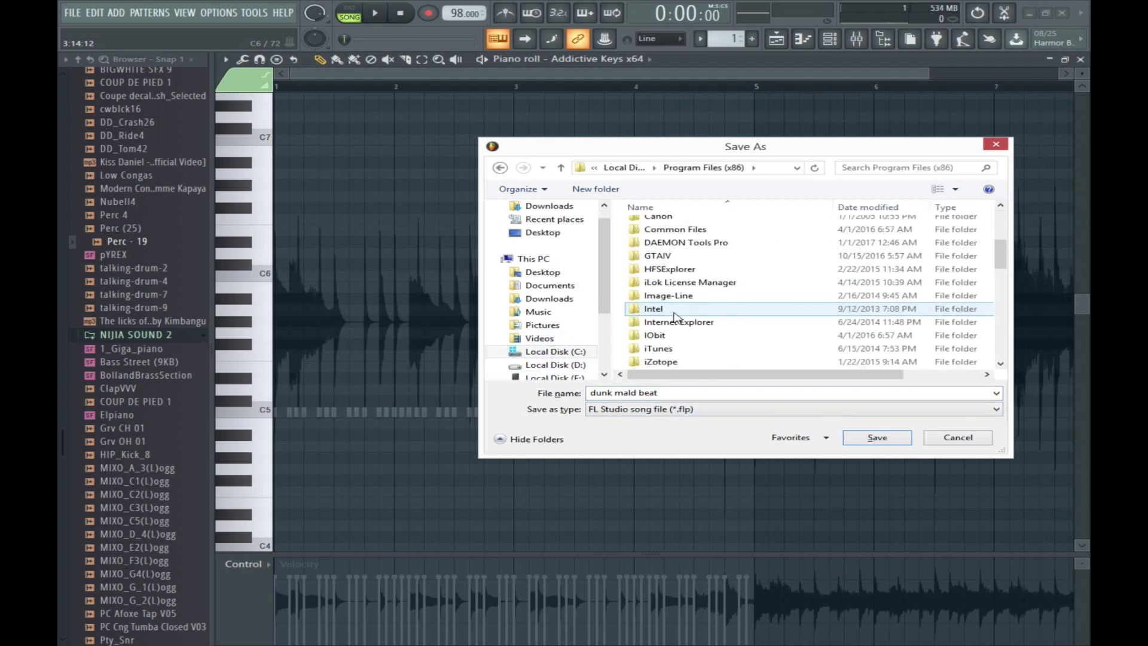
pyautogui.doubleClick(667, 296)
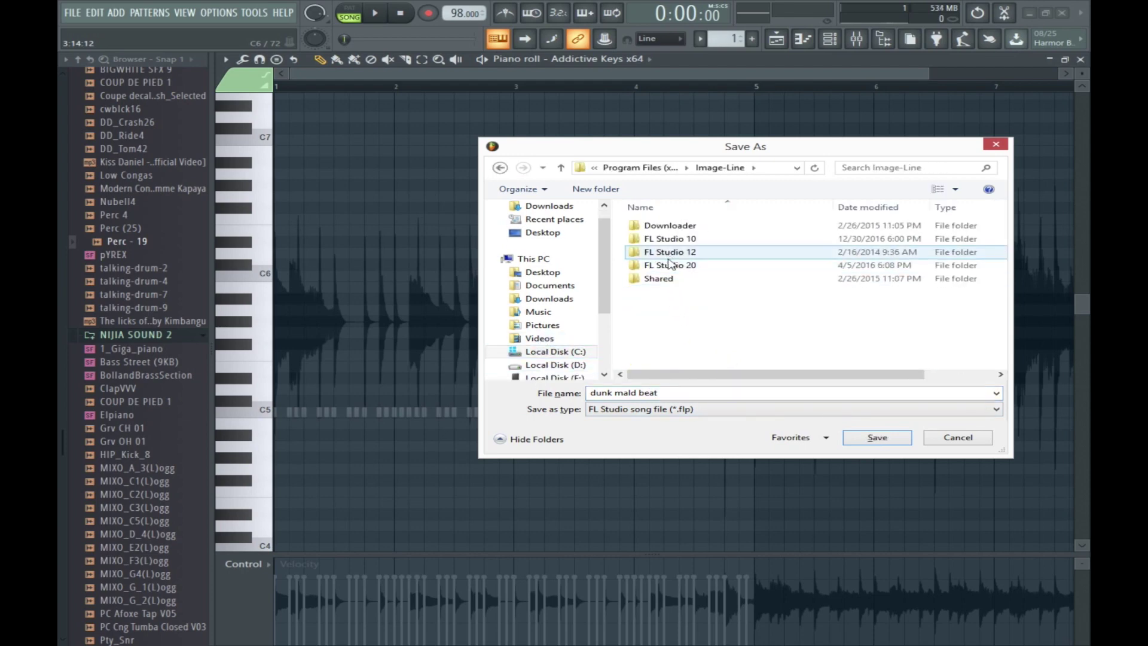
pyautogui.doubleClick(669, 265)
pyautogui.click(673, 242)
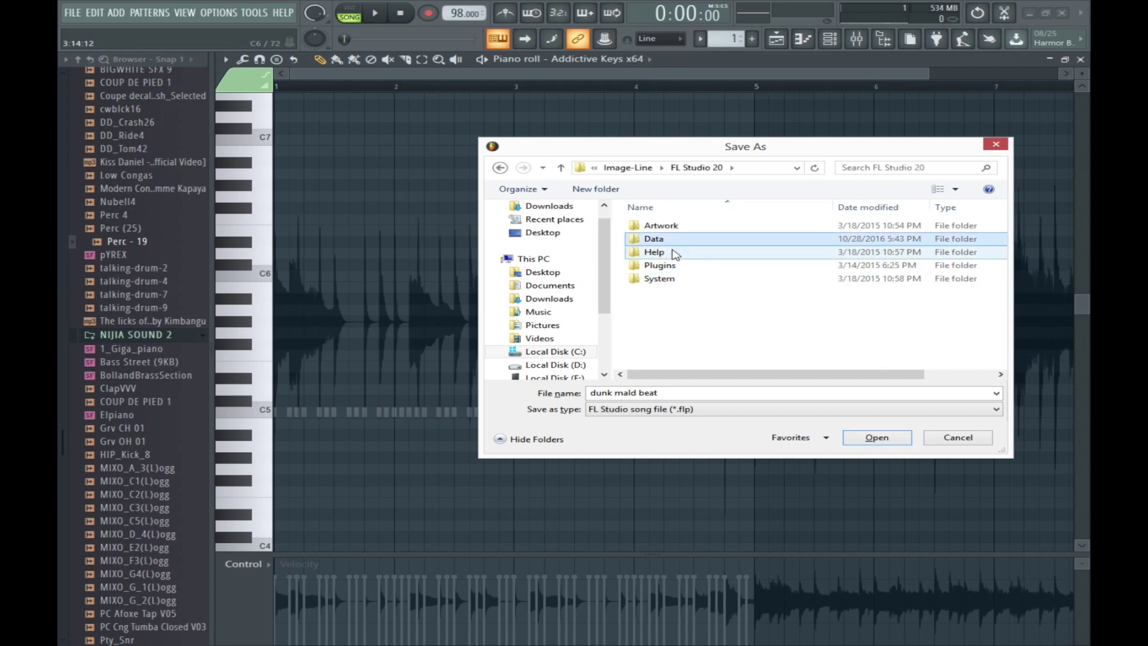
pyautogui.doubleClick(672, 241)
pyautogui.scroll(-5, 771, 304)
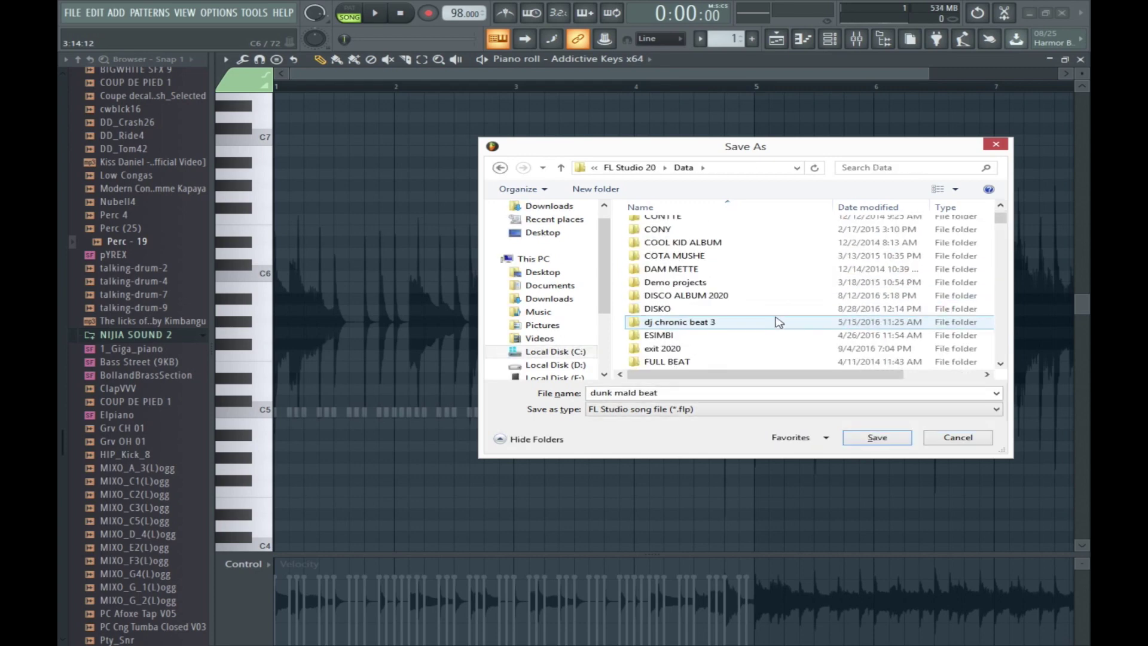
pyautogui.click(854, 442)
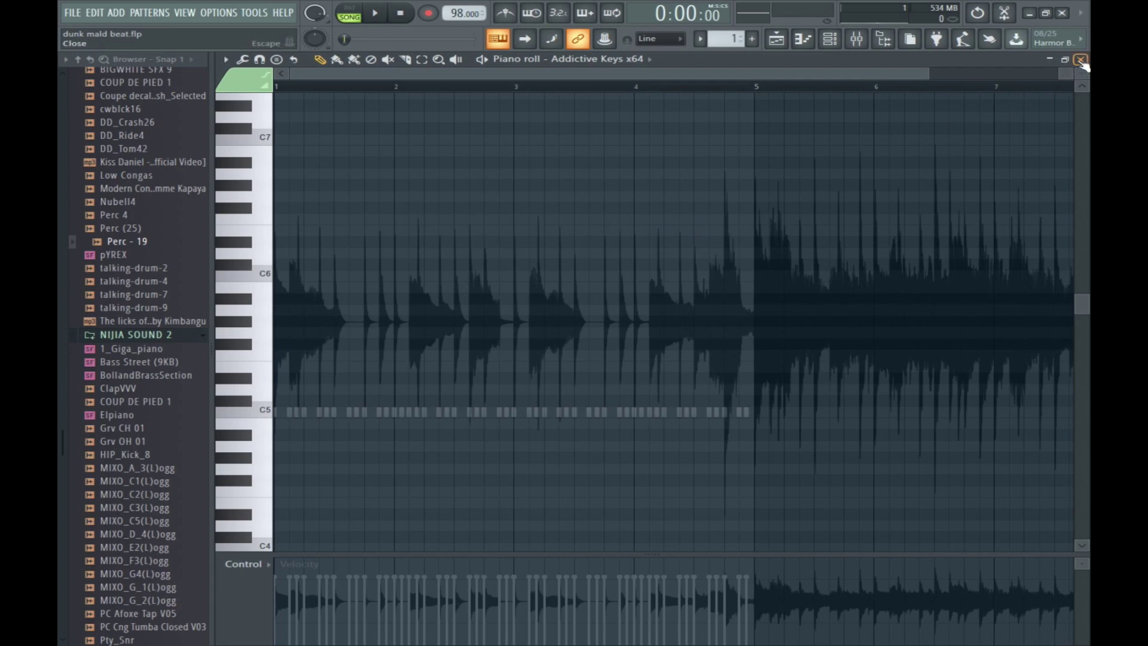
pyautogui.click(1080, 60)
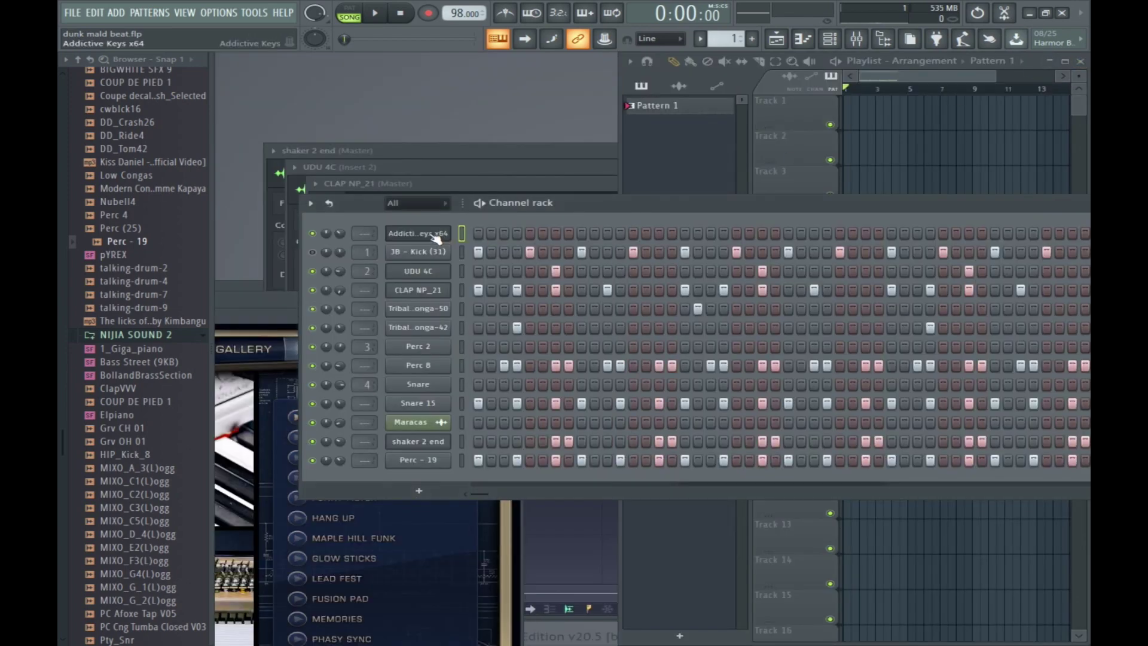
pyautogui.rightClick(418, 256)
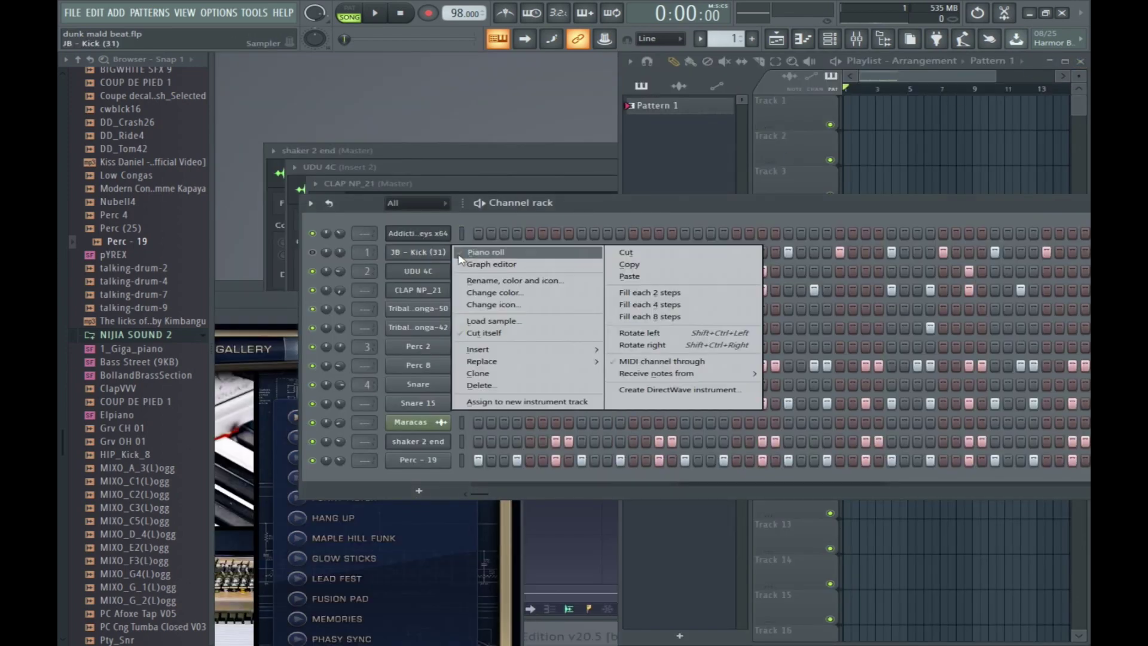
pyautogui.click(423, 251)
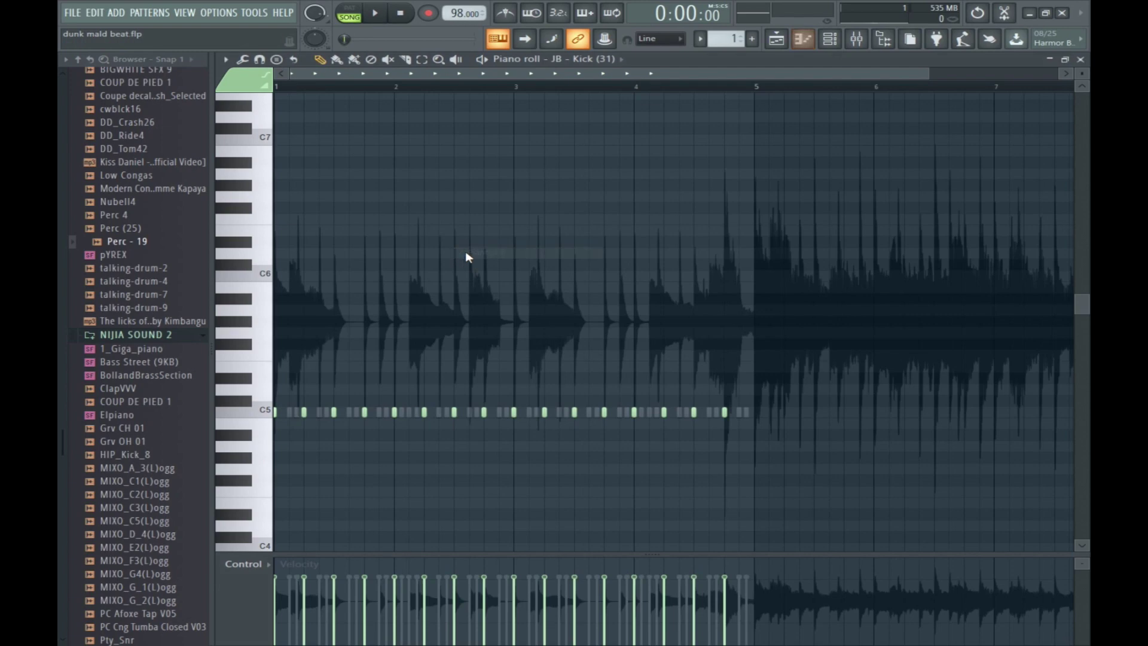
pyautogui.click(225, 59)
pyautogui.moveTo(276, 128)
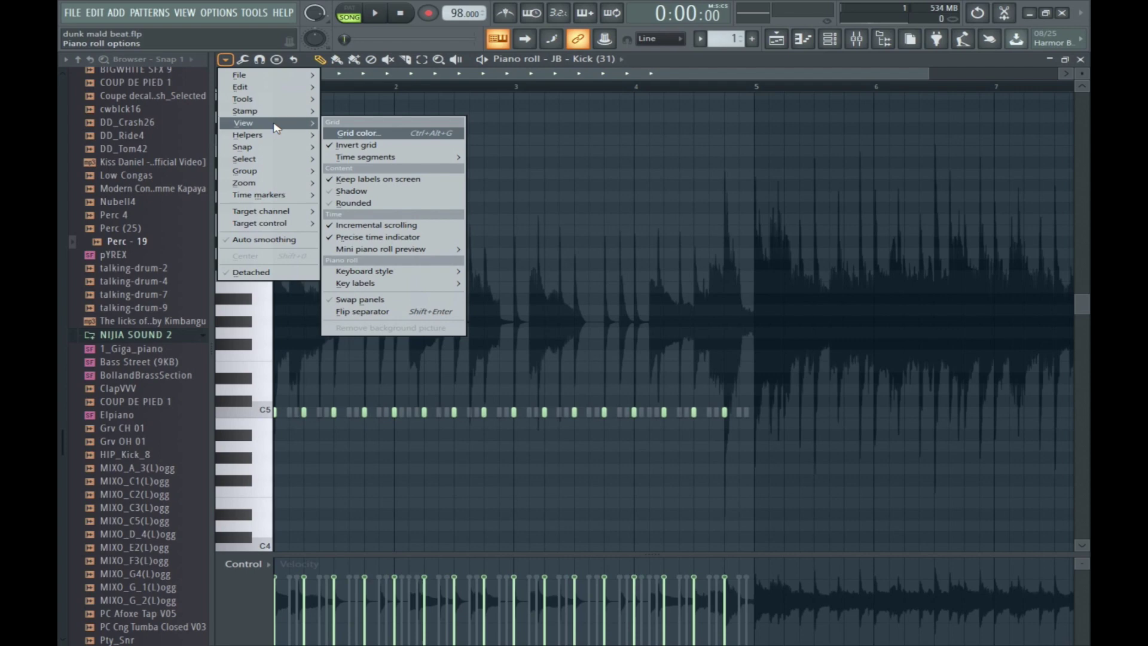
pyautogui.click(1083, 59)
pyautogui.click(1081, 59)
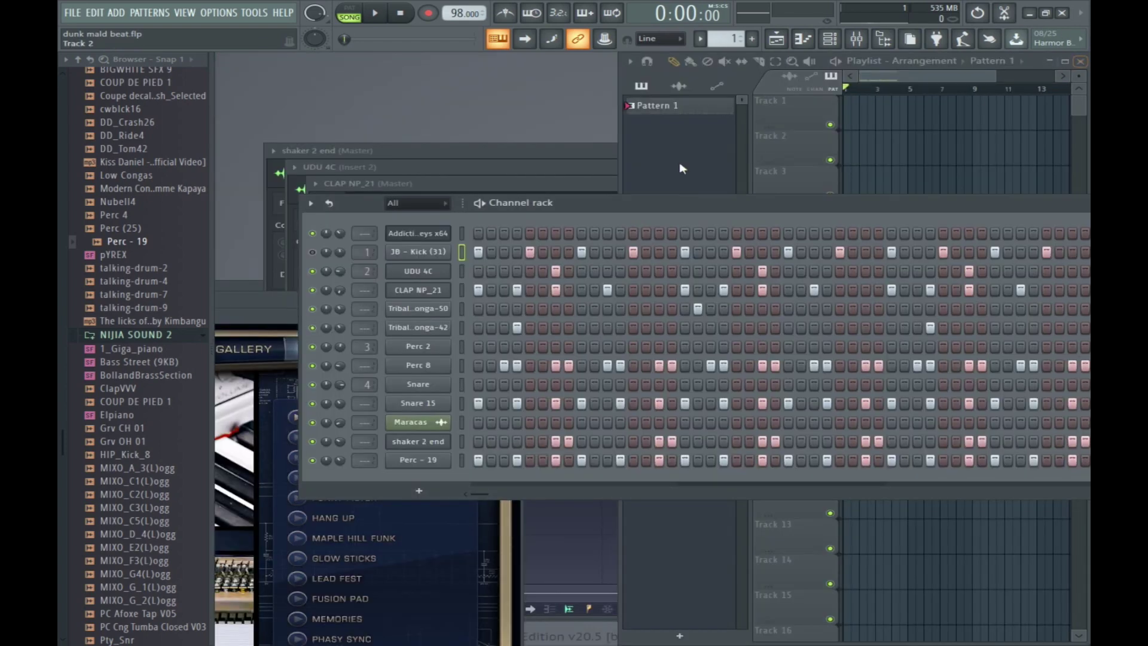
pyautogui.press('space')
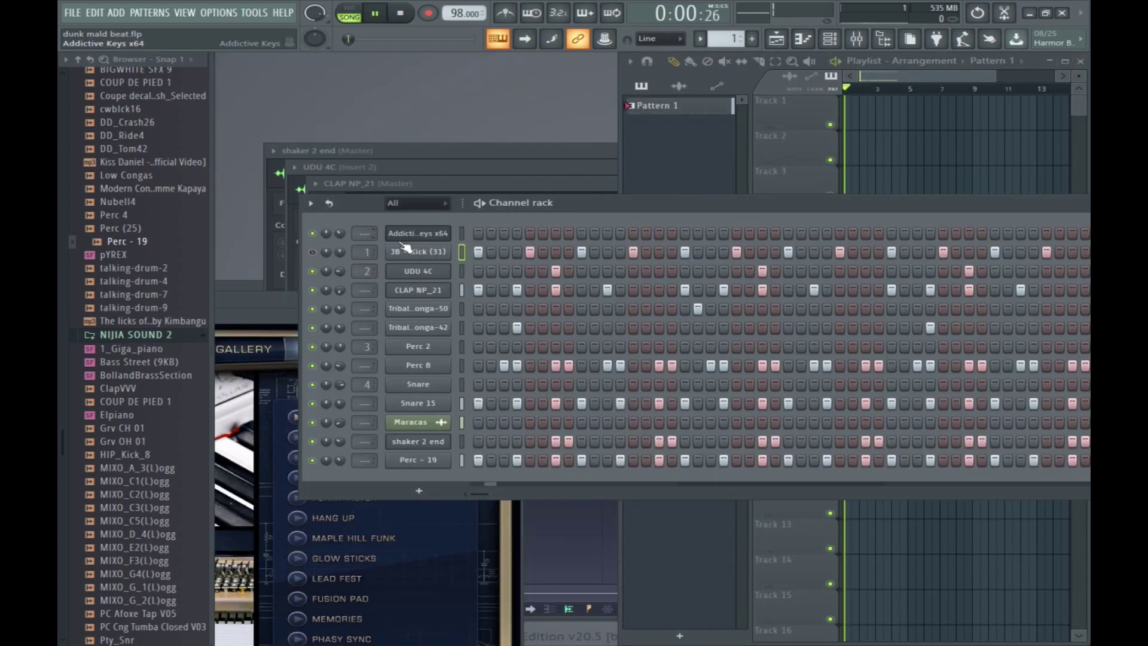
pyautogui.press('space')
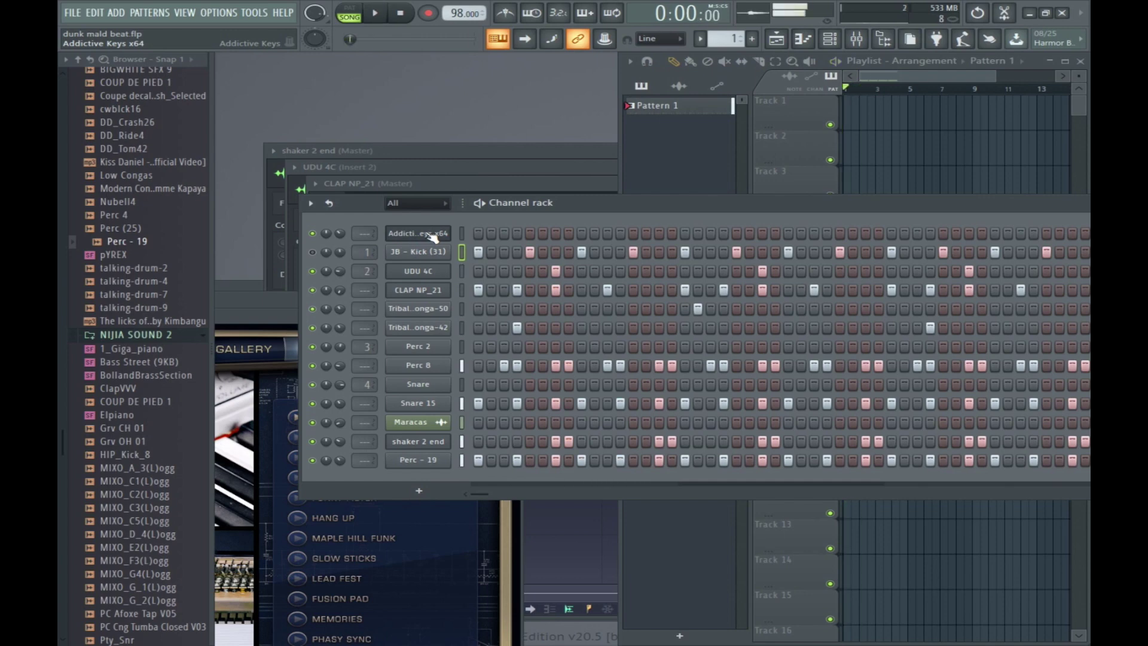
# Open the Addictive Keys x64 piano roll, draw a C#6 note about two bars long from bar 1, and raise its velocity.
pyautogui.rightClick(435, 234)
pyautogui.click(470, 234)
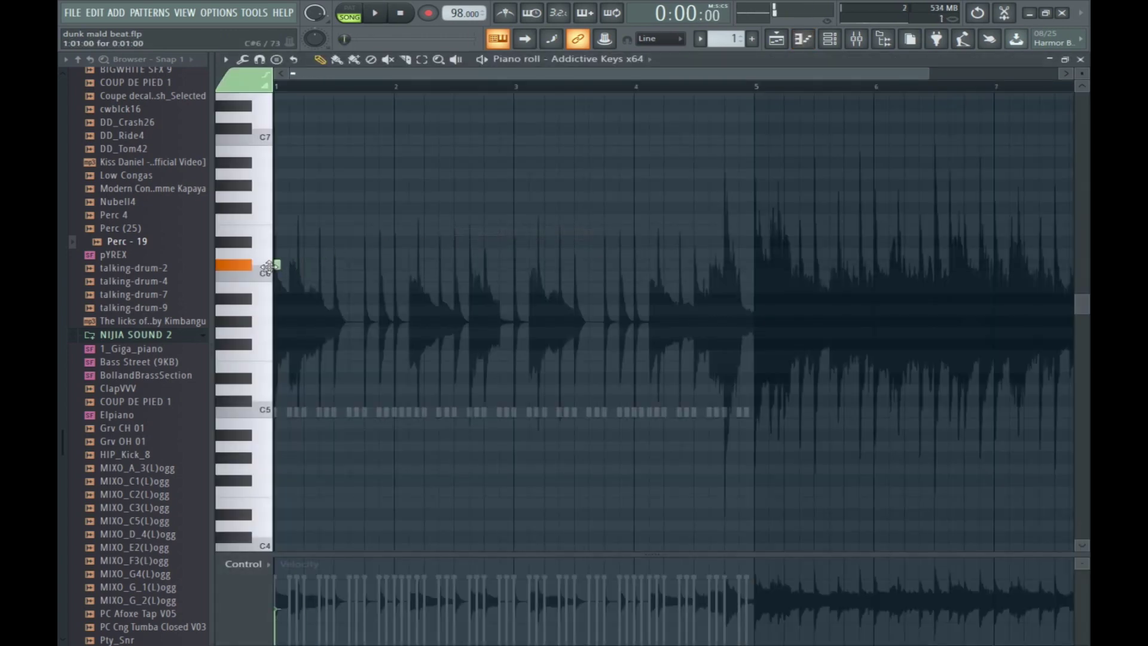
pyautogui.moveTo(280, 265); pyautogui.dragTo(514, 286)
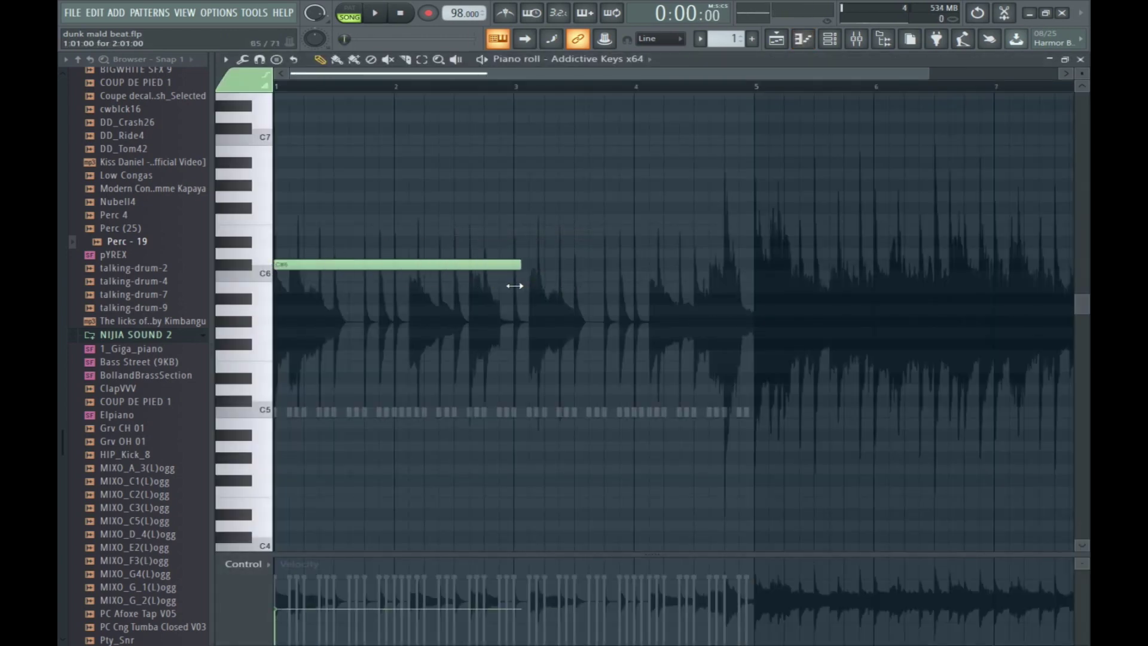
pyautogui.moveTo(286, 611); pyautogui.dragTo(289, 580)
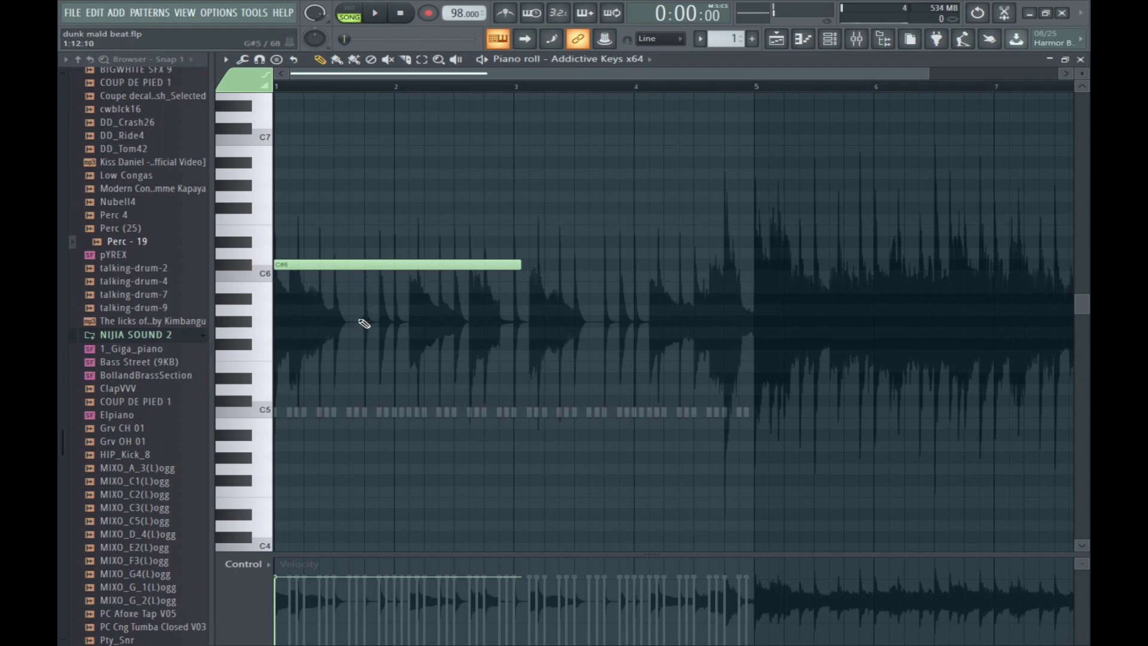
# Add G#5 and E5 notes of the same length below the C#6 note and play the chord.
pyautogui.moveTo(364, 323); pyautogui.dragTo(321, 324)
pyautogui.moveTo(310, 380); pyautogui.dragTo(310, 367)
pyautogui.press('space')
pyautogui.press('space')
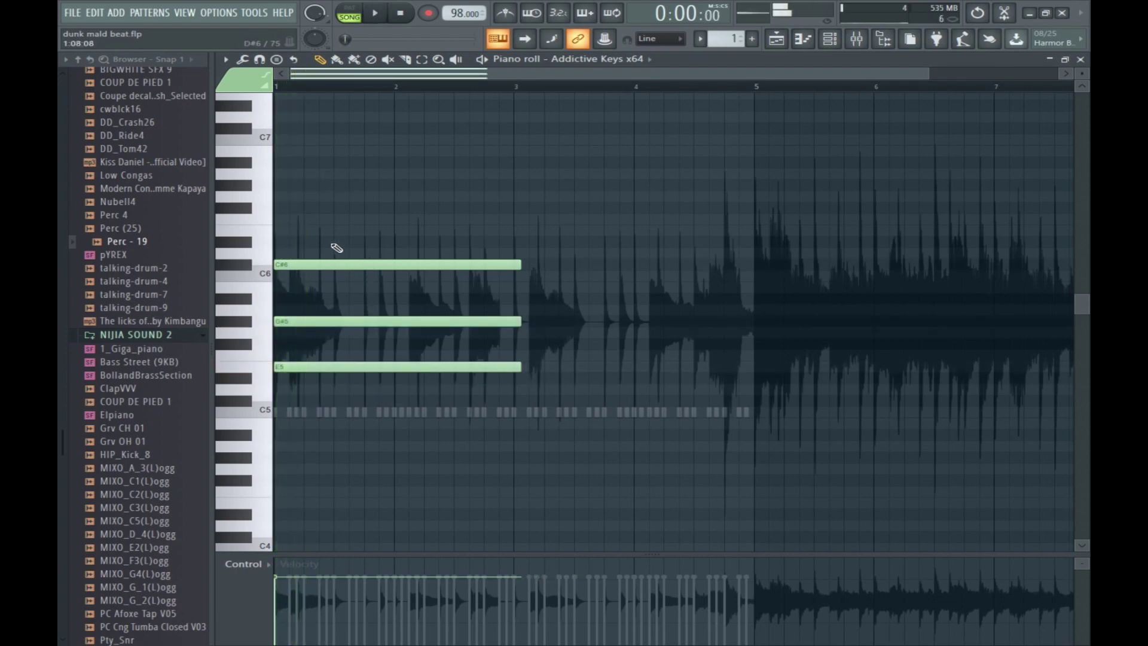
# Raise the chord's E5 note to F5 and its G#5 note to A5, auditioning the chord between changes.
pyautogui.press('space')
pyautogui.moveTo(315, 325); pyautogui.dragTo(313, 315)
pyautogui.press('space')
pyautogui.press('space')
pyautogui.press('space')
pyautogui.moveTo(312, 367)
pyautogui.mouseDown()
pyautogui.moveTo(304, 401)
pyautogui.moveTo(304, 356)
pyautogui.mouseUp()
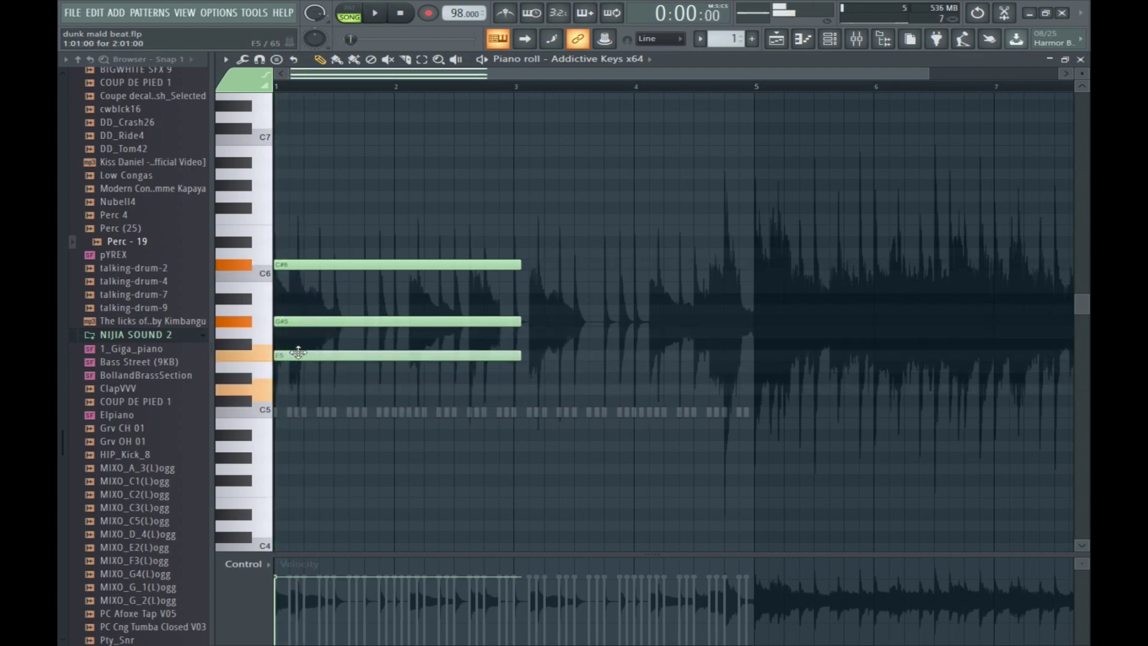
pyautogui.press('space')
pyautogui.moveTo(299, 299); pyautogui.dragTo(294, 313)
pyautogui.rightClick(297, 321)
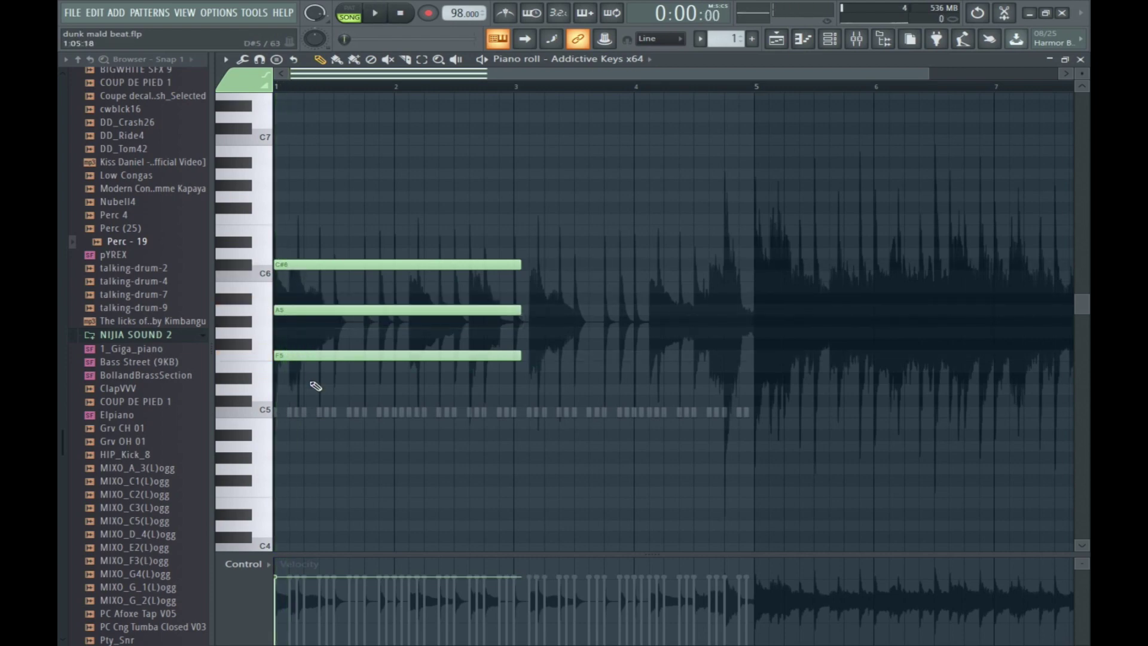
# Raise the chord's lowest note to F#5 and play the chord.
pyautogui.moveTo(307, 353); pyautogui.dragTo(307, 339)
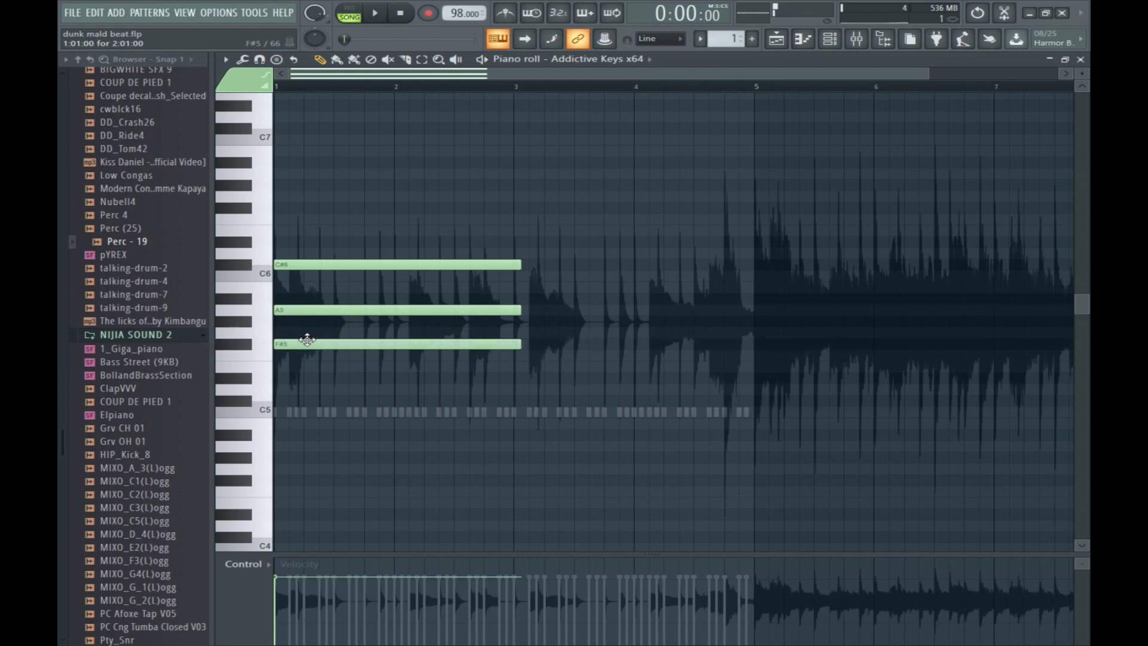
pyautogui.press('space')
pyautogui.press('space')
pyautogui.press('space')
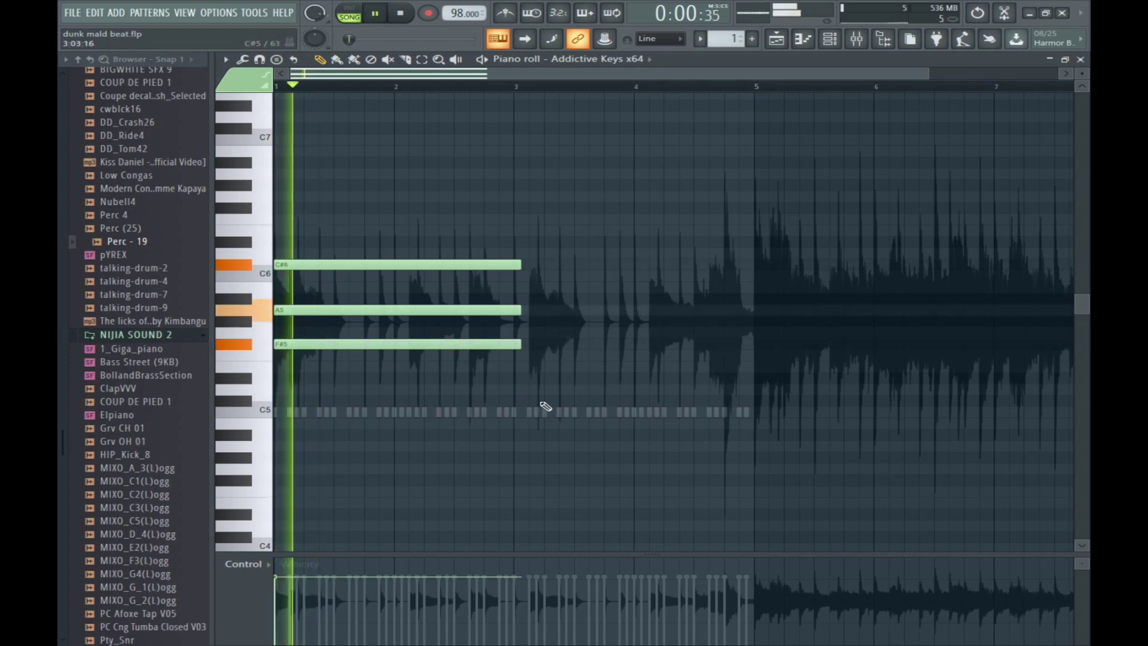
pyautogui.press('space')
# Shorten all three chord notes to half a bar and add a C#5 note of the same length beneath them.
pyautogui.hotkey('ctrl', 'a')
pyautogui.moveTo(520, 264); pyautogui.dragTo(341, 285)
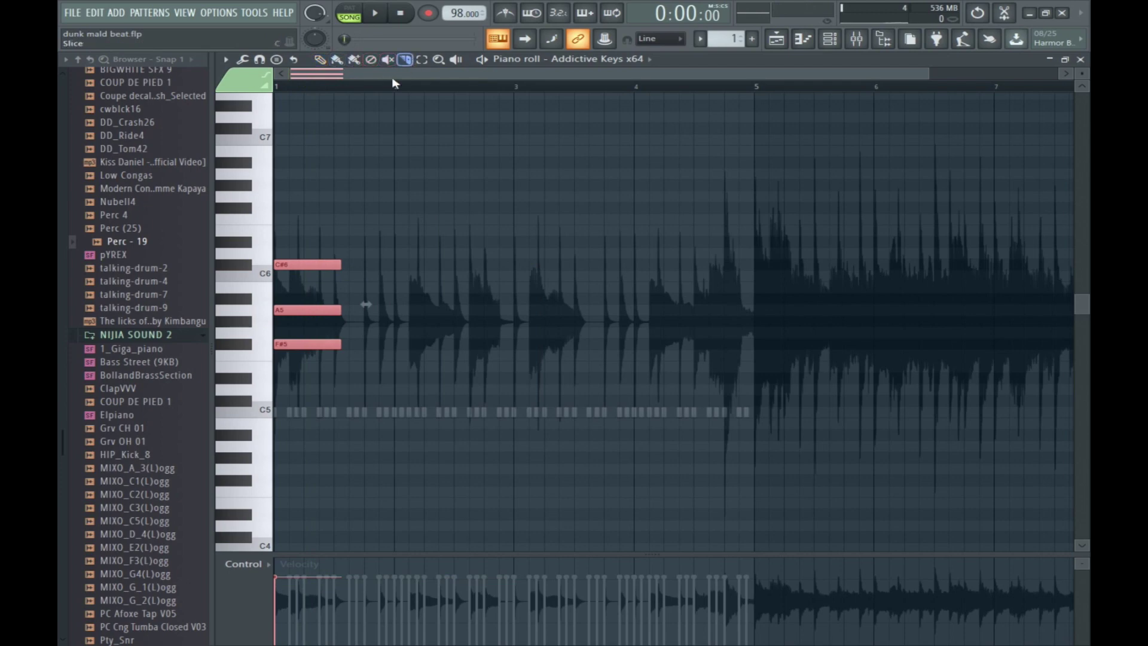
pyautogui.moveTo(337, 336); pyautogui.dragTo(338, 371)
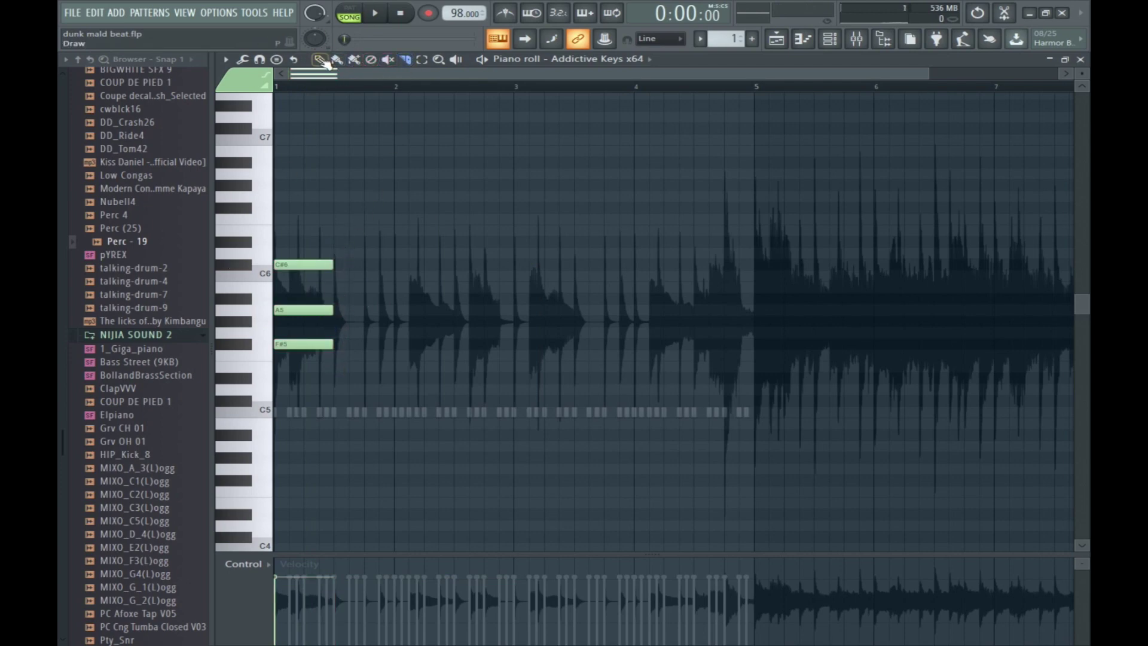
pyautogui.moveTo(348, 412); pyautogui.dragTo(261, 399)
pyautogui.click(312, 267)
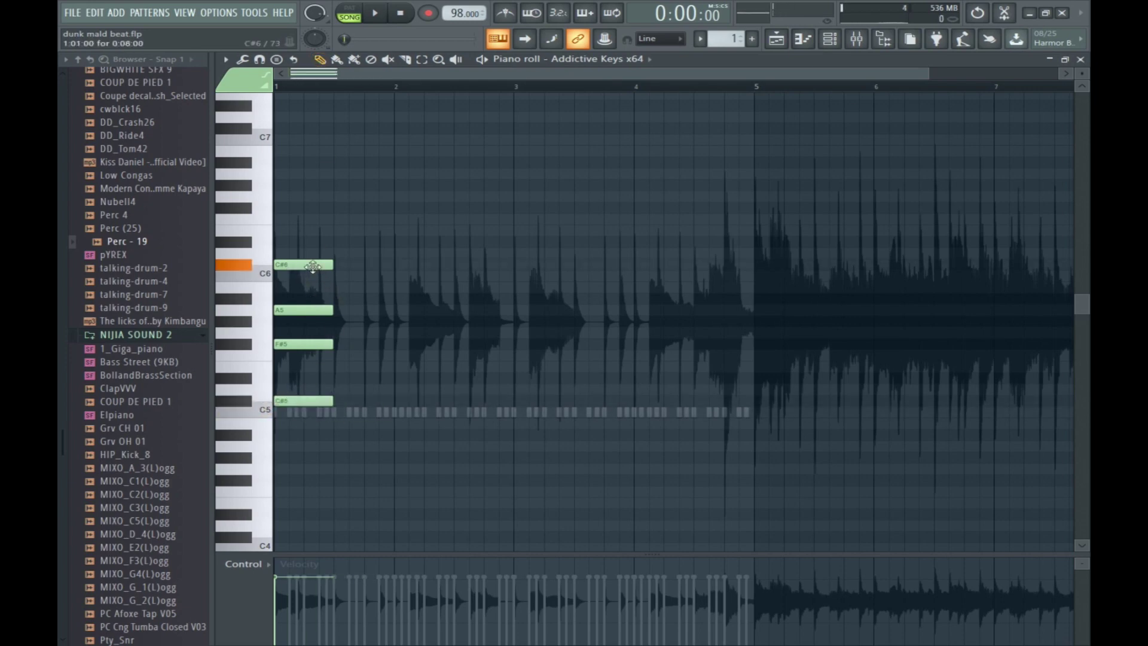
# Draw a half-bar chord of G#5, E5 and B4 directly after the first chord and play the pattern.
pyautogui.moveTo(346, 305); pyautogui.dragTo(327, 366)
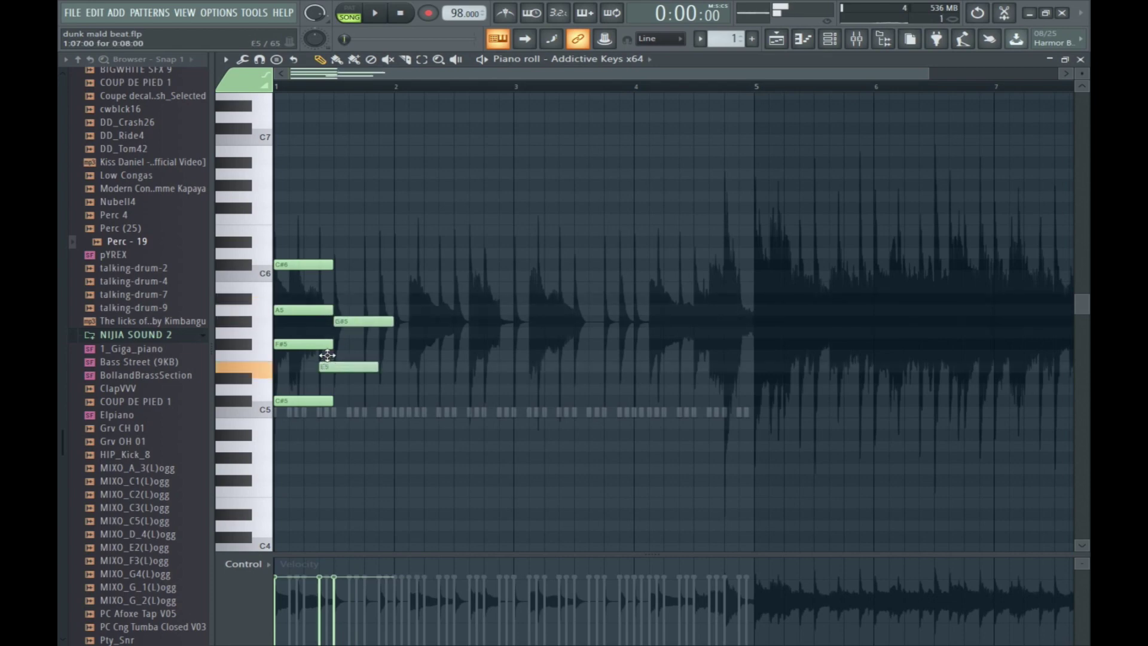
pyautogui.click(330, 422)
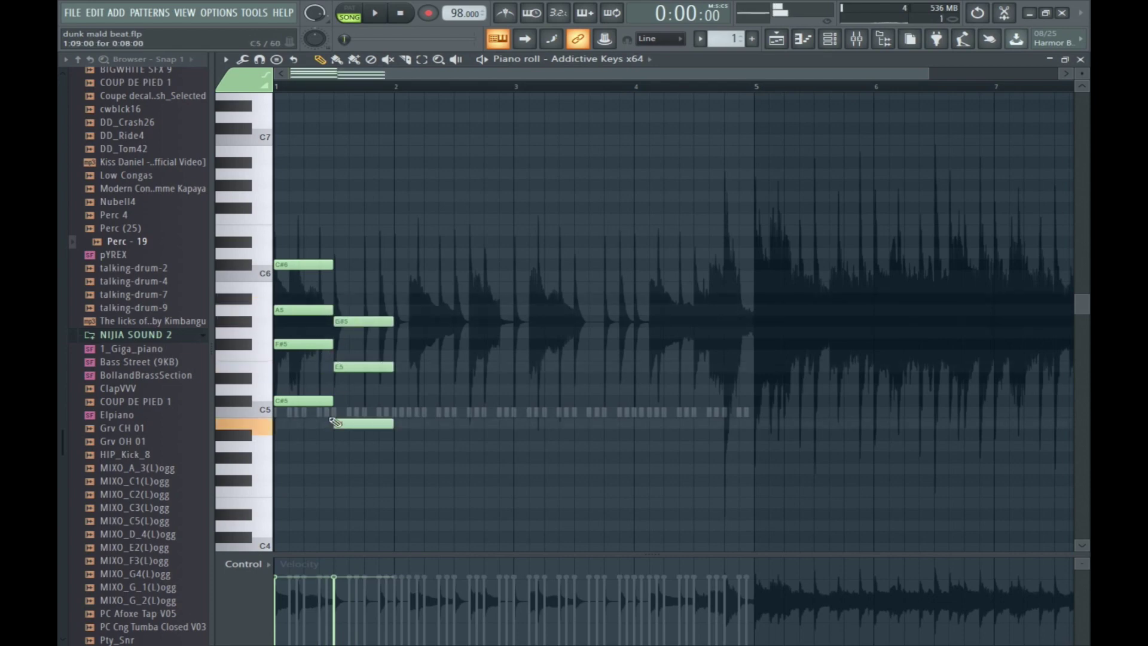
pyautogui.press('space')
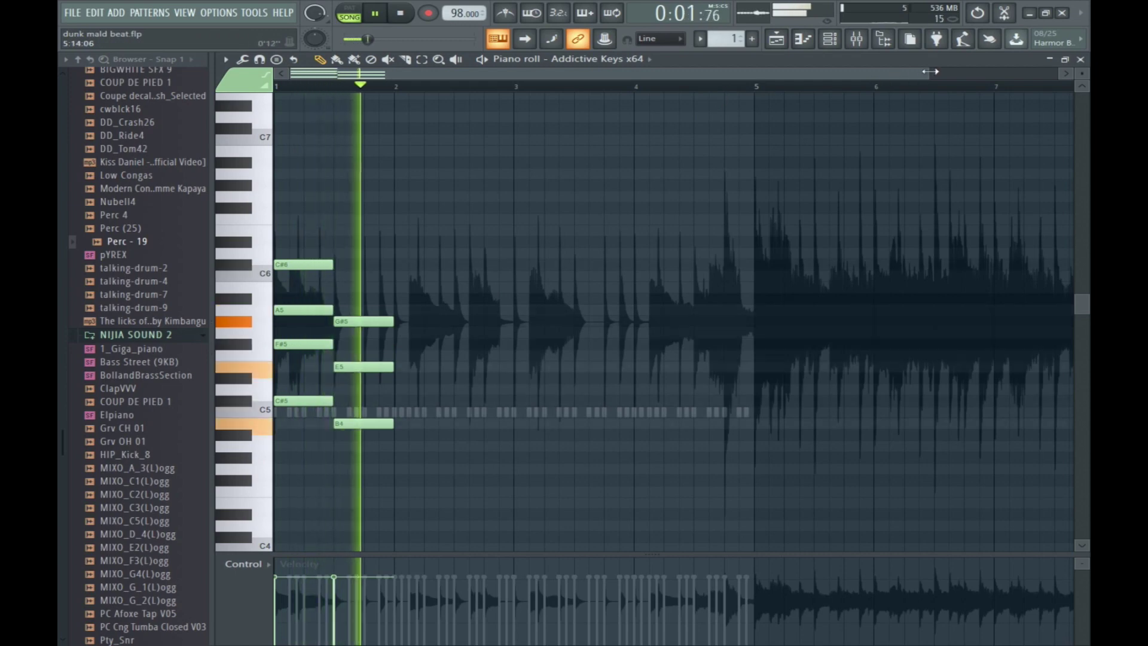
# Lower the first chord's F#5 note to E5, and add a B5 note on top of the second chord, auditioning both.
pyautogui.moveTo(930, 71); pyautogui.dragTo(589, 71)
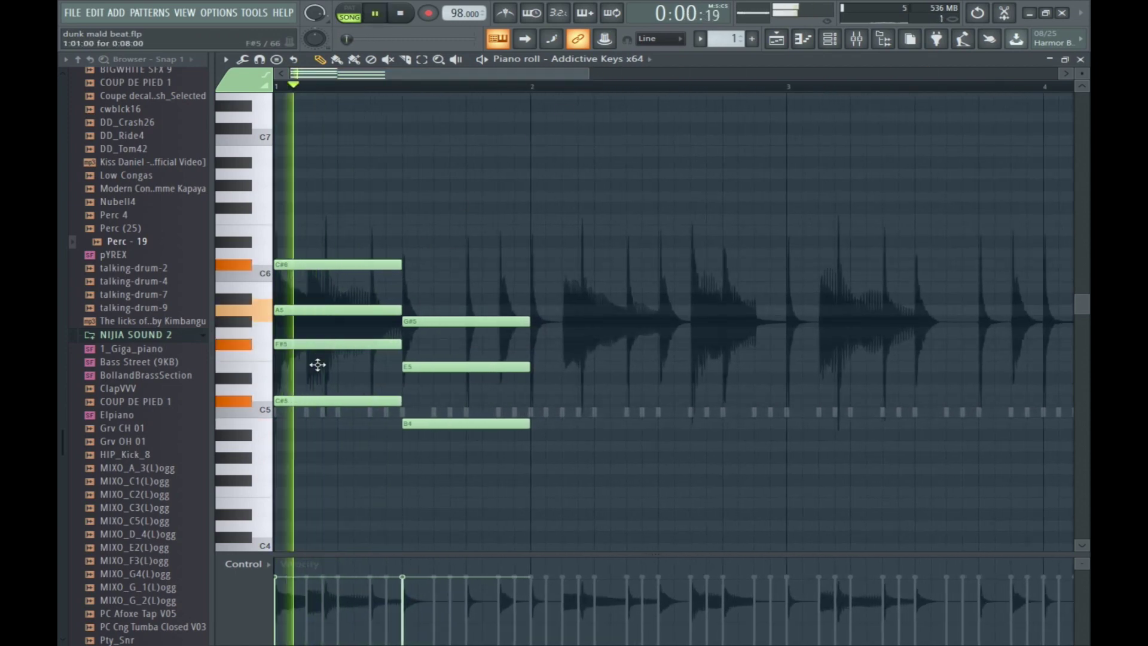
pyautogui.moveTo(324, 353); pyautogui.dragTo(324, 376)
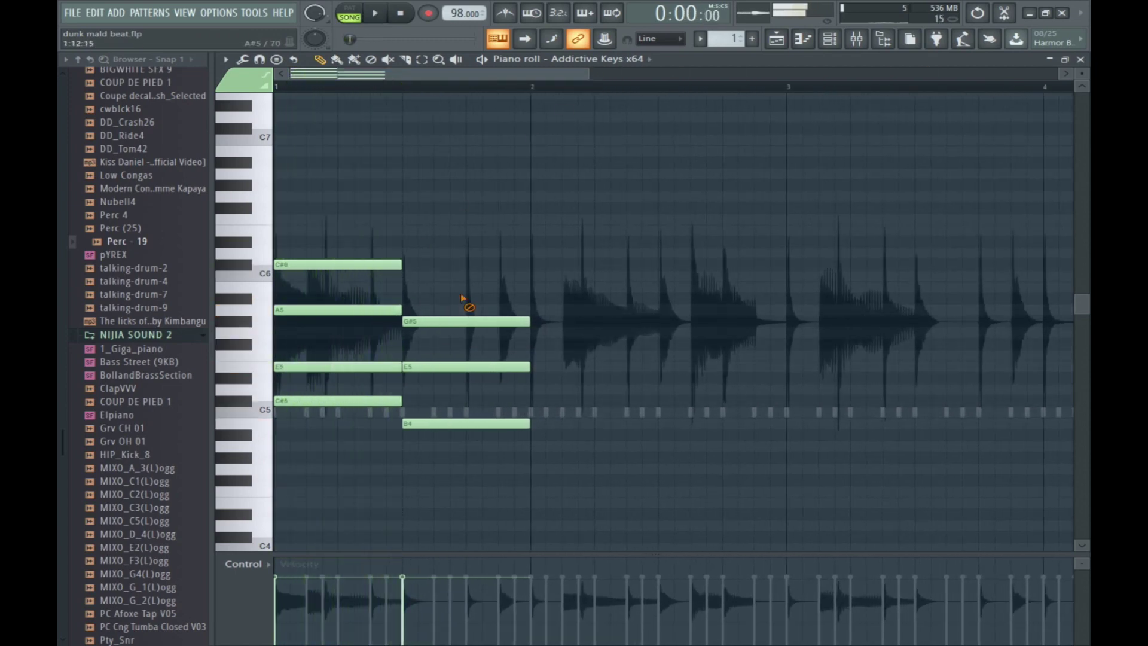
pyautogui.press('space')
pyautogui.click(405, 287)
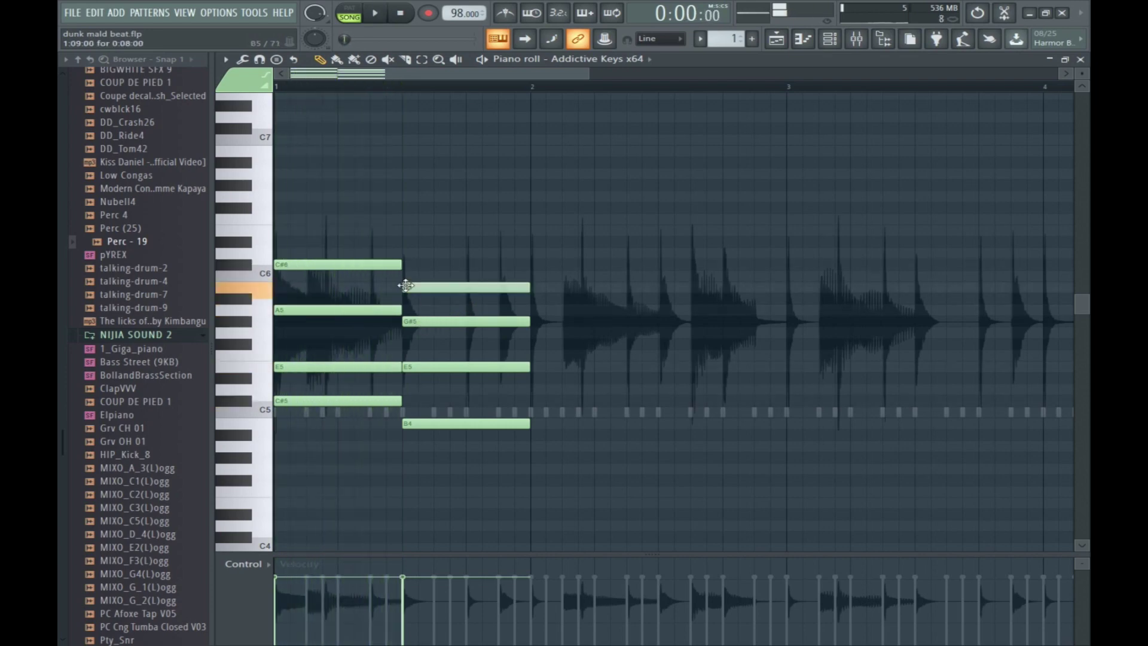
pyautogui.press('space')
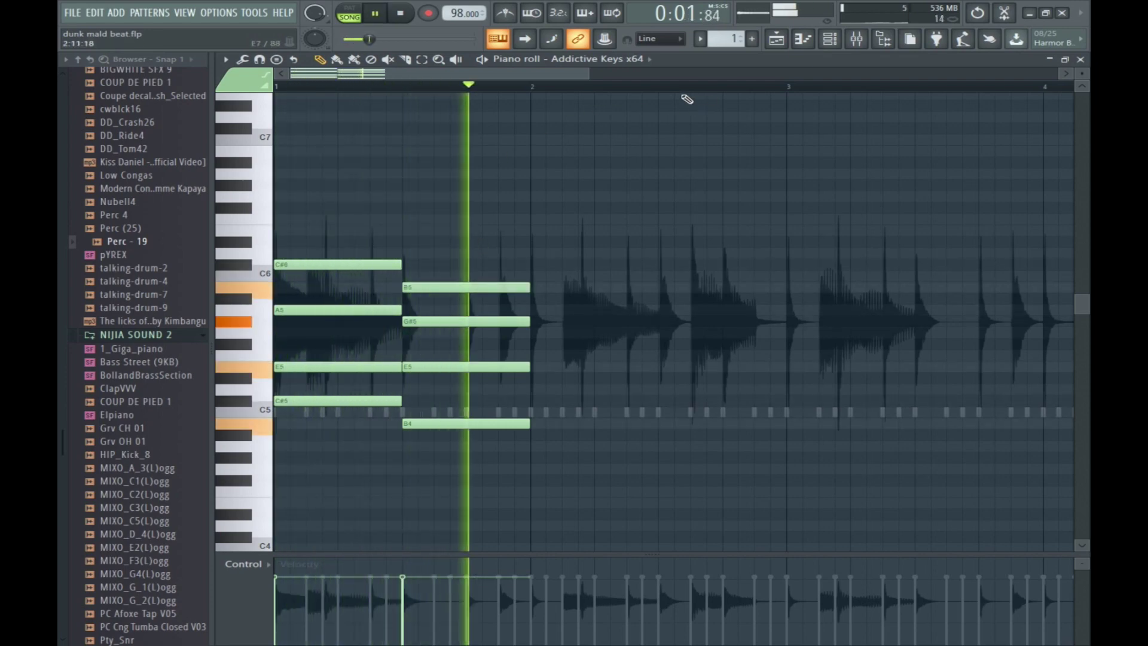
pyautogui.press('space')
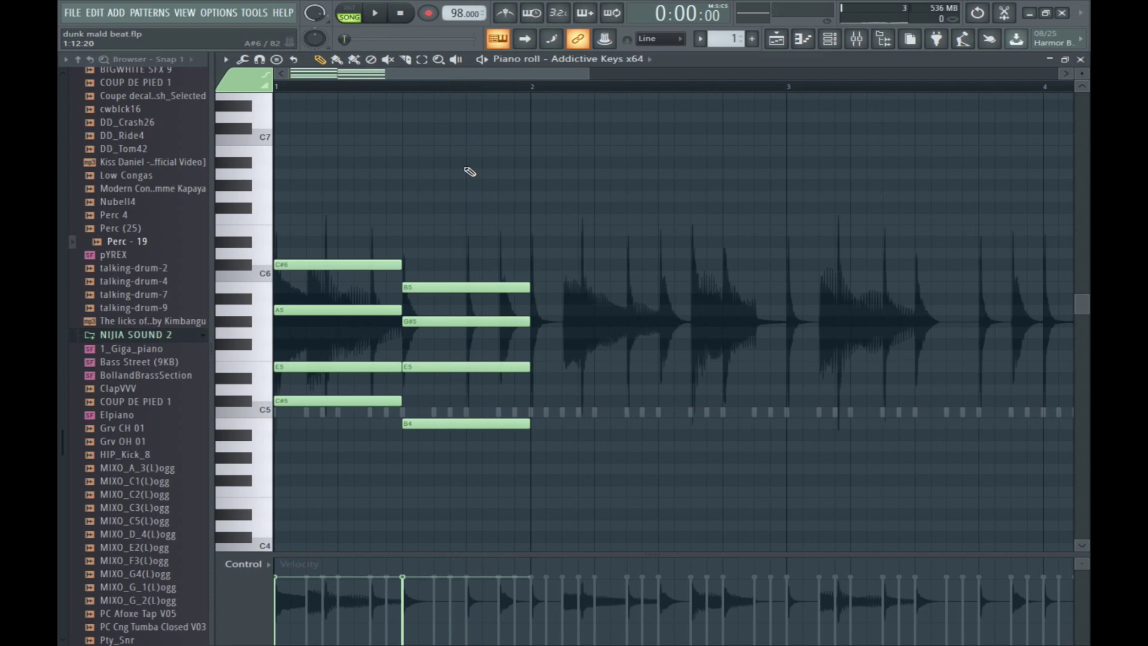
# Move all four notes of the second chord to the start of bar 2.
pyautogui.moveTo(592, 450); pyautogui.dragTo(555, 286)
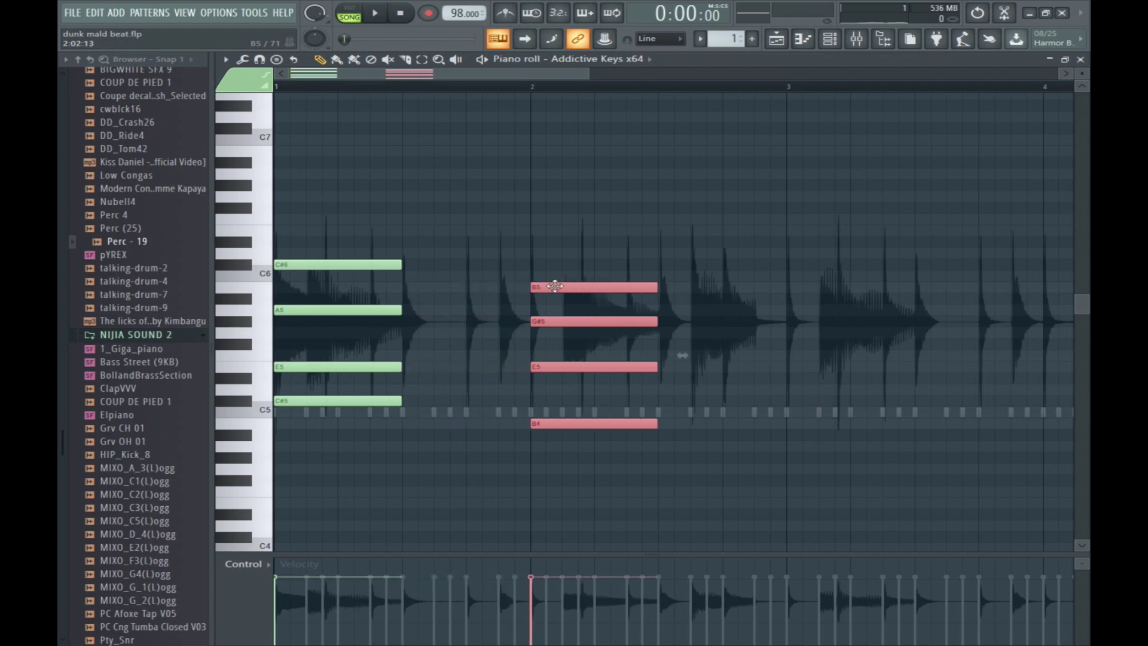
pyautogui.click(560, 216)
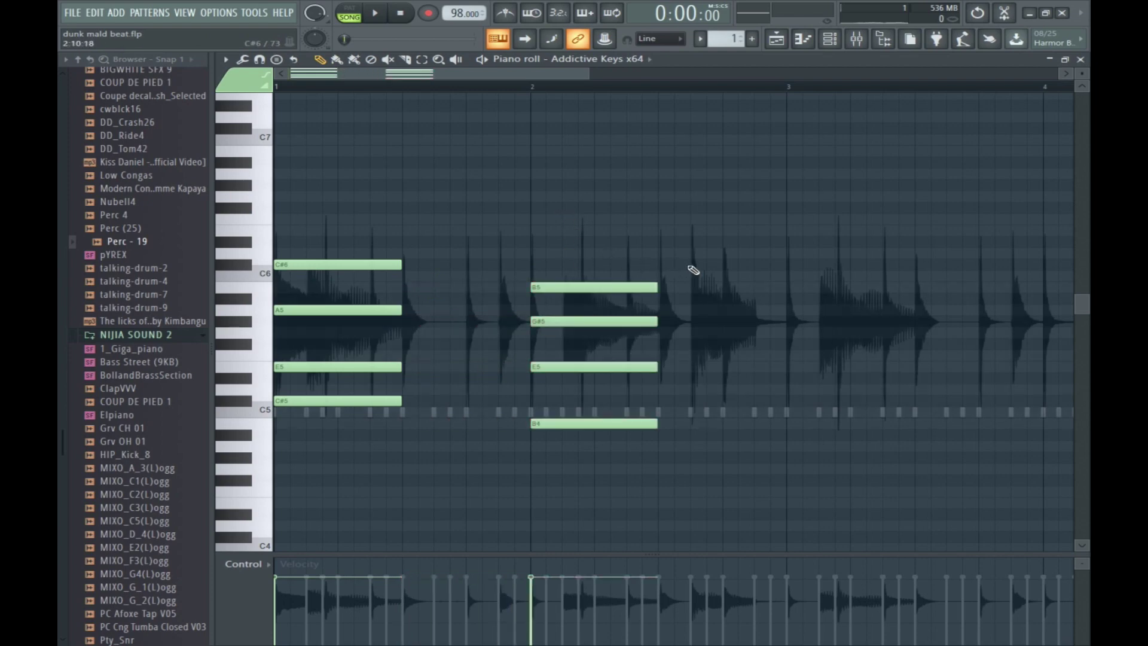
# Lengthen all notes of both chords to one full bar each and play the pattern.
pyautogui.moveTo(723, 463); pyautogui.dragTo(531, 282)
pyautogui.moveTo(587, 75); pyautogui.dragTo(746, 75)
pyautogui.click(662, 161)
pyautogui.press('space')
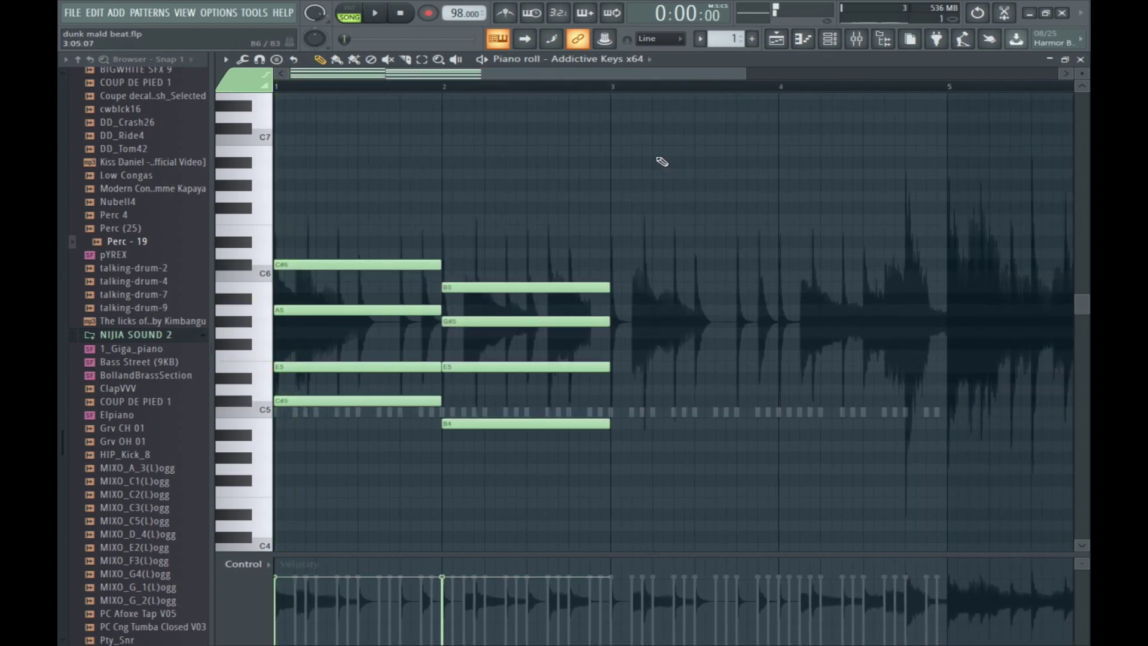
# Transpose all the notes of both chords down one octave while the pattern plays.
pyautogui.hotkey('ctrl', 'Down')
pyautogui.scroll(-6, 442, 251)
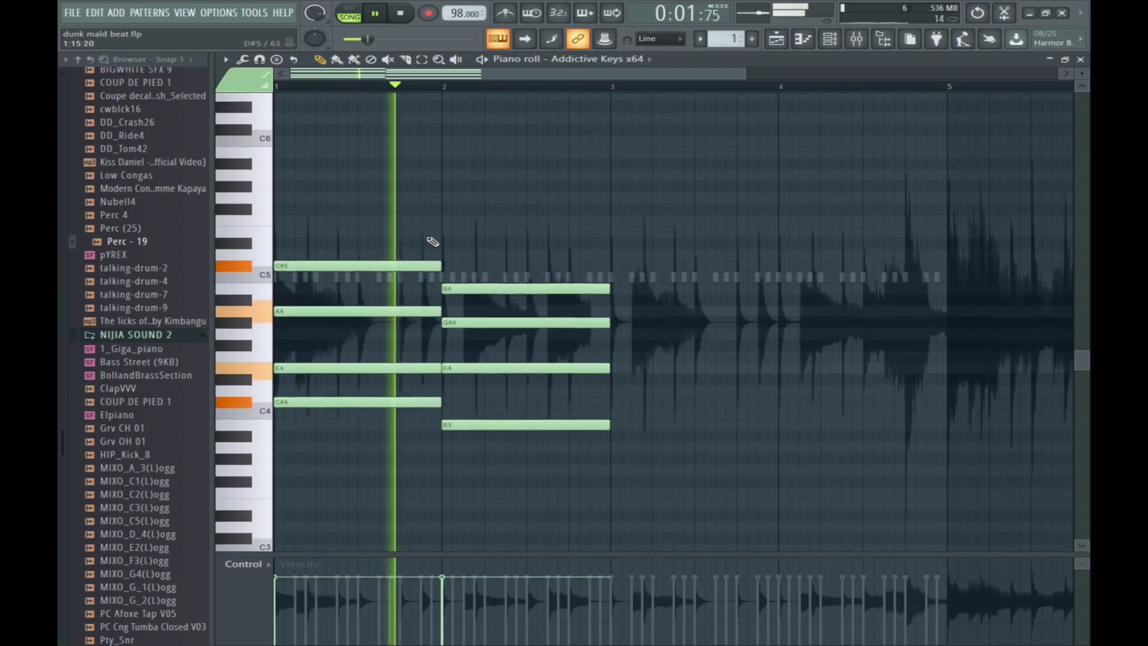
pyautogui.click(460, 355)
pyautogui.press('space')
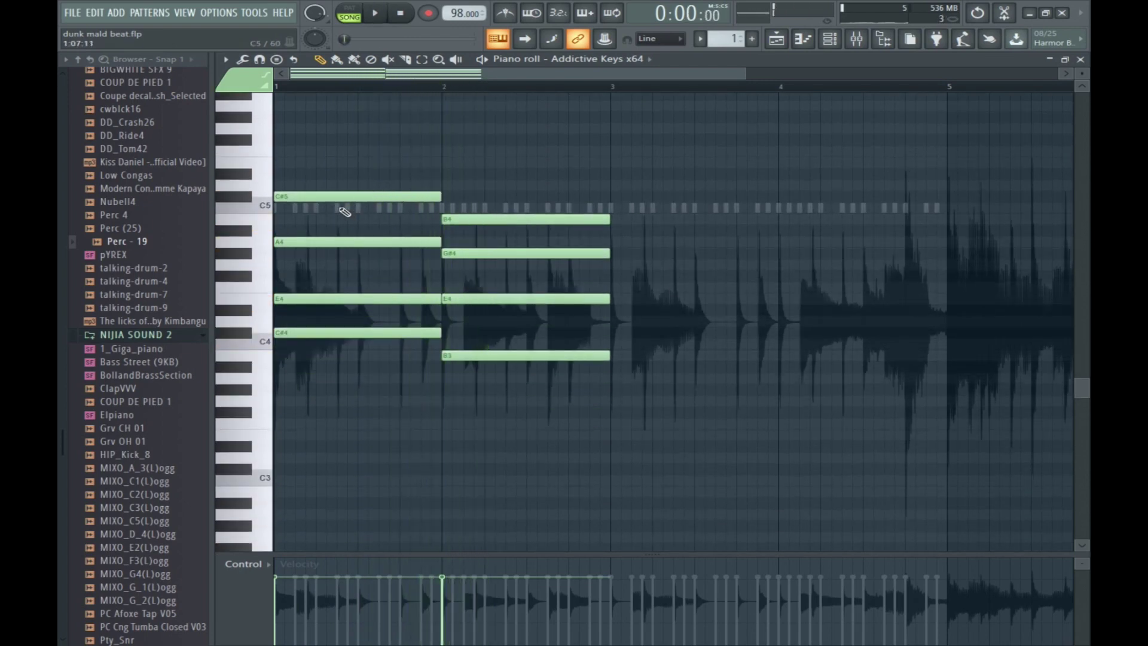
# Revoice the first chord by raising its top note to E5, adding a one-bar C#5, and lowering A4 to G#4.
pyautogui.moveTo(325, 195); pyautogui.dragTo(317, 162)
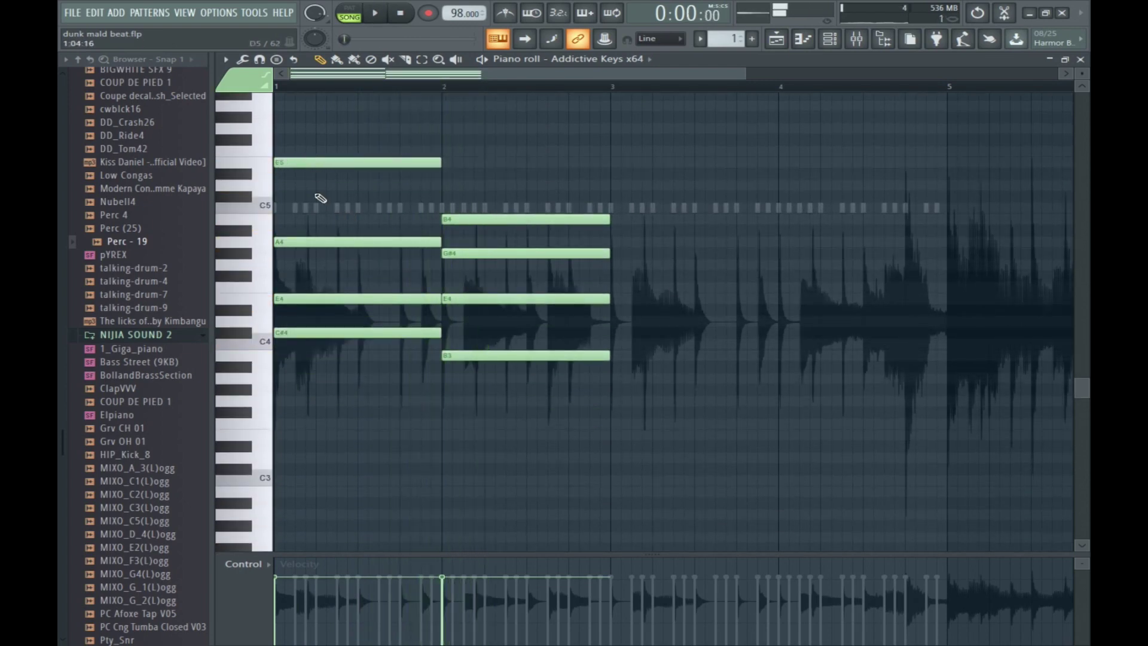
pyautogui.click(262, 205)
pyautogui.moveTo(284, 207); pyautogui.dragTo(284, 196)
pyautogui.click(294, 243)
pyautogui.moveTo(299, 243); pyautogui.dragTo(307, 255)
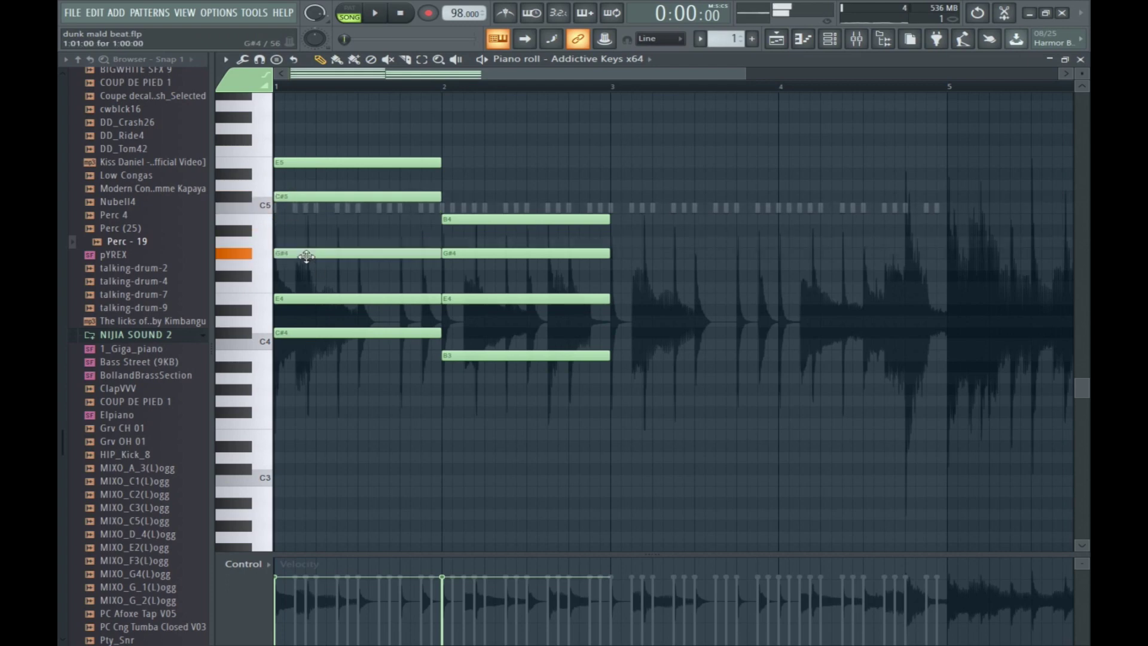
# Delete the first chord's C#4 note, audition the pattern, and raise its G#4 note to A4.
pyautogui.moveTo(321, 305); pyautogui.dragTo(280, 329)
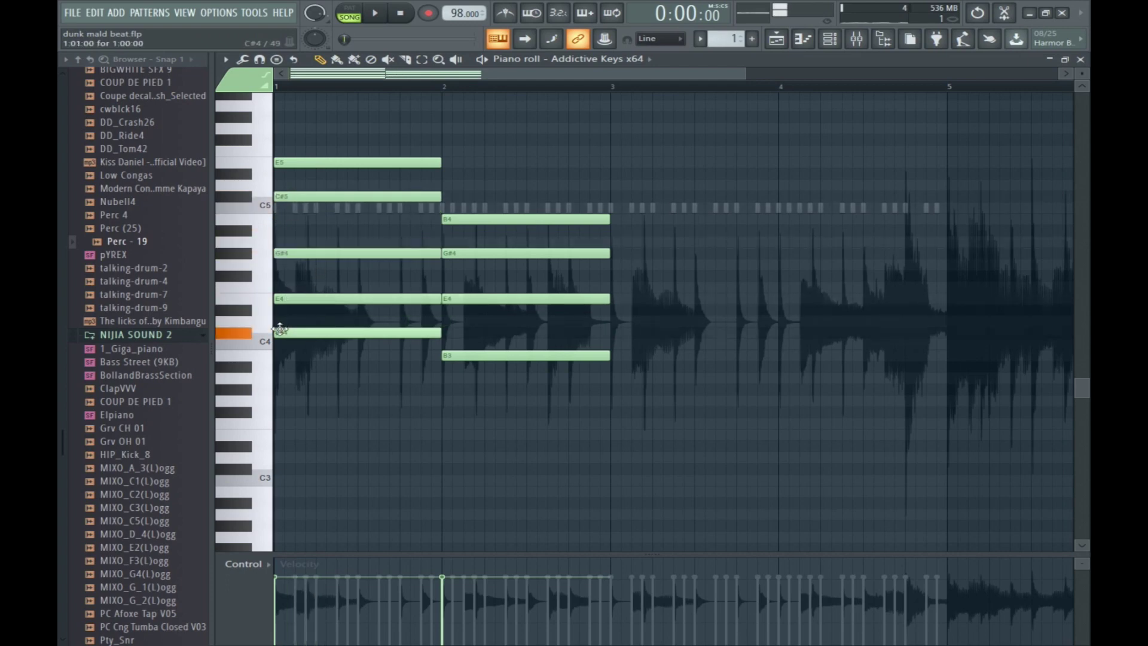
pyautogui.rightClick(306, 330)
pyautogui.press('space')
pyautogui.scroll(3, 419, 345)
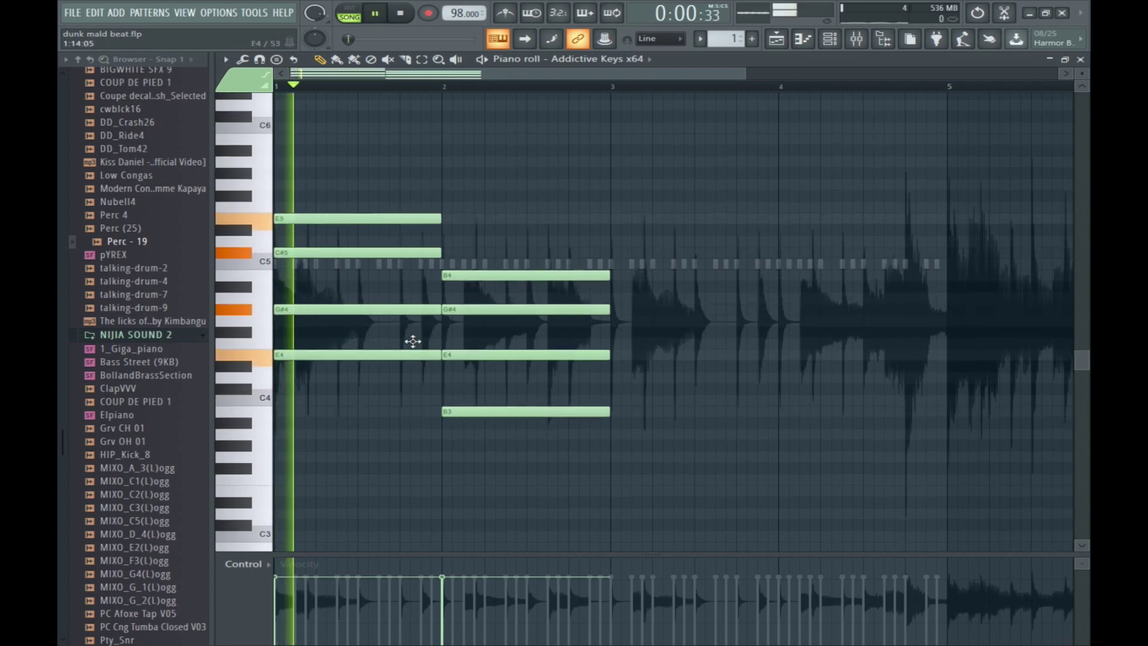
pyautogui.press('space')
pyautogui.press('space')
pyautogui.press('space')
pyautogui.press('space')
pyautogui.moveTo(316, 353); pyautogui.dragTo(303, 324)
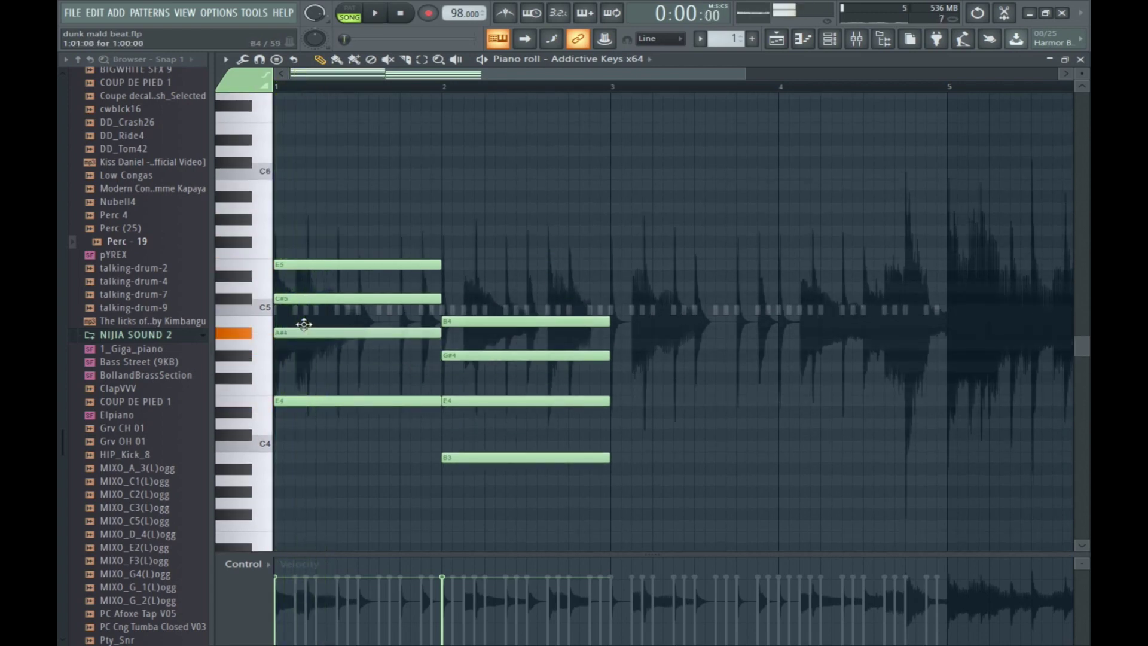
pyautogui.moveTo(381, 330); pyautogui.dragTo(380, 342)
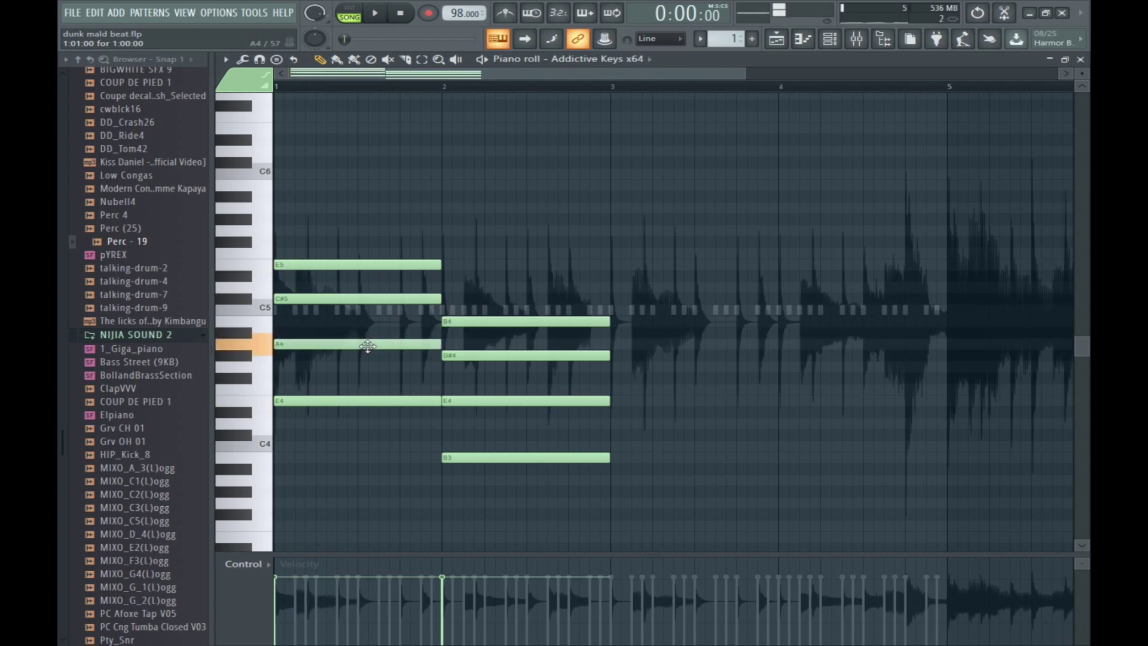
# Delete all four notes of the second chord in bar 2.
pyautogui.rightClick(524, 321)
pyautogui.rightClick(524, 355)
pyautogui.rightClick(525, 401)
pyautogui.rightClick(525, 457)
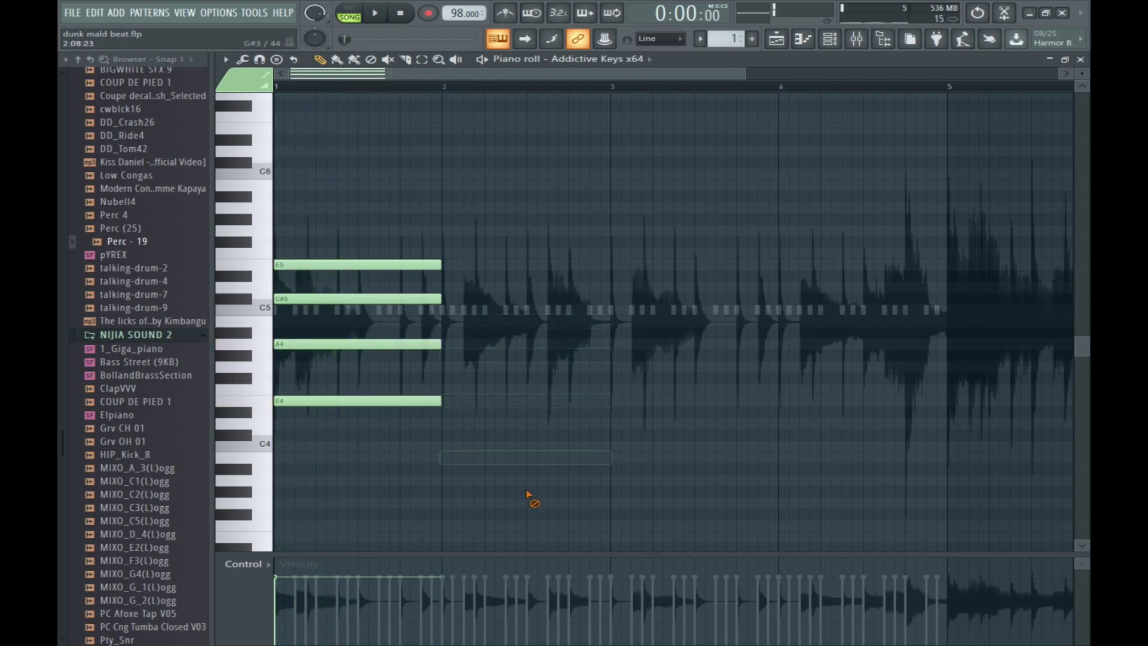
# Draw a one-bar chord of D#5, B4, G#4 and E4 in bar 2 and audition the pattern.
pyautogui.press('space')
pyautogui.click(448, 276)
pyautogui.click(443, 311)
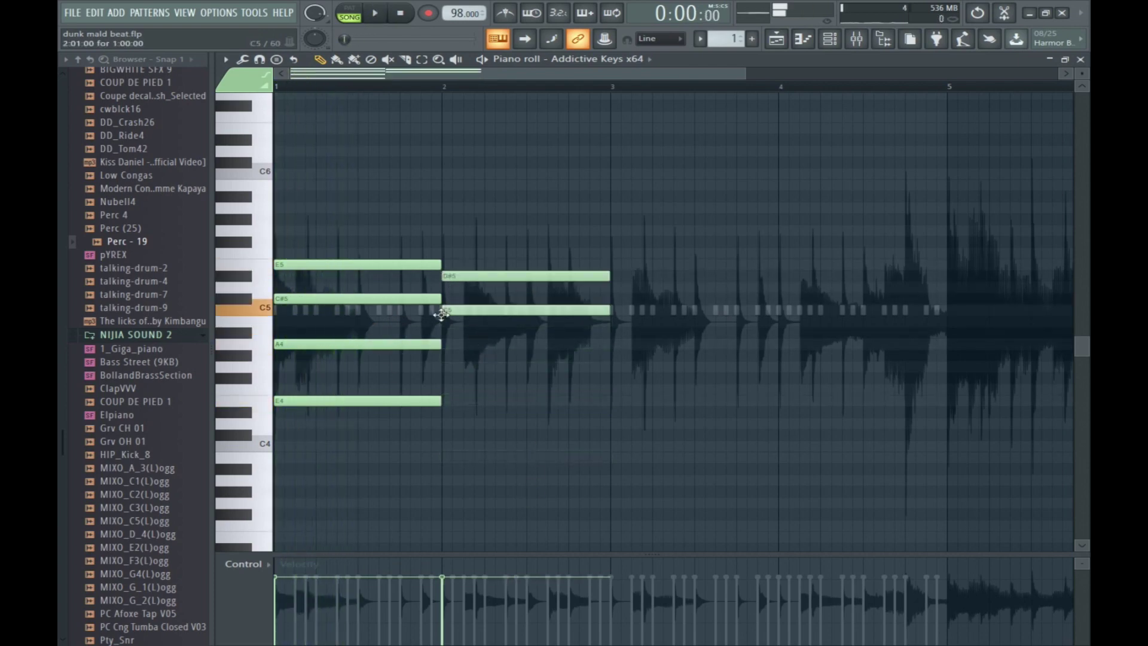
pyautogui.moveTo(445, 327); pyautogui.dragTo(445, 323)
pyautogui.click(446, 355)
pyautogui.click(443, 400)
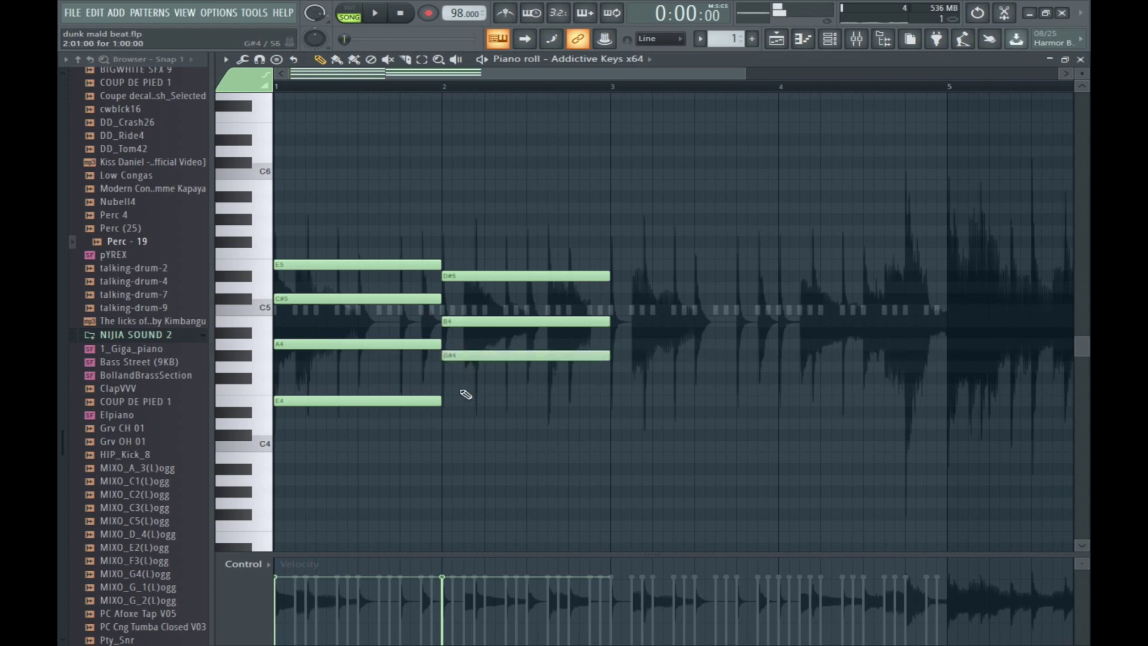
pyautogui.press('space')
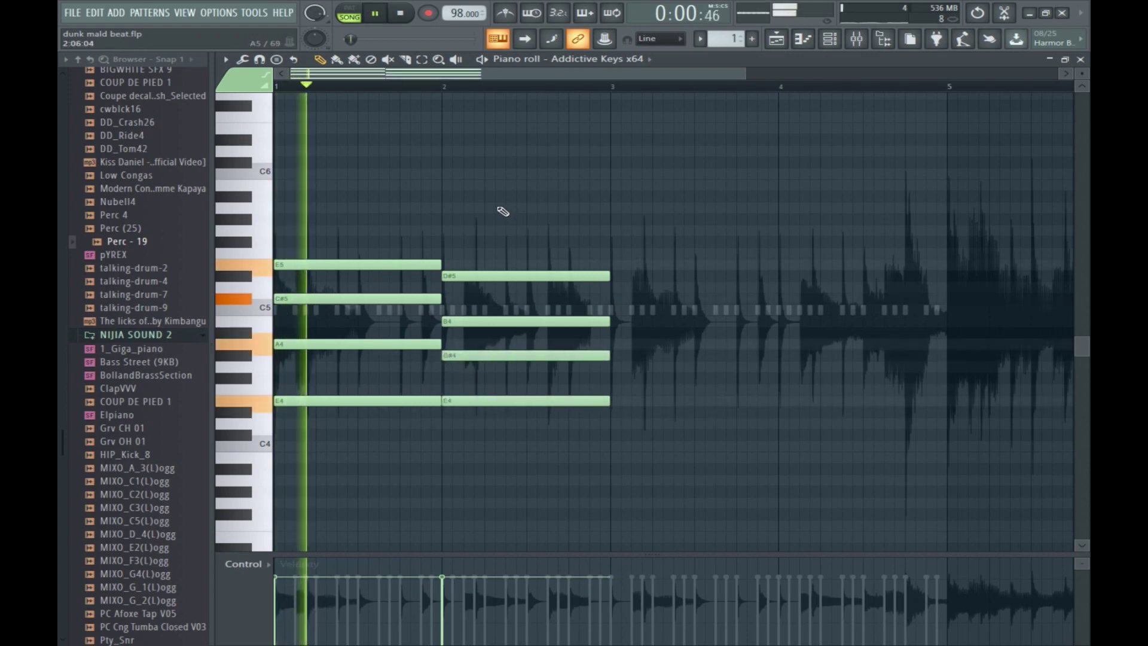
pyautogui.moveTo(747, 73); pyautogui.dragTo(603, 73)
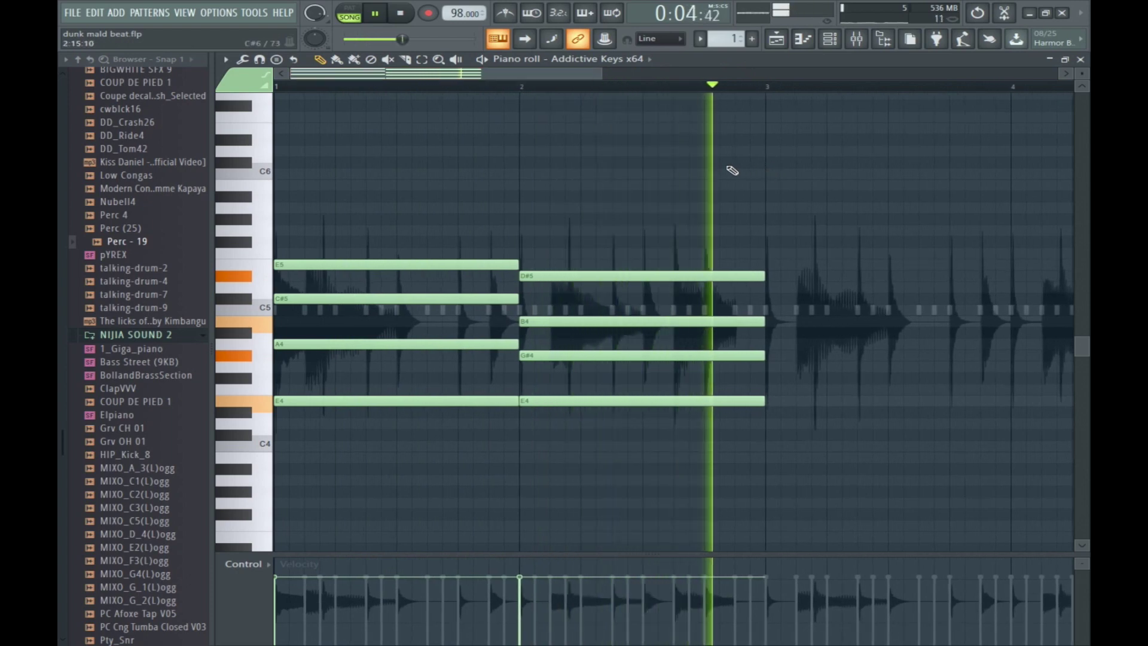
pyautogui.press('space')
# Draw a one-bar chord of C#5, A4, F#4 and C#4 in bar 3 and audition the three chords.
pyautogui.moveTo(772, 309); pyautogui.dragTo(770, 299)
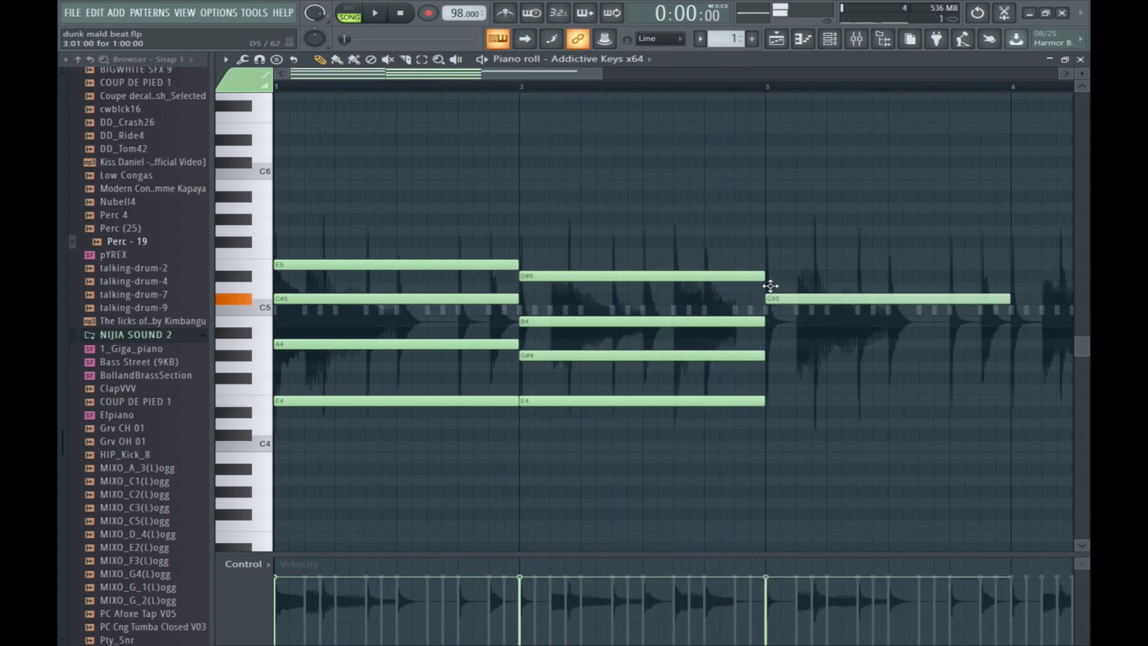
pyautogui.click(771, 345)
pyautogui.moveTo(770, 345)
pyautogui.mouseDown()
pyautogui.moveTo(763, 401)
pyautogui.moveTo(759, 372)
pyautogui.mouseUp()
pyautogui.click(770, 389)
pyautogui.moveTo(782, 333)
pyautogui.mouseDown()
pyautogui.moveTo(764, 337)
pyautogui.moveTo(769, 348)
pyautogui.mouseUp()
pyautogui.rightClick(775, 357)
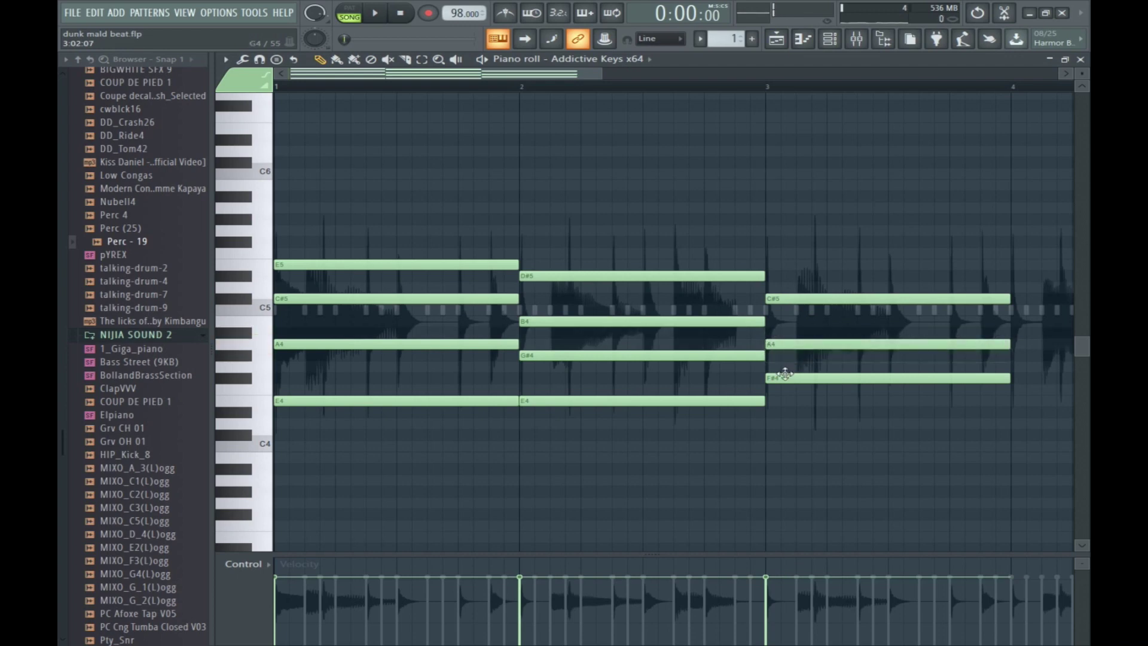
pyautogui.click(771, 435)
pyautogui.press('space')
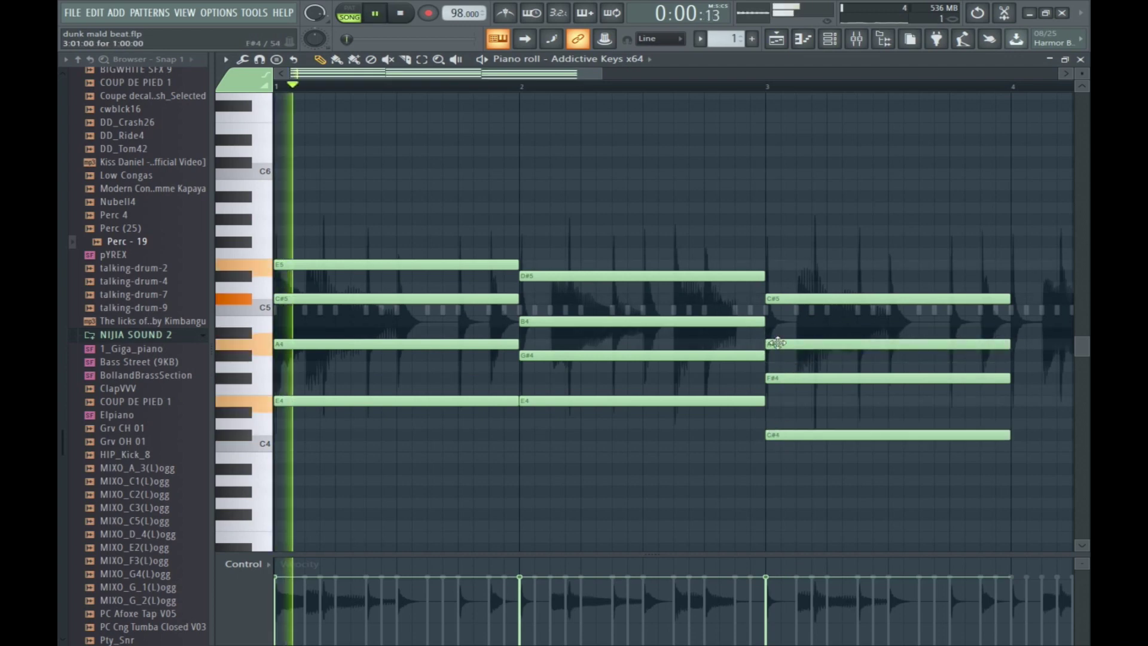
pyautogui.moveTo(775, 90); pyautogui.dragTo(741, 163)
pyautogui.scroll(-2, 741, 163)
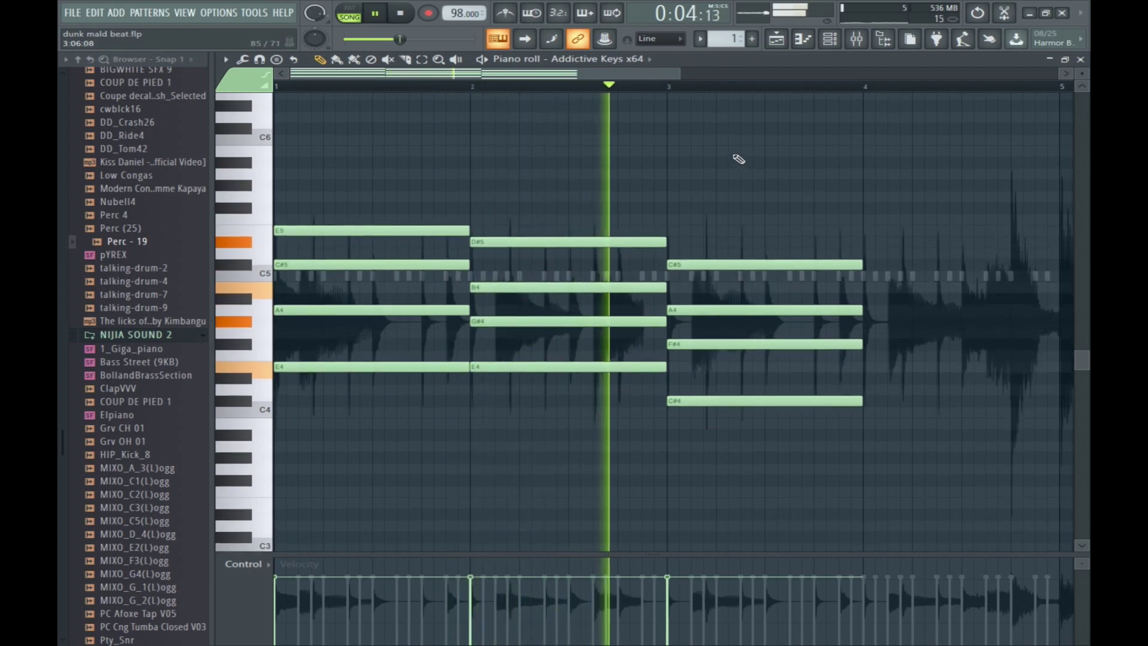
pyautogui.press('space')
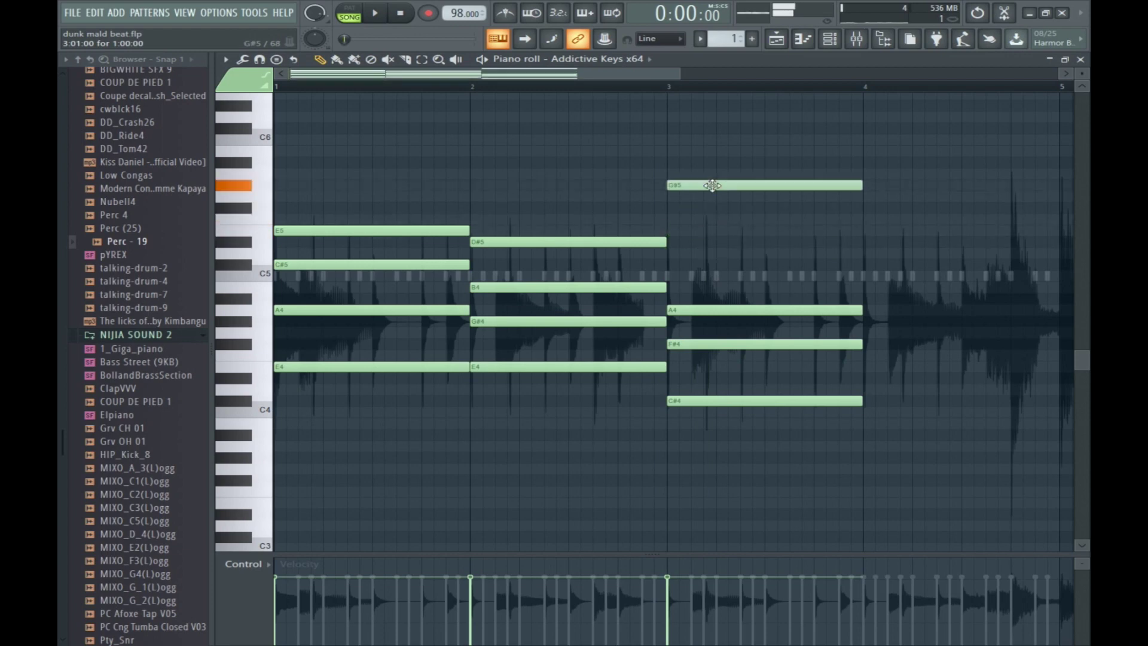
# Revoice the bar 3 chord to G#5, E5, B4 and F#4, deleting its A4 and C#4 notes.
pyautogui.moveTo(692, 231); pyautogui.dragTo(672, 230)
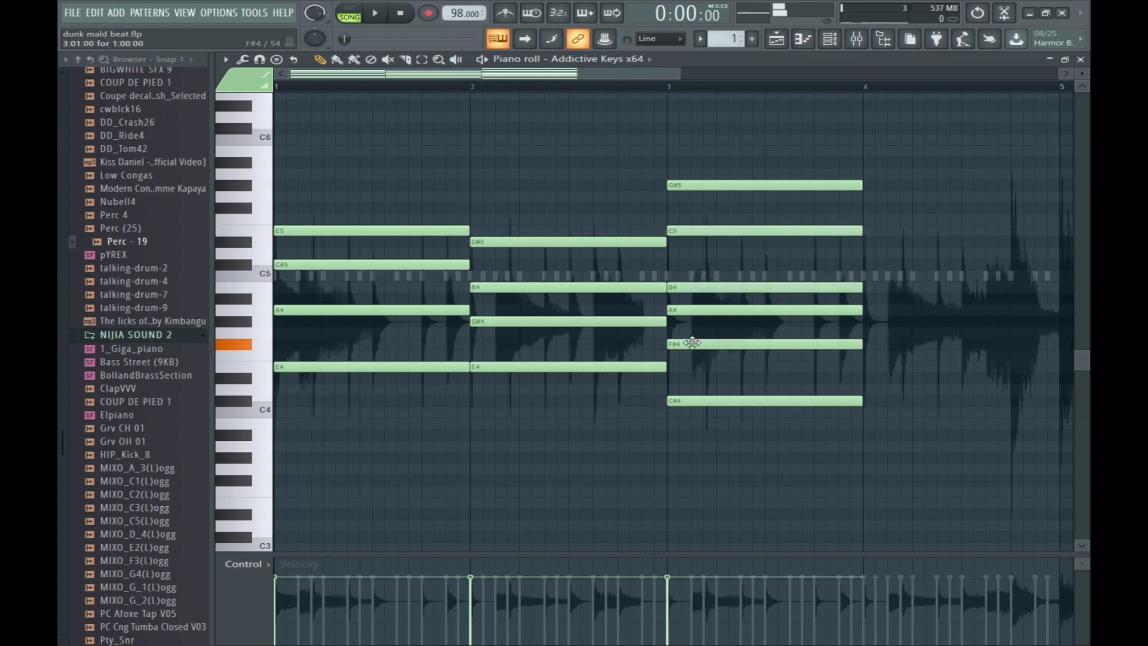
pyautogui.press('space')
pyautogui.rightClick(836, 310)
pyautogui.rightClick(786, 401)
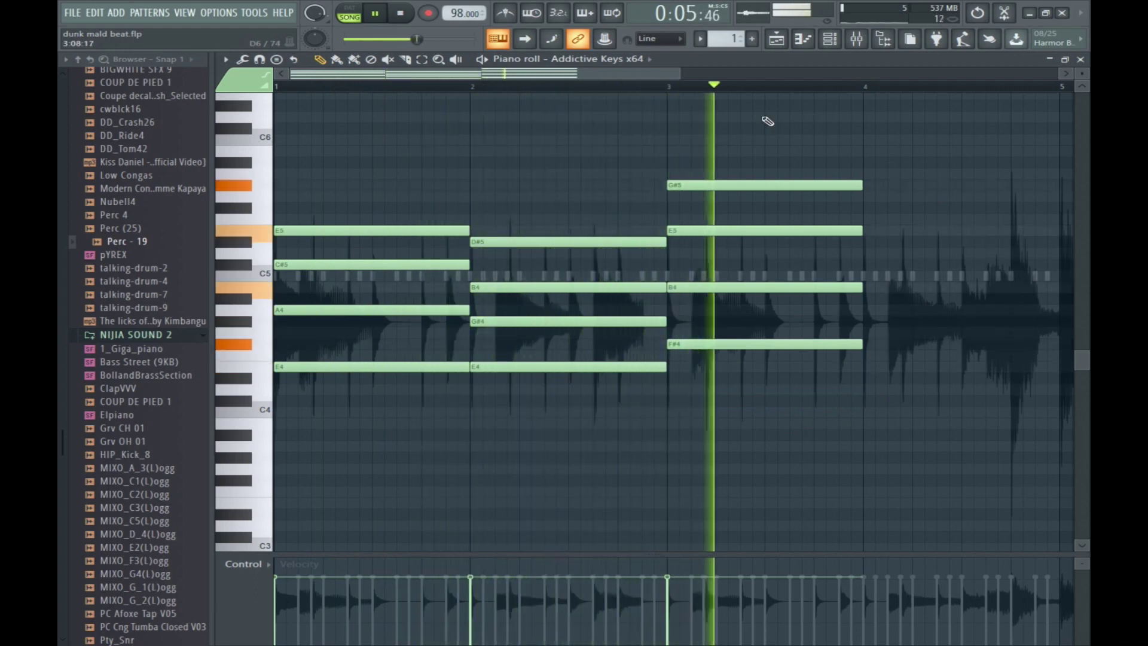
pyautogui.press('space')
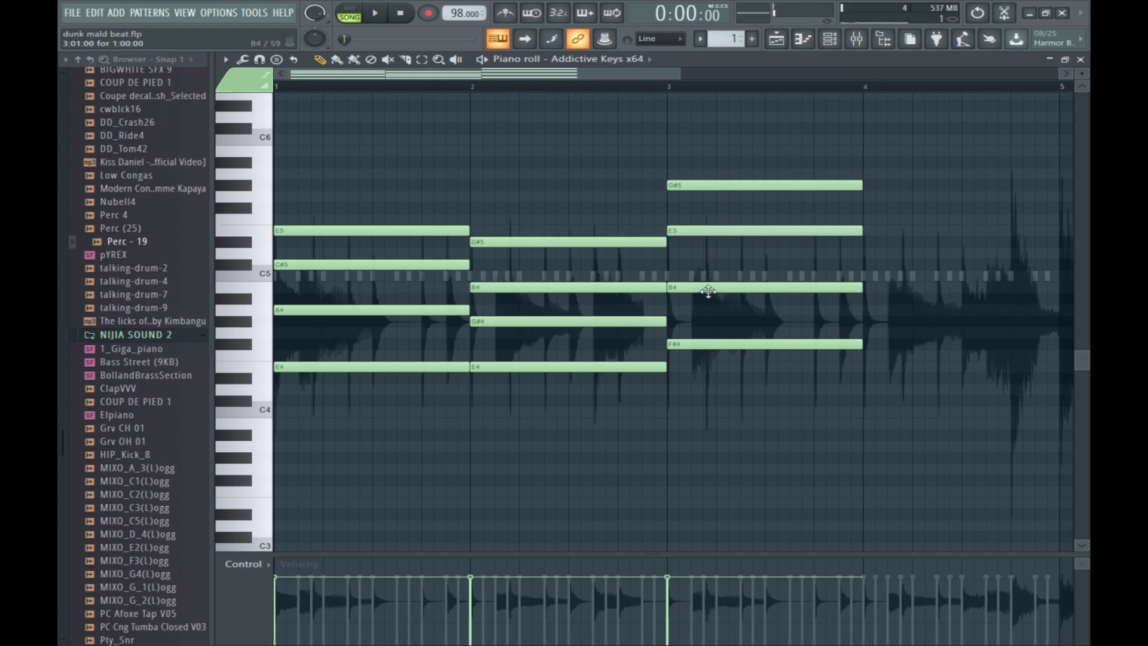
# Raise the bar 3 chord's lowest note to G#4 and play the pattern.
pyautogui.click(728, 347)
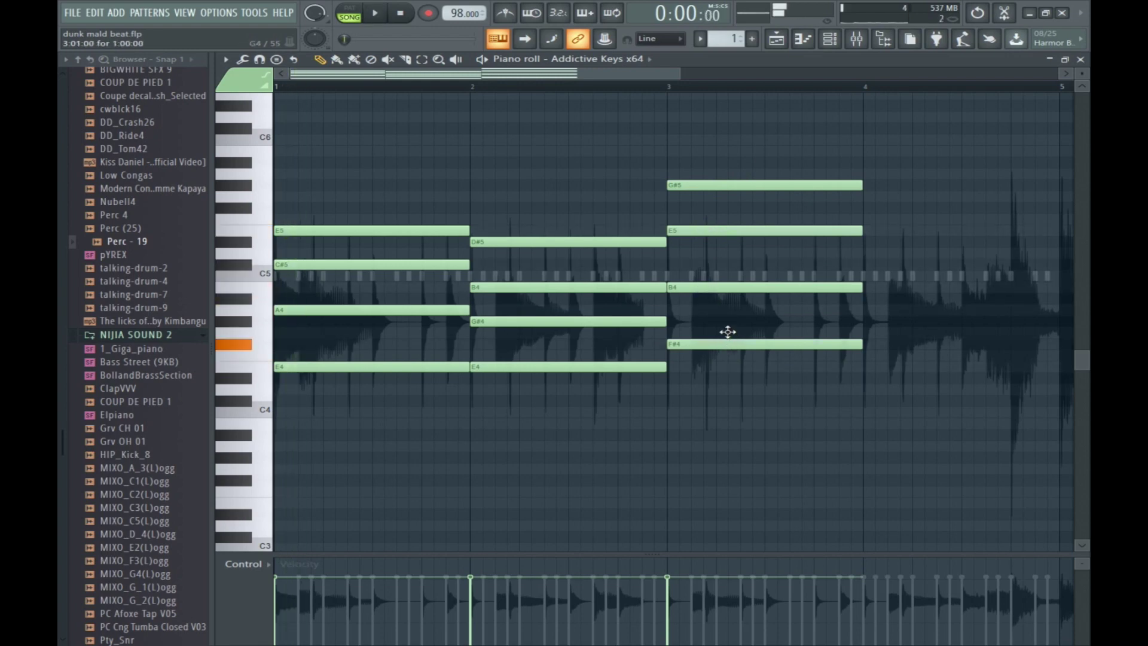
pyautogui.press('space')
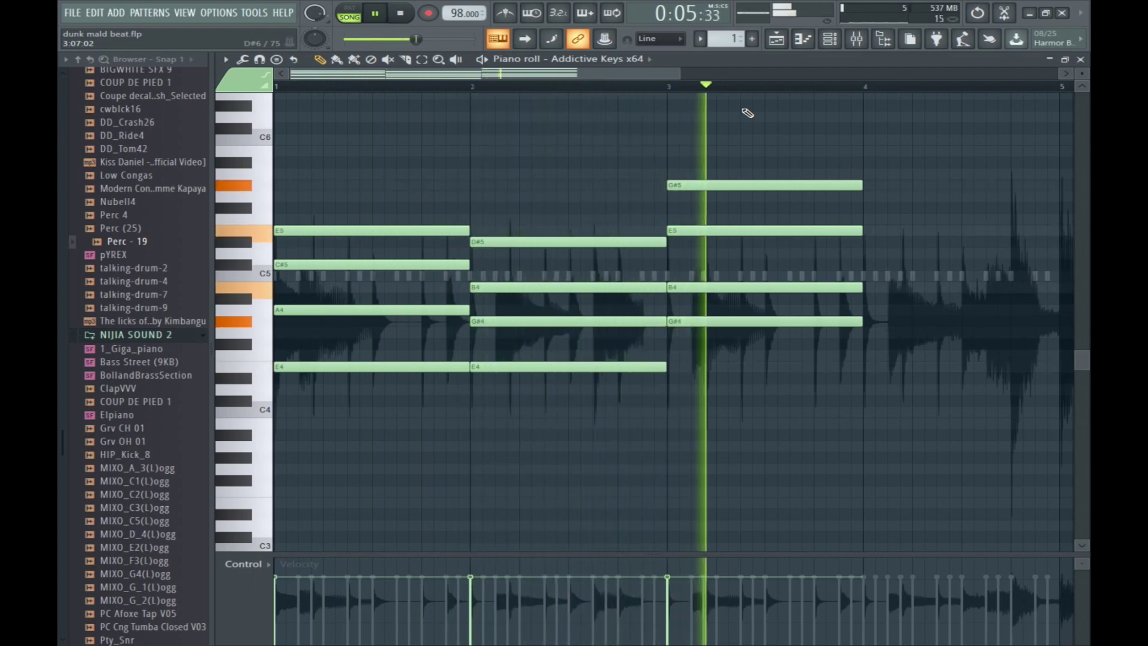
pyautogui.press('space')
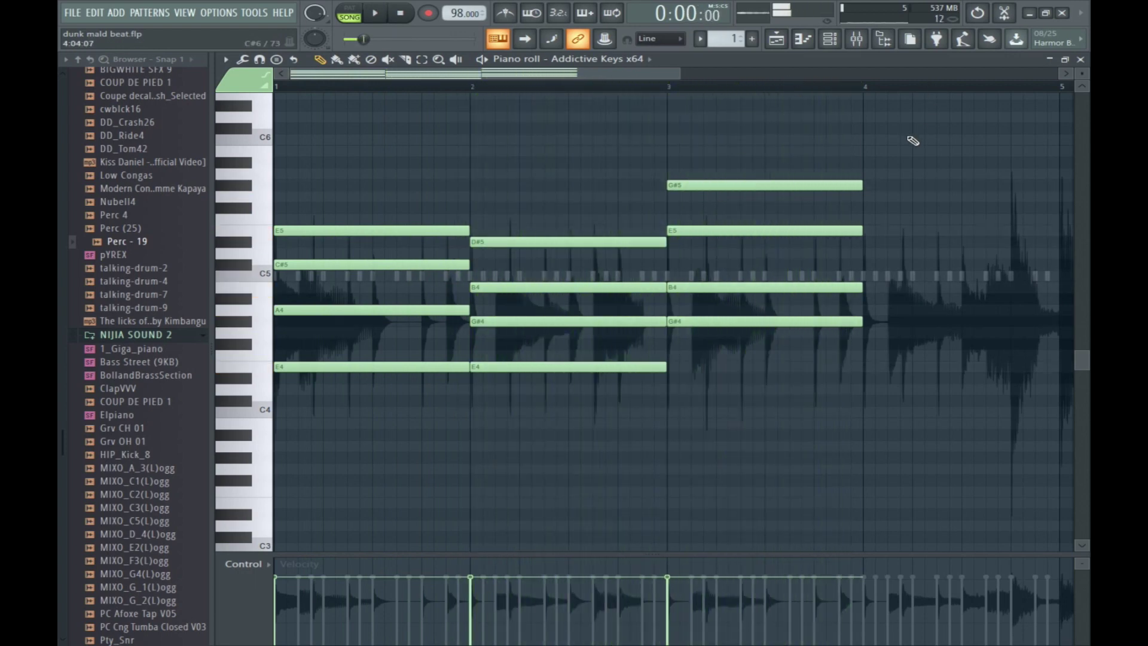
# Copy the bar 2 chord of D#5, B4, G#4 and E4 into bar 4, and delete the bar 3 chord's G#4 note.
pyautogui.keyDown('ctrl'); pyautogui.moveTo(590, 411); pyautogui.dragTo(927, 240); pyautogui.keyUp('ctrl')
pyautogui.press('space')
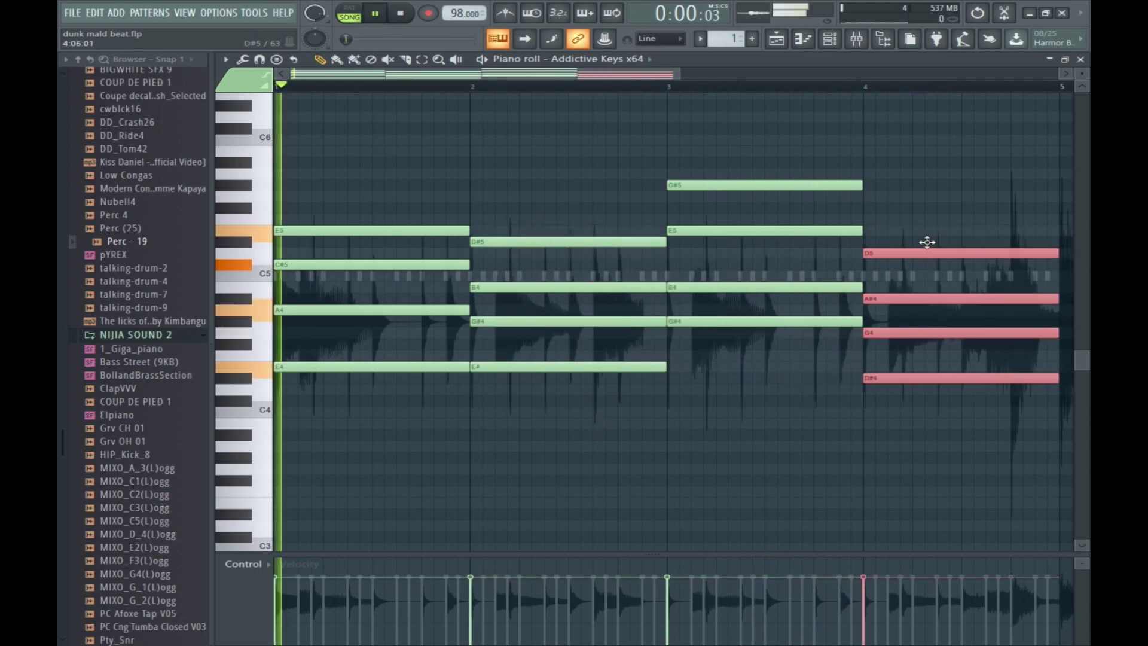
pyautogui.scroll(2, 598, 236)
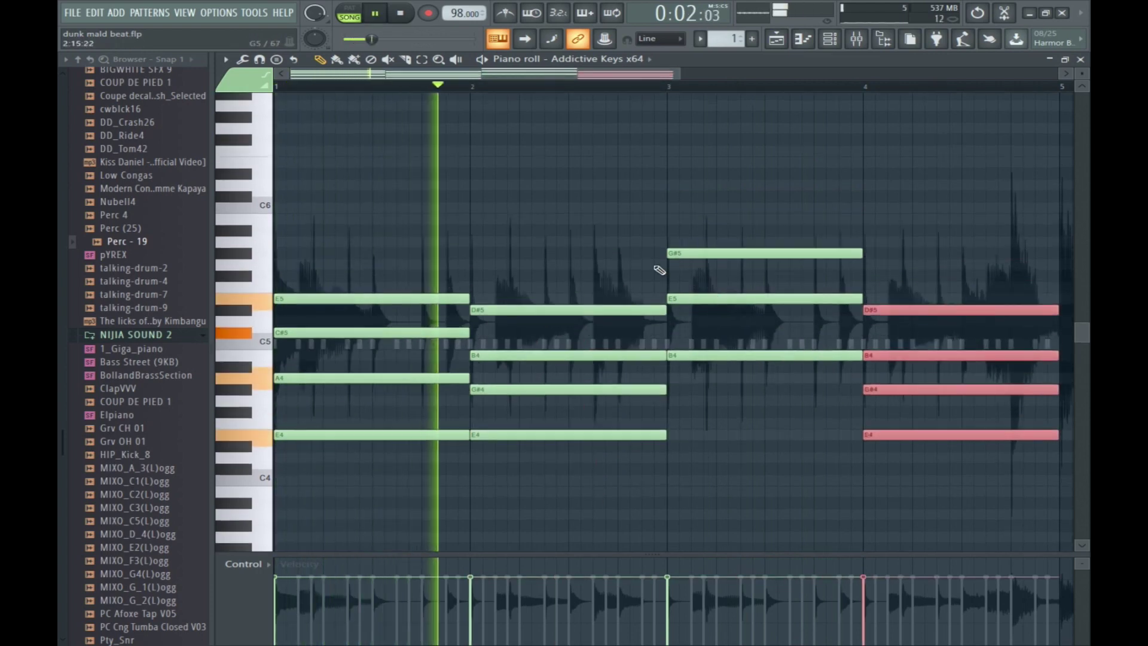
pyautogui.keyDown('ctrl'); pyautogui.click(678, 199); pyautogui.keyUp('ctrl')
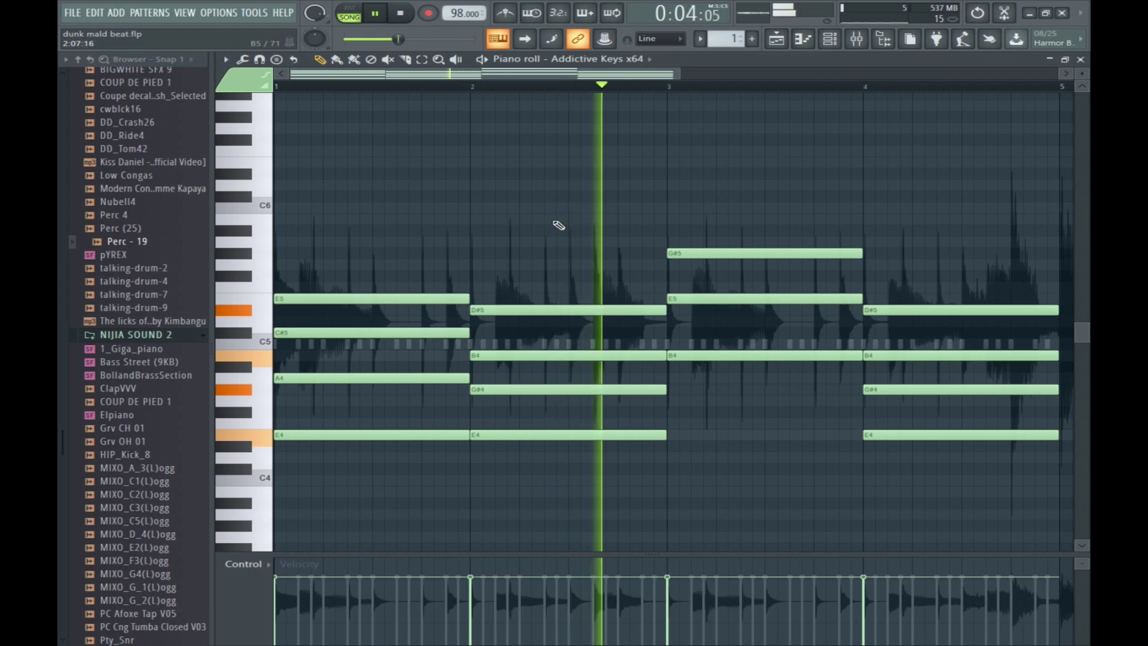
pyautogui.scroll(3, 558, 225)
pyautogui.scroll(1, 558, 225)
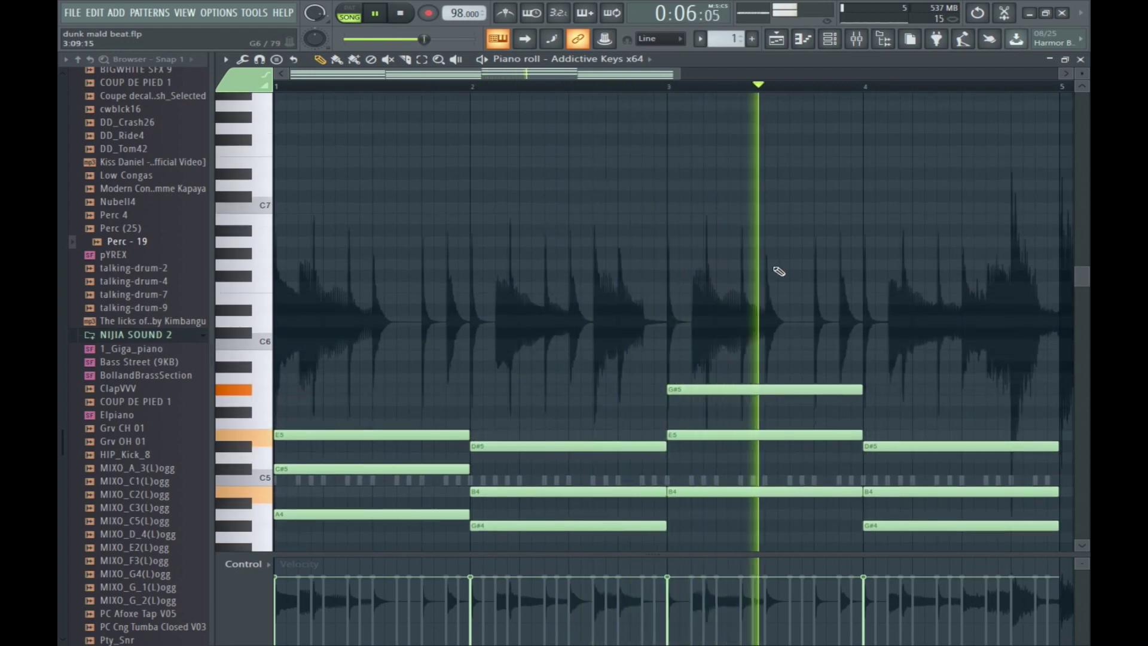
pyautogui.scroll(-4, 779, 272)
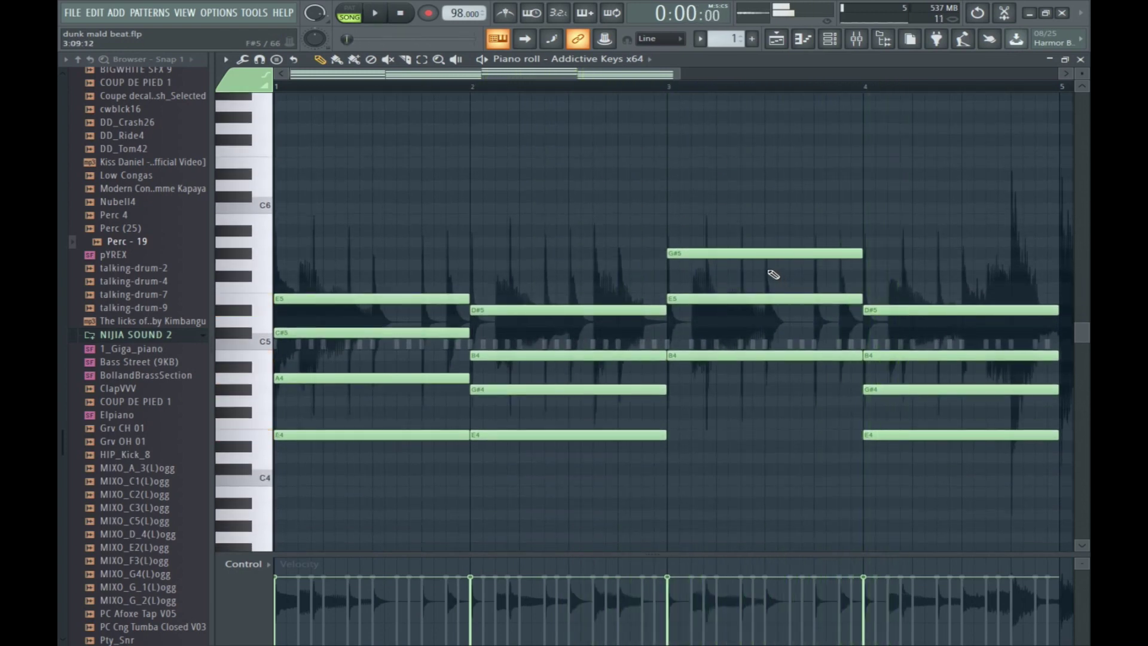
# Lower the bar 3 chord's E5 note to D#5 and replace the bar 4 chord's E4 note with F#5, auditioning both.
pyautogui.press('space')
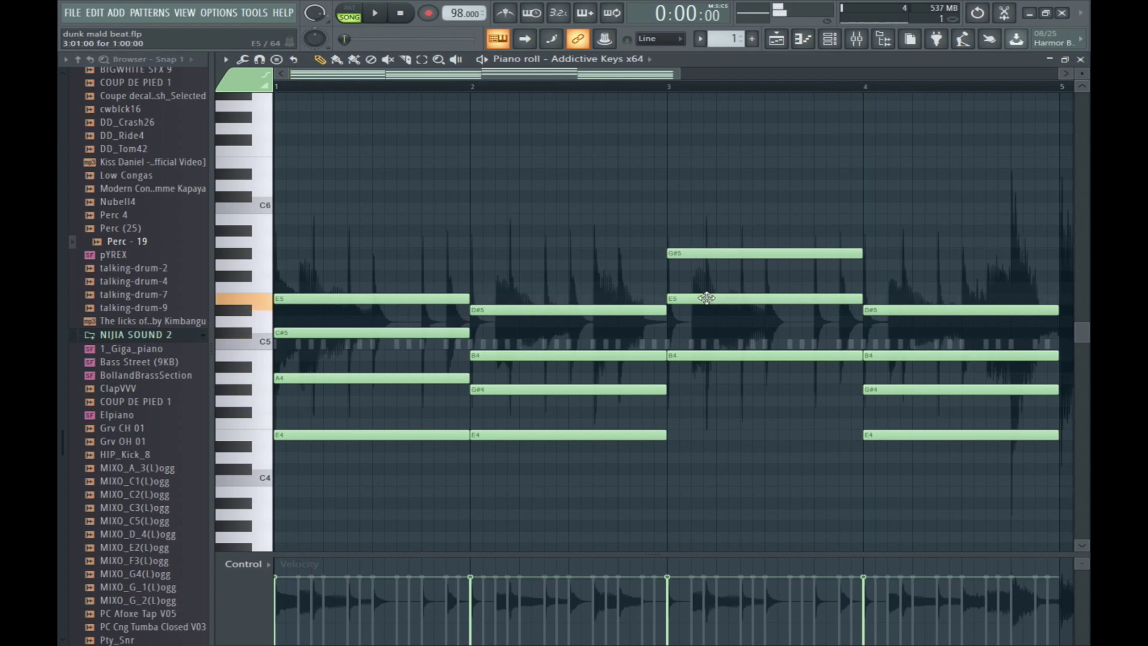
pyautogui.press('space')
pyautogui.click(627, 86)
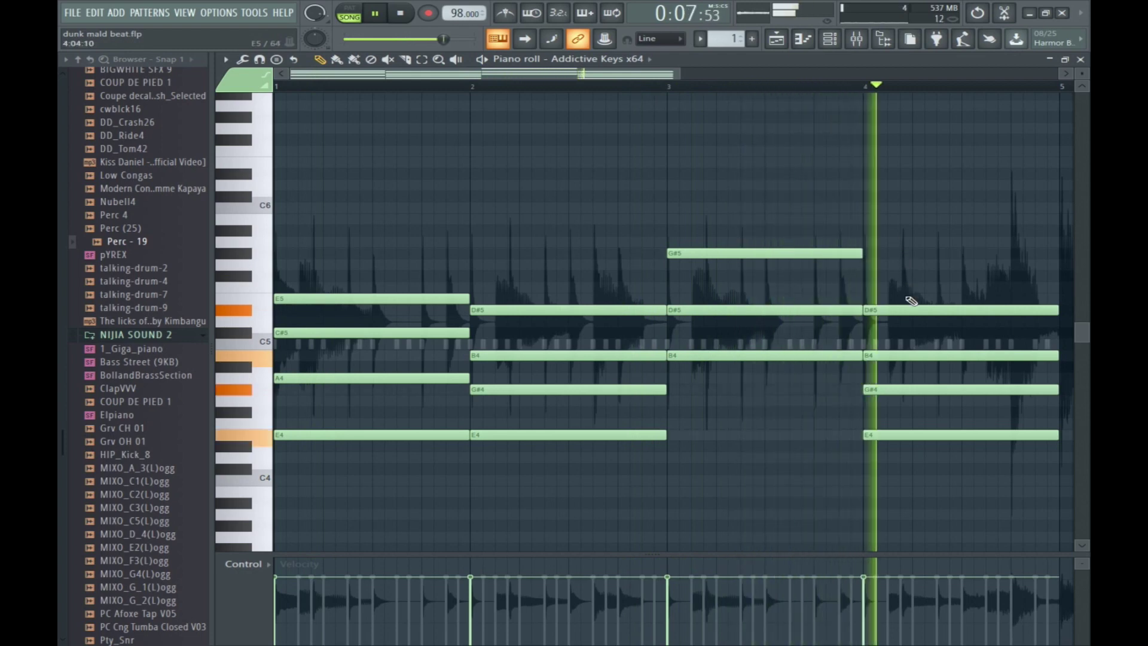
pyautogui.press('space')
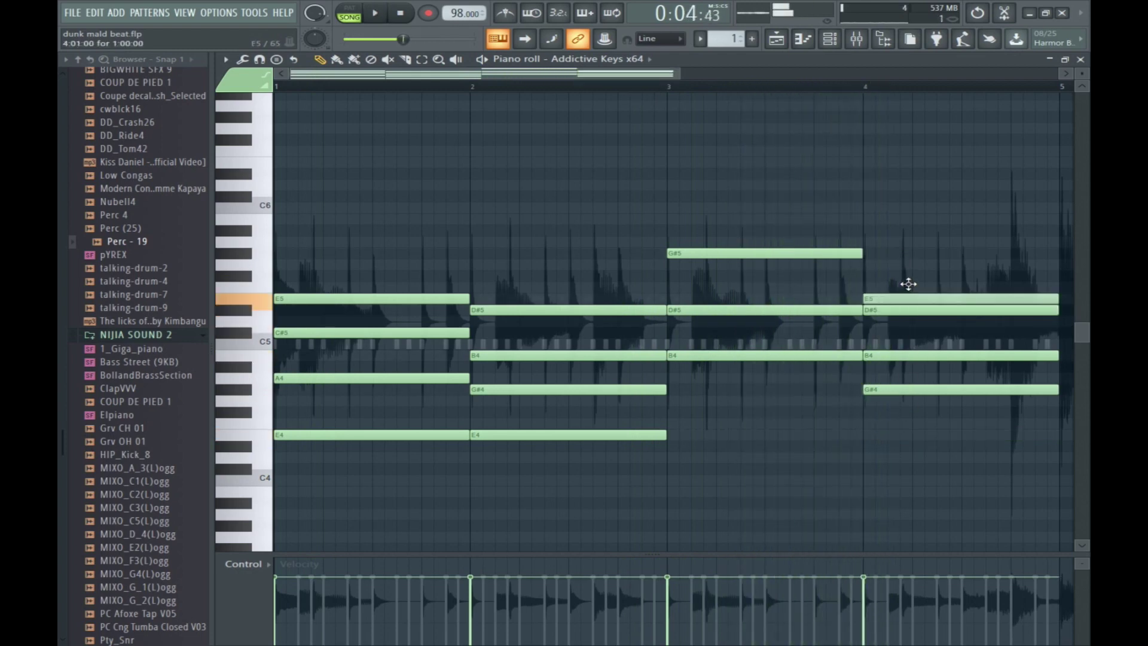
pyautogui.press('space')
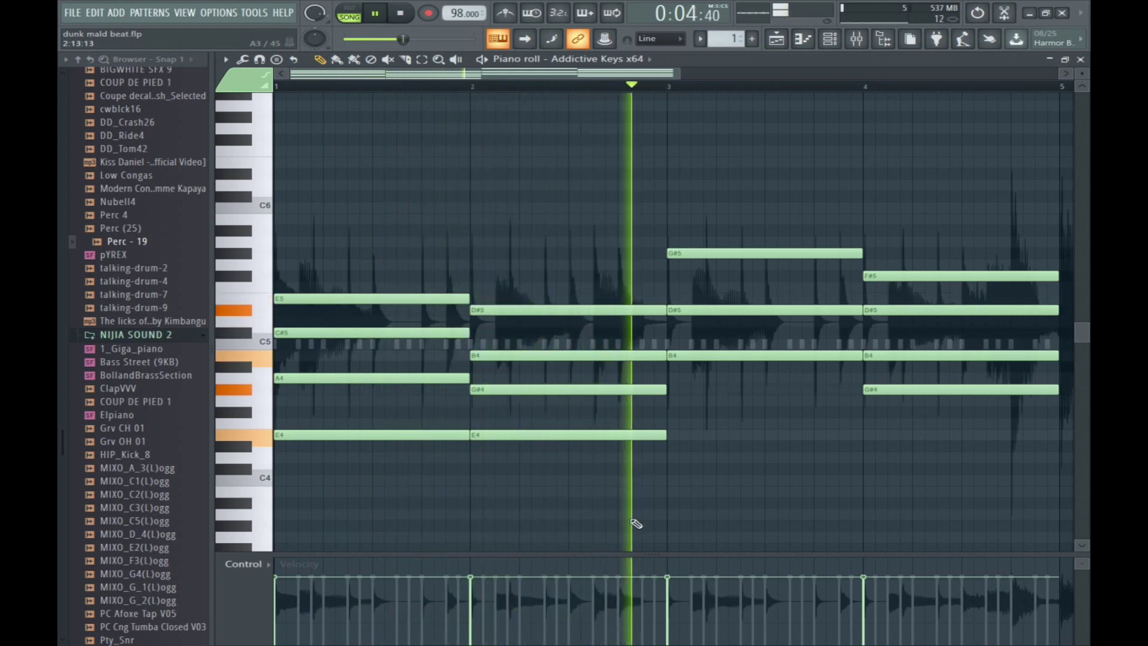
# Add a one-bar C#4 bass note under the bar 3 chord and a one-bar B3 under the bar 4 chord.
pyautogui.press('space')
pyautogui.moveTo(674, 448); pyautogui.dragTo(673, 466)
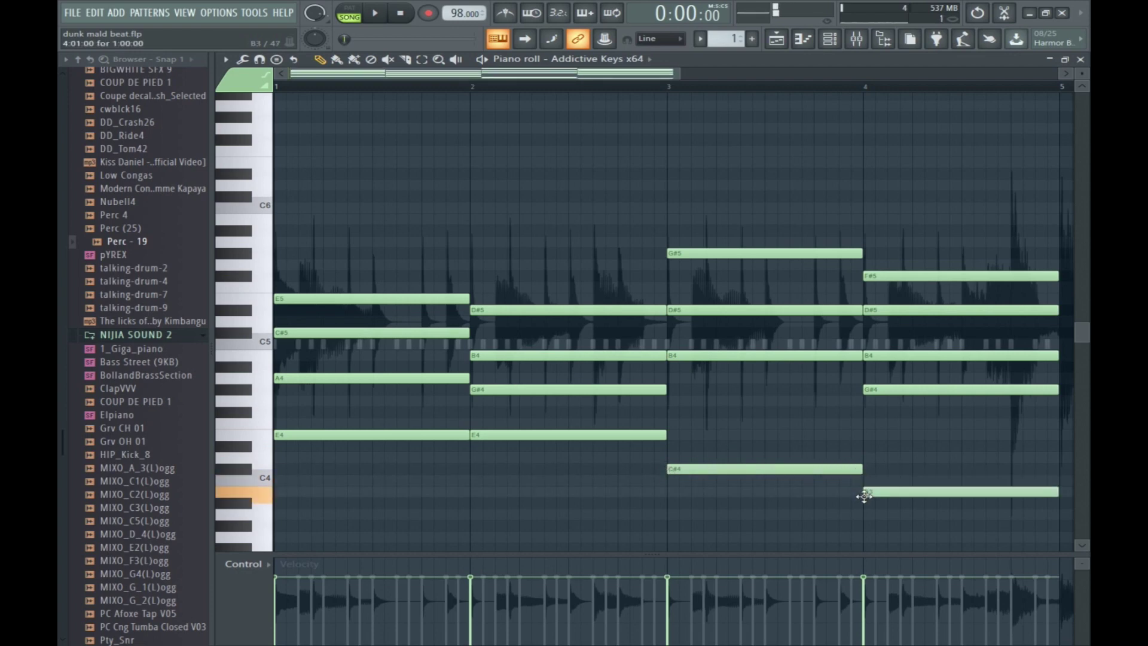
# Audition the progression and remove G#4 from the bar 4 chord, trying C#5 but keeping F#5, D#5, B4 and B3.
pyautogui.press('space')
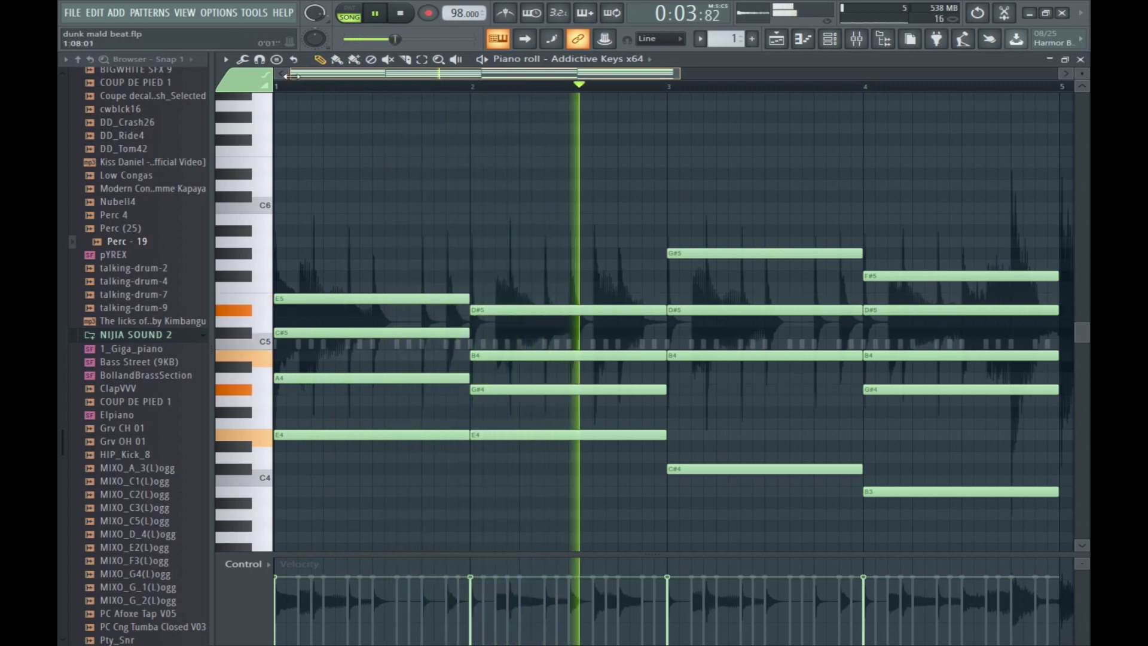
pyautogui.moveTo(287, 76); pyautogui.dragTo(376, 75)
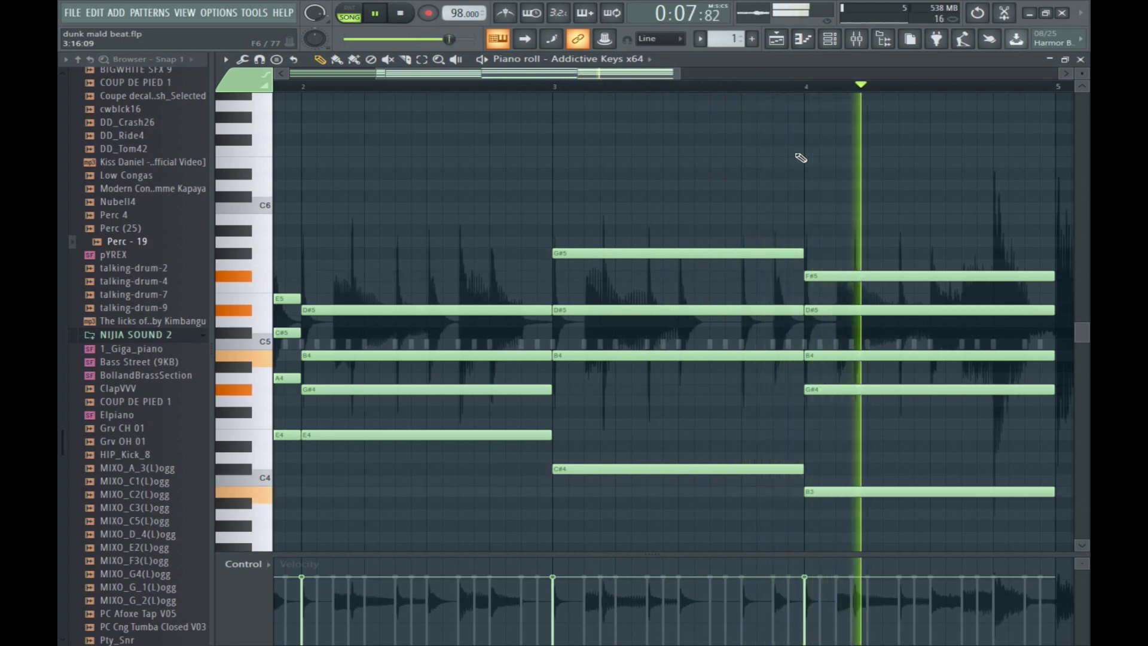
pyautogui.press('space')
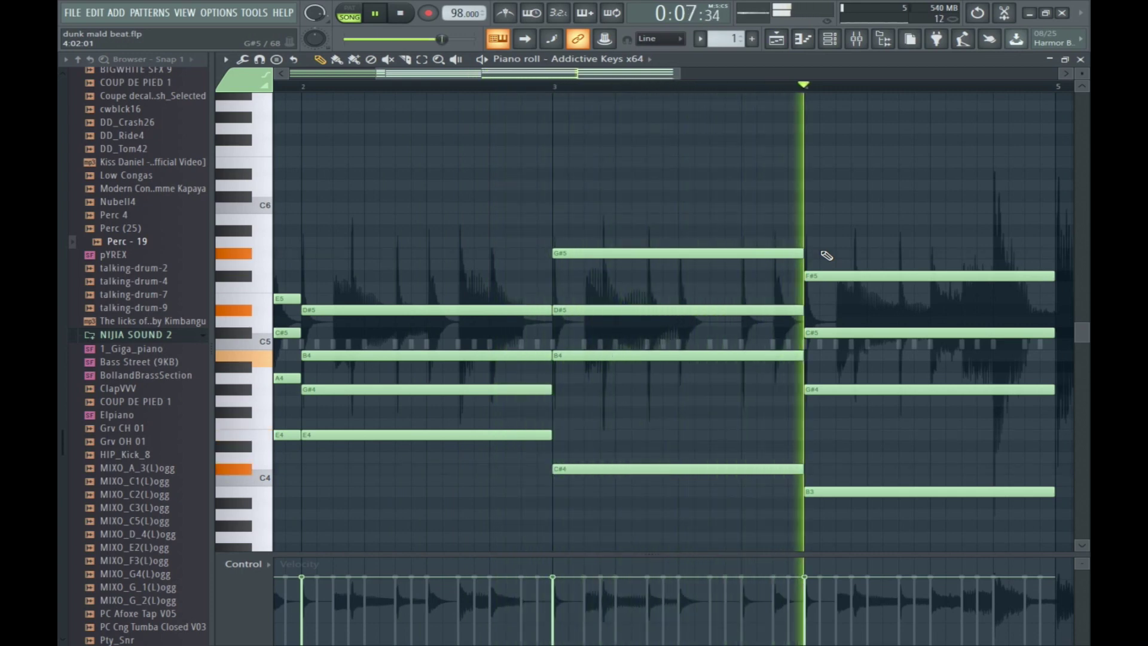
pyautogui.press('space')
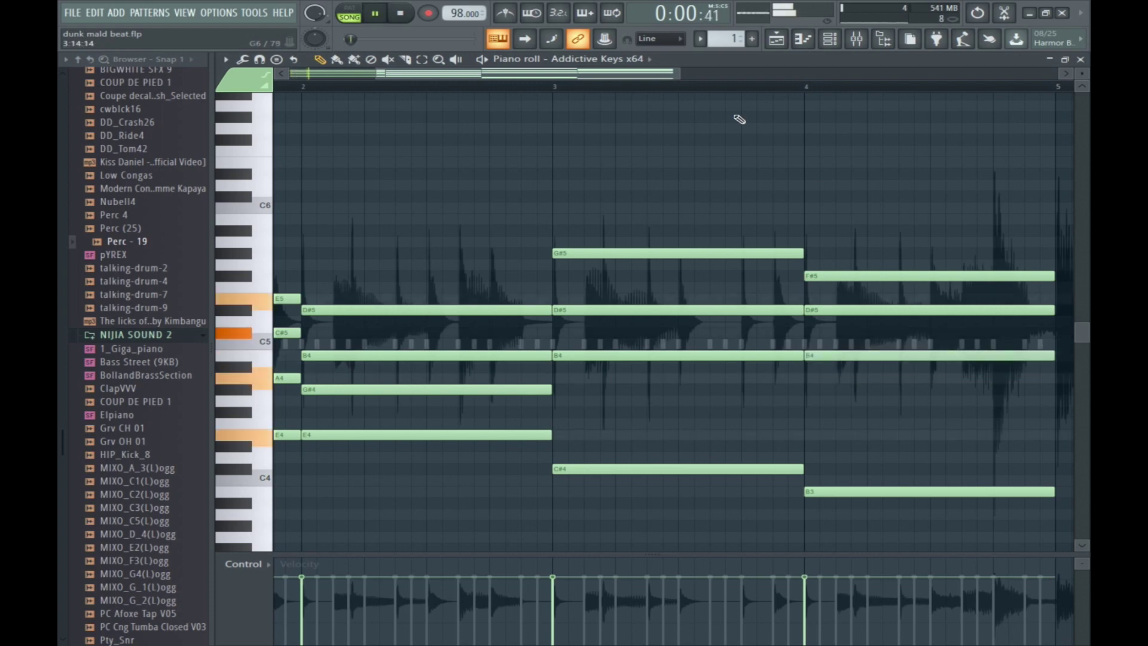
# Raise the bar 3 chord's D#5 note to E5, auditioning from bar 3 and trying an added F#4 before deleting it.
pyautogui.click(559, 88)
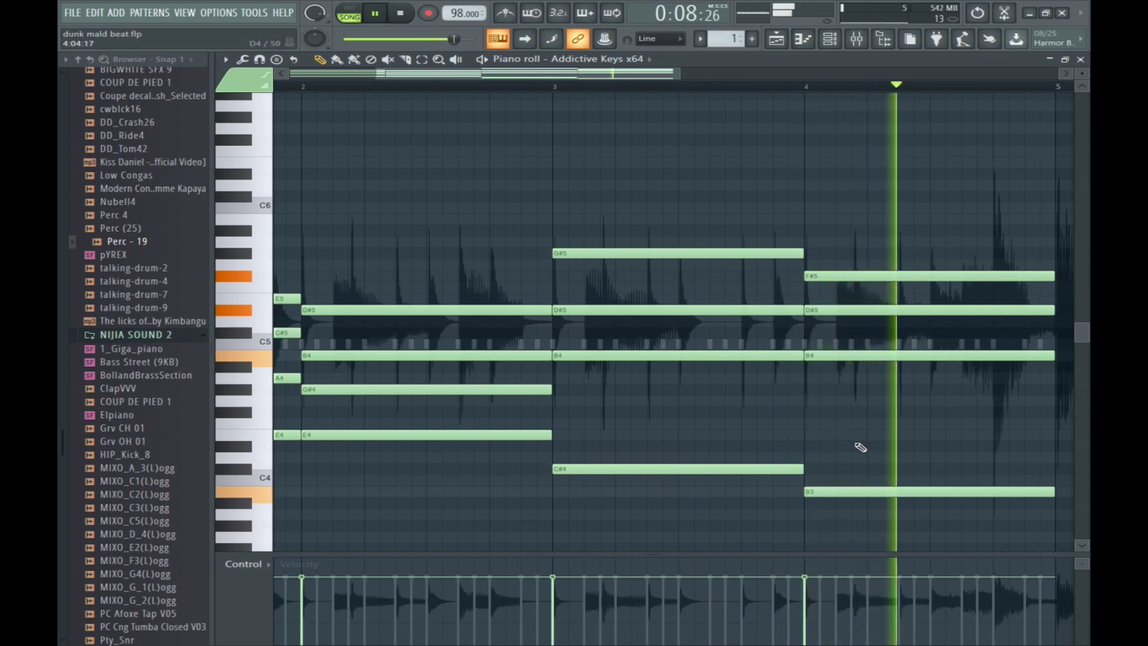
pyautogui.click(562, 413)
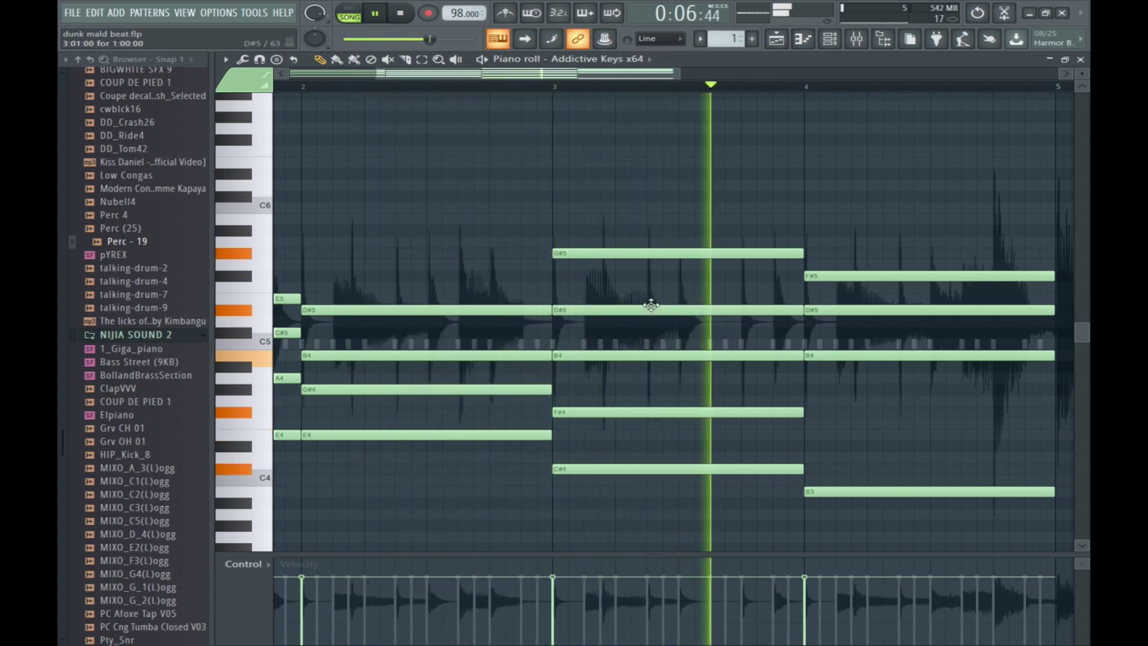
pyautogui.press('space')
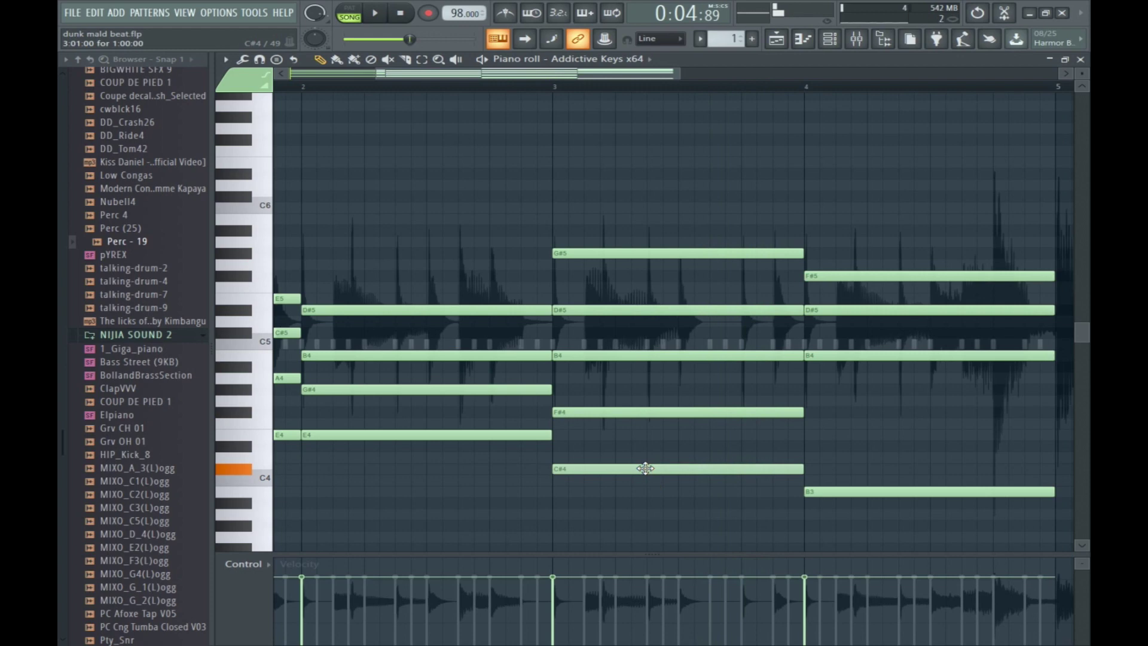
pyautogui.press('space')
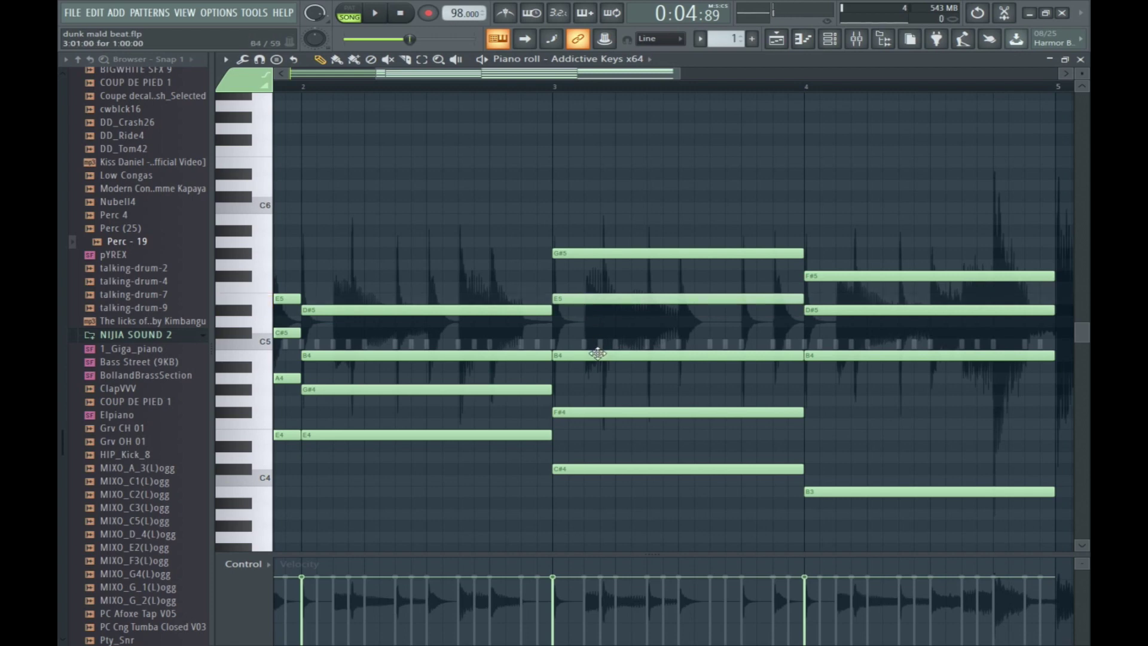
pyautogui.press('space')
pyautogui.press('space')
pyautogui.rightClick(622, 411)
pyautogui.press('space')
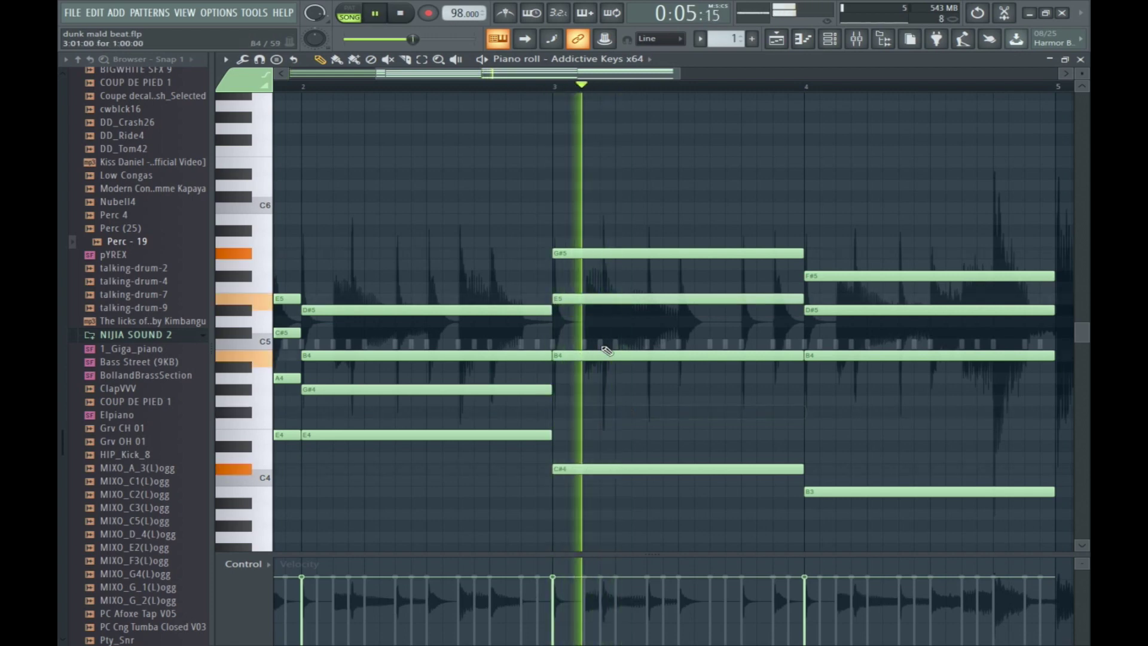
# Close the Addictive Keys piano roll and insert a DSK Saxophones instrument channel.
pyautogui.click(1080, 60)
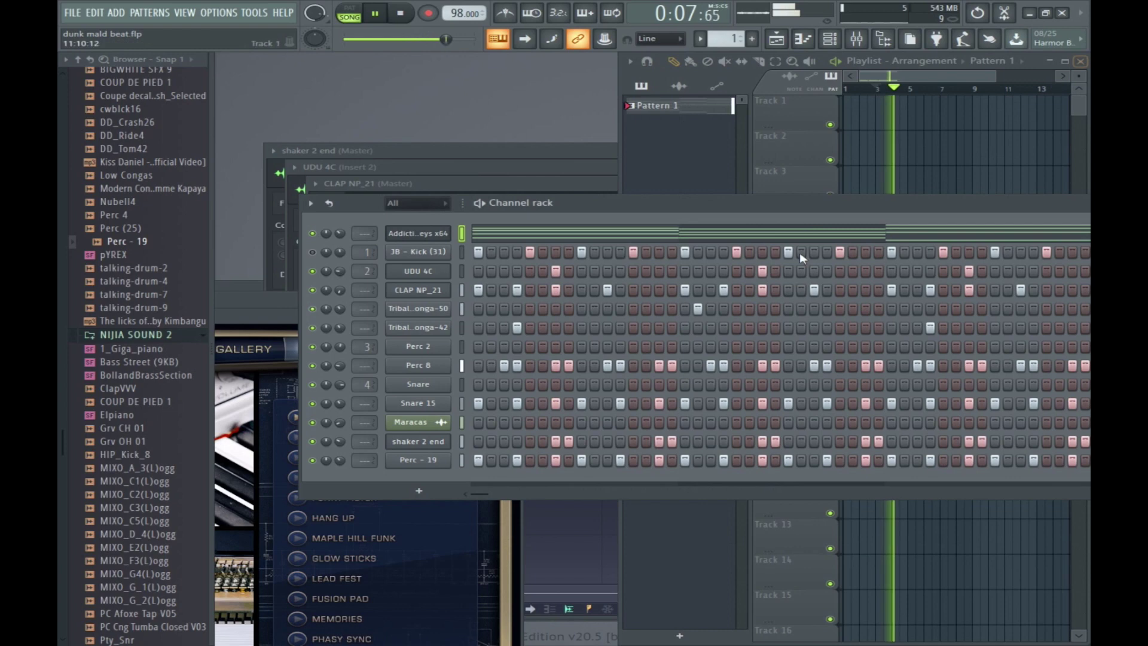
pyautogui.rightClick(405, 235)
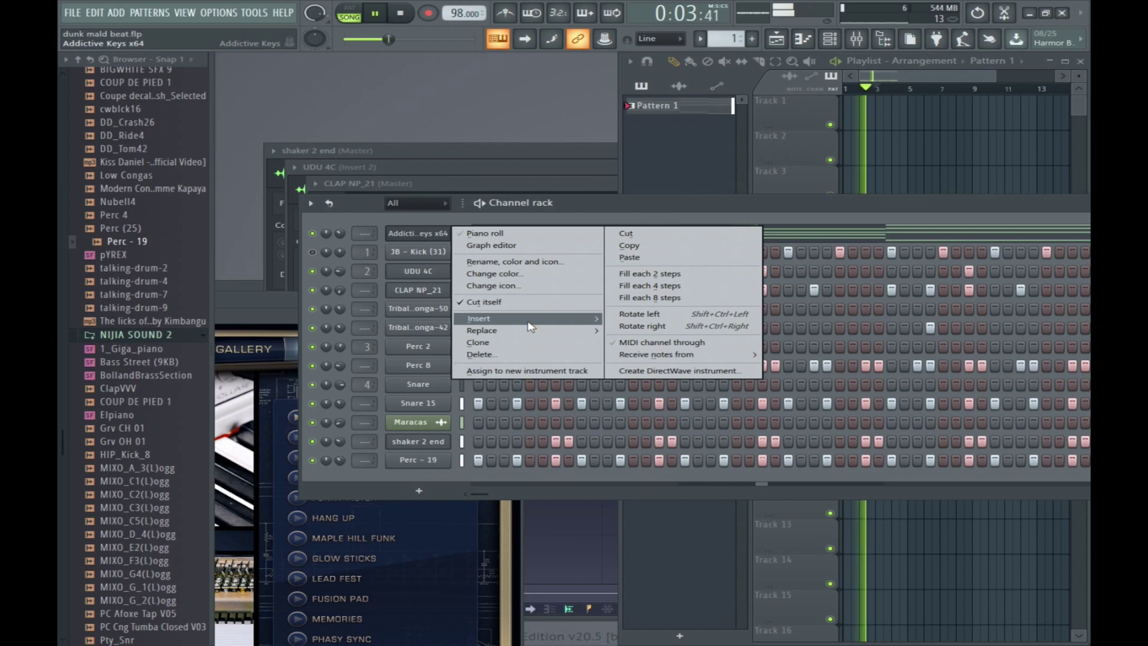
pyautogui.moveTo(531, 326)
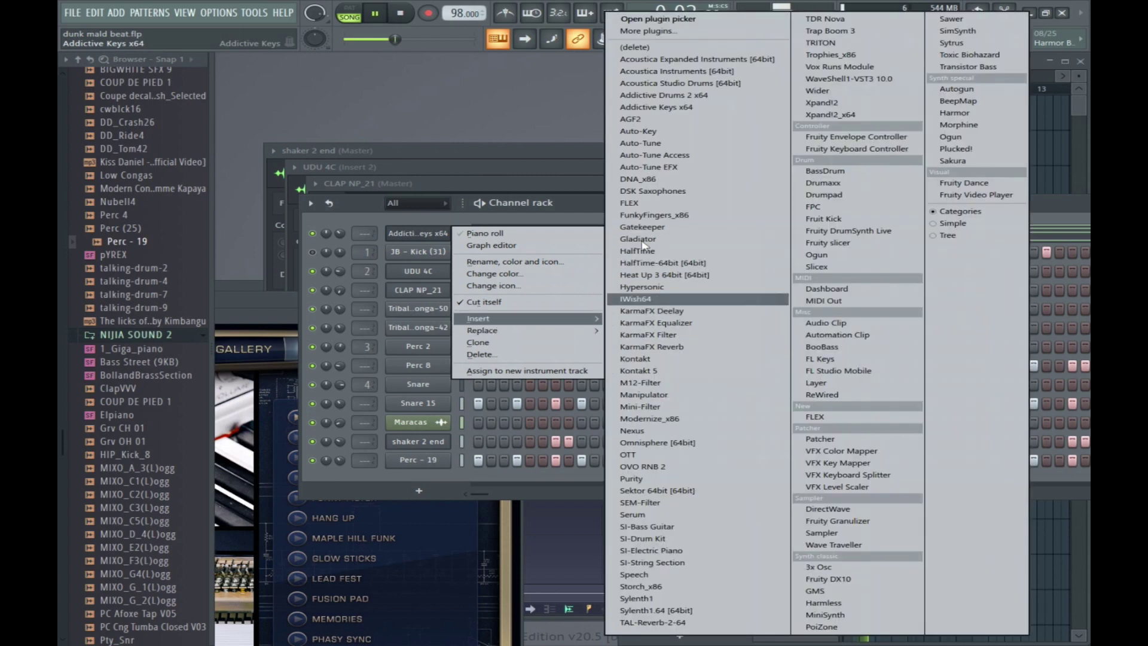
pyautogui.click(638, 194)
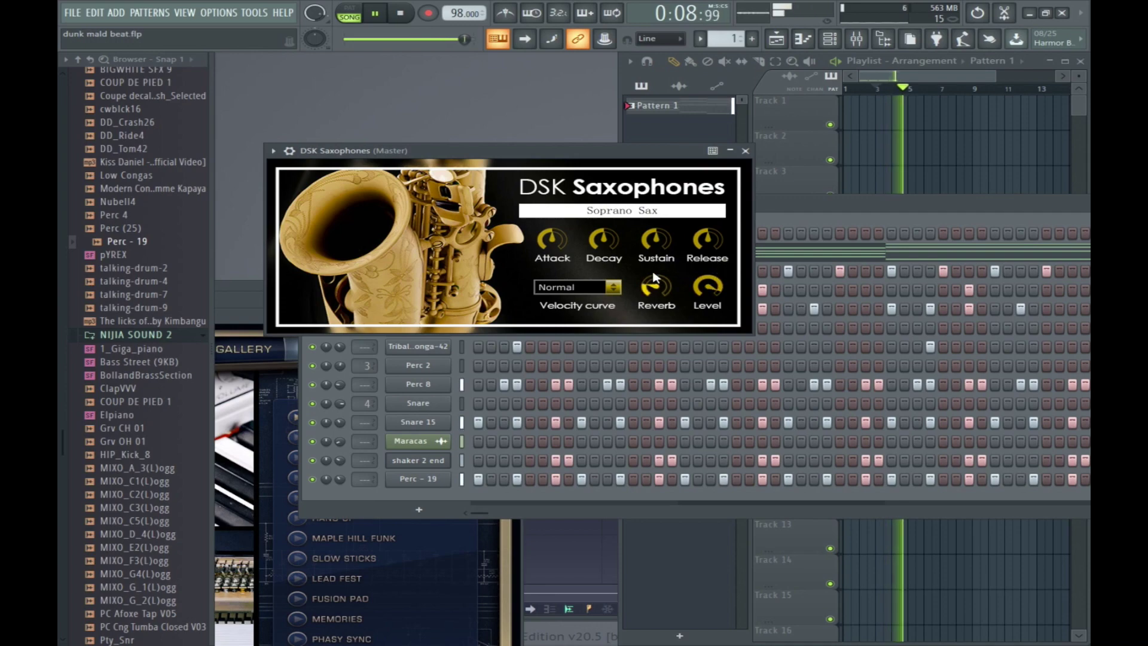
# Open the piano roll for the DSK Saxophones channel and play the beat over the ghosted piano chords.
pyautogui.click(761, 206)
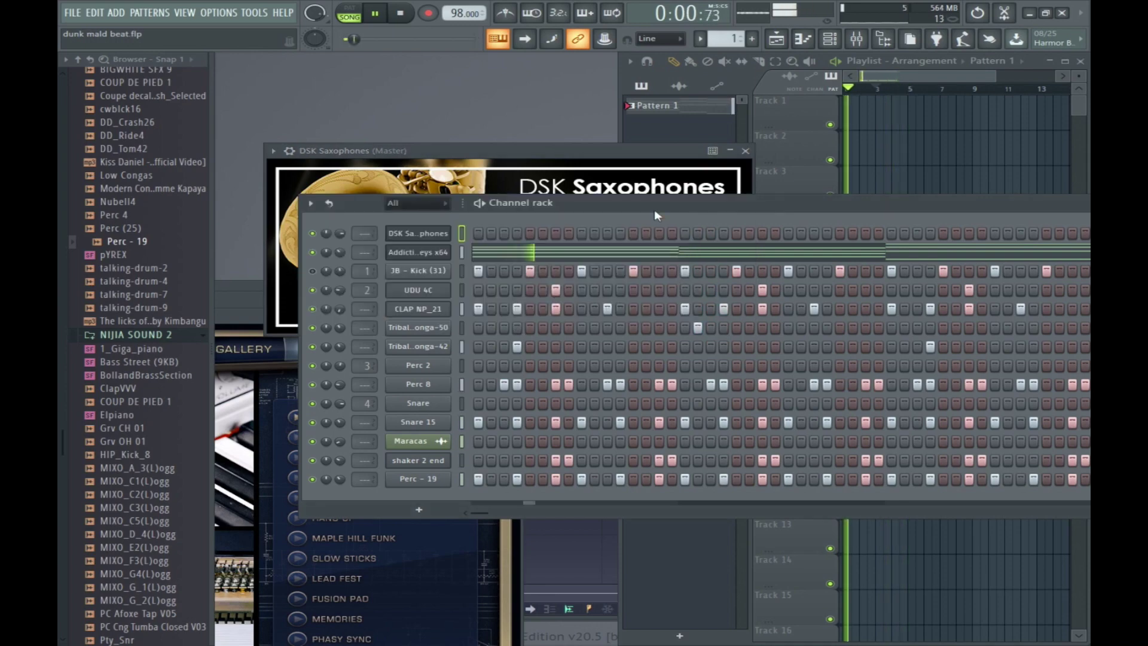
pyautogui.rightClick(407, 241)
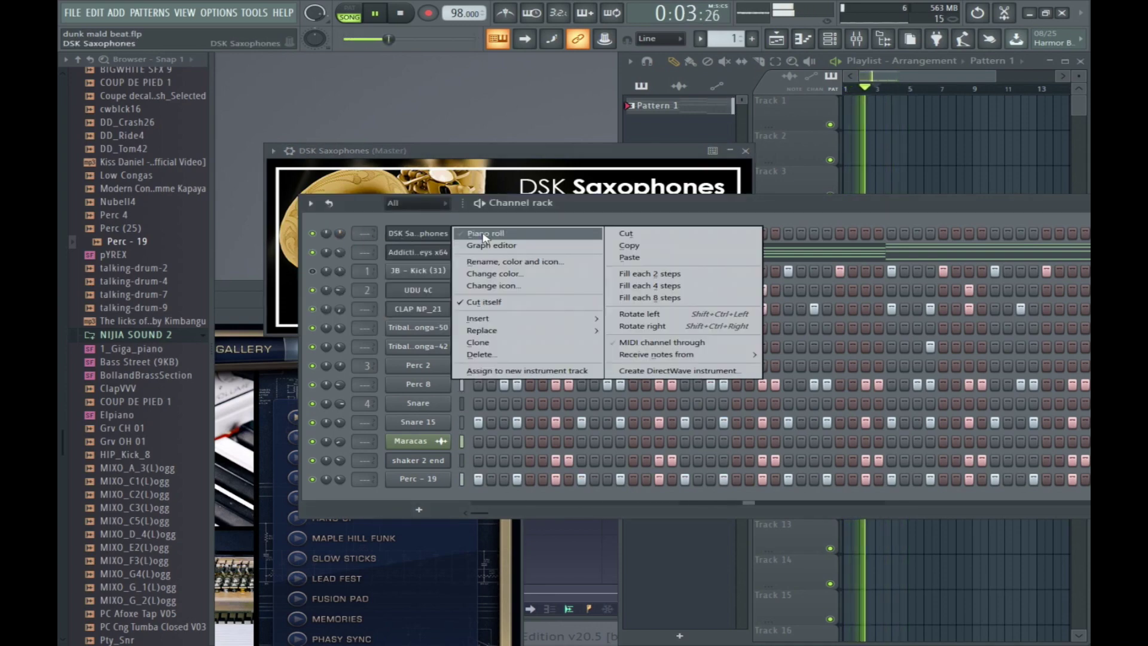
pyautogui.click(482, 235)
pyautogui.press('space')
pyautogui.press('space')
pyautogui.press('space')
pyautogui.press('space')
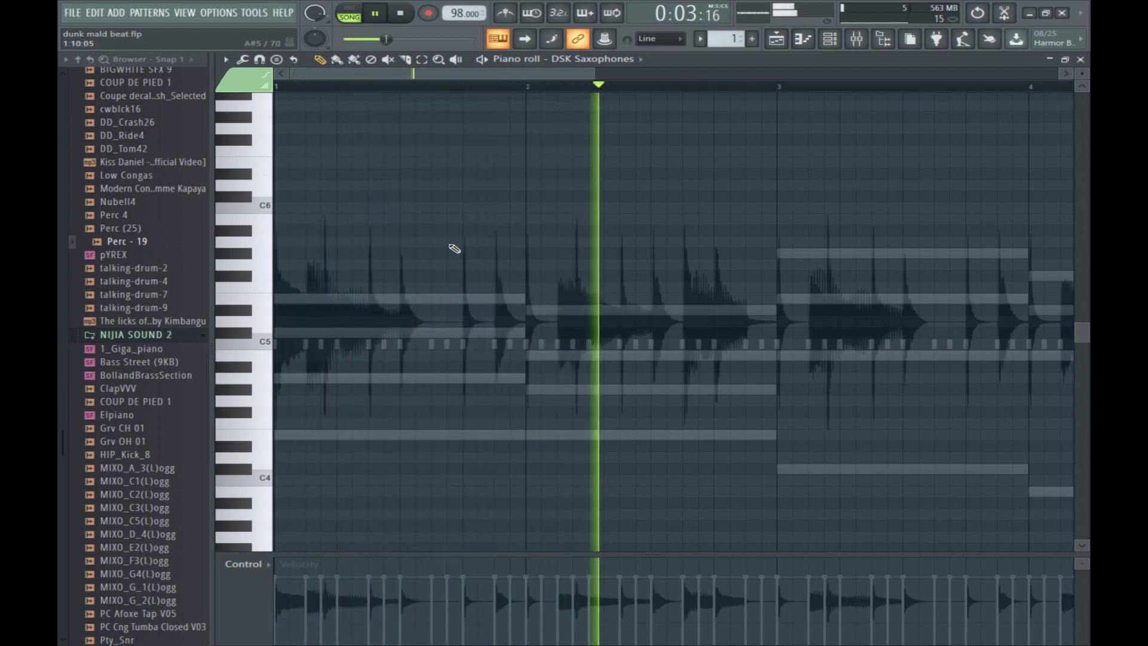
# Try a saxophone phrase of short C#5, B4, C#5, G#4 and F#4 notes in the second half of bar 2.
pyautogui.press('space')
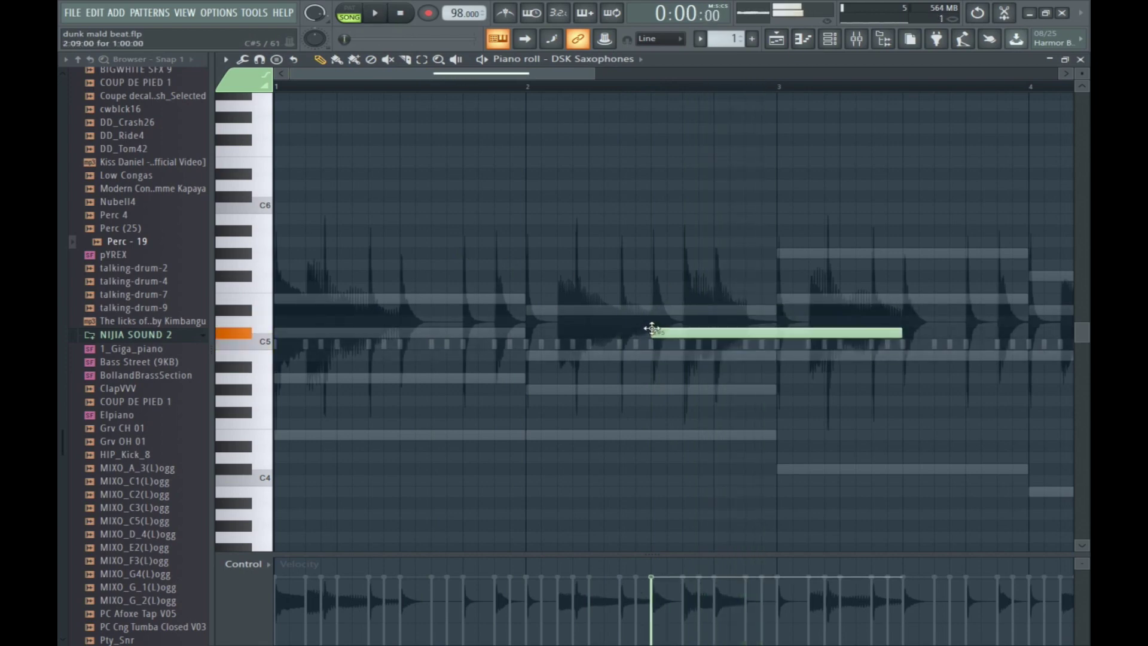
pyautogui.press('space')
pyautogui.moveTo(900, 333); pyautogui.dragTo(673, 338)
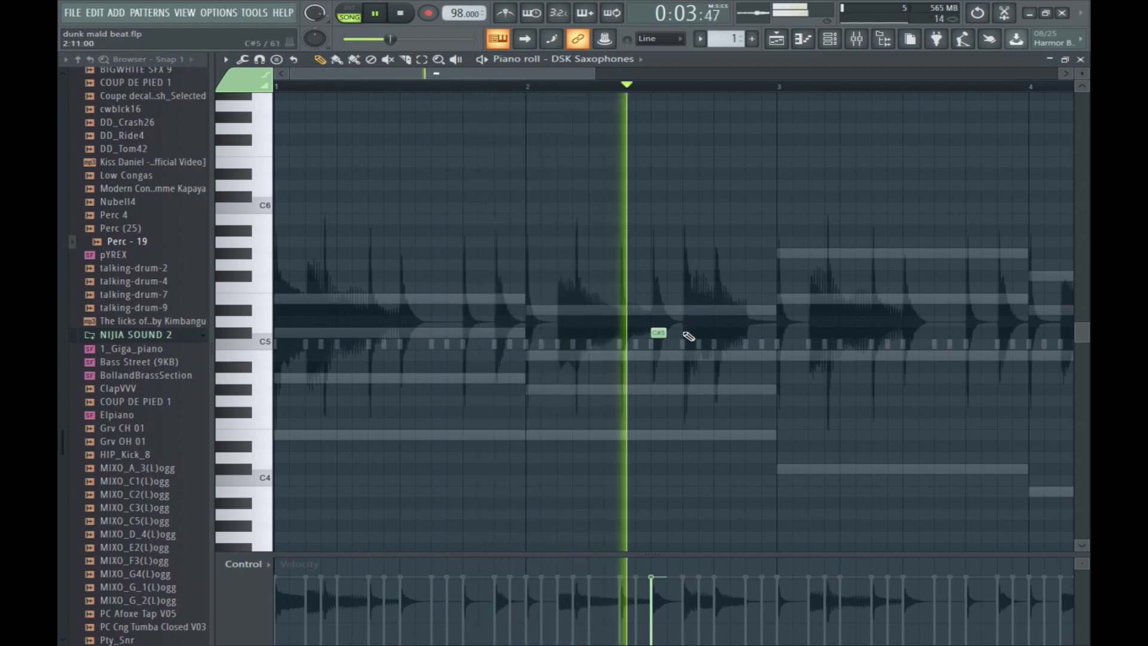
pyautogui.press('space')
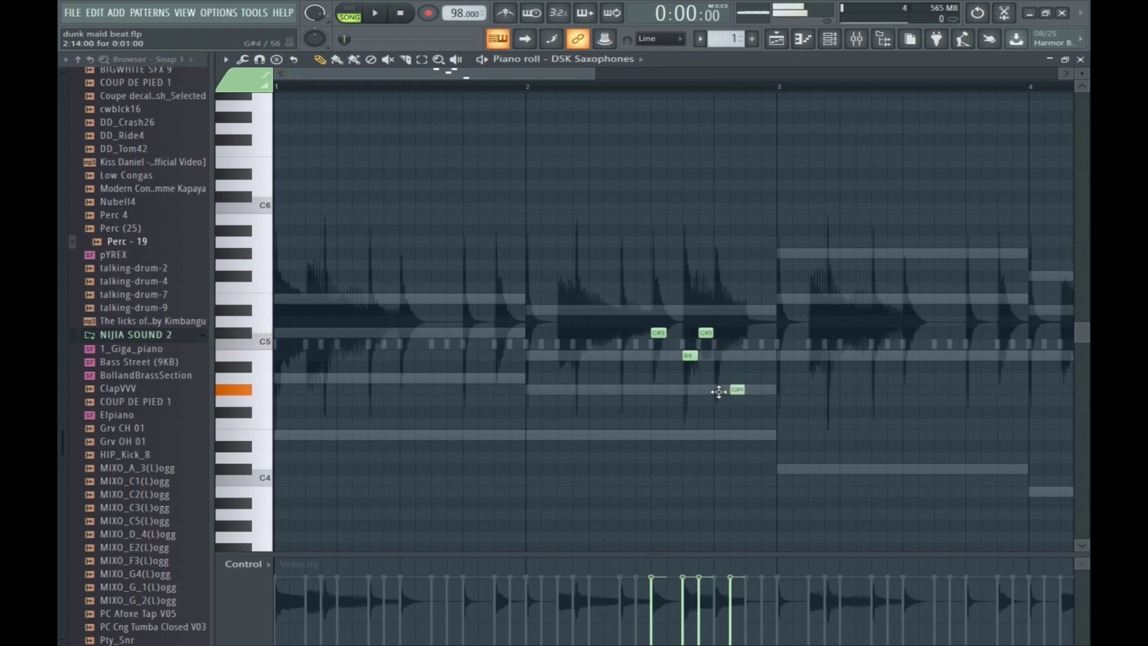
pyautogui.press('space')
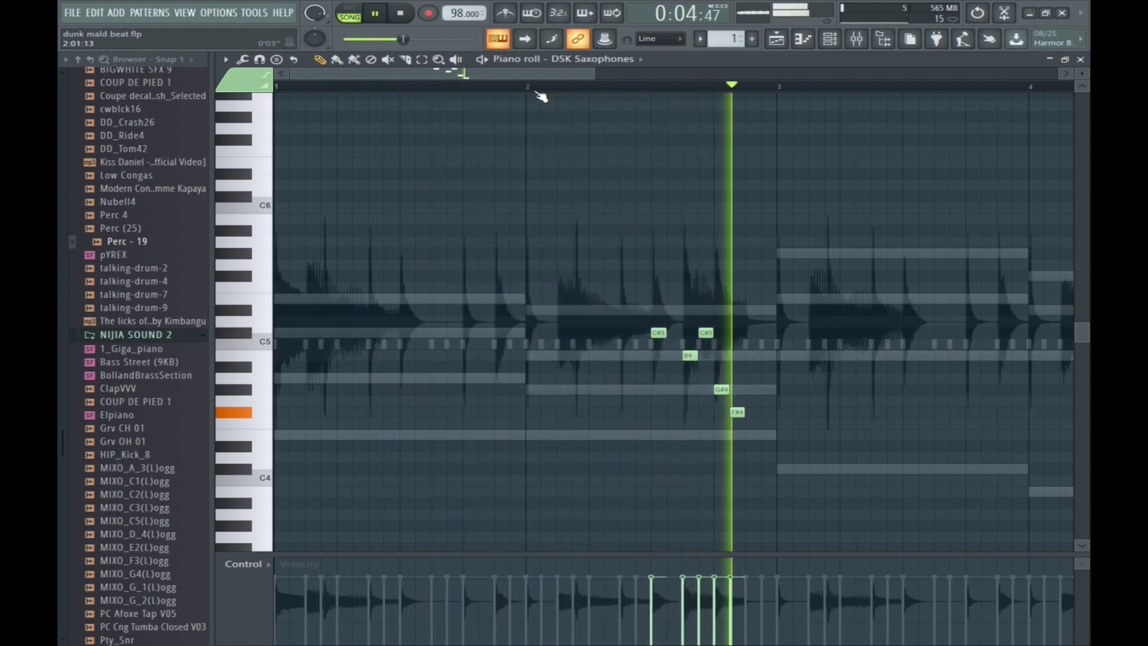
pyautogui.click(660, 87)
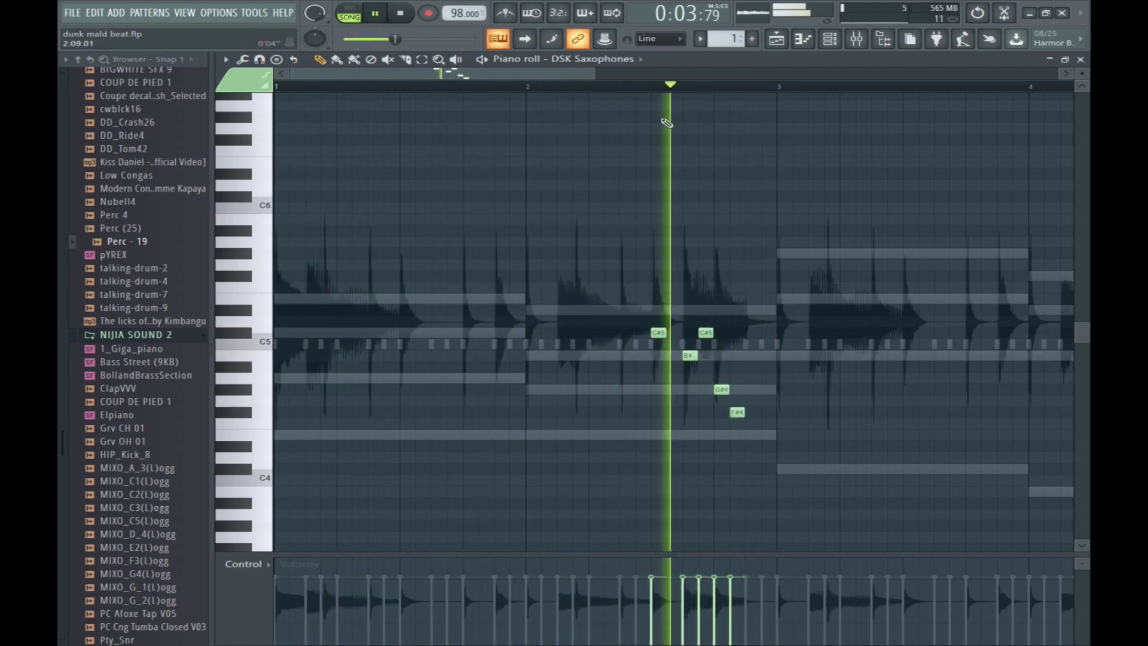
# Shift the phrase's last four notes one step later, raise the whole phrase an octave and audition it.
pyautogui.moveTo(690, 357); pyautogui.dragTo(722, 332)
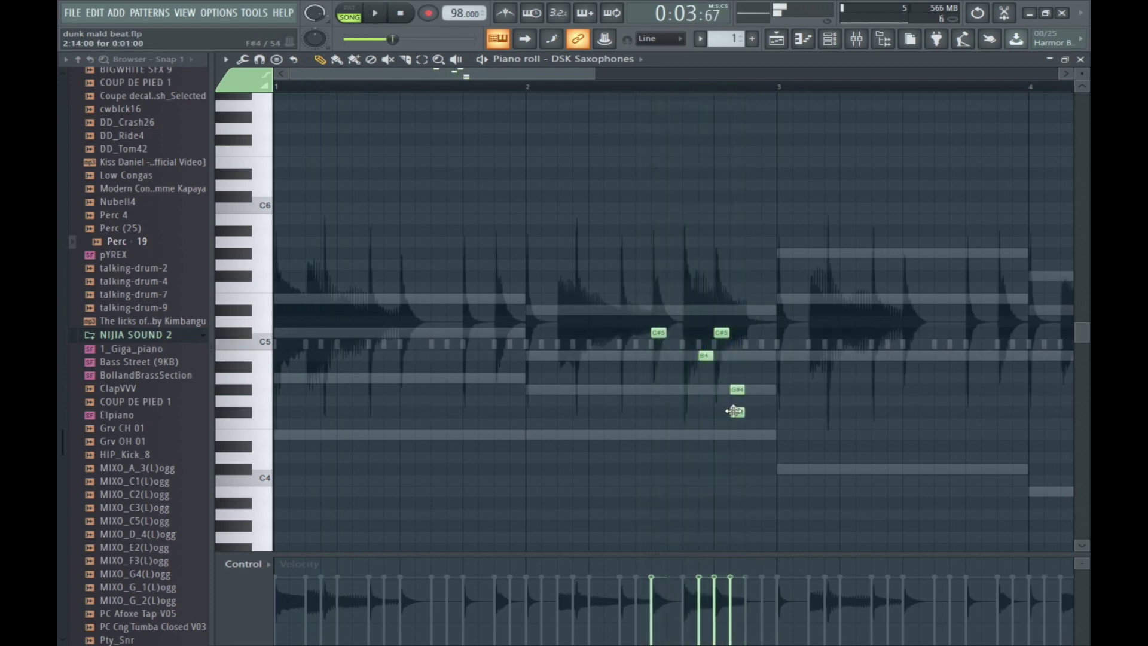
pyautogui.press('space')
pyautogui.press('space')
pyautogui.hotkey('ctrl', 'Up')
pyautogui.press('space')
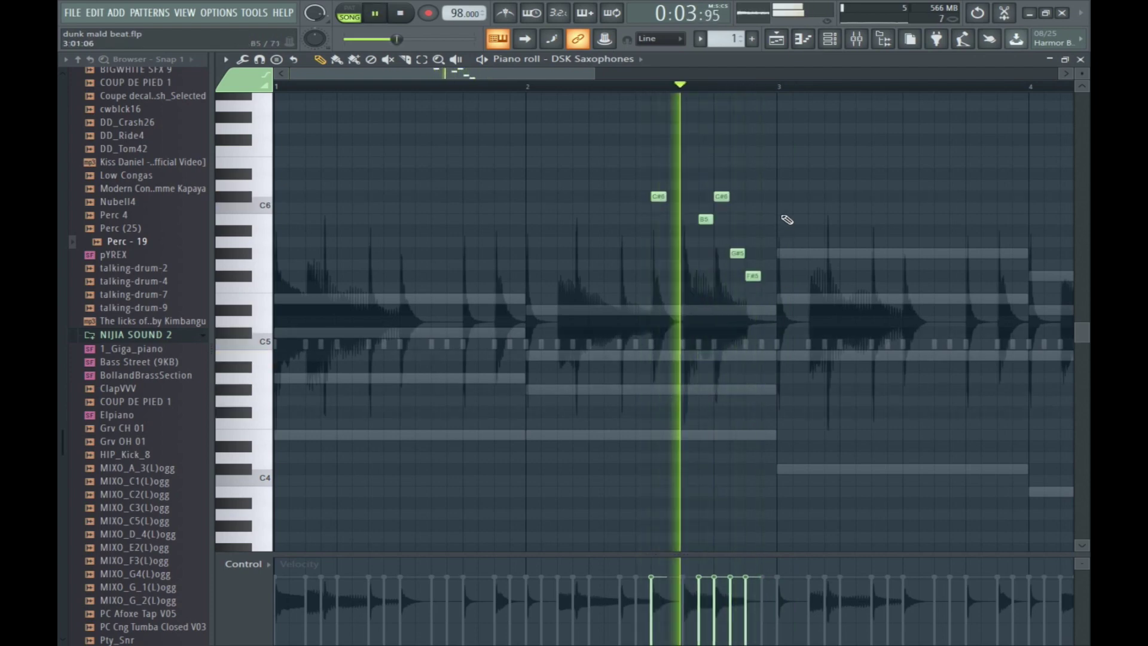
pyautogui.press('space')
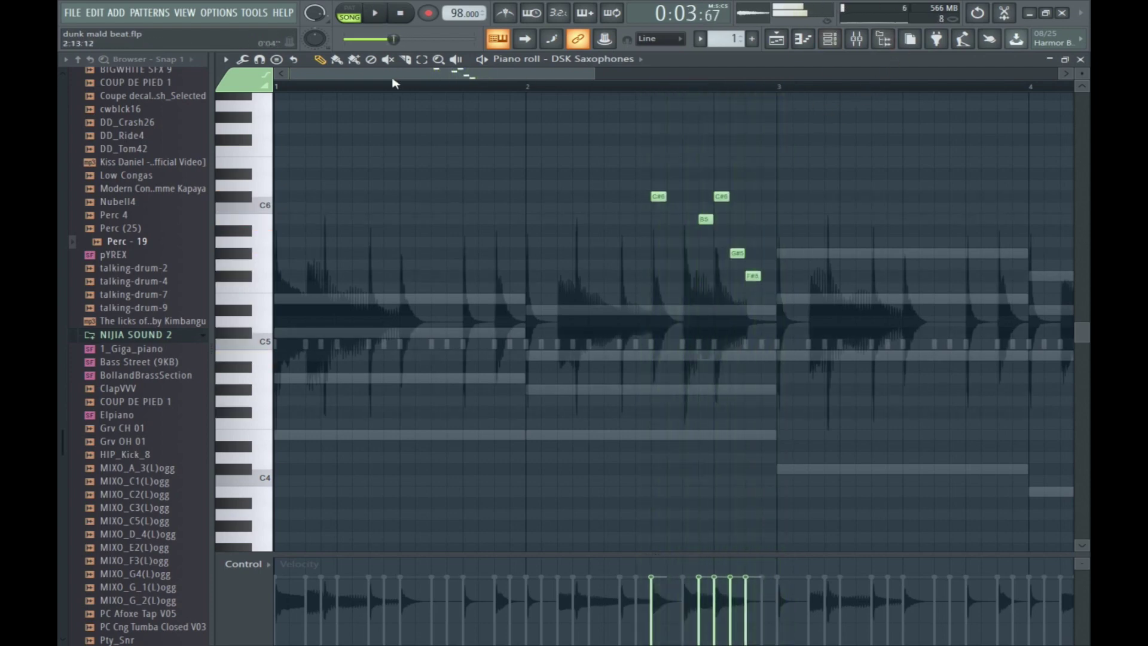
pyautogui.press('space')
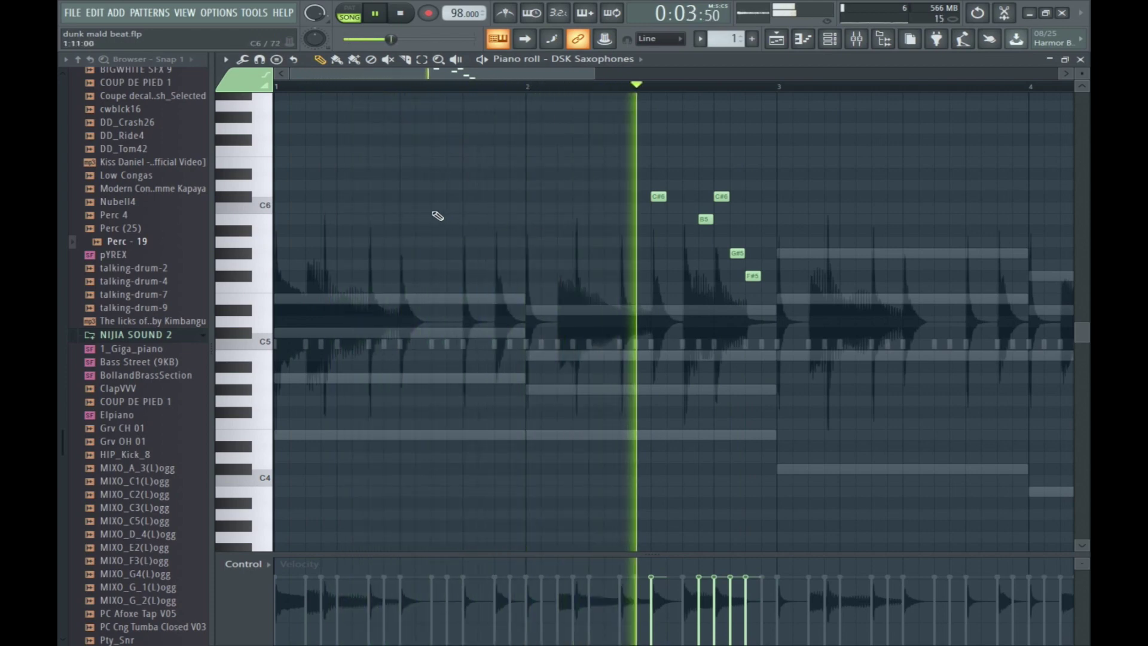
# Delete the saxophone phrase's notes from bar 2.
pyautogui.rightClick(720, 196)
pyautogui.rightClick(706, 219)
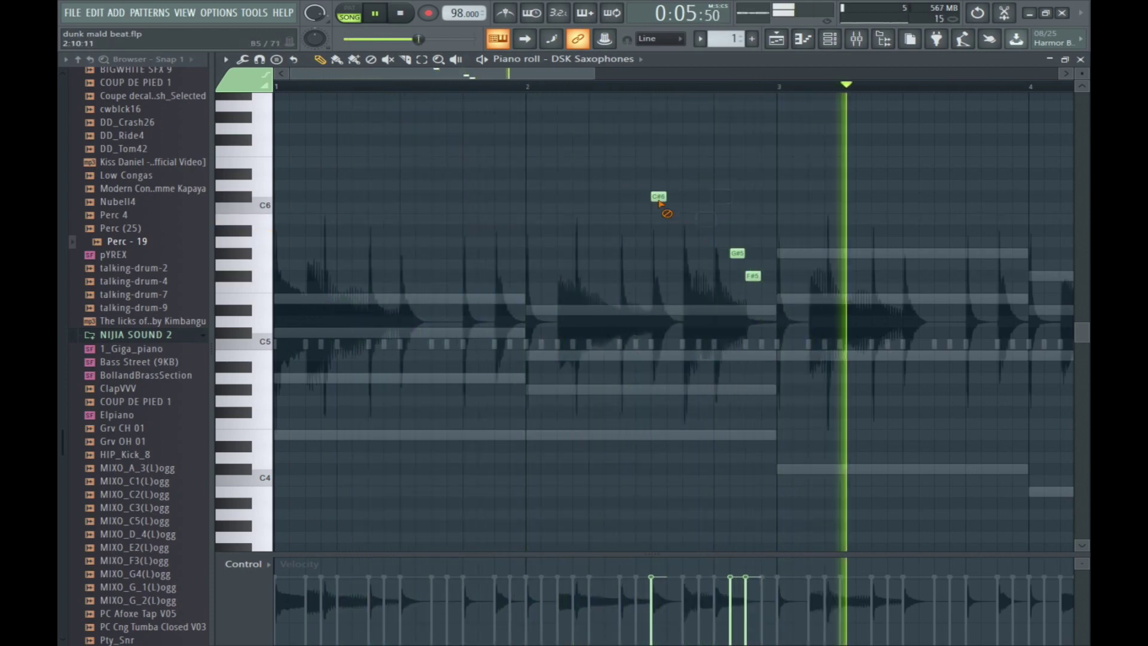
pyautogui.rightClick(752, 276)
pyautogui.rightClick(737, 252)
# Write a bar 1 saxophone melody of short C#5, G#5, G#5, F#5, D#5, E5 and D#5 notes, ending on C#5 at bar 2.
pyautogui.press('space')
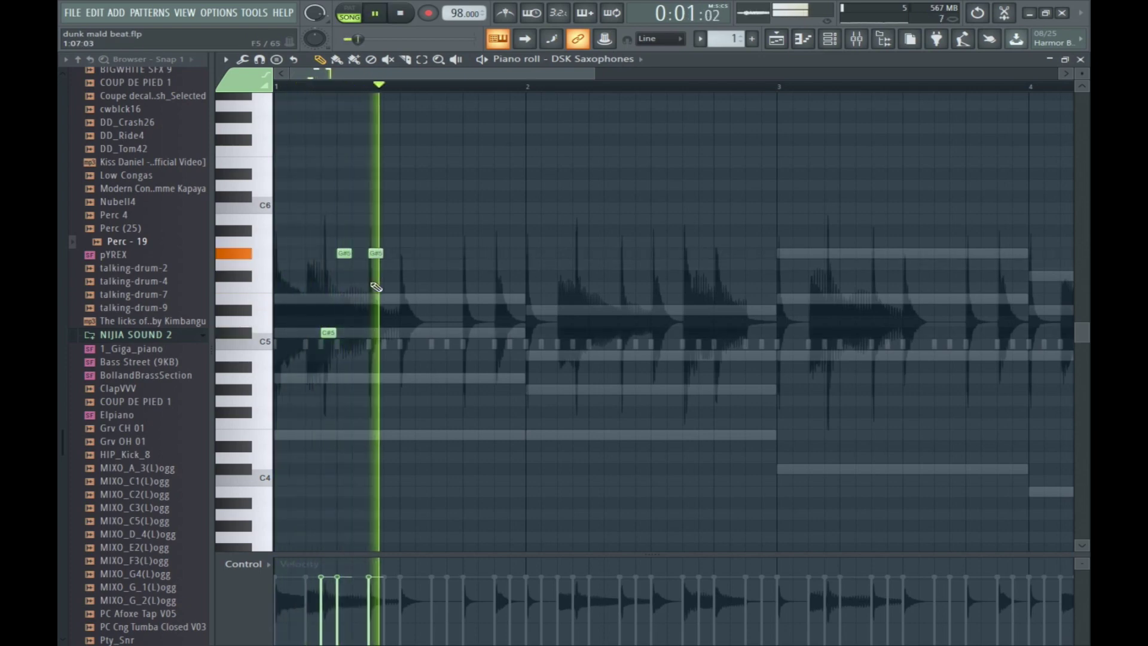
pyautogui.press('space')
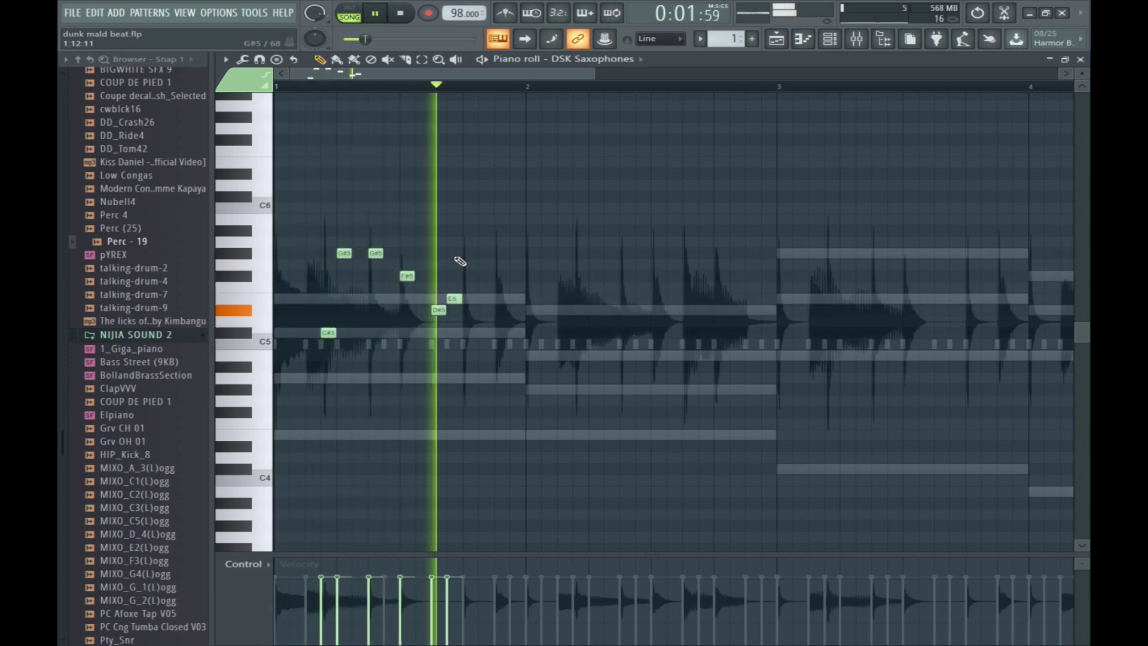
pyautogui.moveTo(454, 299)
pyautogui.mouseDown()
pyautogui.moveTo(481, 297)
pyautogui.moveTo(462, 297)
pyautogui.mouseUp()
pyautogui.press('space')
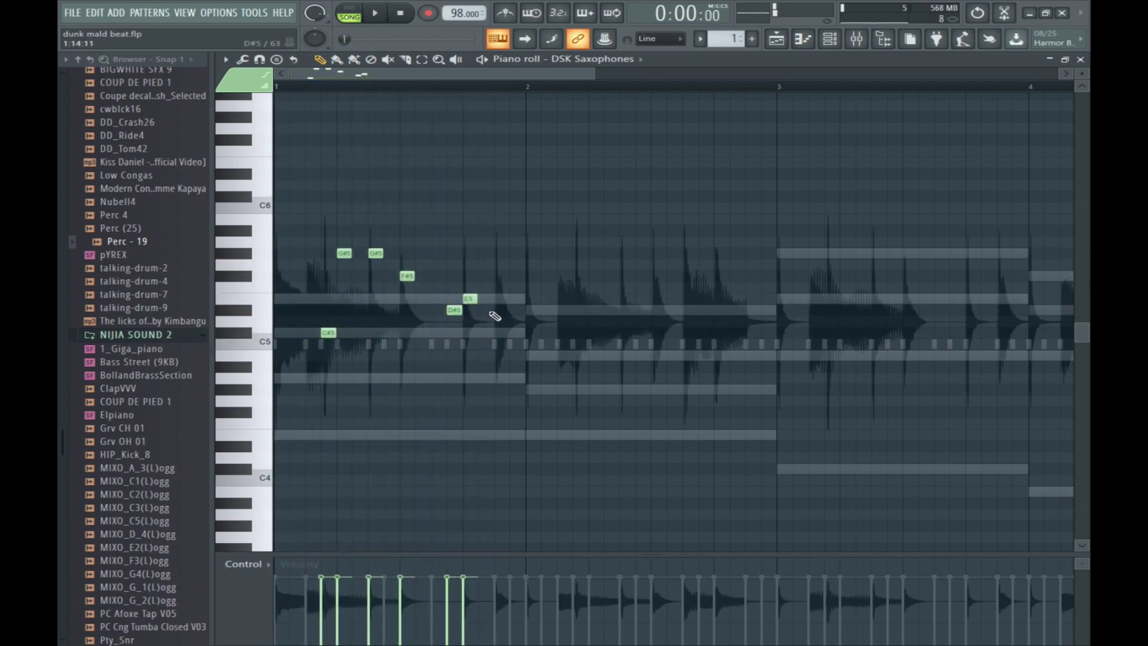
pyautogui.press('space')
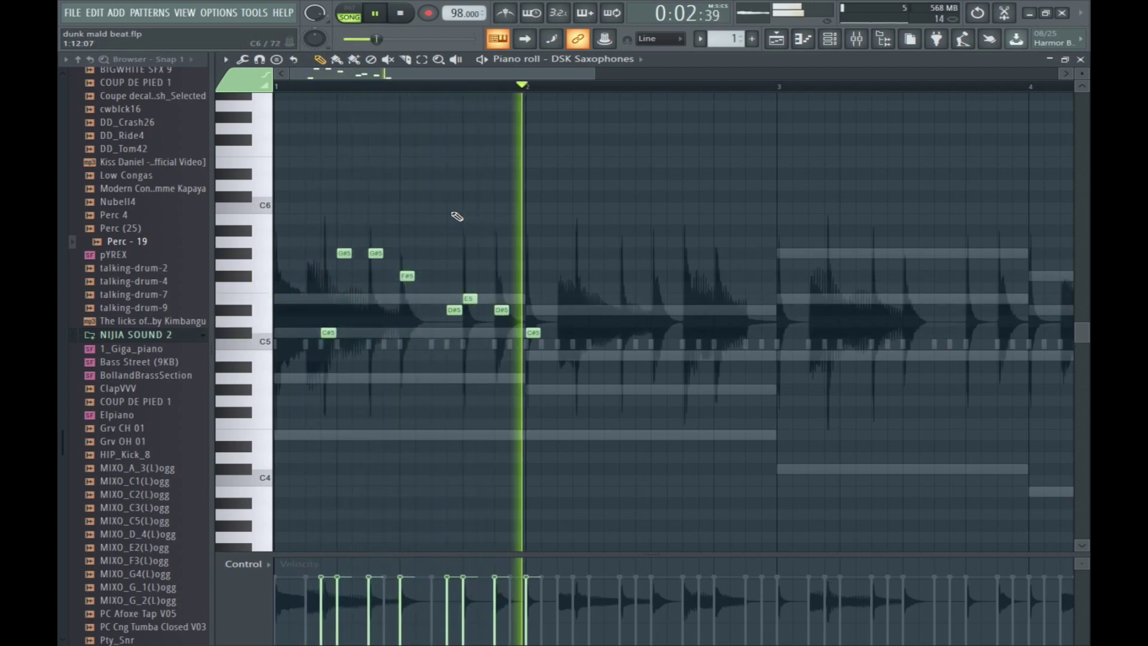
# Continue the saxophone melody in late bar 2 with C#5, B4, C#5, B4 and G#4, adding a one-beat F#4 at bar 3.
pyautogui.scroll(3, 536, 218)
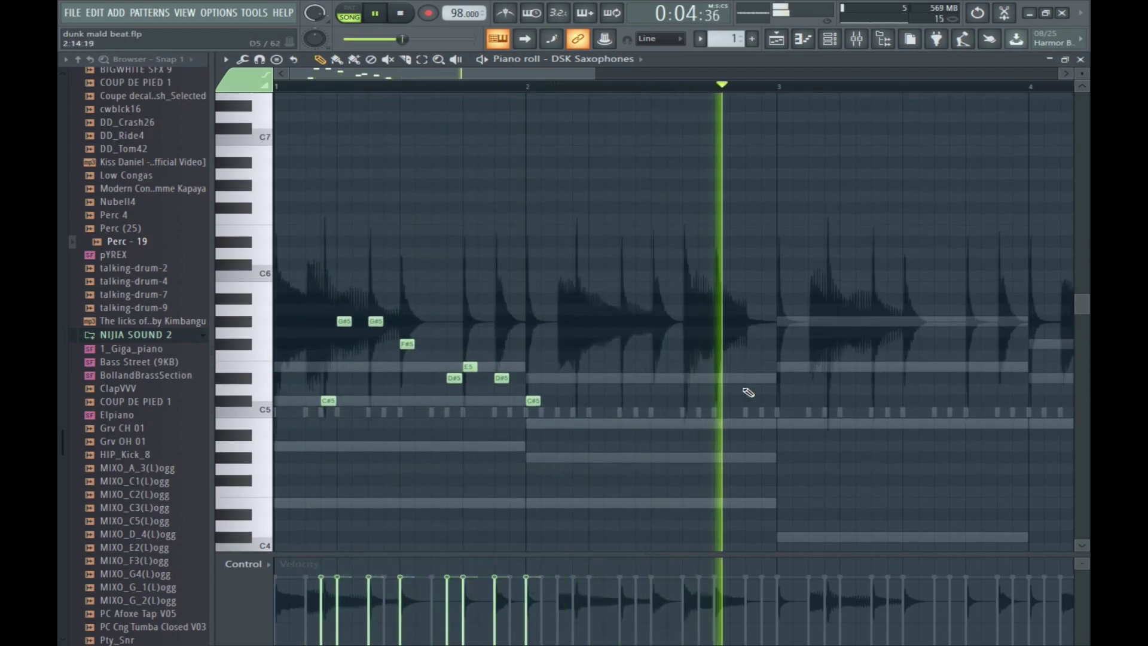
pyautogui.press('space')
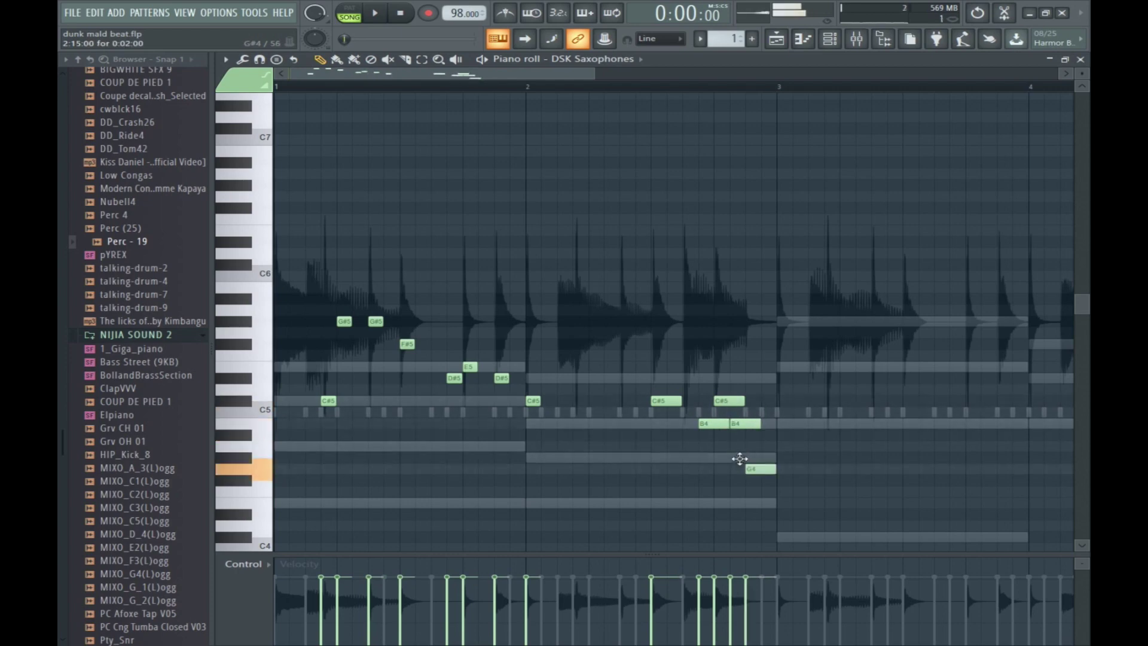
pyautogui.press('space')
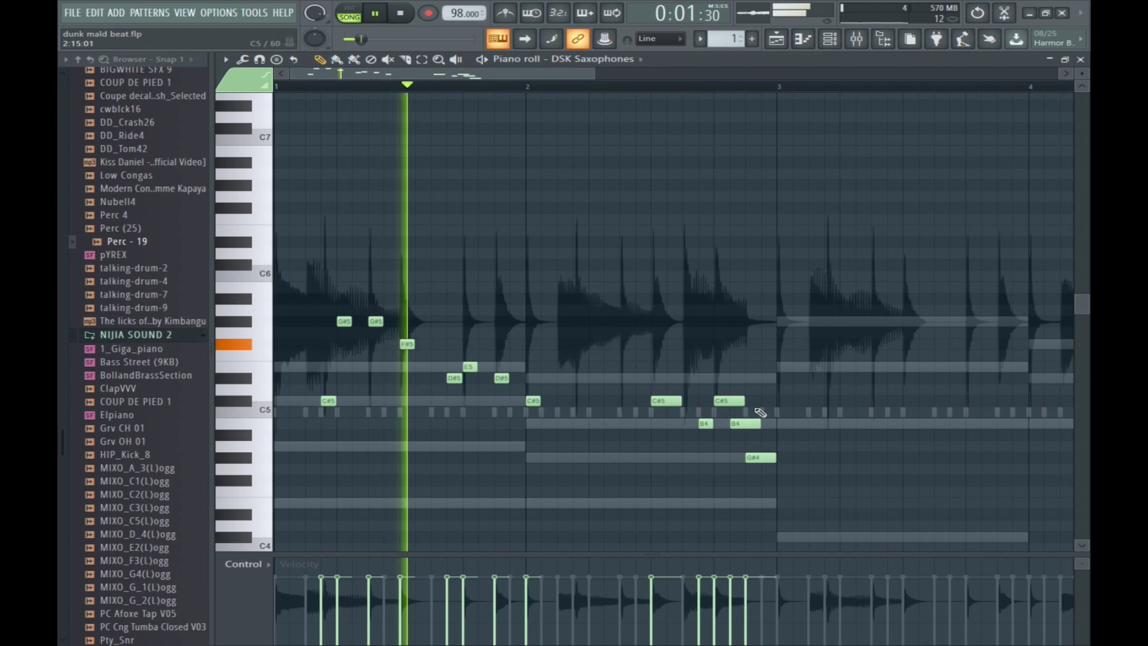
pyautogui.moveTo(739, 400); pyautogui.dragTo(742, 424)
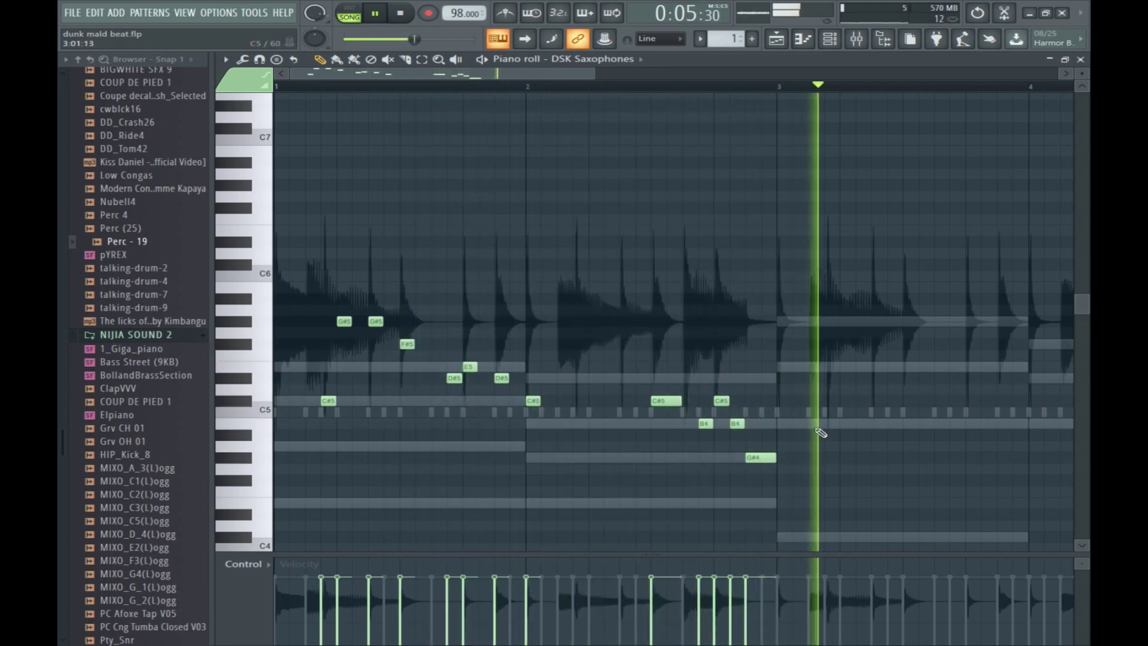
pyautogui.press('space')
pyautogui.press('space')
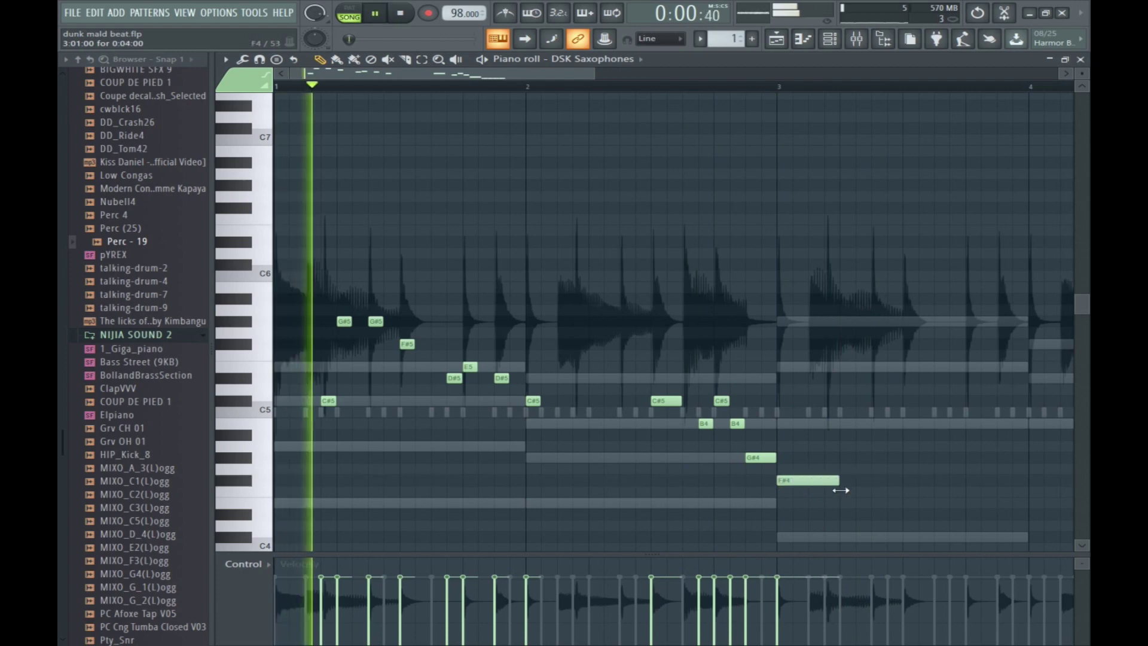
pyautogui.scroll(3, 820, 484)
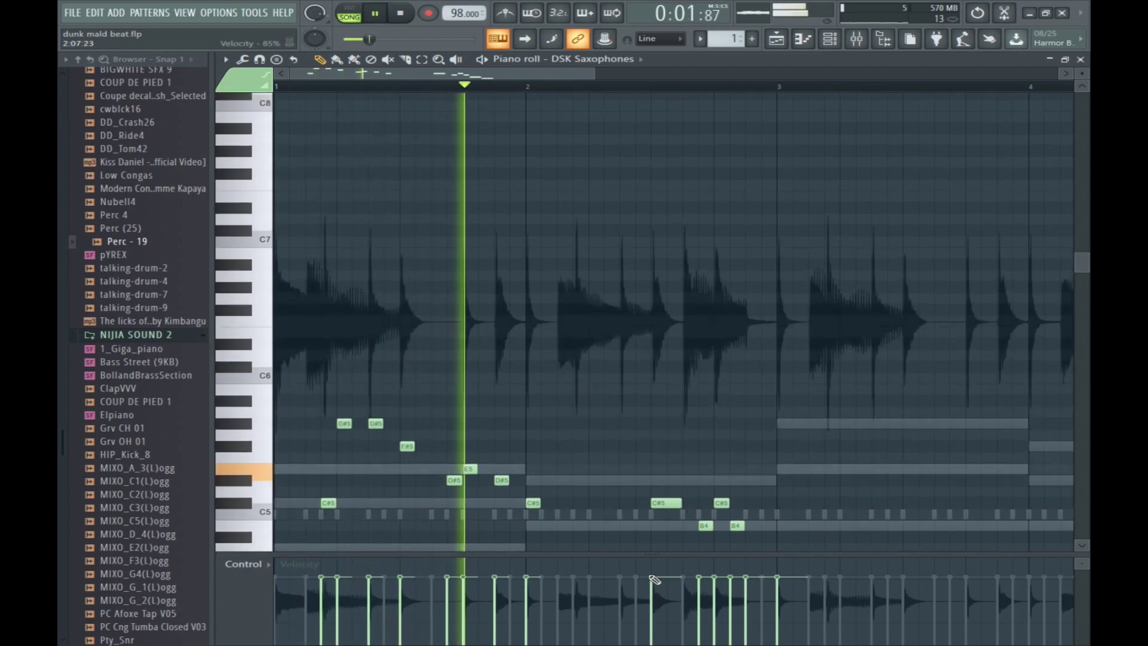
pyautogui.click(637, 526)
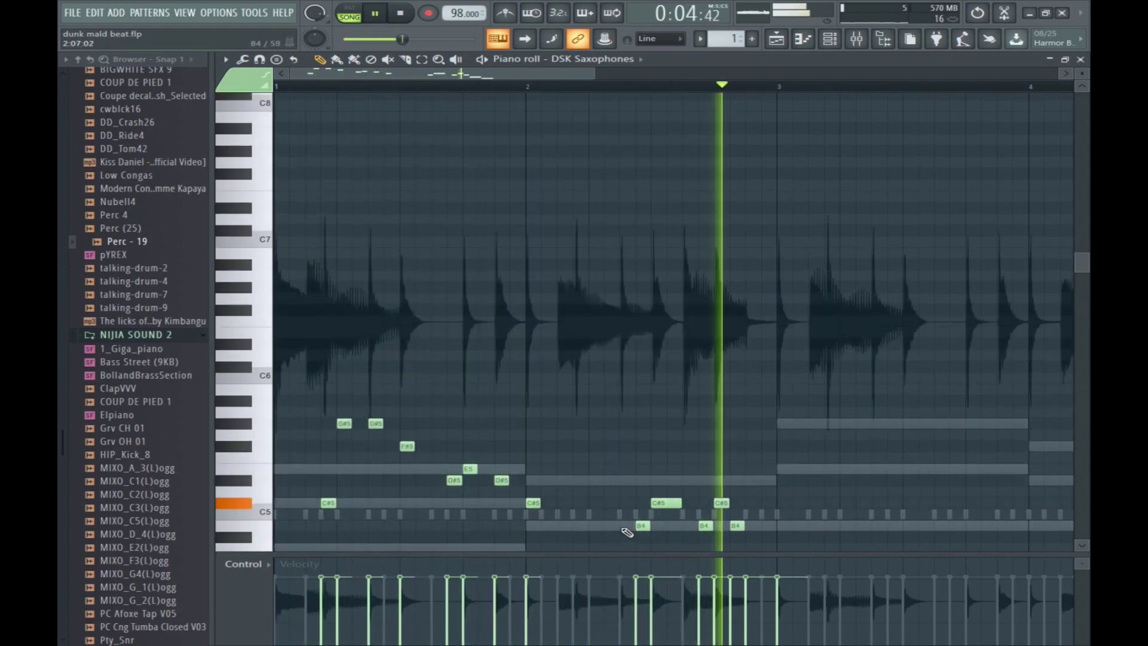
pyautogui.press('space')
pyautogui.rightClick(640, 526)
pyautogui.press('space')
# Lengthen the late bar 2 G#4 to one beat and trim F#4 to start half a beat into bar 3.
pyautogui.scroll(-3, 807, 514)
pyautogui.moveTo(780, 480); pyautogui.dragTo(807, 458)
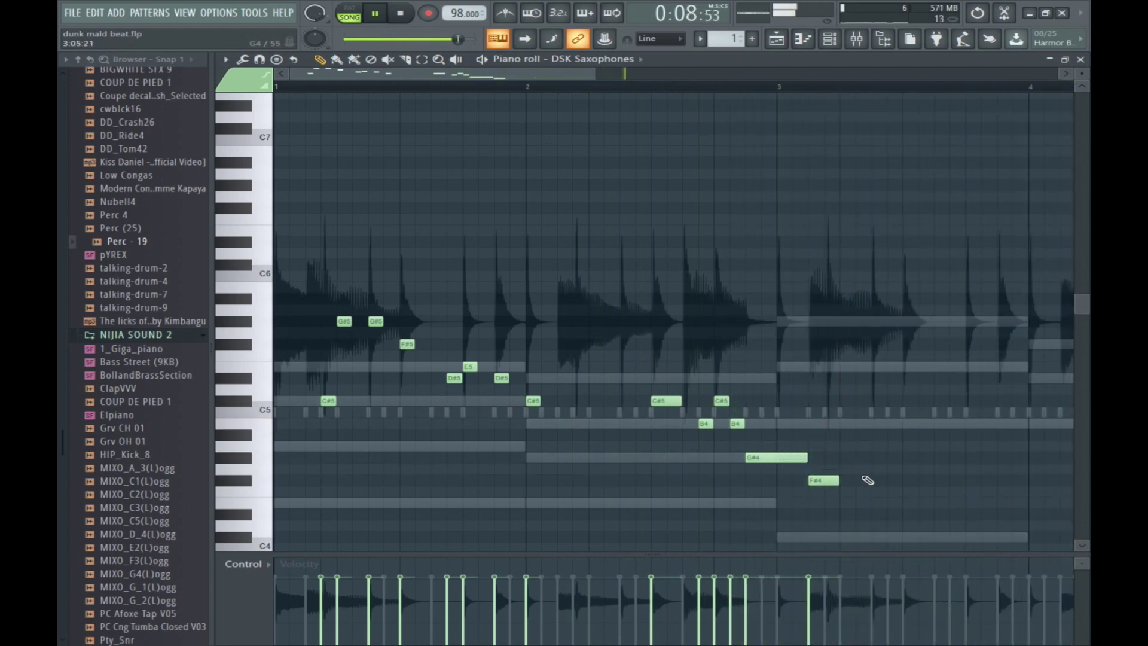
# Copy the six-note phrase from C#5 to F#4 exactly one bar later, starting on beat 3 of bar 3.
pyautogui.moveTo(874, 493); pyautogui.dragTo(915, 407)
pyautogui.press('space')
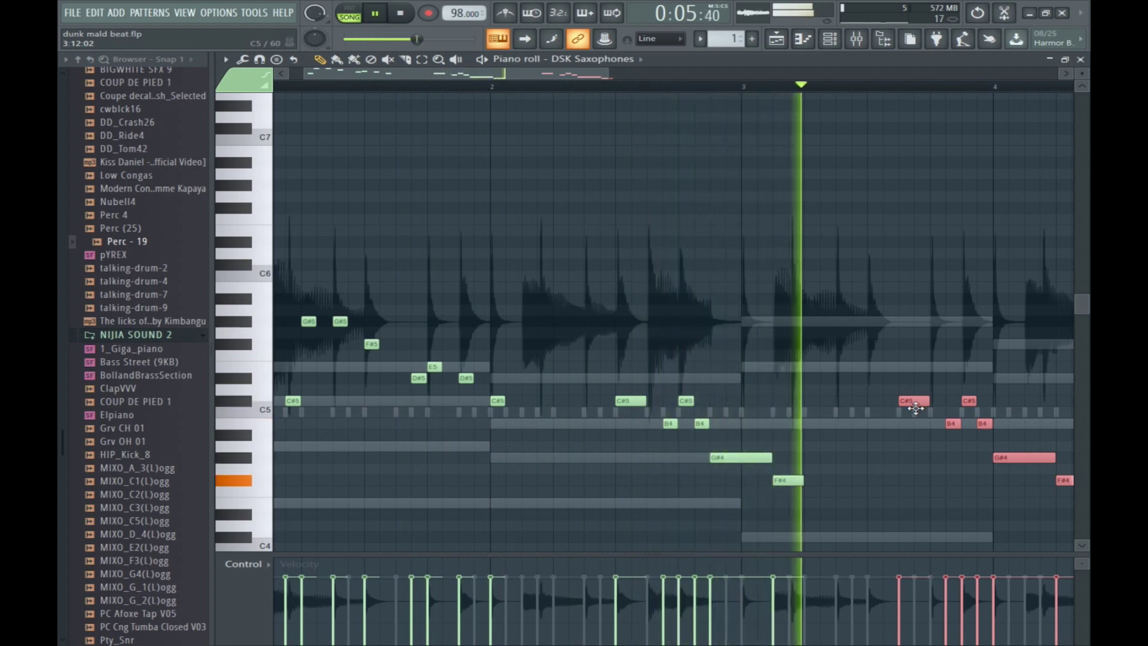
pyautogui.rightClick(917, 364)
pyautogui.press('space')
pyautogui.press('space')
pyautogui.moveTo(1066, 496); pyautogui.dragTo(894, 395)
pyautogui.hotkey('shift', 'Left')
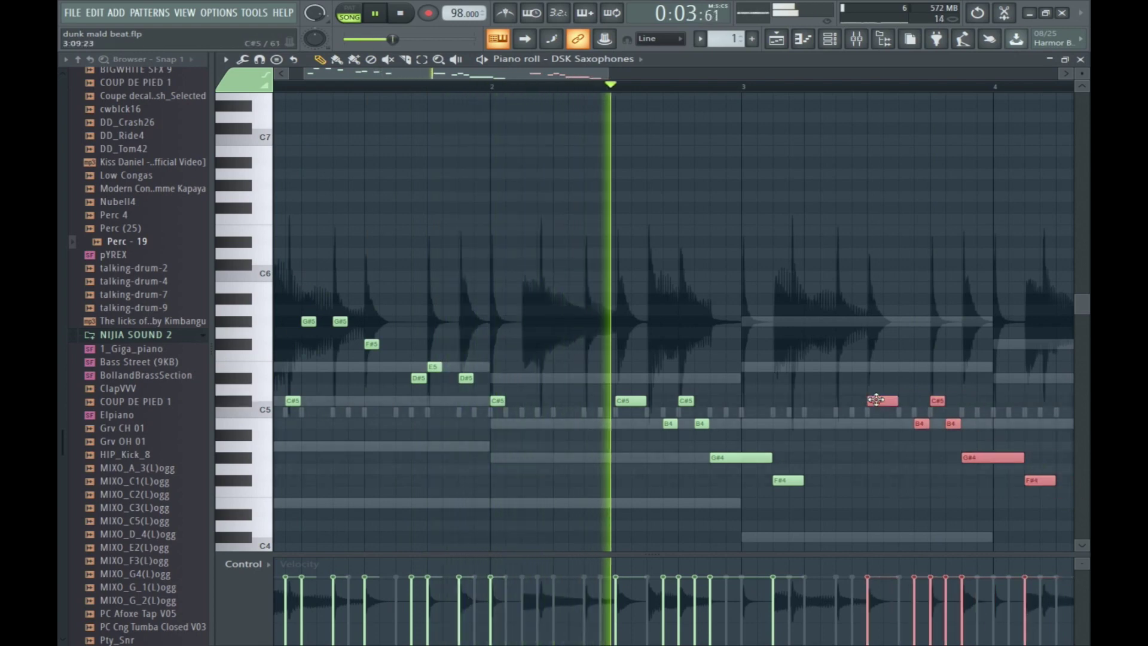
# Rework the copied phrase to C#5, short D#5, E5 and D#5, a half-beat B4 ending bar 3, and G#4 in bar 4.
pyautogui.keyDown('ctrl'); pyautogui.click(826, 344); pyautogui.keyUp('ctrl')
pyautogui.press('space')
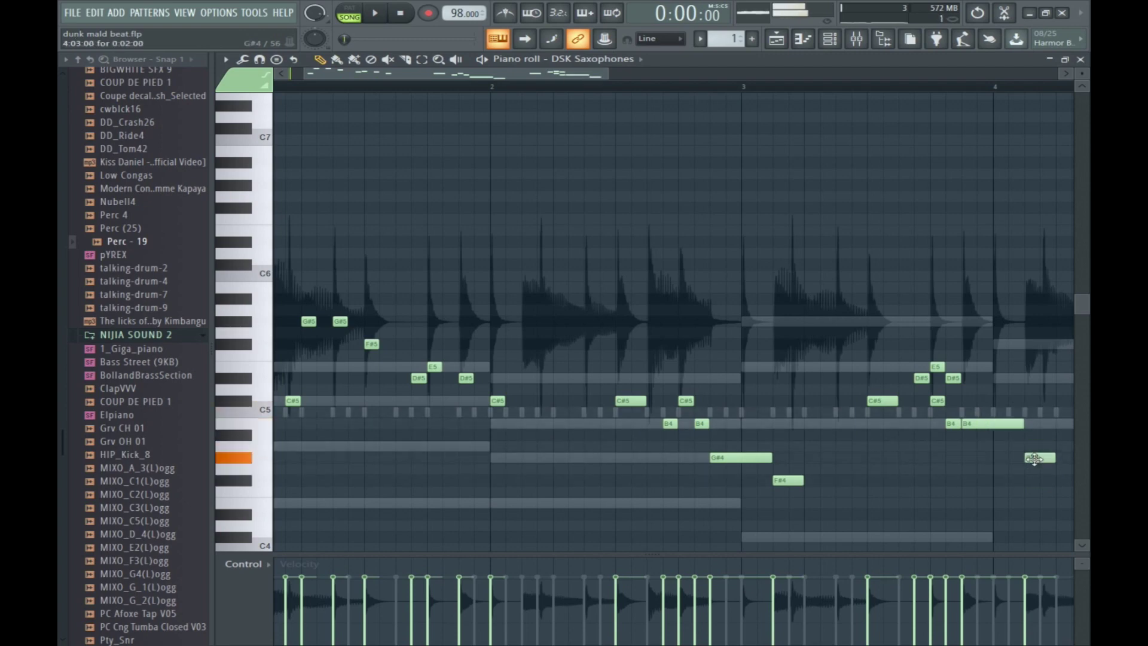
pyautogui.rightClick(953, 423)
pyautogui.rightClick(936, 401)
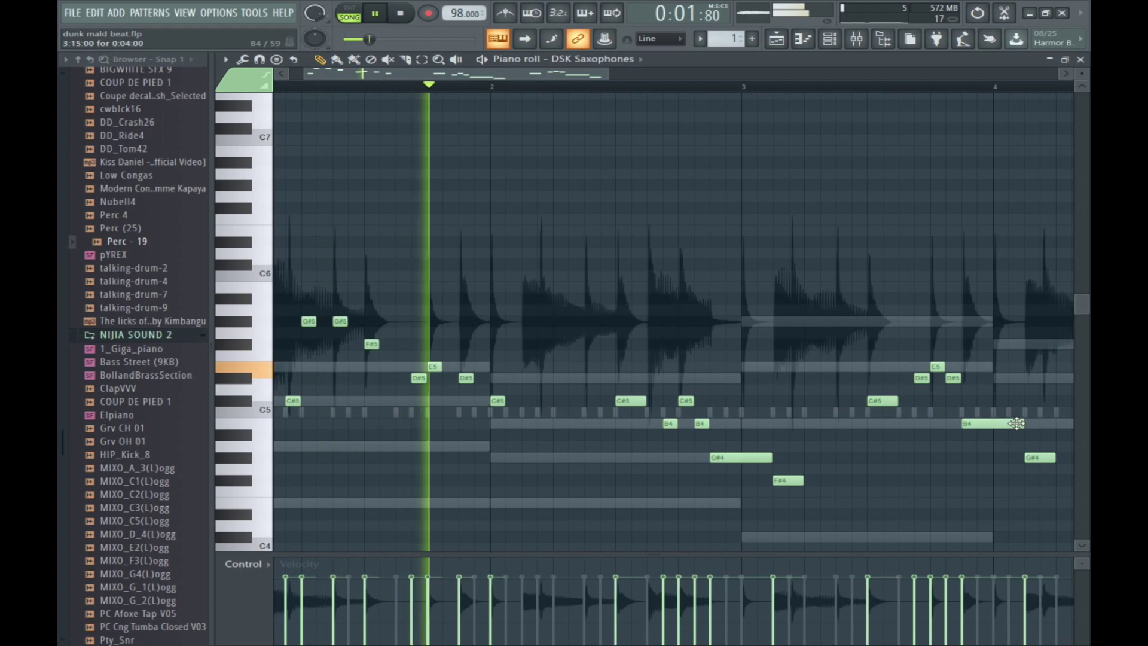
pyautogui.moveTo(1018, 420); pyautogui.dragTo(992, 424)
# Shorten the G#4 at the end of bar 2 to half a beat and audition from beat 3 of bar 3.
pyautogui.moveTo(770, 457); pyautogui.dragTo(735, 464)
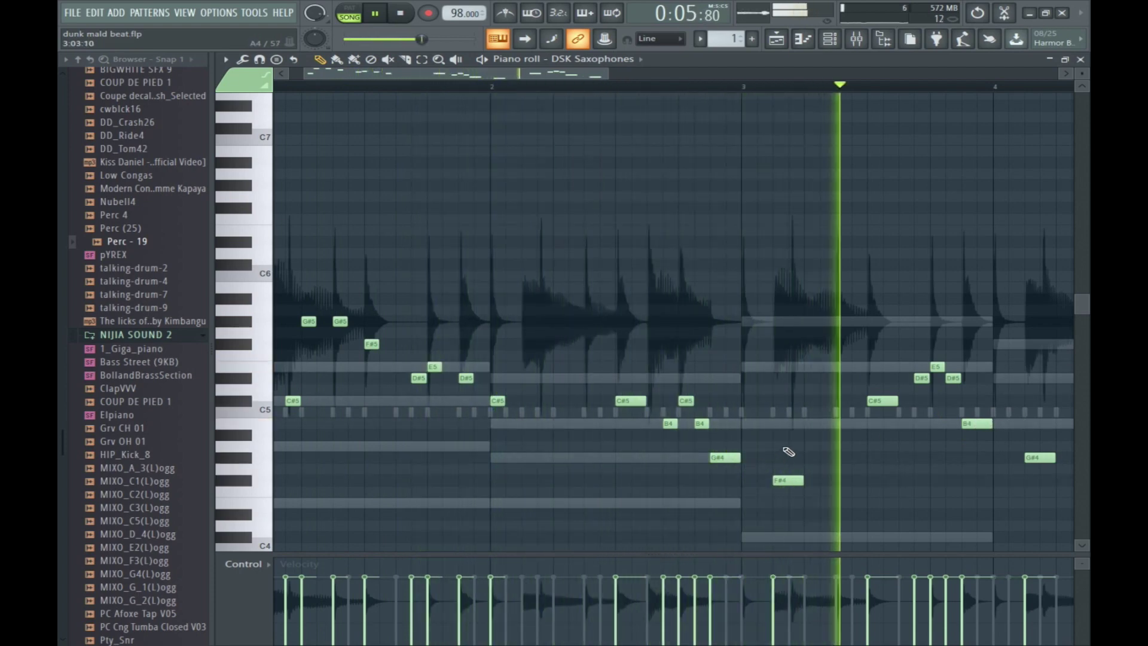
pyautogui.press('space')
pyautogui.click(870, 87)
pyautogui.press('space')
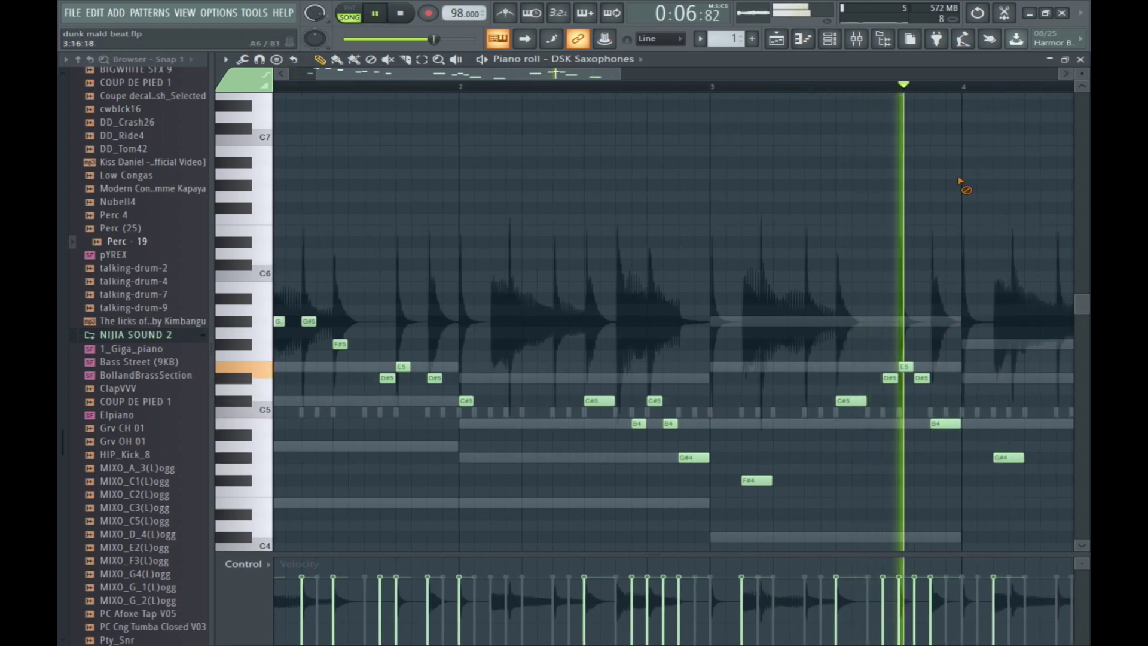
# Raise bar 3's last note to C#5 and bar 4's first to B4, and add G#5, C#5, D#5 and E5 in late bar 4.
pyautogui.press('space')
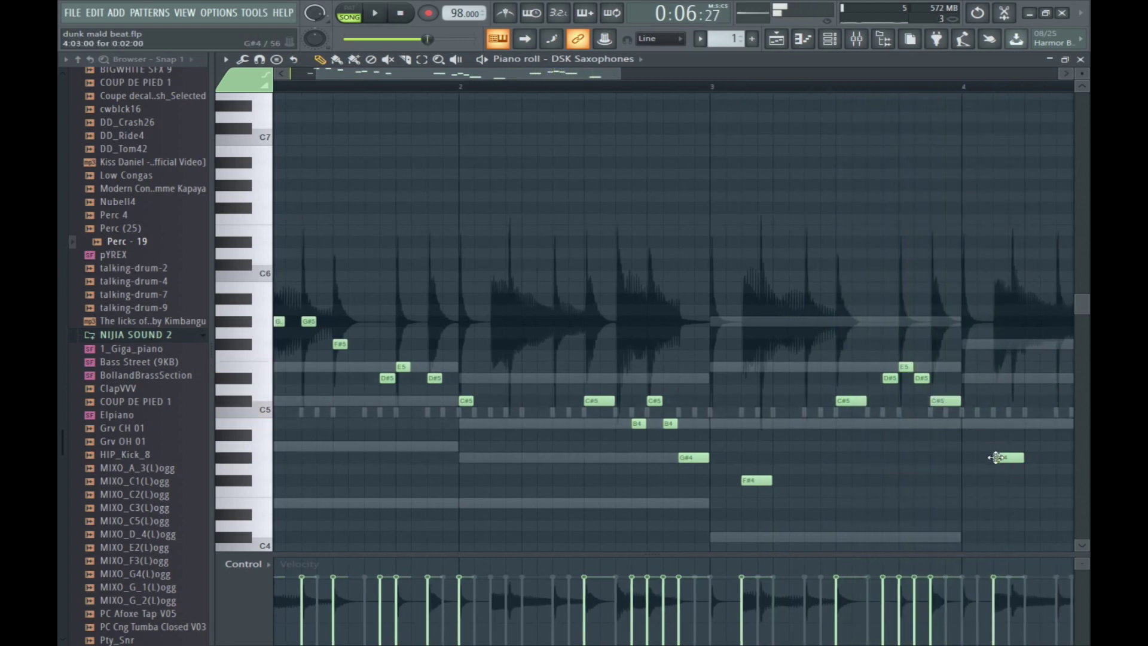
pyautogui.press('space')
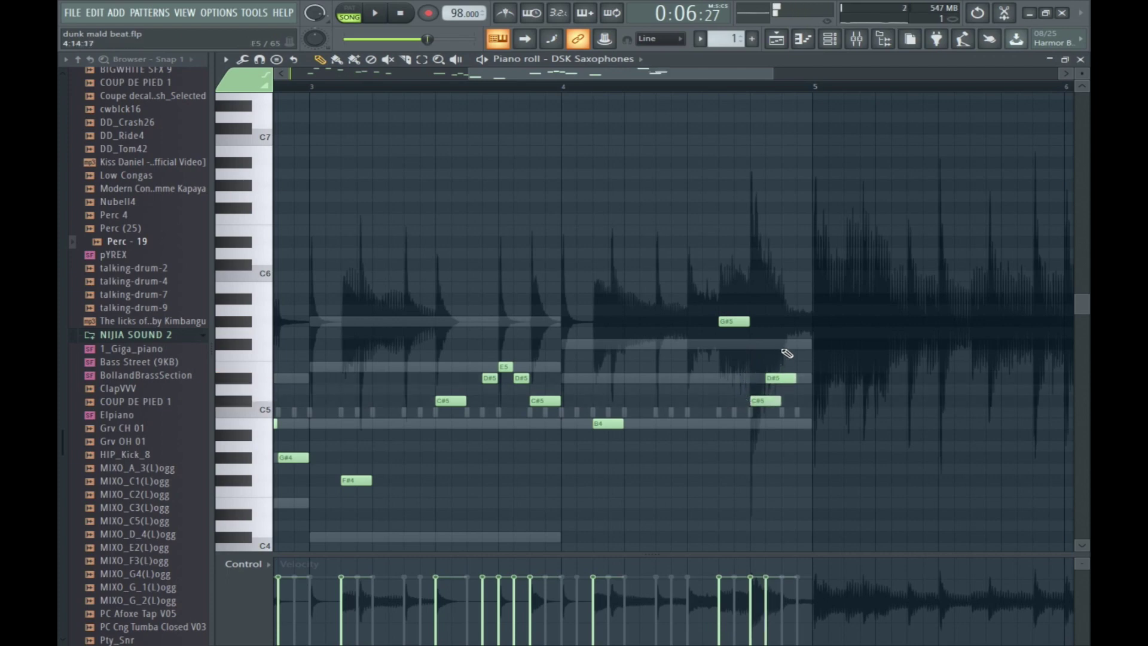
pyautogui.press('space')
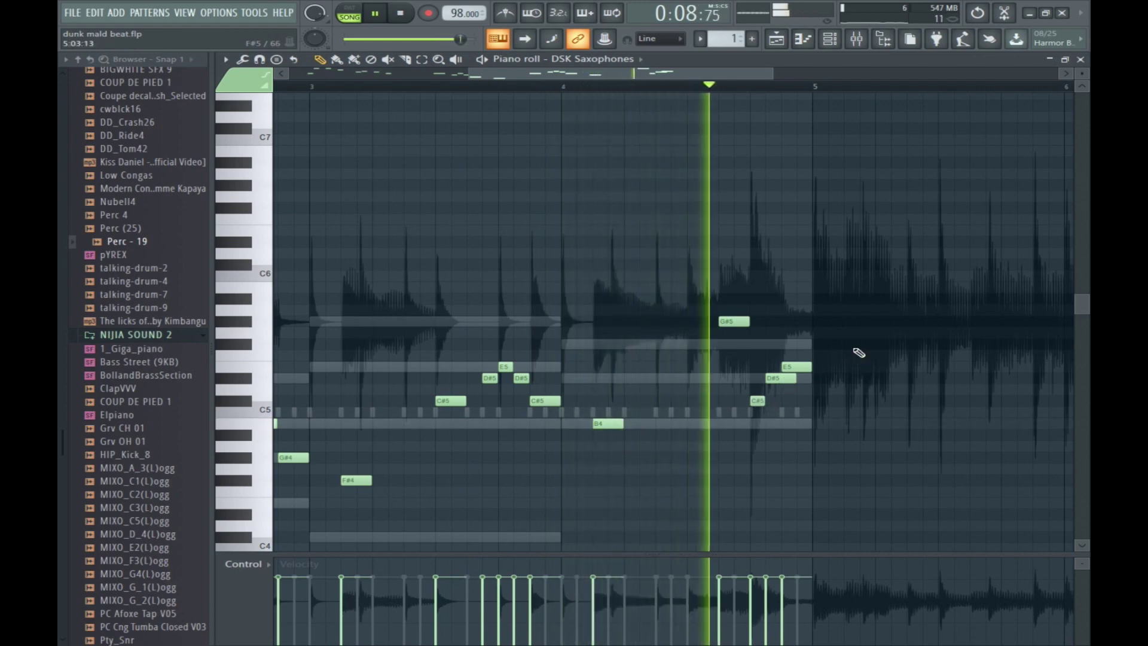
# Shift bar 4's G#5 half a beat earlier and its C#5 and D#5 one step earlier, keeping D#5 and E5 half a beat long.
pyautogui.press('space')
pyautogui.moveTo(739, 324); pyautogui.dragTo(708, 324)
pyautogui.press('space')
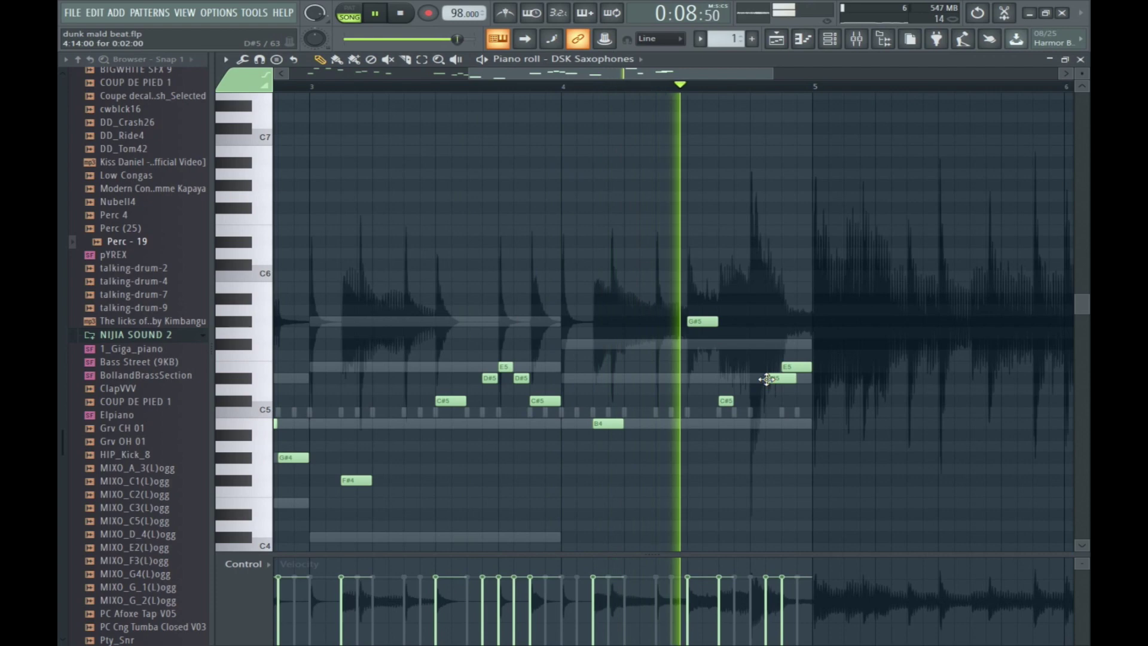
pyautogui.moveTo(725, 401); pyautogui.dragTo(757, 379)
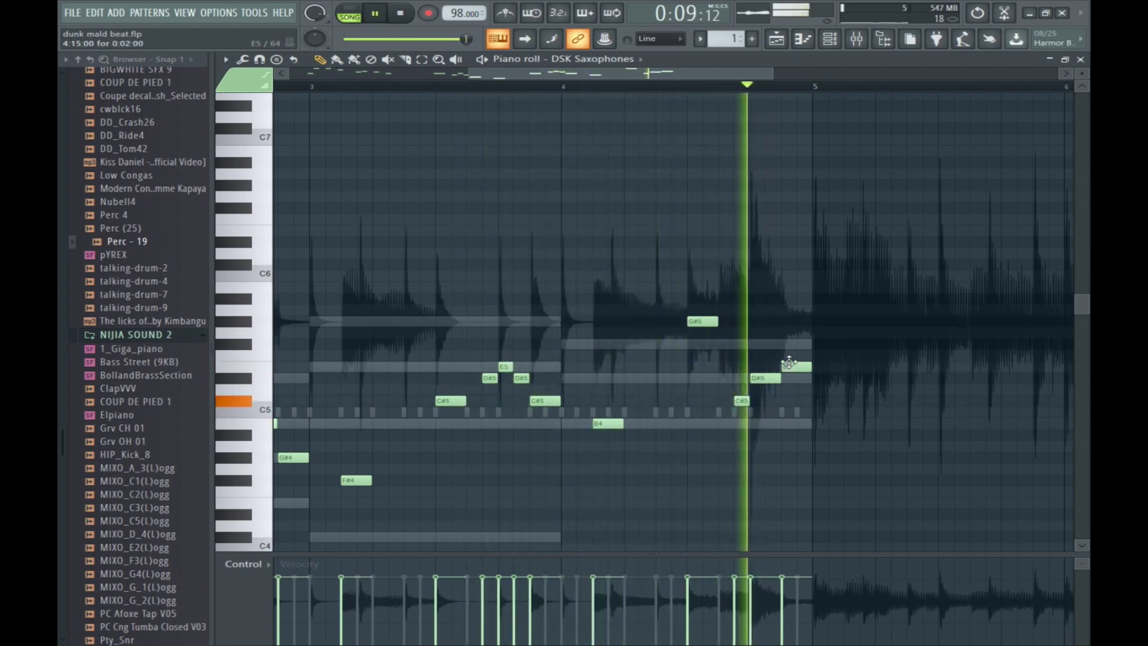
pyautogui.moveTo(776, 378); pyautogui.dragTo(811, 367)
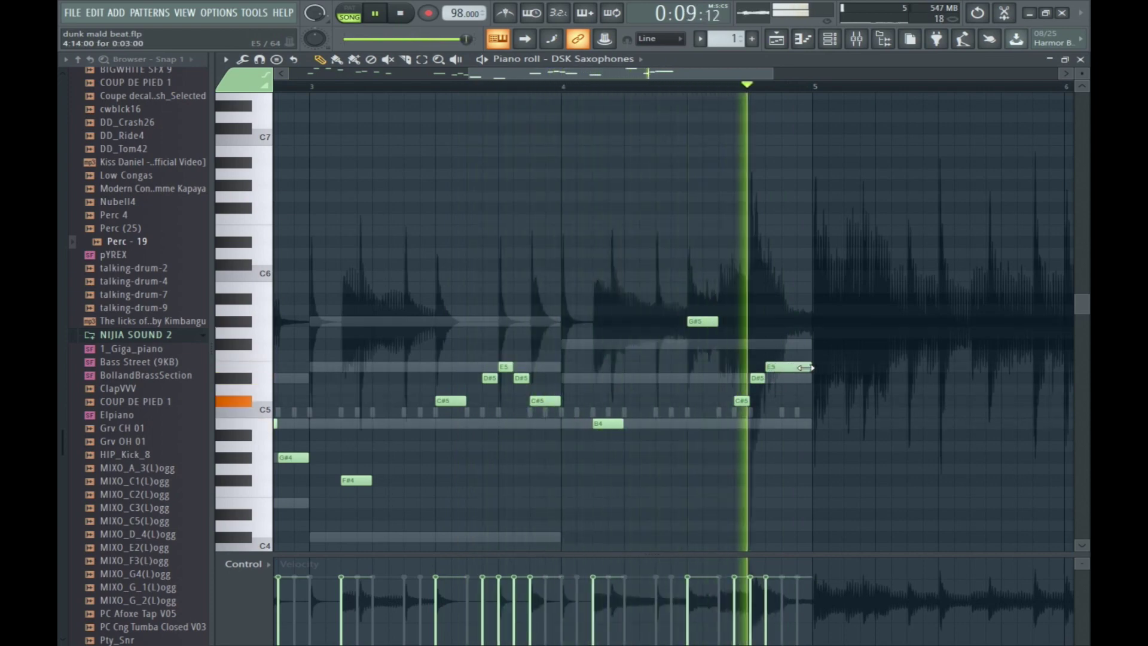
pyautogui.moveTo(763, 378); pyautogui.dragTo(795, 369)
pyautogui.click(829, 368)
pyautogui.rightClick(833, 369)
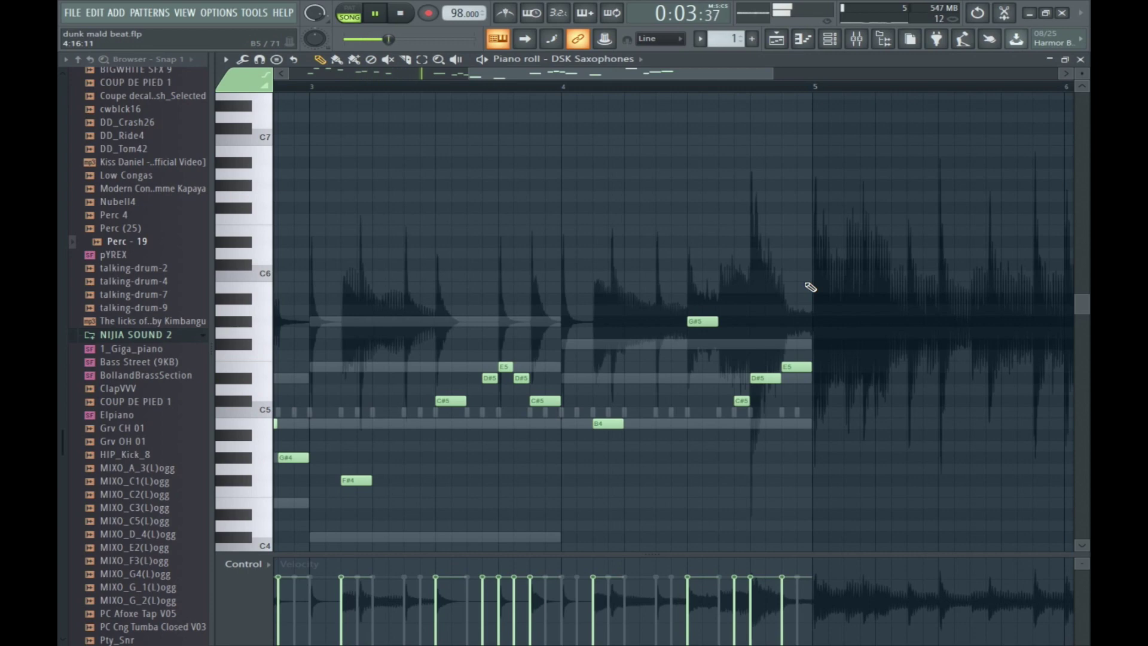
# Close the piano roll and lower the DSK Saxophones channel volume to 26%.
pyautogui.click(1080, 60)
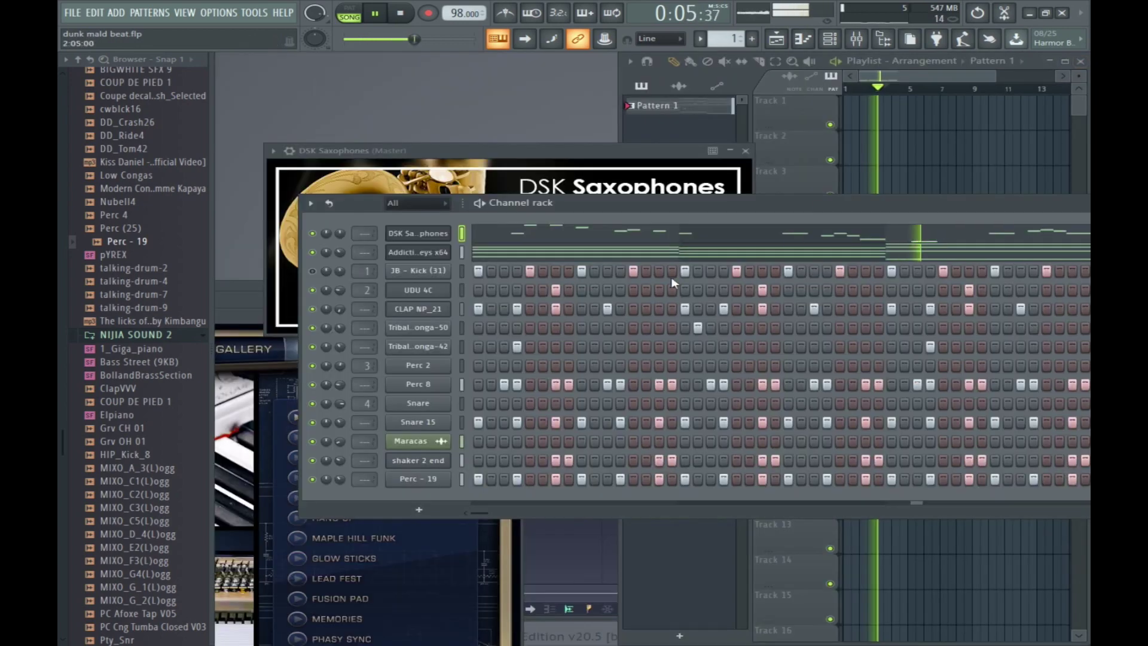
pyautogui.moveTo(339, 234); pyautogui.dragTo(340, 260)
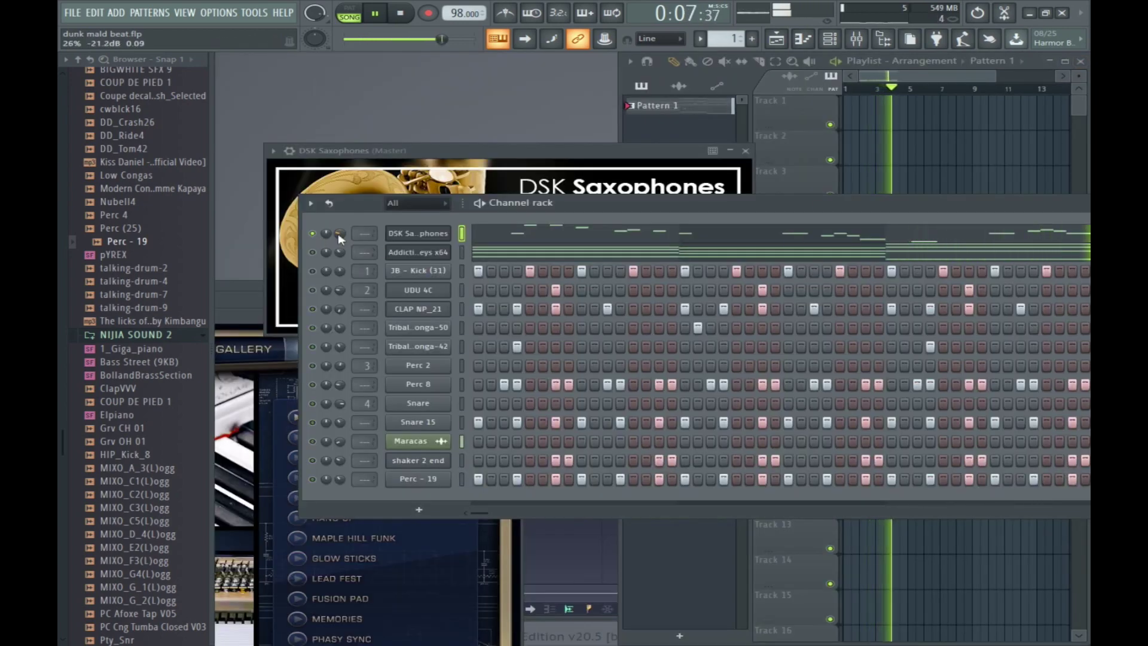
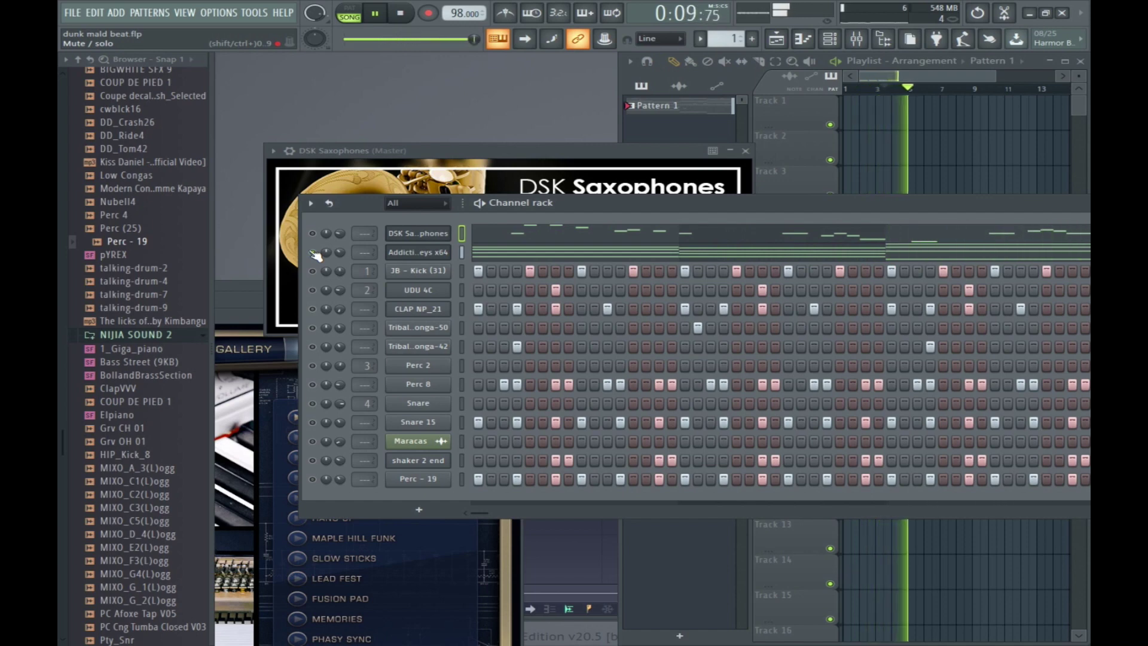
# Show the channel rack over the playlist and insert a Nexus instrument channel beside Addictive Keys.
pyautogui.press('Return')
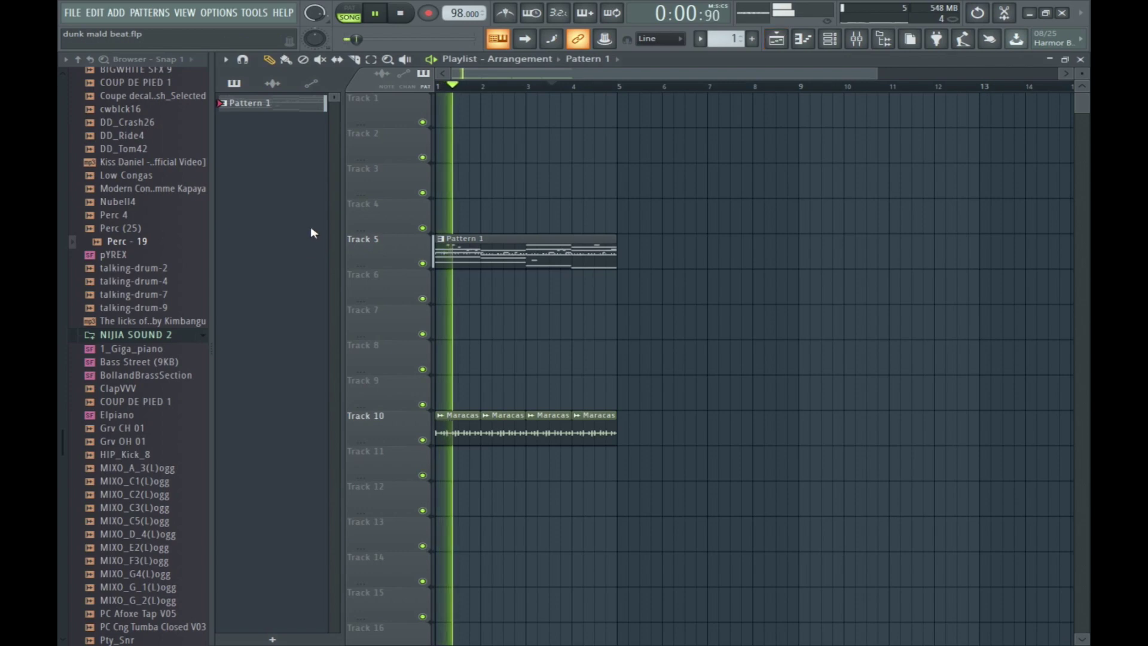
pyautogui.click(859, 39)
pyautogui.rightClick(447, 252)
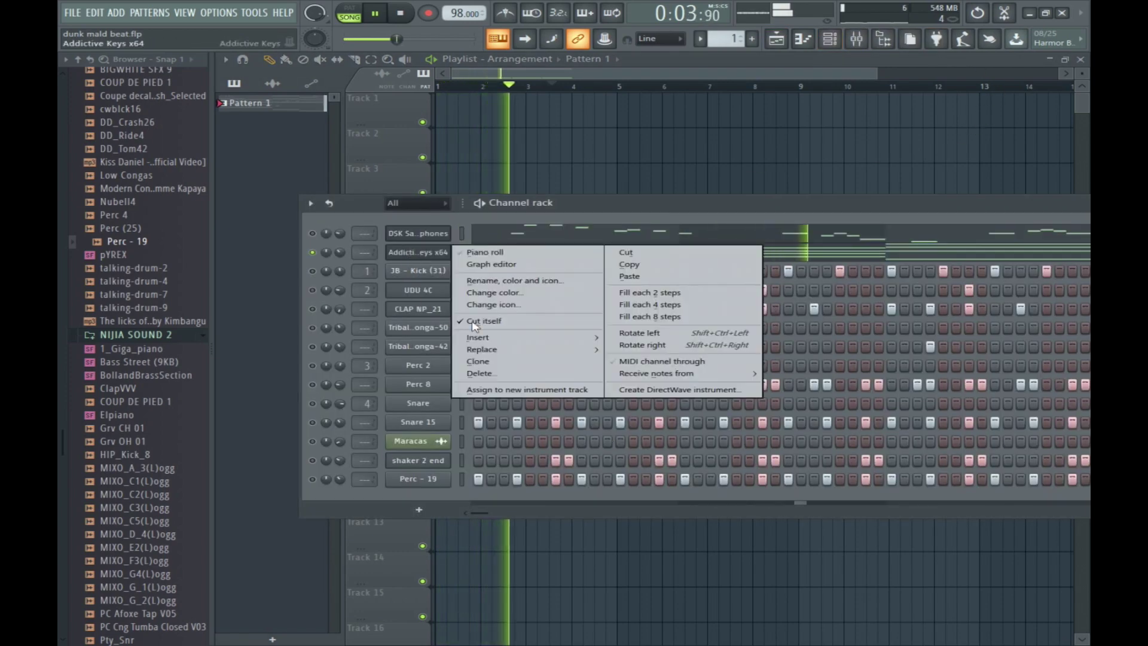
pyautogui.moveTo(520, 338)
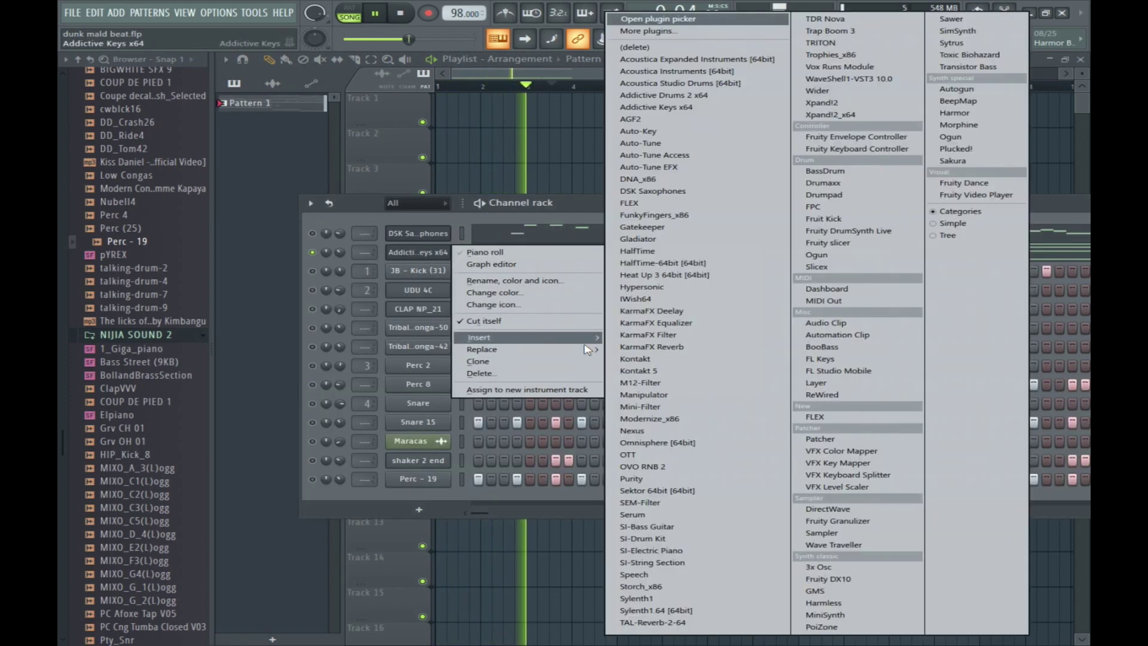
pyautogui.click(706, 435)
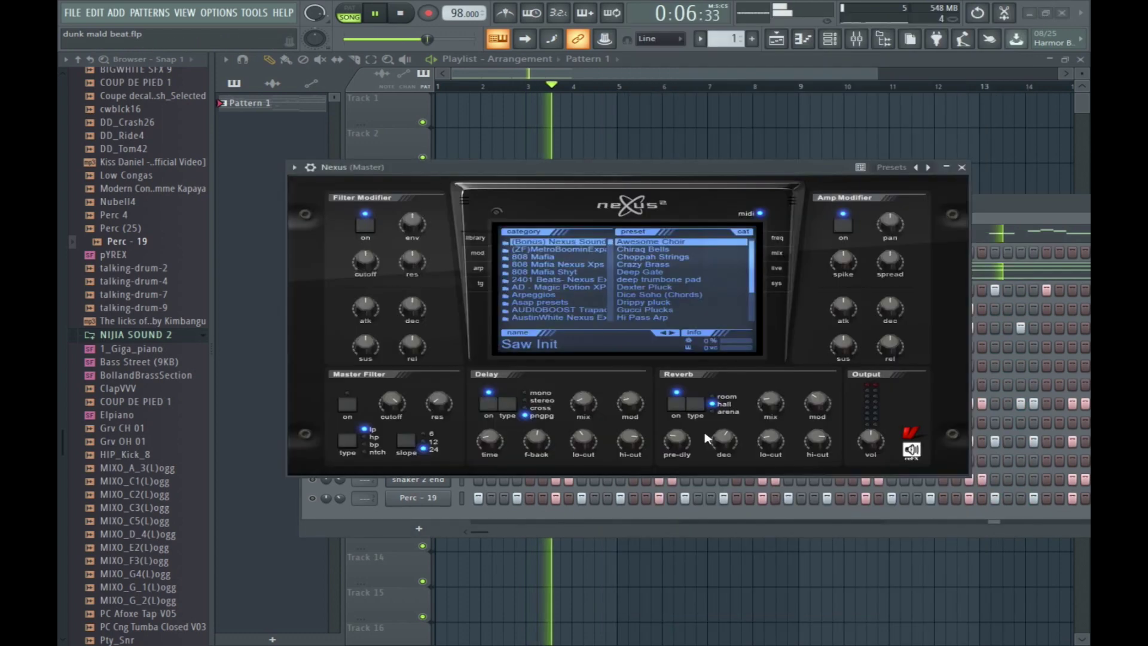
# Load the GT Muted Clean 1 preset from the XP Guitars category in Nexus.
pyautogui.moveTo(612, 242); pyautogui.dragTo(616, 299)
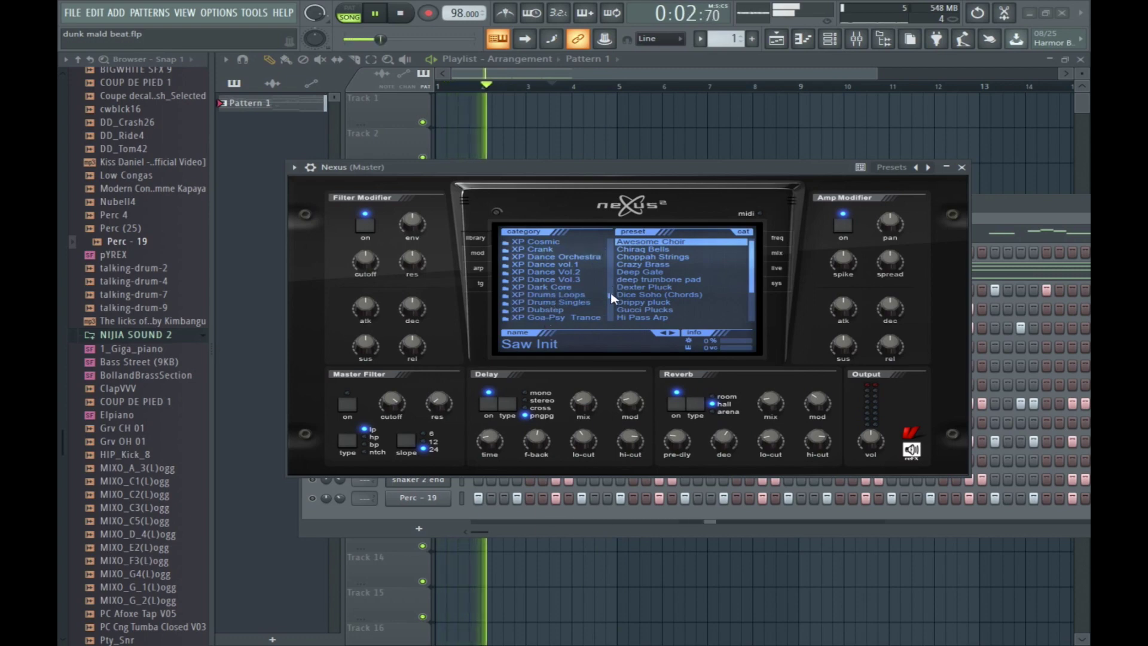
pyautogui.scroll(-3, 613, 299)
pyautogui.click(561, 243)
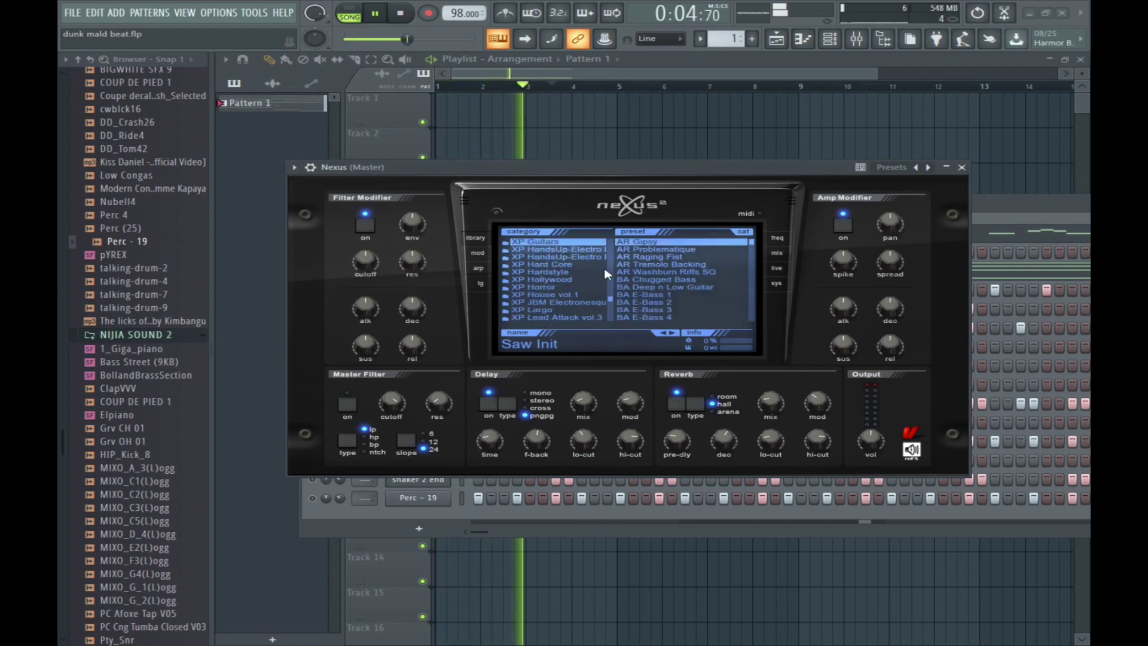
pyautogui.moveTo(752, 244); pyautogui.dragTo(753, 286)
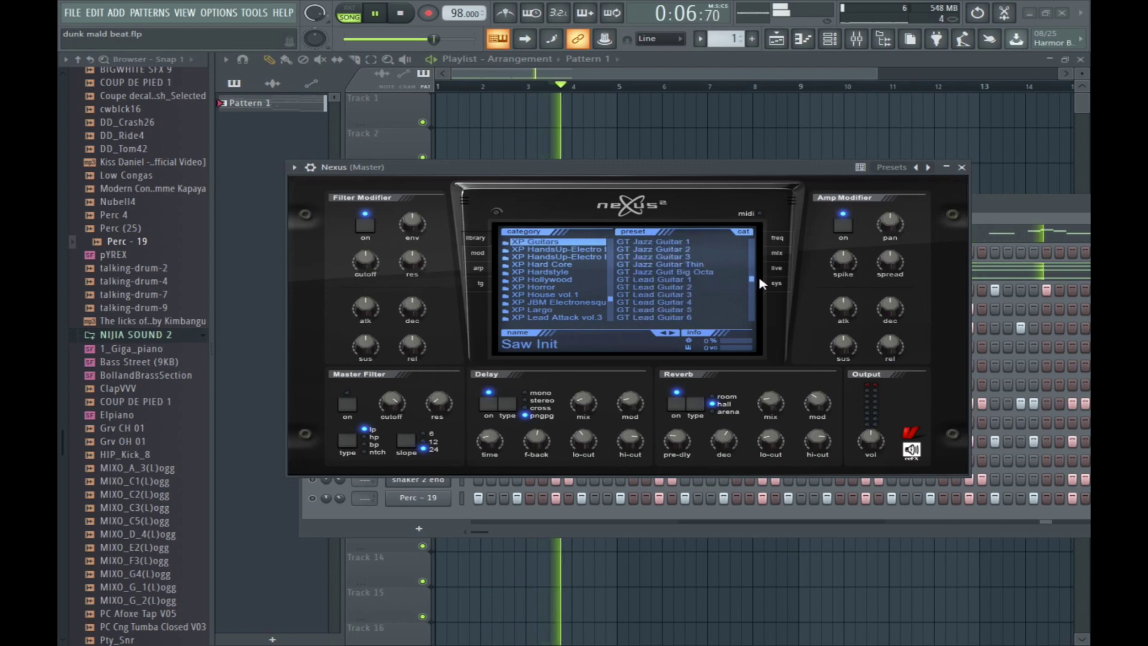
pyautogui.click(655, 256)
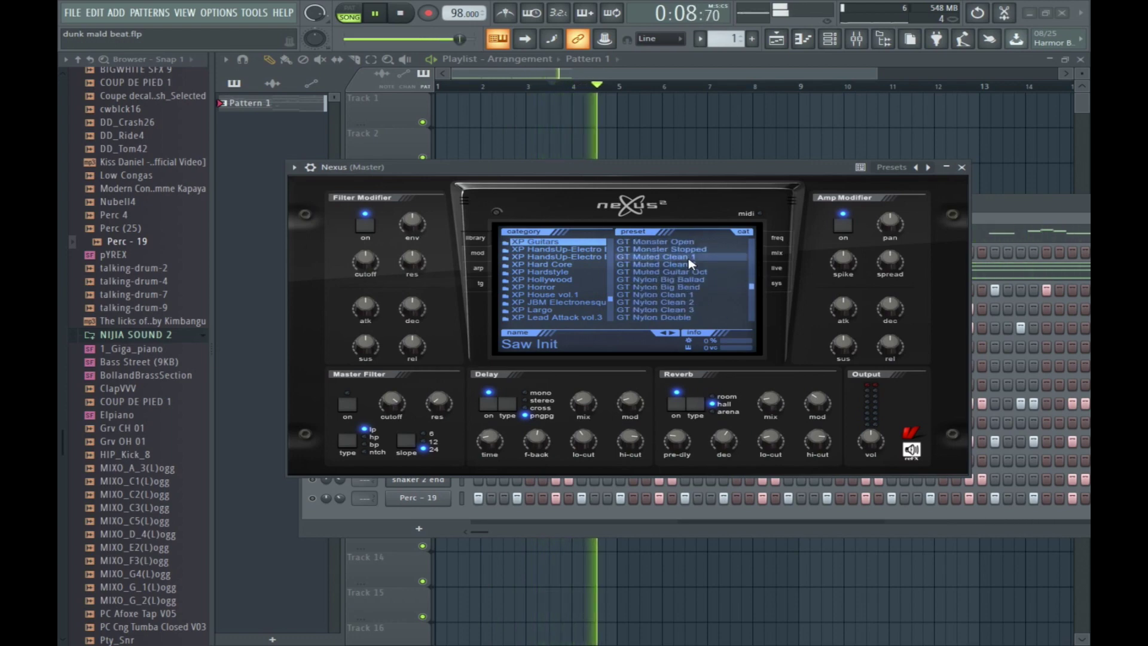
# Lower the Nexus channel volume and open the channel's piano roll.
pyautogui.click(995, 219)
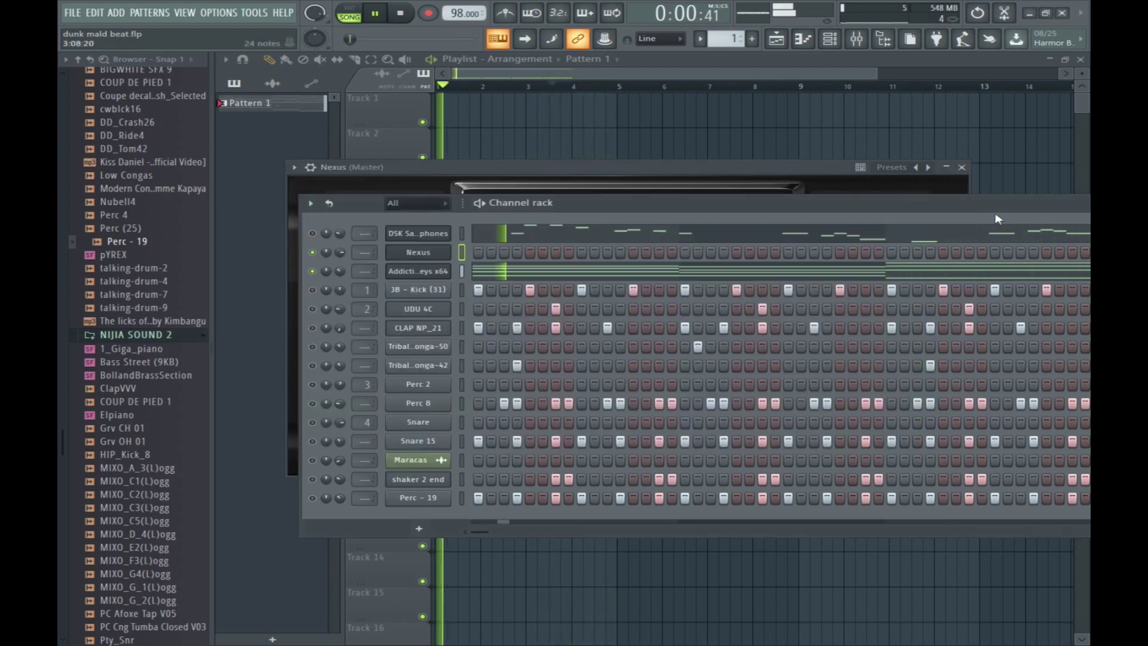
pyautogui.rightClick(417, 255)
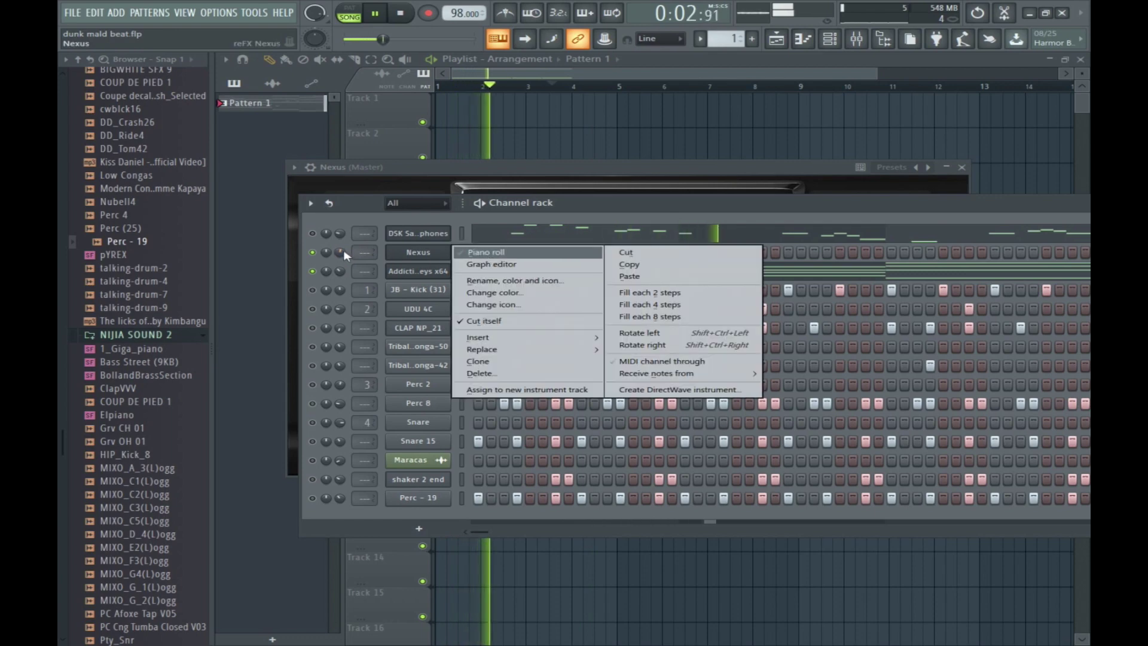
pyautogui.moveTo(327, 253); pyautogui.dragTo(326, 266)
pyautogui.rightClick(424, 254)
pyautogui.click(484, 252)
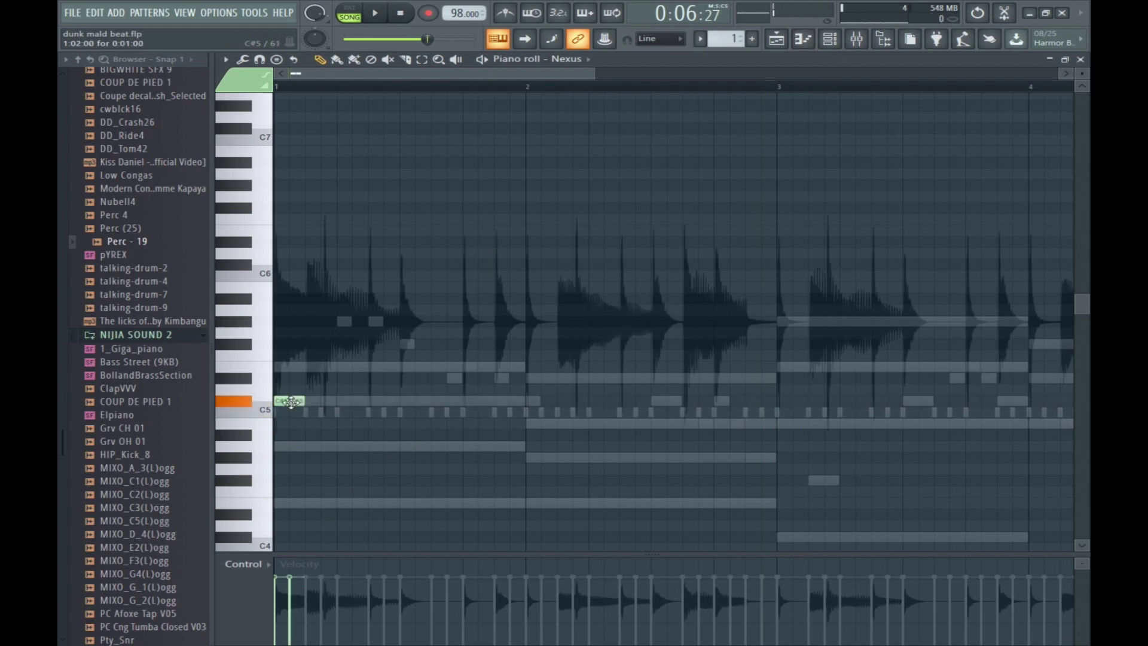
# Place one-step C#5 notes on steps 1 and 3 of bar 1, deleting the one between them, and audition.
pyautogui.press('space')
pyautogui.press('space')
pyautogui.click(290, 88)
pyautogui.press('space')
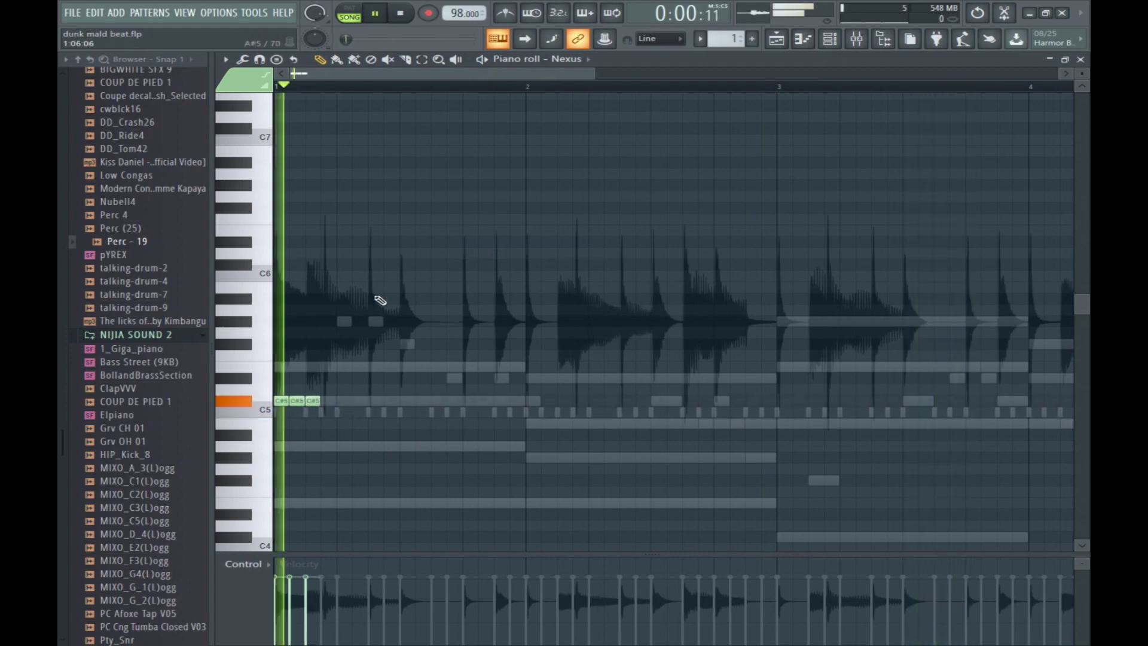
pyautogui.rightClick(297, 400)
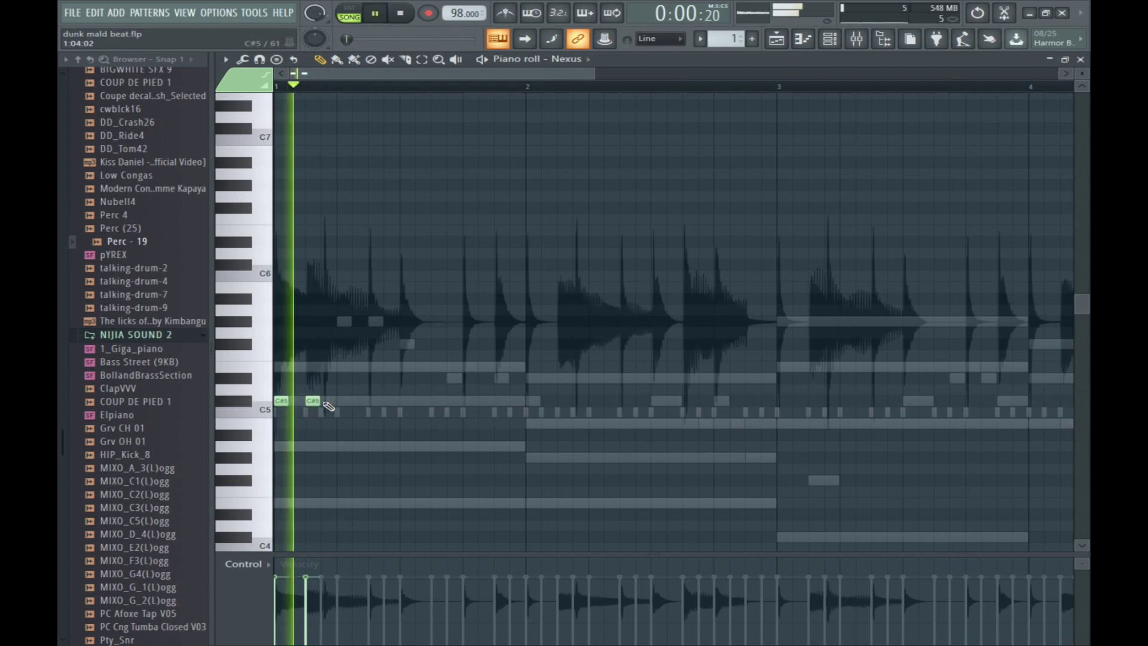
pyautogui.press('space')
# Set the piano roll snap to 1/3 step, shift the second C#5 earlier by two-thirds of a step, and audition the pair.
pyautogui.click(258, 58)
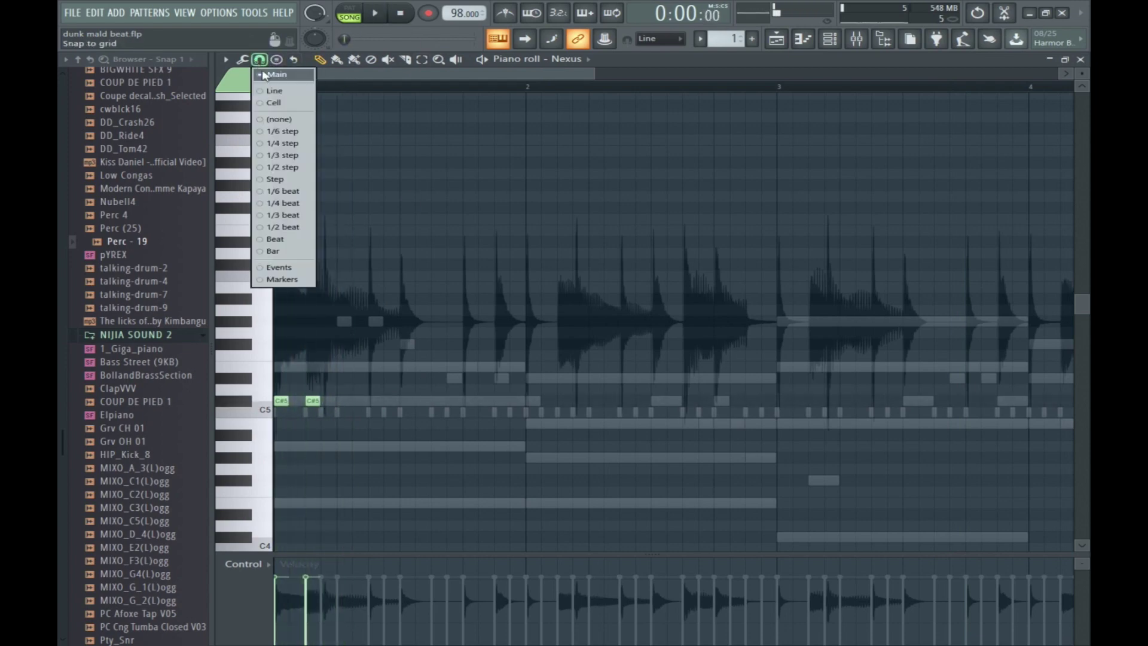
pyautogui.click(291, 156)
pyautogui.press('space')
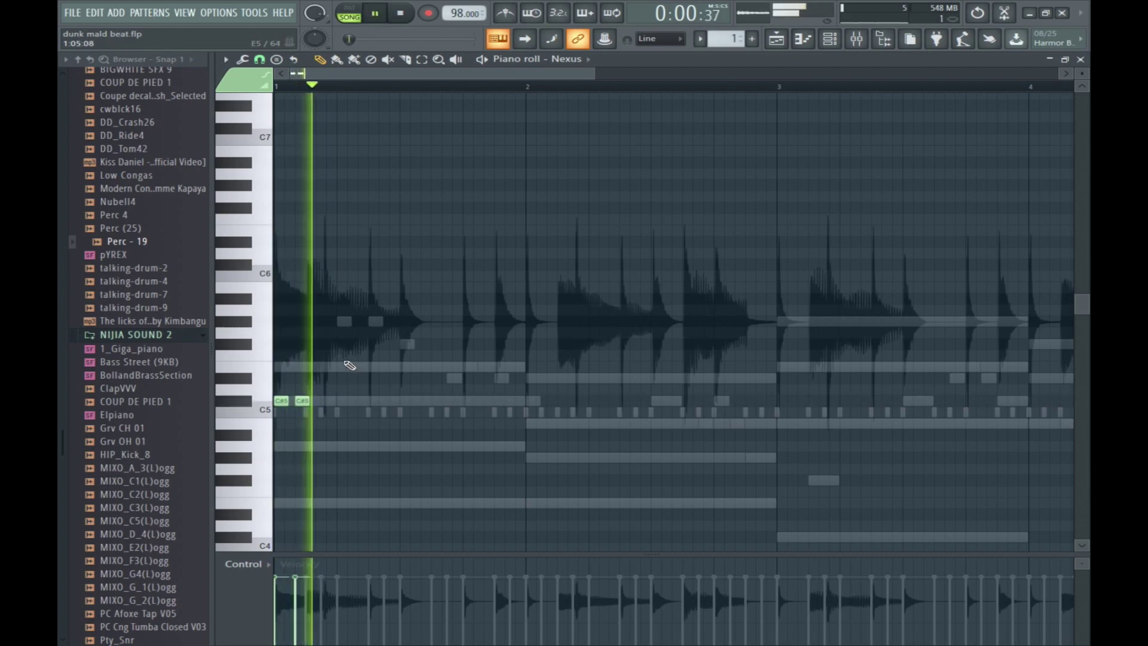
pyautogui.press('space')
pyautogui.press('space')
pyautogui.press('space')
pyautogui.press('space')
pyautogui.press('space')
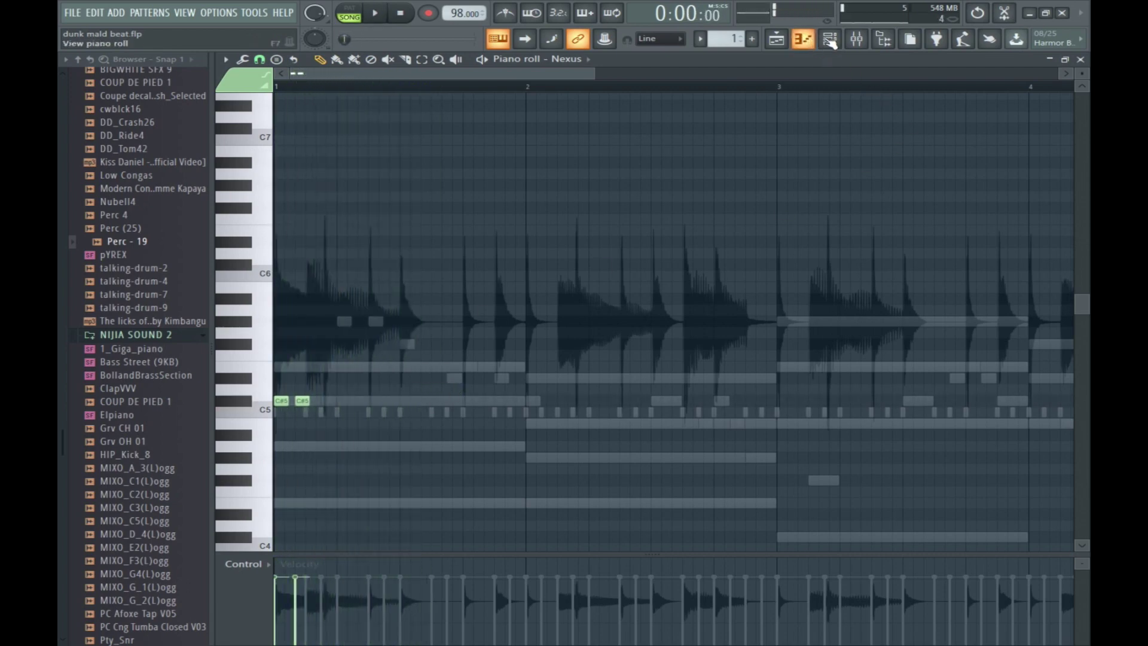
# Mute the DSK Saxophones and JB - Kick (31) channels and audition the Nexus notes.
pyautogui.click(829, 39)
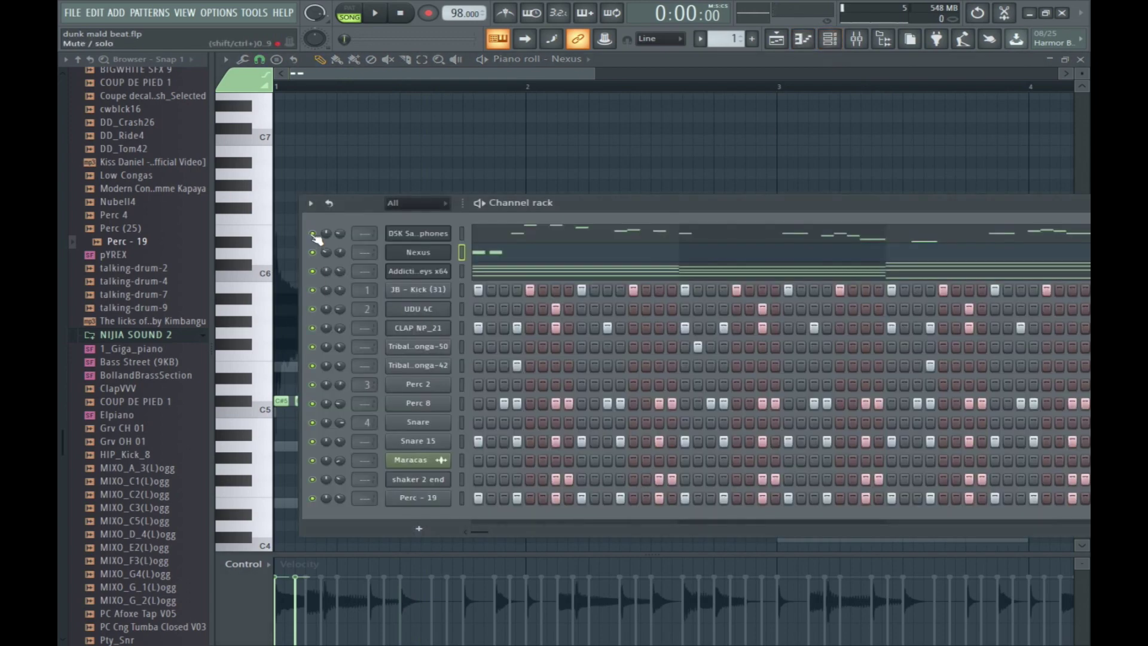
pyautogui.press('space')
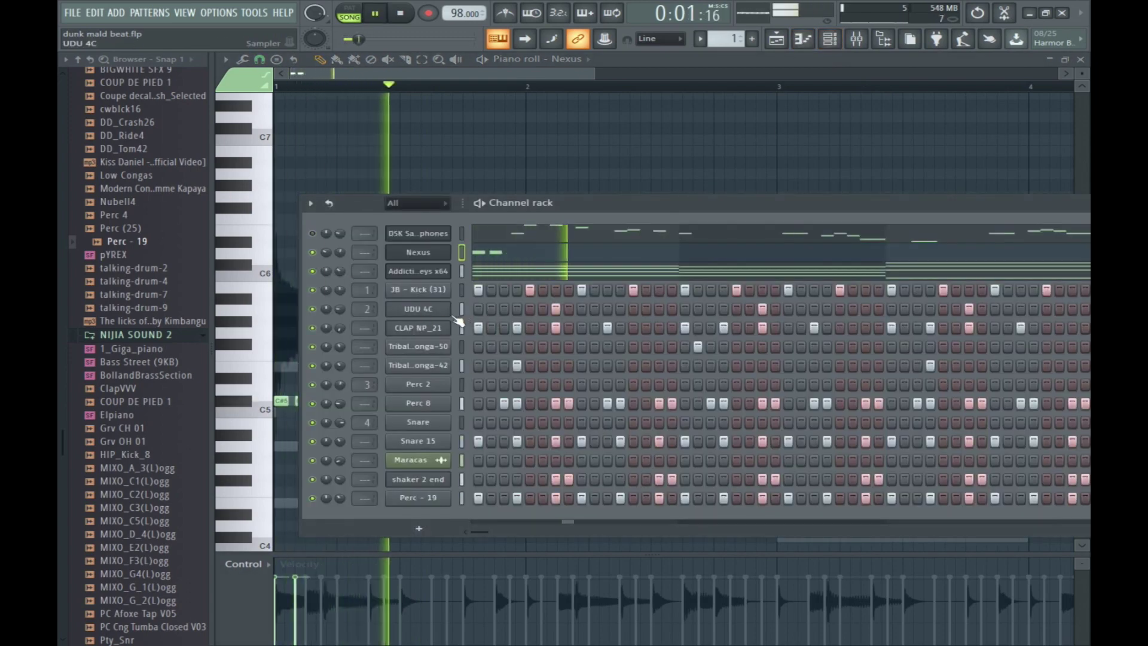
pyautogui.click(312, 290)
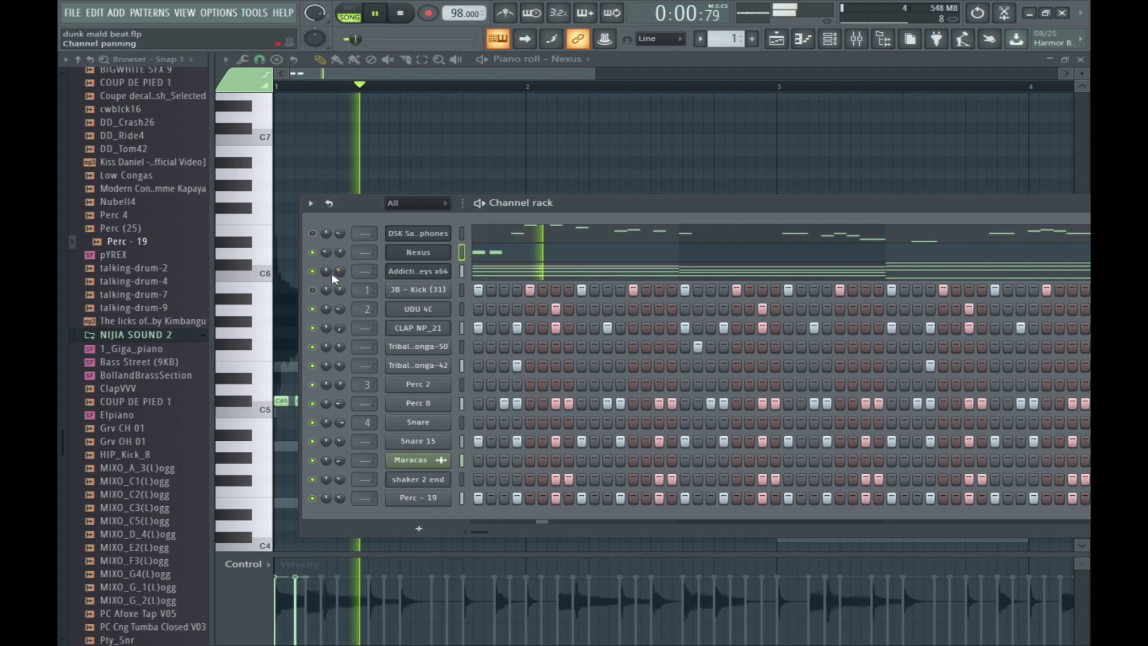
pyautogui.press('space')
pyautogui.click(496, 253)
pyautogui.press('space')
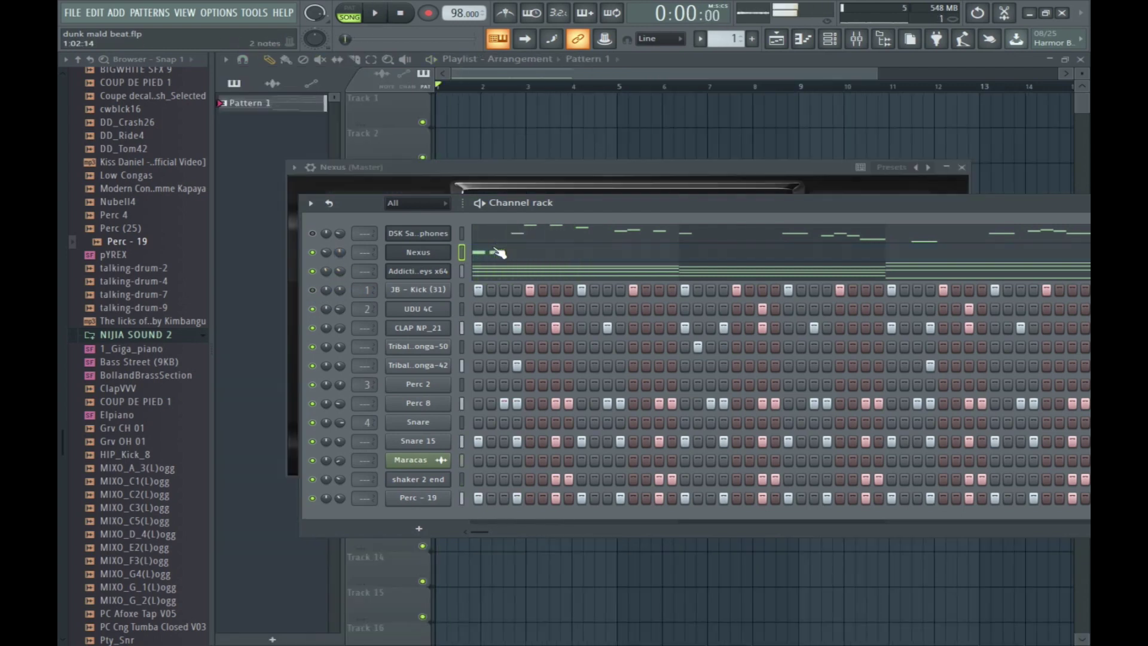
# Duplicate the Nexus C#5 pair onto beats 3 and 4 of bar 1, auditioning the rhythm.
pyautogui.click(499, 253)
pyautogui.moveTo(524, 457); pyautogui.dragTo(213, 357)
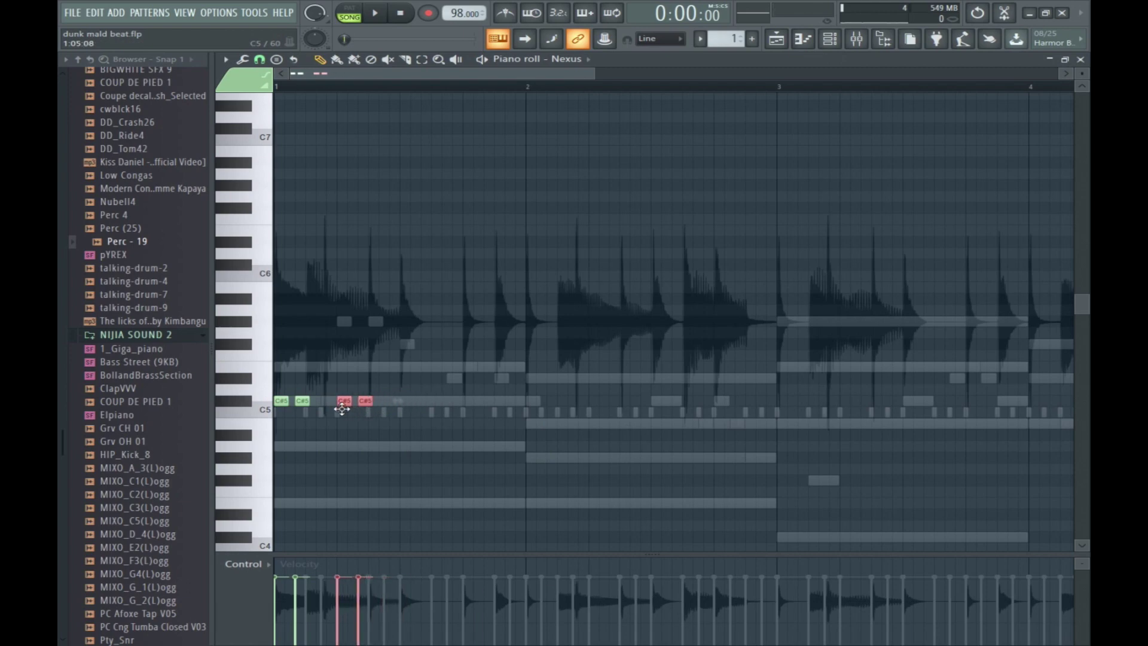
pyautogui.press('space')
pyautogui.press('space')
pyautogui.press('space')
pyautogui.moveTo(342, 401)
pyautogui.mouseDown()
pyautogui.moveTo(451, 401)
pyautogui.moveTo(401, 375)
pyautogui.moveTo(401, 411)
pyautogui.mouseUp()
pyautogui.press('space')
pyautogui.press('space')
pyautogui.press('space')
pyautogui.press('space')
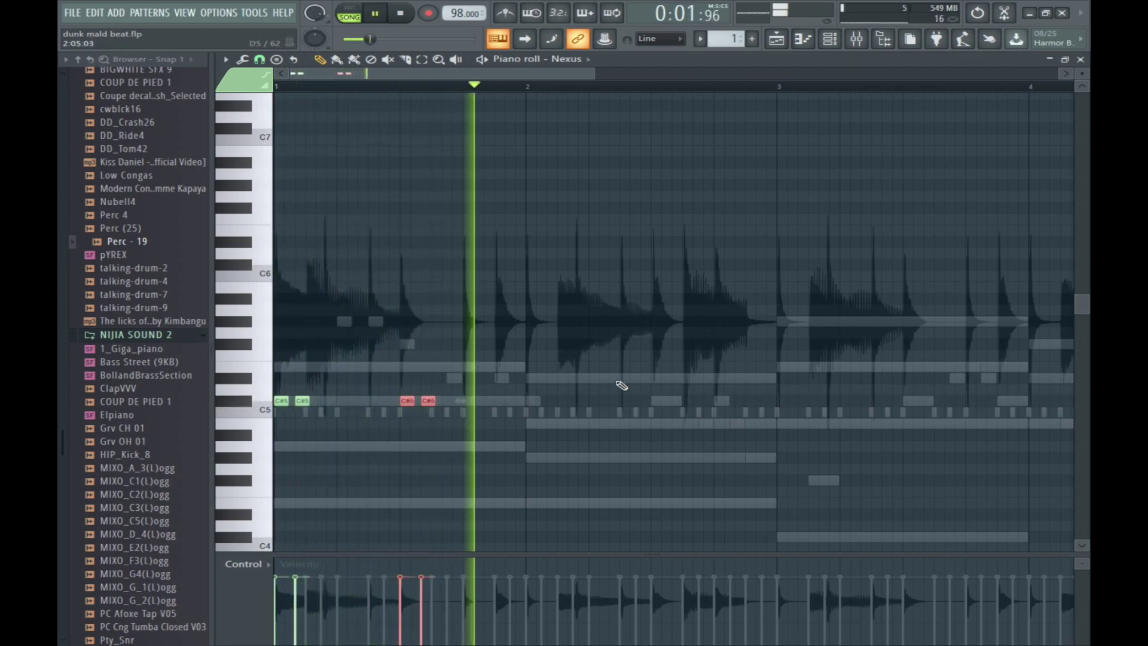
pyautogui.moveTo(403, 402); pyautogui.dragTo(459, 410)
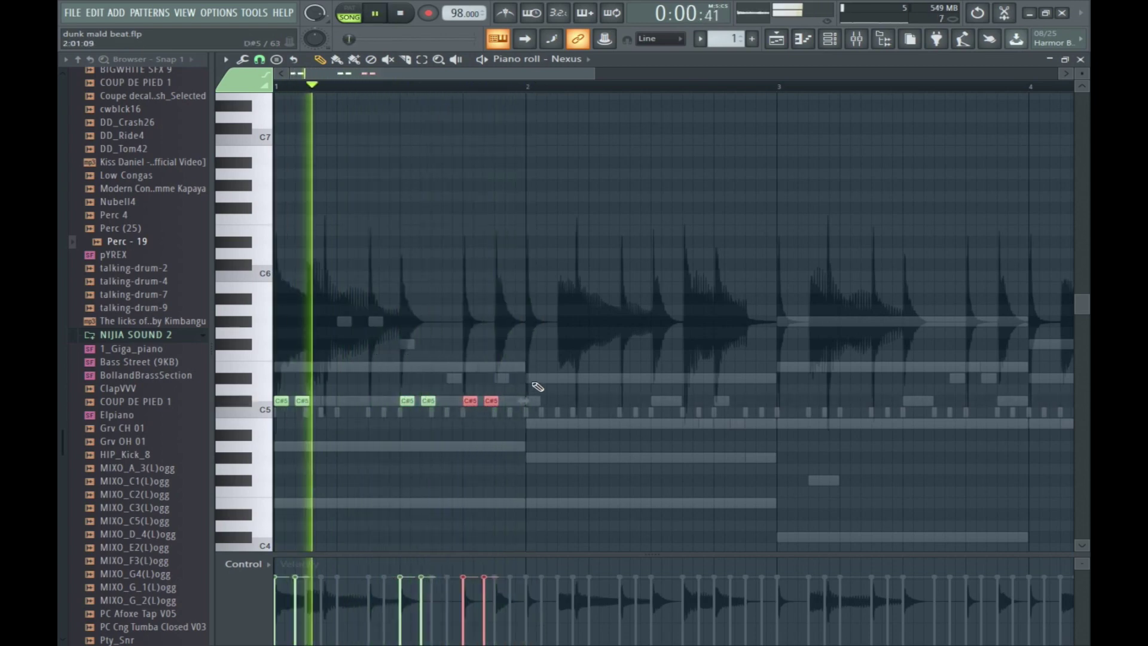
# Copy bar 1's six-note Nexus phrase into bar 2 at D#5 and audition both bars.
pyautogui.moveTo(526, 436); pyautogui.dragTo(407, 399)
pyautogui.moveTo(607, 424); pyautogui.dragTo(532, 378)
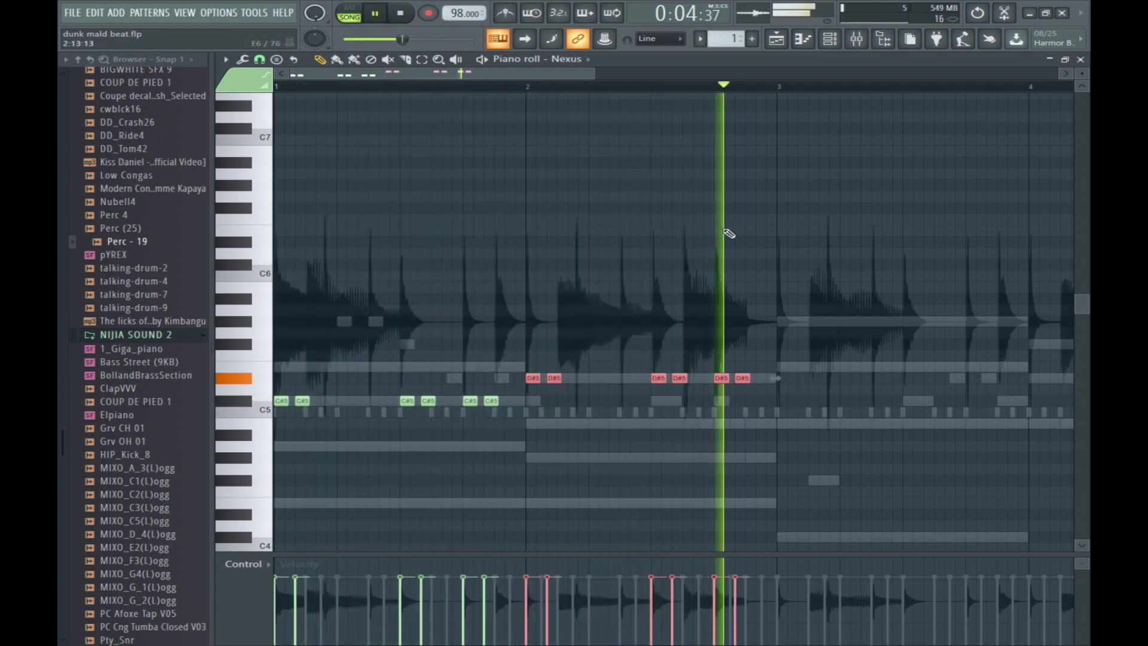
pyautogui.moveTo(883, 387); pyautogui.dragTo(489, 365)
pyautogui.rightClick(848, 367)
pyautogui.moveTo(775, 405); pyautogui.dragTo(532, 379)
pyautogui.moveTo(532, 380)
pyautogui.mouseDown()
pyautogui.moveTo(528, 426)
pyautogui.moveTo(528, 377)
pyautogui.mouseUp()
pyautogui.moveTo(895, 465); pyautogui.dragTo(276, 377)
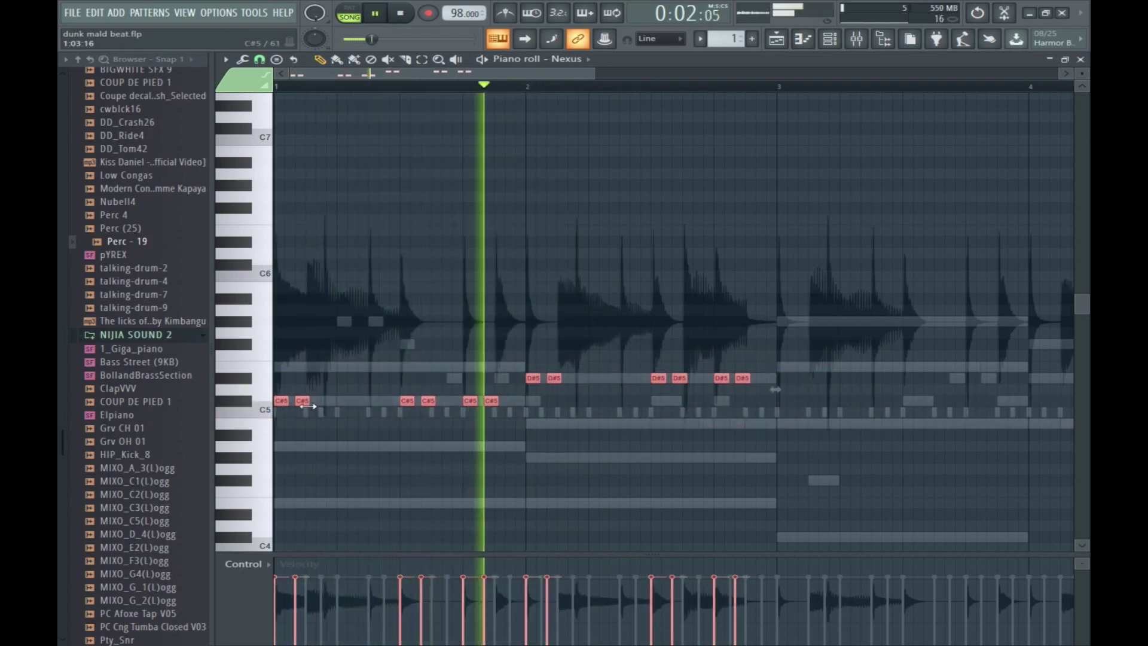
pyautogui.keyDown('ctrl'); pyautogui.click(709, 427); pyautogui.keyUp('ctrl')
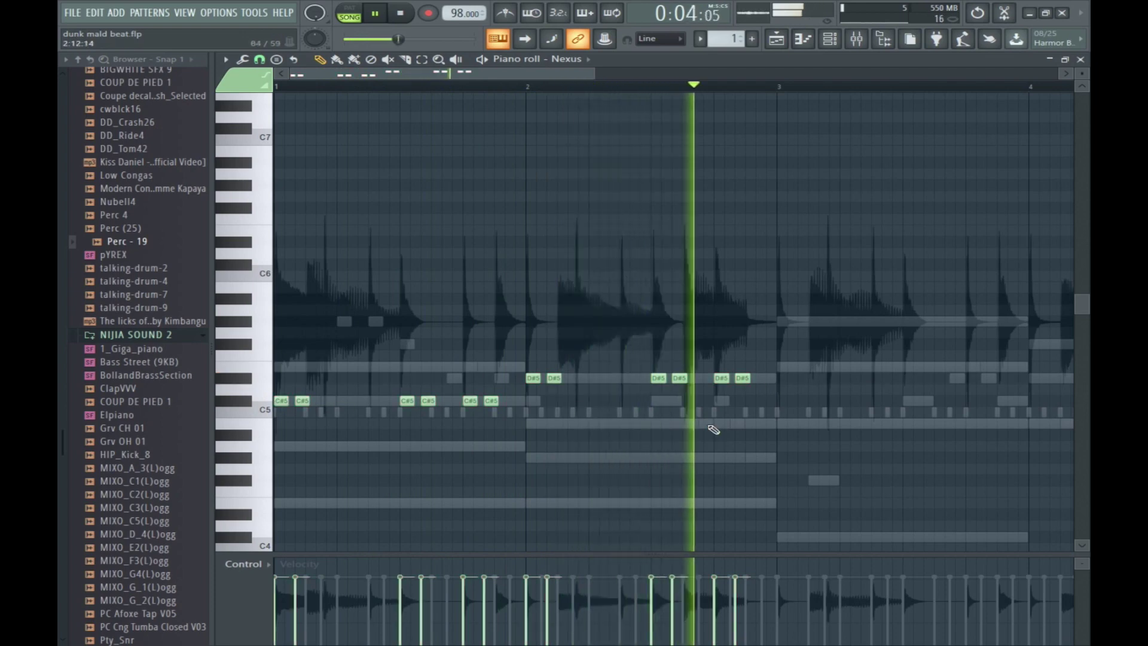
# Copy bar 1's Nexus phrase to the start of bar 3 at B4.
pyautogui.press('space')
pyautogui.moveTo(530, 431); pyautogui.dragTo(282, 404)
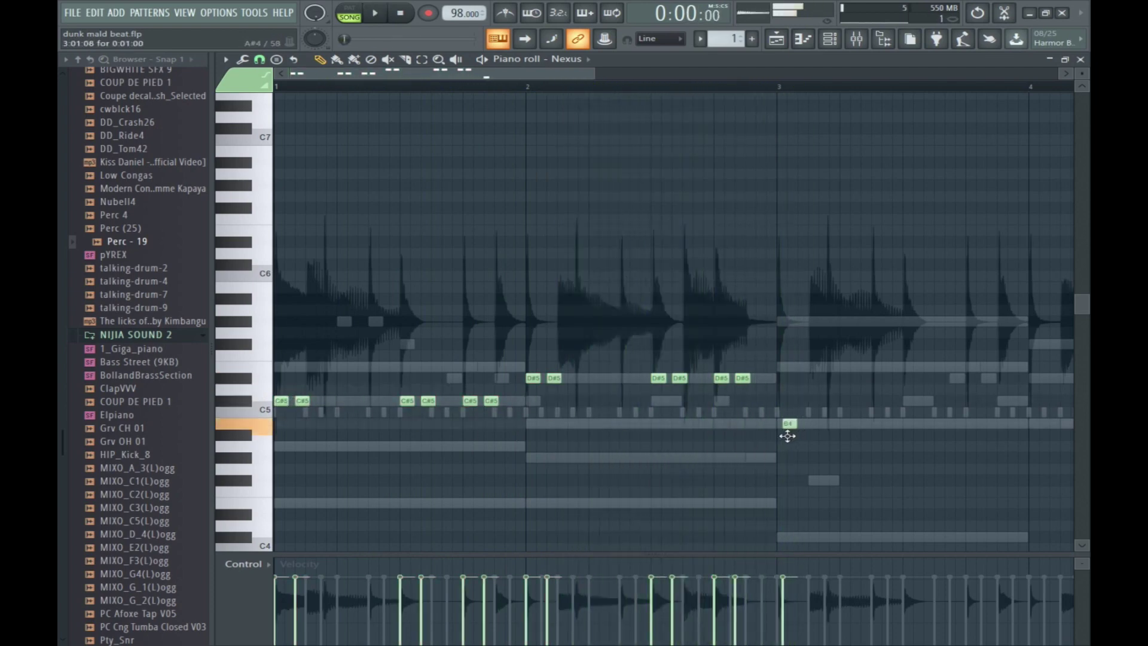
pyautogui.press('space')
pyautogui.moveTo(497, 429); pyautogui.dragTo(282, 399)
pyautogui.moveTo(279, 402); pyautogui.dragTo(777, 428)
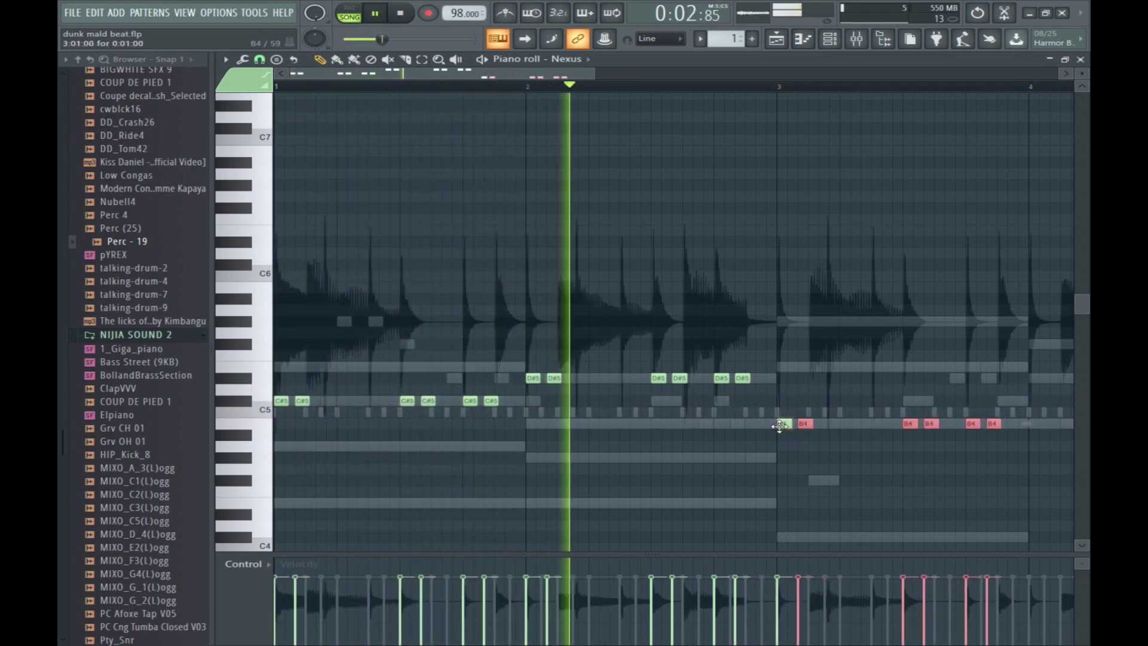
# Raise bar 3's notes to C#5 and copy bar 2's D#5 phrase into bar 4.
pyautogui.moveTo(594, 74); pyautogui.dragTo(628, 86)
pyautogui.press('space')
pyautogui.press('space')
pyautogui.moveTo(997, 452); pyautogui.dragTo(501, 389)
pyautogui.click(504, 388)
pyautogui.moveTo(696, 394); pyautogui.dragTo(507, 379)
pyautogui.moveTo(507, 380); pyautogui.dragTo(960, 379)
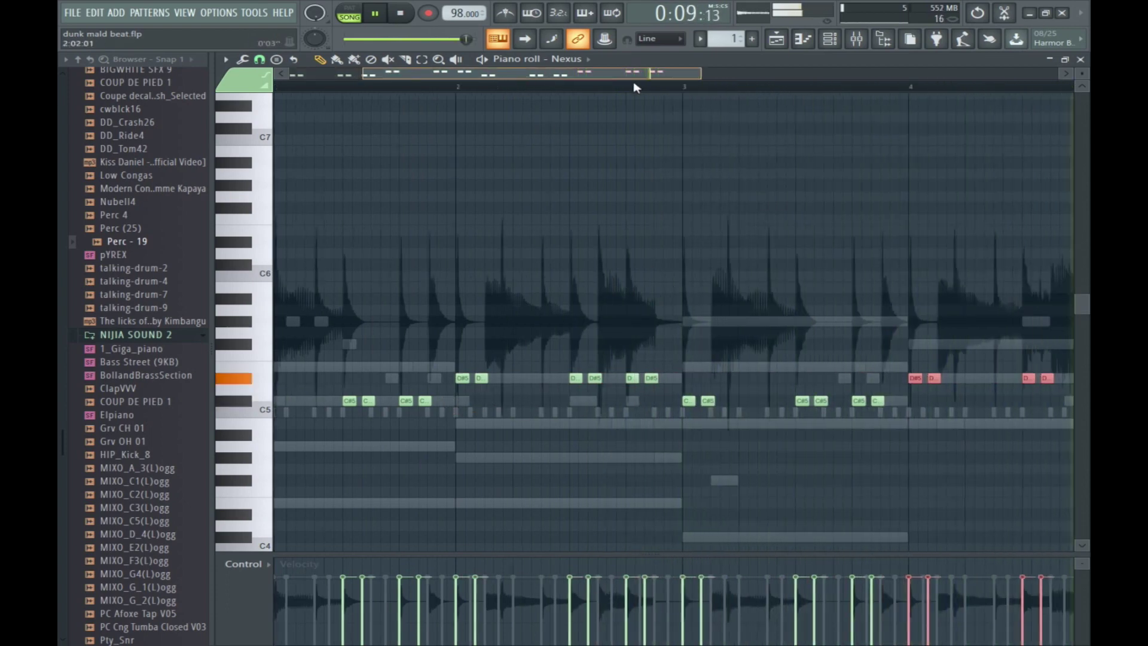
# Replace bar 4's last pair with an F#5, G#5, F#5, E5, D5 run, audition it, and close the piano roll.
pyautogui.press('space')
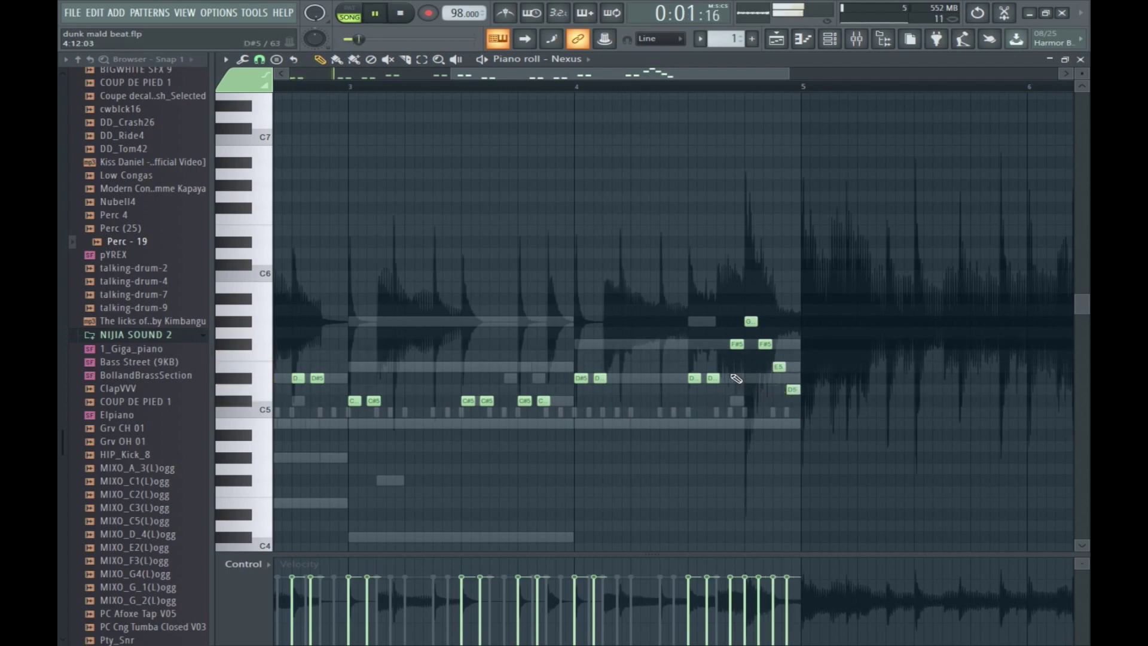
pyautogui.click(1065, 60)
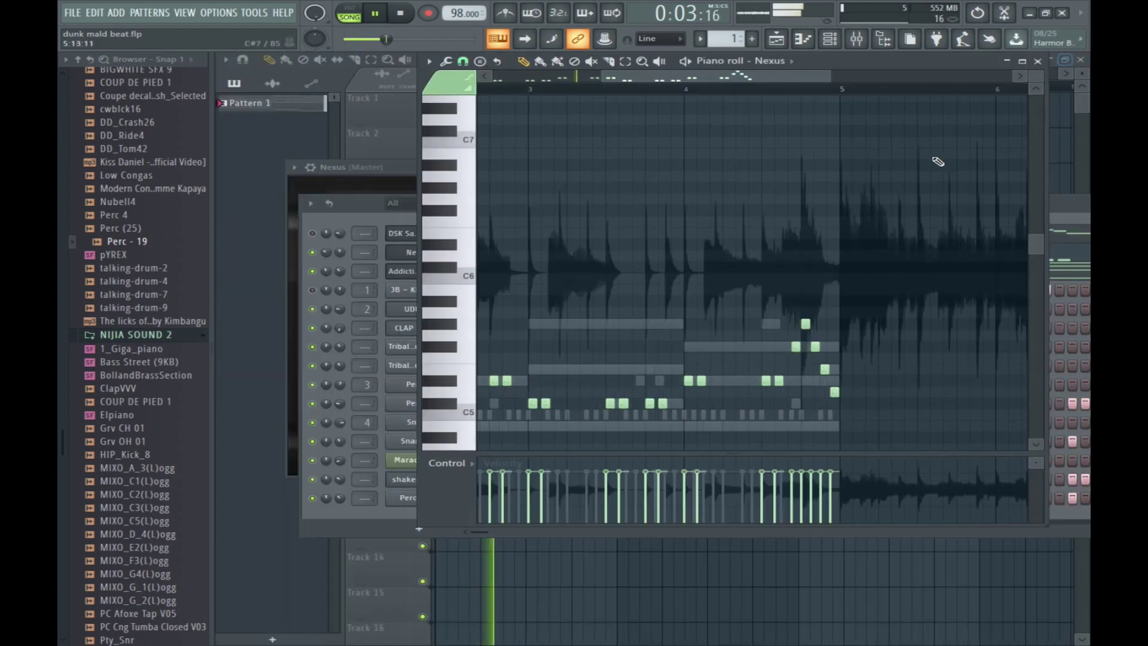
pyautogui.click(1038, 63)
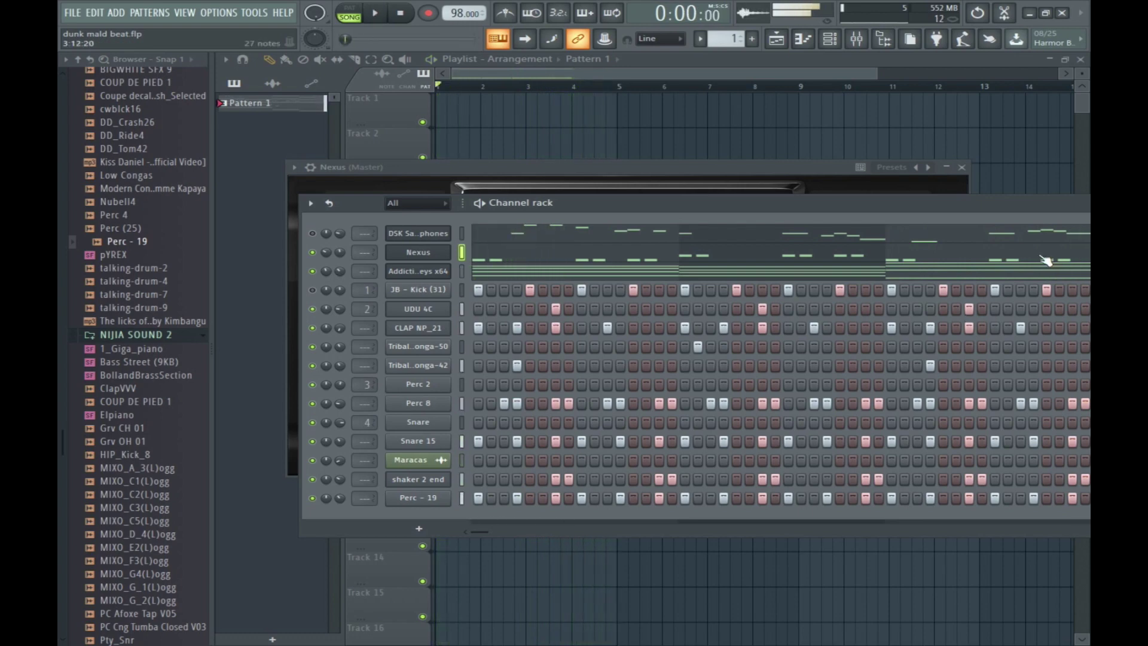
# Reopen the Nexus piano roll maximized, audition from mid bar 4, and raise the bar's last note to D#5.
pyautogui.press('F7')
pyautogui.click(1022, 62)
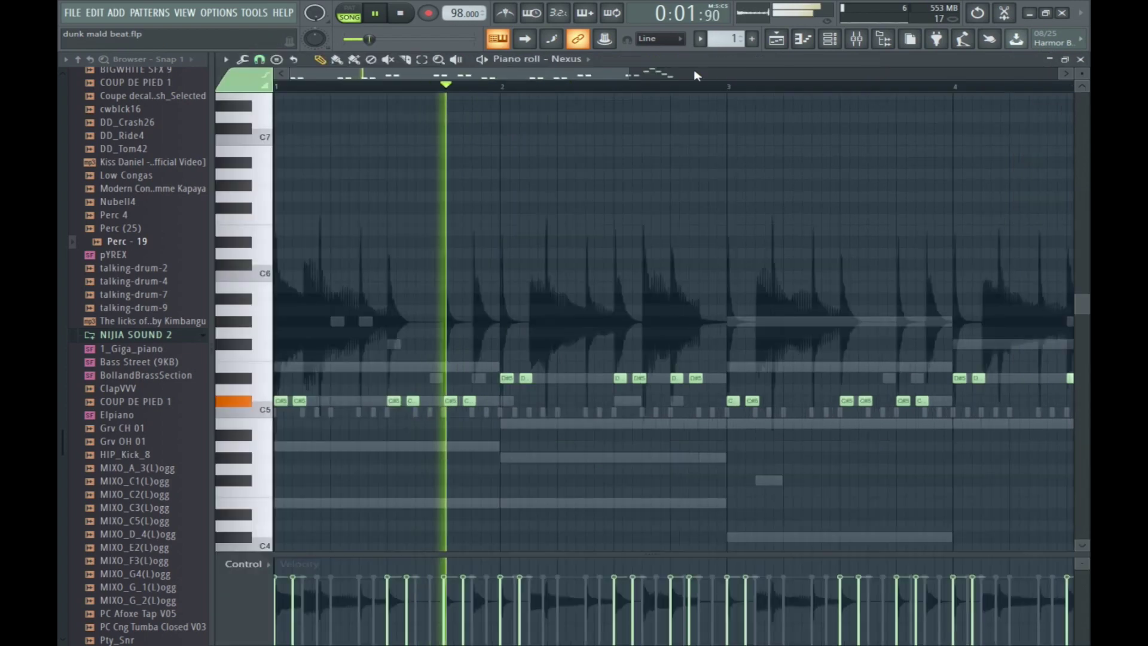
pyautogui.click(866, 76)
pyautogui.moveTo(866, 76); pyautogui.dragTo(784, 75)
pyautogui.click(619, 87)
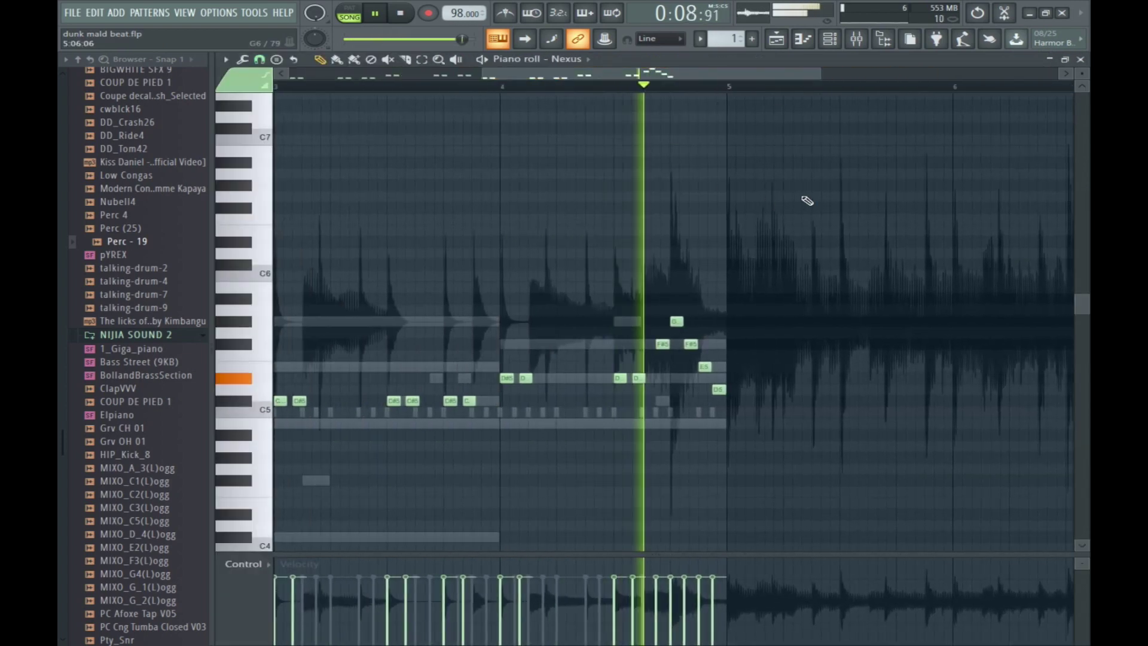
pyautogui.press('space')
pyautogui.press('space')
pyautogui.moveTo(716, 389); pyautogui.dragTo(721, 377)
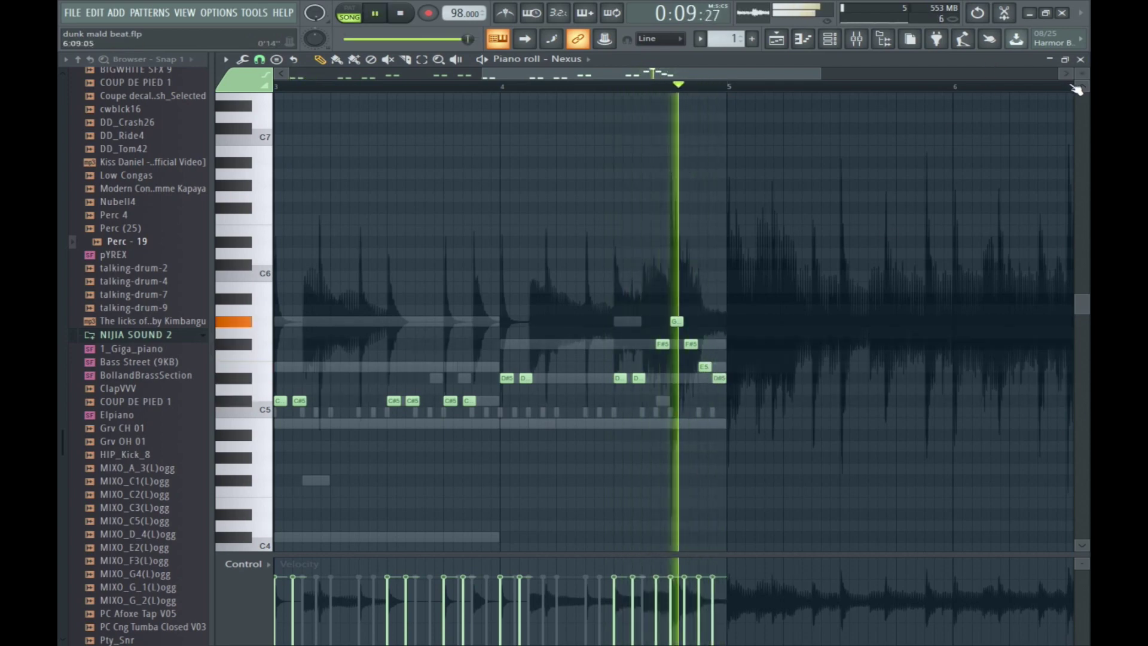
# Close the Nexus piano roll, unmute the DSK Saxophones channel, and save the project.
pyautogui.click(1013, 120)
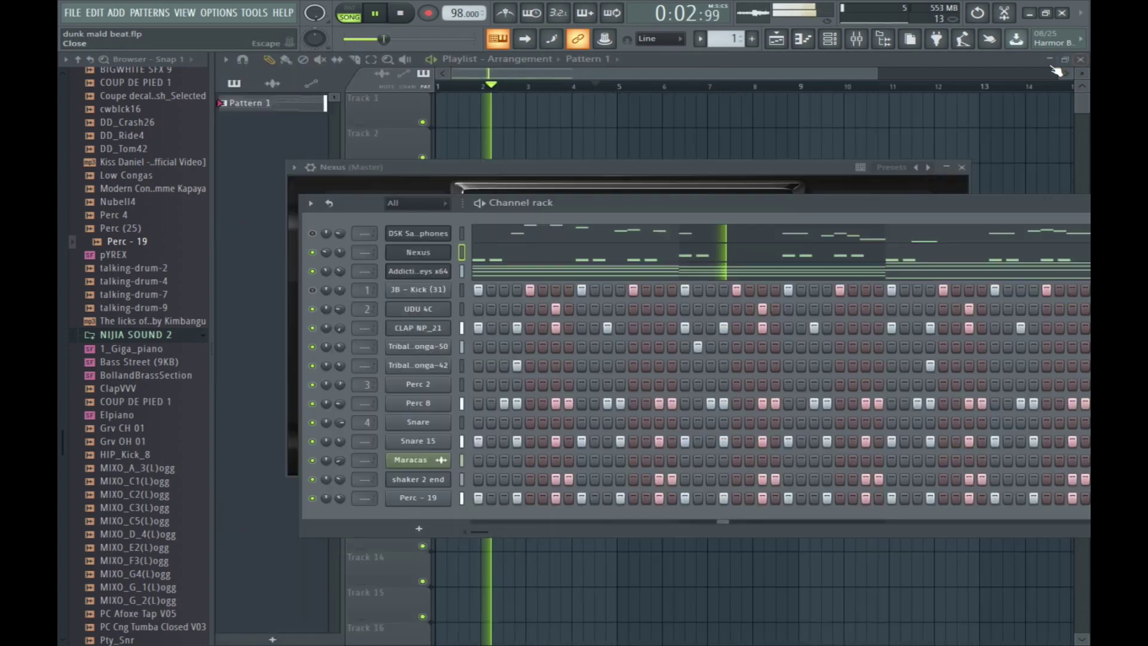
pyautogui.click(1080, 59)
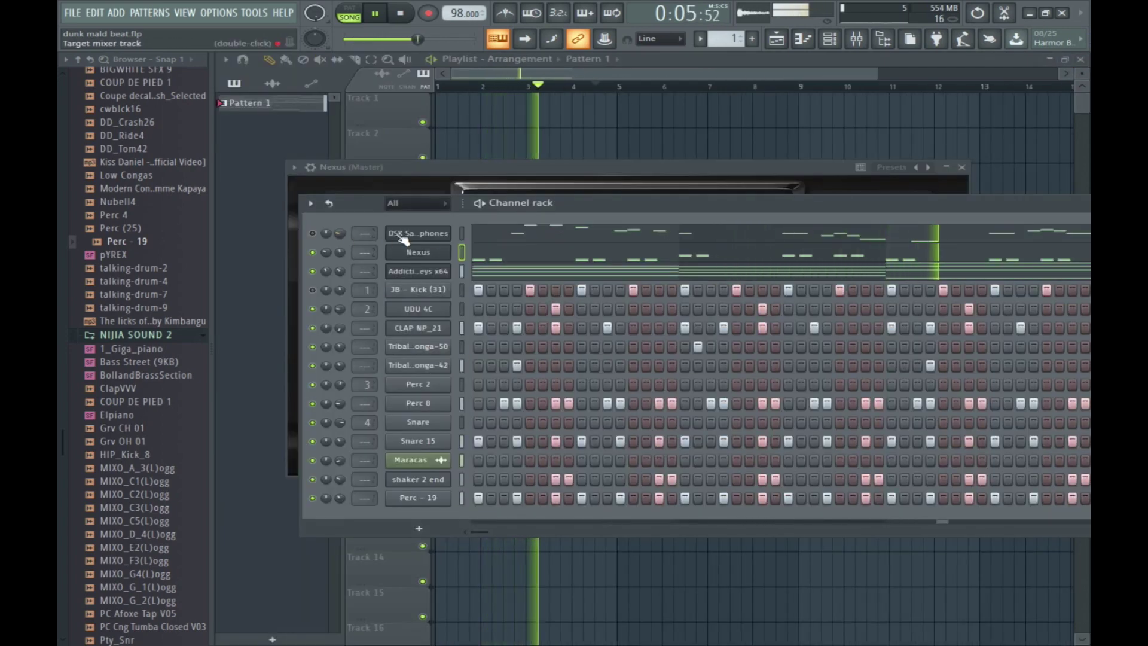
pyautogui.click(428, 238)
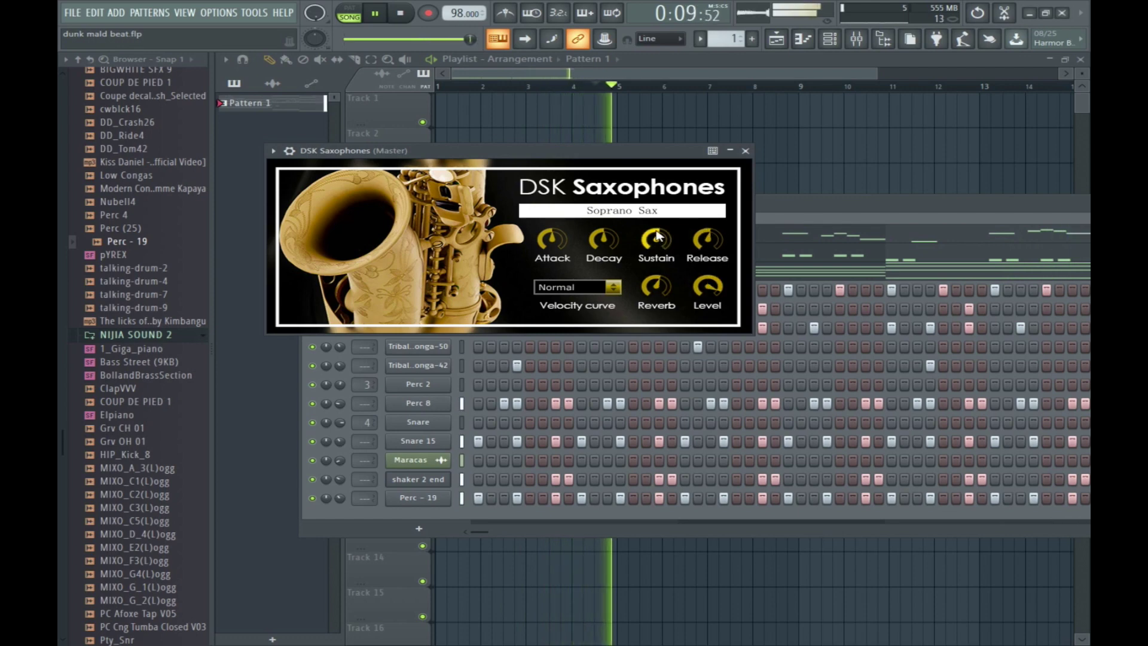
pyautogui.click(745, 151)
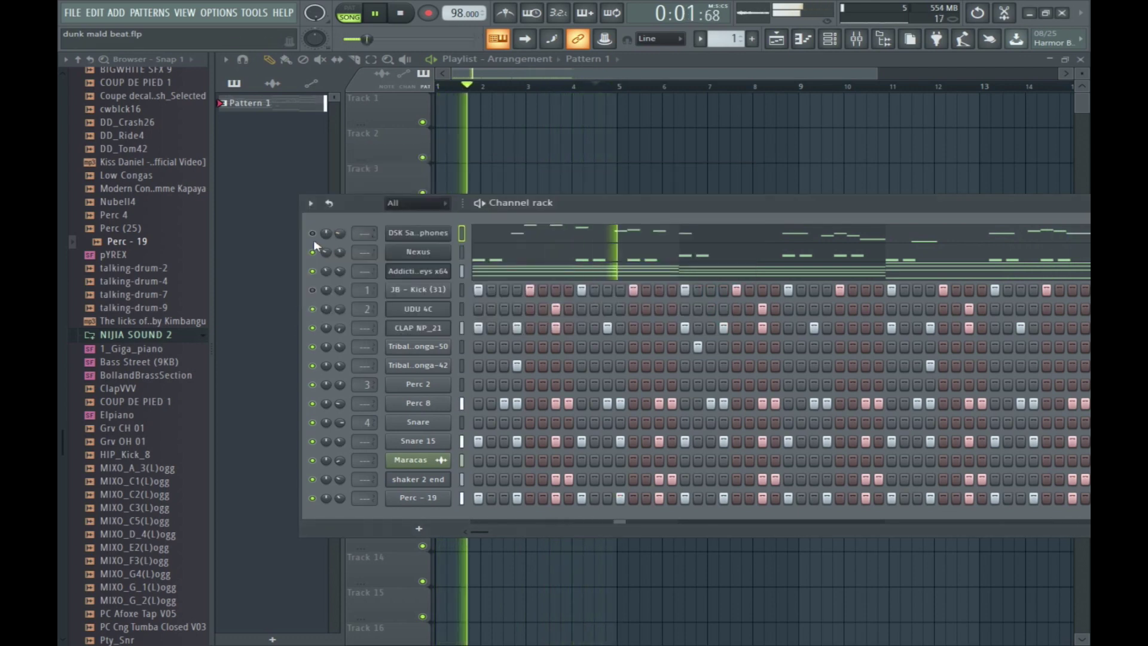
pyautogui.hotkey('ctrl', 's')
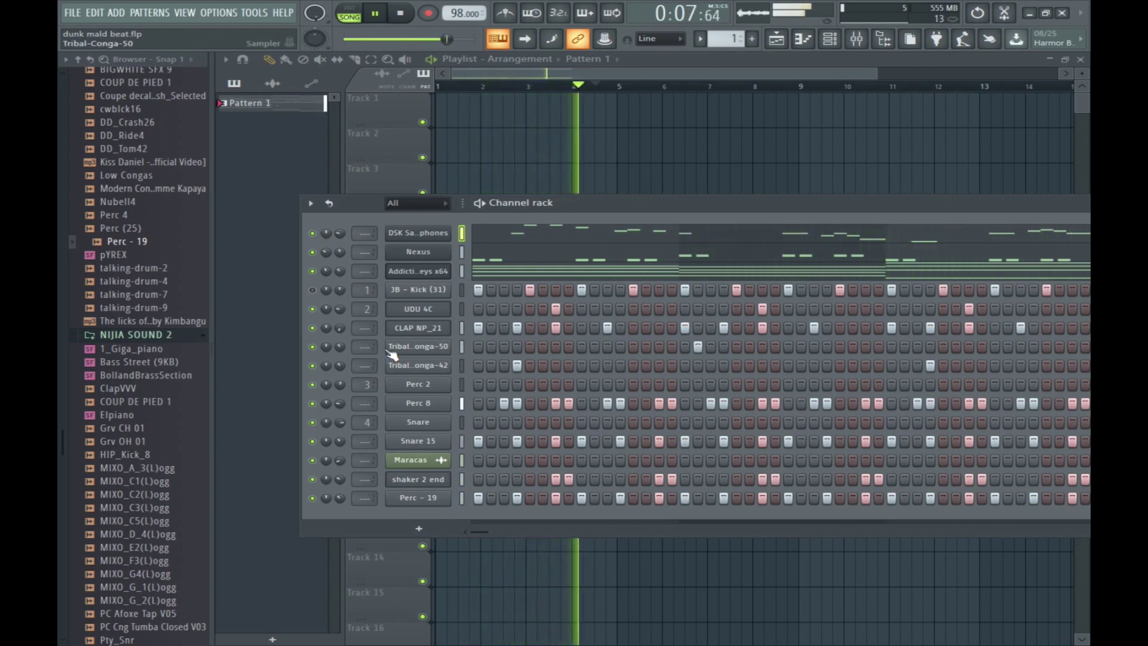
# Insert another Nexus above Addictive Keys with the AUDIOBOOST preset BA - 808 Nightmare, and adjust its channel volume.
pyautogui.rightClick(449, 268)
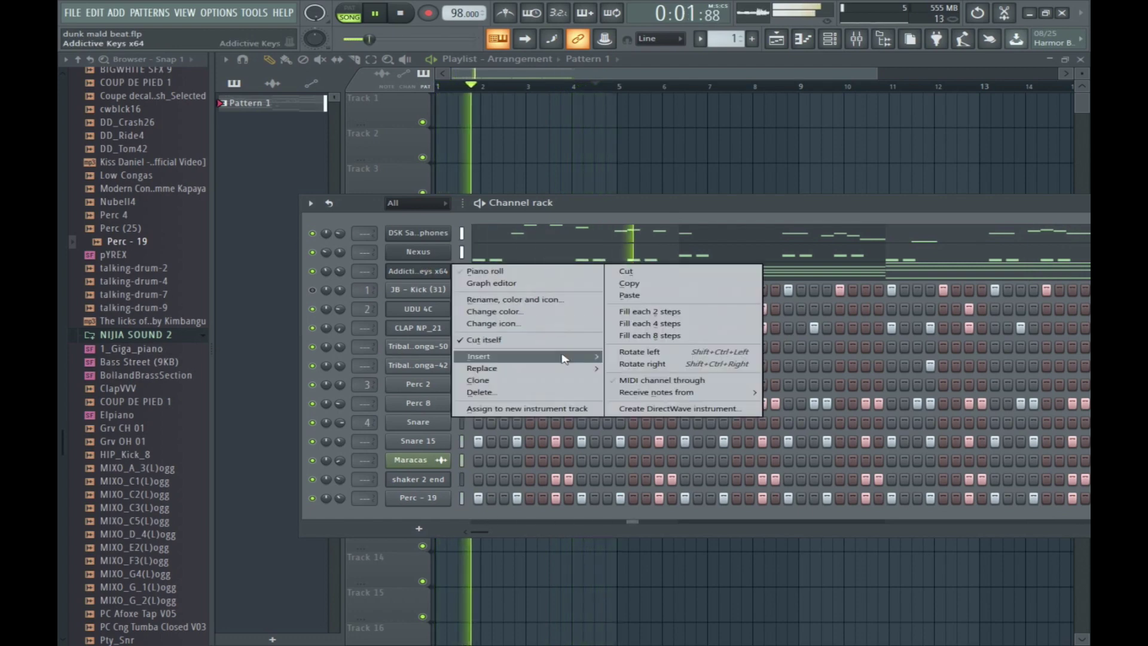
pyautogui.moveTo(563, 357)
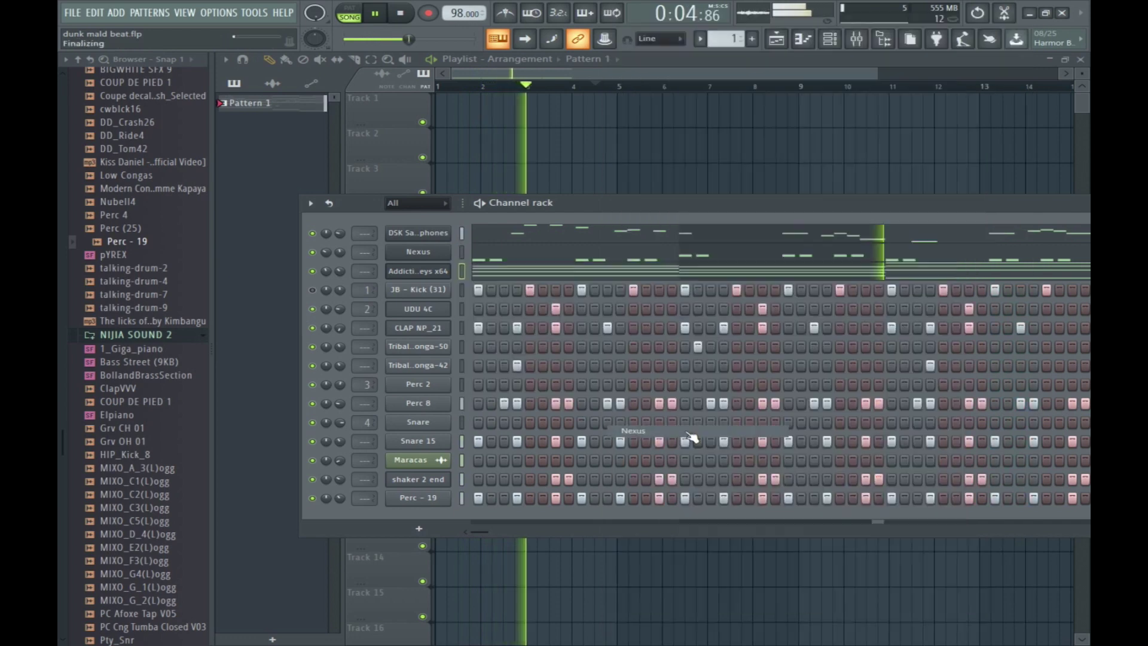
pyautogui.click(684, 430)
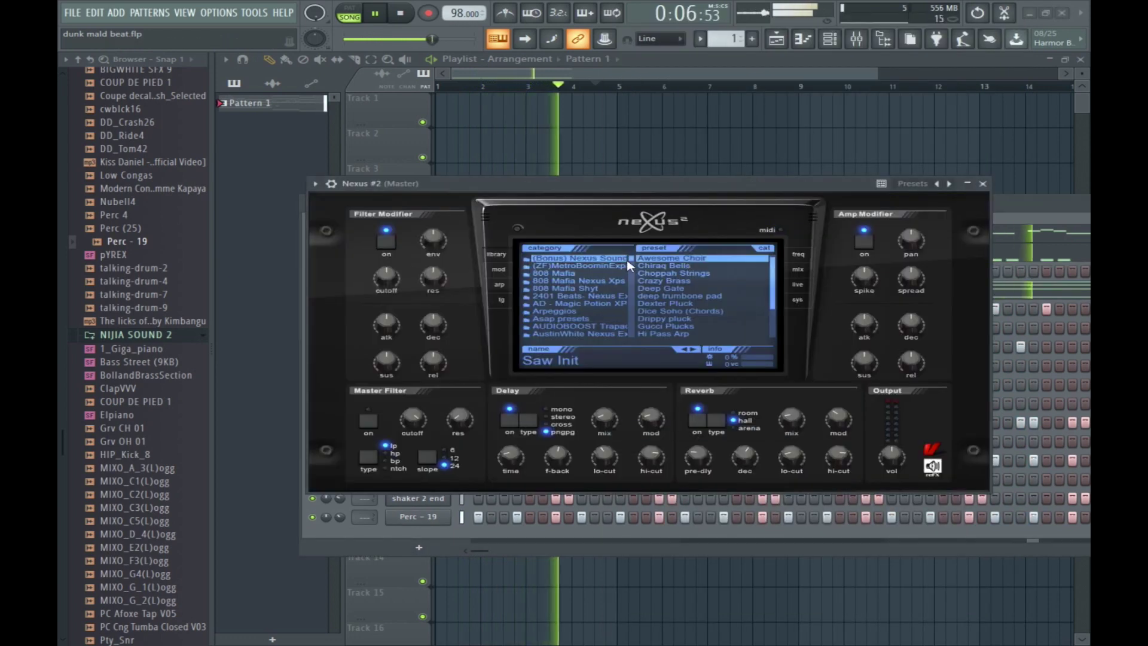
pyautogui.click(577, 326)
pyautogui.click(697, 289)
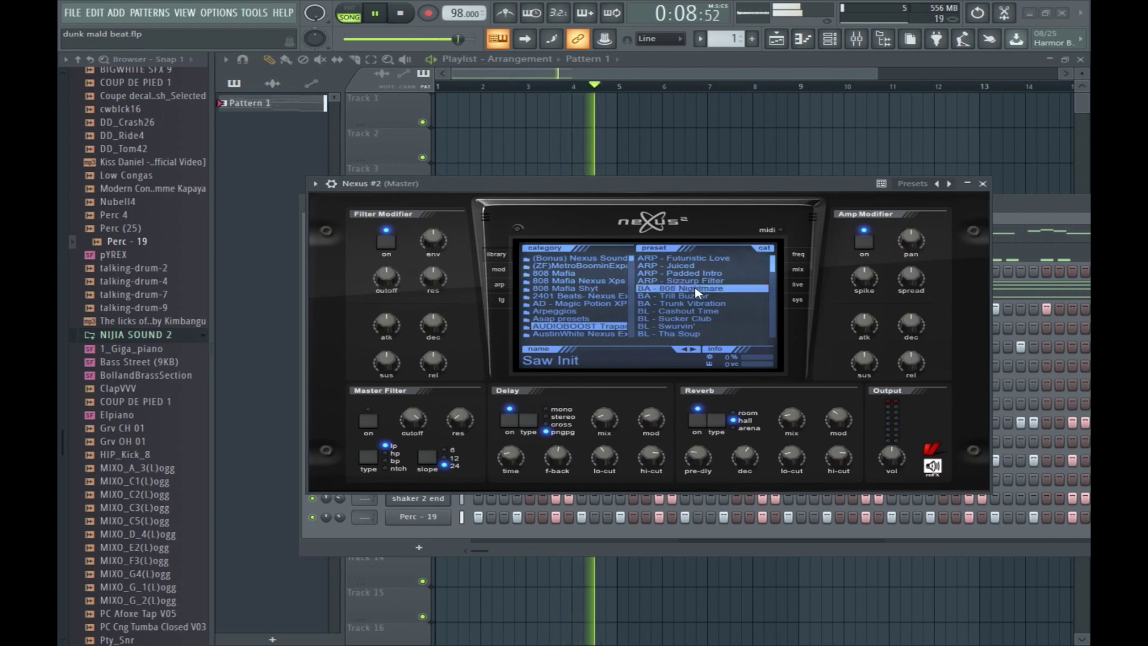
pyautogui.press('F6')
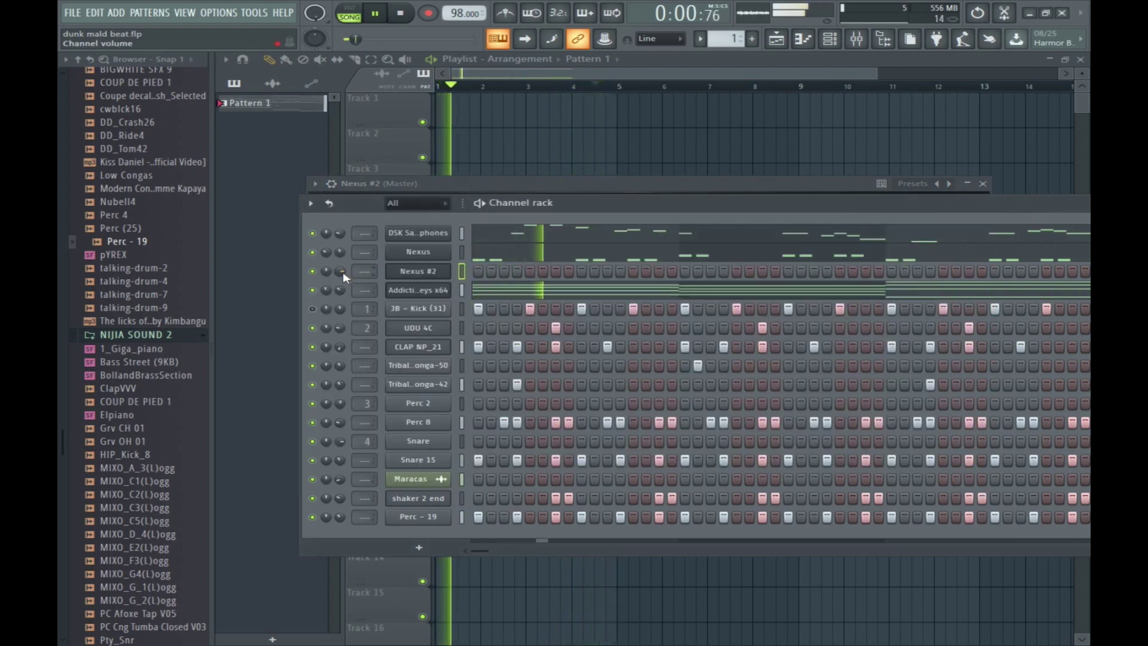
pyautogui.moveTo(343, 273); pyautogui.dragTo(344, 275)
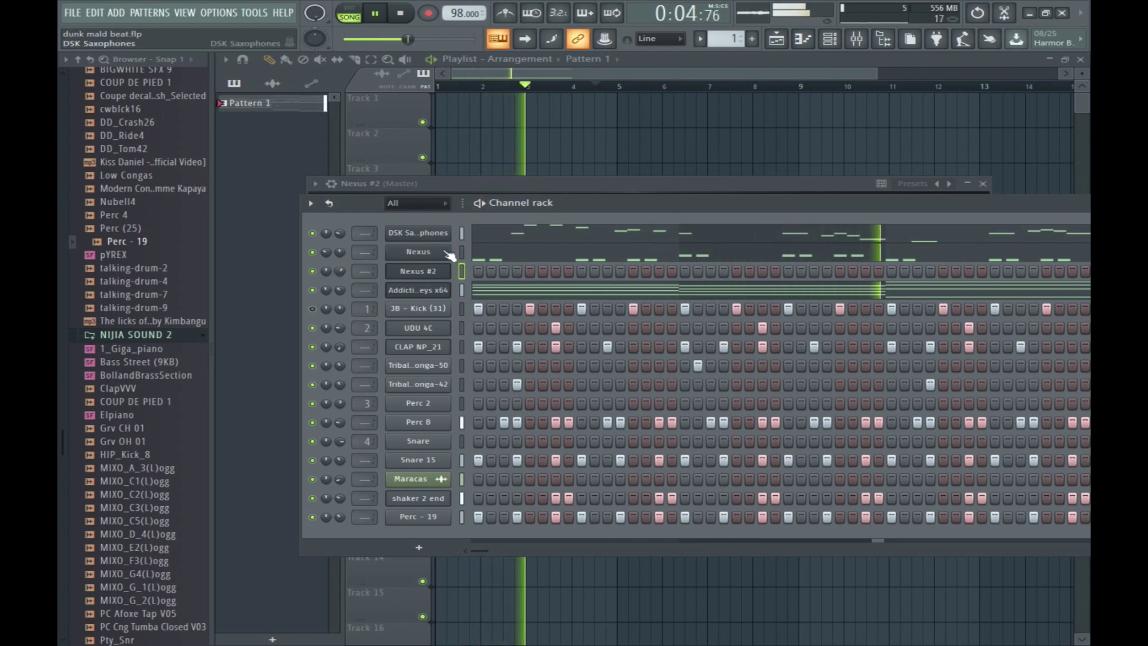
# Open the Nexus #2 channel's piano roll, draw a one-bar F2 note across bar 1, and audition it.
pyautogui.rightClick(438, 267)
pyautogui.click(472, 274)
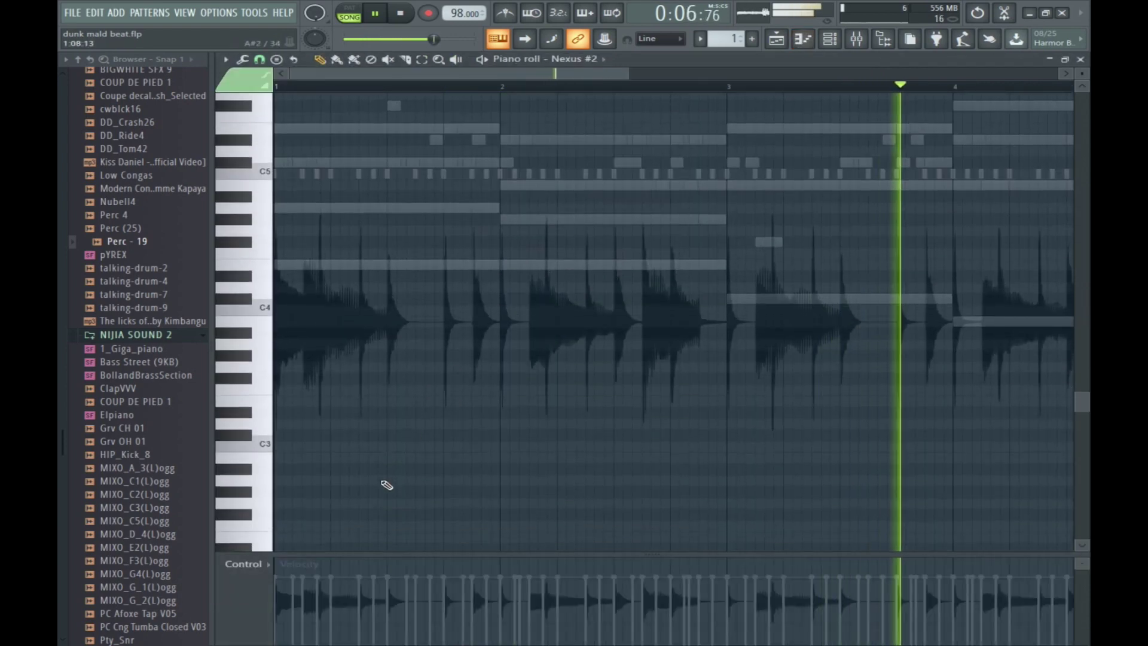
pyautogui.press('space')
pyautogui.moveTo(277, 525); pyautogui.dragTo(499, 530)
pyautogui.scroll(-3, 425, 410)
pyautogui.press('space')
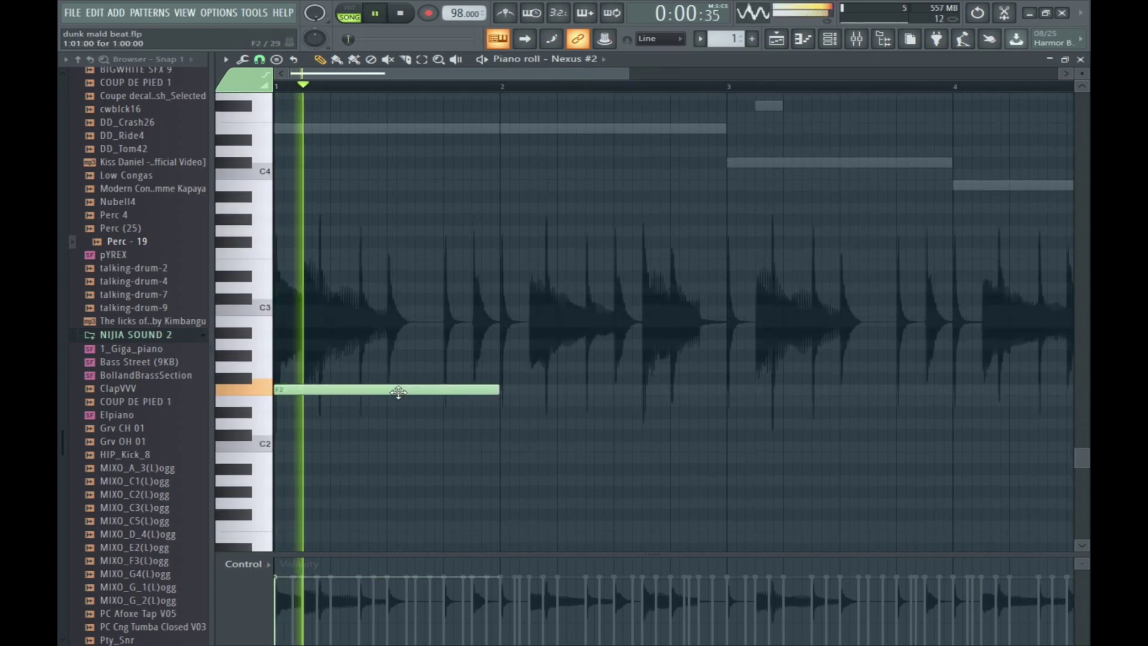
# Stop playback, raise bar 1's bass note to G#3, and close the piano roll.
pyautogui.press('space')
pyautogui.moveTo(398, 391); pyautogui.dragTo(257, 219)
pyautogui.rightClick(385, 389)
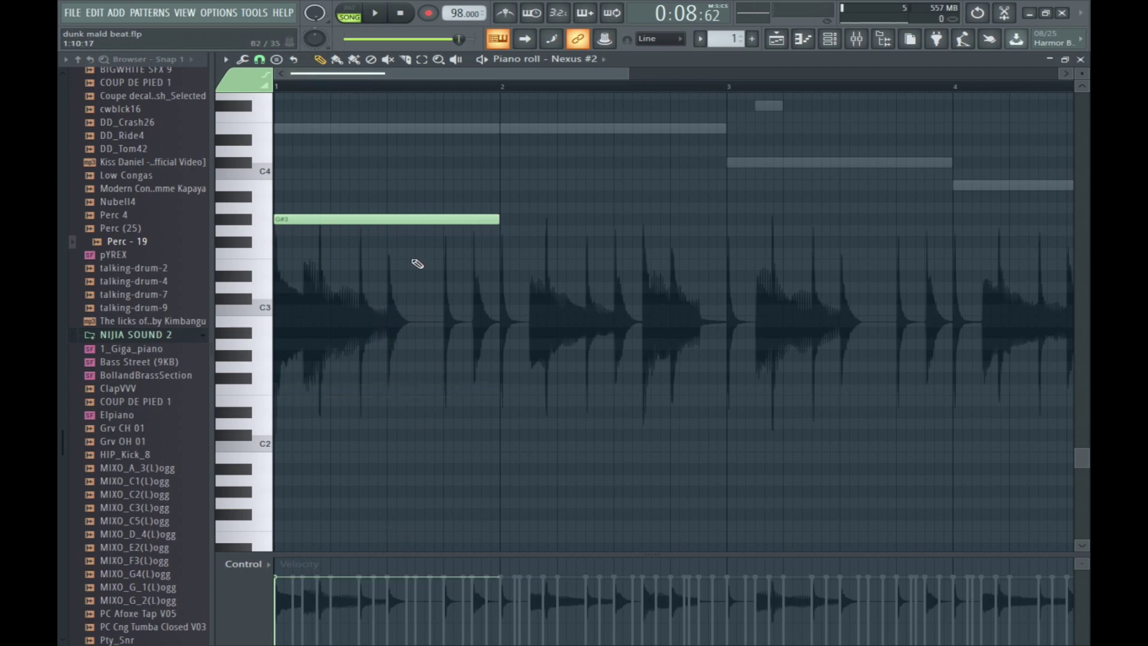
pyautogui.scroll(4, 540, 425)
pyautogui.click(1080, 60)
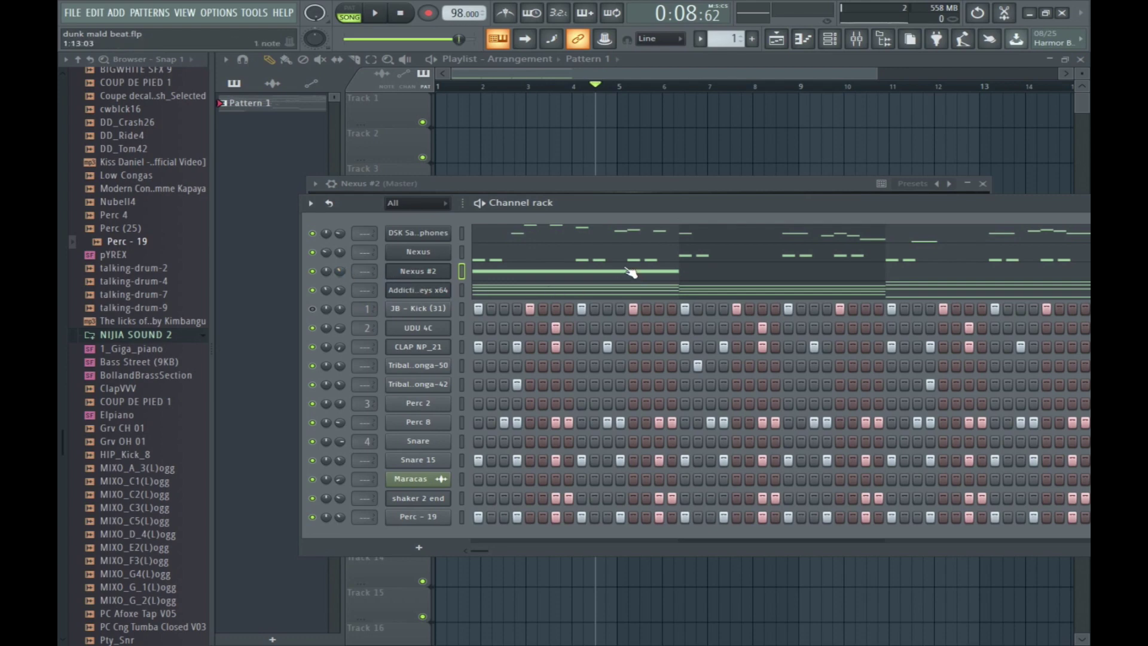
# Reopen the Nexus #2 piano roll, add one-bar notes E4, C#4 and B3 in bars 2 to 4, and audition the line.
pyautogui.click(500, 272)
pyautogui.scroll(1, 511, 334)
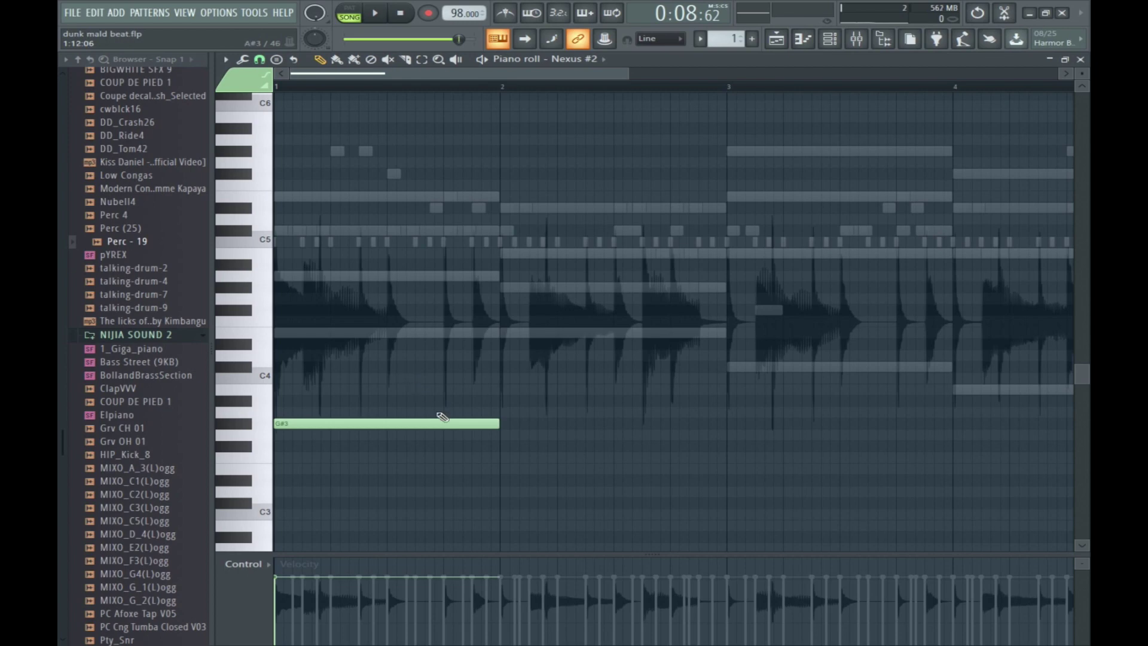
pyautogui.click(1079, 61)
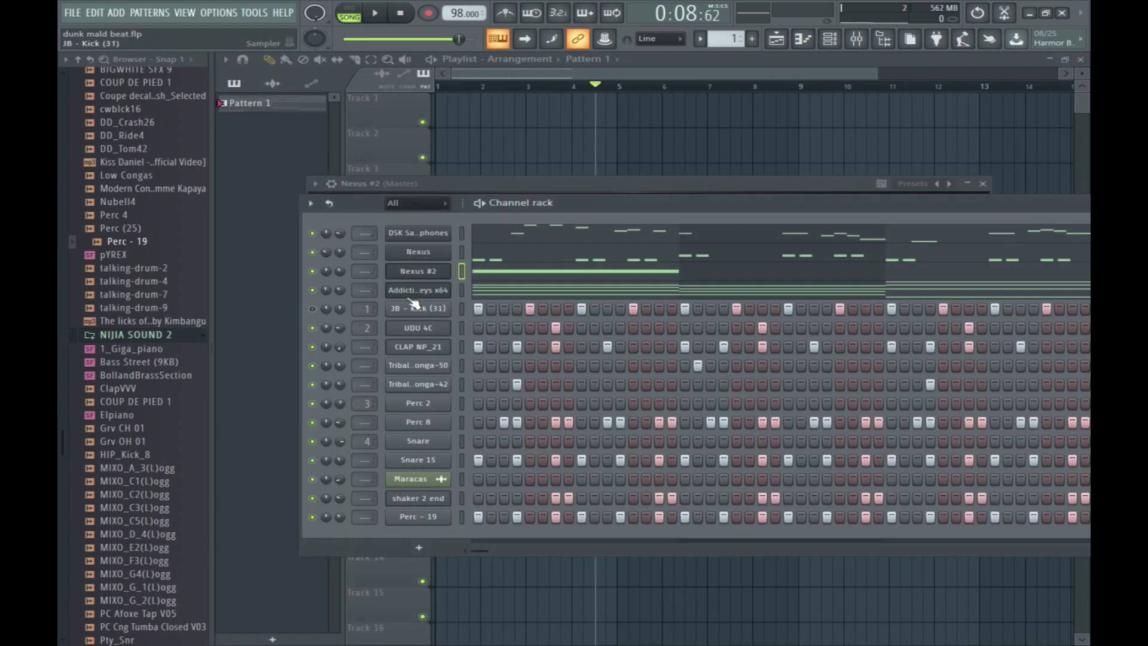
pyautogui.click(533, 276)
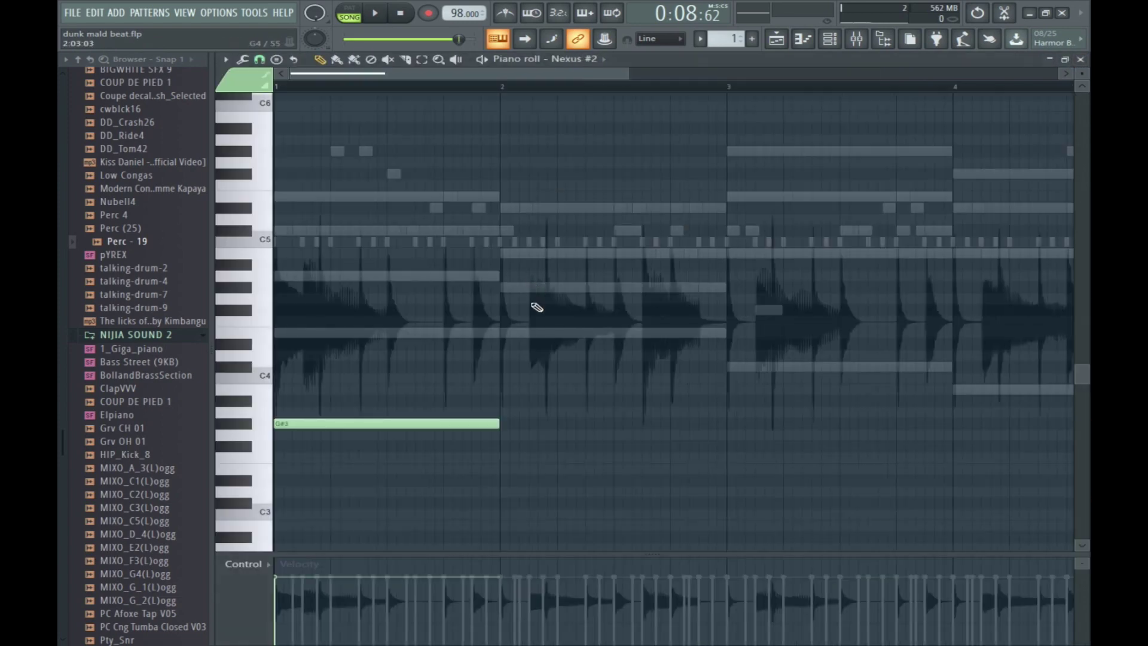
pyautogui.press('space')
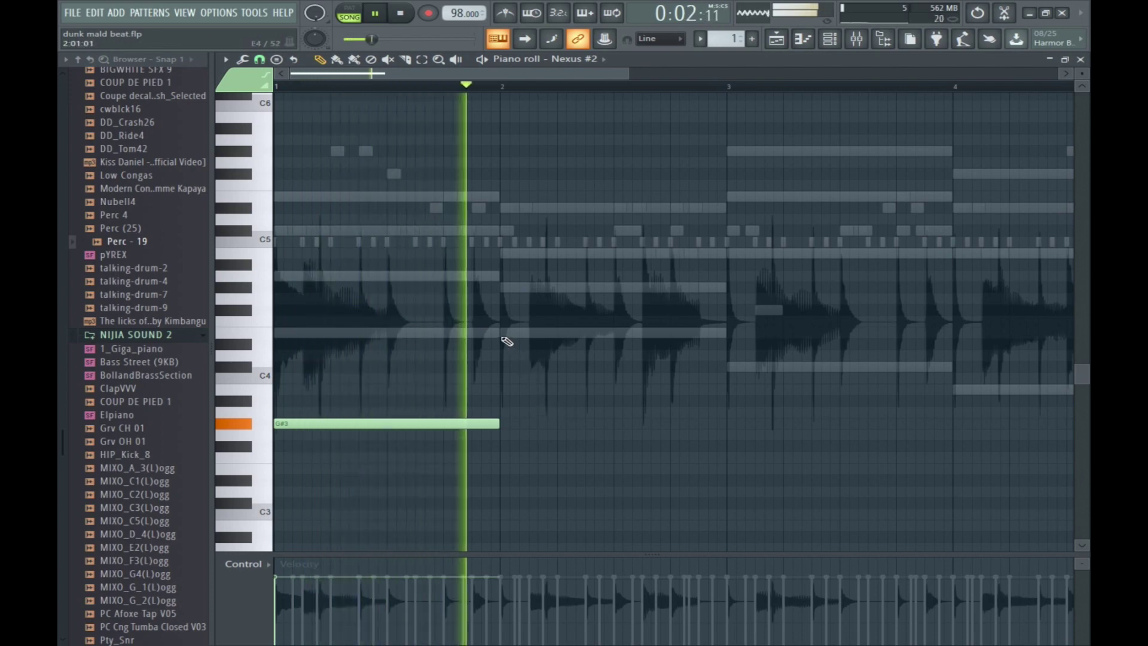
pyautogui.click(519, 333)
pyautogui.press('space')
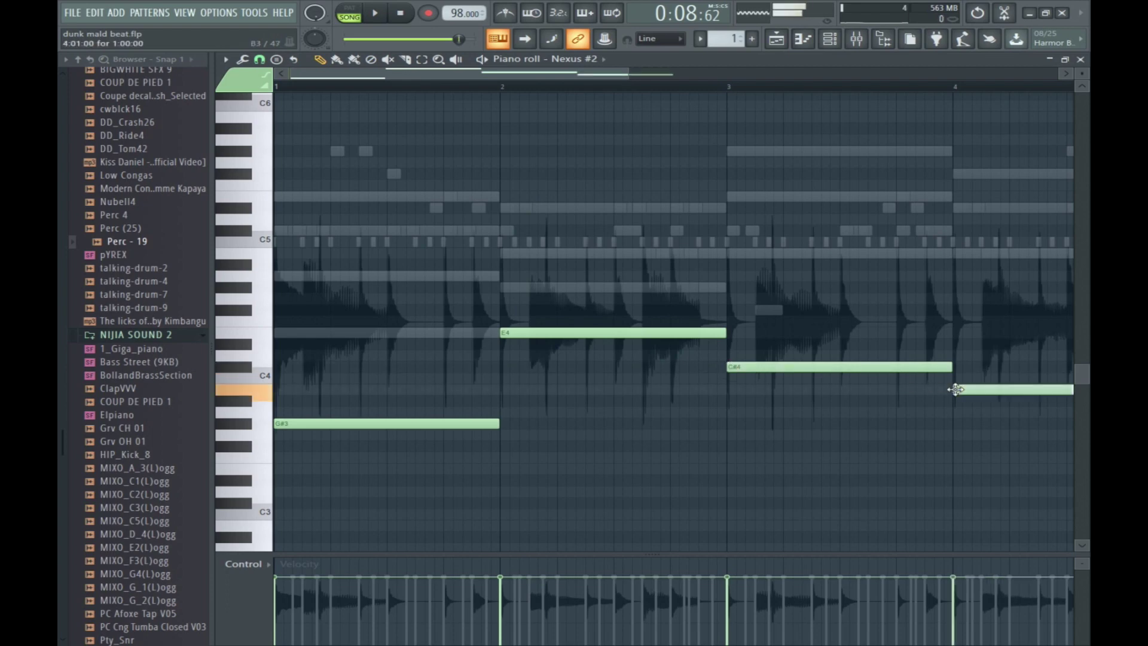
pyautogui.press('space')
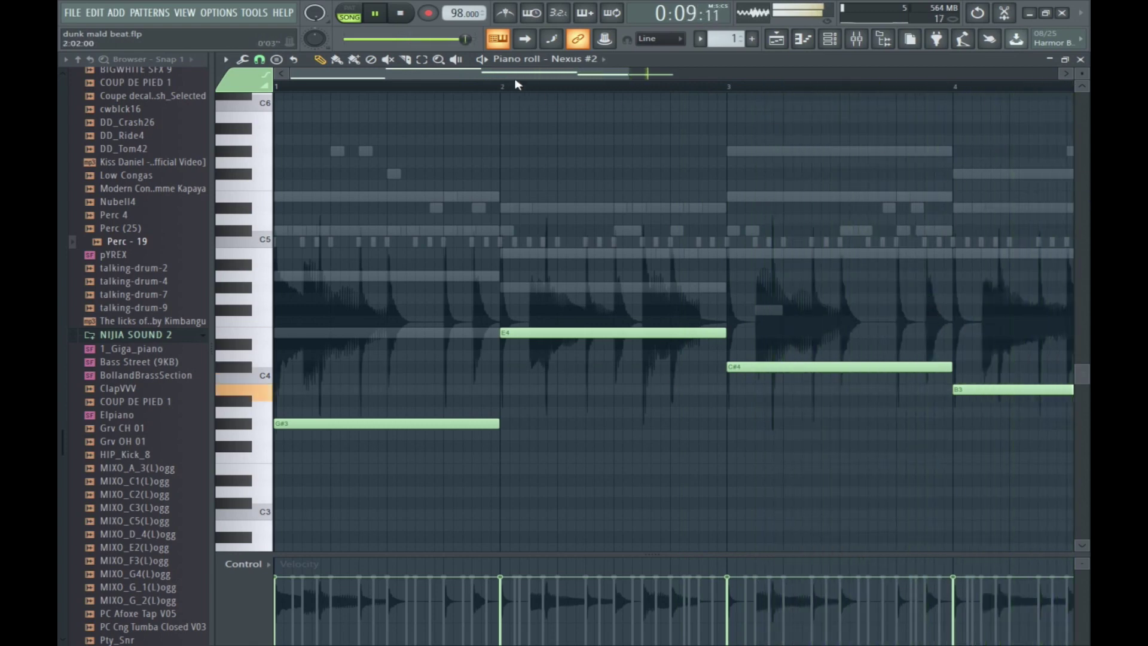
# Add short B4, G4 and B4 notes at the end of bar 4 and shorten the B3 note to about where they start.
pyautogui.moveTo(522, 76); pyautogui.dragTo(682, 88)
pyautogui.click(752, 256)
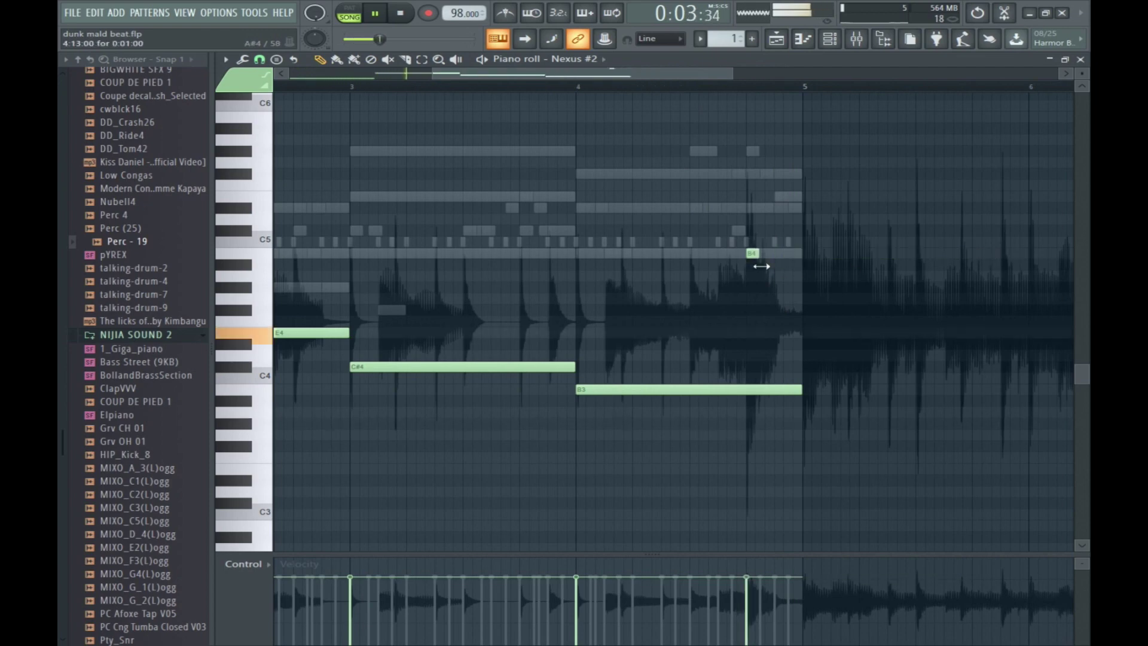
pyautogui.click(779, 255)
pyautogui.click(767, 301)
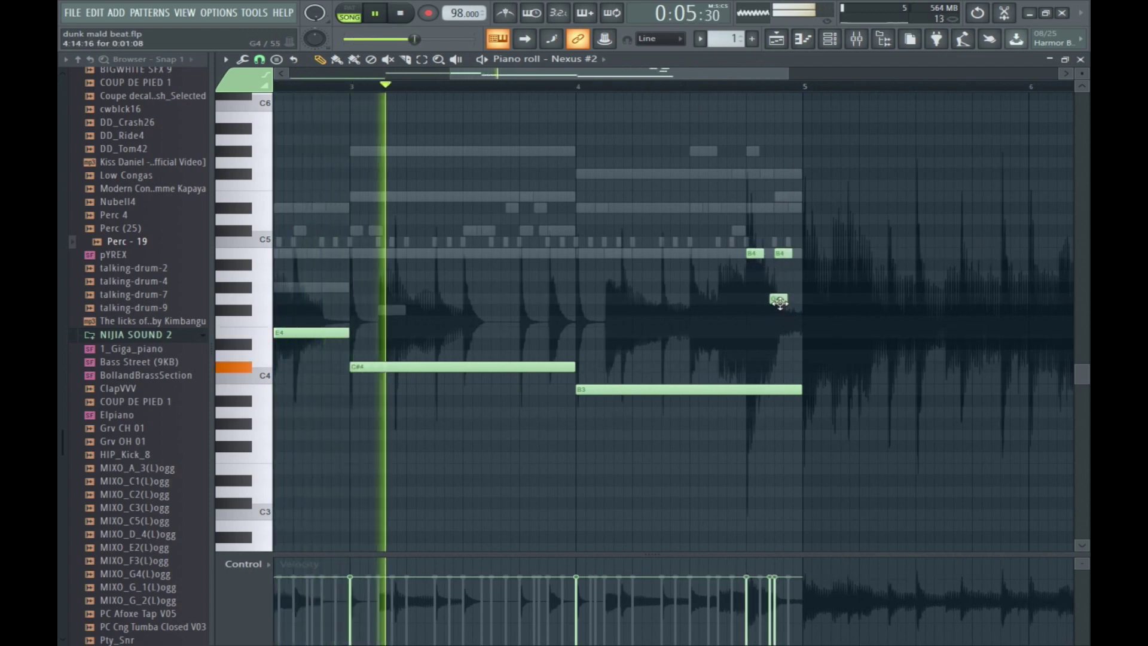
pyautogui.moveTo(774, 300); pyautogui.dragTo(769, 299)
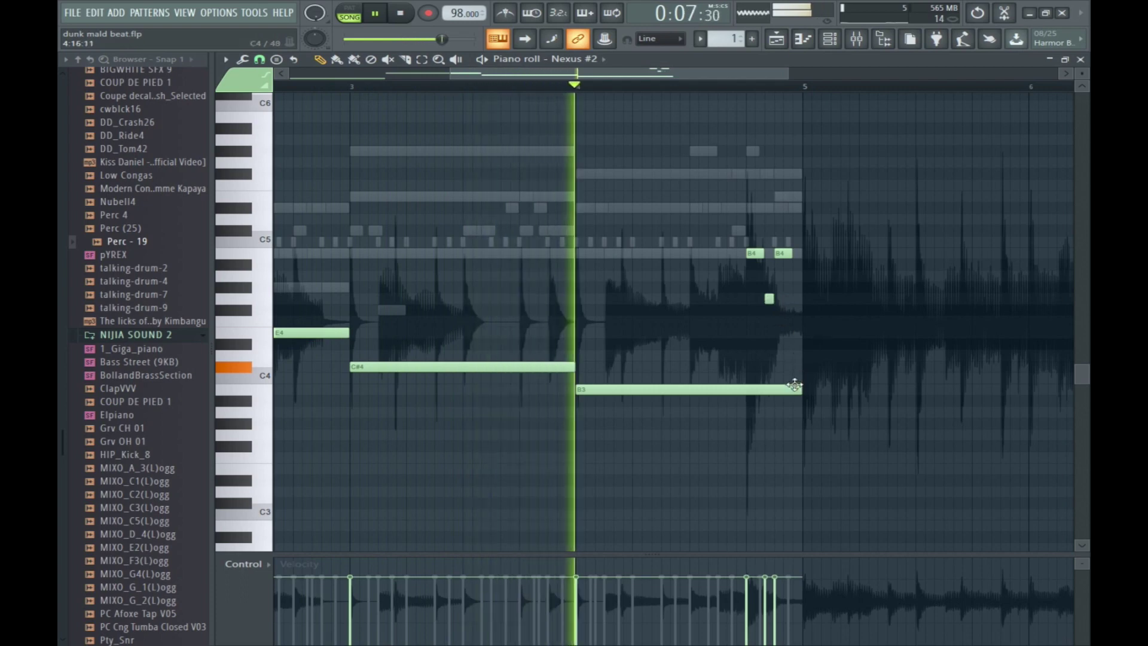
pyautogui.moveTo(795, 389); pyautogui.dragTo(746, 387)
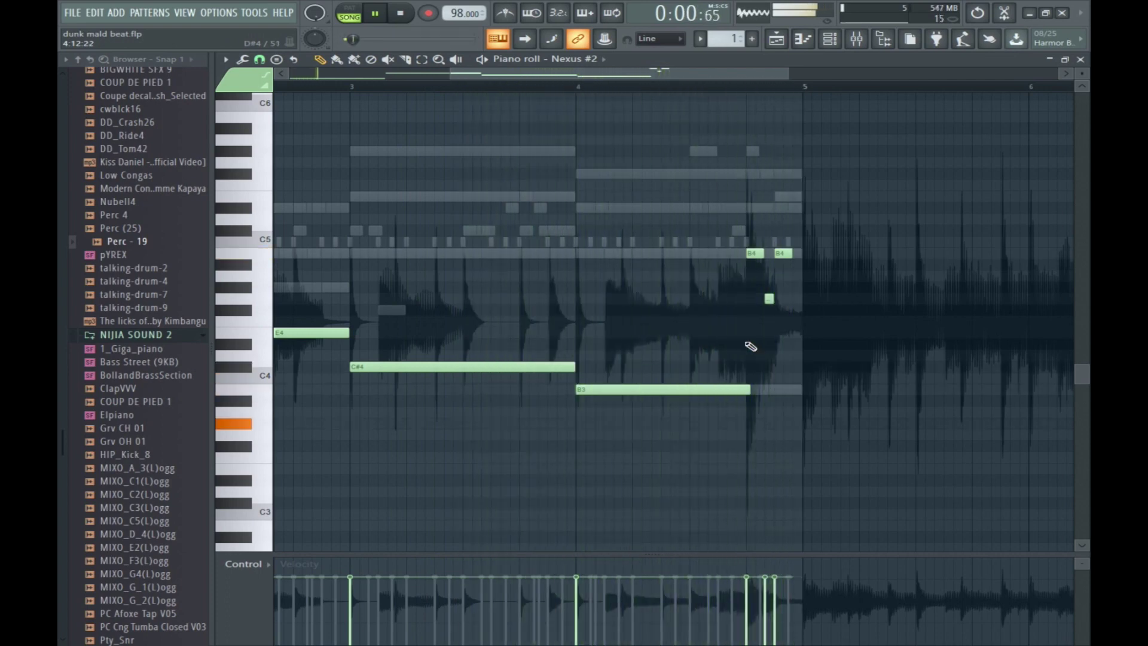
# Shorten bar 1's G#3 note to 0:12:00, fill the rest with 0:01:08-long A4, G#4 and F4 notes, and audition it.
pyautogui.moveTo(590, 76); pyautogui.dragTo(432, 77)
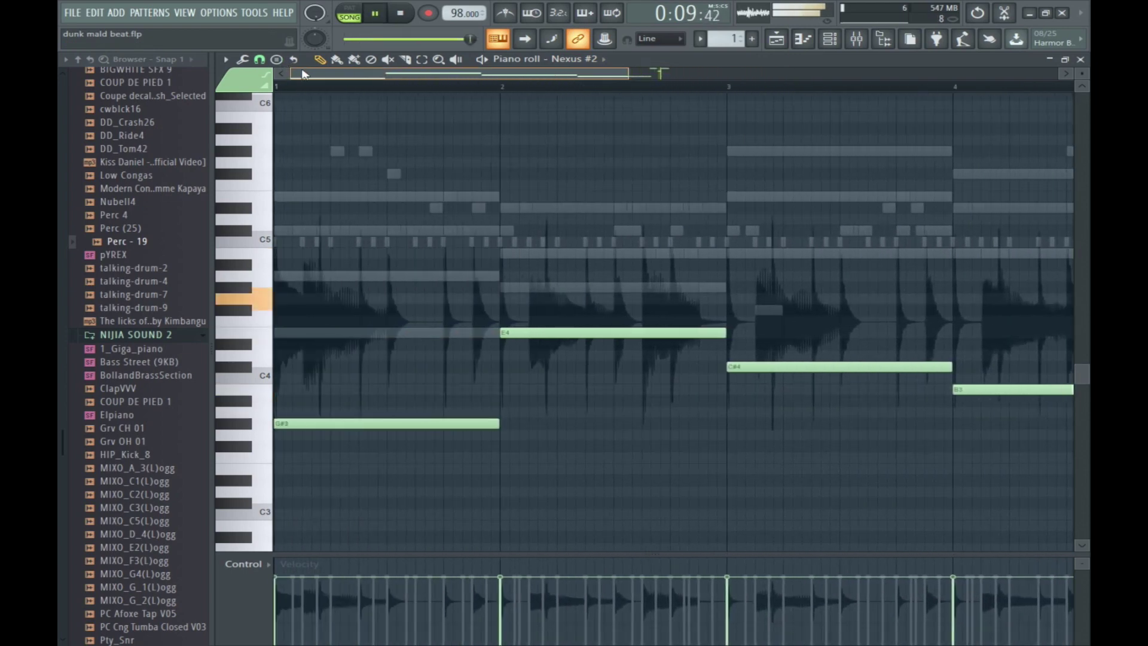
pyautogui.moveTo(502, 447); pyautogui.dragTo(456, 446)
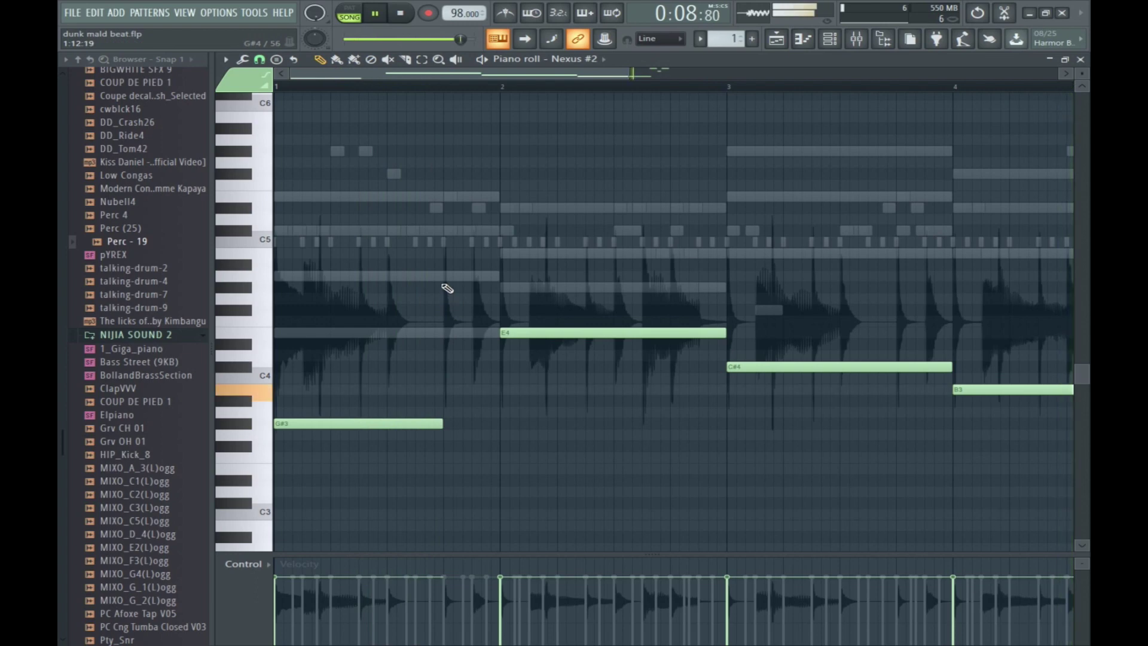
pyautogui.click(442, 276)
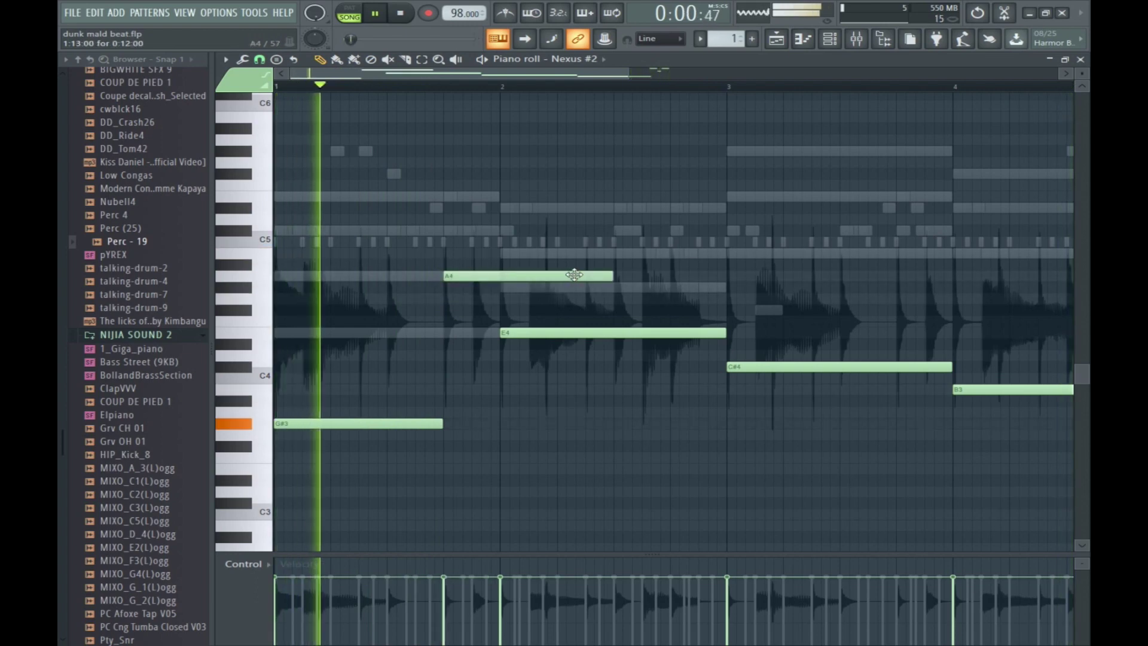
pyautogui.moveTo(611, 276); pyautogui.dragTo(464, 285)
pyautogui.press('space')
pyautogui.click(467, 288)
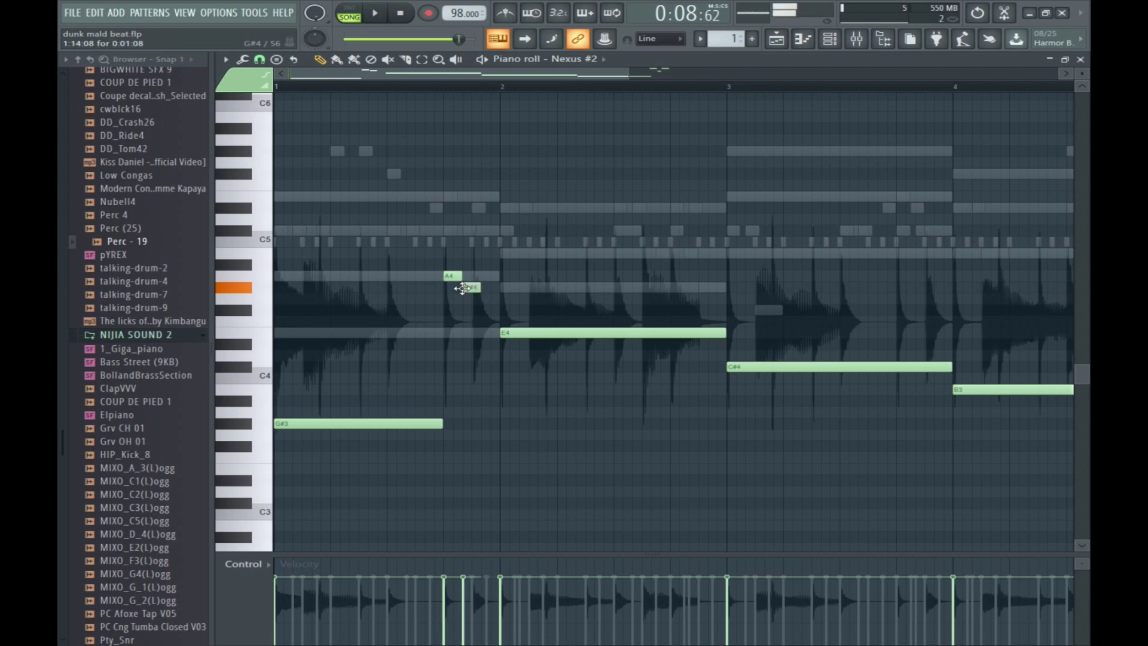
pyautogui.click(483, 331)
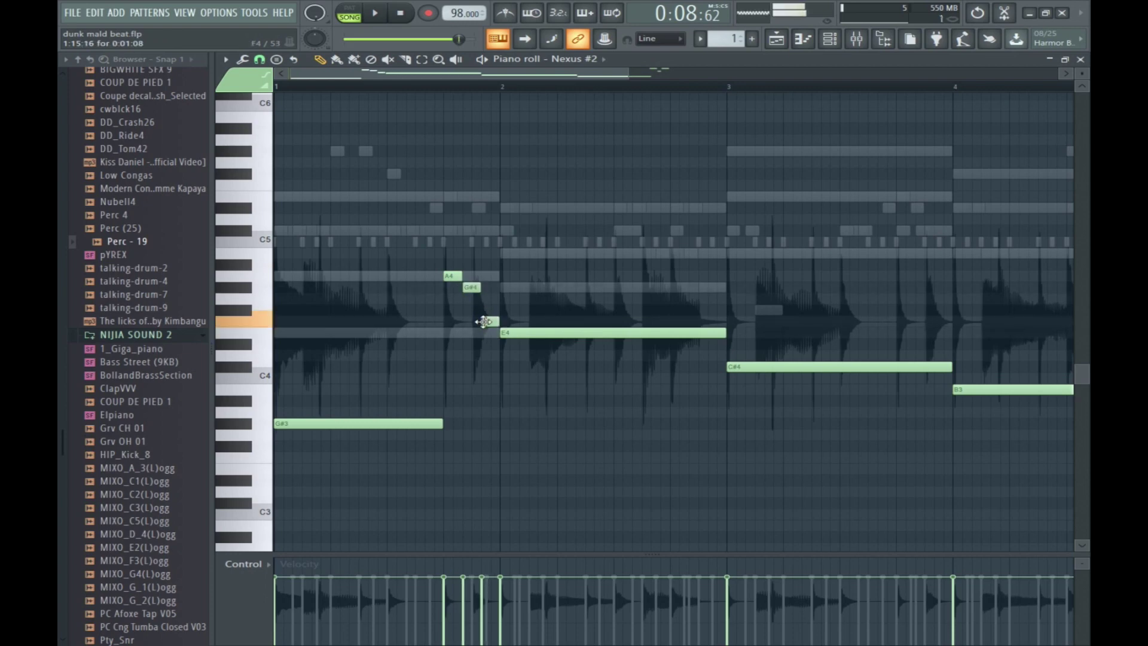
pyautogui.press('space')
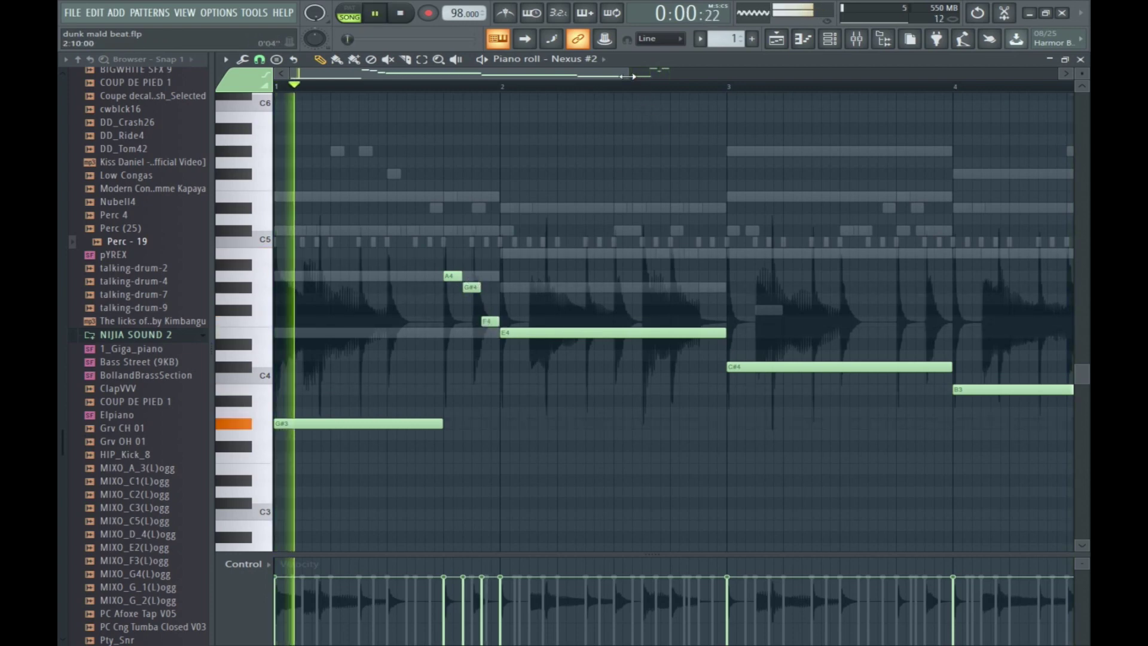
# Try bar 1's F4 note at a length of 0:00:16, audition it, and restore its length to 0:01:08.
pyautogui.scroll(2, 622, 167)
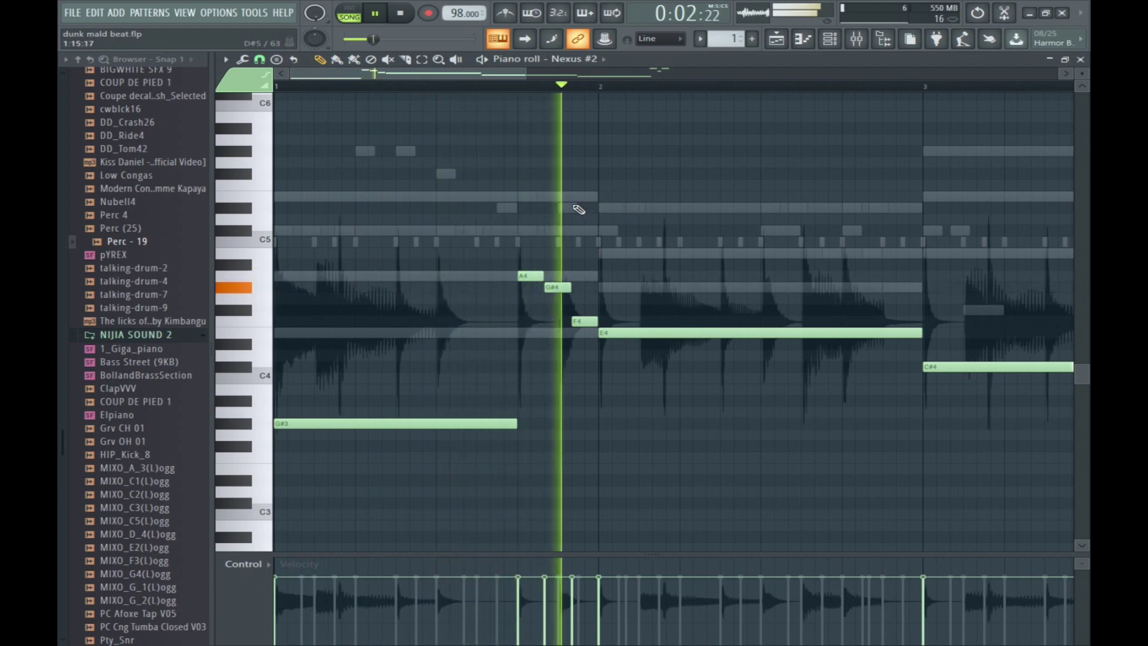
pyautogui.press('space')
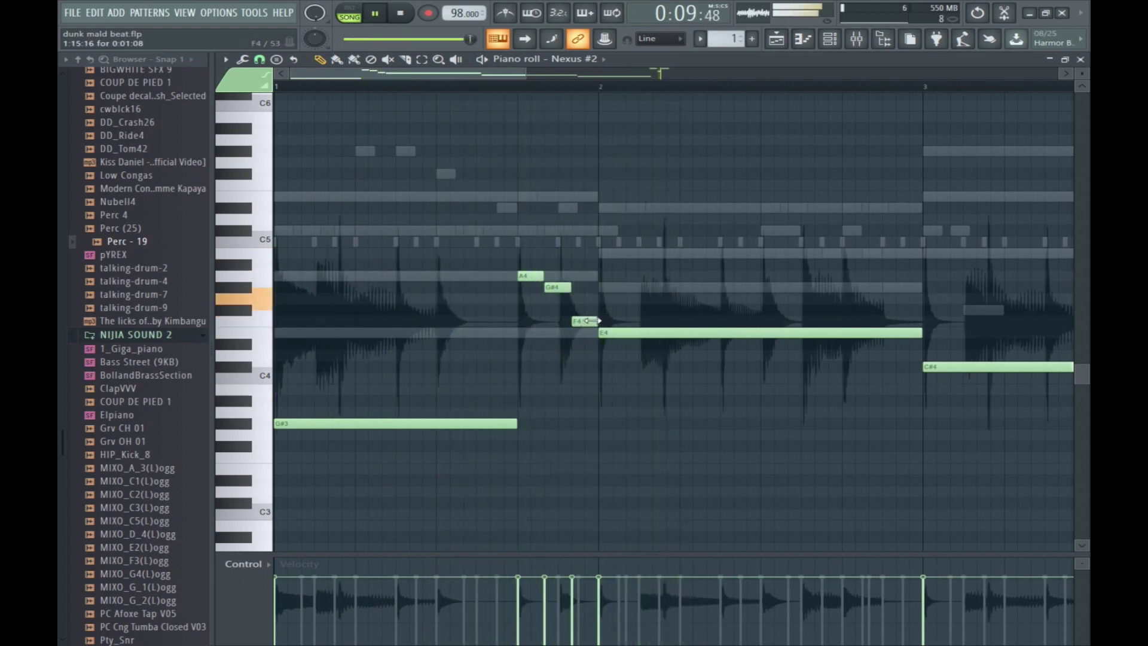
pyautogui.moveTo(592, 320); pyautogui.dragTo(583, 321)
pyautogui.press('space')
pyautogui.scroll(4, 506, 204)
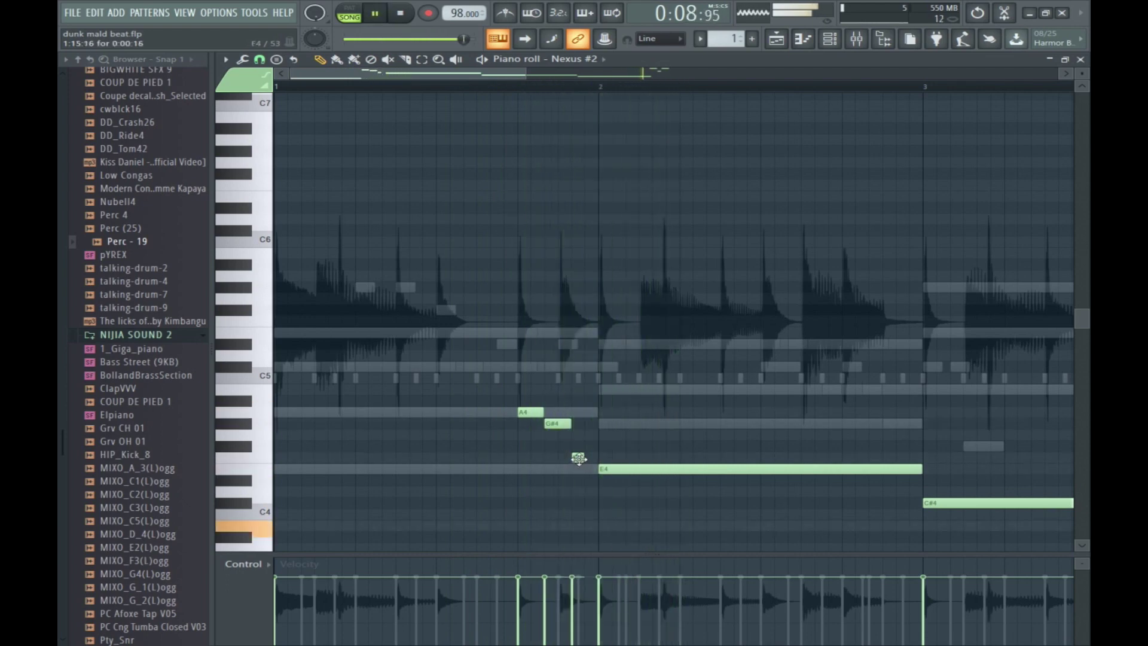
pyautogui.moveTo(580, 457); pyautogui.dragTo(596, 458)
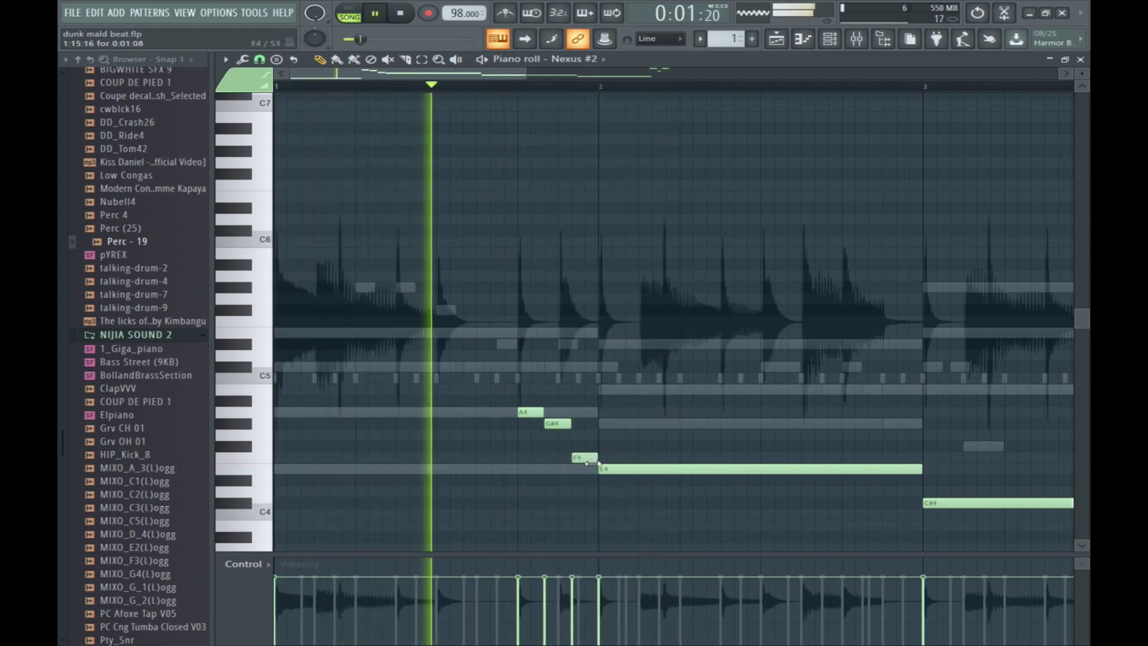
# Try bar 1's G#4 and F4 notes at a length of 0:00:16, audition the line, and restore both lengths.
pyautogui.press('space')
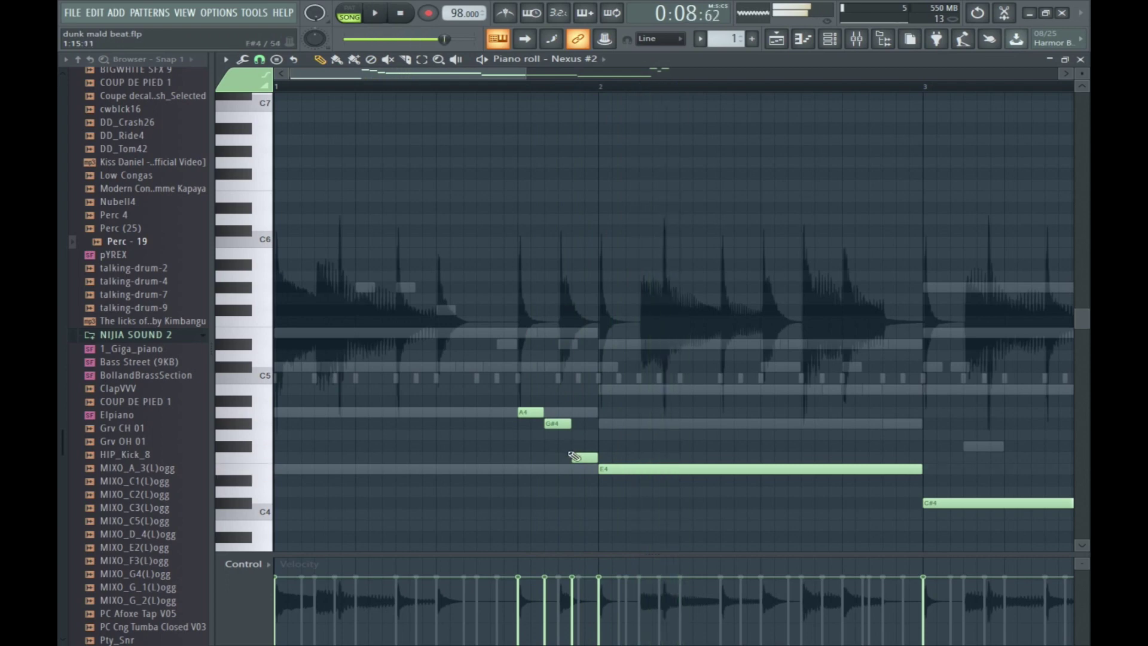
pyautogui.moveTo(567, 424); pyautogui.dragTo(557, 424)
pyautogui.press('space')
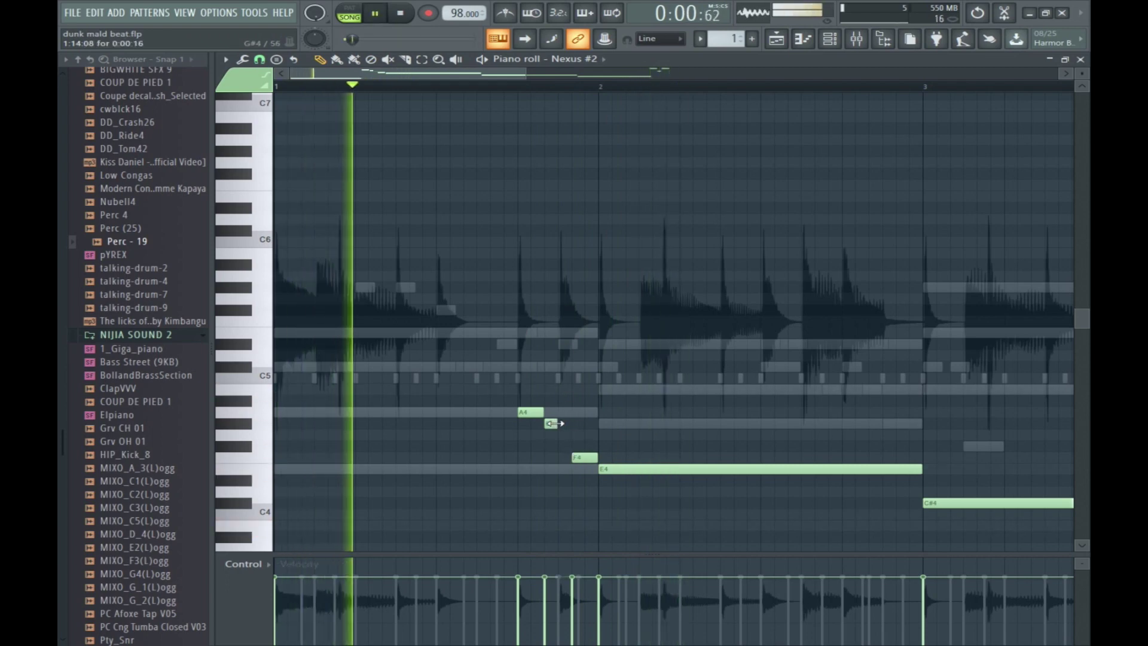
pyautogui.click(556, 378)
pyautogui.press('space')
pyautogui.moveTo(589, 458); pyautogui.dragTo(581, 458)
pyautogui.press('space')
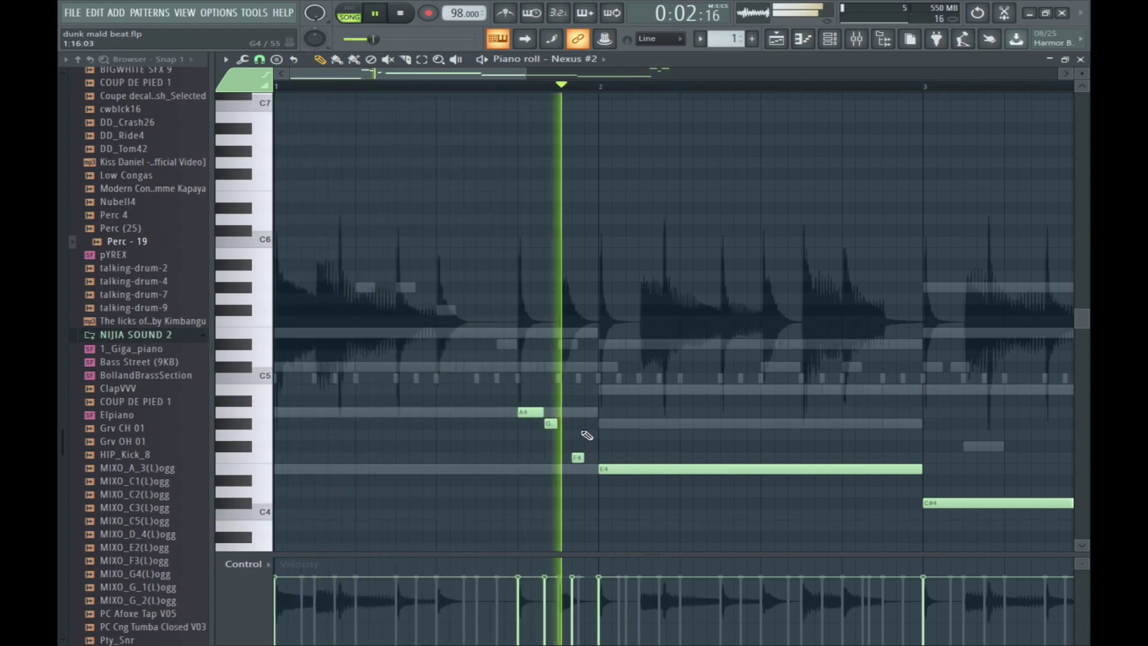
pyautogui.press('space')
pyautogui.press('space')
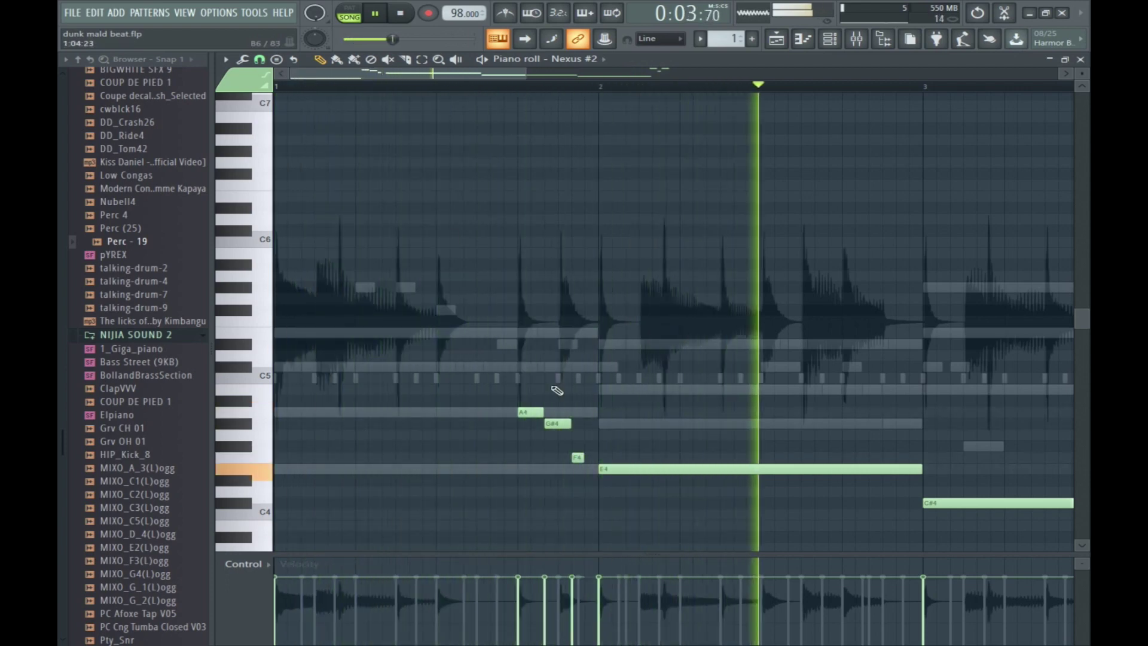
pyautogui.moveTo(582, 458); pyautogui.dragTo(599, 460)
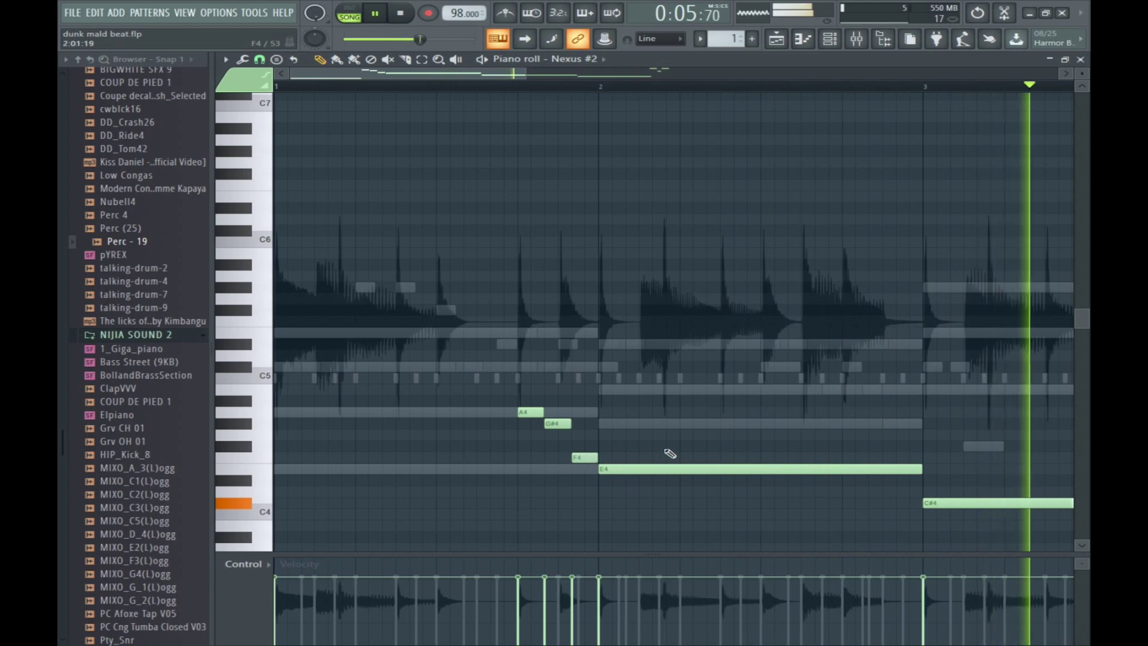
# Add a short C#5 note at the end of bar 2, shorten the E4 note to its start, and close the piano roll.
pyautogui.press('space')
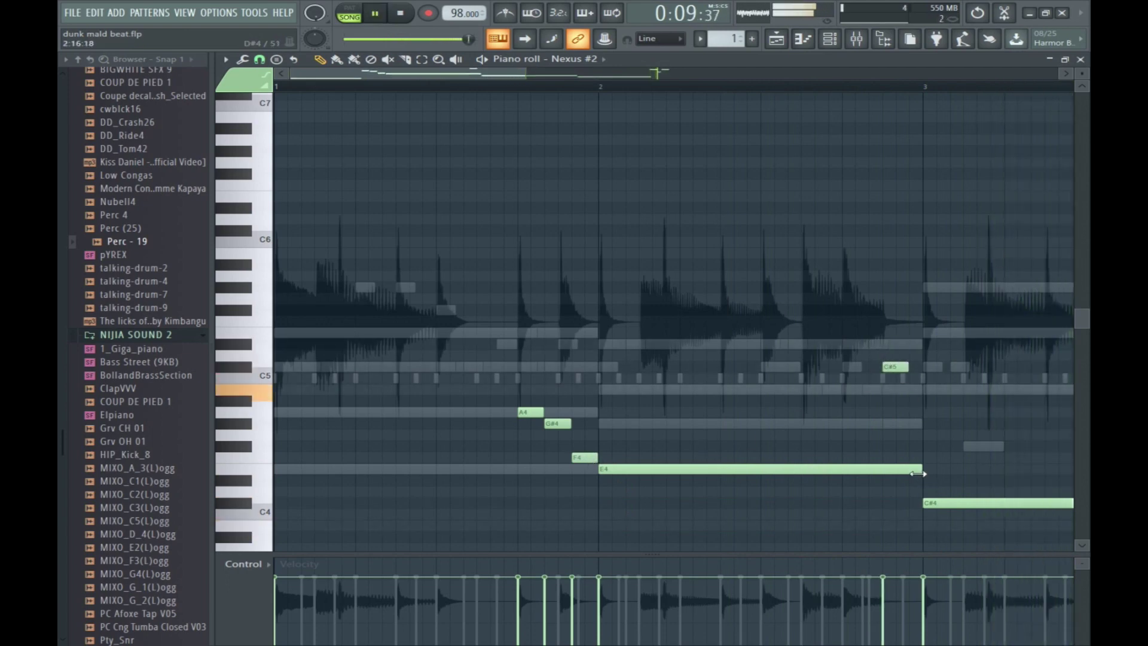
pyautogui.moveTo(893, 475); pyautogui.dragTo(882, 474)
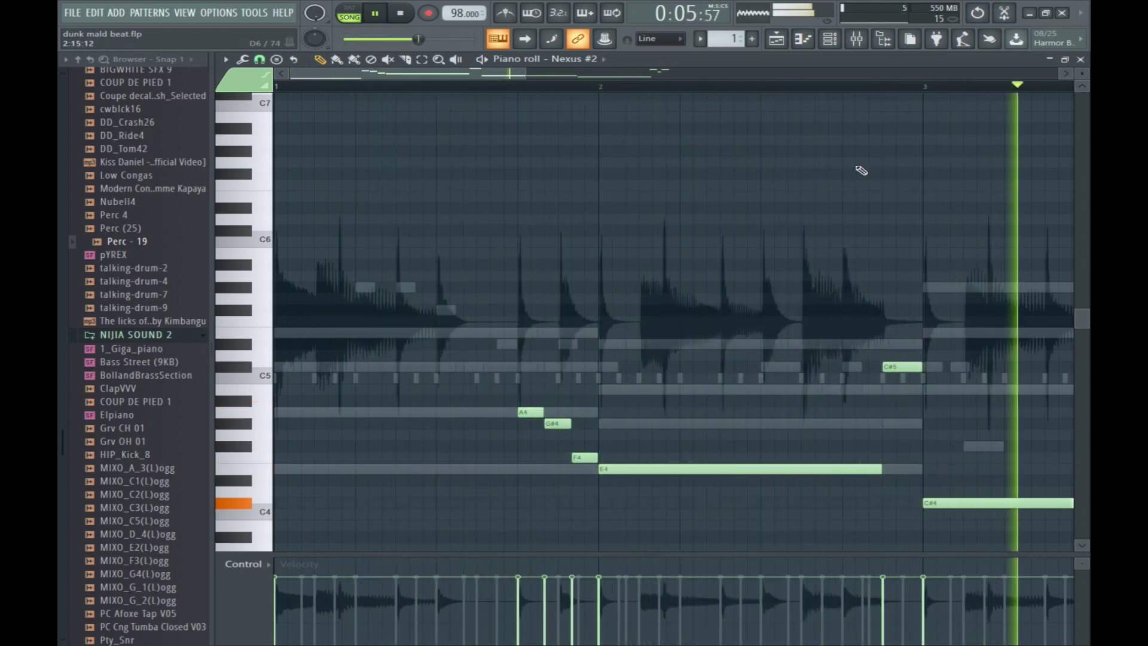
pyautogui.click(1080, 60)
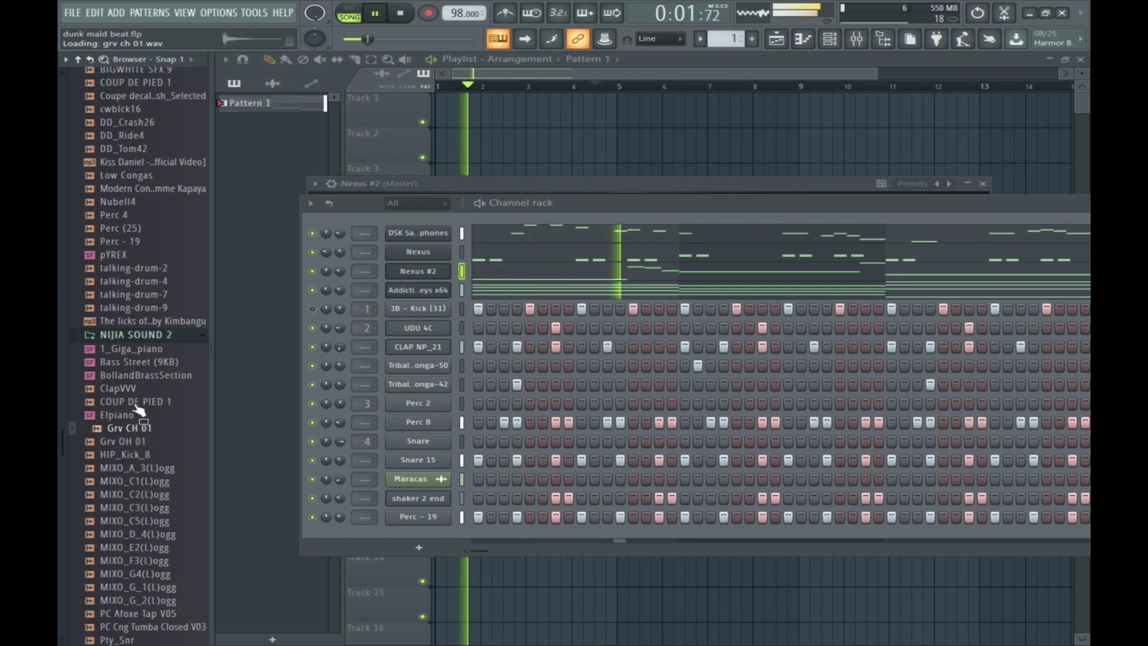
# Look through the NIJIA DRUMS samples in the browser and preview AL_snr_livmarch.
pyautogui.scroll(10, 132, 396)
pyautogui.scroll(-2, 132, 396)
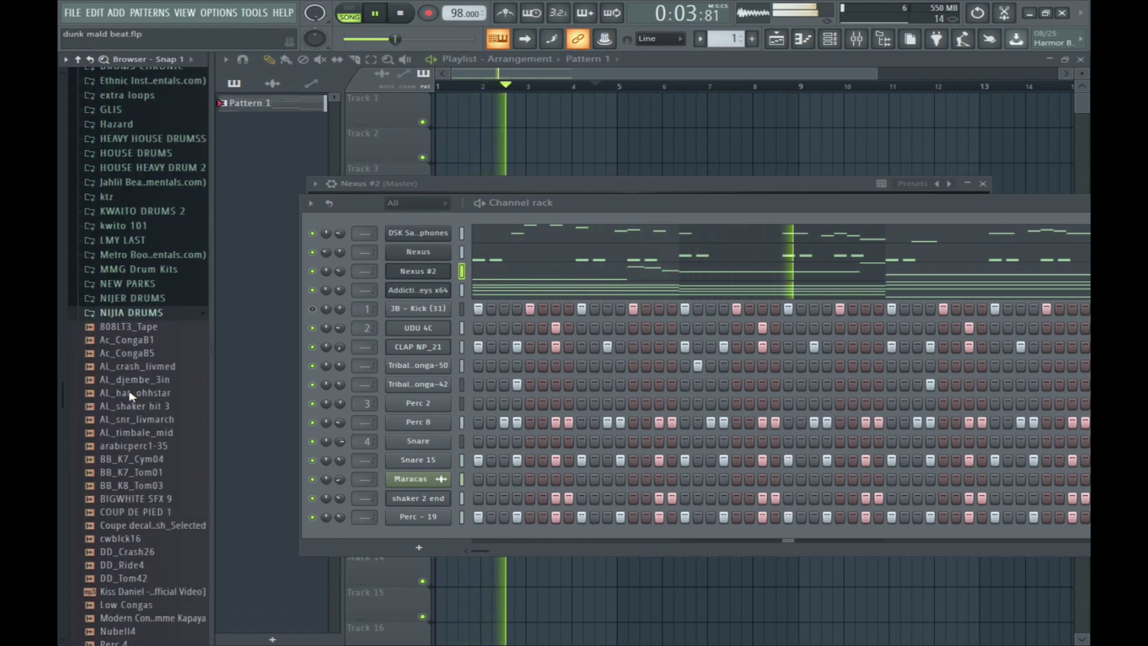
pyautogui.click(145, 387)
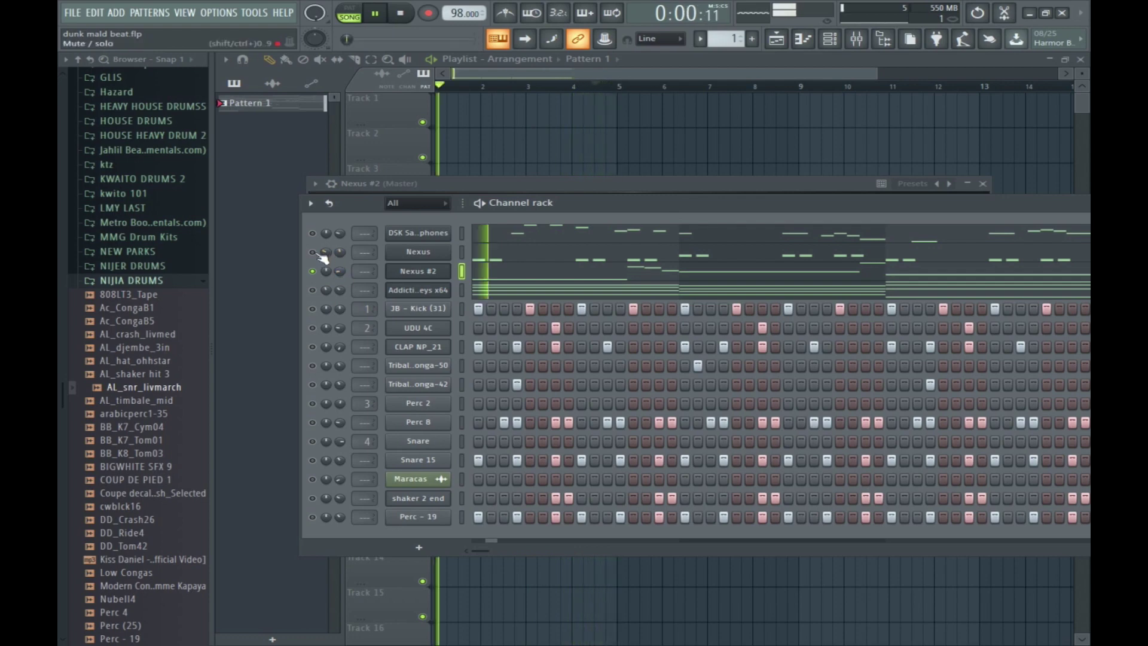
# Insert another Nexus channel above Addictive Keys, browse its preset categories, and close the plugin window.
pyautogui.rightClick(450, 290)
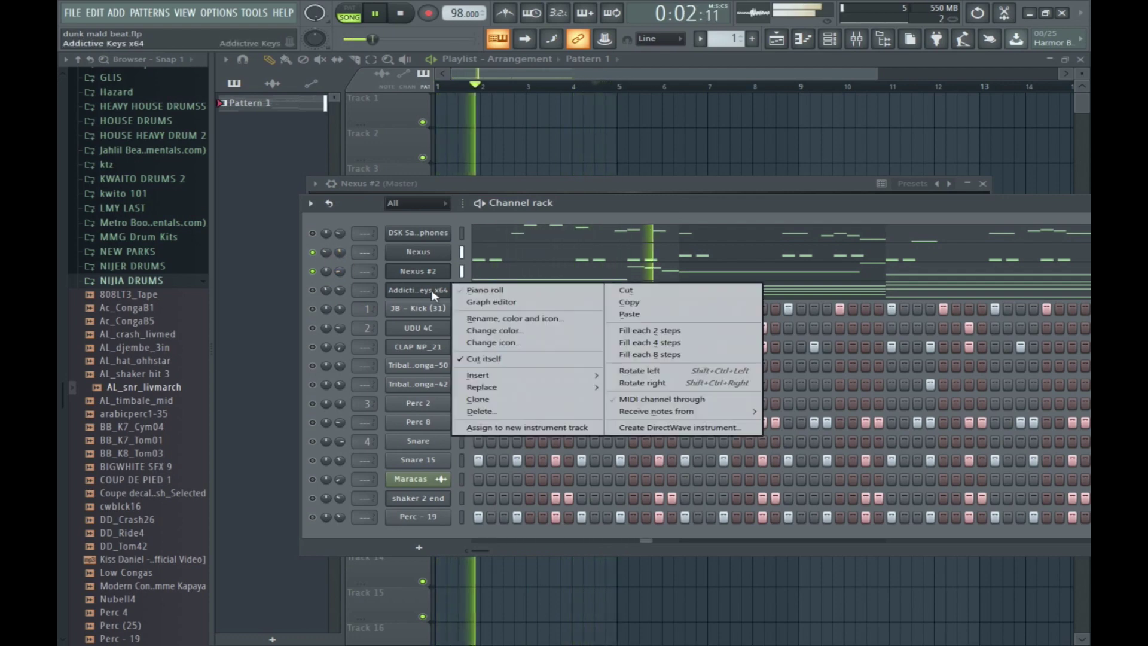
pyautogui.moveTo(526, 374)
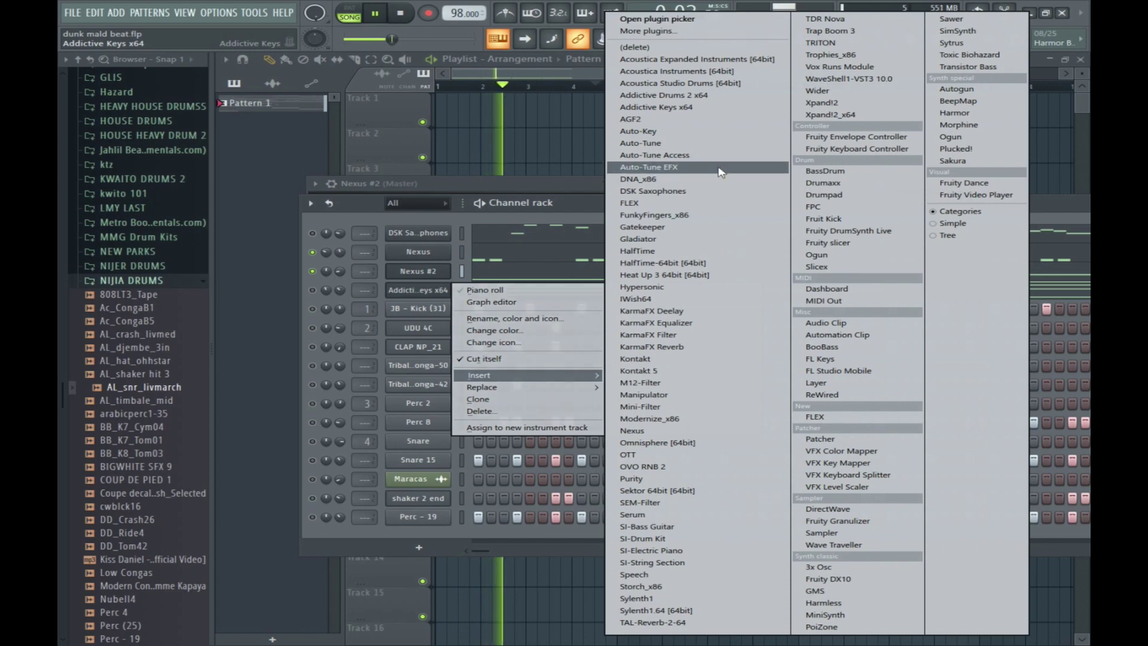
pyautogui.click(688, 431)
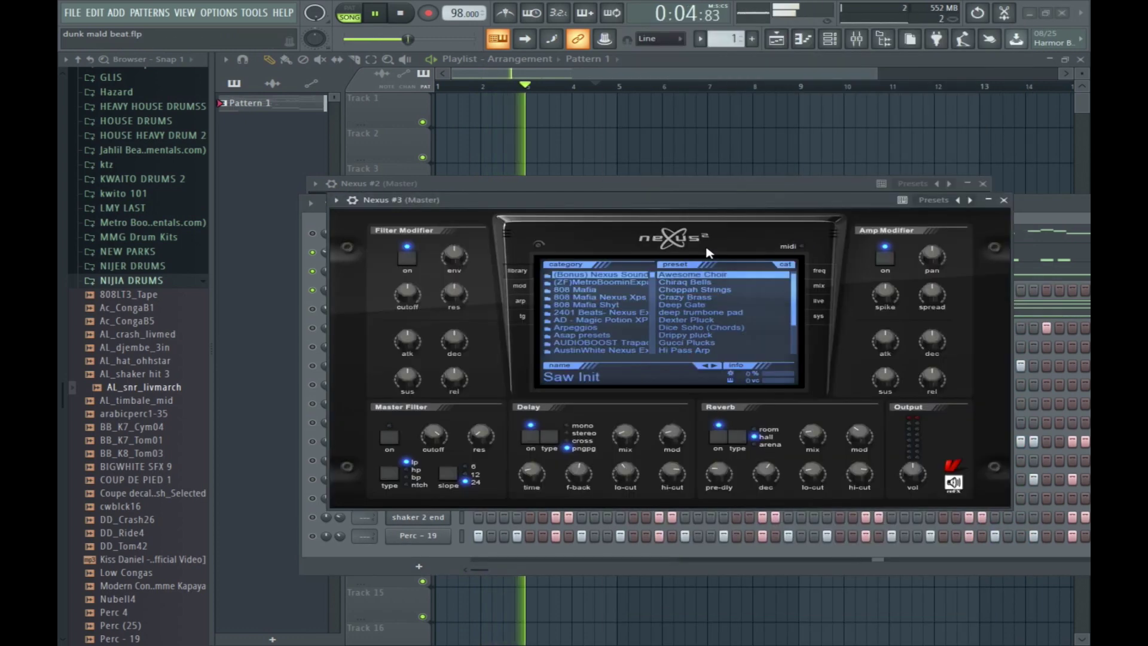
pyautogui.scroll(-5, 598, 311)
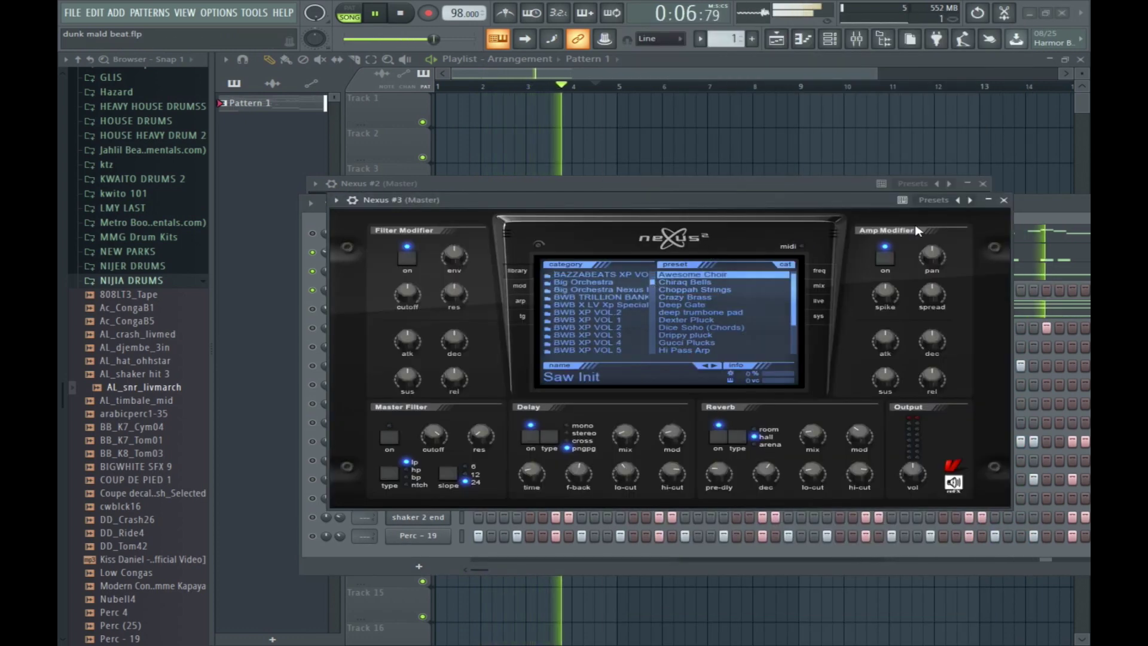
pyautogui.click(1004, 200)
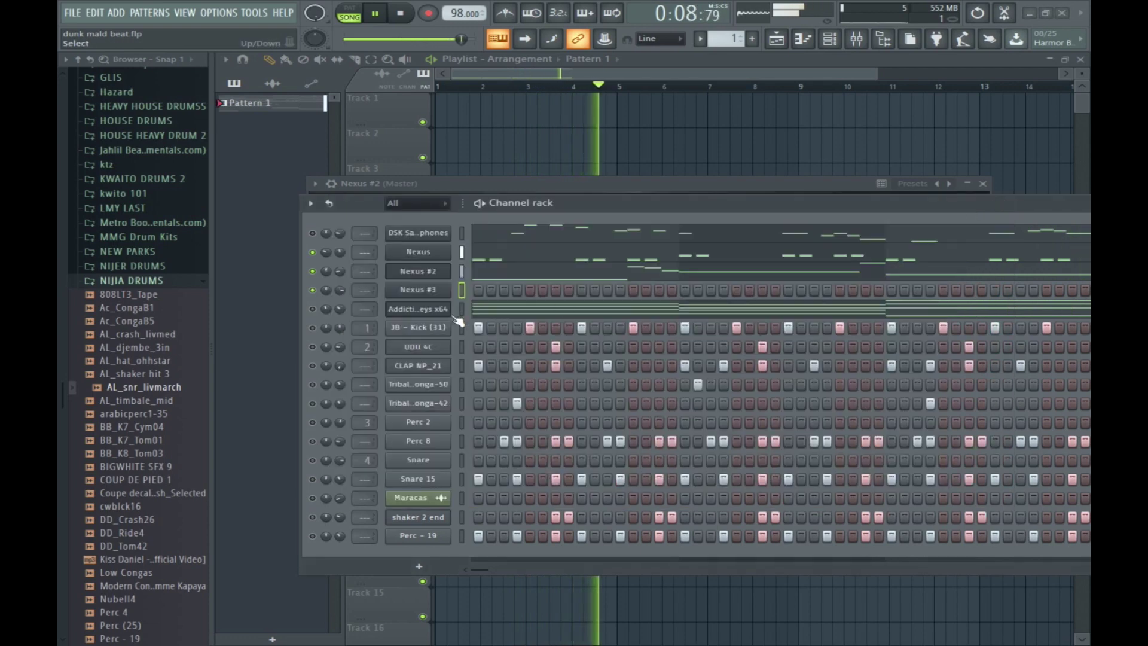
# Replace the Nexus #3 channel with Omnisphere and load the Fingerstyle Acoustic Harmonics patch from the Guitars category.
pyautogui.rightClick(410, 297)
pyautogui.moveTo(496, 387)
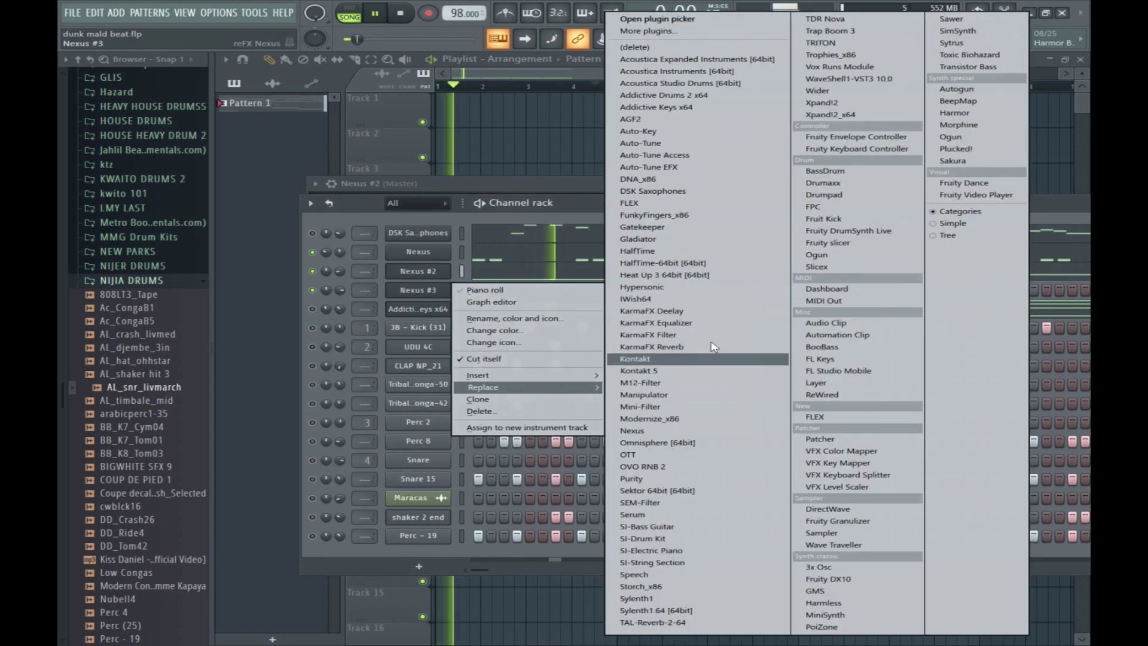
pyautogui.click(657, 443)
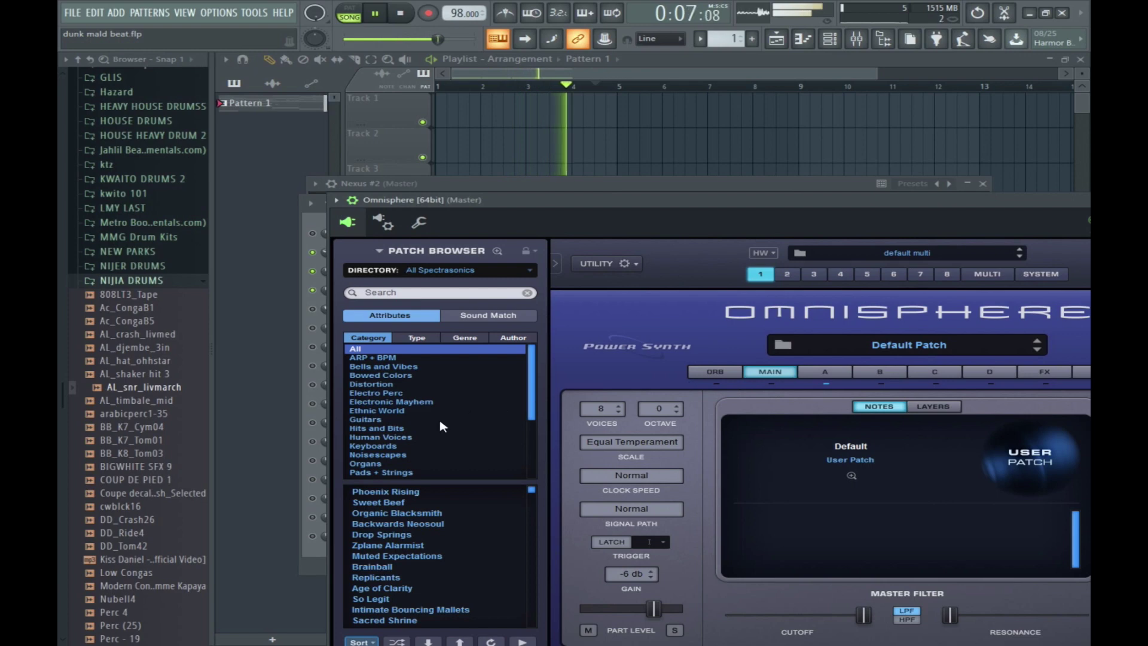
pyautogui.moveTo(533, 408); pyautogui.dragTo(536, 420)
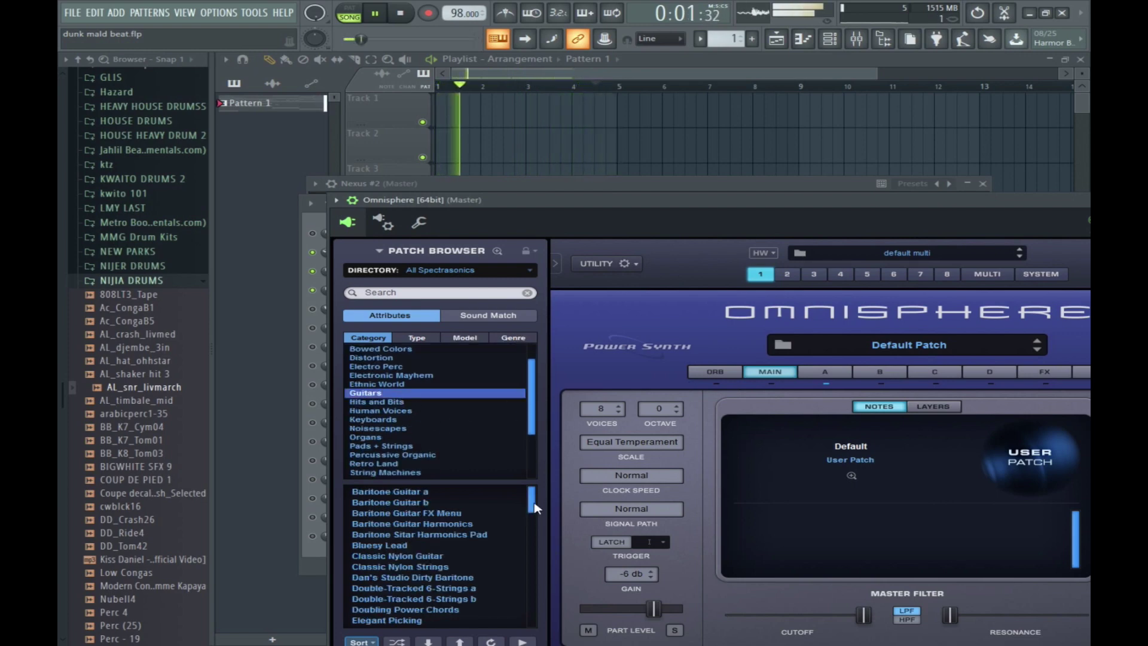
pyautogui.moveTo(534, 508); pyautogui.dragTo(535, 532)
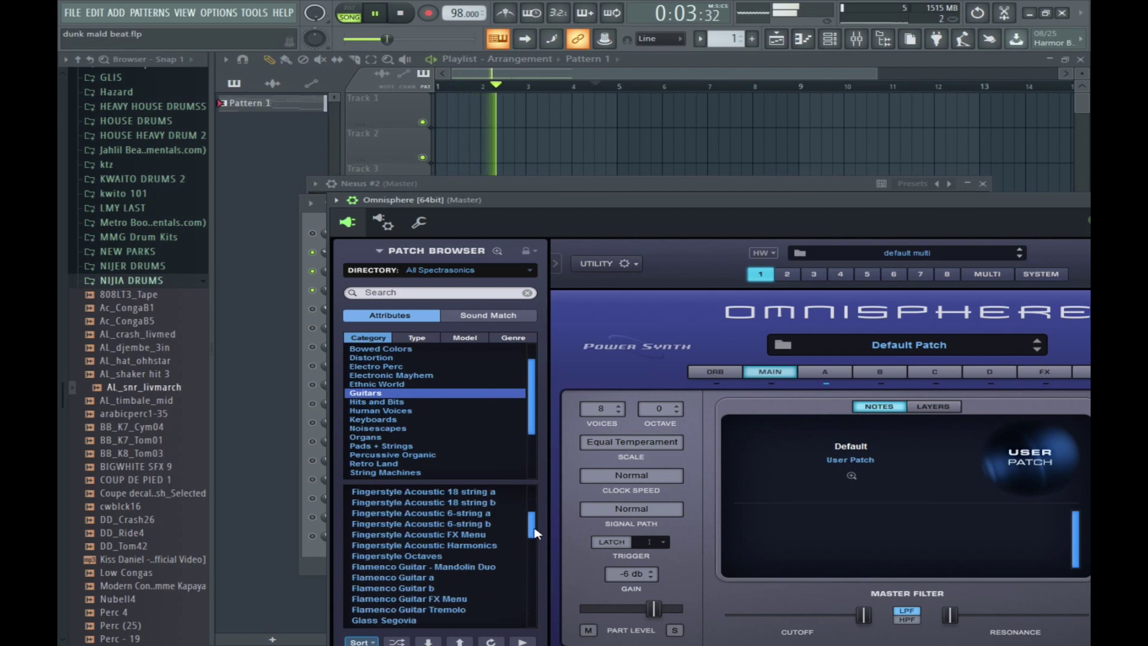
pyautogui.click(499, 526)
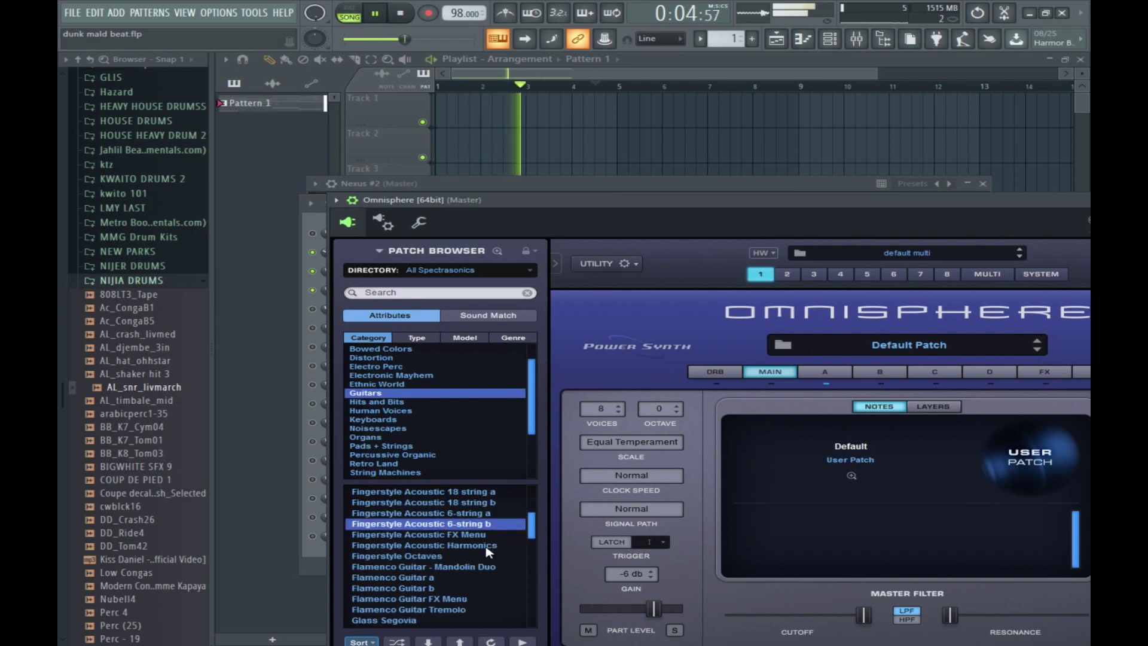
pyautogui.click(487, 546)
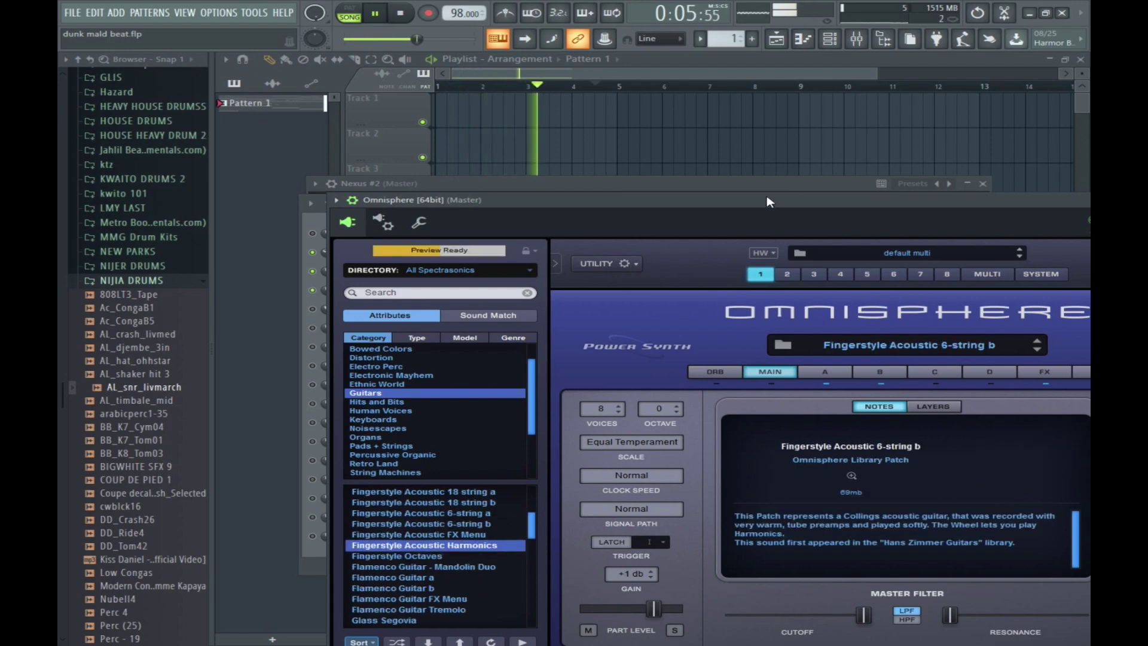
pyautogui.moveTo(615, 201); pyautogui.dragTo(650, 427)
# Copy the Addictive Keys chord notes into the Omnisphere channel.
pyautogui.rightClick(431, 309)
pyautogui.click(631, 321)
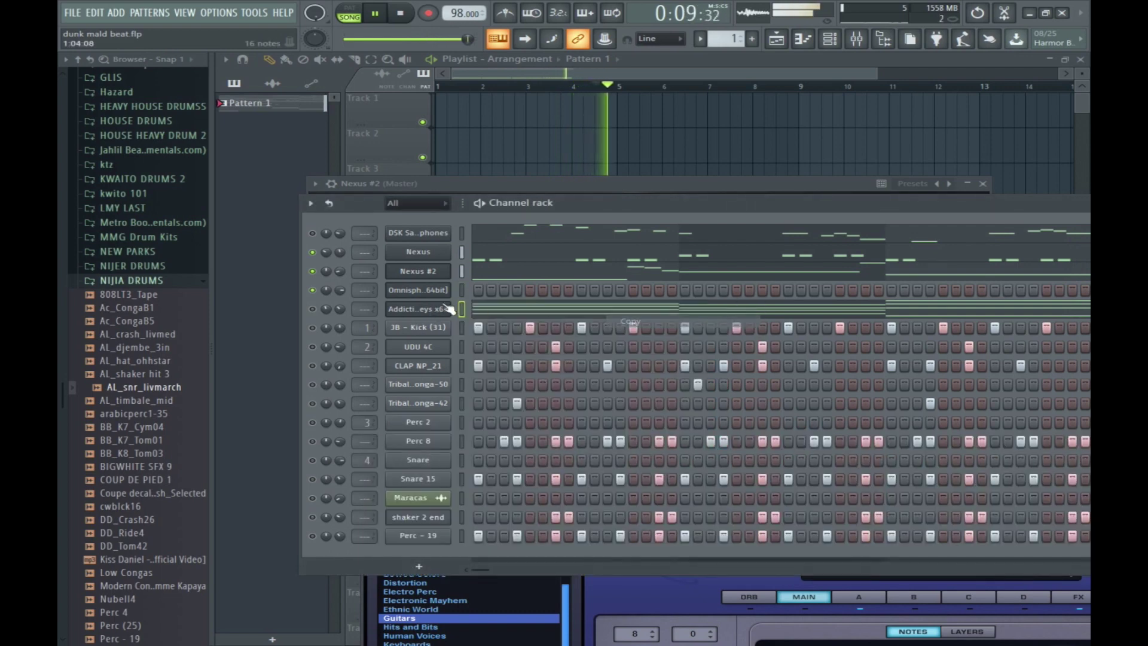
pyautogui.rightClick(426, 291)
pyautogui.click(638, 316)
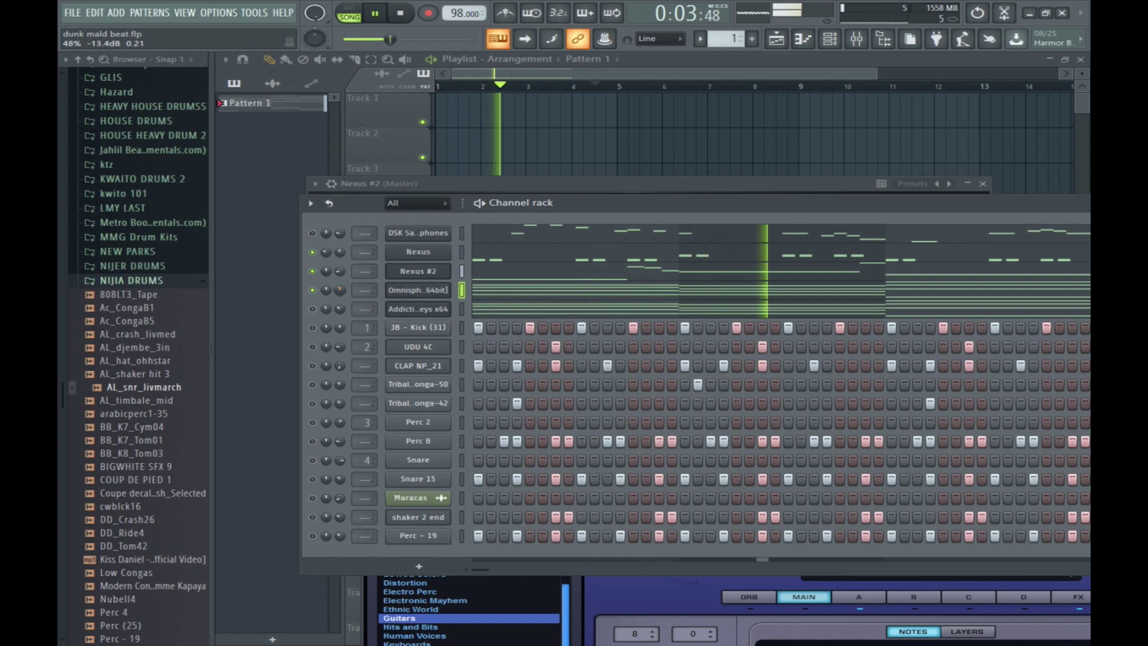
# Open the Omnisphere piano roll, add 0:02:00-long C#6 and D#6 notes at the end of bar 1, and audition them.
pyautogui.click(538, 292)
pyautogui.scroll(3, 562, 308)
pyautogui.click(588, 367)
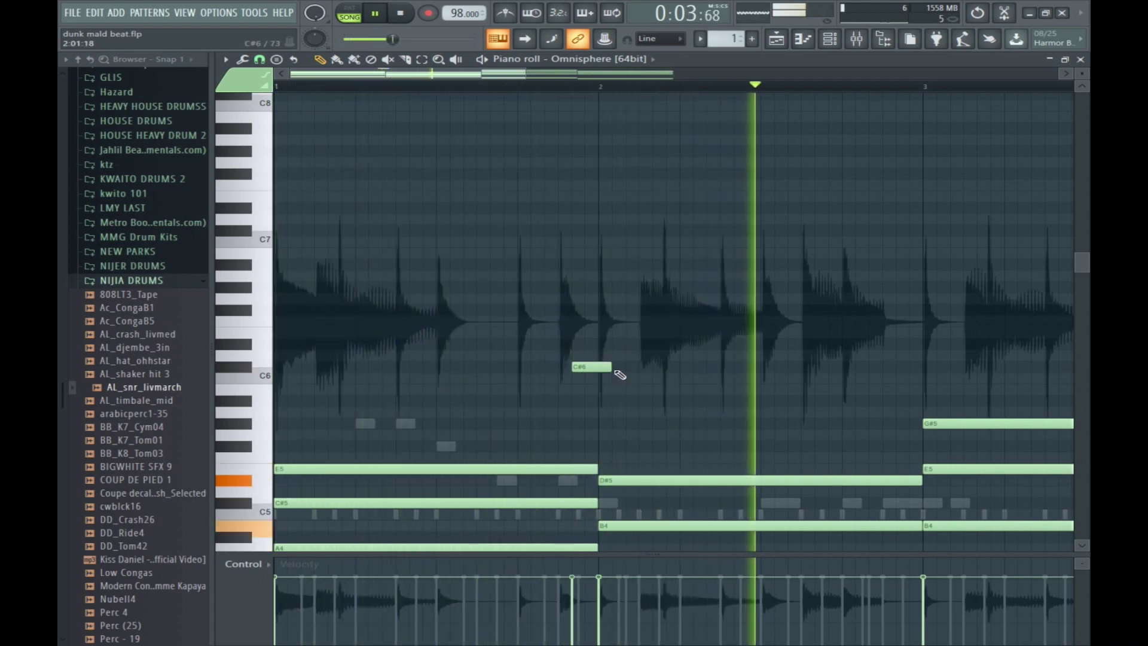
pyautogui.moveTo(596, 366); pyautogui.dragTo(555, 374)
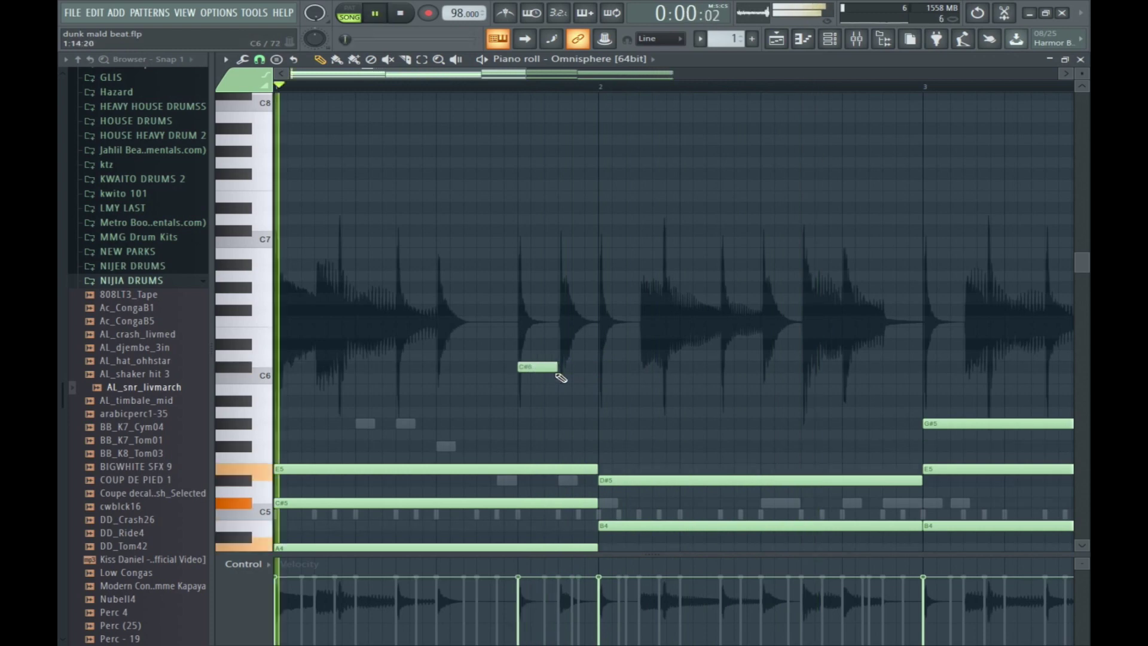
pyautogui.click(568, 323)
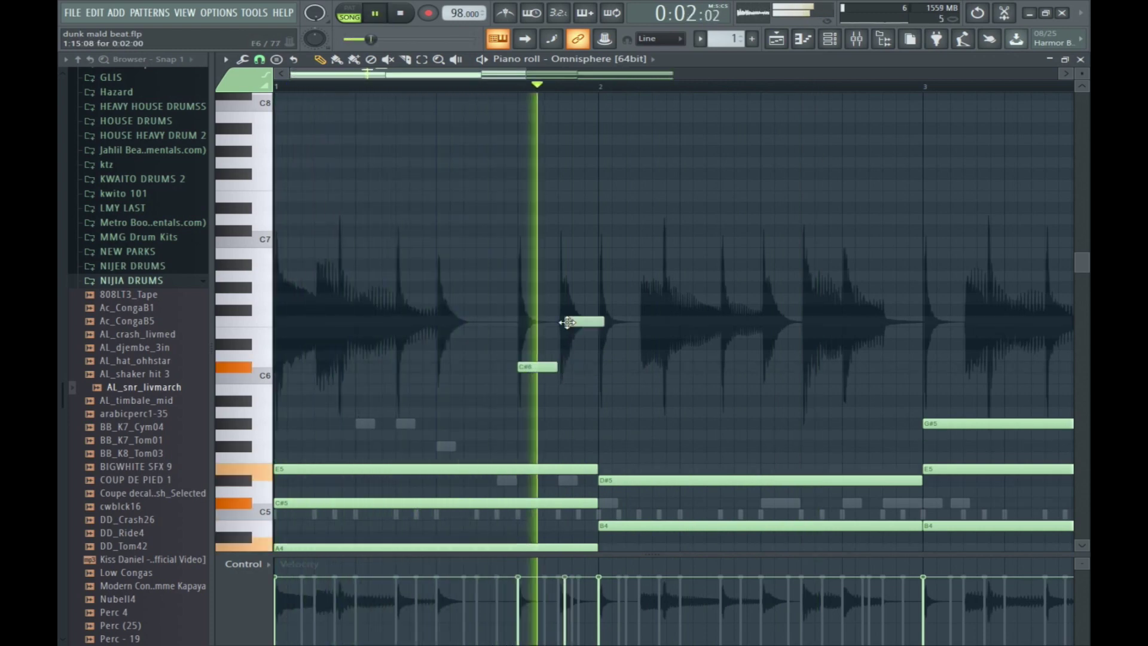
pyautogui.press('space')
pyautogui.moveTo(586, 330); pyautogui.dragTo(580, 350)
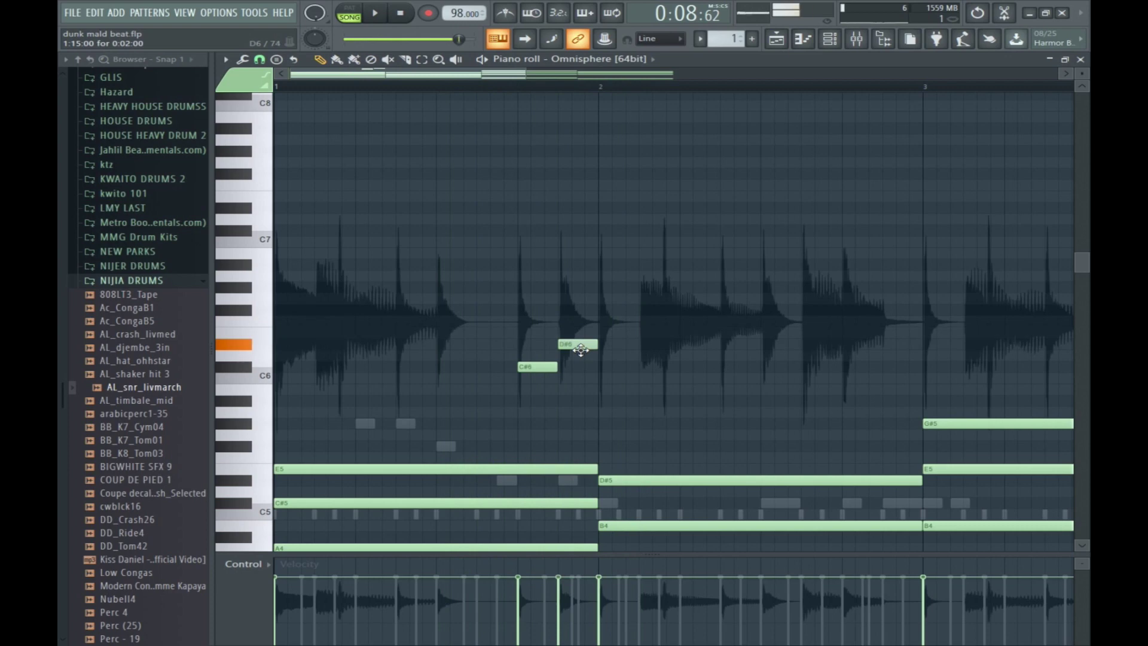
pyautogui.press('space')
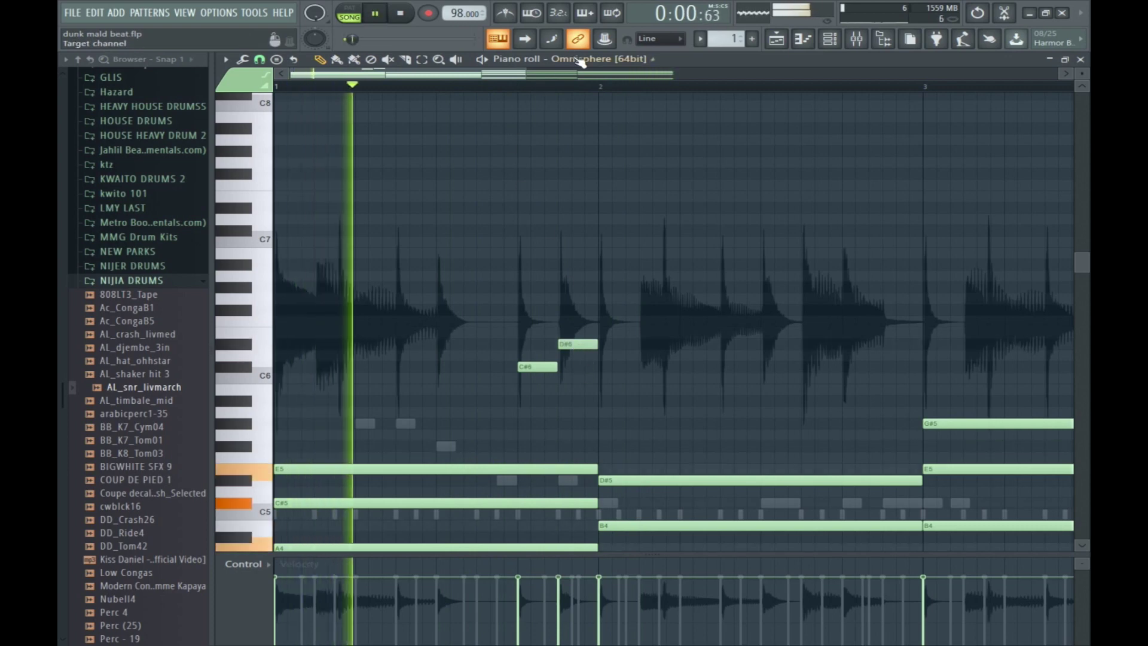
# Add 0:02:00-long E6 and G#6 notes back to back at the end of bar 2, with E6 first.
pyautogui.moveTo(538, 74); pyautogui.dragTo(672, 78)
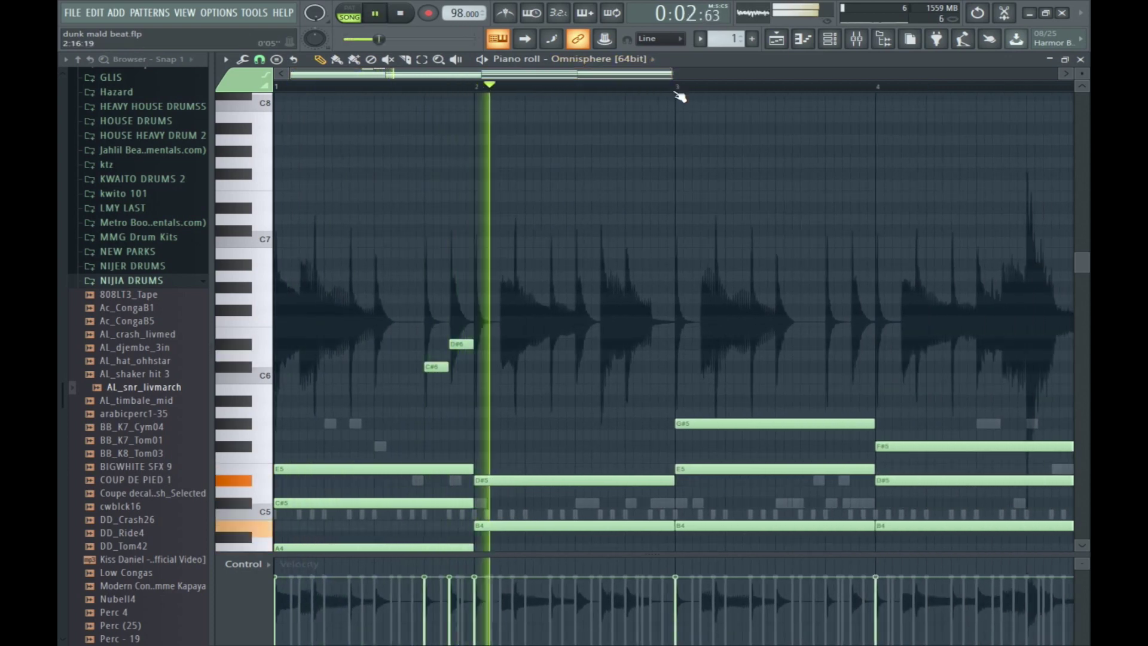
pyautogui.press('space')
pyautogui.click(651, 333)
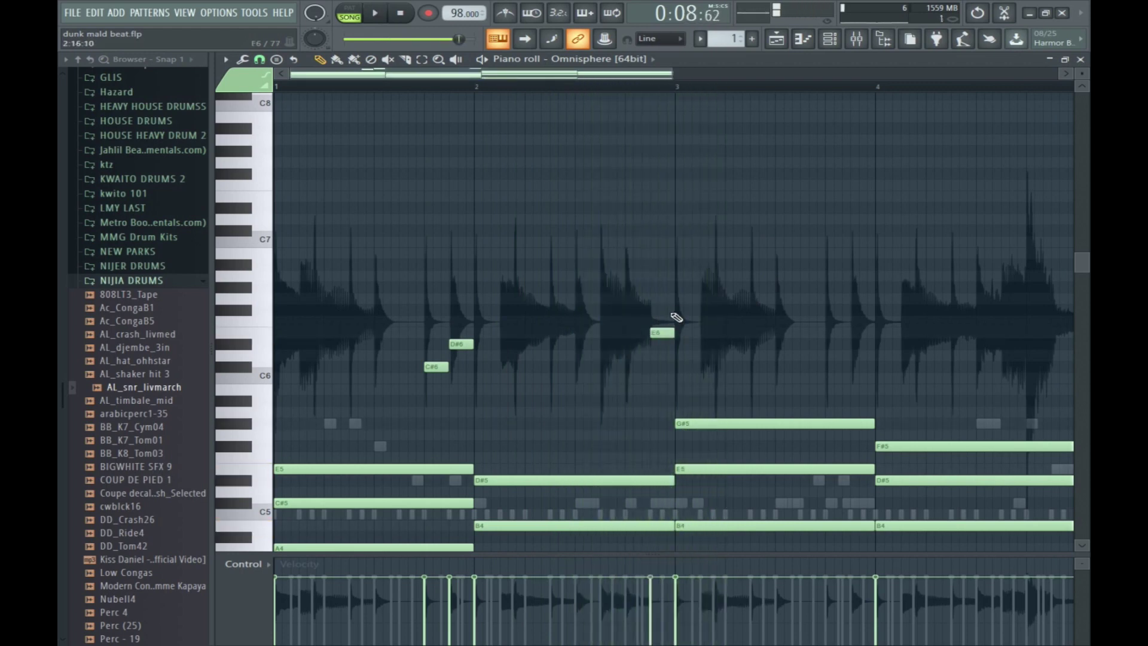
pyautogui.click(655, 286)
pyautogui.press('space')
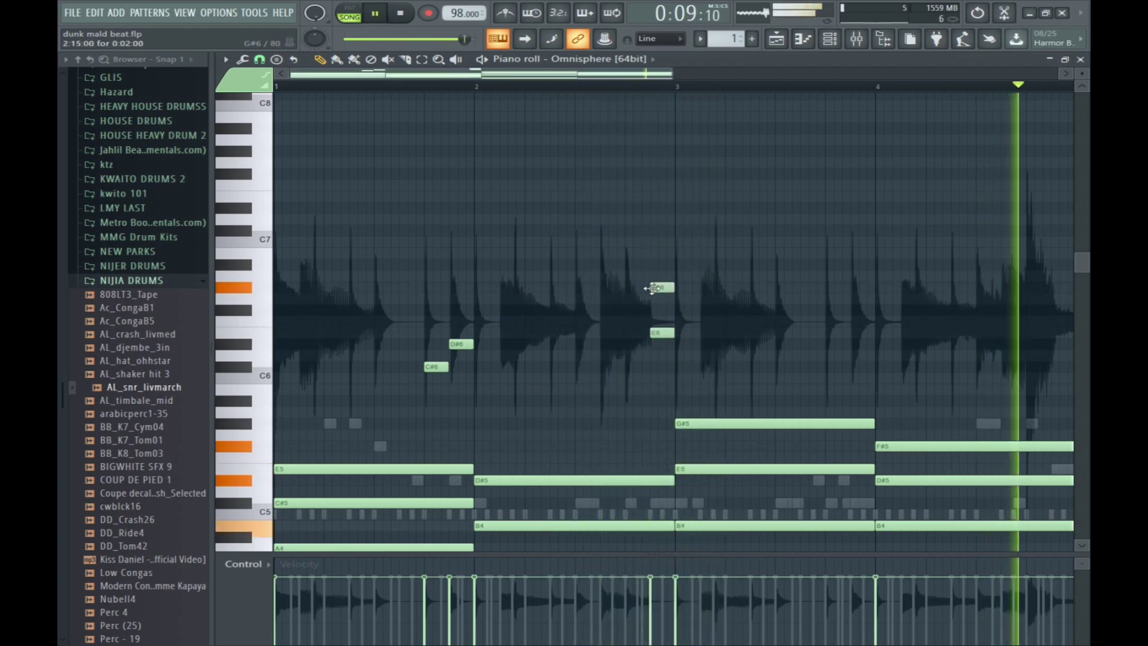
pyautogui.moveTo(661, 338); pyautogui.dragTo(636, 338)
# Lengthen the D#6 note to 0:10:00 and the upper G#6 to 0:10:16, and add a 0:10:16 F#6 at bar 4's start.
pyautogui.moveTo(472, 345); pyautogui.dragTo(573, 360)
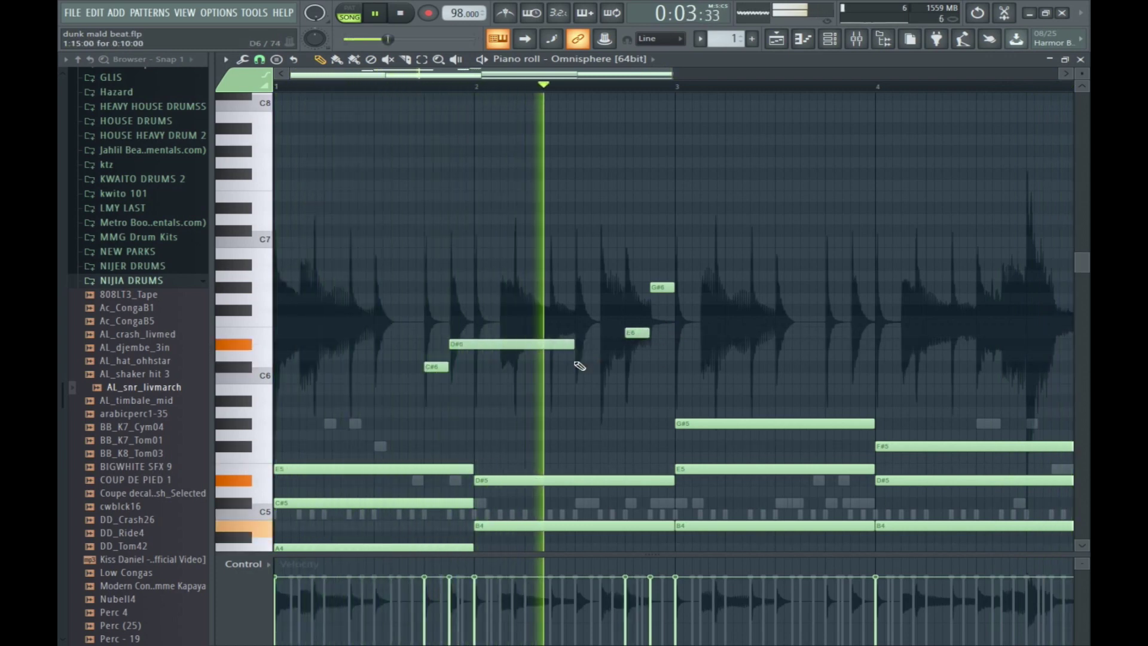
pyautogui.moveTo(672, 287); pyautogui.dragTo(783, 288)
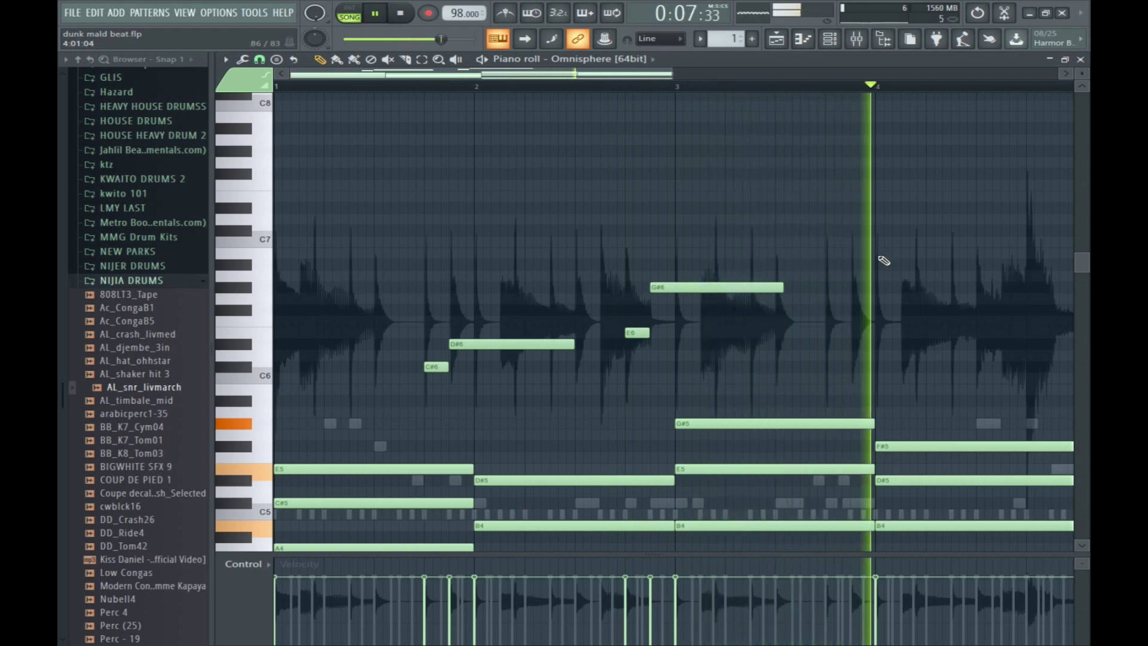
pyautogui.press('space')
pyautogui.click(878, 288)
pyautogui.moveTo(873, 297); pyautogui.dragTo(874, 317)
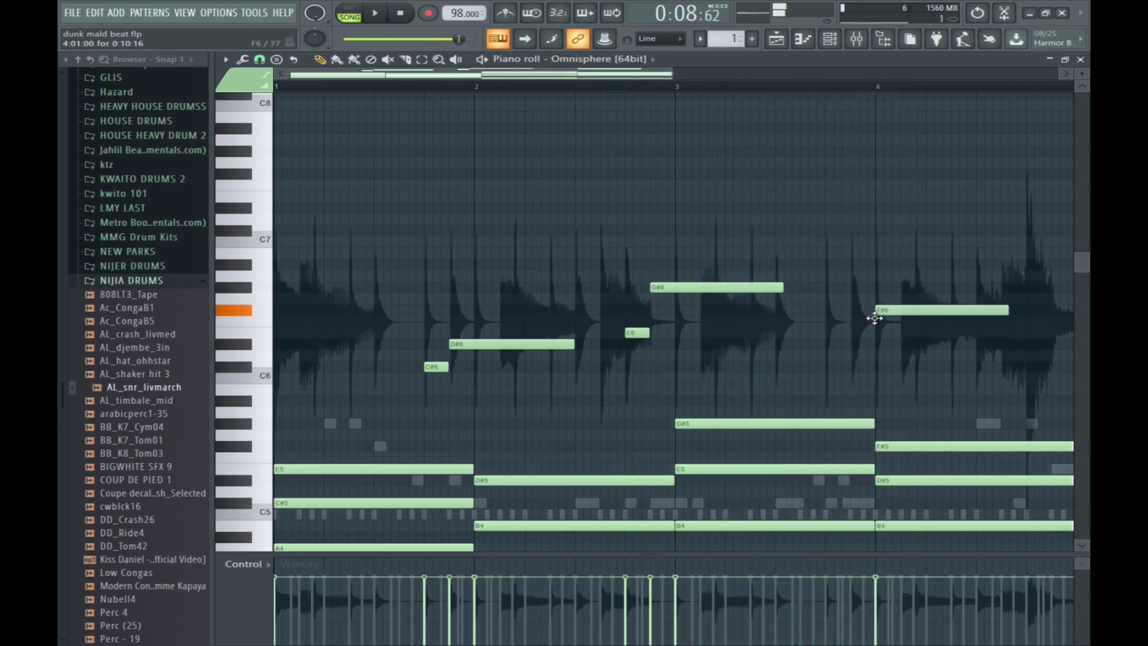
pyautogui.press('space')
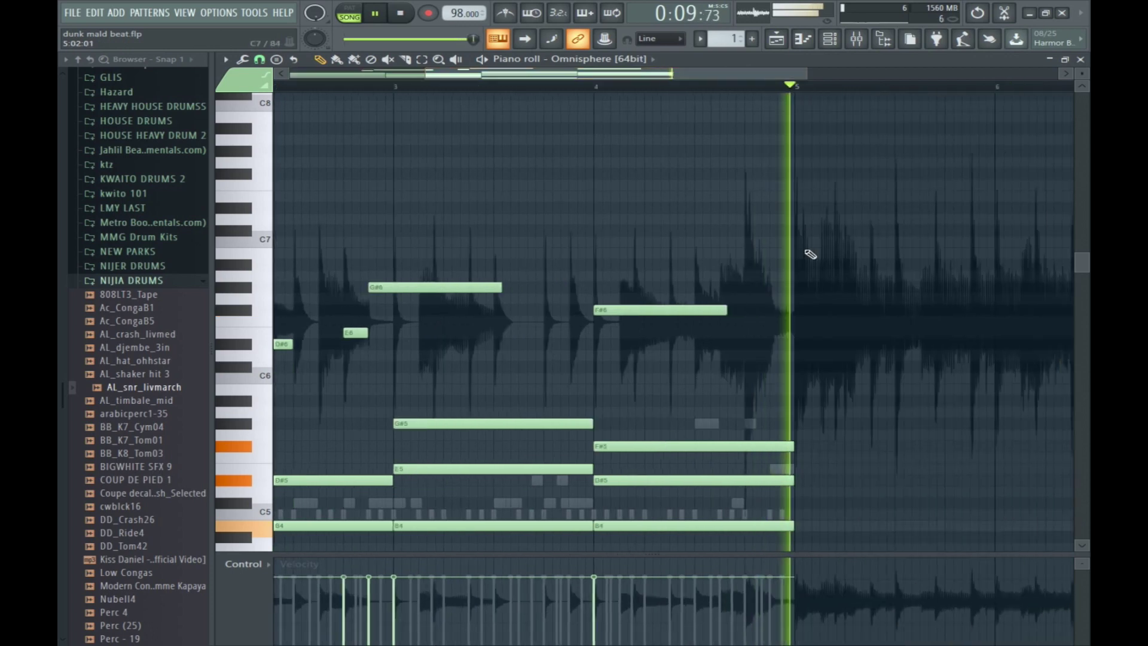
# Add staggered C#7, B6 and G#6 notes of 0:10:16 near the end of bar 4 and audition them.
pyautogui.press('space')
pyautogui.moveTo(739, 281); pyautogui.dragTo(759, 260)
pyautogui.click(760, 243)
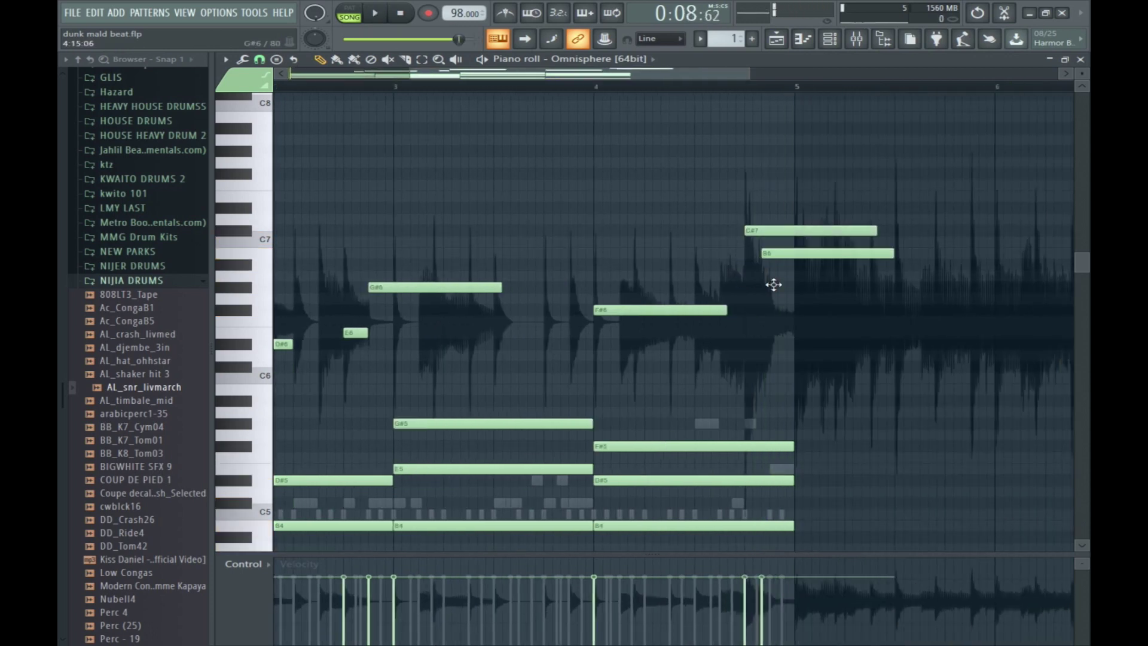
pyautogui.press('space')
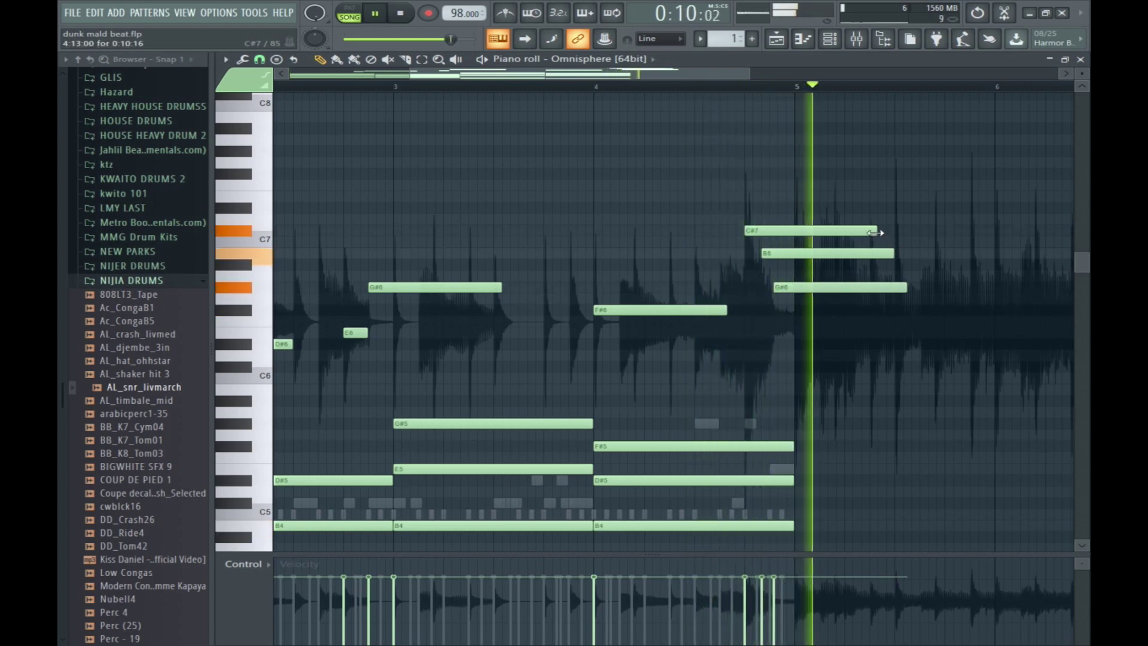
# Shorten the staggered C#7, B6 and G#6 notes at the end of bar 4 to little more than one step each, auditioning them.
pyautogui.press('space')
pyautogui.press('space')
pyautogui.moveTo(876, 230); pyautogui.dragTo(760, 231)
pyautogui.press('space')
pyautogui.press('space')
pyautogui.rightClick(764, 253)
pyautogui.click(763, 254)
pyautogui.press('space')
pyautogui.press('space')
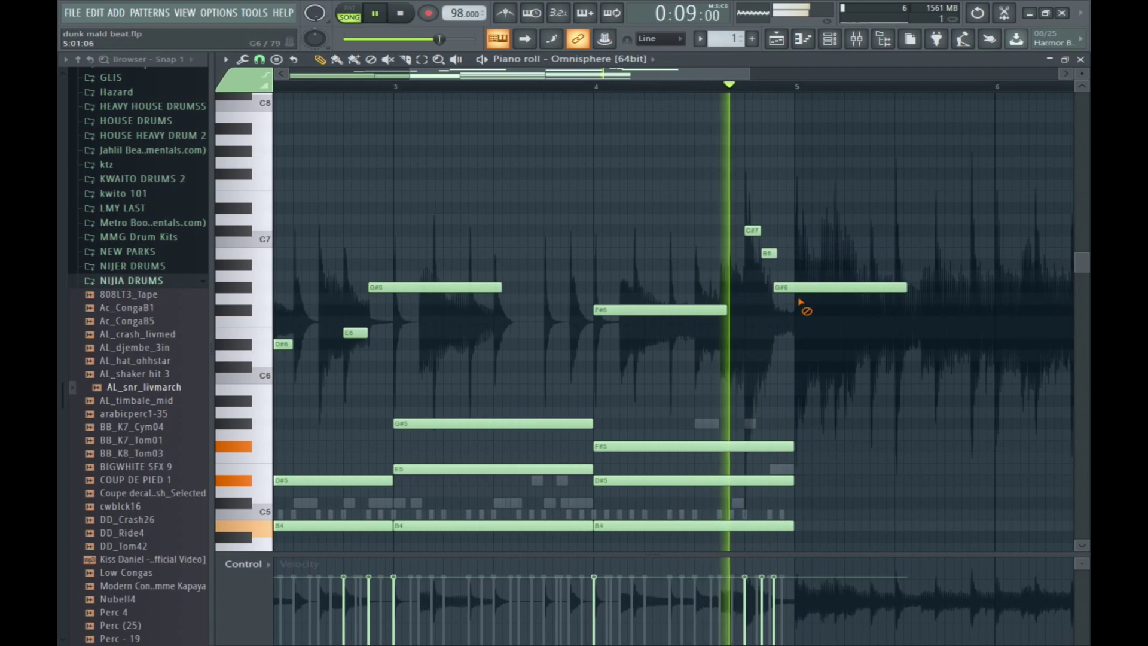
pyautogui.rightClick(782, 288)
pyautogui.click(783, 289)
pyautogui.press('space')
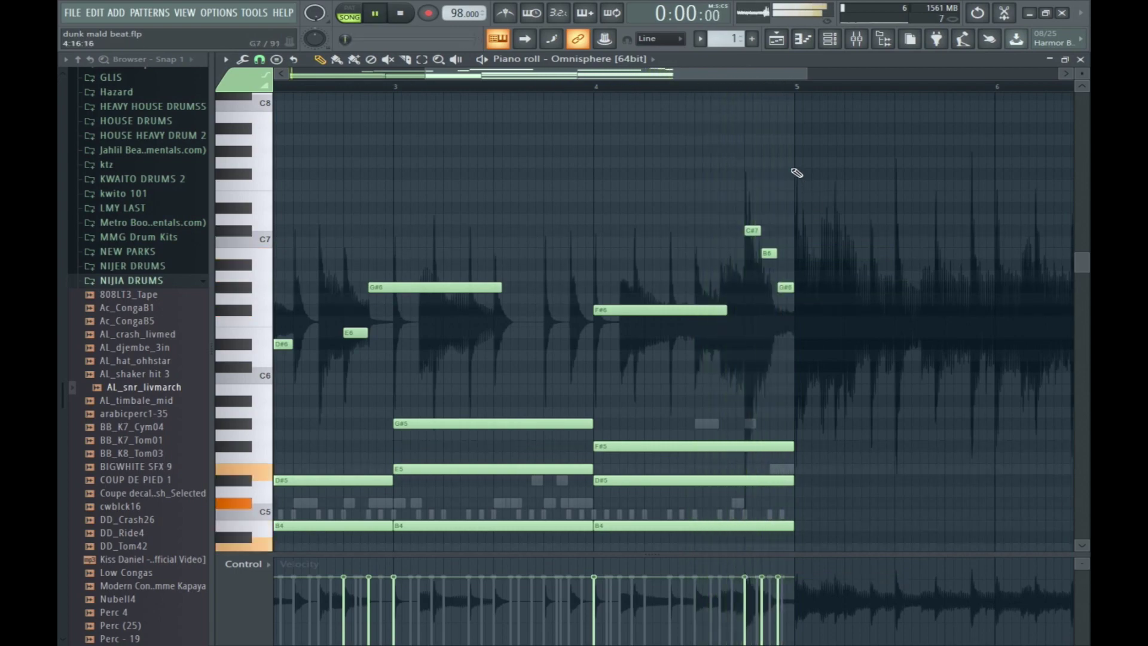
# Close the Omnisphere piano roll, save the project and clone the Omnisphere channel.
pyautogui.click(1080, 60)
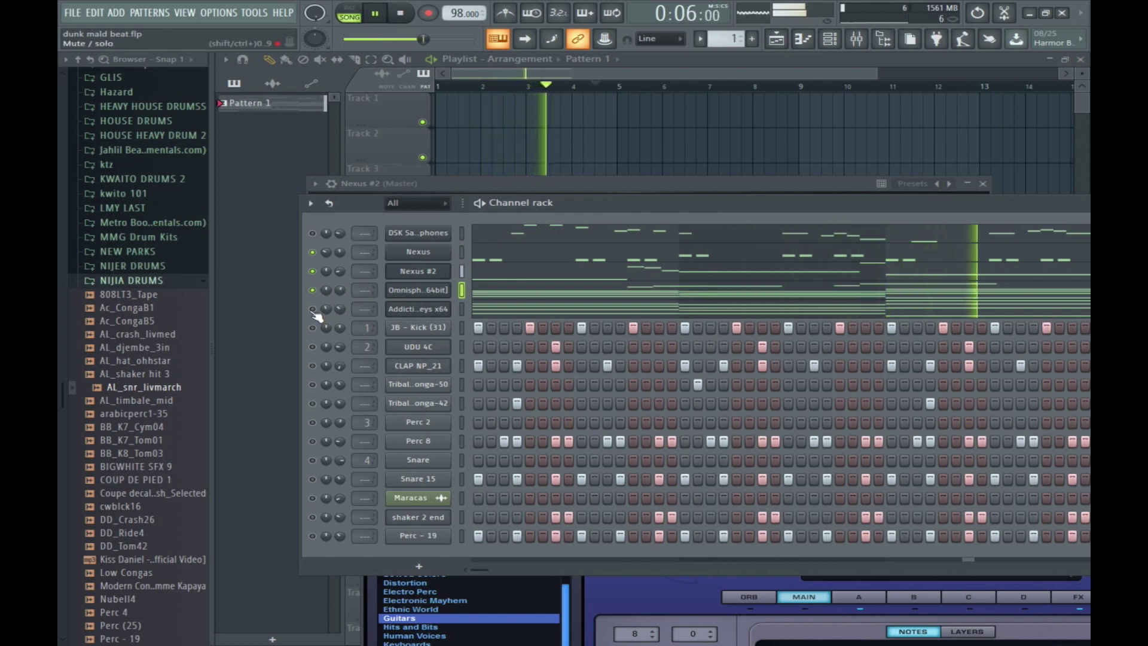
pyautogui.hotkey('ctrl', 's')
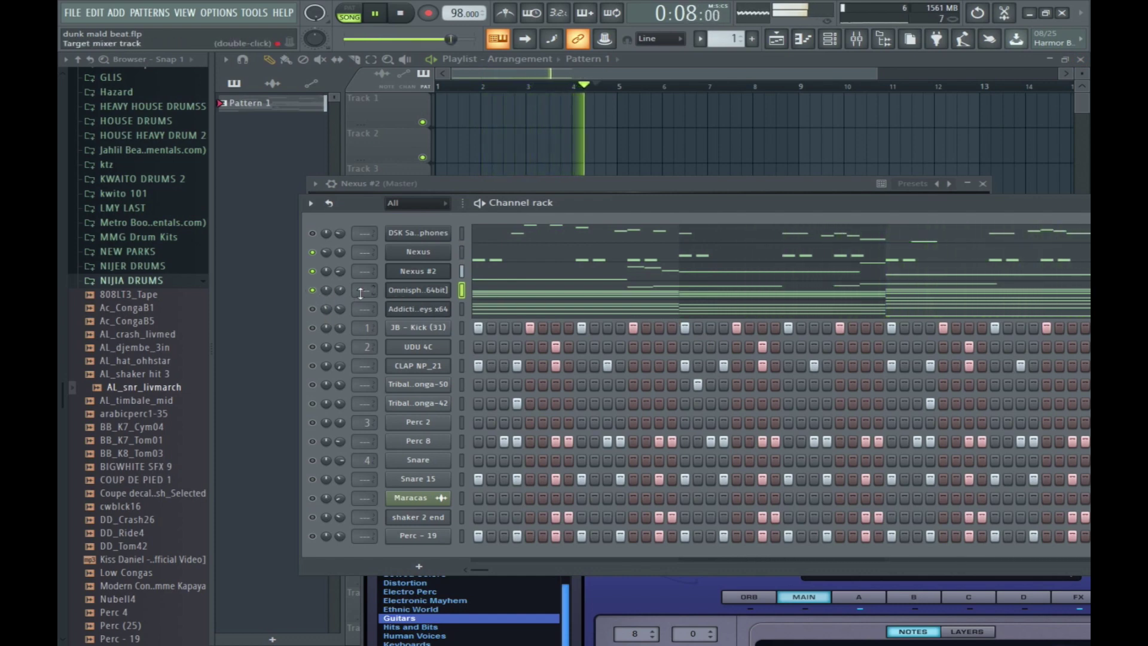
pyautogui.rightClick(429, 294)
pyautogui.click(483, 397)
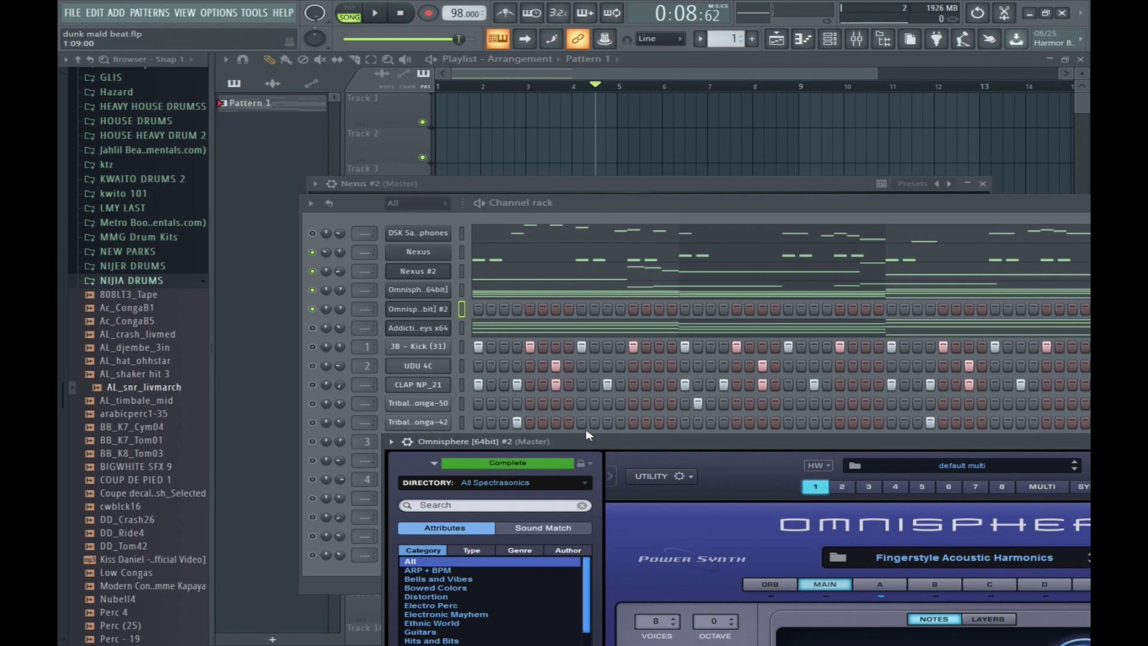
# Filter the cloned Omnisphere's patches to Guitars and load Fingerstyle Acoustic FX Menu.
pyautogui.moveTo(585, 446); pyautogui.dragTo(647, 180)
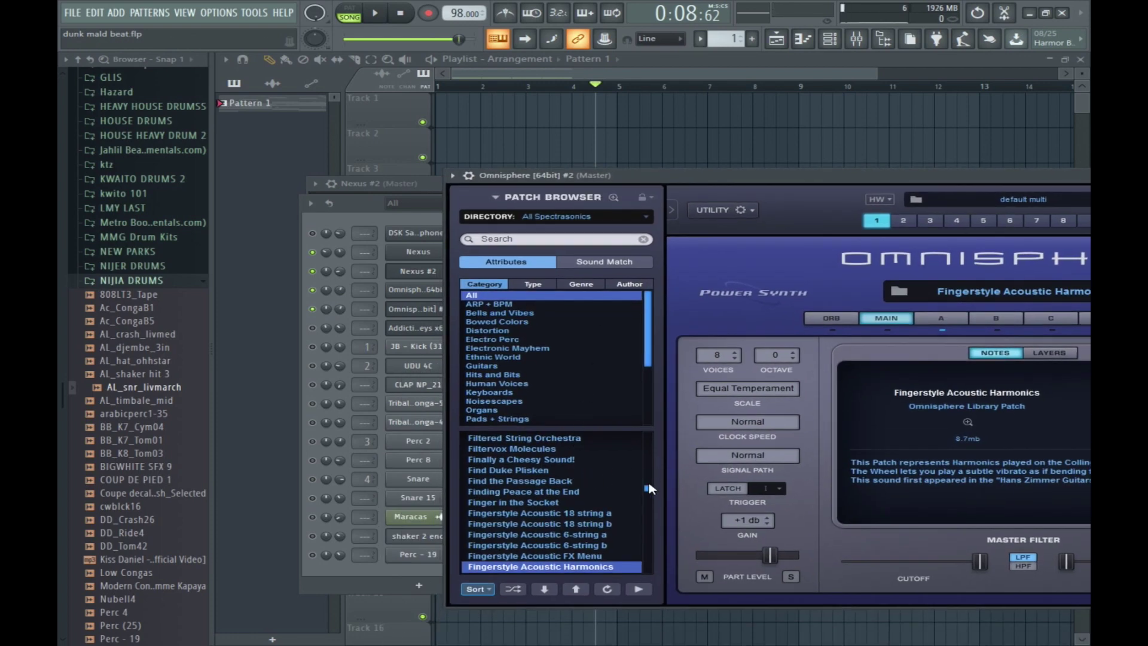
pyautogui.moveTo(647, 489); pyautogui.dragTo(651, 479)
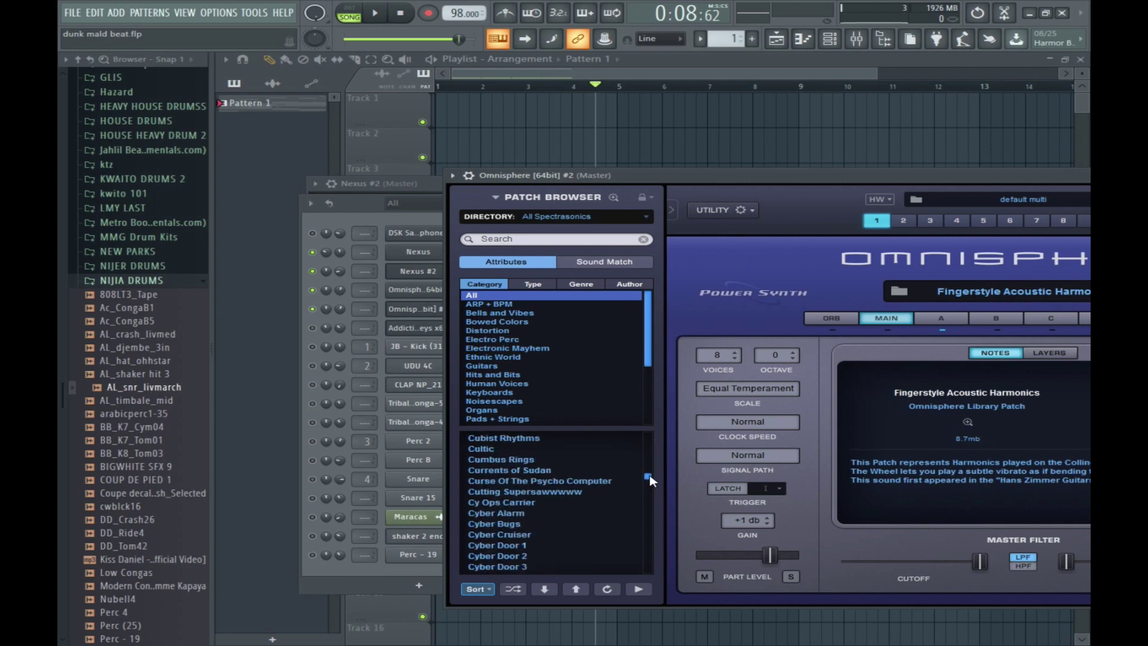
pyautogui.click(486, 366)
pyautogui.moveTo(654, 485); pyautogui.dragTo(645, 537)
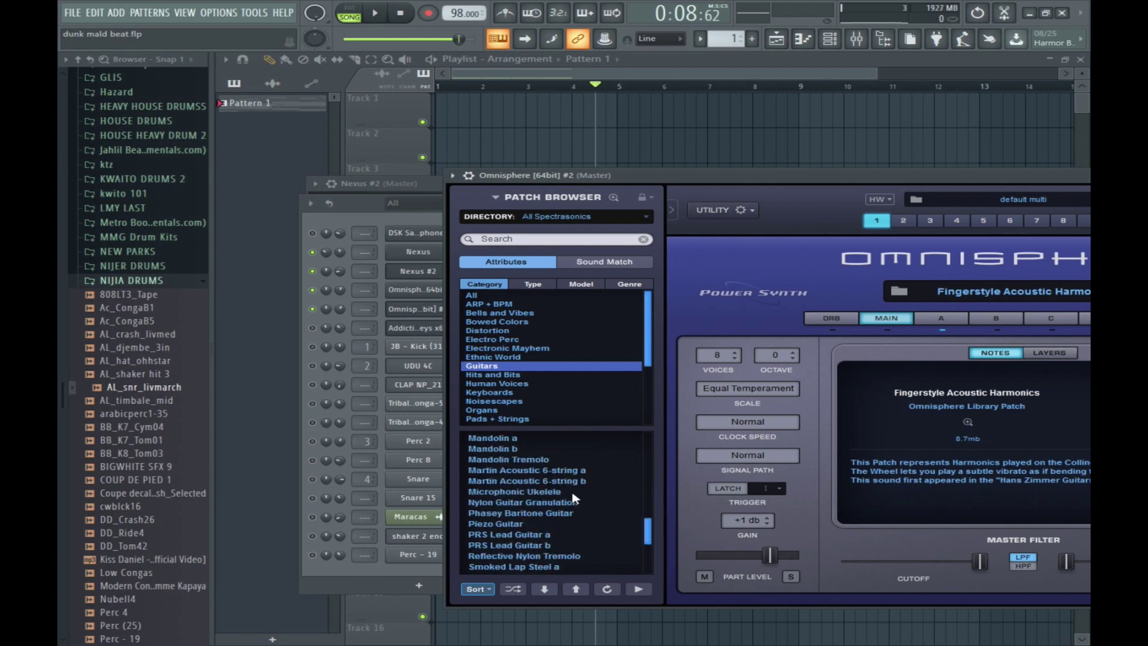
pyautogui.moveTo(649, 533); pyautogui.dragTo(651, 481)
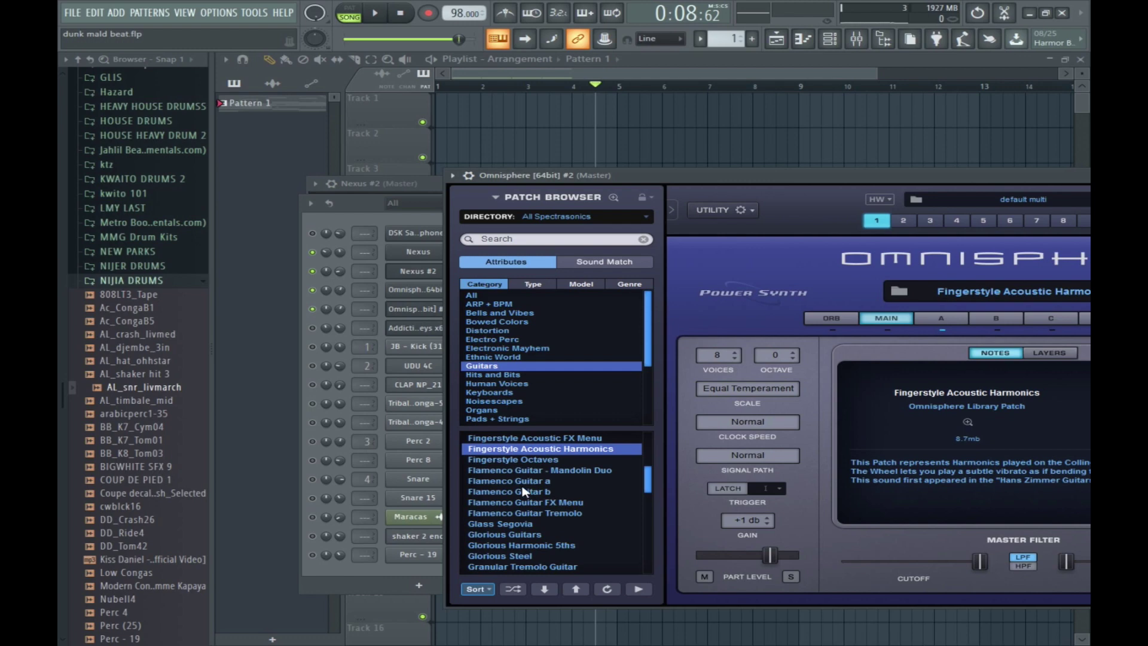
pyautogui.click(556, 439)
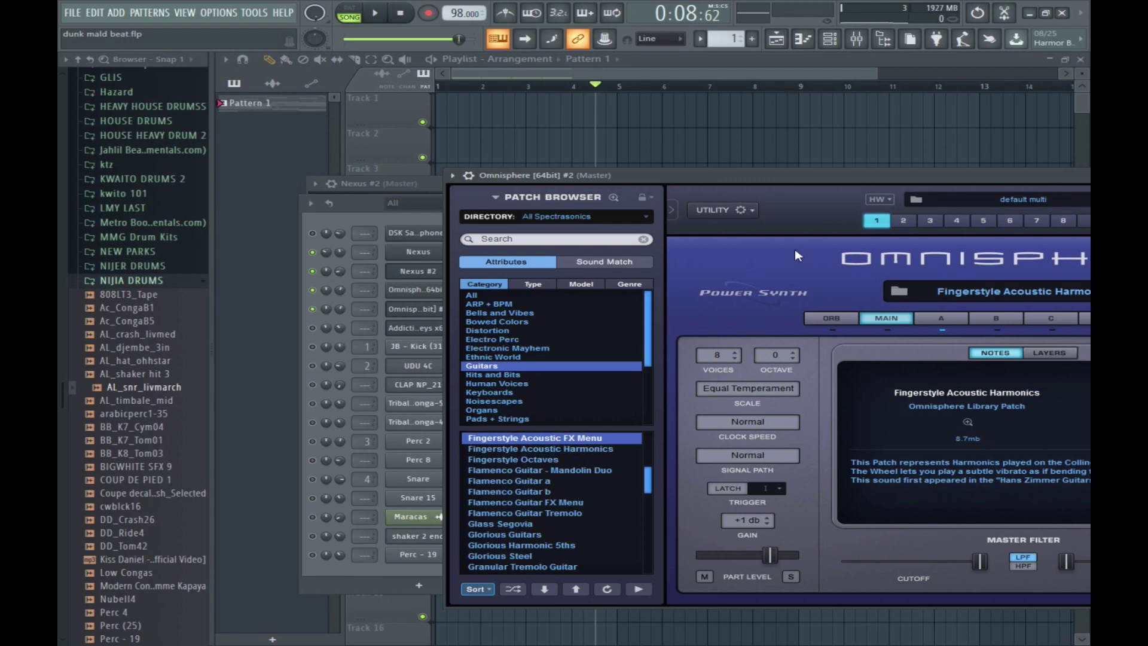
# Copy the Addictive Keys chord notes and paste them into the Omnisphere #2 channel.
pyautogui.click(383, 214)
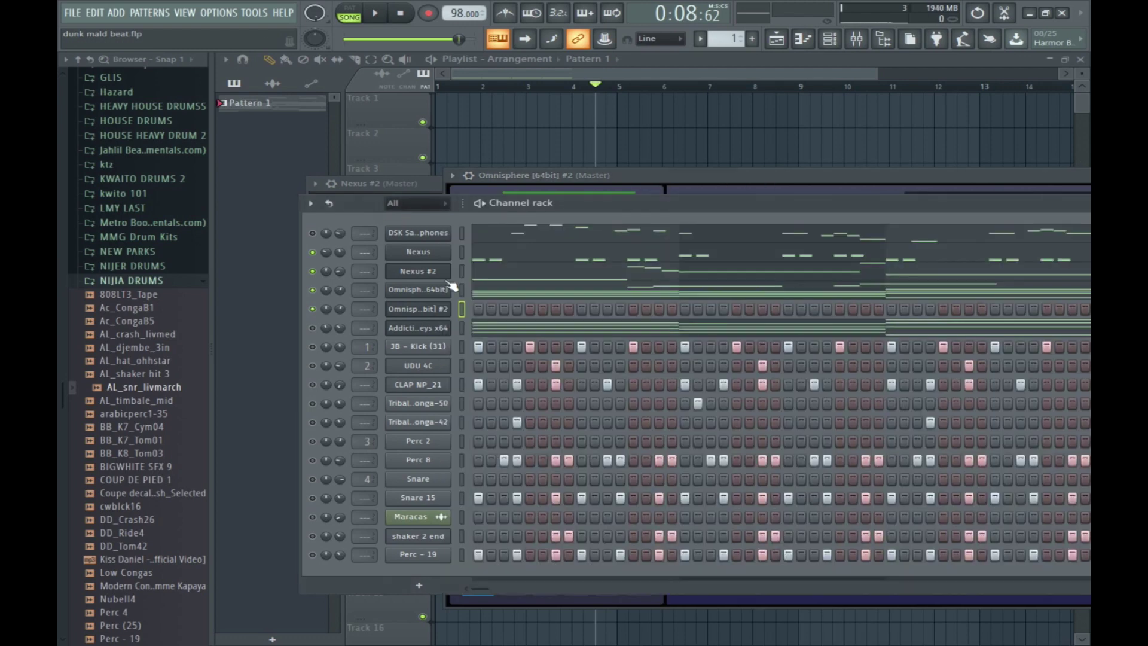
pyautogui.rightClick(440, 332)
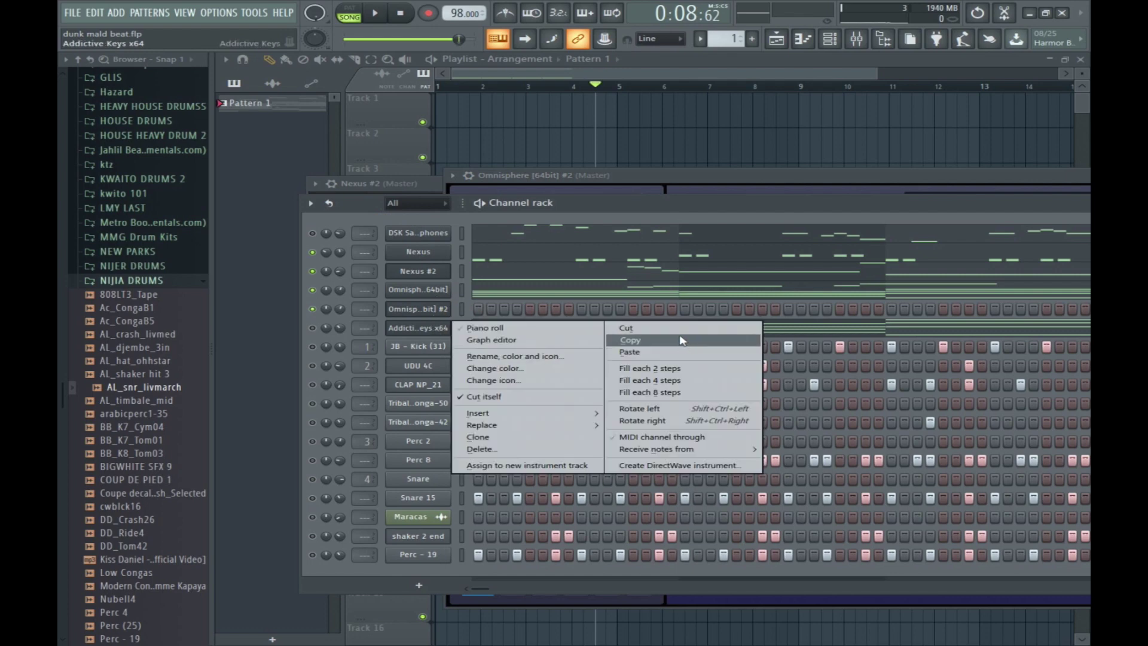
pyautogui.click(680, 339)
pyautogui.rightClick(404, 307)
pyautogui.click(629, 333)
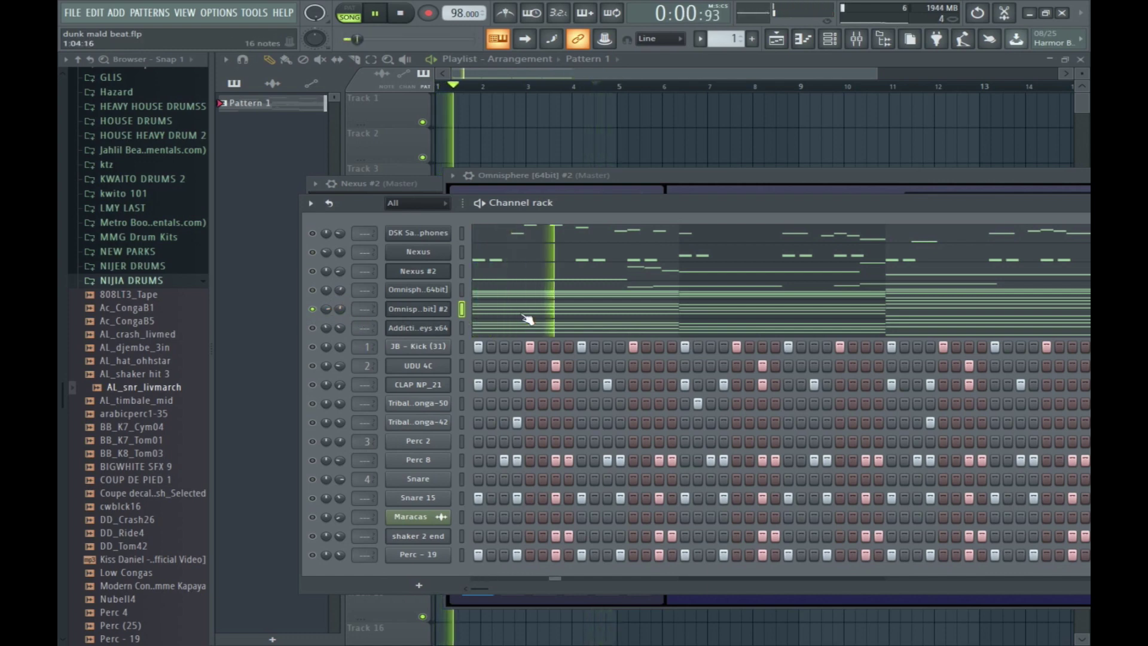
# Reopen Omnisphere #2 and load the Nylon Guitar Granulation patch from the Guitars category.
pyautogui.click(445, 310)
pyautogui.click(445, 311)
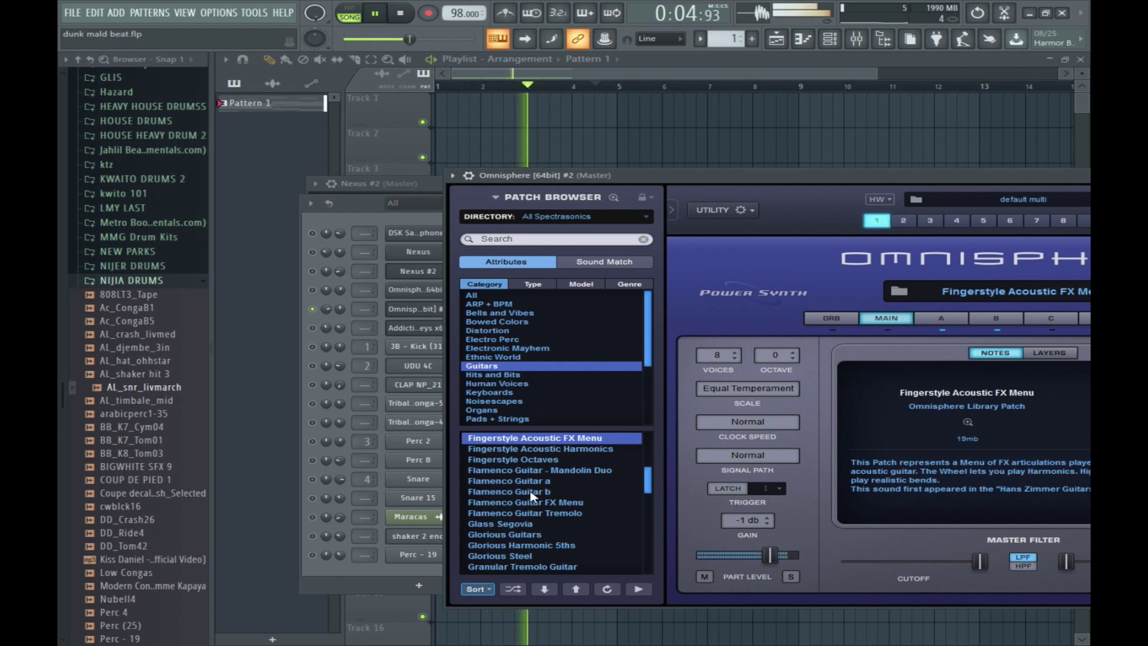
pyautogui.moveTo(648, 485); pyautogui.dragTo(655, 539)
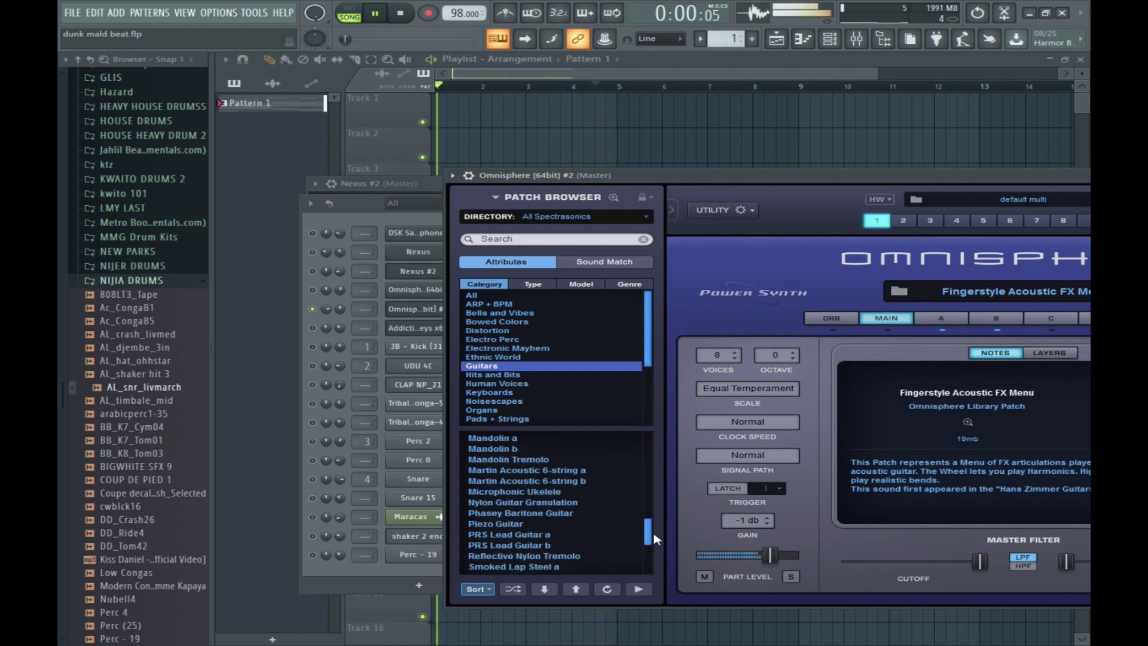
pyautogui.click(571, 504)
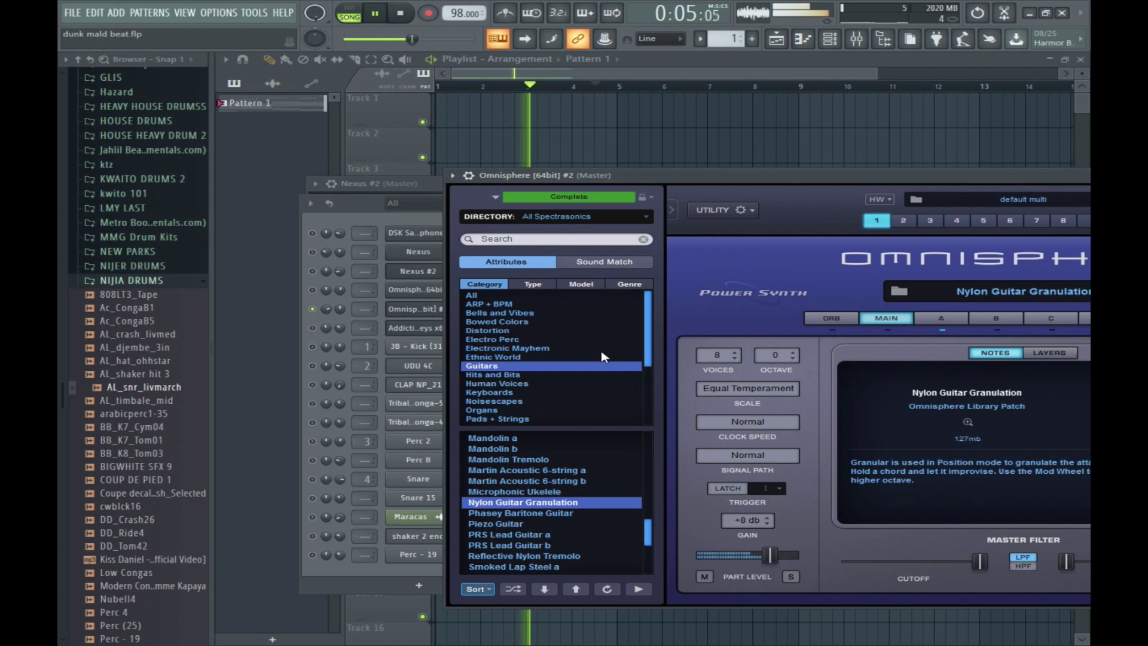
pyautogui.moveTo(649, 538)
pyautogui.mouseDown()
pyautogui.moveTo(651, 568)
pyautogui.moveTo(648, 538)
pyautogui.mouseUp()
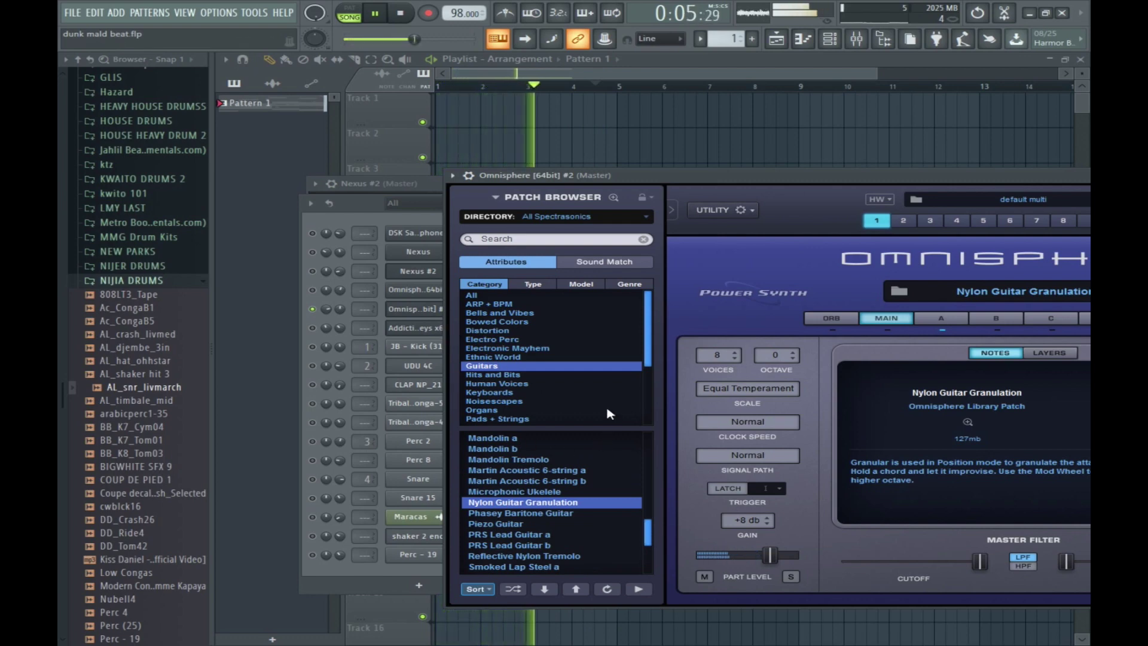
# Compare Omnisphere #2 soloed and within the full mix, then leave it soloed and lower its channel volume.
pyautogui.click(406, 226)
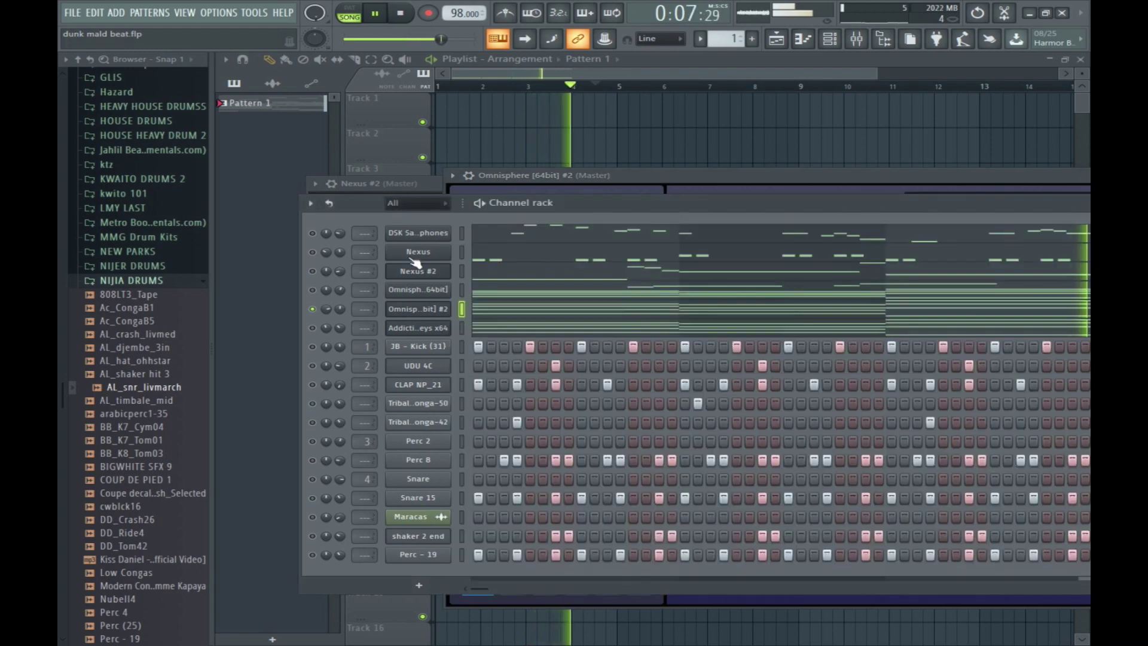
pyautogui.rightClick(311, 308)
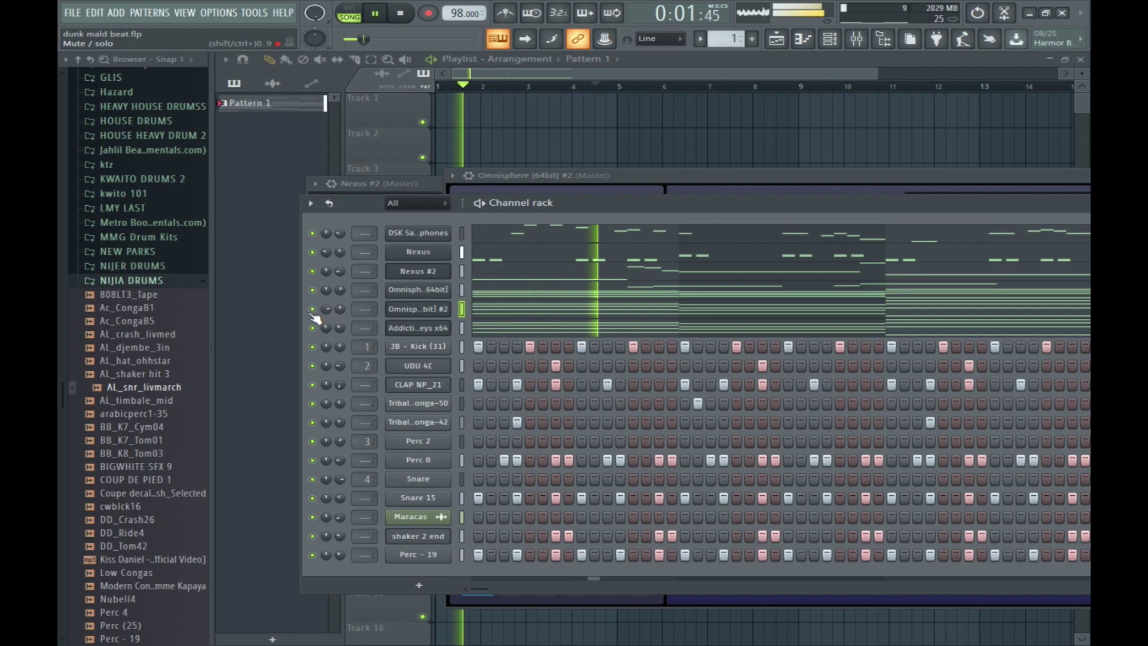
pyautogui.rightClick(311, 312)
pyautogui.click(322, 317)
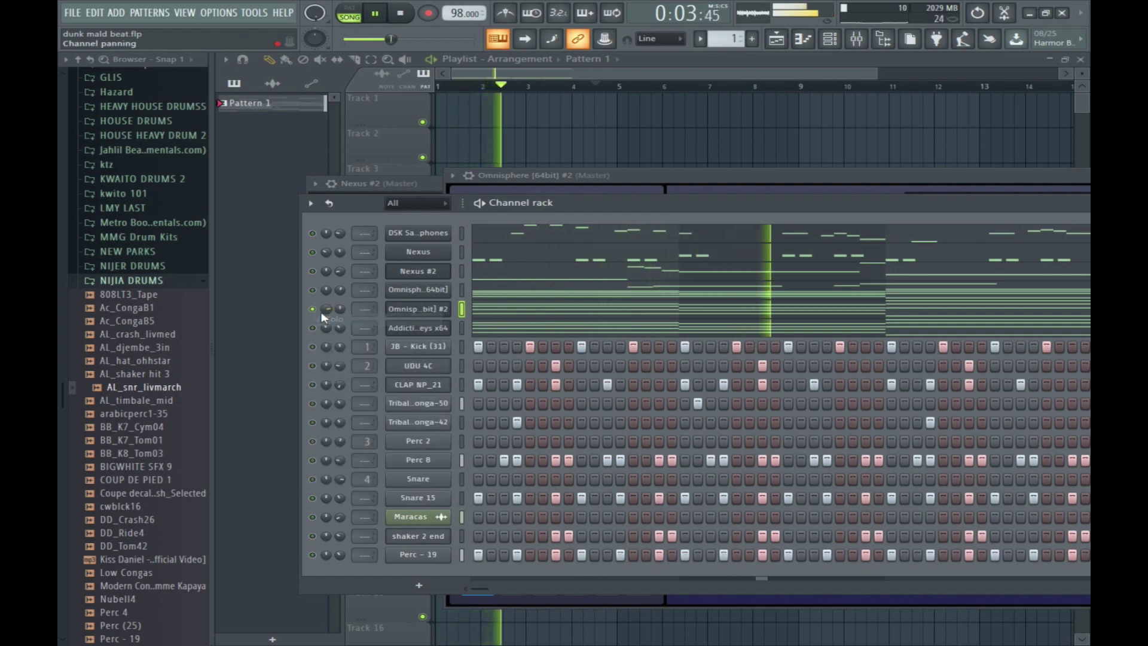
pyautogui.rightClick(322, 315)
pyautogui.press('Escape')
pyautogui.rightClick(313, 311)
pyautogui.click(325, 319)
pyautogui.moveTo(339, 309); pyautogui.dragTo(338, 322)
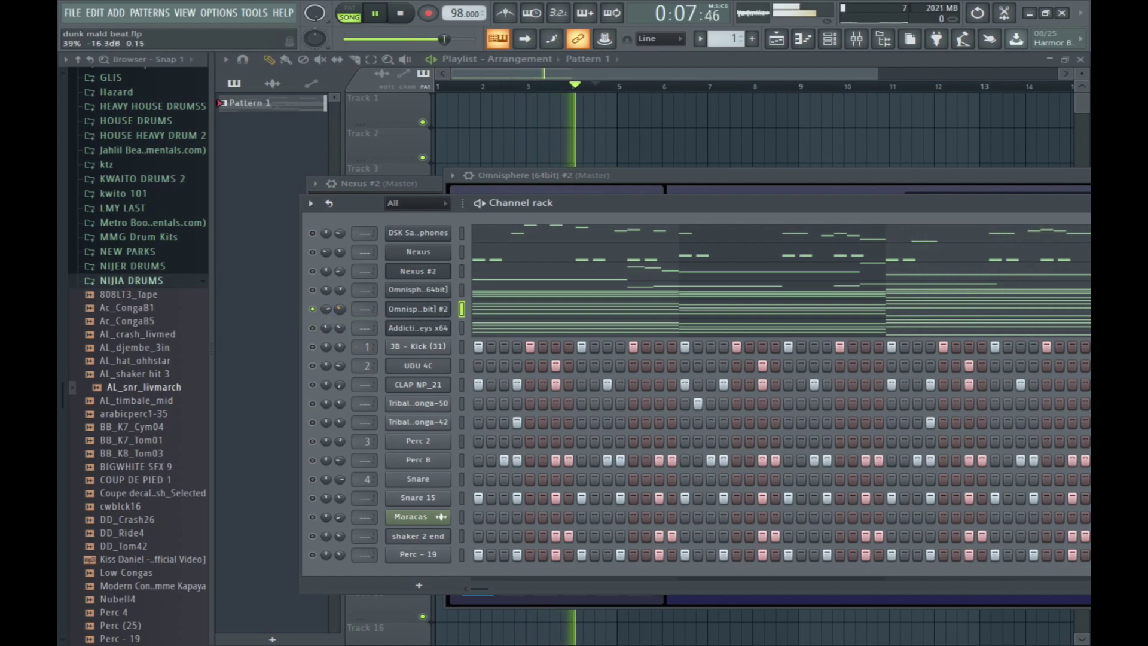
# In the Omnisphere #2 piano roll, stagger bar 1's A4, C#5 and E5 to start at 1:02:00, 1:04:00 and 1:06:00, and audition them.
pyautogui.click(494, 323)
pyautogui.scroll(-4, 448, 333)
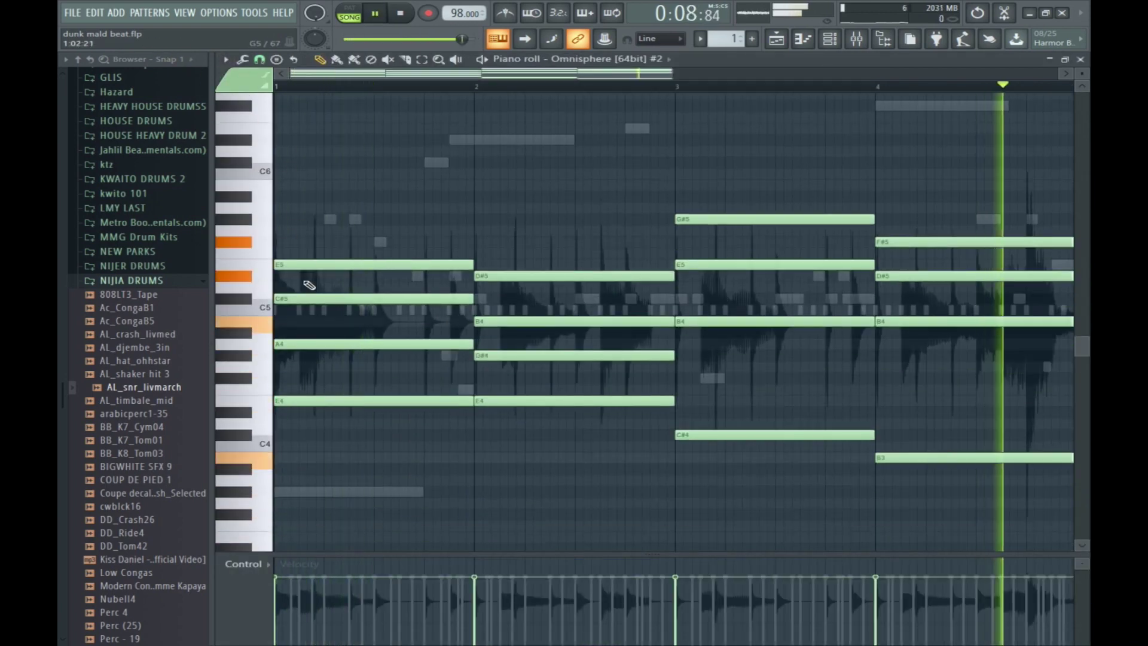
pyautogui.click(260, 60)
pyautogui.click(268, 76)
pyautogui.moveTo(312, 345); pyautogui.dragTo(321, 347)
pyautogui.press('space')
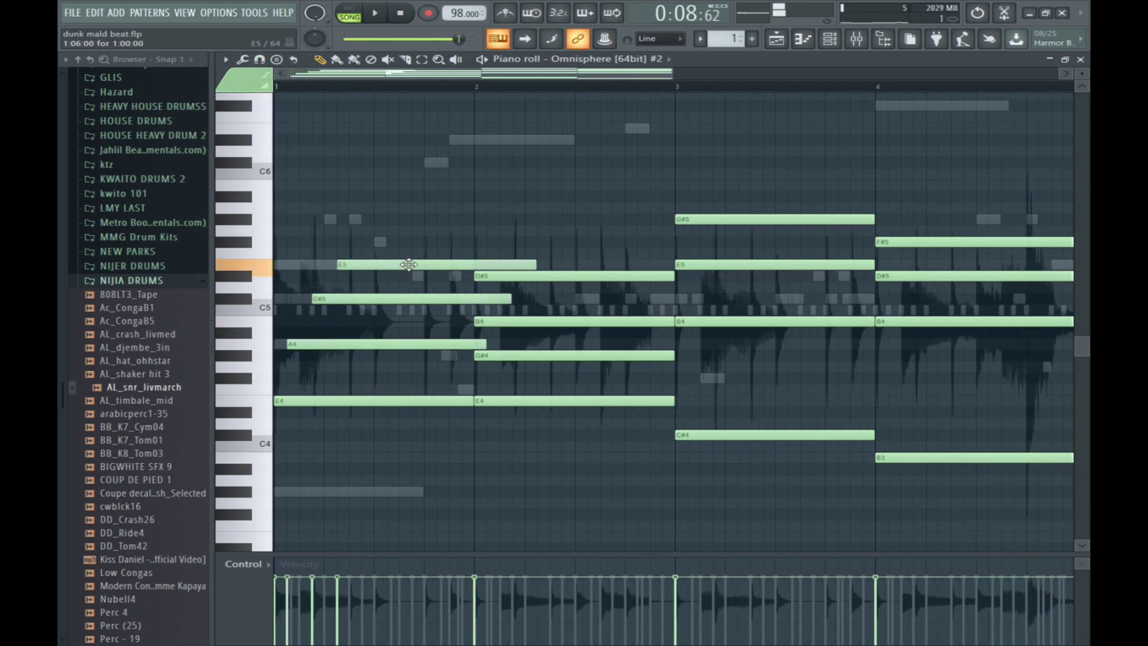
pyautogui.press('space')
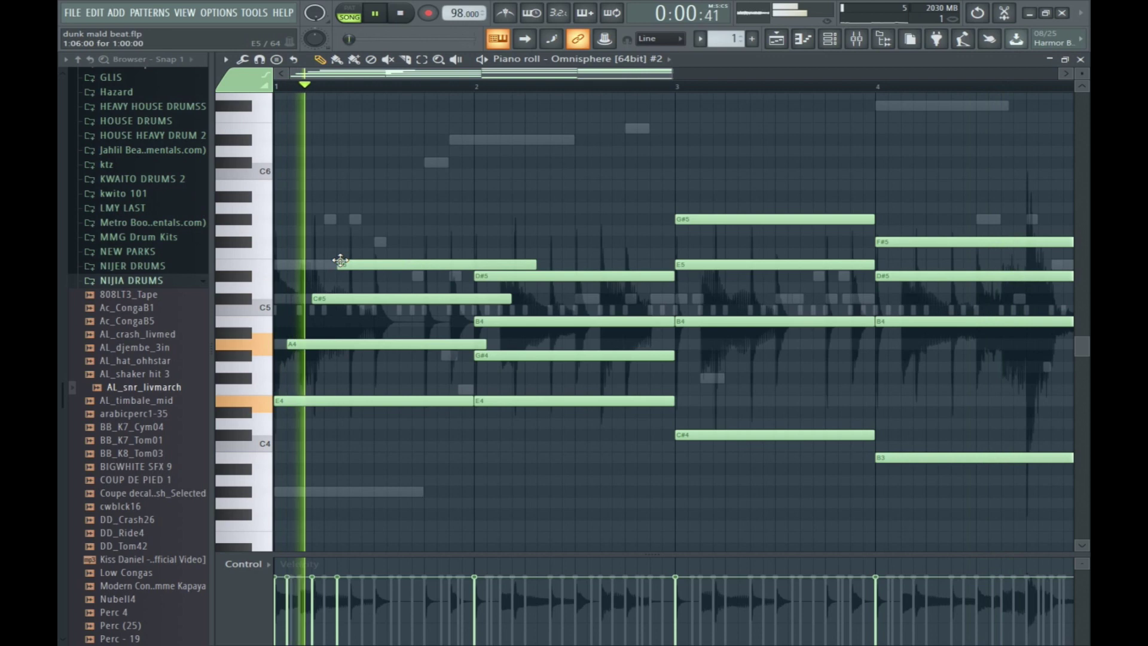
pyautogui.press('space')
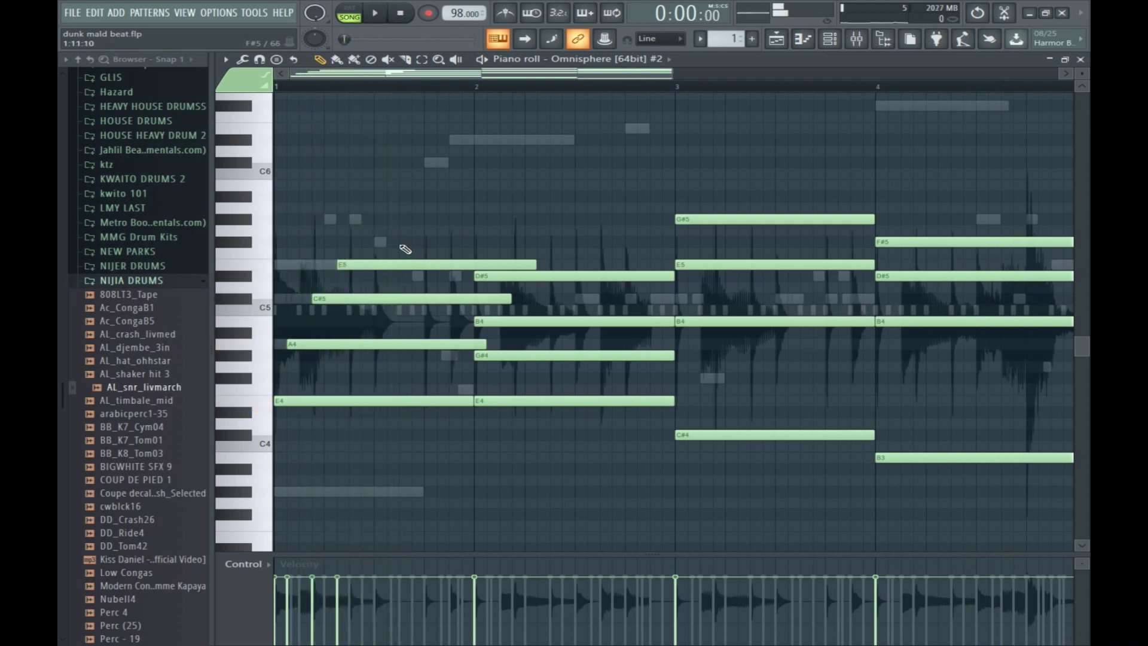
# Add a second E5 note at 1:11:00, trim it to the end of bar 1 and audition it.
pyautogui.moveTo(388, 235); pyautogui.dragTo(390, 267)
pyautogui.press('space')
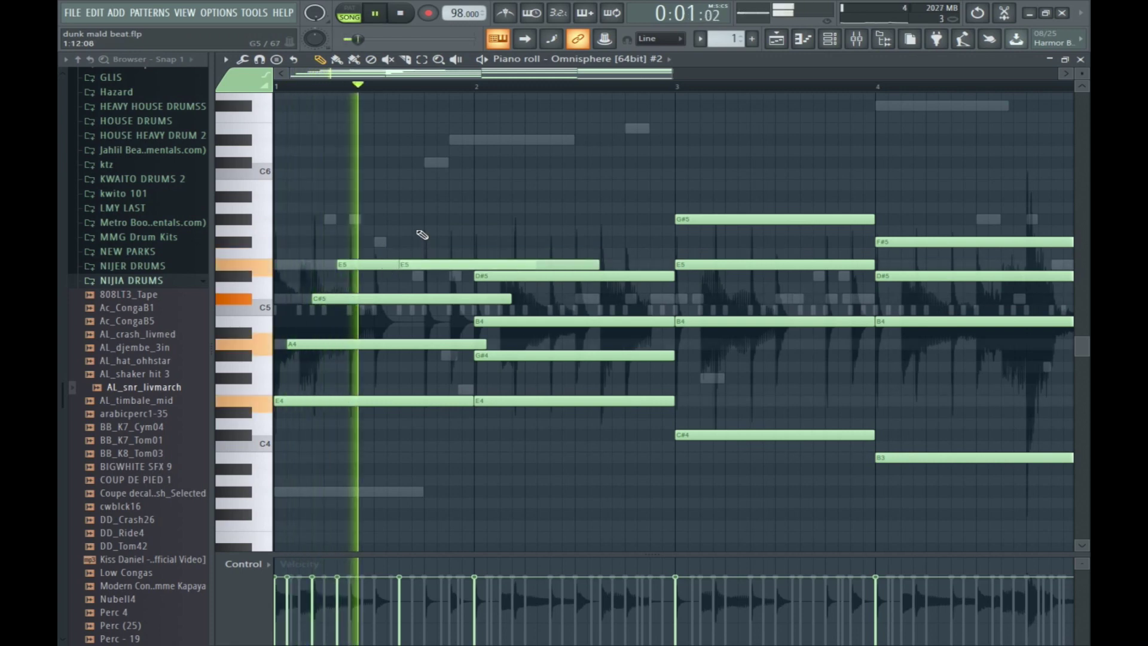
pyautogui.moveTo(597, 264); pyautogui.dragTo(466, 278)
pyautogui.press('space')
pyautogui.press('space')
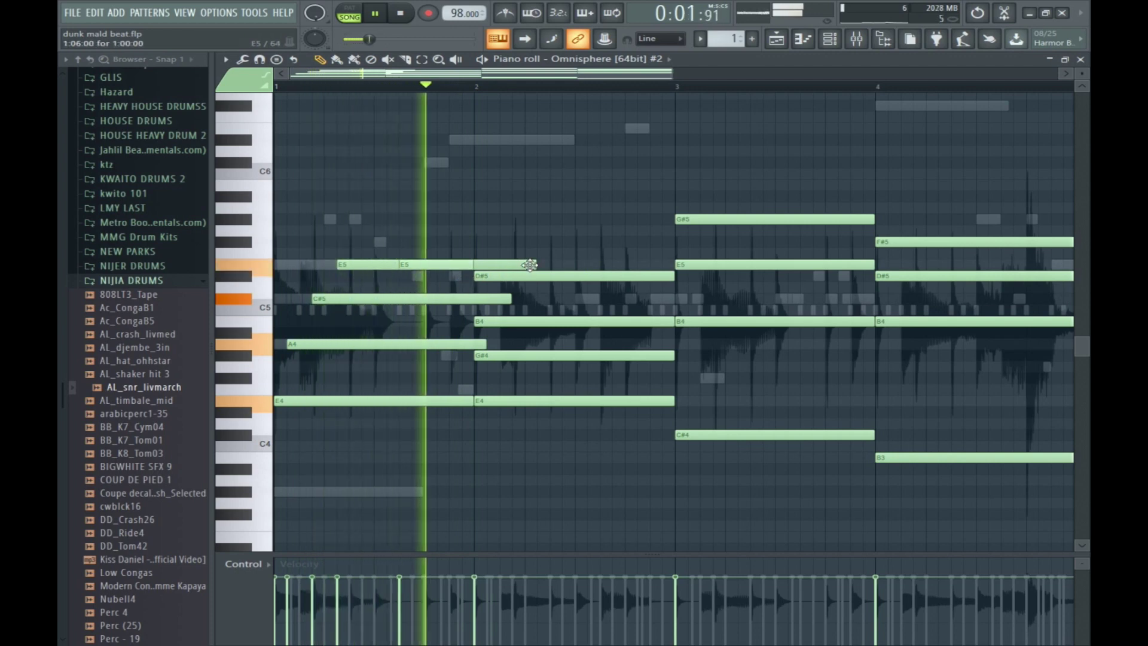
# Shorten the first E5 to 0:05:00 and trim the C#5 and A4 notes to the end of bar 1.
pyautogui.moveTo(535, 262); pyautogui.dragTo(397, 293)
pyautogui.press('space')
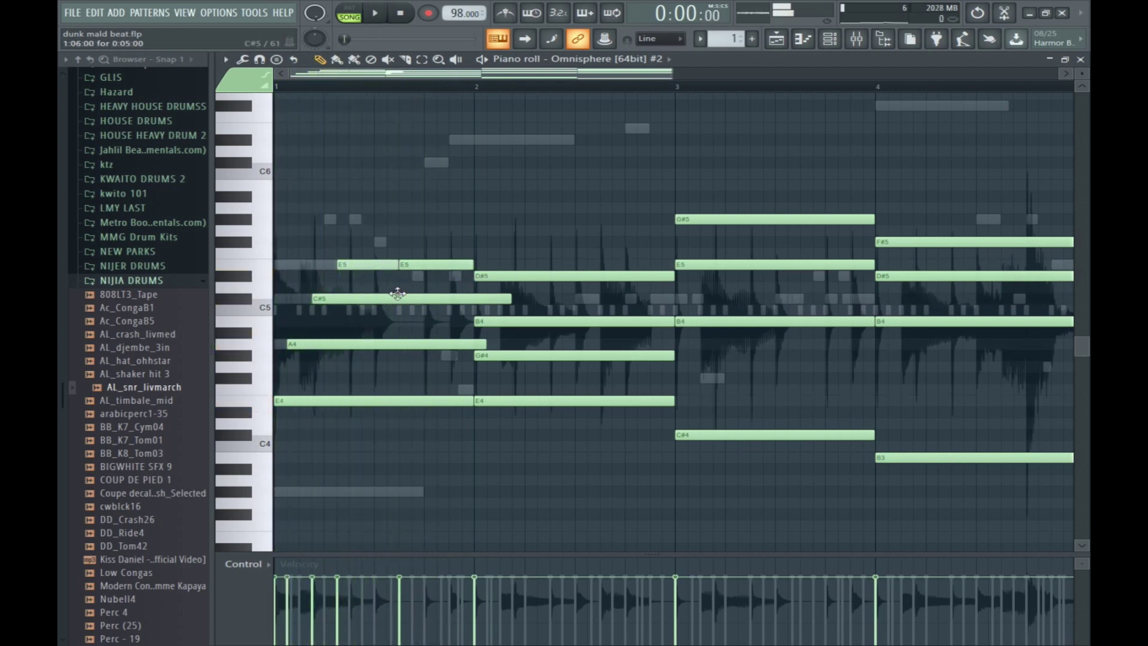
pyautogui.moveTo(485, 344); pyautogui.dragTo(473, 344)
pyautogui.press('space')
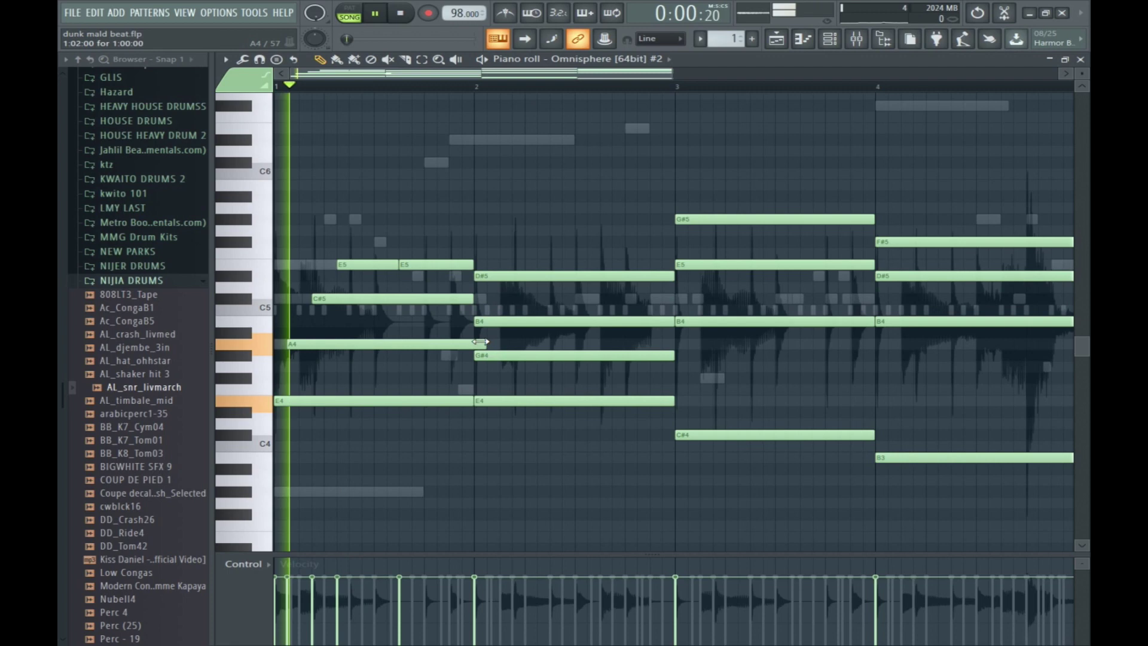
pyautogui.press('space')
# Stagger bar 2's G#4, B4 and D#5 to start at 2:02:00, 2:04:00 and 2:06:00, trimming them to the bar's end.
pyautogui.moveTo(519, 355); pyautogui.dragTo(560, 320)
pyautogui.moveTo(556, 276); pyautogui.dragTo(595, 274)
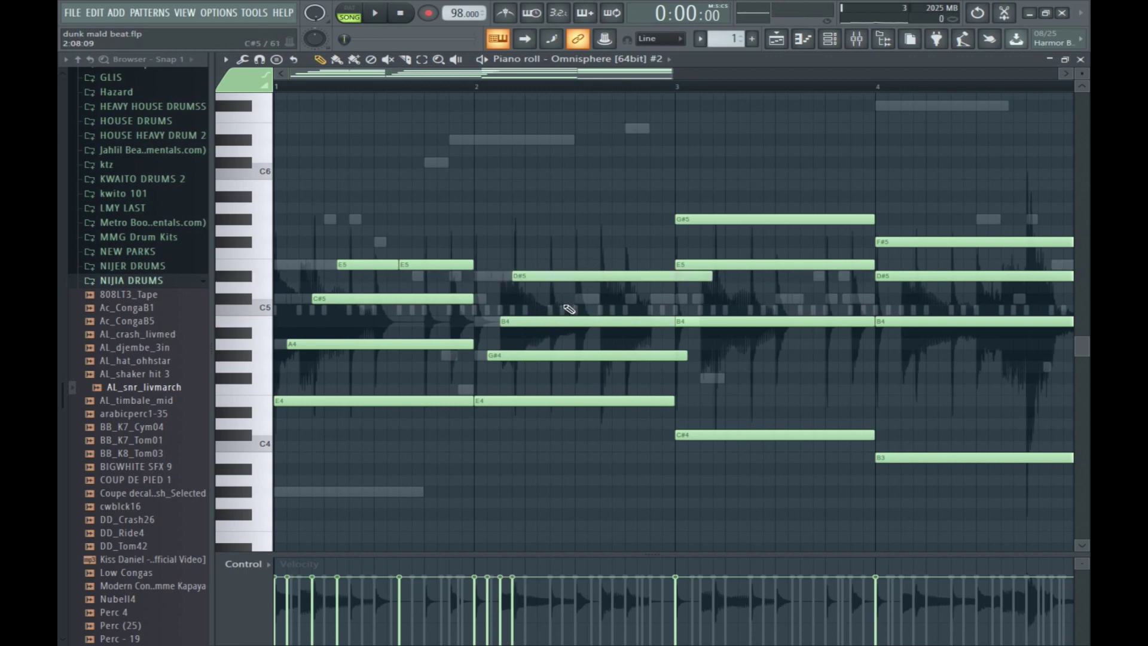
pyautogui.moveTo(541, 322); pyautogui.dragTo(555, 321)
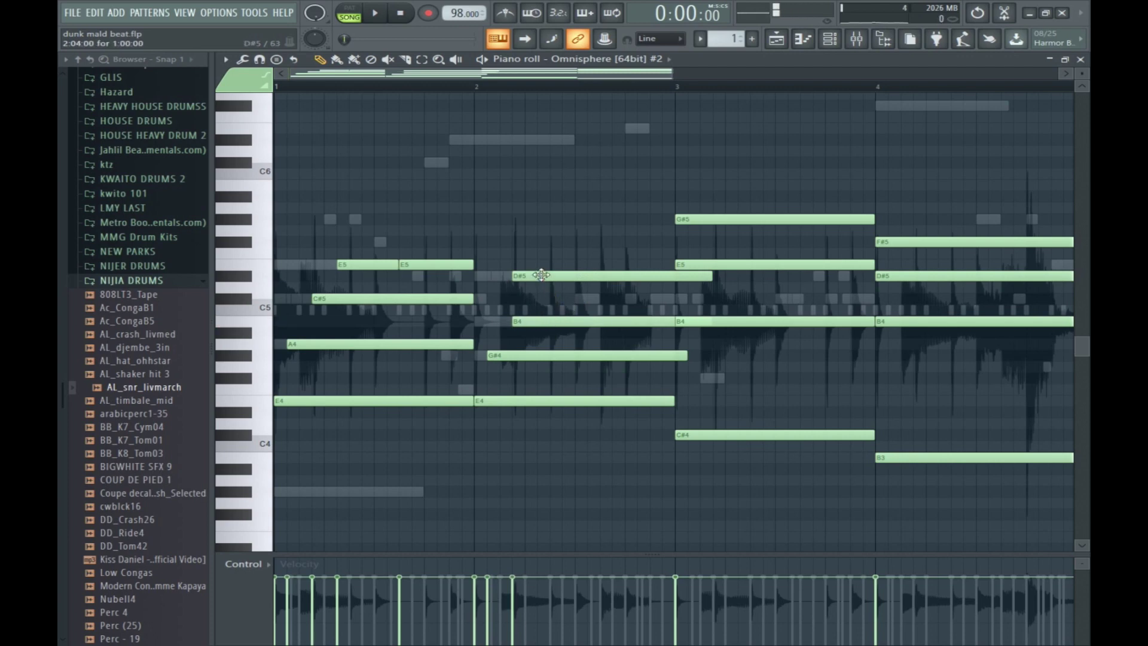
pyautogui.moveTo(547, 275); pyautogui.dragTo(570, 275)
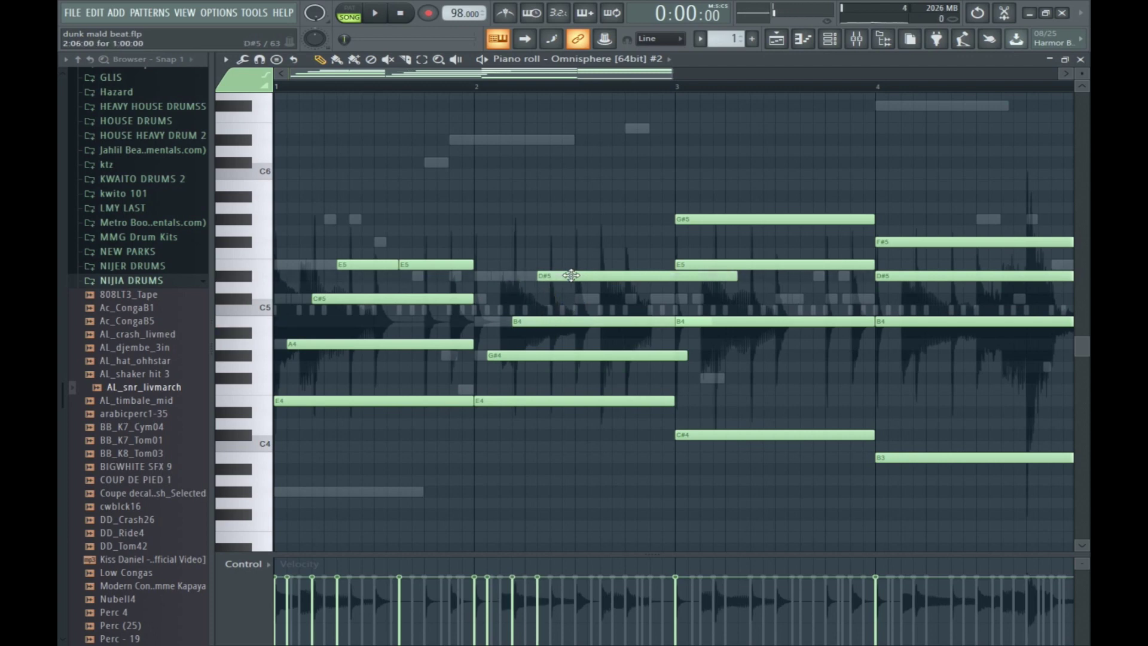
pyautogui.press('space')
pyautogui.moveTo(737, 276); pyautogui.dragTo(674, 276)
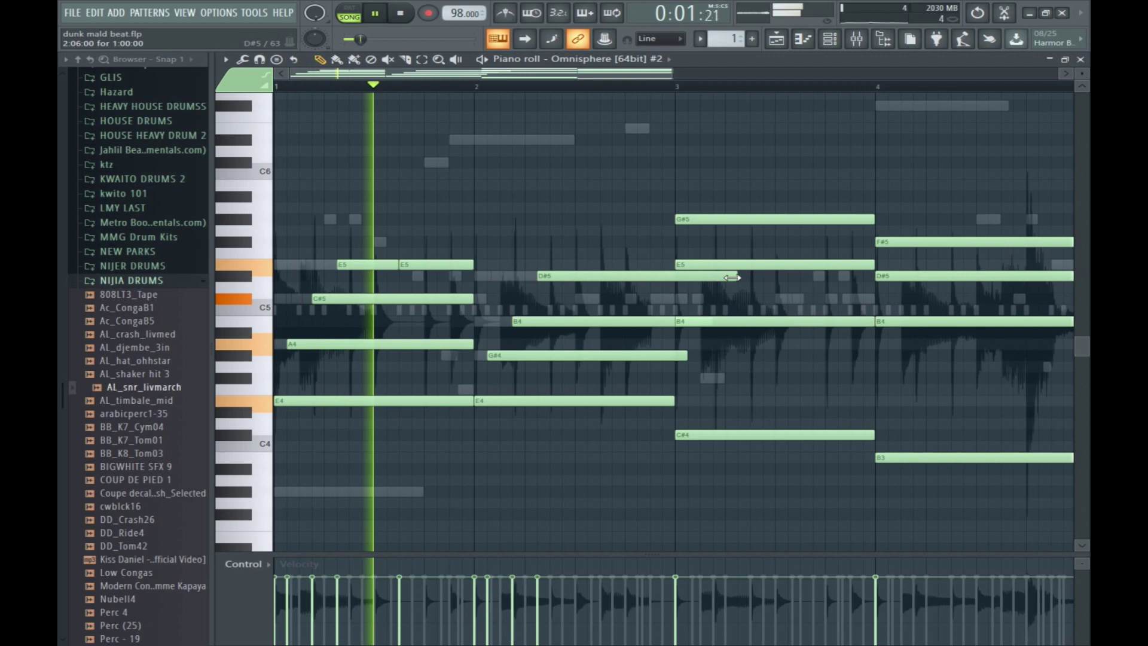
pyautogui.moveTo(686, 356); pyautogui.dragTo(719, 319)
# Stagger bar 3's B4, E5 and G#5 to start at 3:02:00, 3:04:00 and 3:06:00, end them with the bar and audition the result.
pyautogui.press('space')
pyautogui.press('space')
pyautogui.press('space')
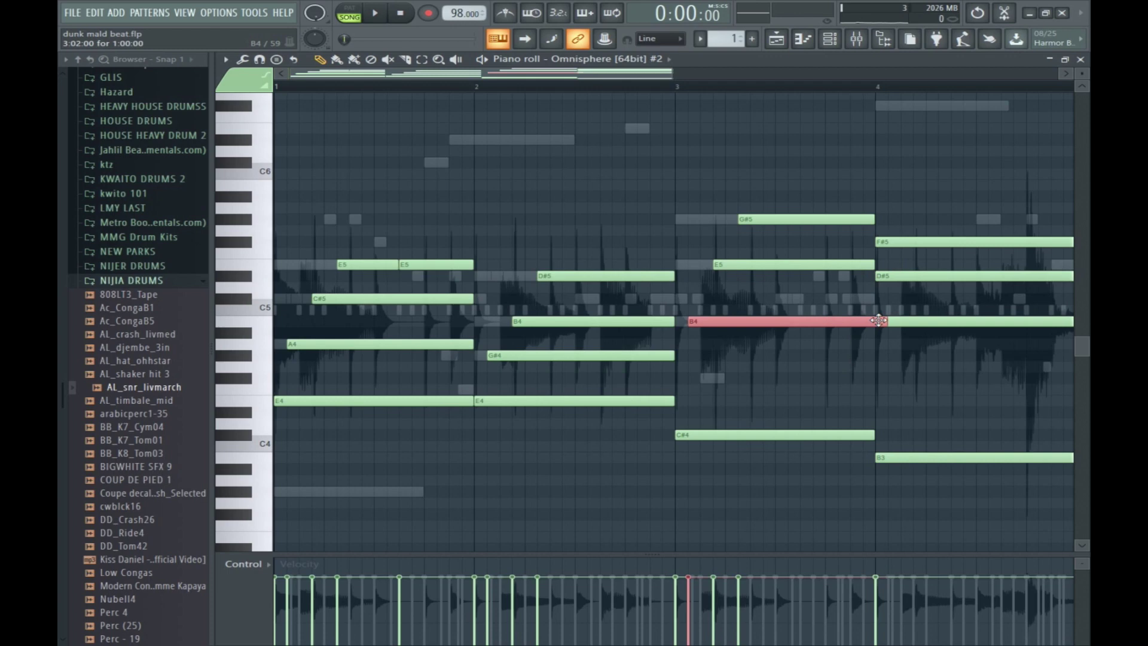
pyautogui.press('space')
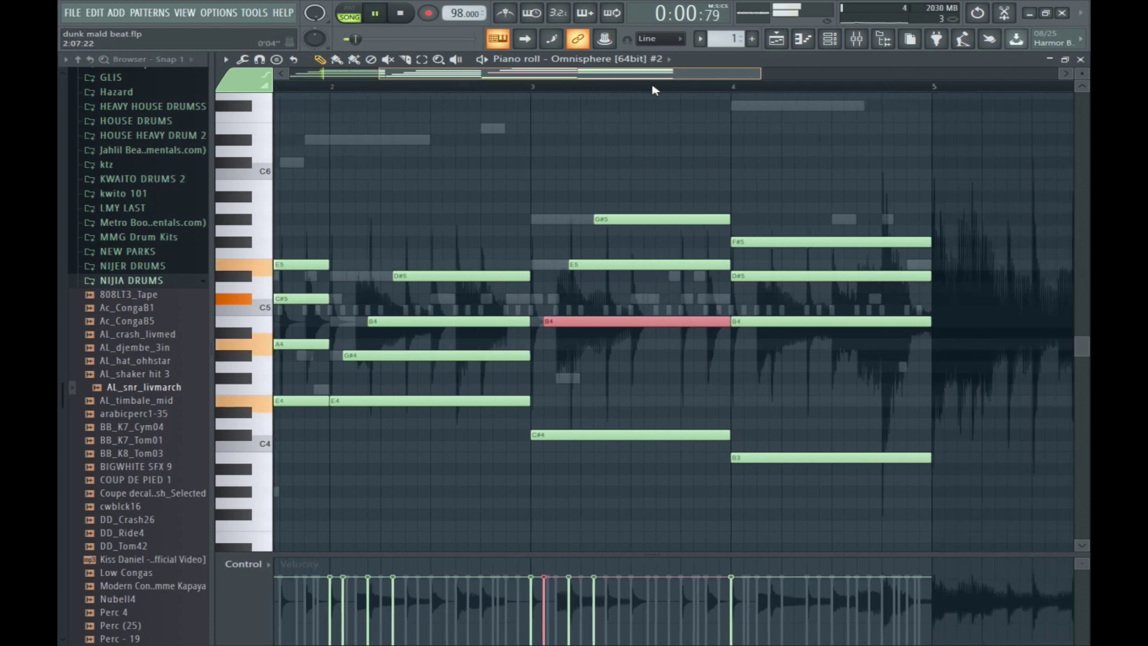
# Stagger bar 4's B4, D#5 and F#5 to start at 4:02:00, 4:04:00 and 4:06:00, trimming them to the bar's end.
pyautogui.moveTo(668, 276); pyautogui.dragTo(752, 240)
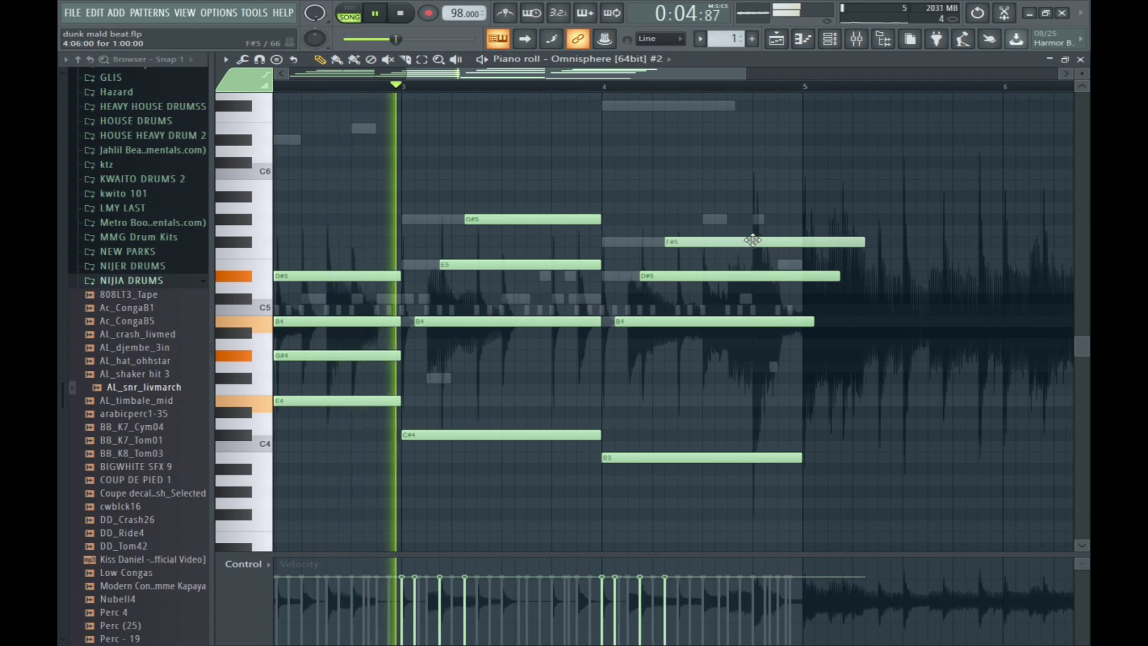
pyautogui.moveTo(839, 276); pyautogui.dragTo(802, 276)
pyautogui.moveTo(814, 322); pyautogui.dragTo(801, 321)
pyautogui.moveTo(864, 241); pyautogui.dragTo(802, 242)
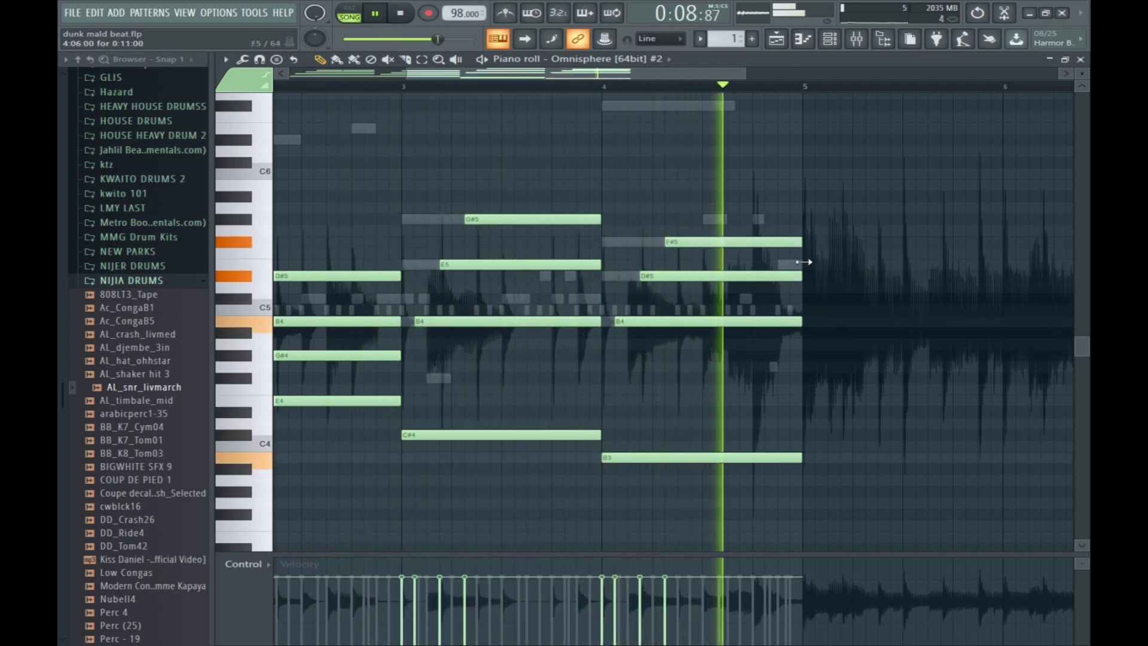
# Add a C#6 note at 4:13:00, trim it to the end of bar 4 and audition it.
pyautogui.press('space')
pyautogui.click(756, 161)
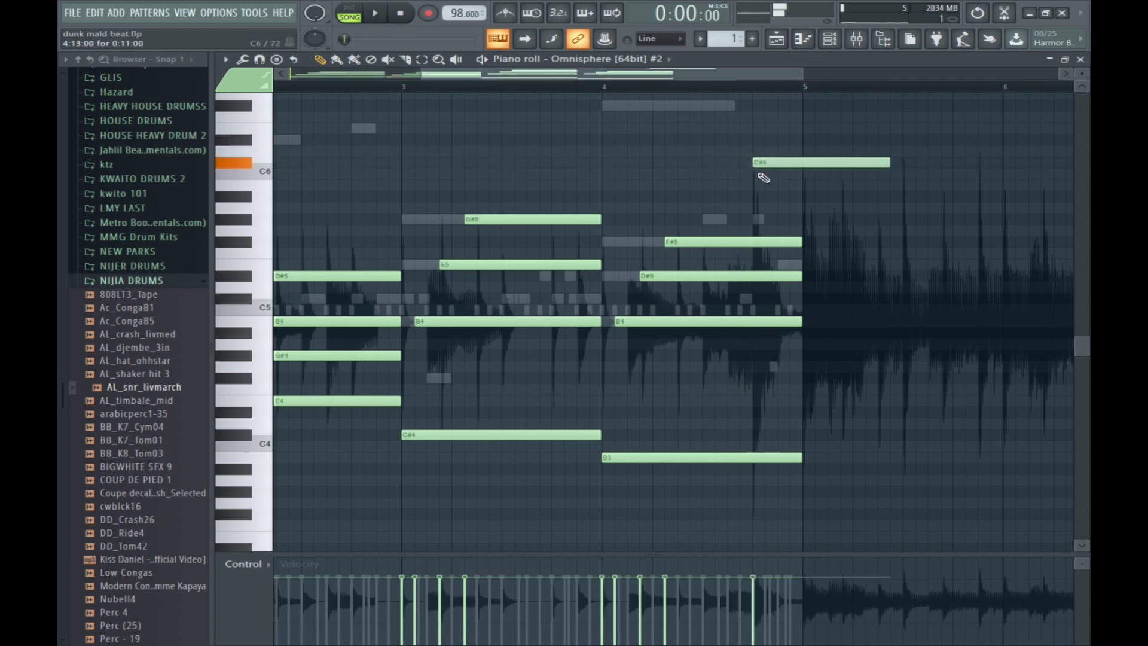
pyautogui.press('space')
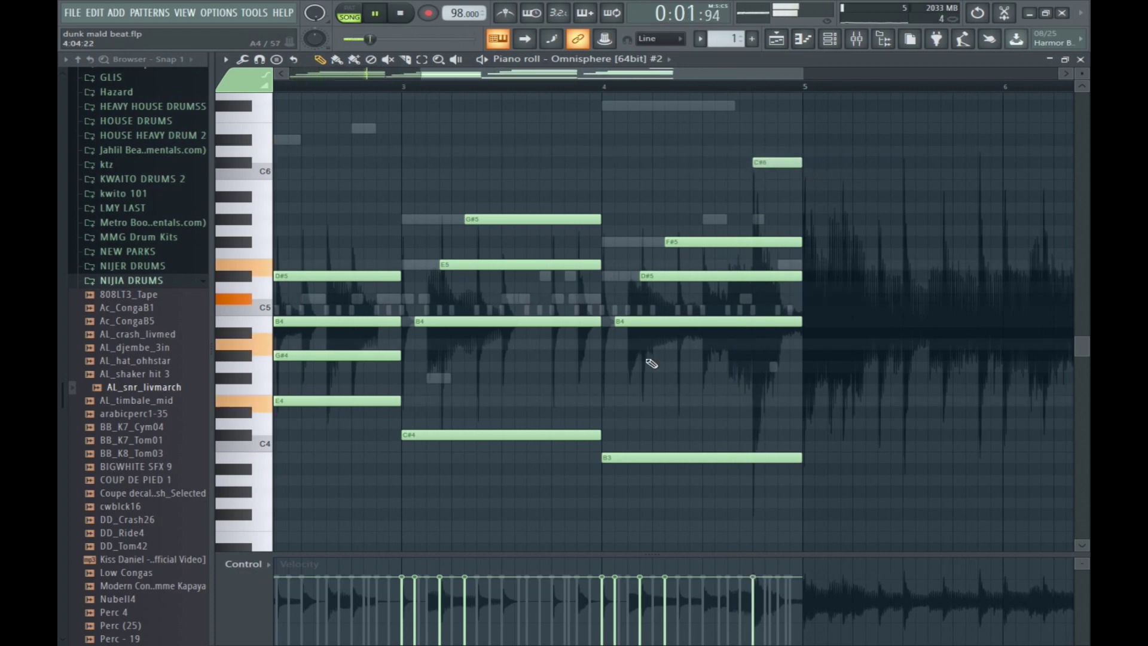
# Try a low A#3 note at 3:08:00 beneath bar 3's chord.
pyautogui.click(480, 480)
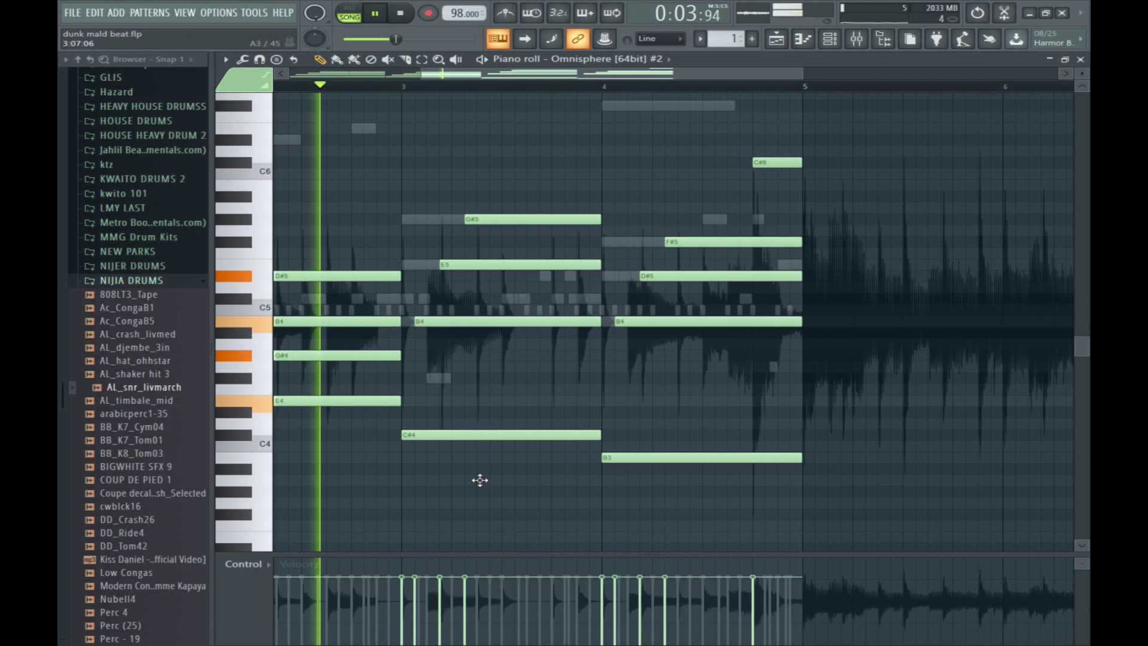
pyautogui.moveTo(522, 482)
pyautogui.mouseDown()
pyautogui.moveTo(604, 487)
pyautogui.moveTo(573, 462)
pyautogui.moveTo(580, 480)
pyautogui.mouseUp()
pyautogui.press('space')
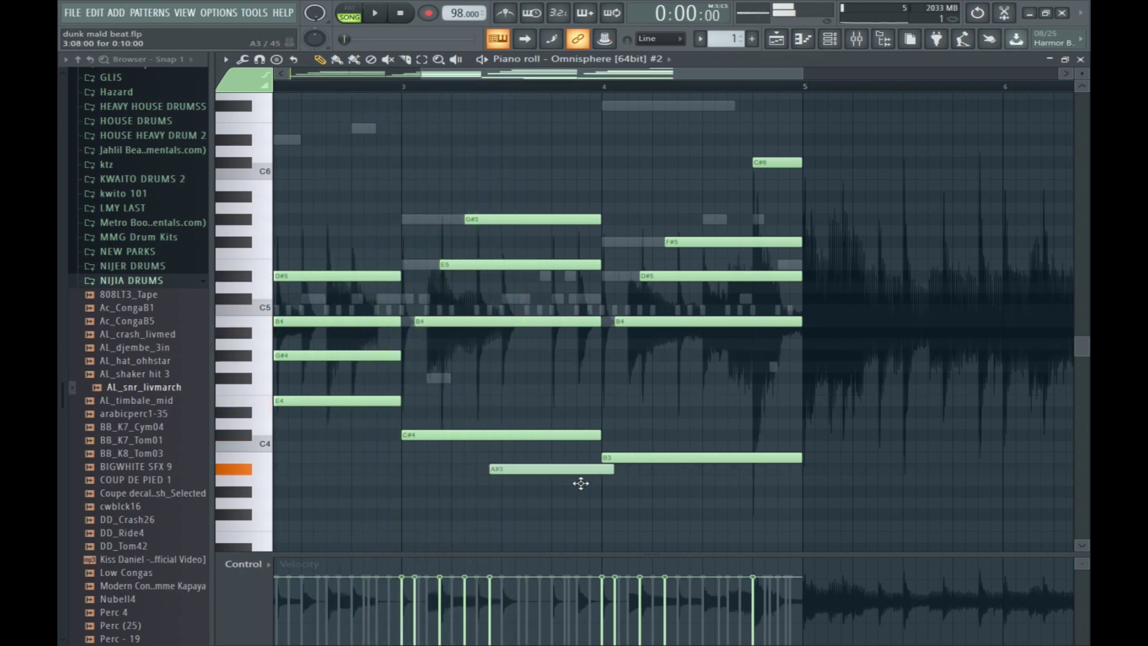
pyautogui.rightClick(598, 471)
# Audition Phasey Baritone Guitar and Microphonic Ukelele on the second Omnisphere, and load the Martin Acoustic 6-string b patch.
pyautogui.press('space')
pyautogui.click(1080, 60)
pyautogui.click(1079, 60)
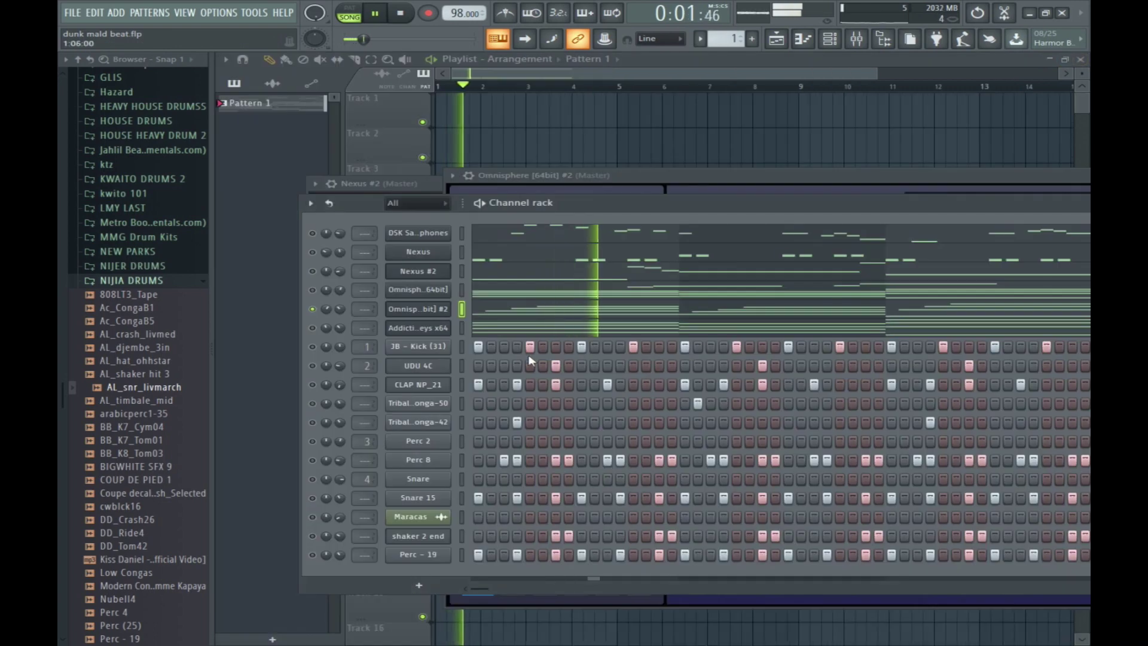
pyautogui.click(421, 312)
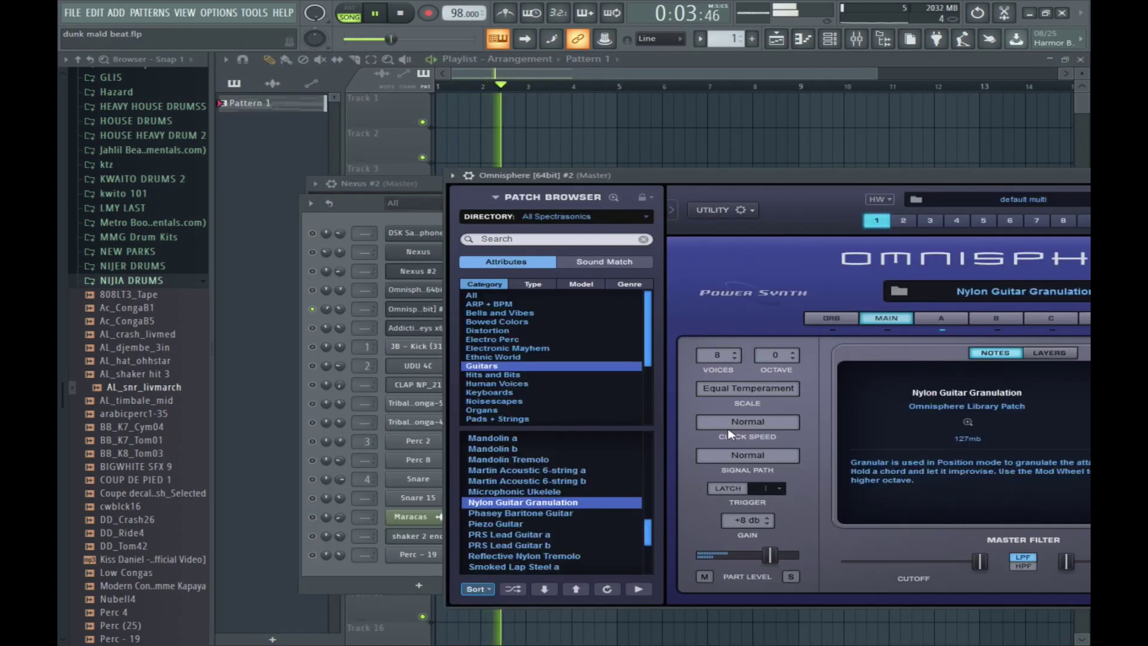
pyautogui.click(511, 514)
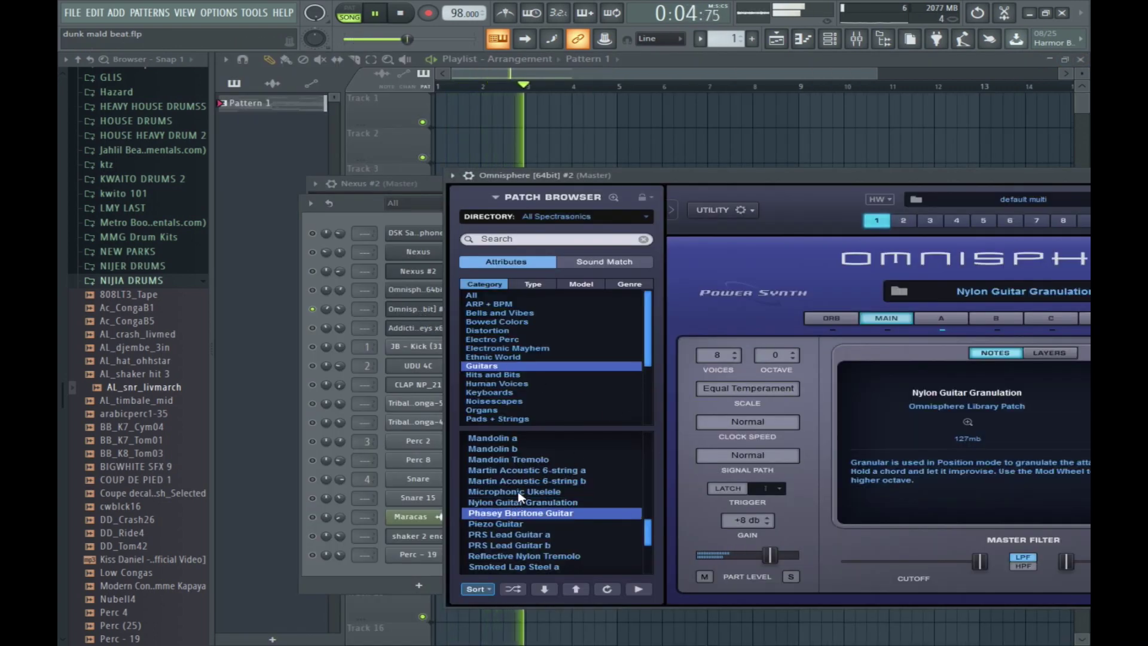
pyautogui.click(519, 492)
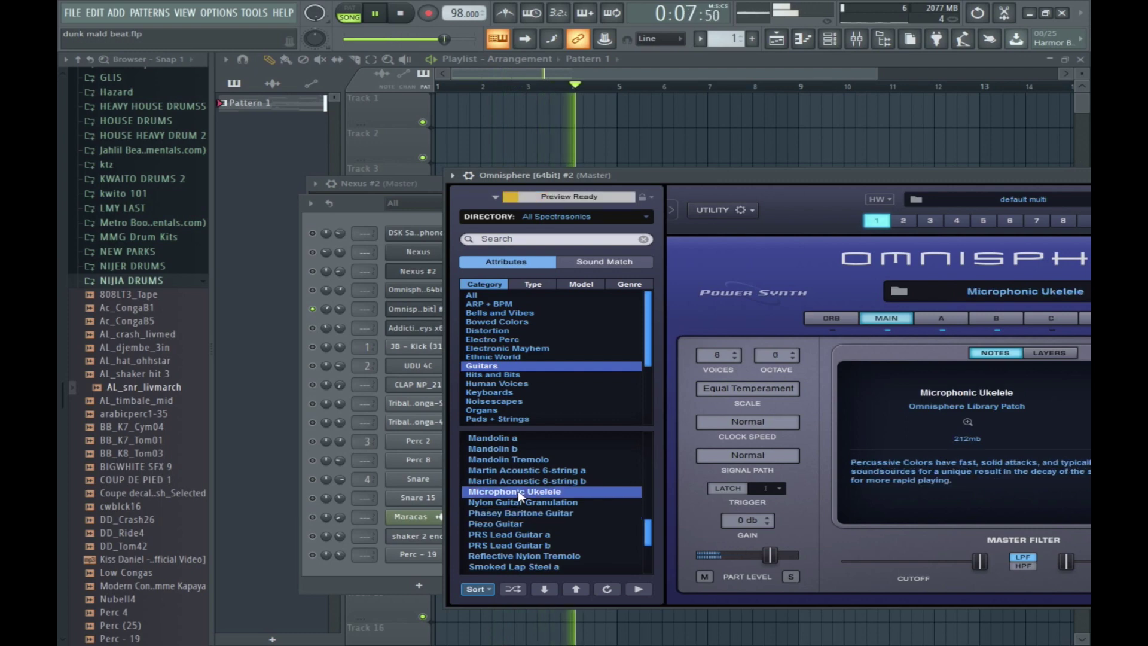
pyautogui.click(519, 482)
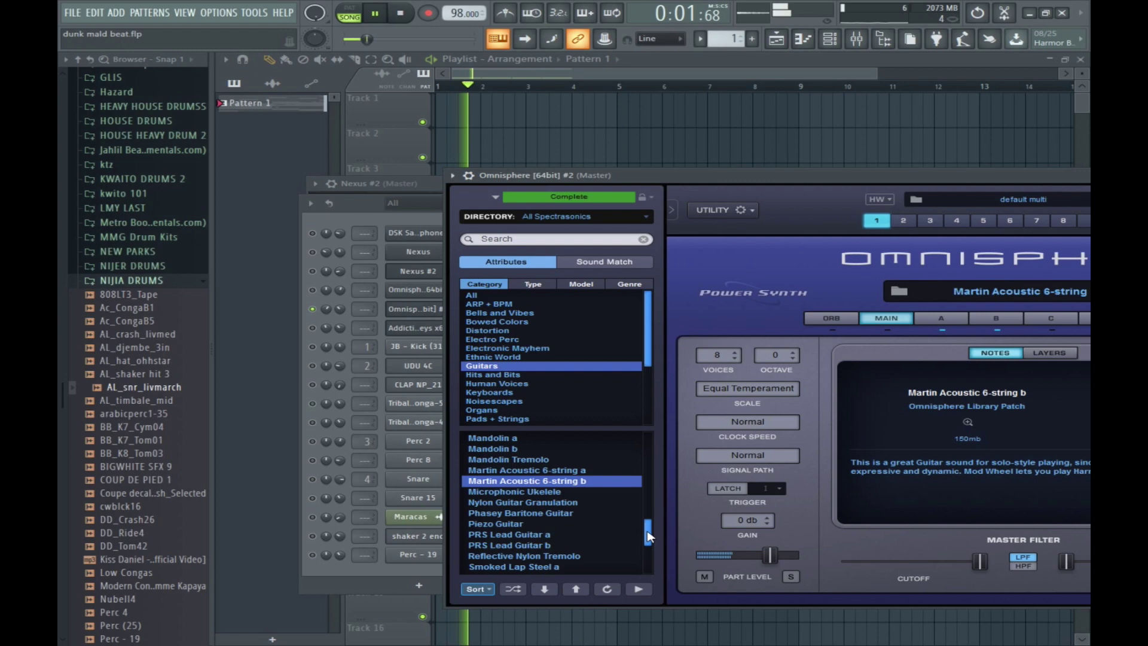
pyautogui.moveTo(648, 536); pyautogui.dragTo(649, 543)
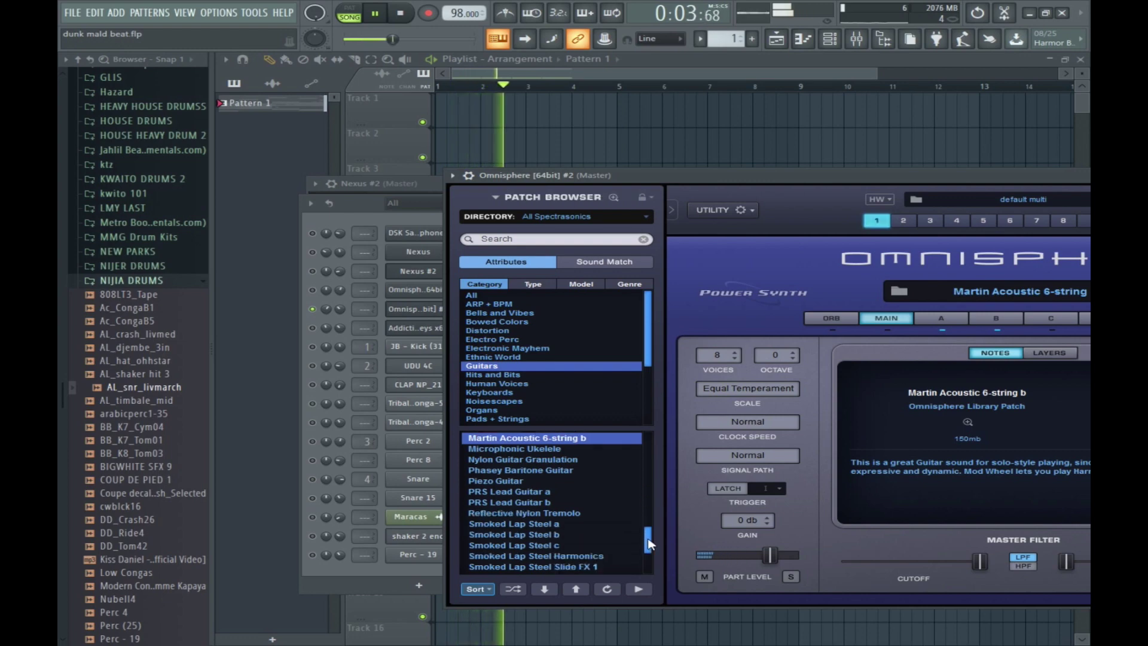
pyautogui.moveTo(648, 539); pyautogui.dragTo(649, 564)
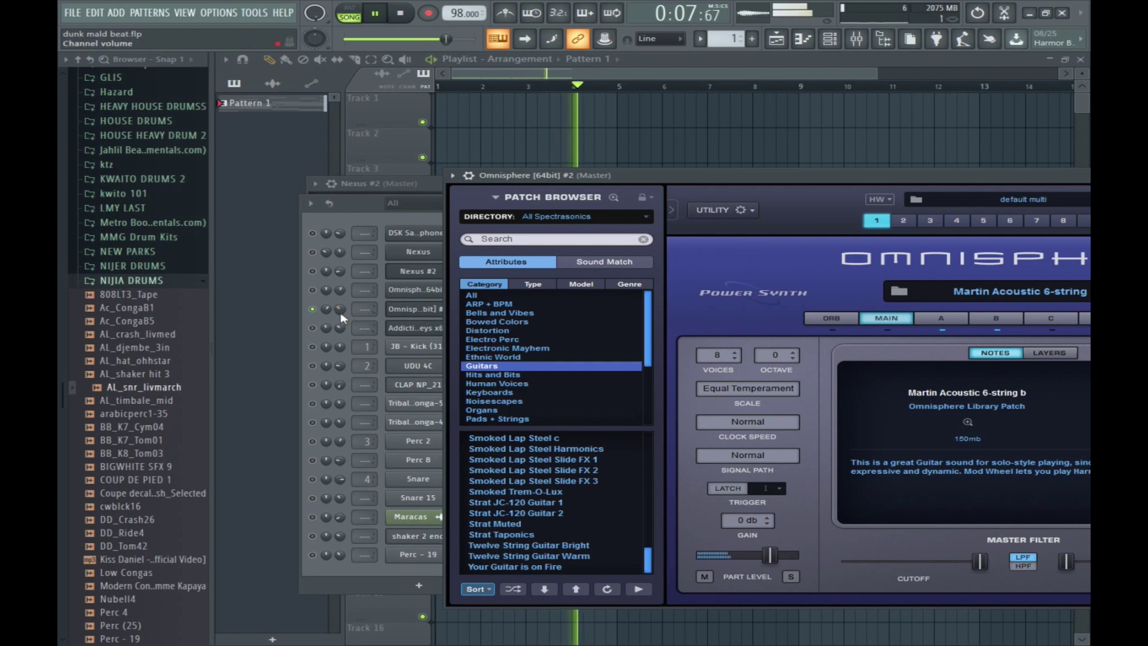
# Unsolo the second Omnisphere channel to hear the full beat, solo the first Omnisphere channel and open its plugin.
pyautogui.click(323, 319)
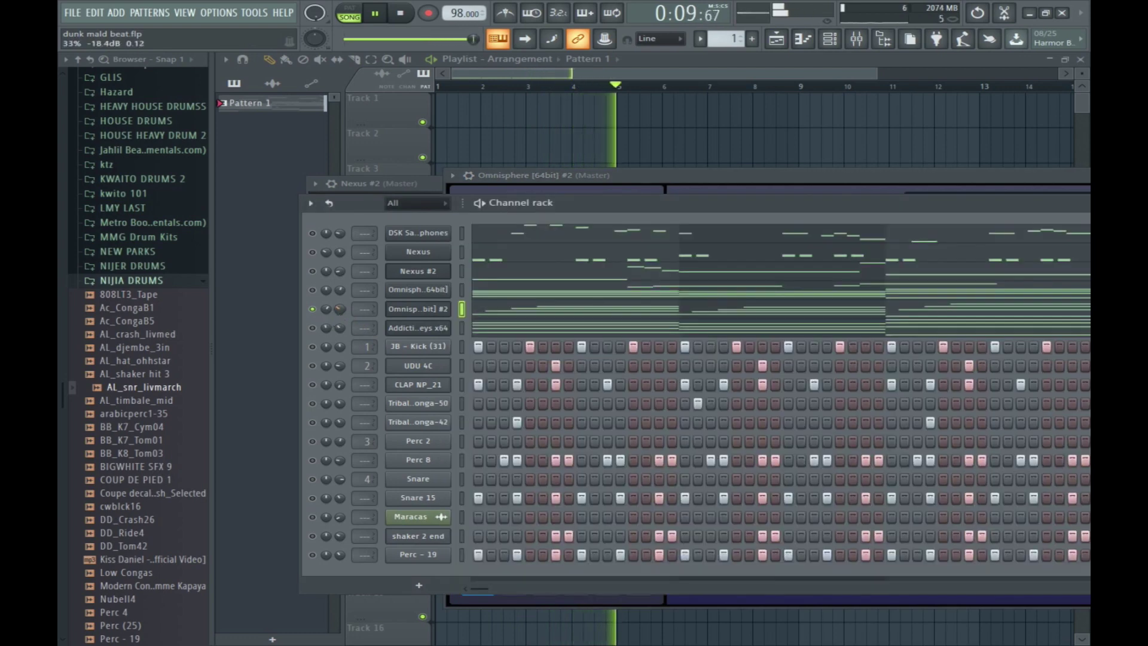
pyautogui.rightClick(312, 308)
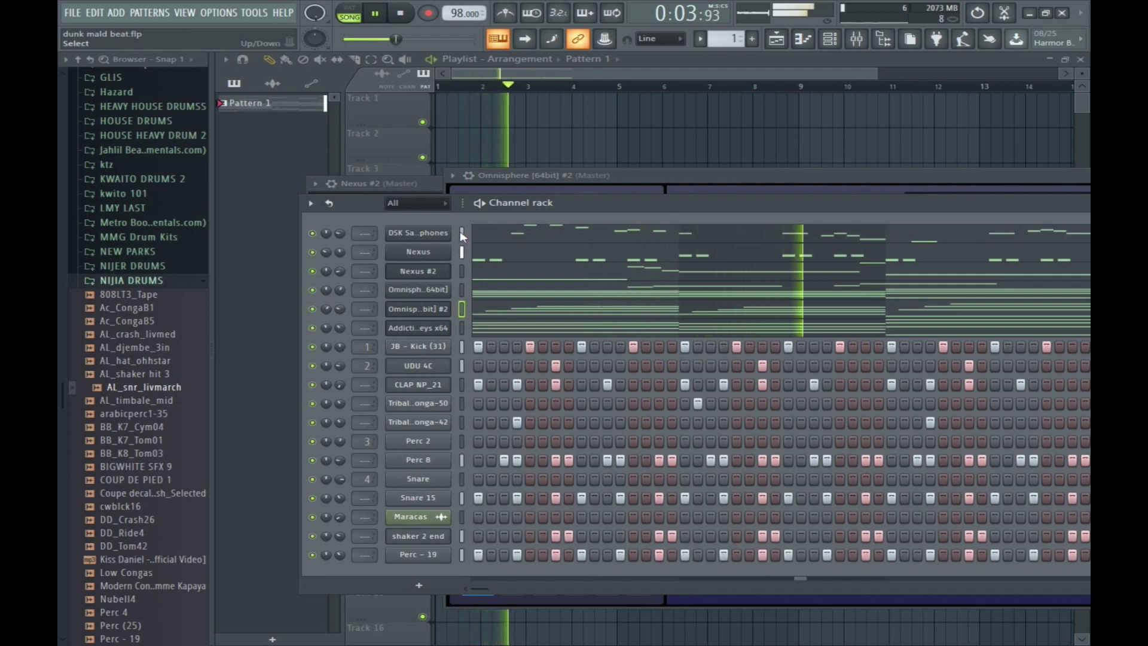
pyautogui.rightClick(324, 306)
pyautogui.rightClick(312, 291)
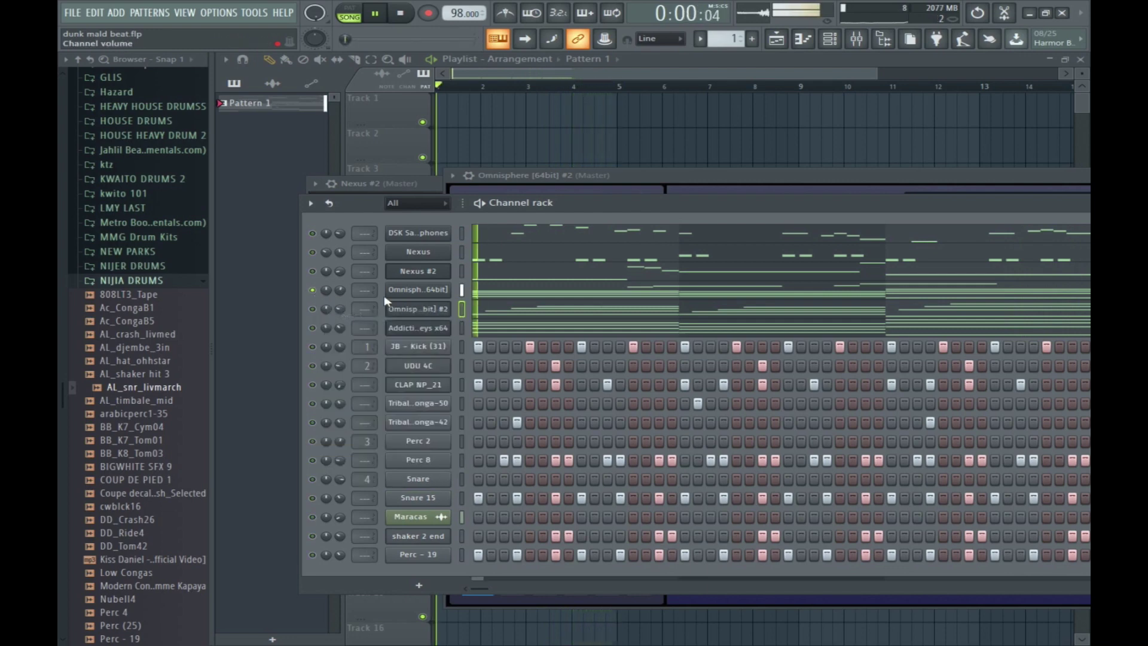
pyautogui.click(422, 290)
# Select all channels and route them to consecutive mixer tracks starting from insert 1.
pyautogui.click(844, 37)
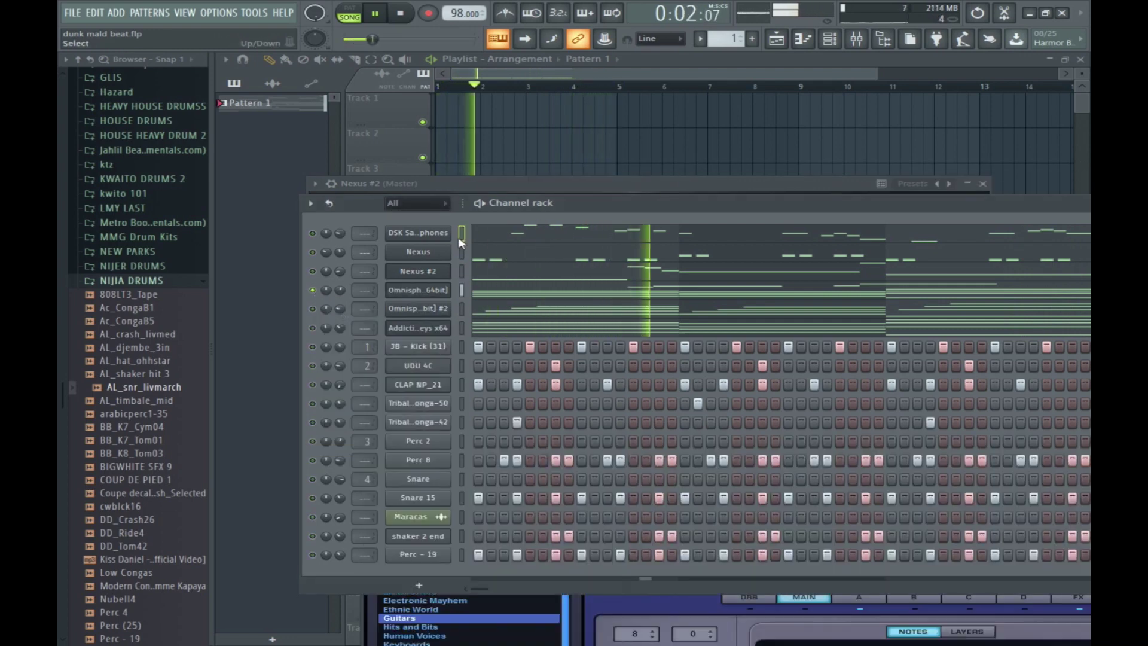
pyautogui.click(855, 38)
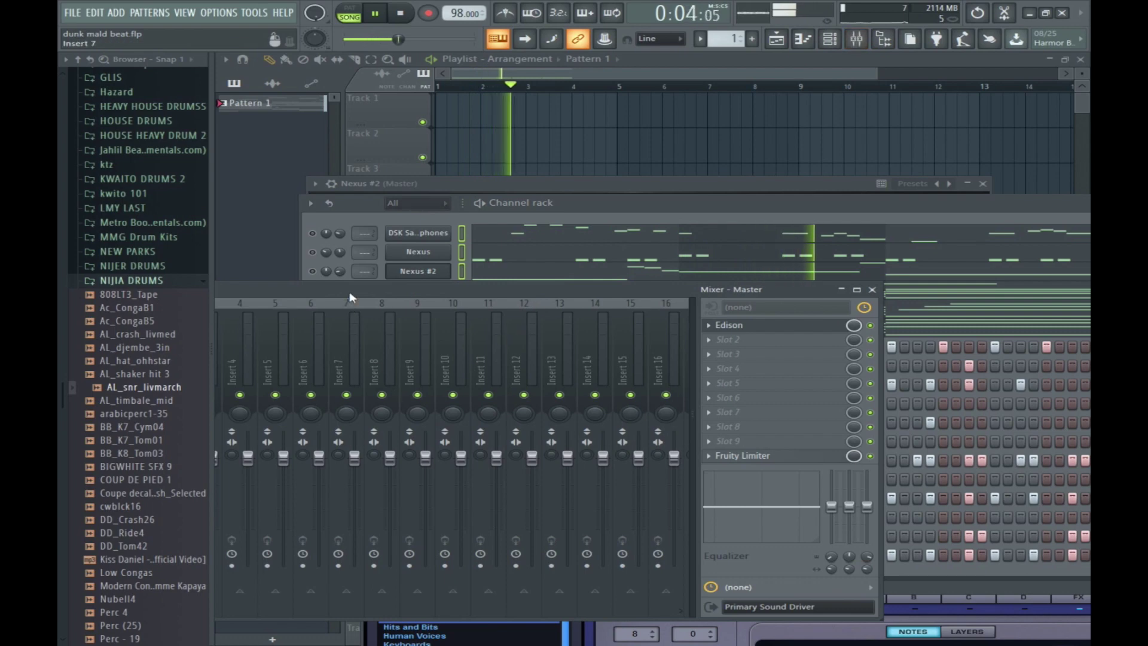
pyautogui.moveTo(351, 297); pyautogui.dragTo(756, 212)
pyautogui.rightClick(540, 288)
pyautogui.moveTo(657, 333)
pyautogui.click(751, 336)
# Solo the first Omnisphere's mixer track and add Fruity Parametric EQ 2 in slot 10, with the CLAP NU preset's high pass at 137 Hz.
pyautogui.rightClick(644, 319)
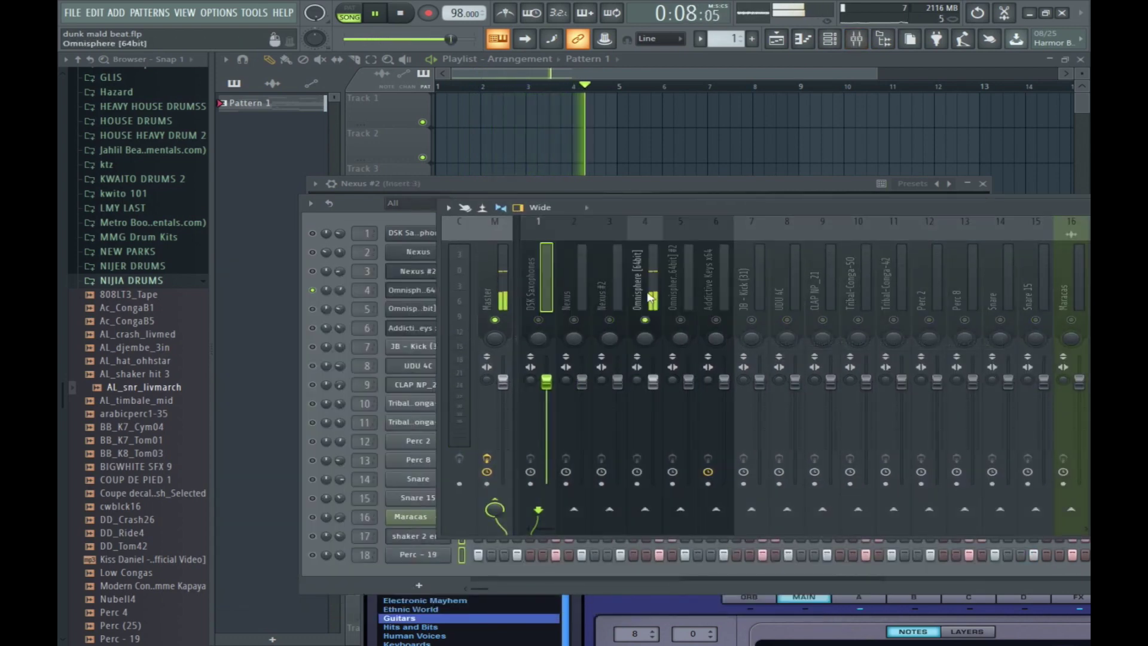
pyautogui.click(651, 298)
pyautogui.moveTo(862, 213); pyautogui.dragTo(549, 210)
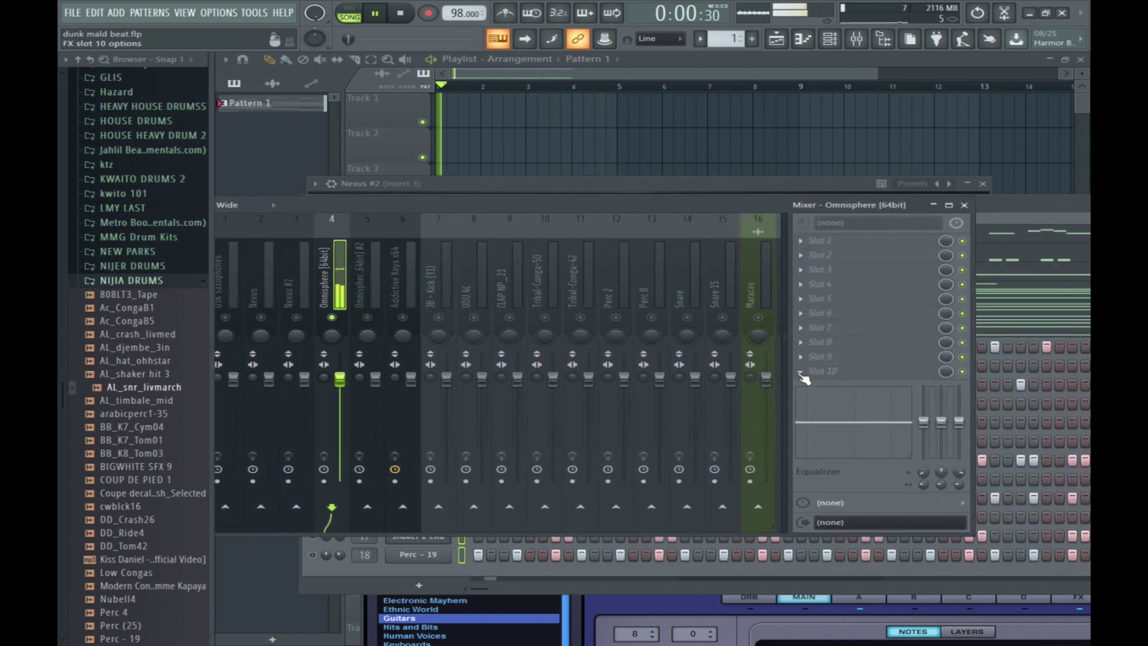
pyautogui.click(801, 374)
pyautogui.click(616, 441)
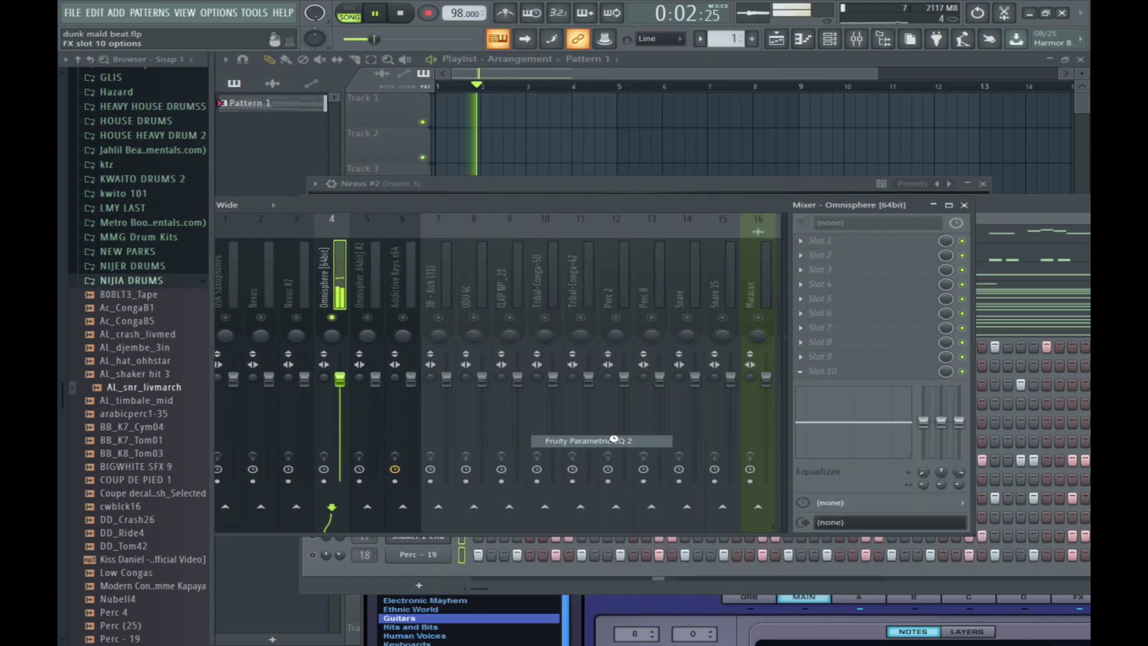
pyautogui.click(743, 167)
pyautogui.moveTo(461, 273); pyautogui.dragTo(397, 269)
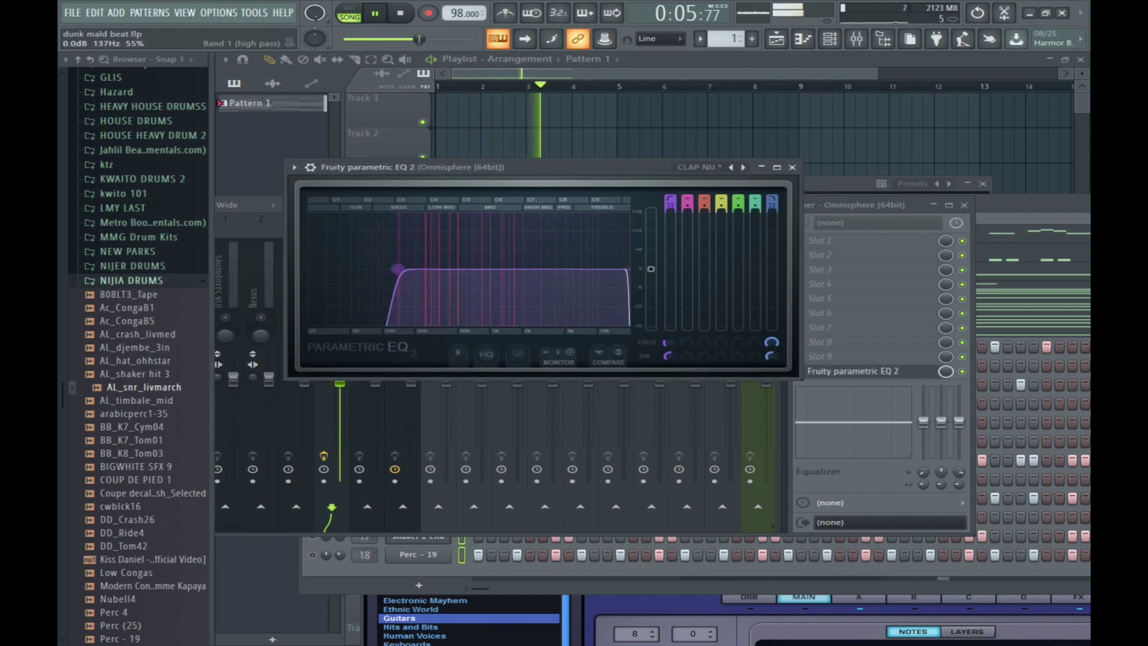
# Restore all mixer tracks for the full mix, solo the first Omnisphere channel and lower its volume to about 29%.
pyautogui.click(979, 226)
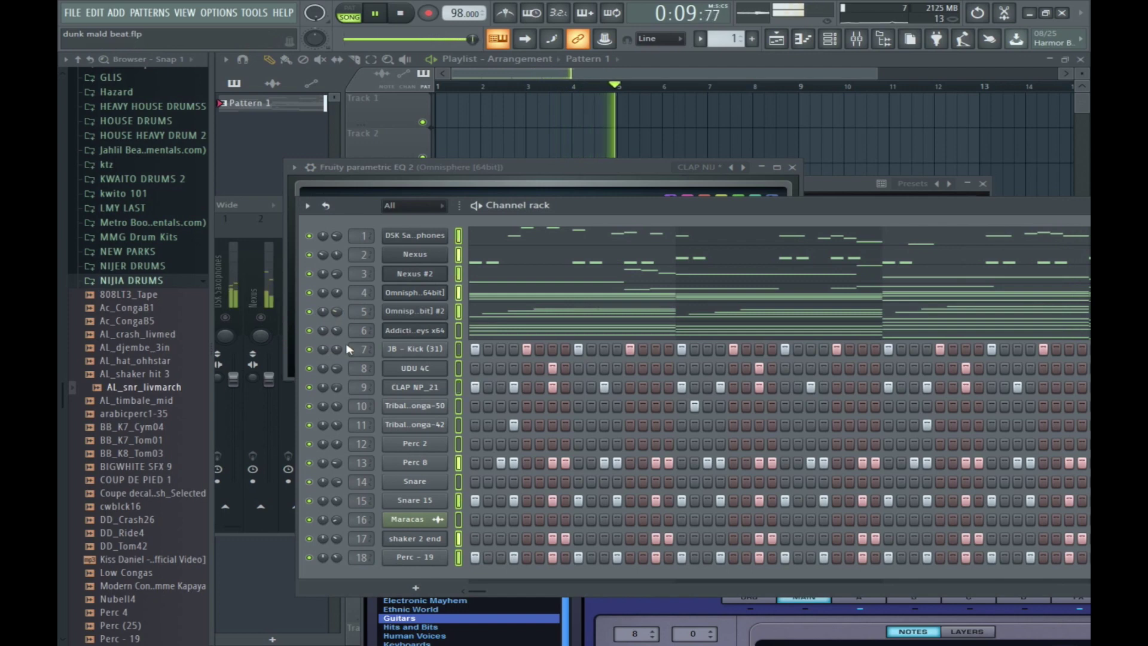
pyautogui.click(267, 233)
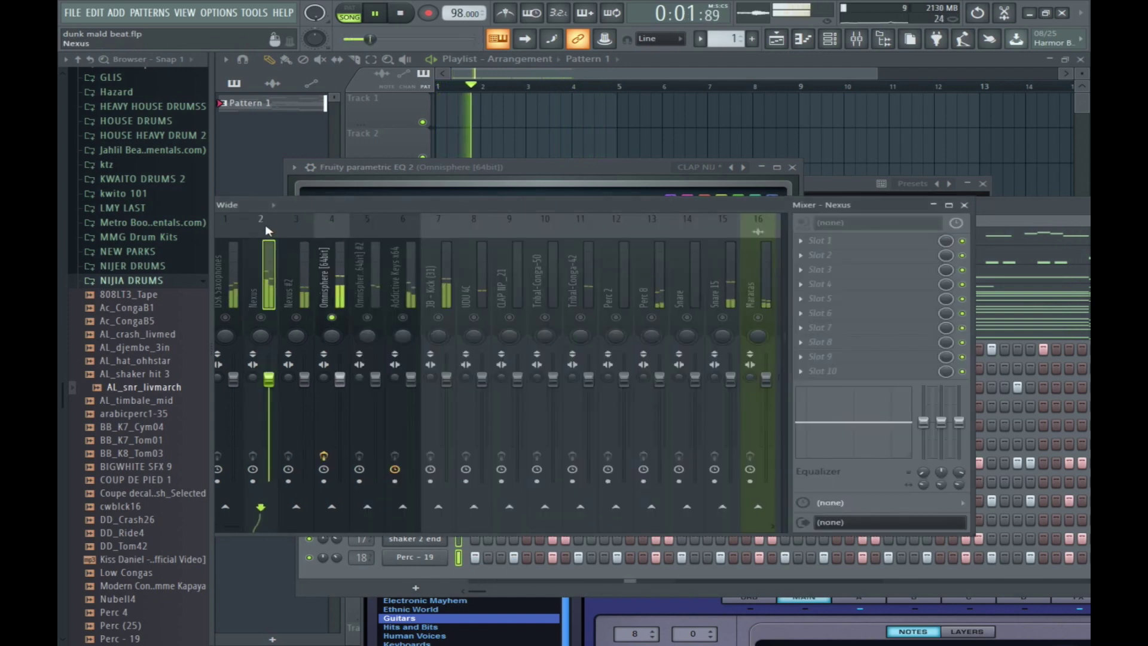
pyautogui.rightClick(329, 318)
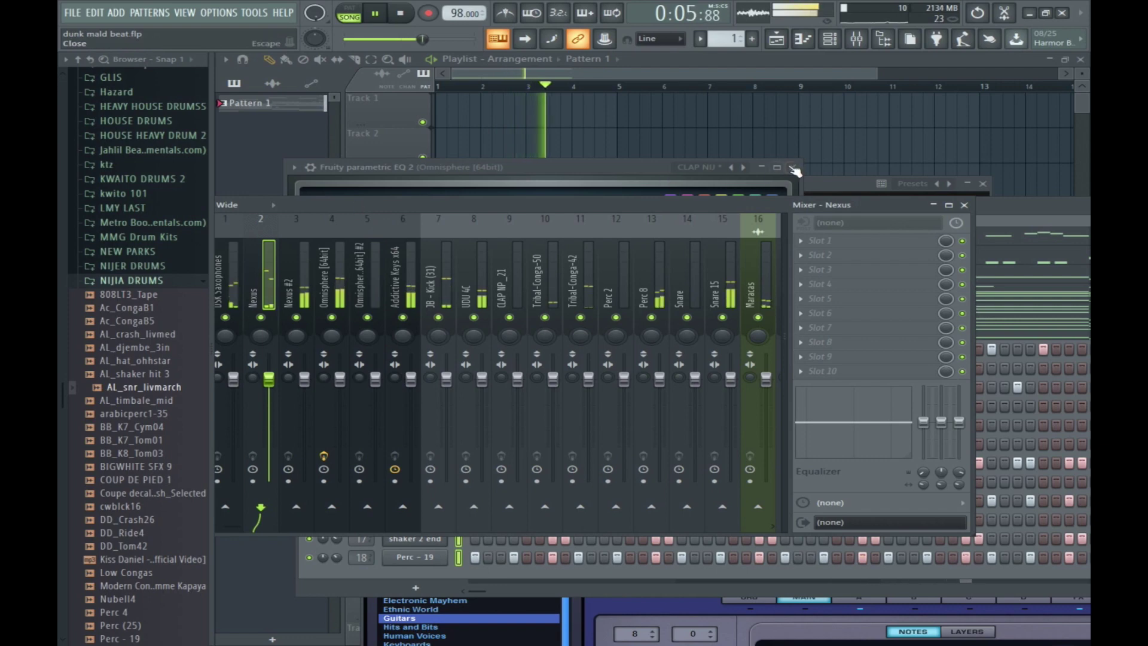
pyautogui.click(1047, 221)
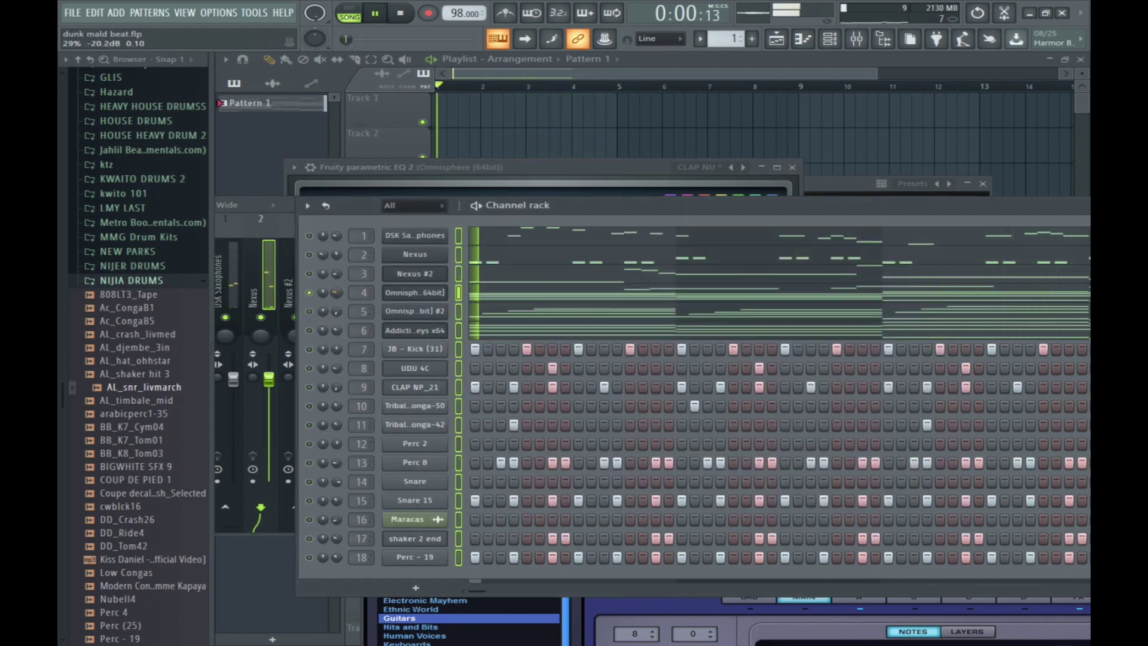
# Unmute the second Omnisphere channel and the percussion channels from UDU 4C downwards.
pyautogui.click(310, 311)
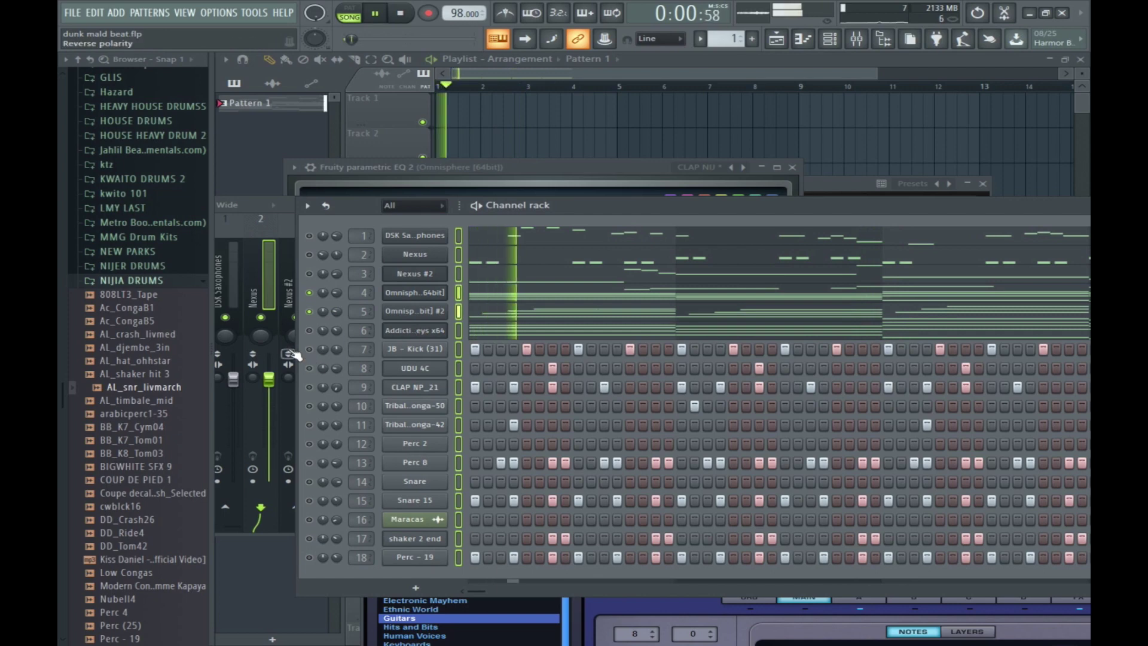
pyautogui.click(310, 368)
pyautogui.click(310, 387)
pyautogui.click(309, 406)
pyautogui.click(309, 425)
pyautogui.click(309, 444)
pyautogui.click(309, 462)
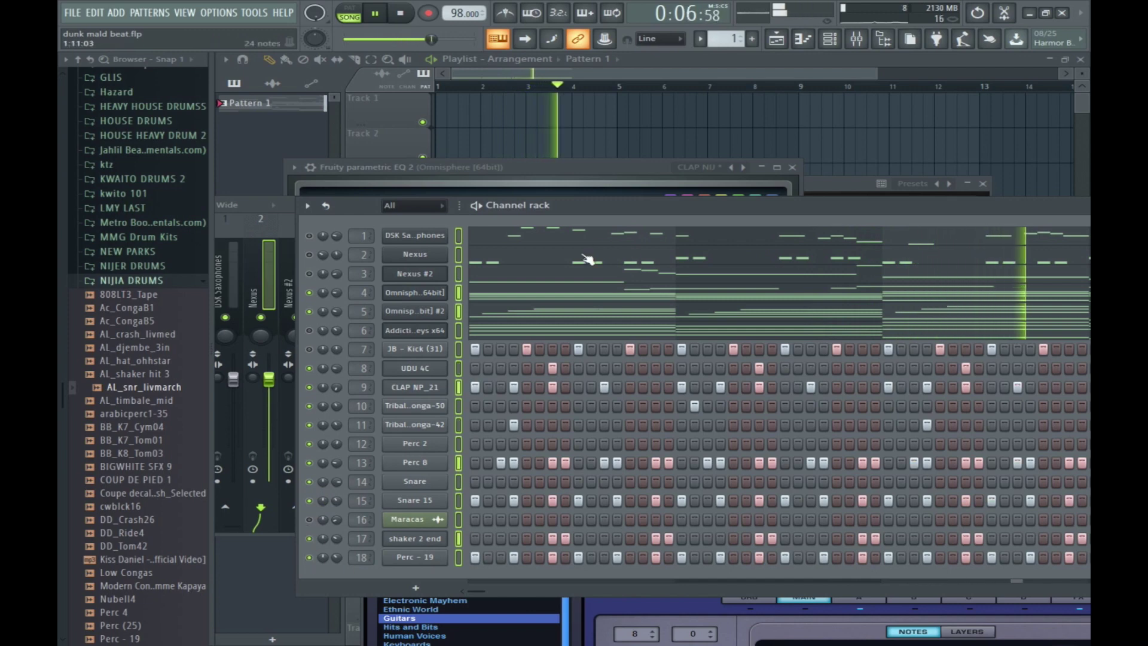
# Open the second Omnisphere's notes and shorten bar 1's first E5 to 0:03:00.
pyautogui.click(508, 316)
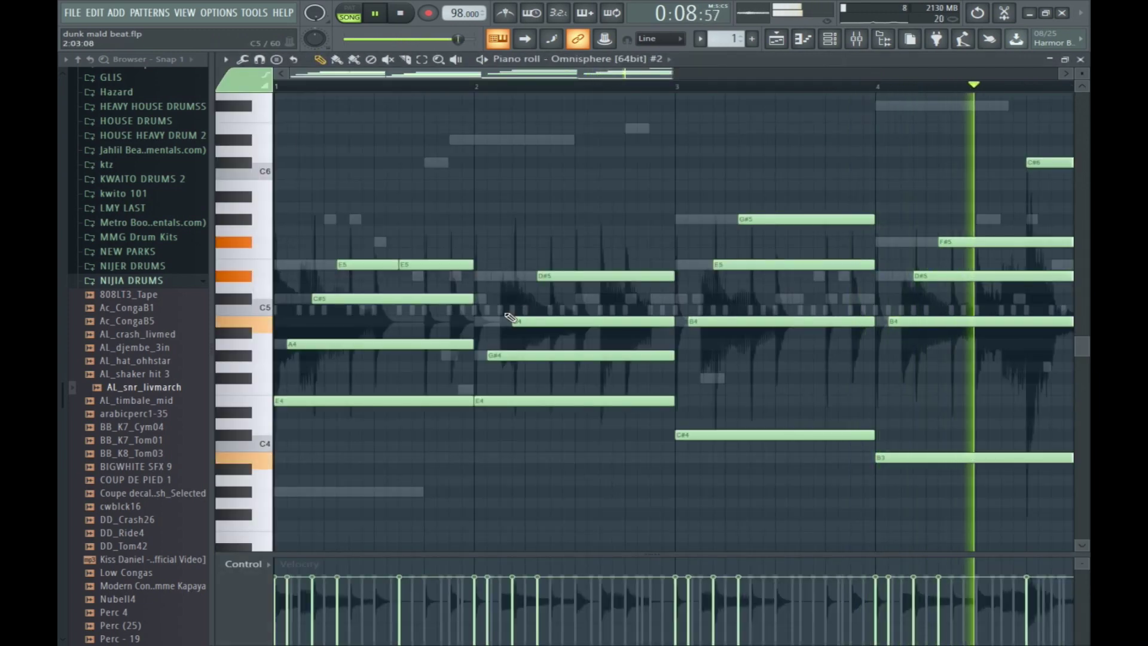
pyautogui.moveTo(452, 450); pyautogui.dragTo(453, 208)
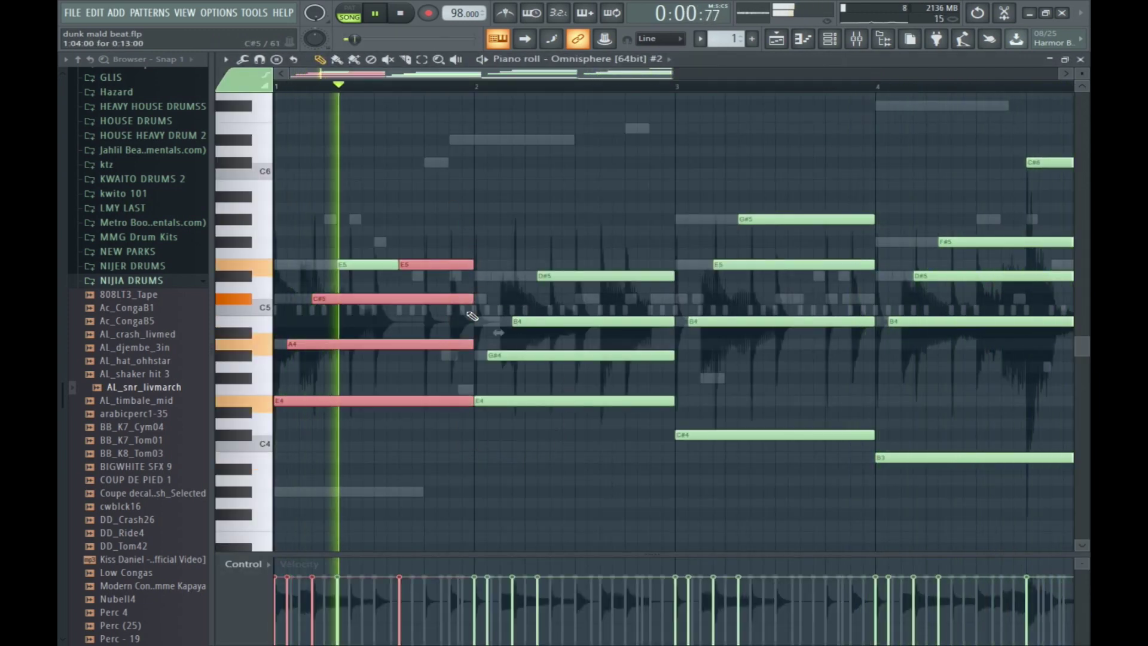
pyautogui.moveTo(395, 263); pyautogui.dragTo(374, 271)
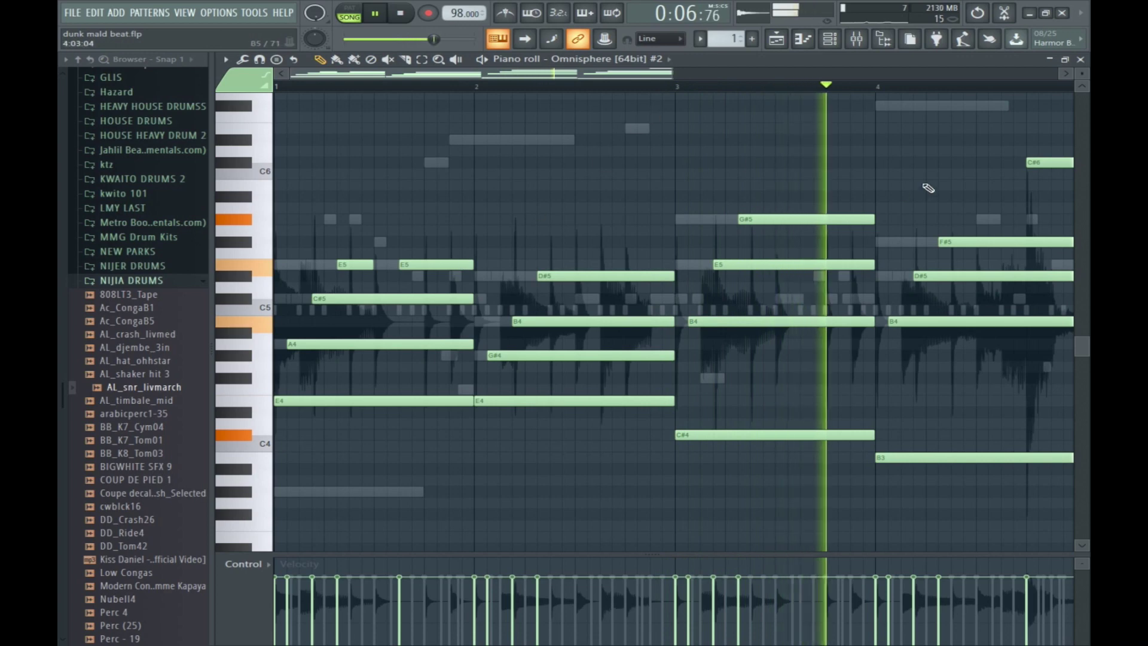
# Shorten bar 3's G#5 to 0:03:00 and add a G5 note at 3:09:00 with a length of 0:06:00.
pyautogui.moveTo(873, 219); pyautogui.dragTo(799, 231)
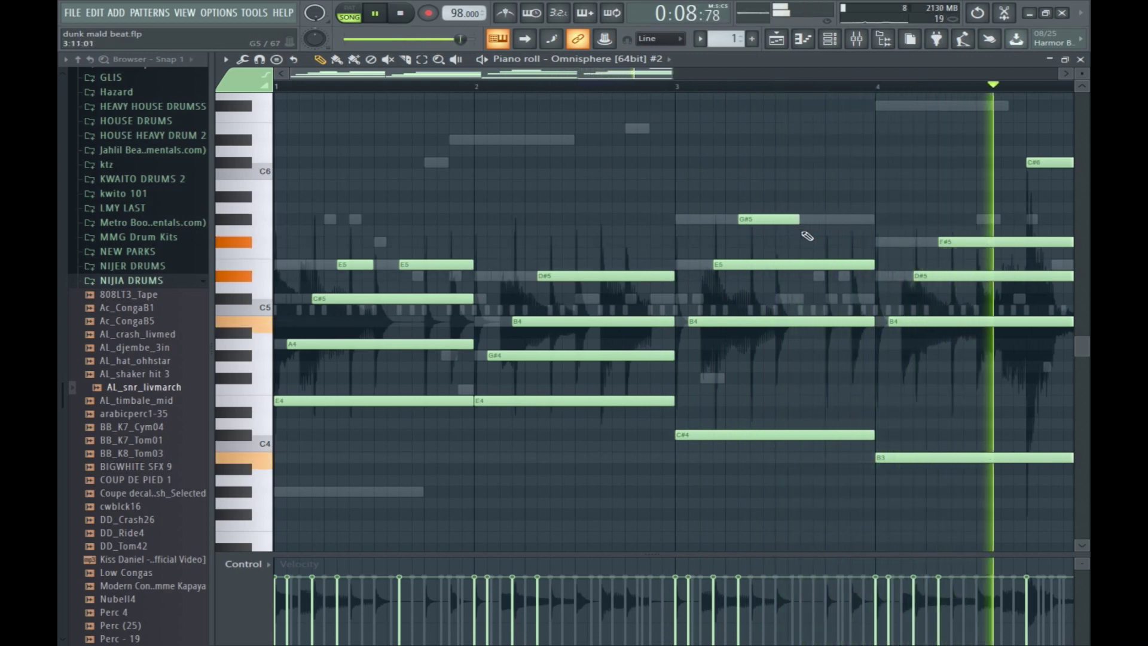
pyautogui.click(806, 232)
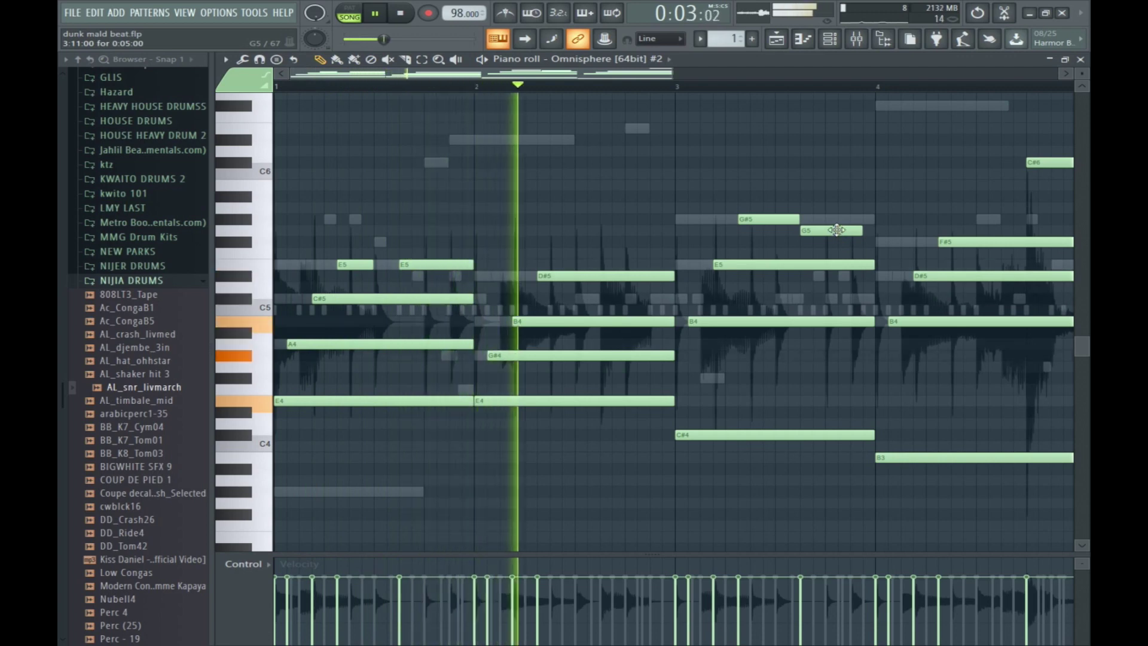
pyautogui.moveTo(799, 218); pyautogui.dragTo(842, 232)
# Change bar 3's G5 to an F#5 from 3:11:00 to the bar's end, and shorten bar 4's F#5 to 0:07:00.
pyautogui.press('space')
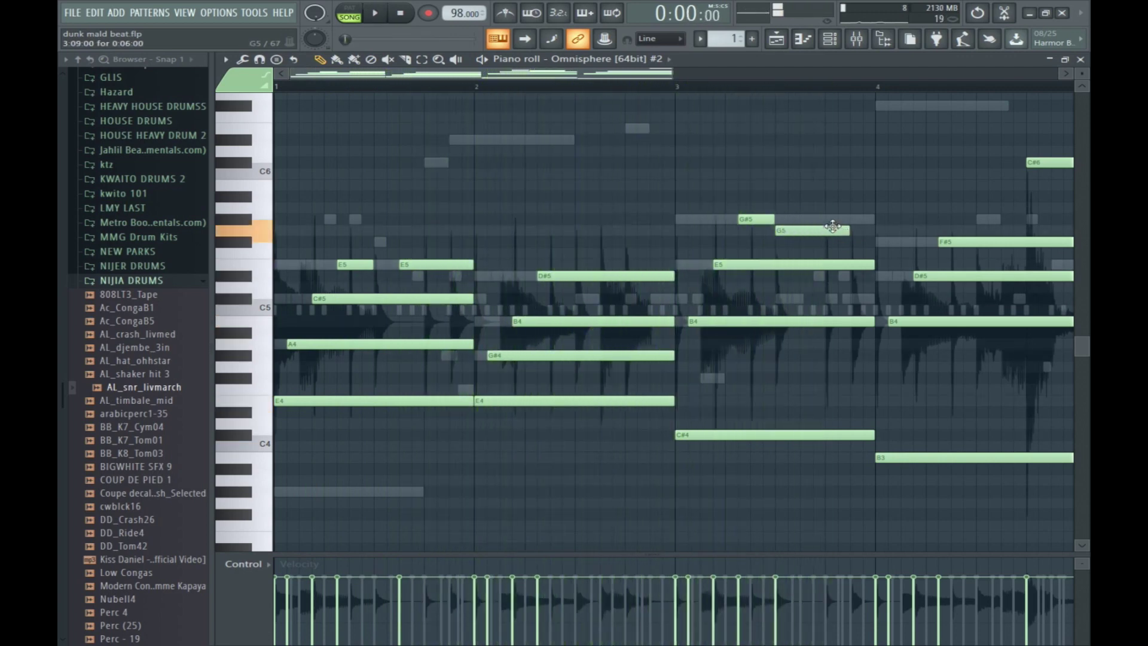
pyautogui.press('space')
pyautogui.moveTo(837, 242); pyautogui.dragTo(863, 243)
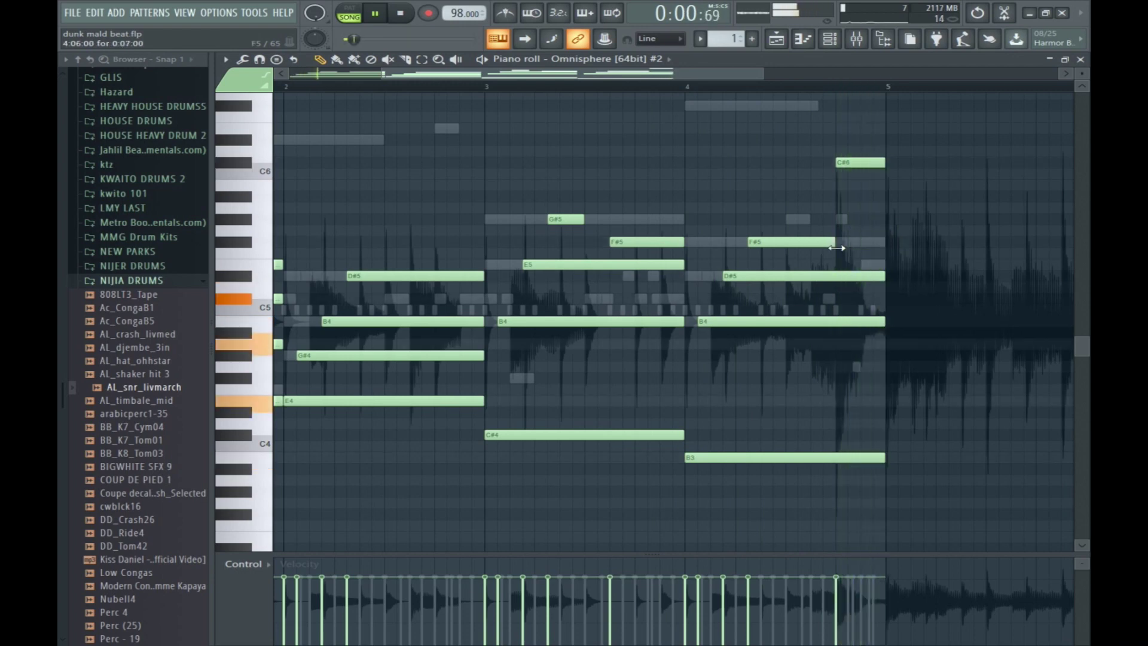
# Save the project and audition the second Omnisphere channel soloed and within the full mix.
pyautogui.click(1080, 59)
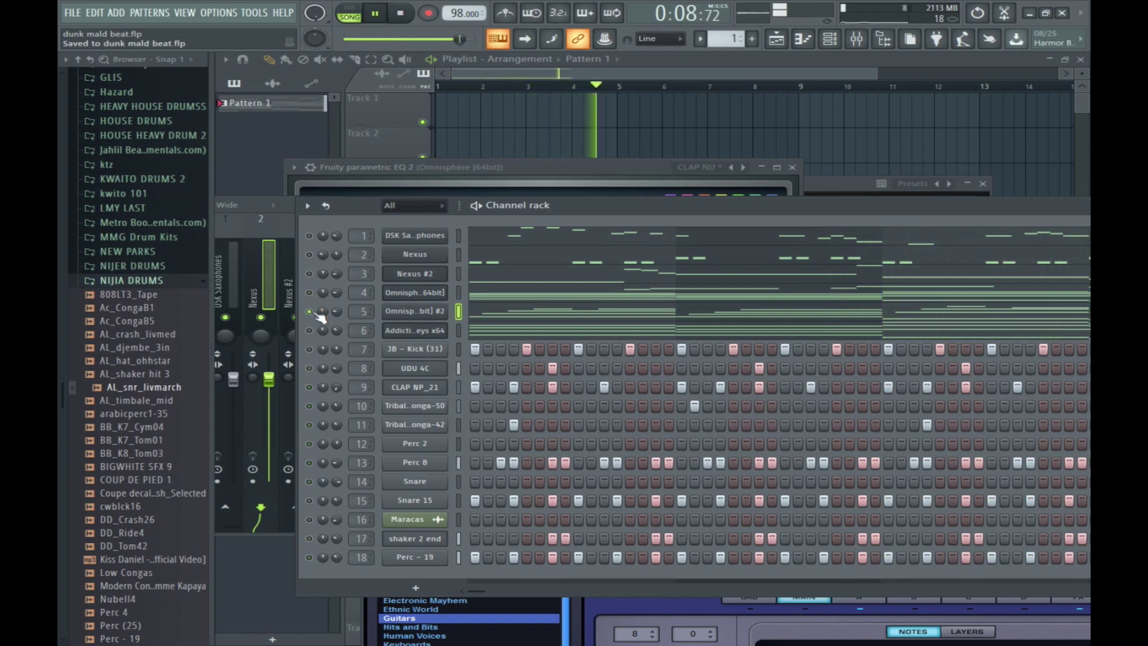
pyautogui.hotkey('ctrl', 's')
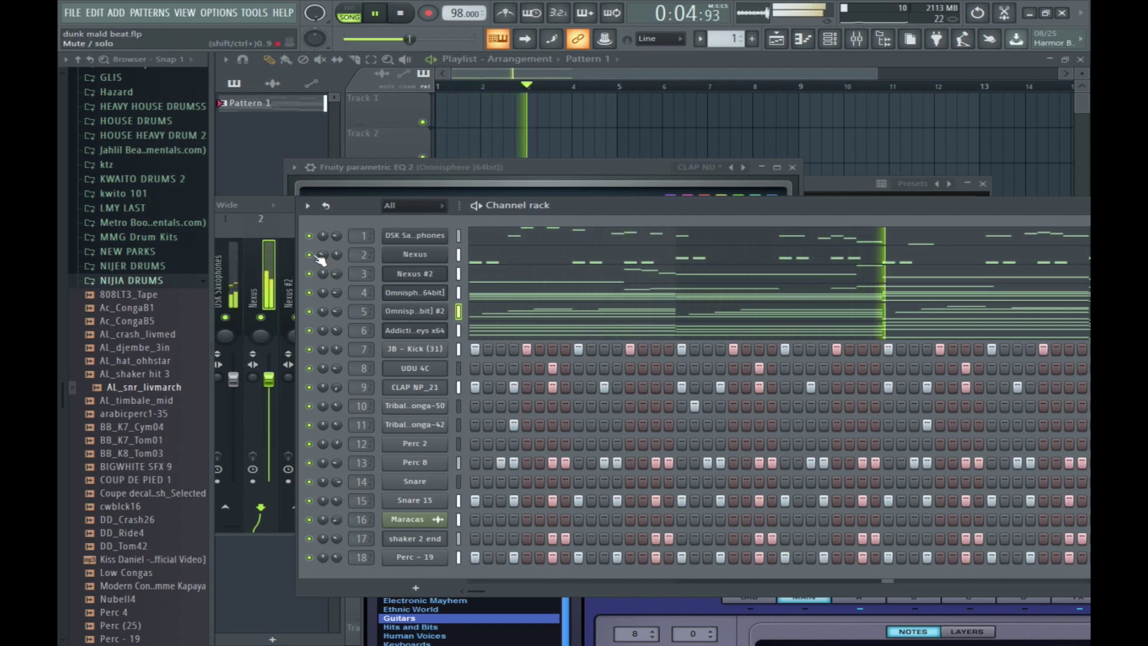
pyautogui.rightClick(325, 256)
pyautogui.click(338, 264)
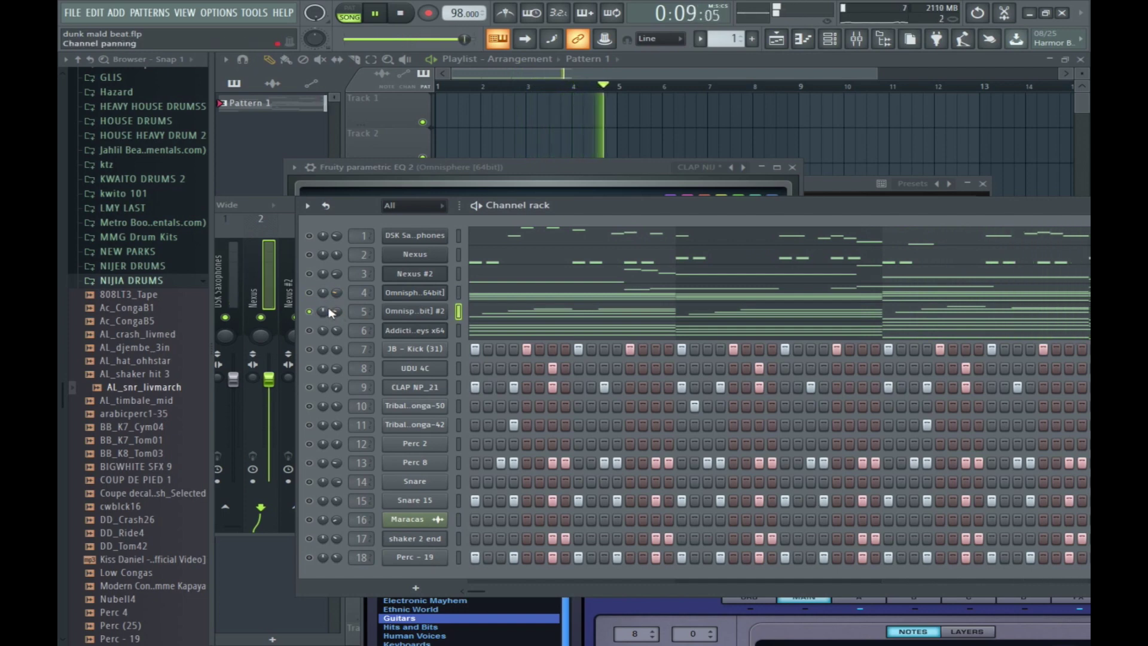
pyautogui.rightClick(310, 312)
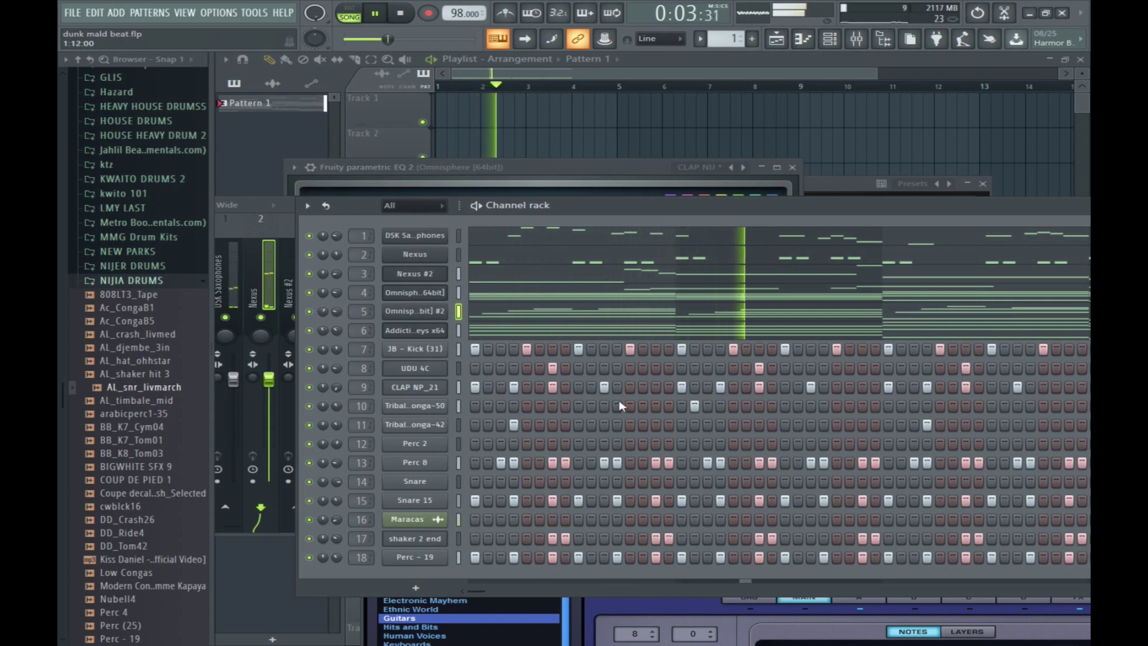
pyautogui.hotkey('ctrl', 's')
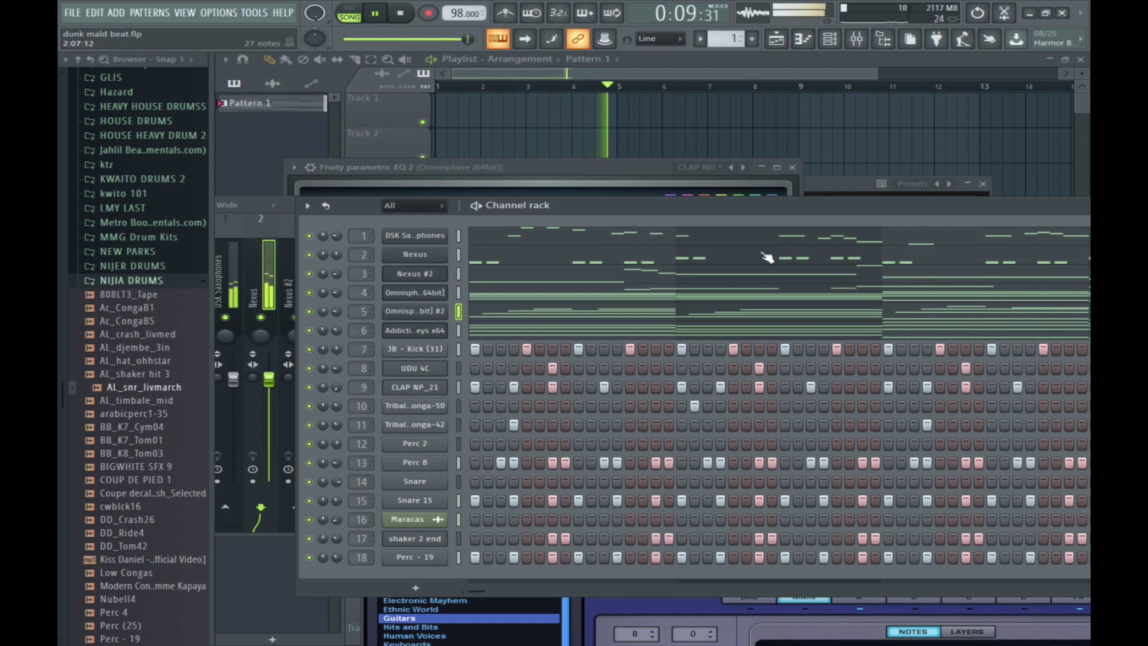
pyautogui.press('space')
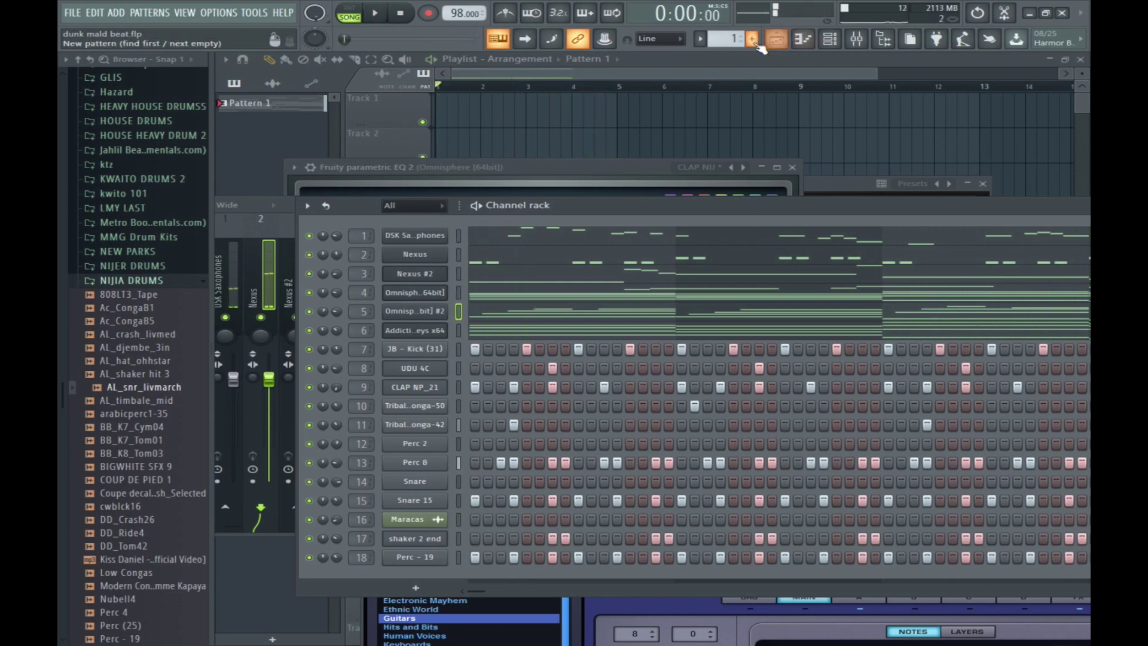
# Split Pattern 1 by channel into separate patterns.
pyautogui.click(777, 42)
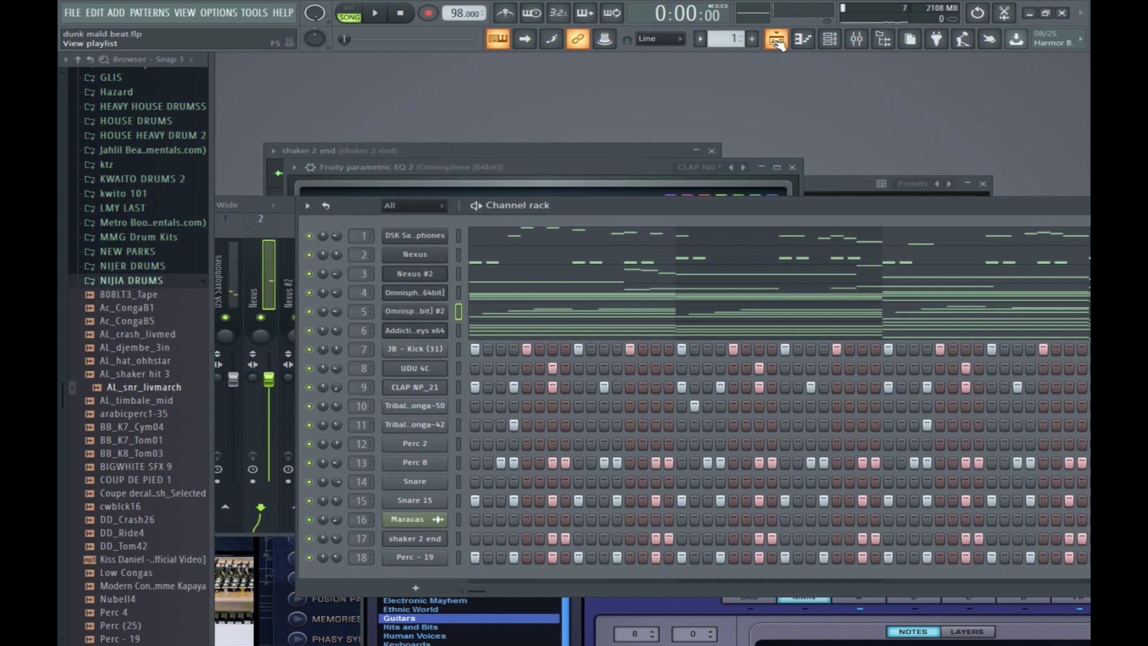
pyautogui.click(776, 41)
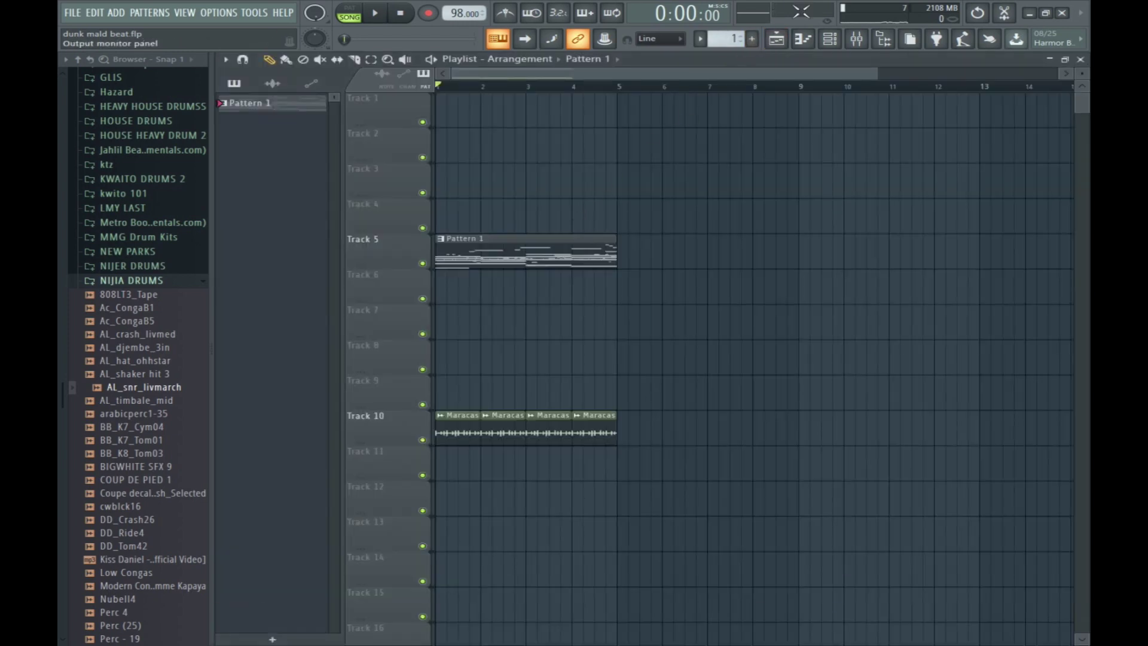
pyautogui.click(838, 45)
pyautogui.click(700, 40)
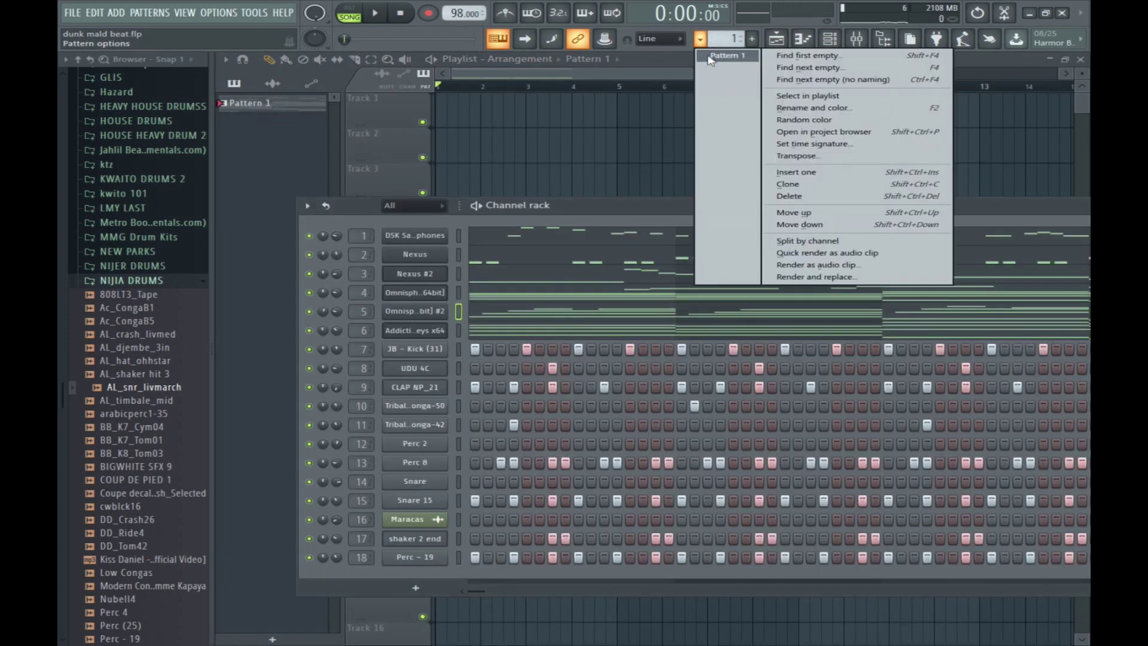
pyautogui.click(823, 241)
# Place three consecutive Omnisphere [64bit] #2 clips on Track 1 from bar 1 through bar 12, and delete the clip on Track 5.
pyautogui.moveTo(716, 39); pyautogui.dragTo(716, 22)
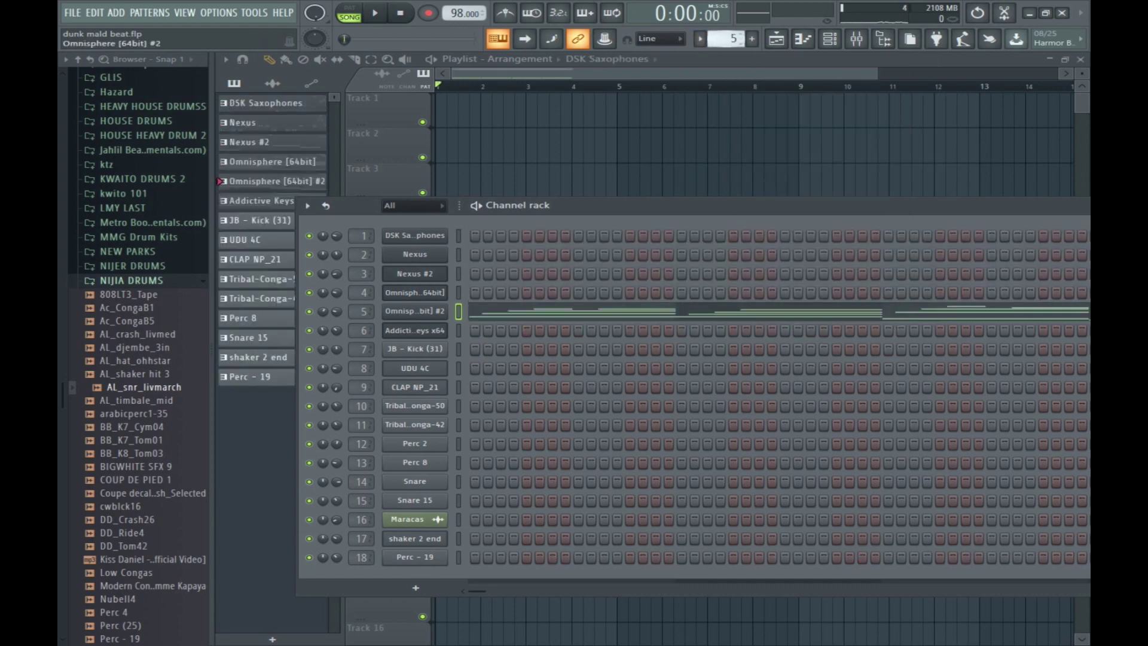
pyautogui.click(438, 107)
pyautogui.click(622, 114)
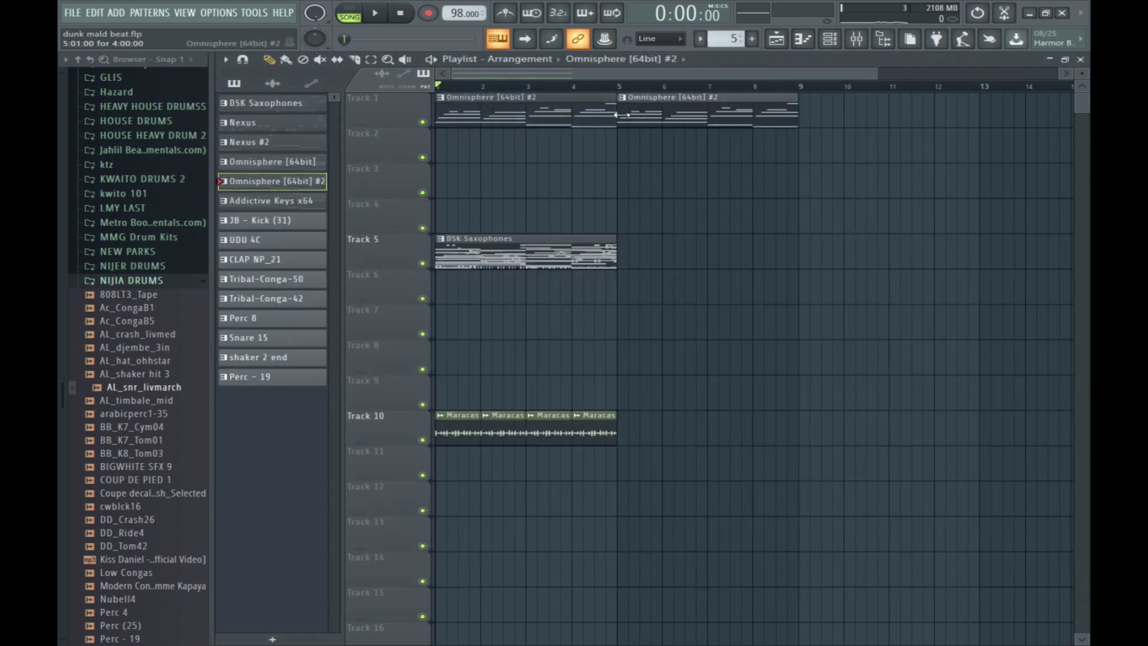
pyautogui.click(810, 123)
pyautogui.rightClick(601, 255)
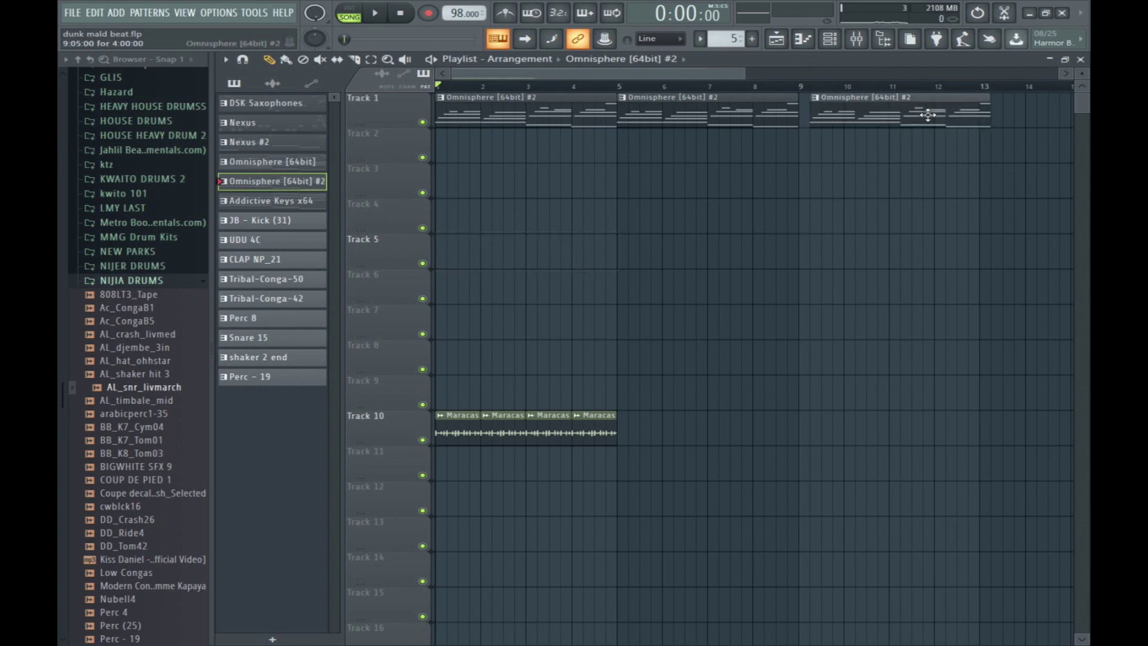
# Duplicate the four Maracas clips on Track 10 twice so they run through bar 12.
pyautogui.moveTo(660, 511); pyautogui.dragTo(453, 435)
pyautogui.hotkey('ctrl', 'b')
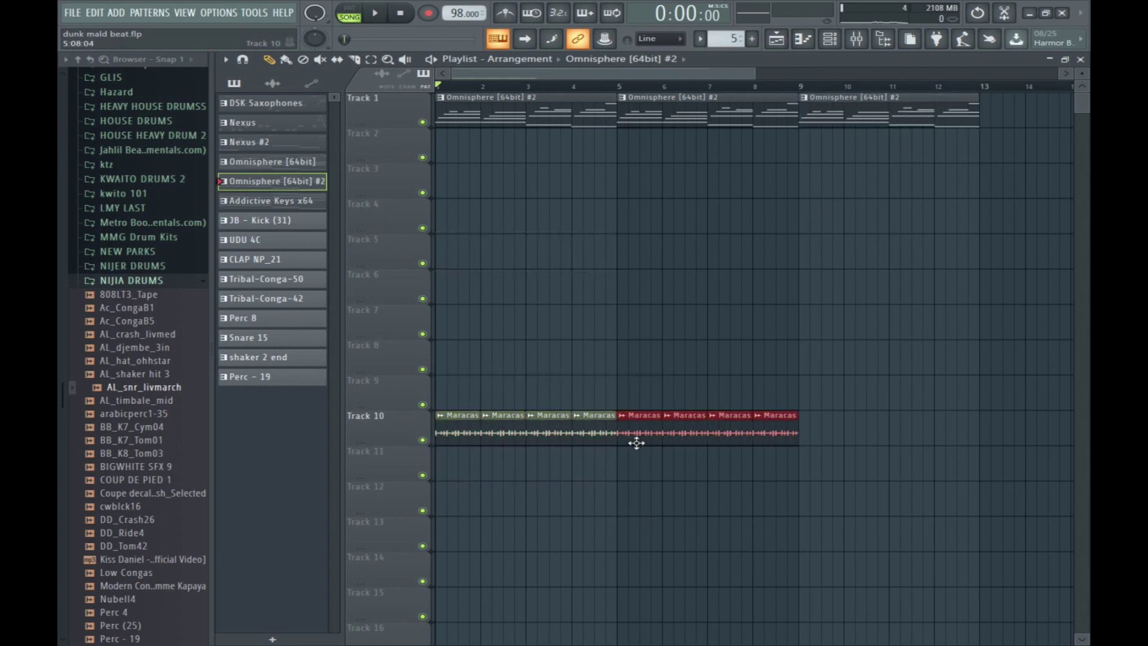
pyautogui.hotkey('ctrl', 'b')
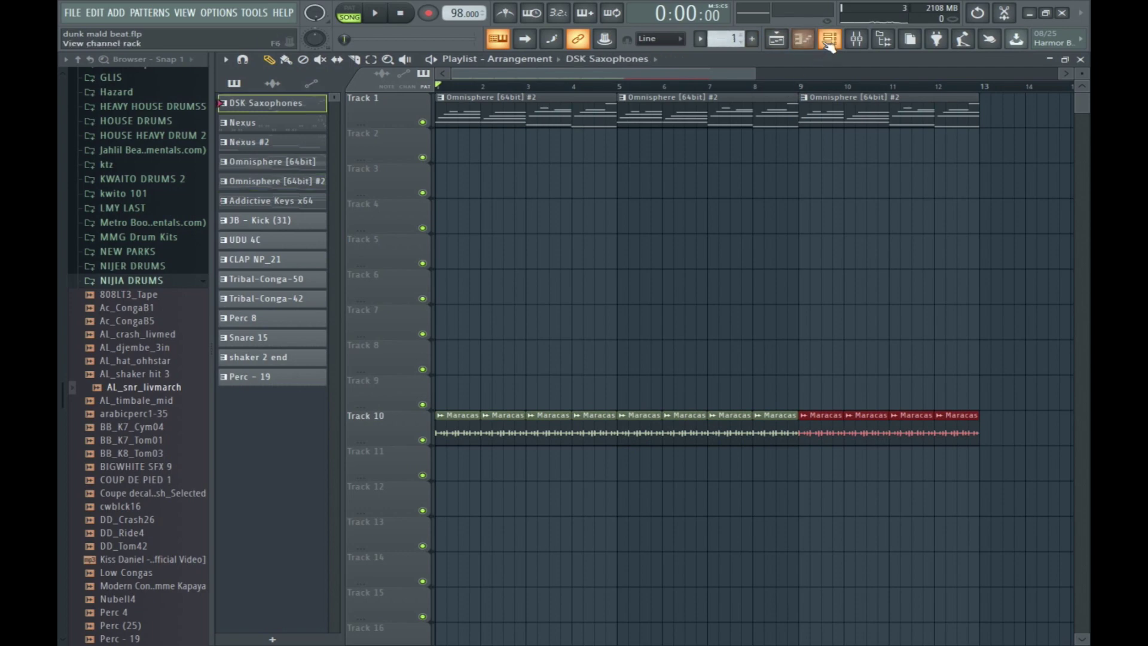
# Fill Track 12 with three consecutive UDU 4C pattern clips covering bars 1 to 12.
pyautogui.click(829, 42)
pyautogui.moveTo(726, 39); pyautogui.dragTo(725, 21)
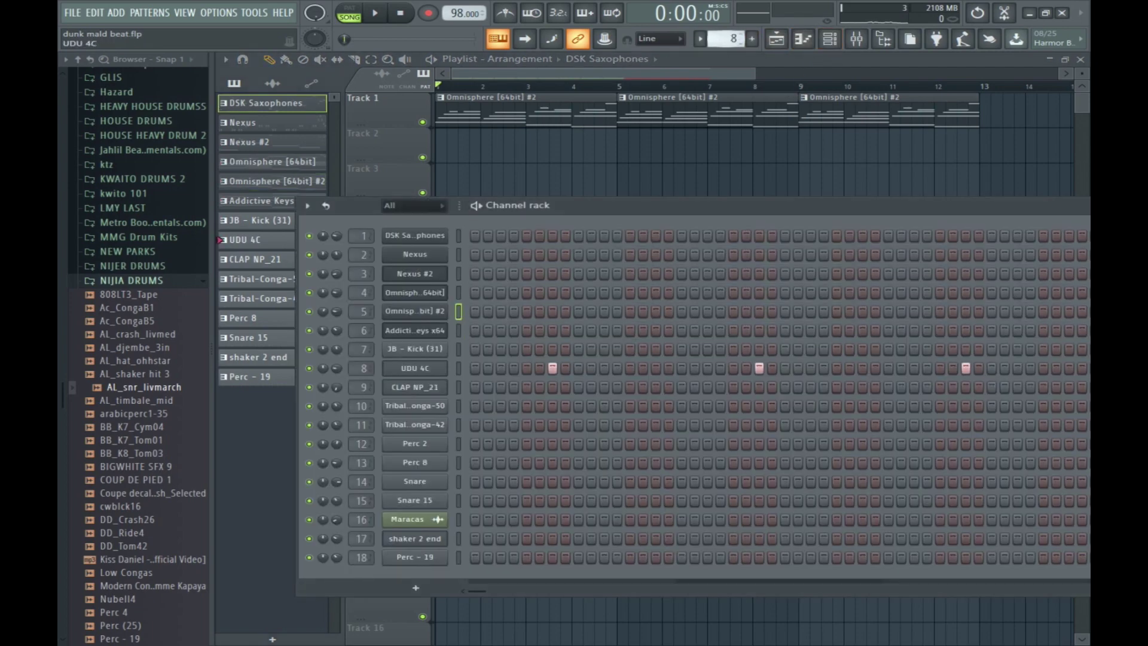
pyautogui.press('F6')
pyautogui.click(443, 494)
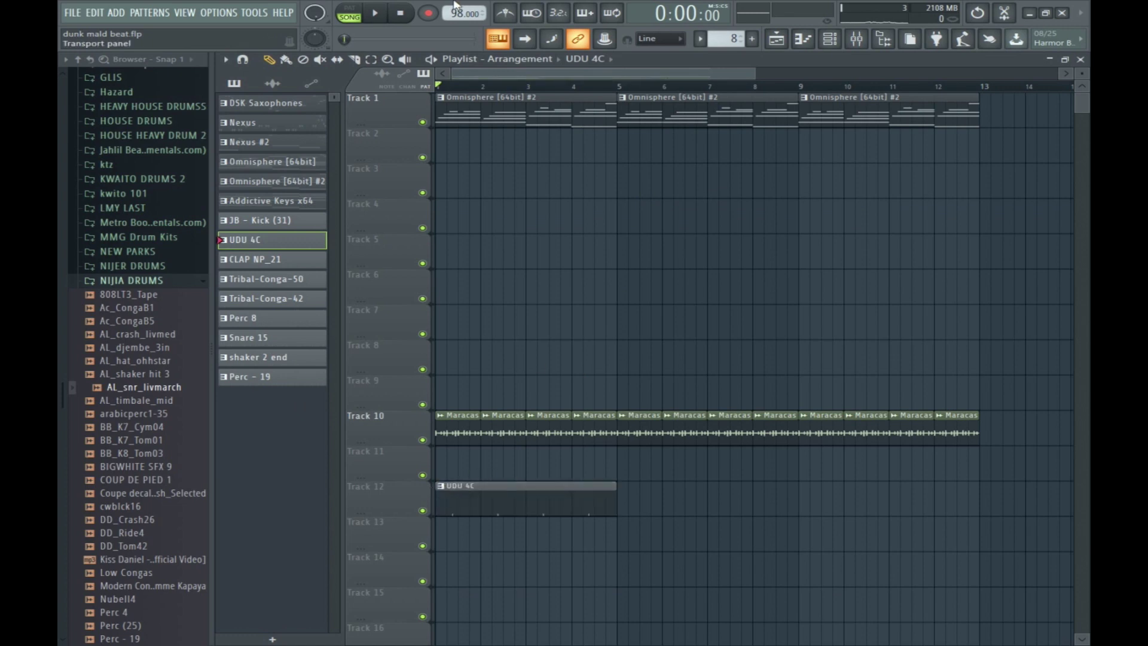
pyautogui.moveTo(625, 505); pyautogui.dragTo(852, 502)
# Fill bars 1 to 12 with CLAP NP_21 clips on Track 13 and Tribal-Conga-50 clips on Track 14.
pyautogui.click(836, 40)
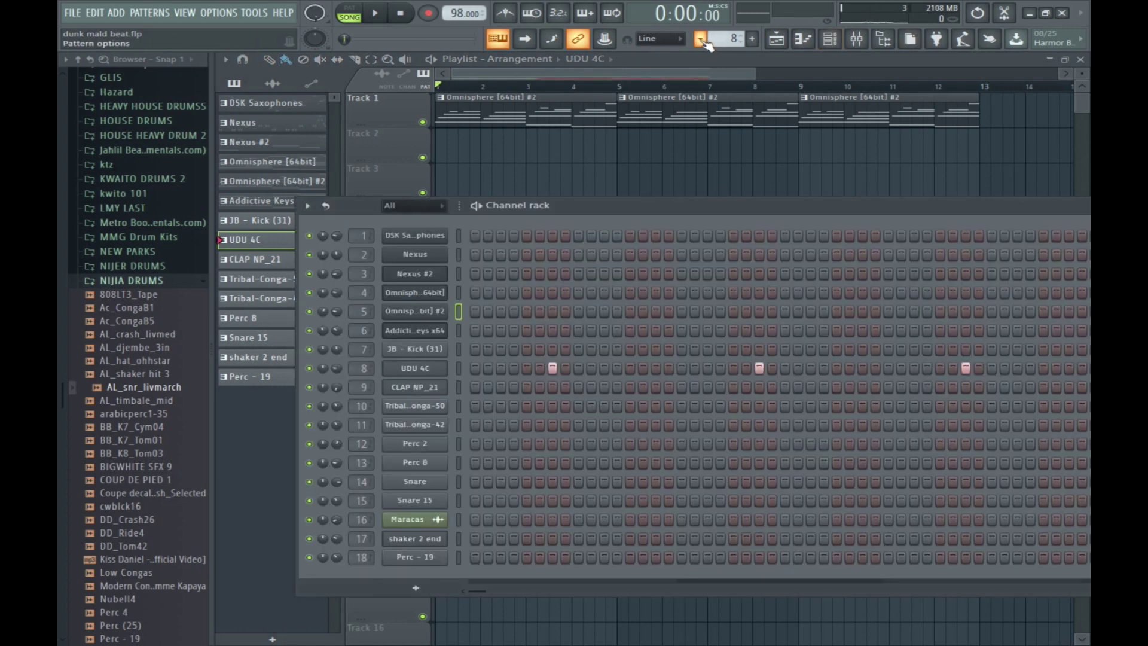
pyautogui.rightClick(639, 145)
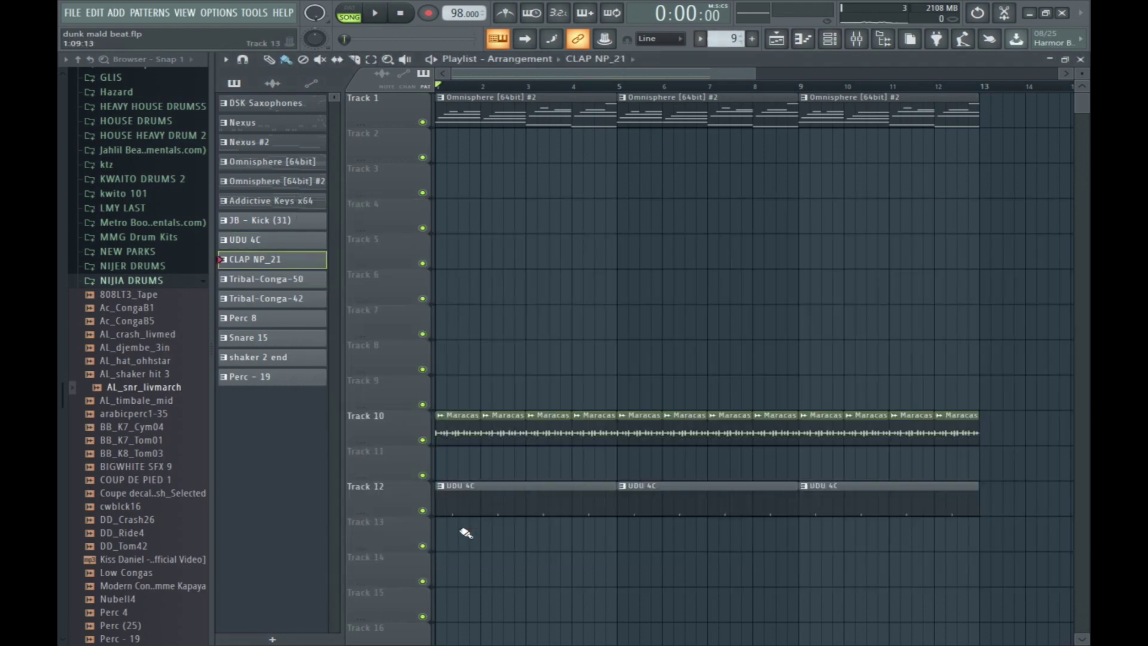
pyautogui.moveTo(444, 541); pyautogui.dragTo(742, 549)
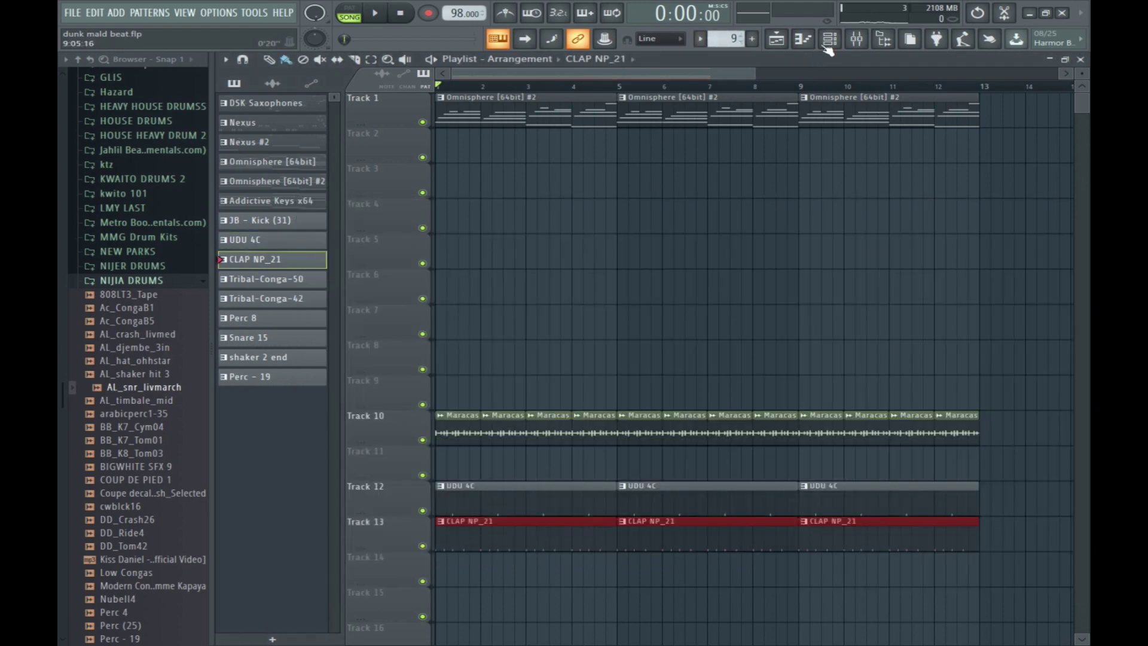
pyautogui.click(827, 43)
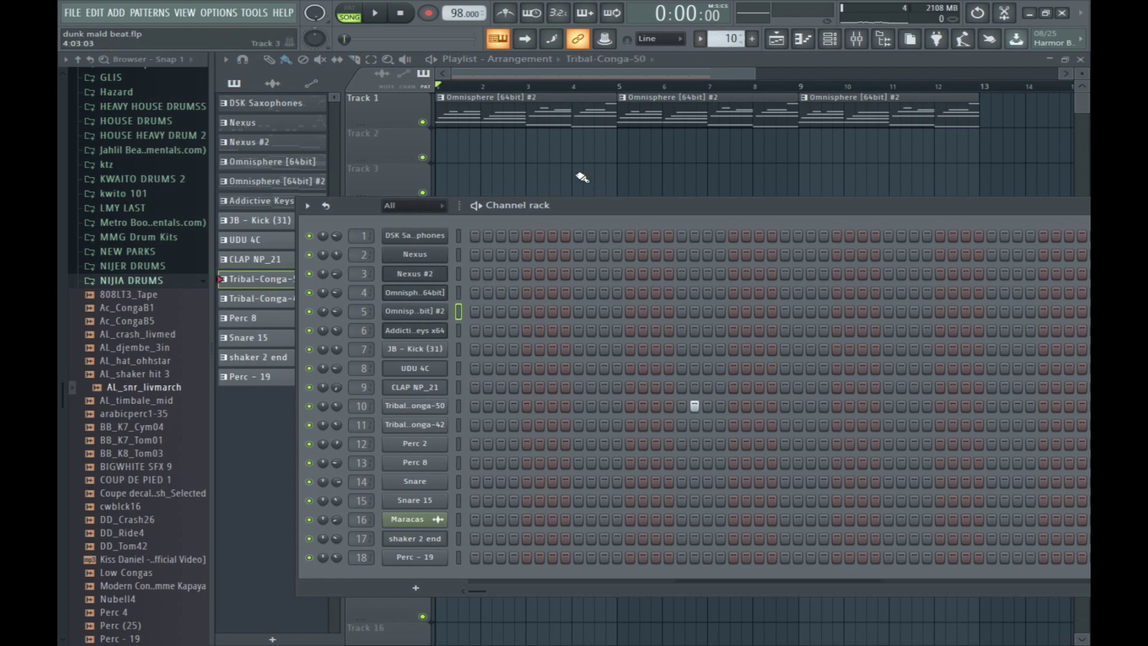
pyautogui.press('F6')
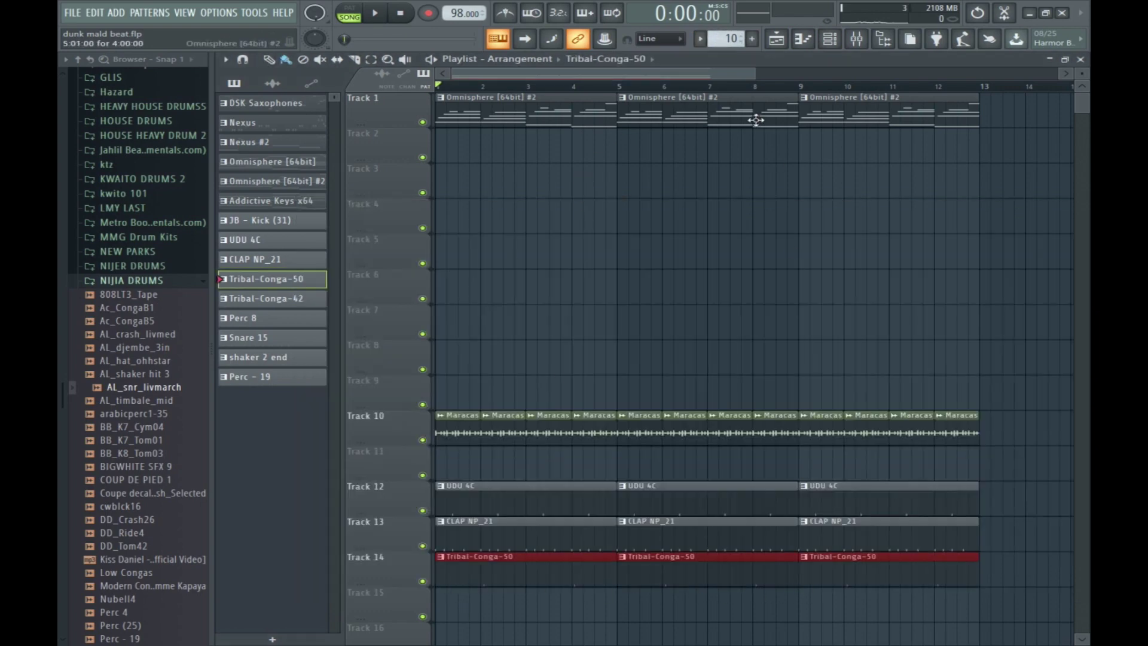
# Paint four consecutive Tribal-Conga-42 clips across bars 1 to 12 on Track 15 and start playback.
pyautogui.click(830, 41)
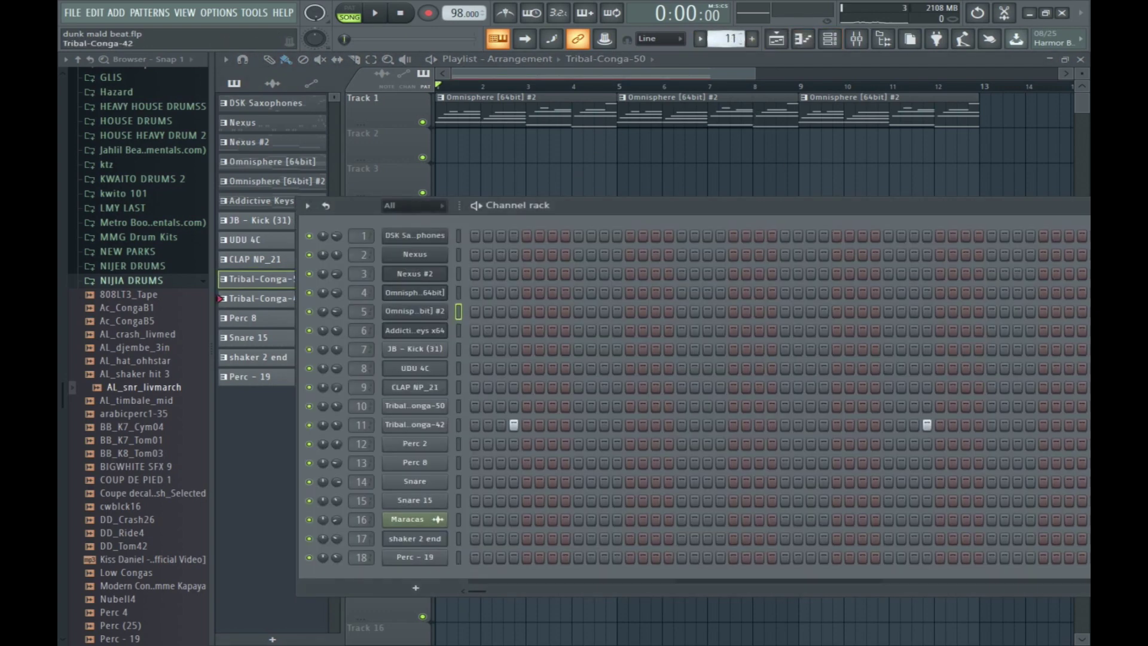
pyautogui.press('F6')
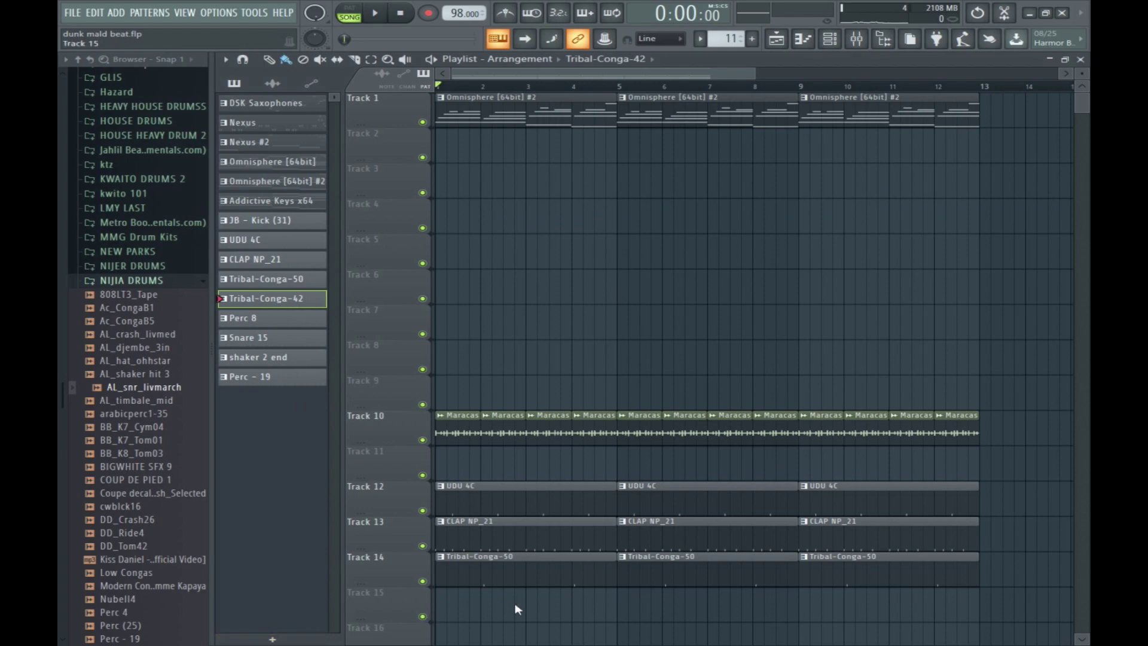
pyautogui.moveTo(673, 605); pyautogui.dragTo(890, 603)
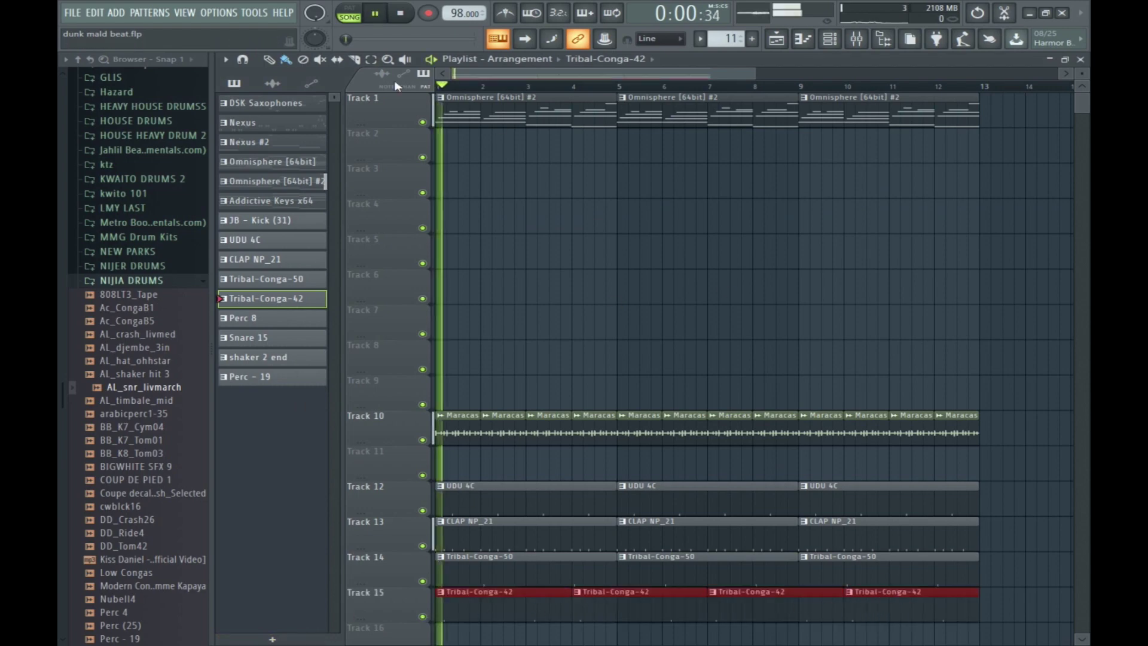
# Paint three consecutive Perc 8 clips across bars 1 to 12 on Track 16.
pyautogui.press('F6')
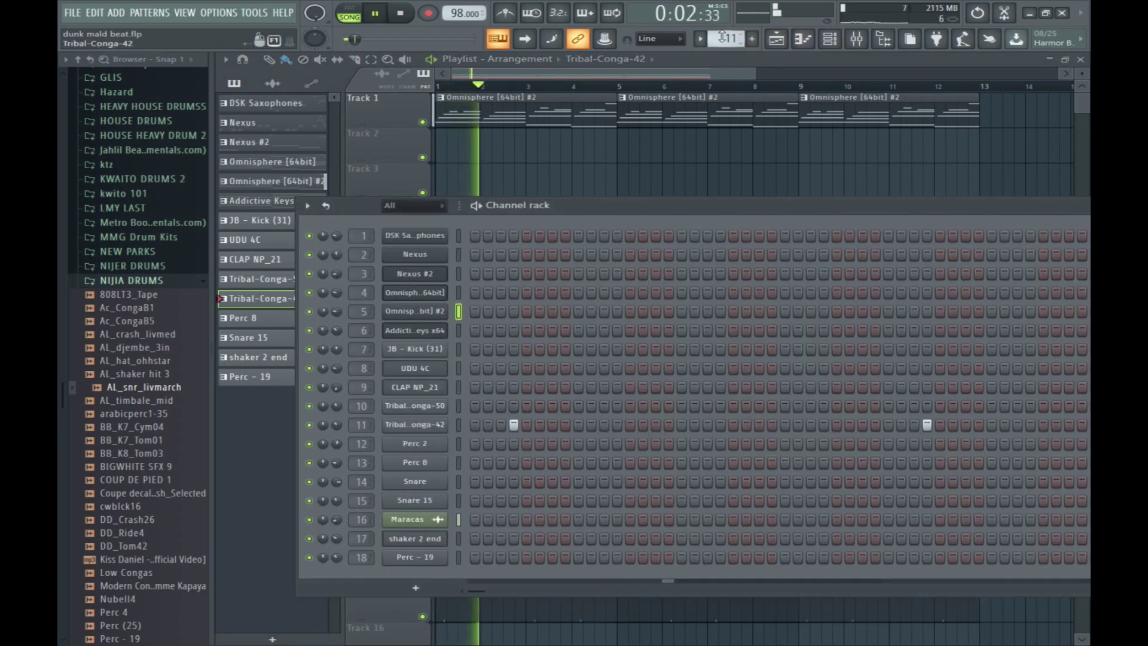
pyautogui.press('F6')
pyautogui.scroll(-4, 456, 435)
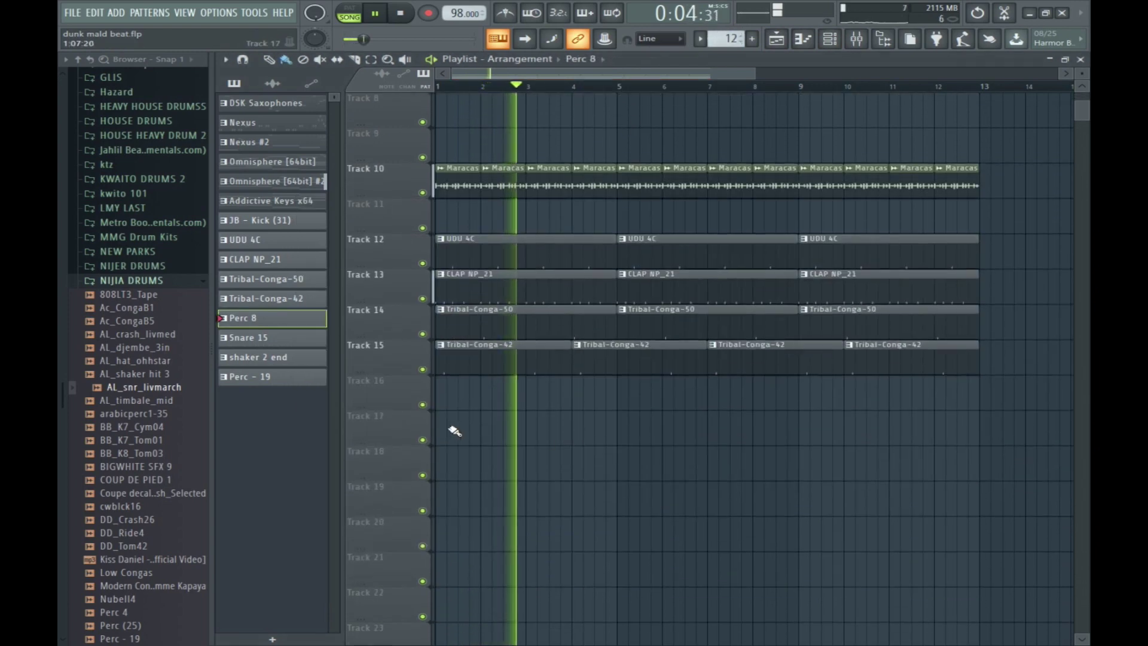
pyautogui.moveTo(440, 397); pyautogui.dragTo(877, 393)
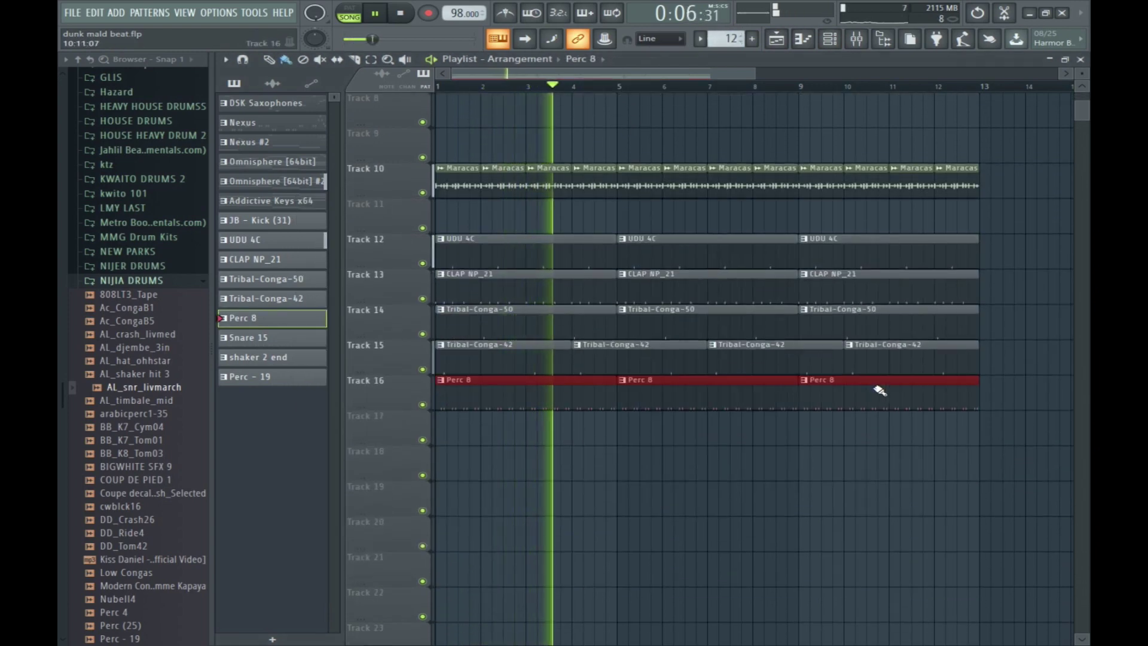
# Paint three consecutive Snare 15 clips across bars 1 to 12 on Track 18.
pyautogui.press('F6')
pyautogui.click(220, 338)
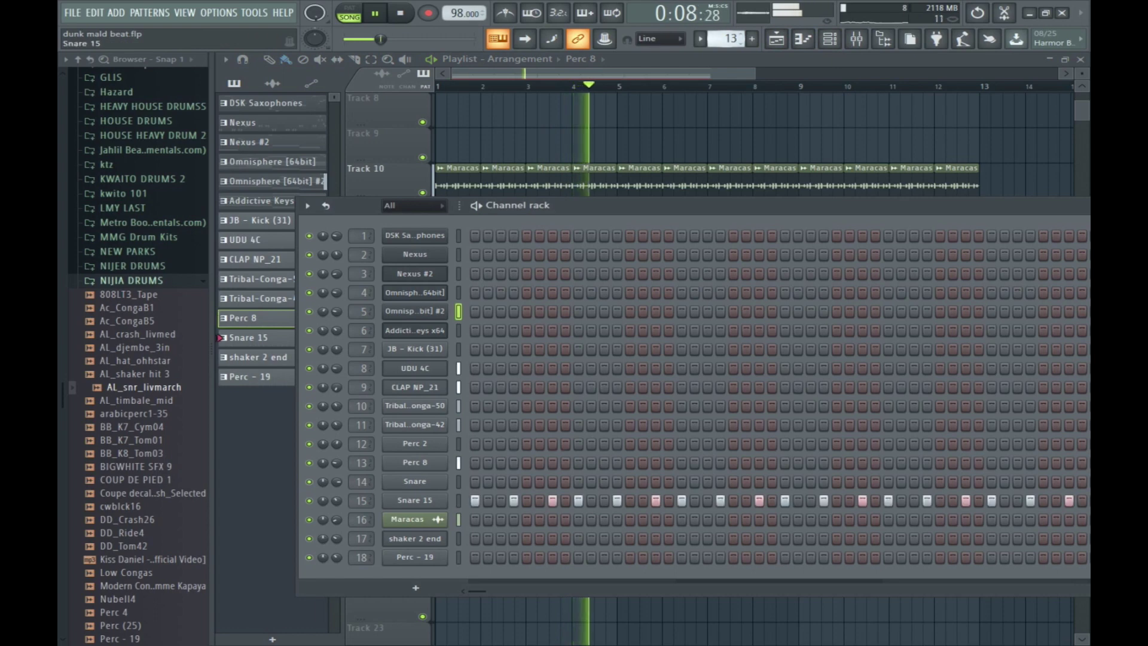
pyautogui.press('F6')
pyautogui.moveTo(441, 461)
pyautogui.mouseDown()
pyautogui.moveTo(978, 460)
pyautogui.moveTo(1077, 449)
pyautogui.mouseUp()
pyautogui.moveTo(621, 73); pyautogui.dragTo(795, 83)
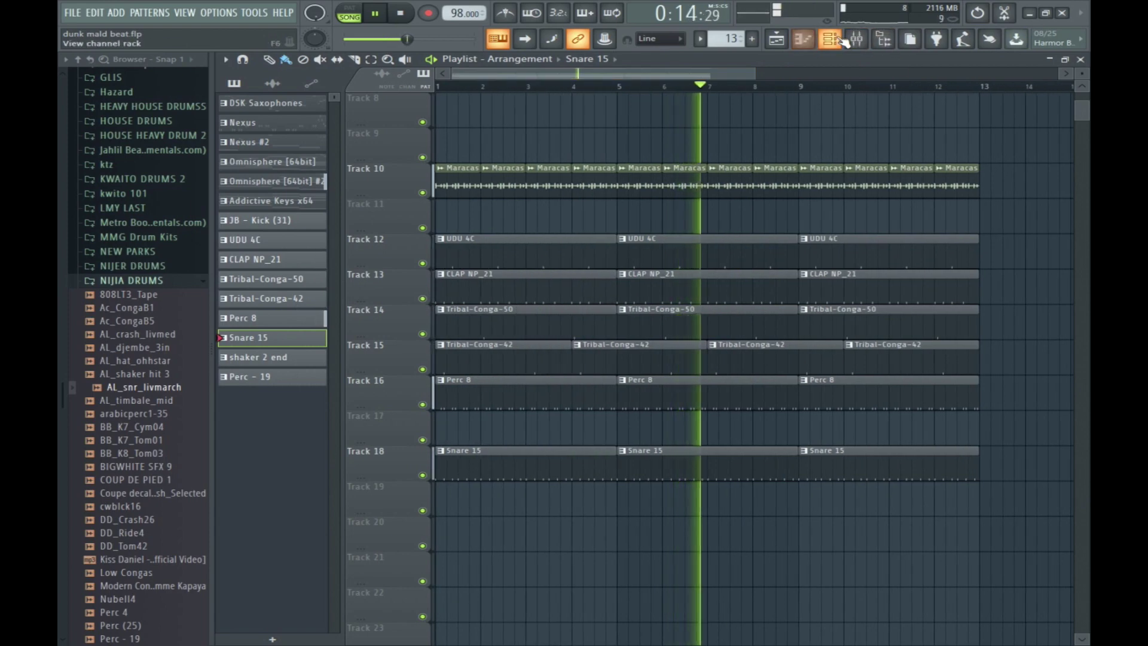
# Place shaker 2 end clips on Track 20 from bar 1 to bar 12, removing the extra clip at bar 13.
pyautogui.press('F6')
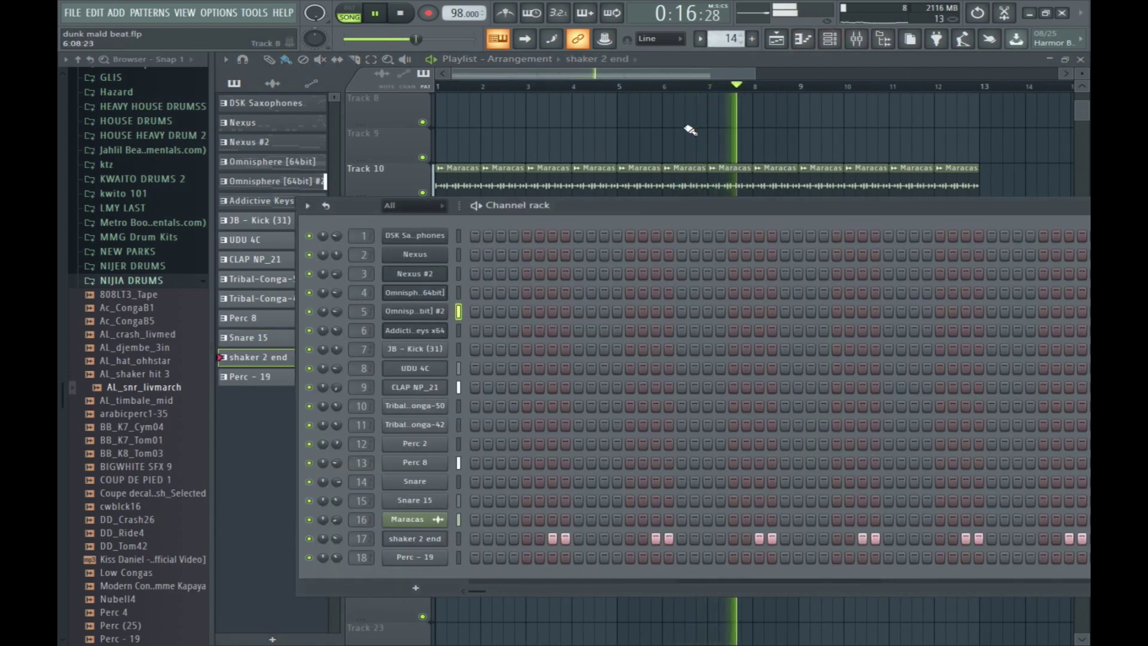
pyautogui.press('F6')
pyautogui.moveTo(632, 534); pyautogui.dragTo(1004, 536)
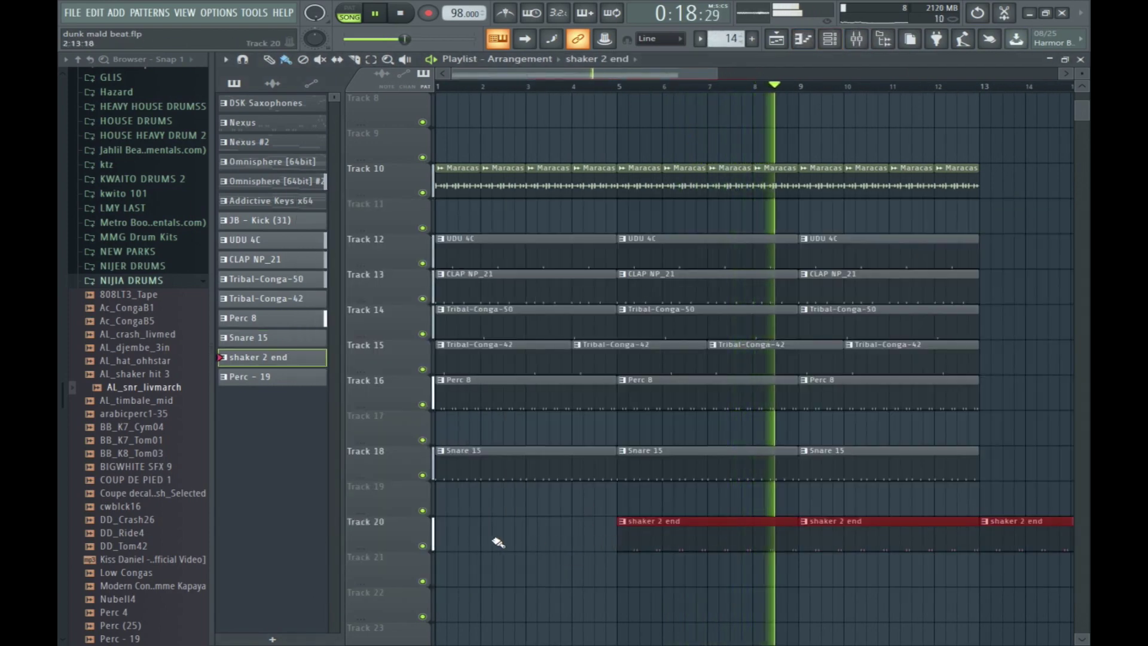
pyautogui.click(441, 541)
pyautogui.rightClick(1019, 521)
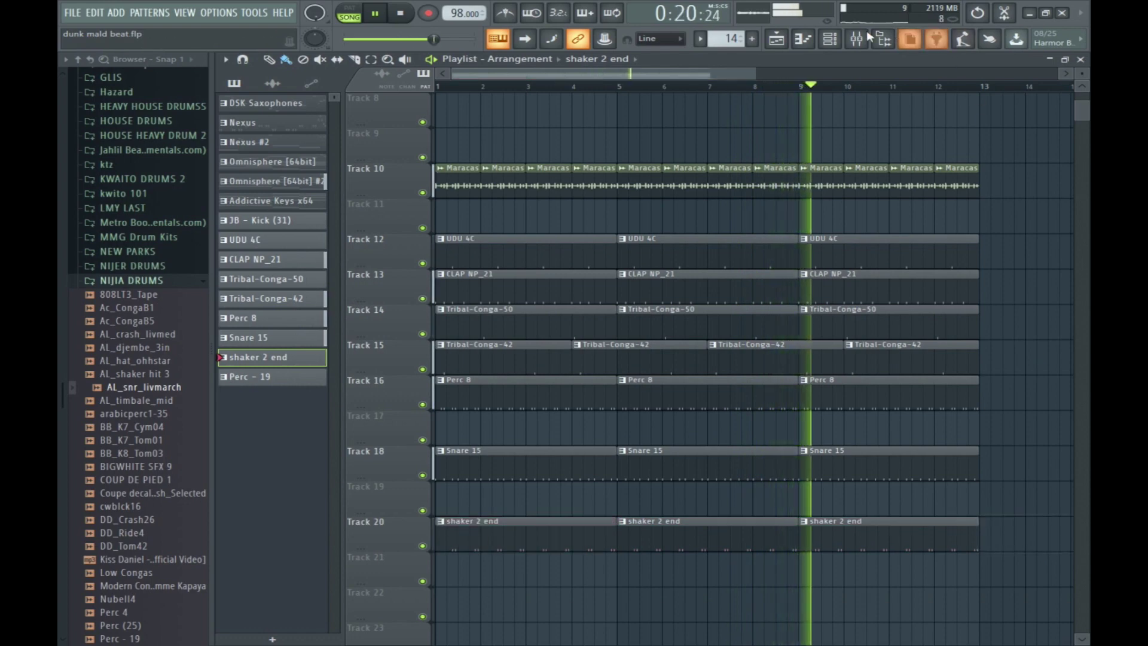
# Paint three consecutive Perc - 19 clips across bars 1 to 12 on Track 21.
pyautogui.press('F6')
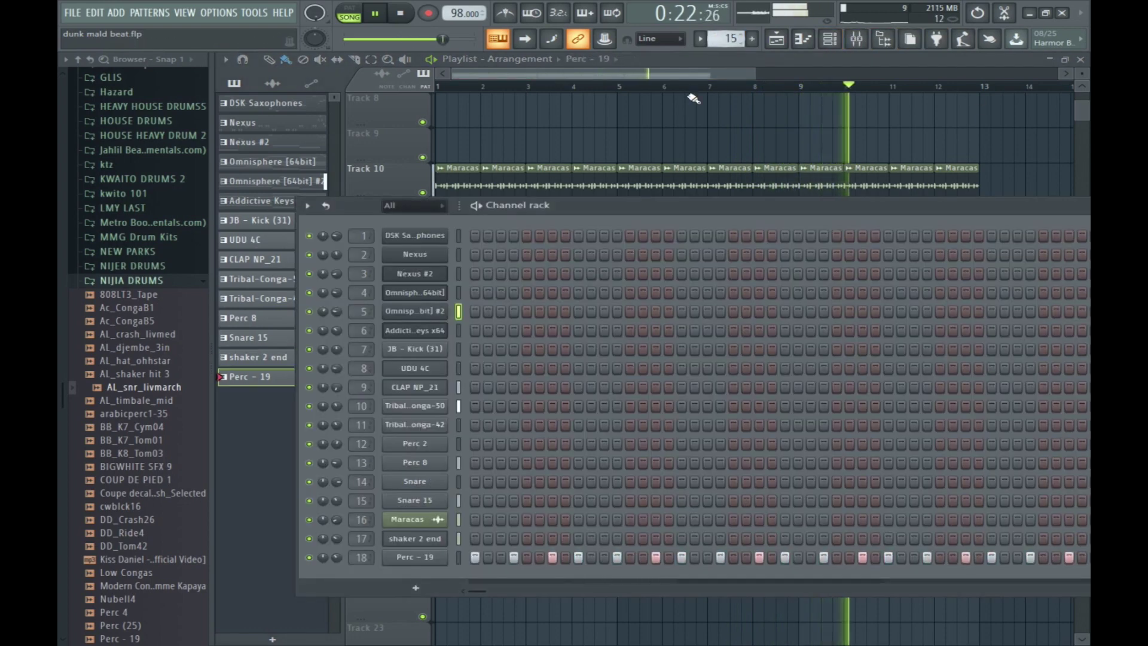
pyautogui.press('F6')
pyautogui.moveTo(440, 556); pyautogui.dragTo(835, 556)
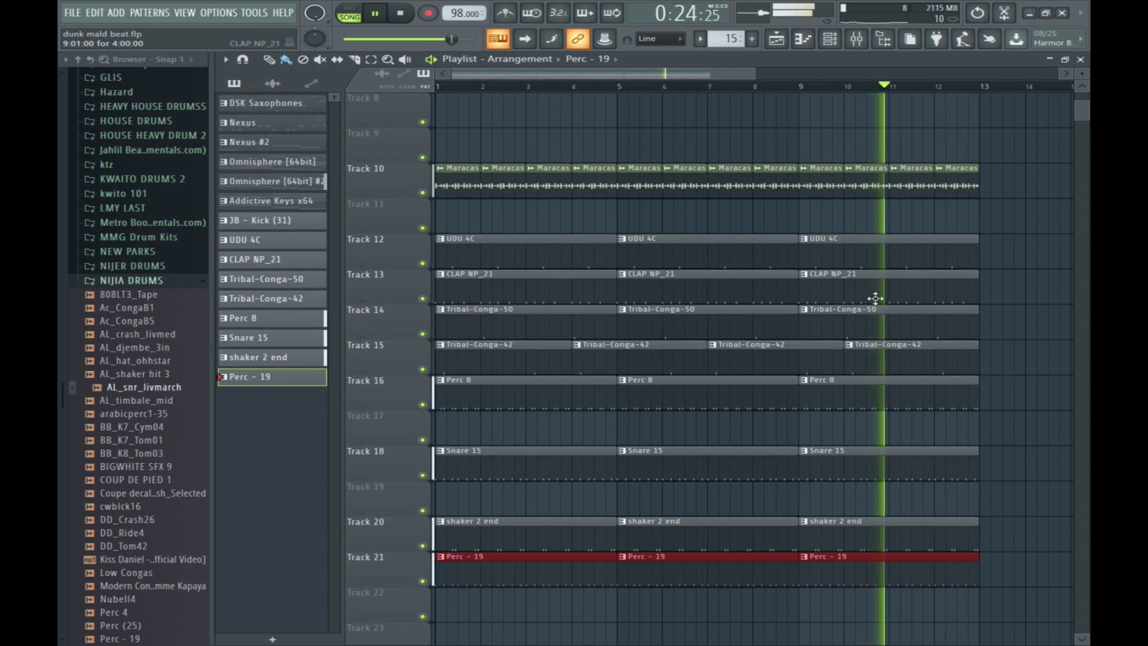
pyautogui.scroll(4, 874, 297)
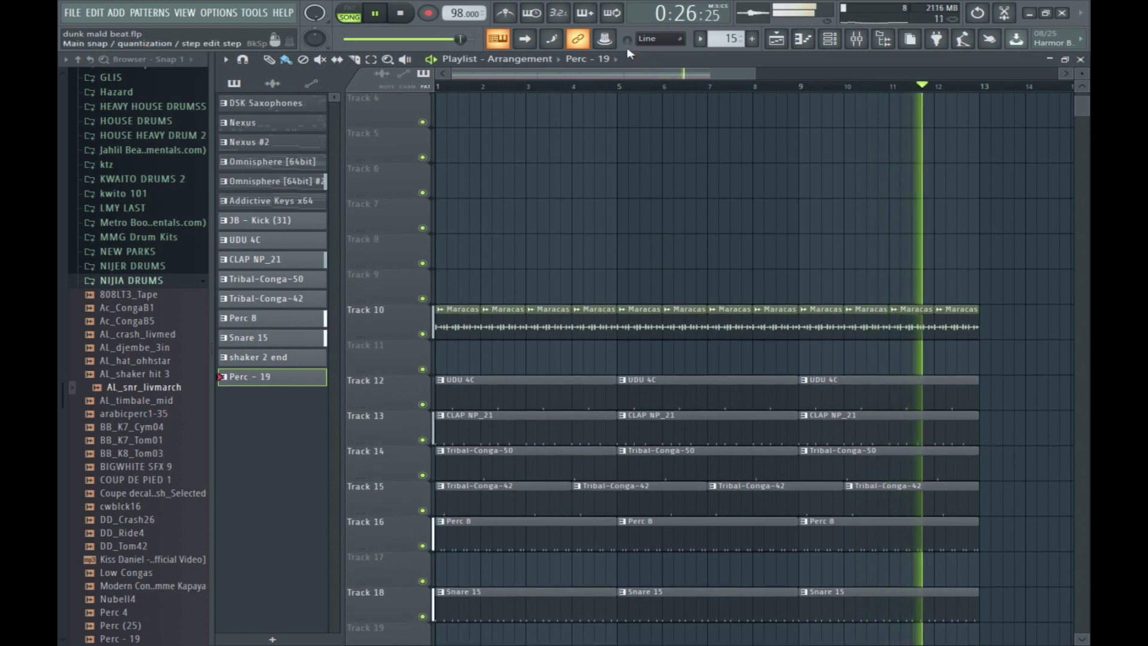
# Audition samples in the NIJIA DRUMS folder and place AL_timbale_mid on Track 7 just before bar 9.
pyautogui.scroll(3, 464, 102)
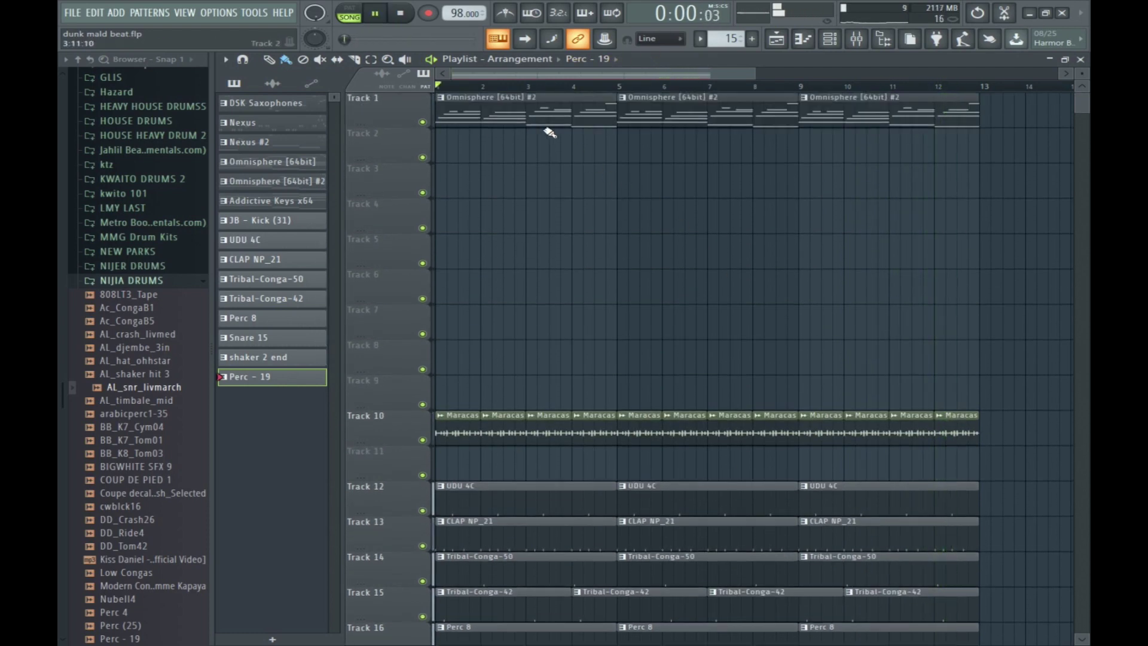
pyautogui.click(172, 428)
pyautogui.click(143, 402)
pyautogui.click(155, 377)
pyautogui.click(150, 401)
pyautogui.moveTo(150, 399); pyautogui.dragTo(754, 312)
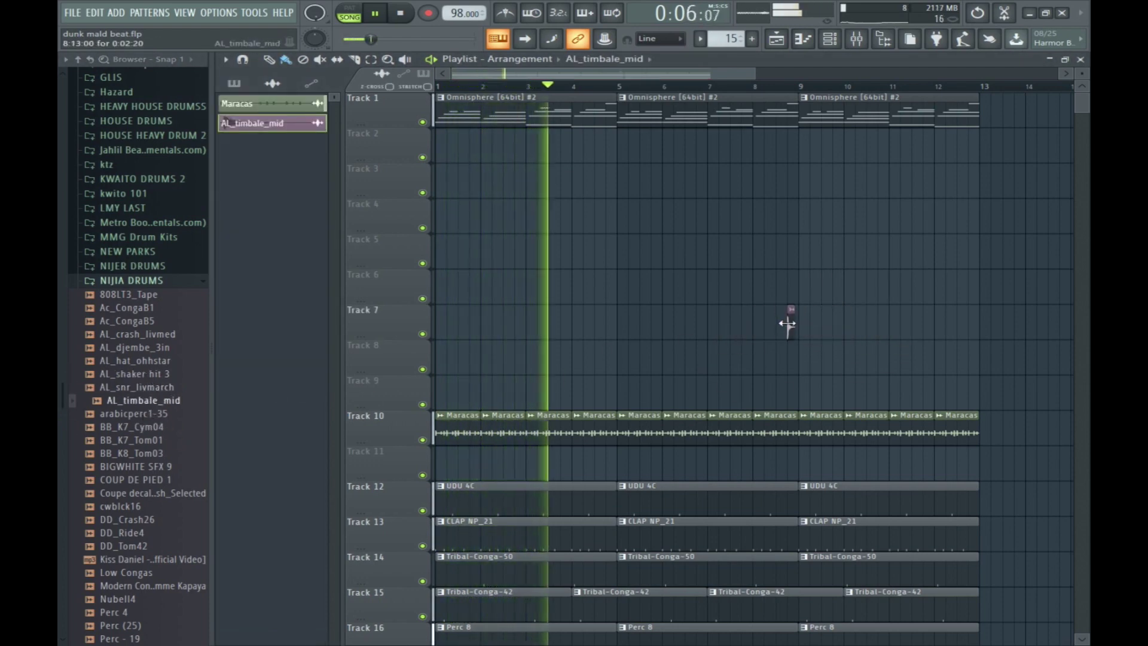
# Lower the channel volume of the AL_timbale_mid sample.
pyautogui.doubleClick(789, 311)
pyautogui.moveTo(719, 257); pyautogui.dragTo(716, 301)
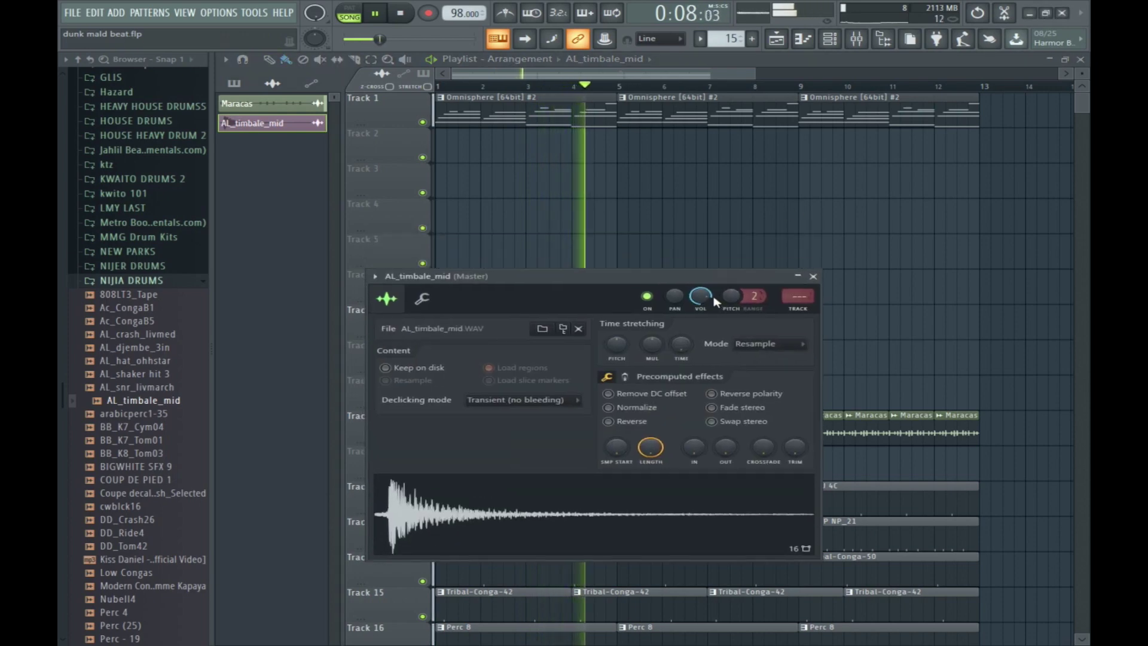
pyautogui.click(814, 276)
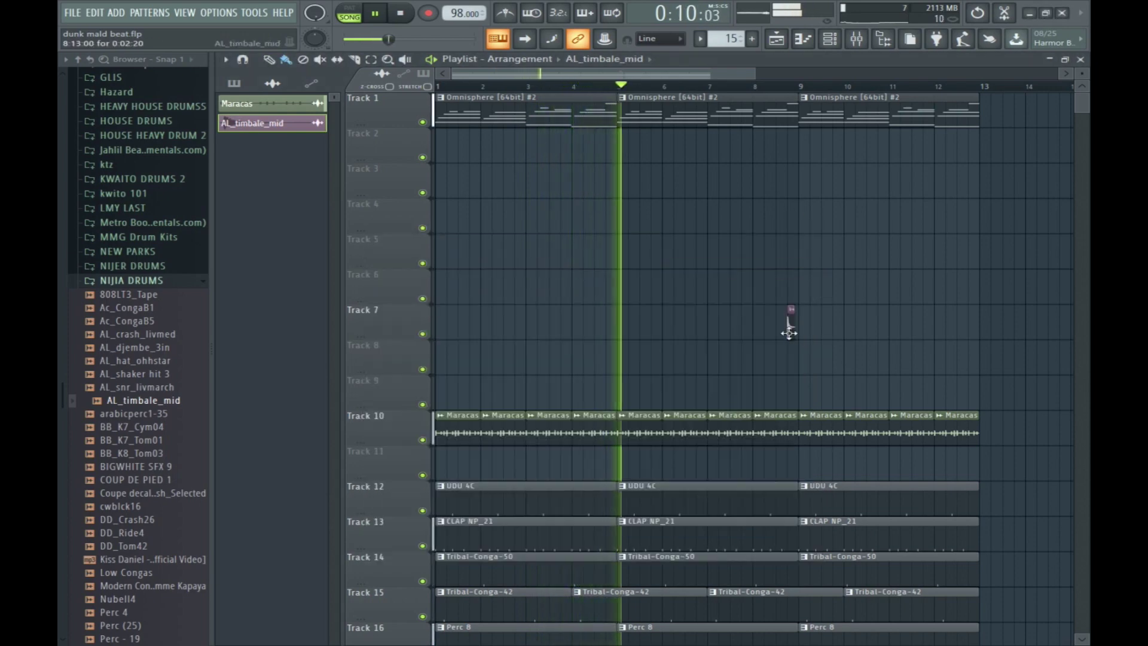
# Add a second AL_timbale_mid clip on Track 7 just before bar 5.
pyautogui.click(609, 326)
pyautogui.click(580, 88)
pyautogui.moveTo(752, 76); pyautogui.dragTo(583, 77)
pyautogui.doubleClick(836, 323)
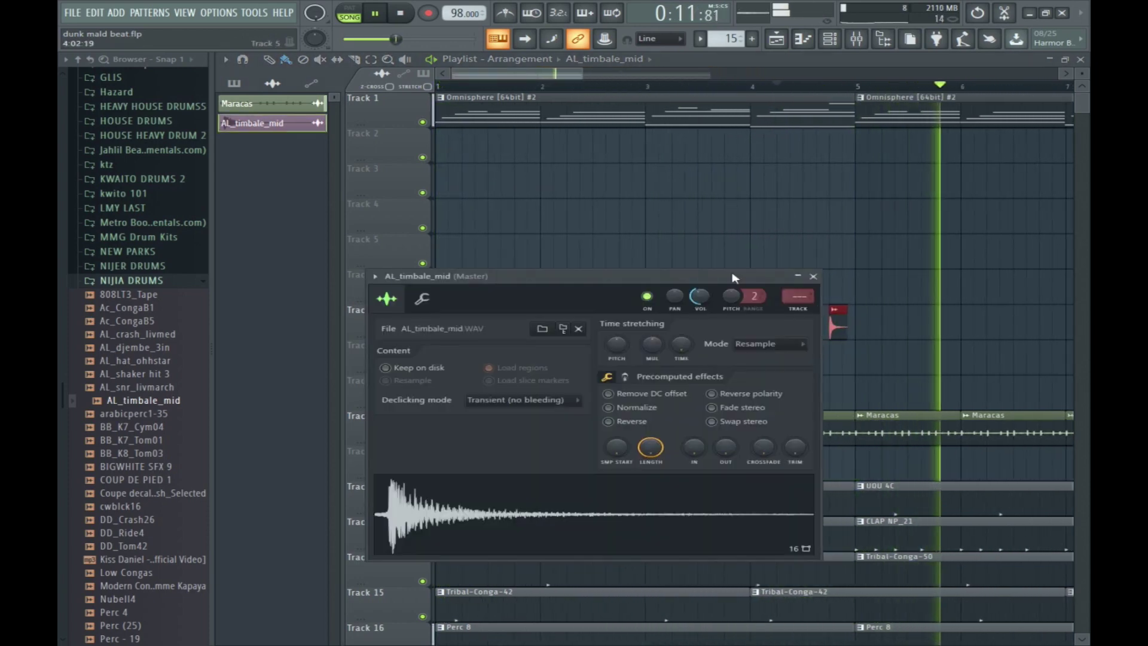
pyautogui.moveTo(581, 74); pyautogui.dragTo(792, 77)
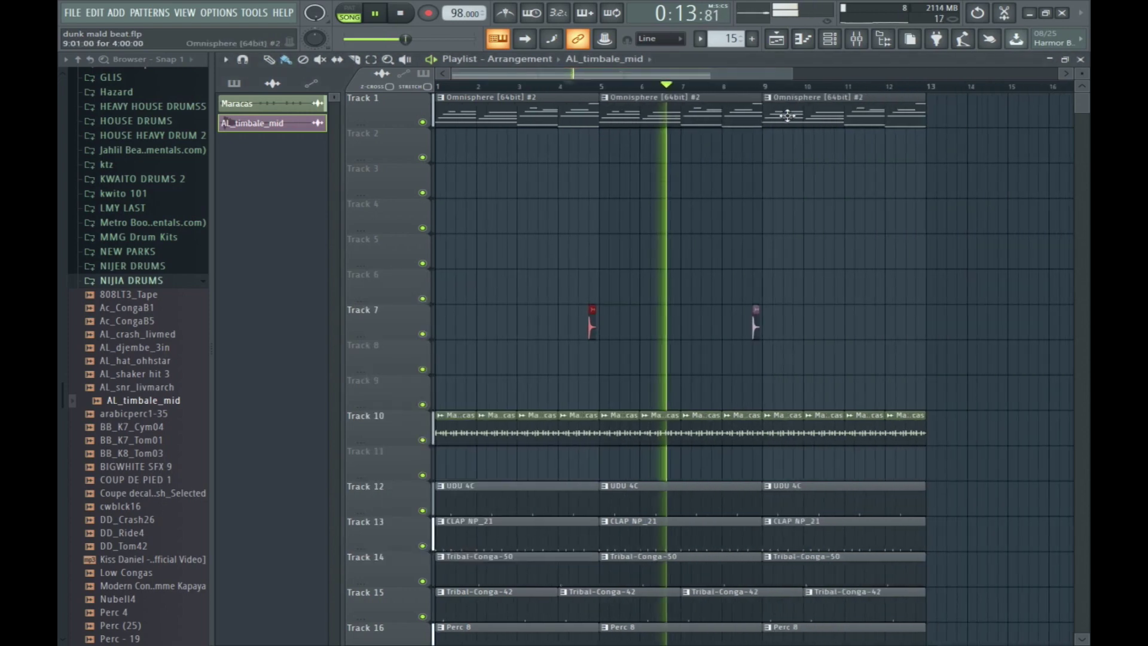
# Shorten the percussion clips preceding bar 9 on Tracks 12 to 21 so they all end about halfway through bar 8.
pyautogui.scroll(-5, 747, 329)
pyautogui.scroll(-3, 792, 525)
pyautogui.moveTo(736, 514); pyautogui.dragTo(736, 138)
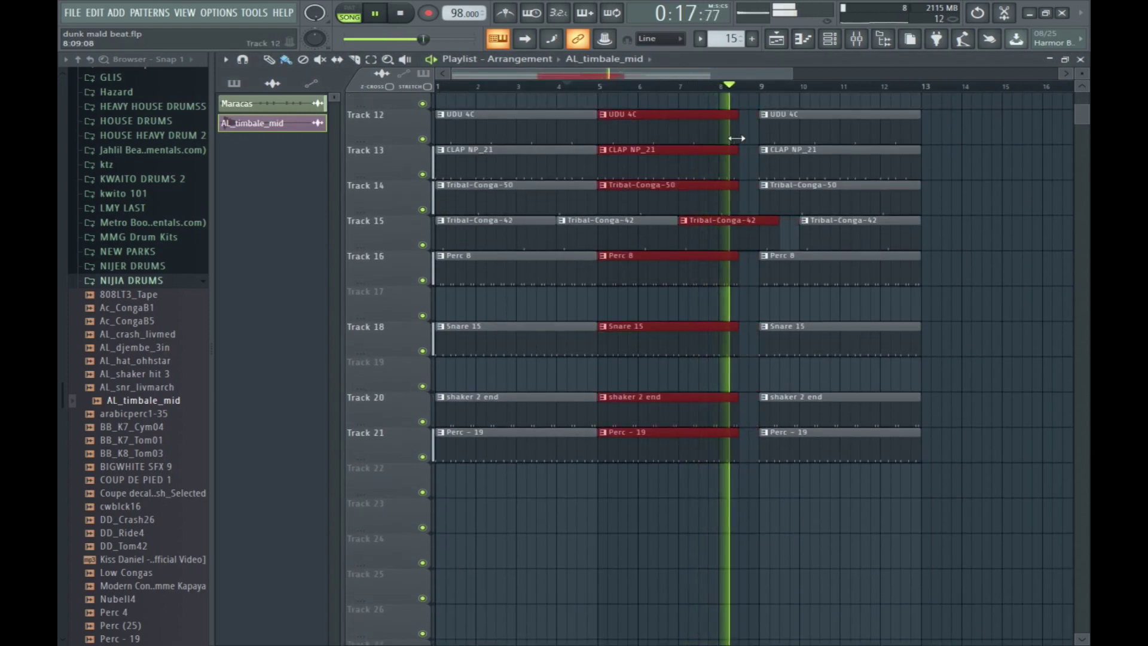
pyautogui.keyDown('ctrl'); pyautogui.click(919, 297); pyautogui.keyUp('ctrl')
pyautogui.press('space')
pyautogui.moveTo(777, 235); pyautogui.dragTo(742, 241)
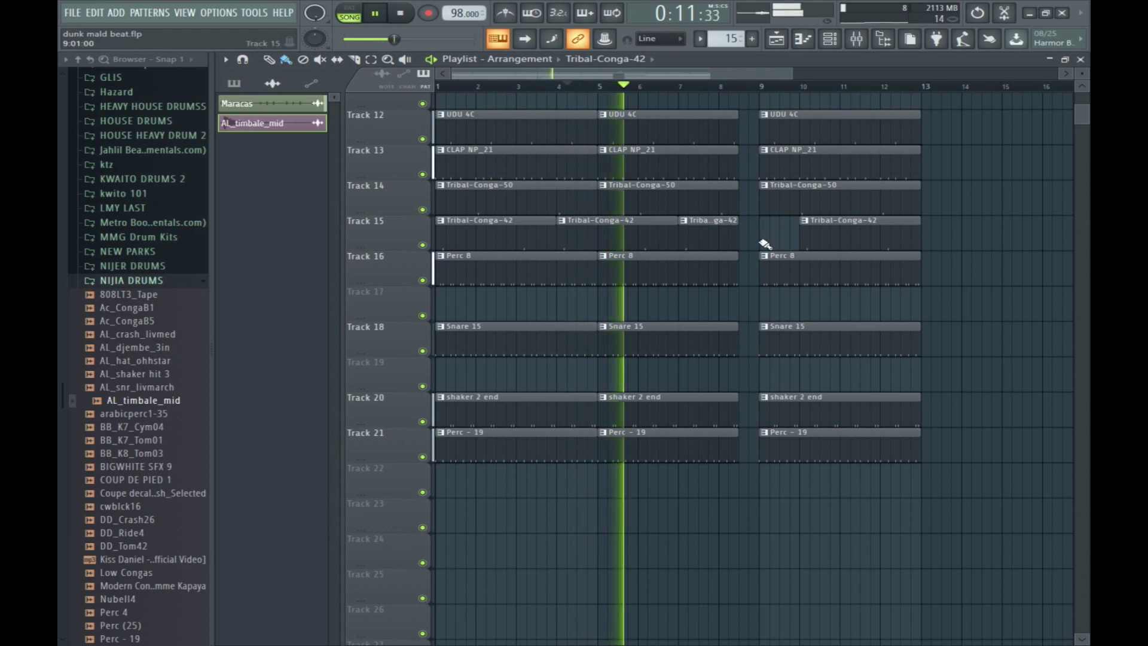
# Replace the later Tribal-Conga-42 clips on Track 15 with clips starting at bar 5 and bar 9.
pyautogui.rightClick(582, 231)
pyautogui.rightClick(714, 234)
pyautogui.click(519, 227)
pyautogui.click(603, 236)
pyautogui.rightClick(834, 243)
pyautogui.click(757, 236)
pyautogui.moveTo(769, 233); pyautogui.dragTo(780, 234)
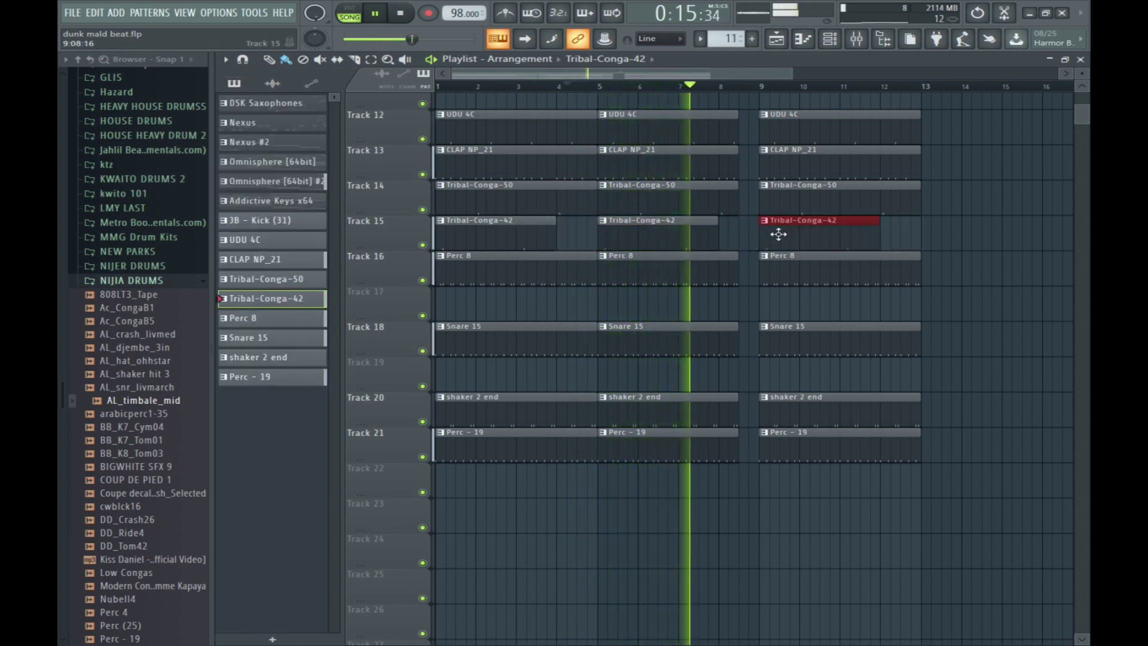
# Find VEH2 Fill Ins - 65 in the Tutorial Give away sample folder and place it on Track 23 at bar 8.
pyautogui.scroll(-15, 137, 409)
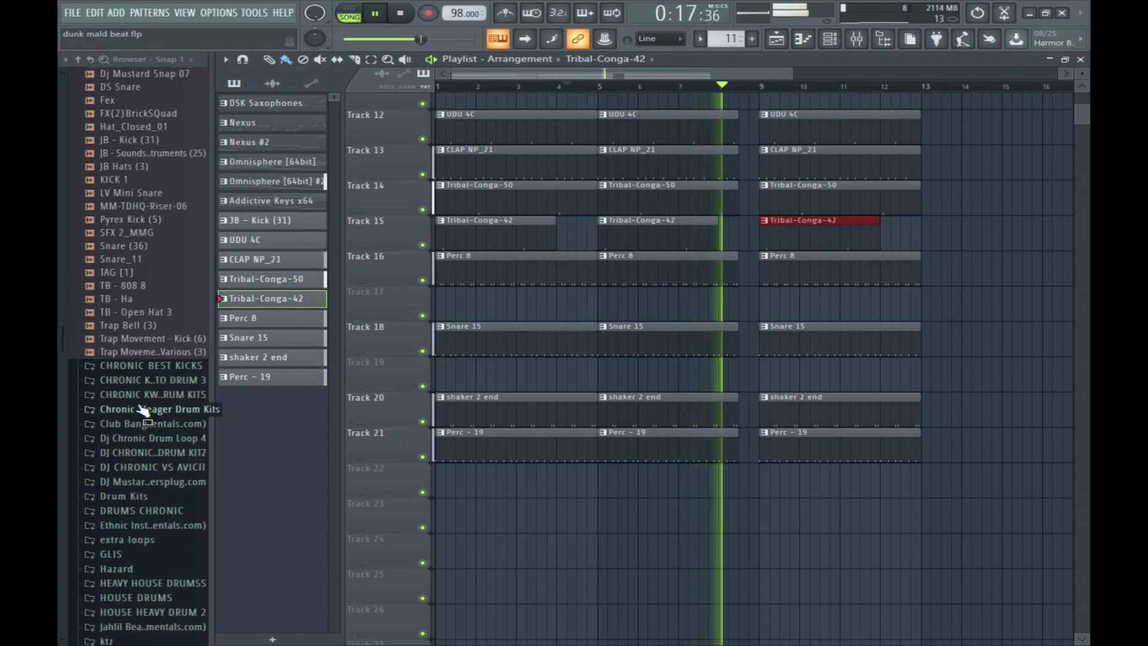
pyautogui.scroll(1, 137, 408)
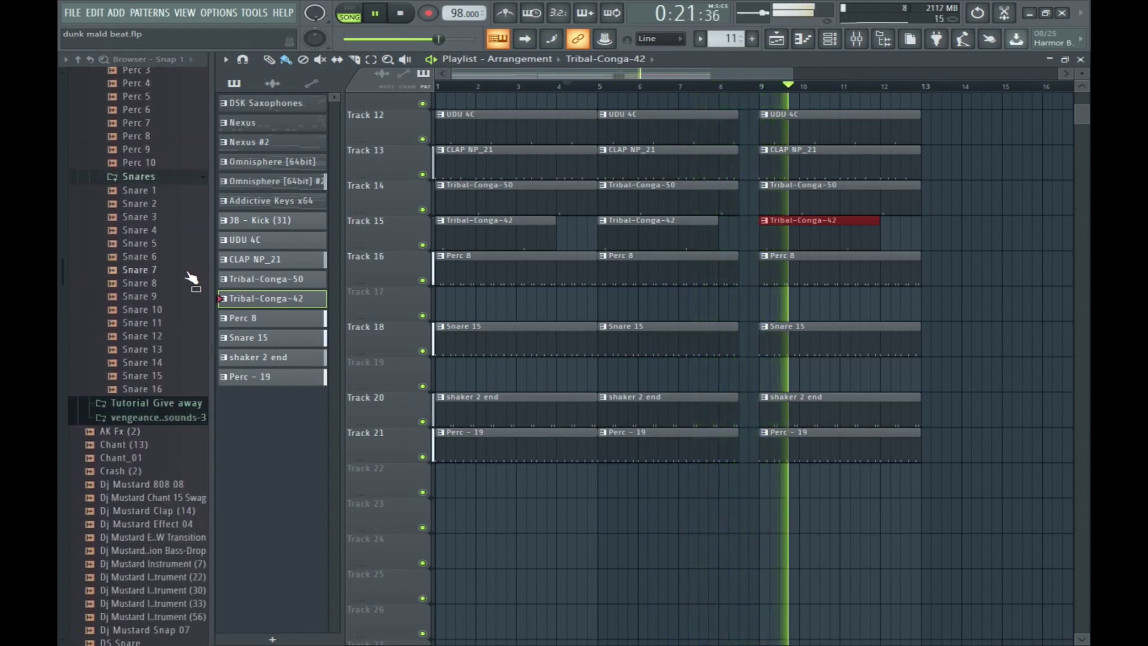
pyautogui.scroll(6, 192, 278)
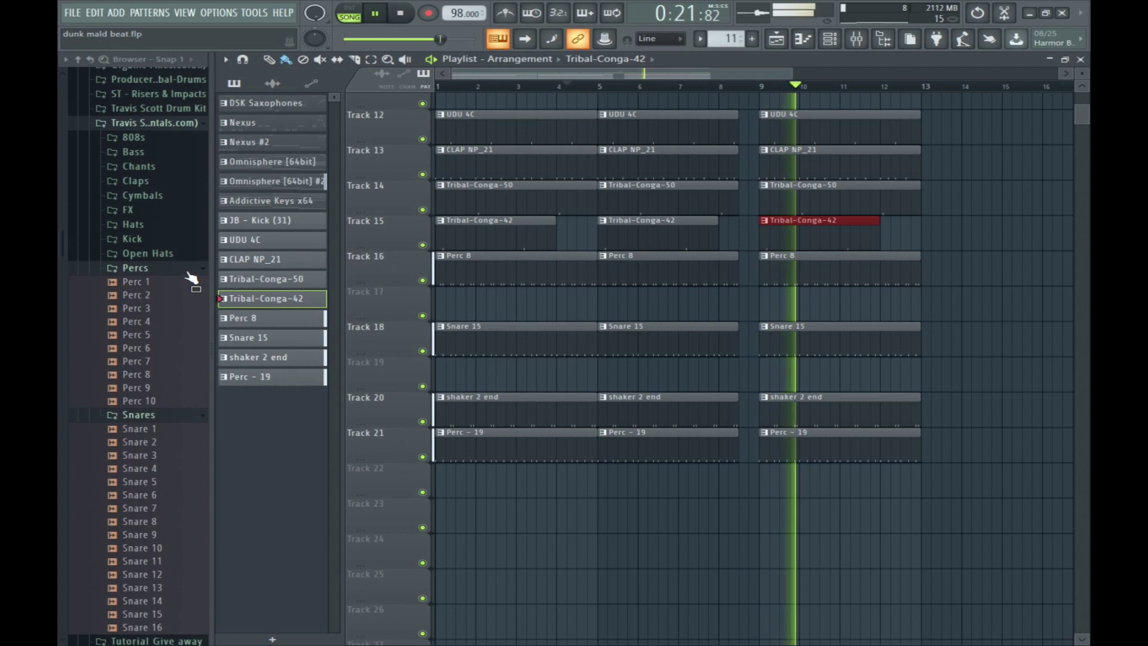
pyautogui.click(129, 123)
pyautogui.click(132, 140)
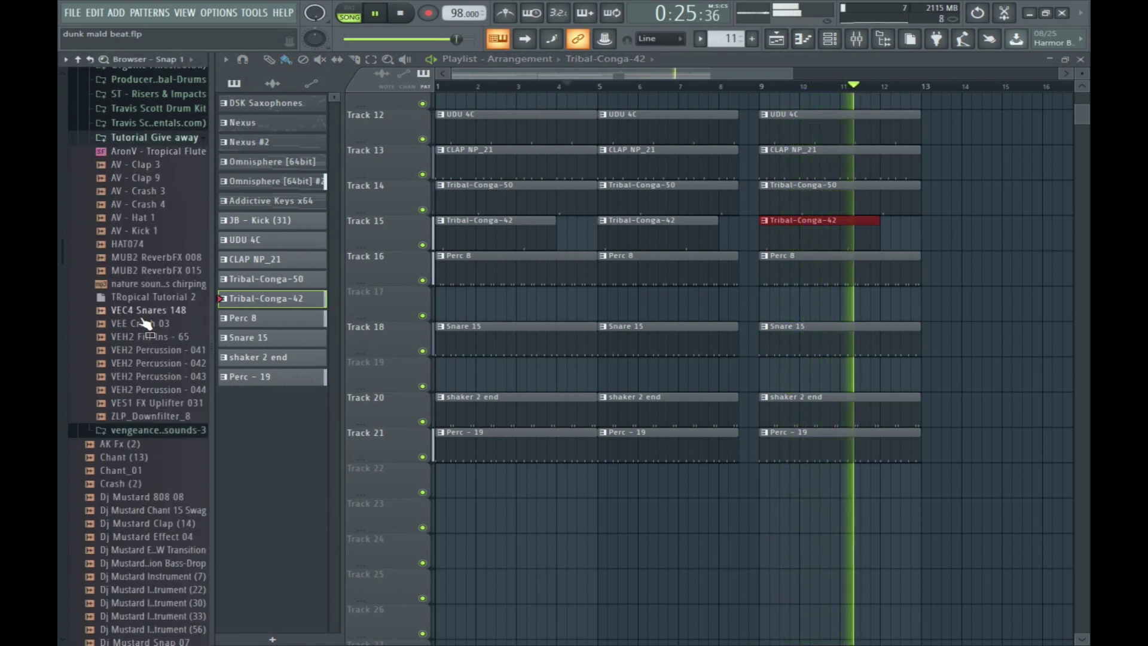
pyautogui.click(149, 337)
pyautogui.moveTo(164, 360); pyautogui.dragTo(731, 520)
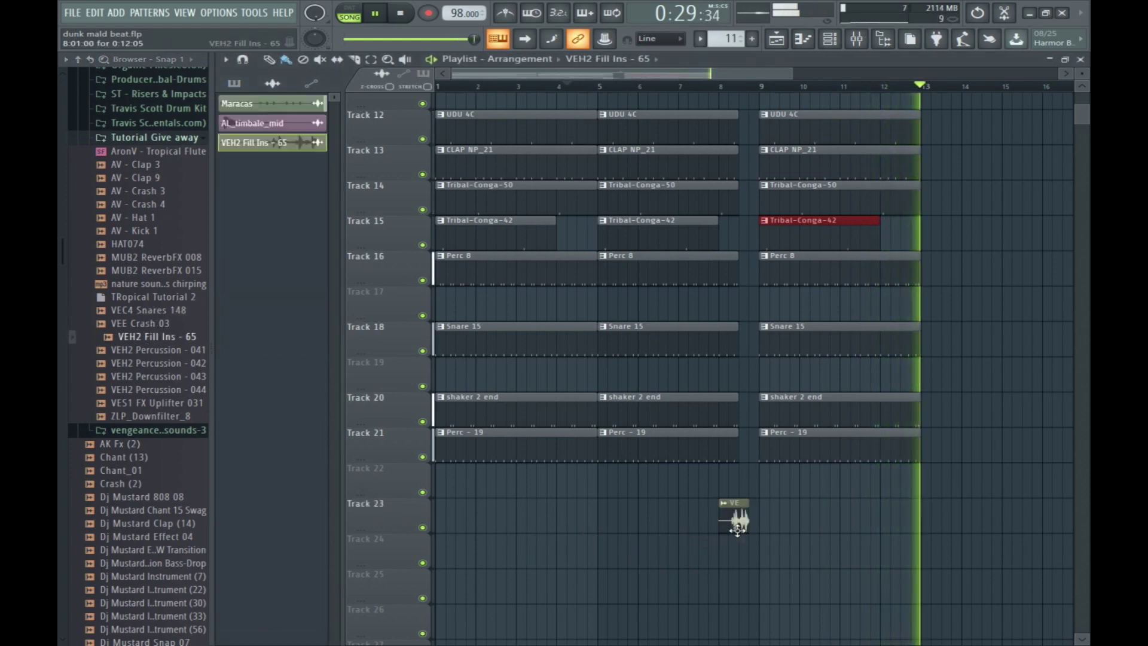
# Time-stretch the VEH2 Fill Ins - 65 sample to 1 bar and lower its volume to 47%.
pyautogui.doubleClick(733, 527)
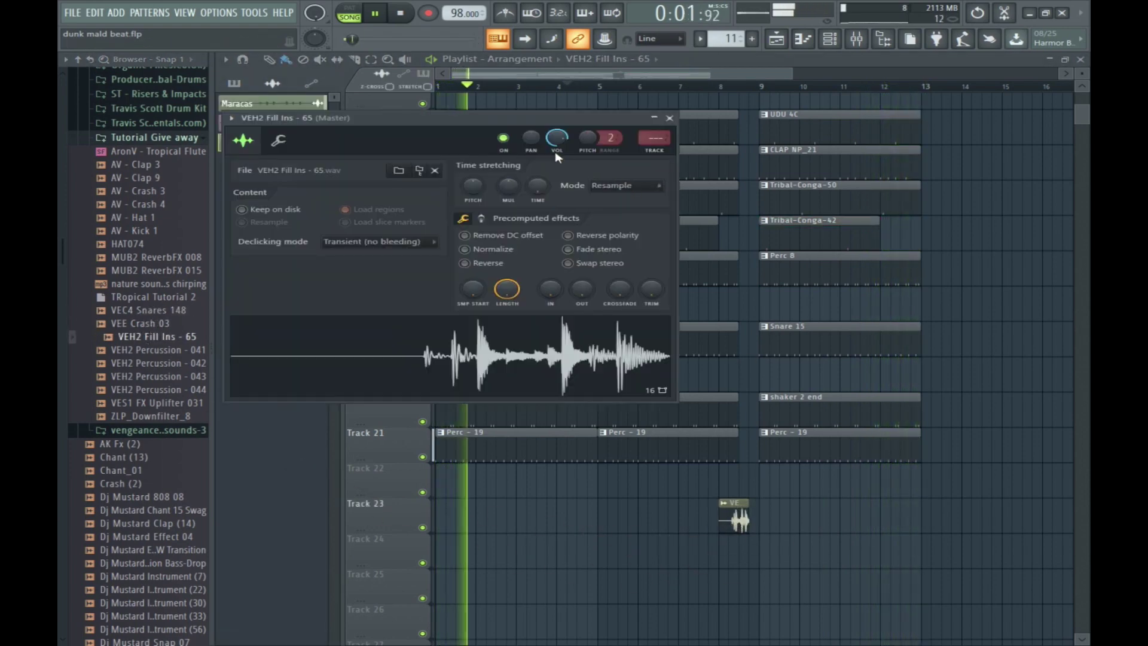
pyautogui.rightClick(542, 195)
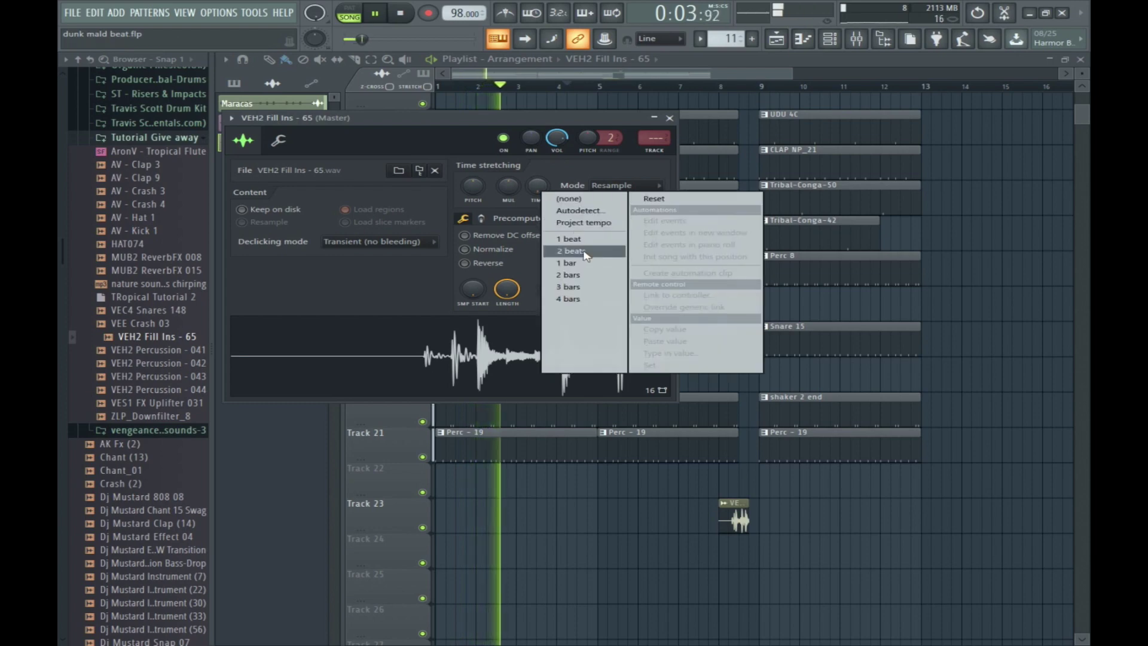
pyautogui.click(586, 265)
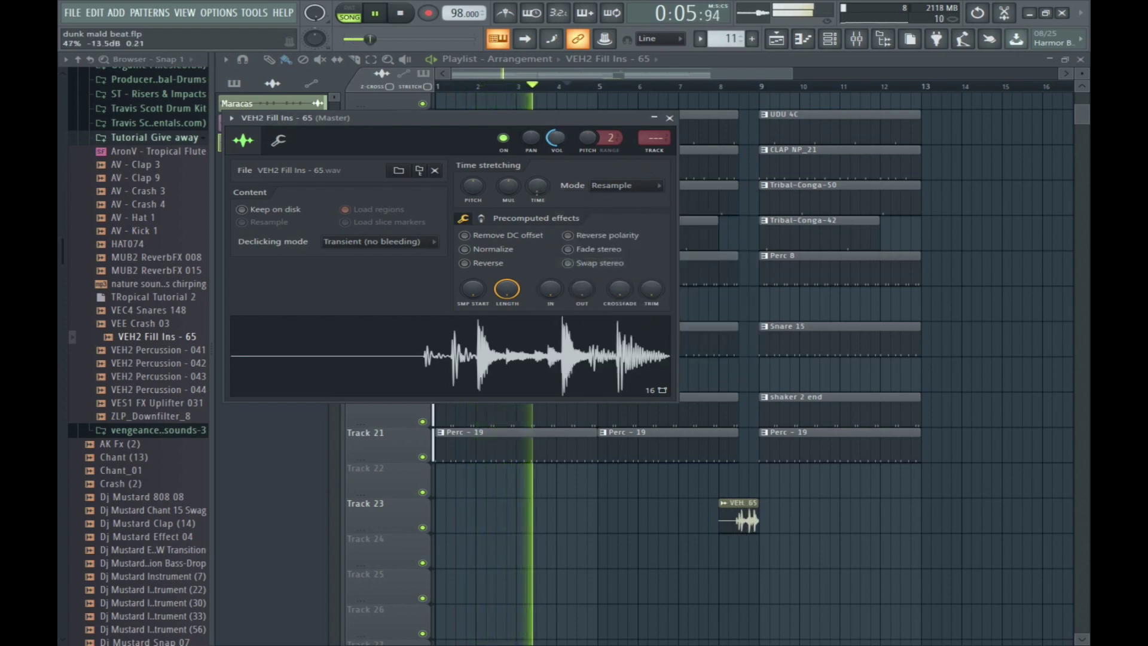
pyautogui.click(737, 512)
pyautogui.doubleClick(742, 513)
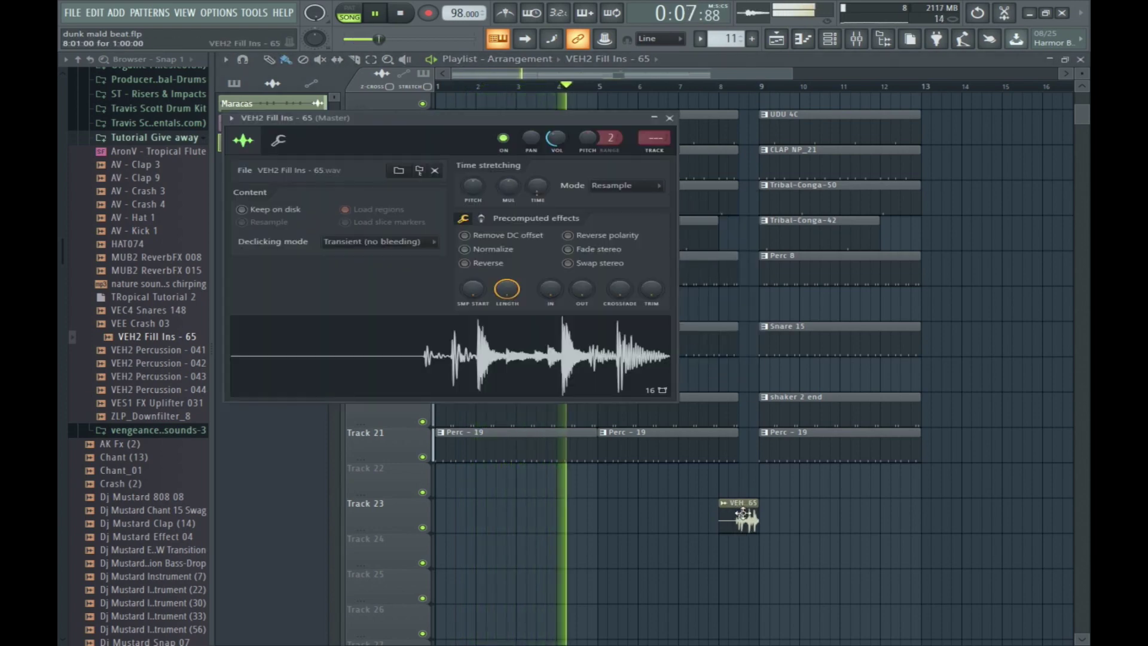
# Route the VEH2 Fill Ins - 65 sample to a free mixer track and insert Fruity Parametric EQ 2 with the CLAP NU preset.
pyautogui.click(232, 120)
pyautogui.click(477, 159)
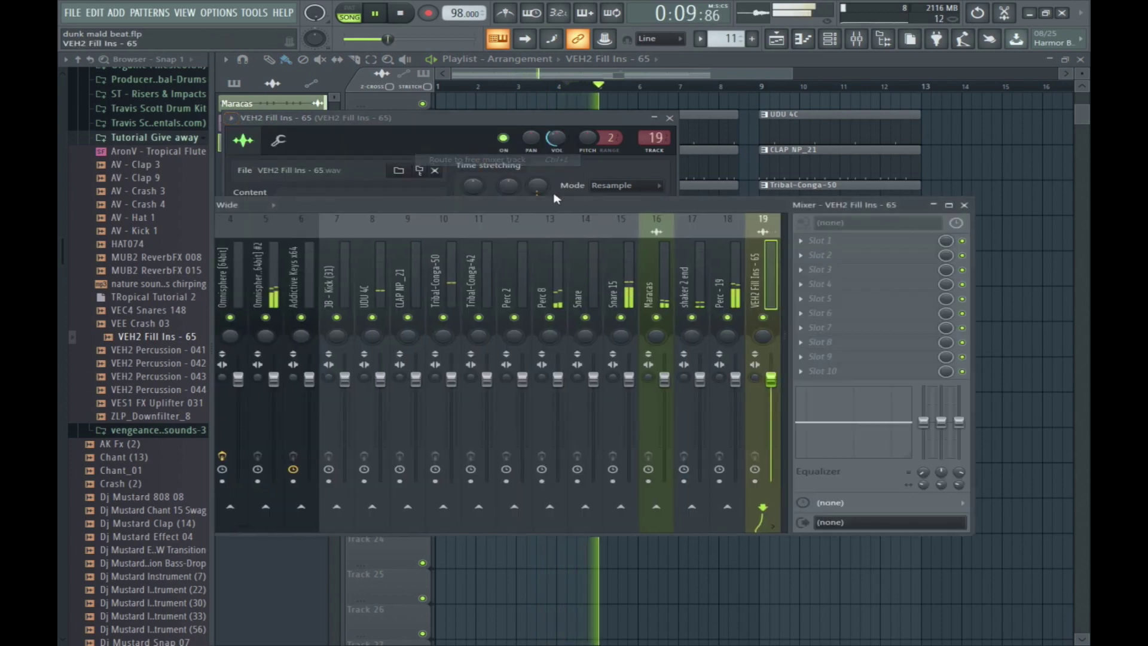
pyautogui.click(802, 240)
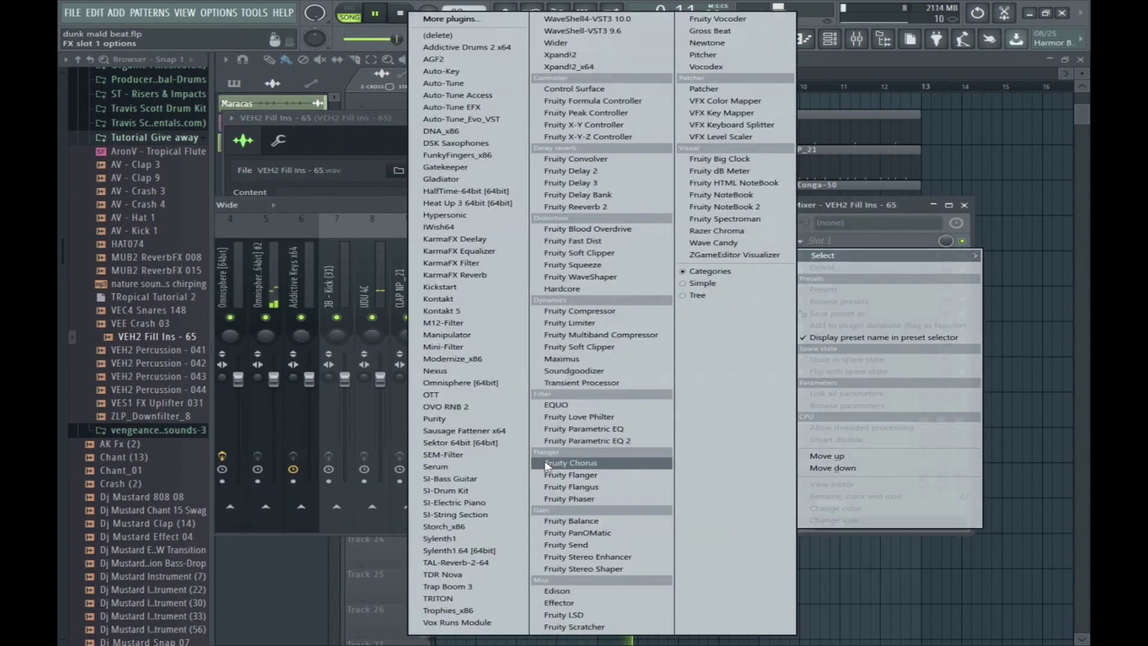
pyautogui.click(593, 441)
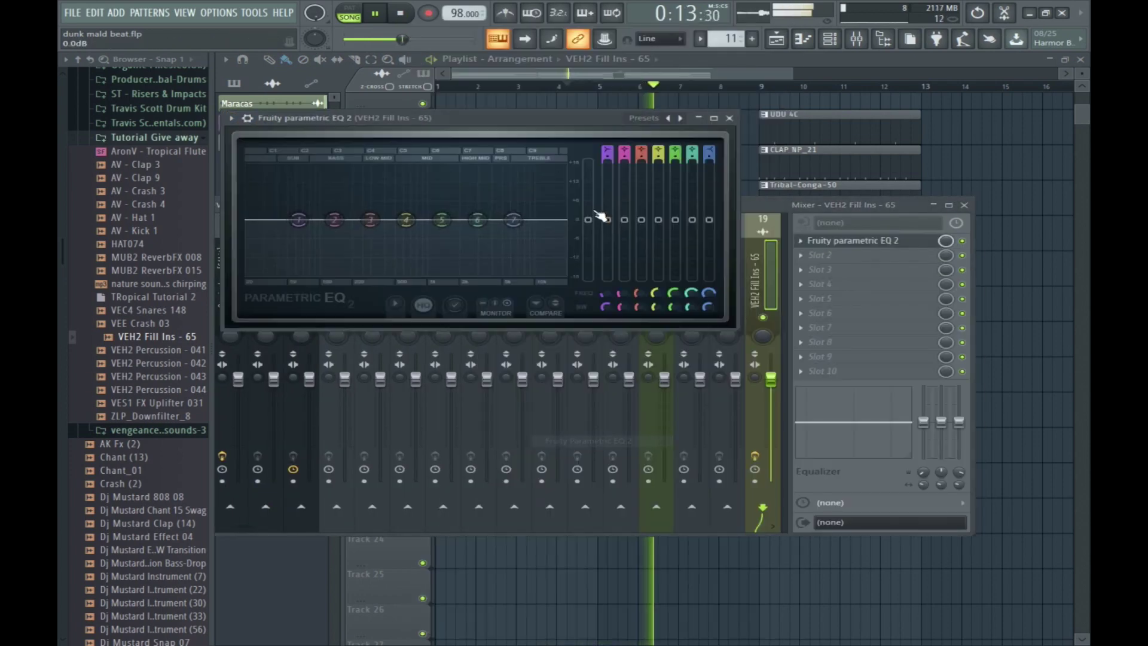
pyautogui.click(680, 119)
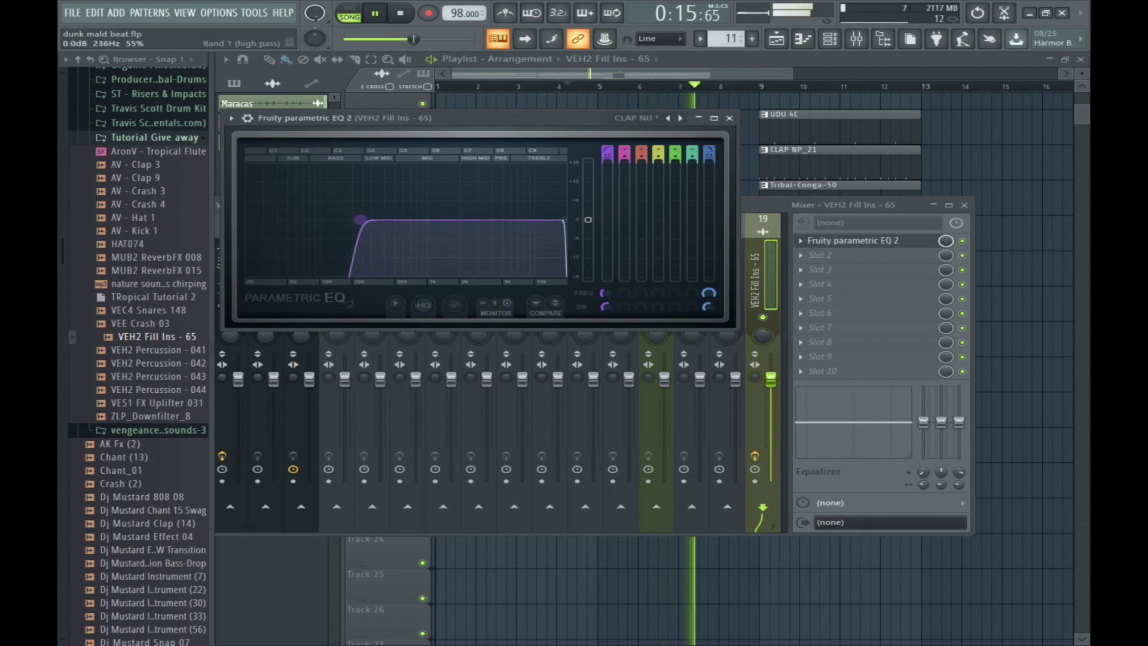
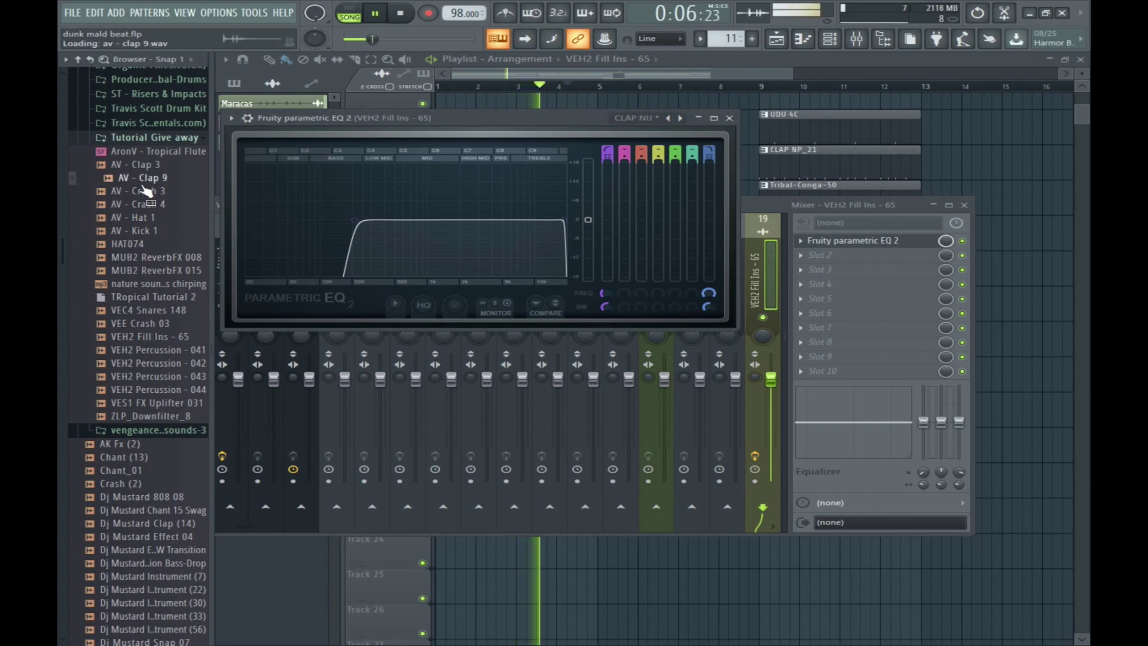
# Place the CLAP sample from the DUNKEN DRM folder on Track 25 at bar 8 and open it in the audio editor.
pyautogui.scroll(10, 132, 219)
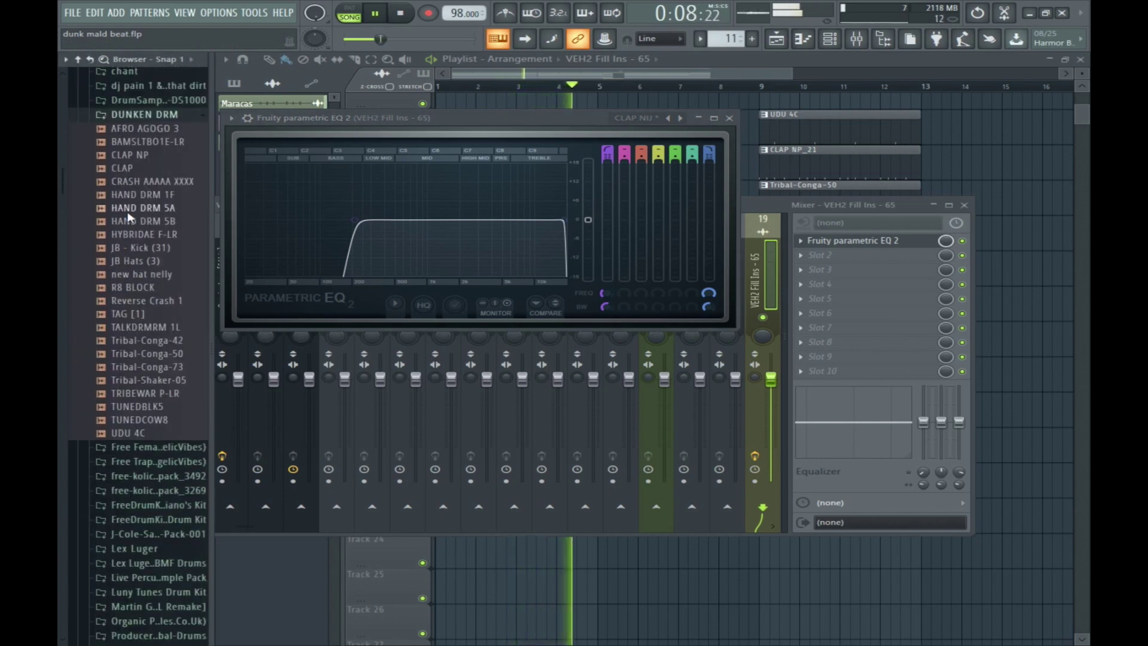
pyautogui.moveTo(214, 222); pyautogui.dragTo(745, 473)
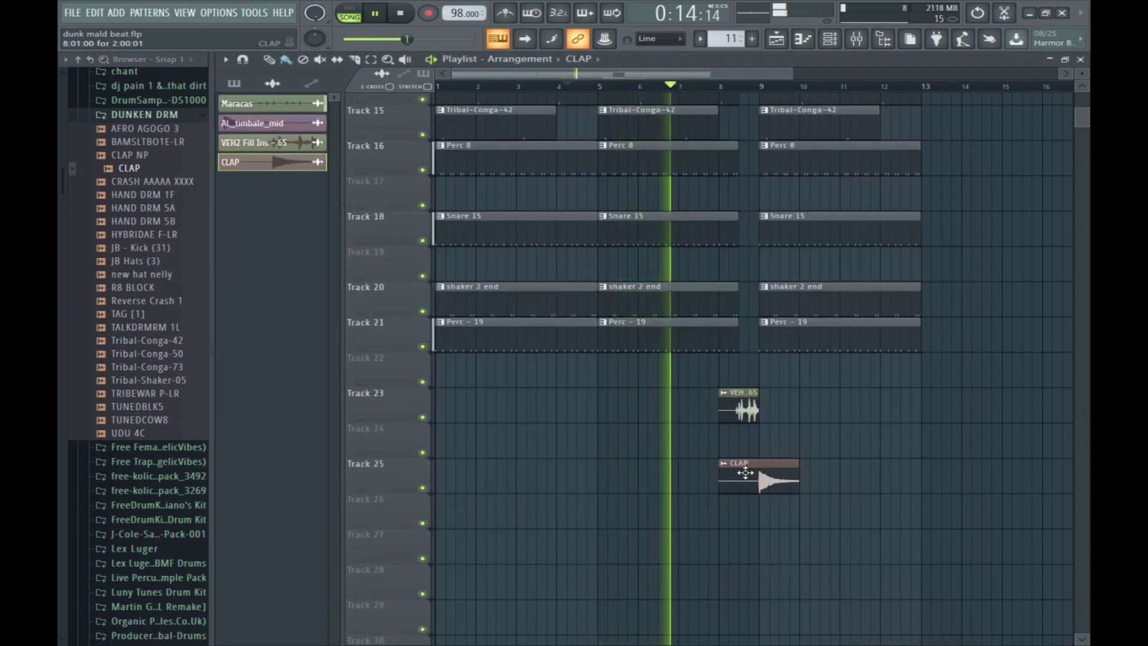
pyautogui.doubleClick(745, 472)
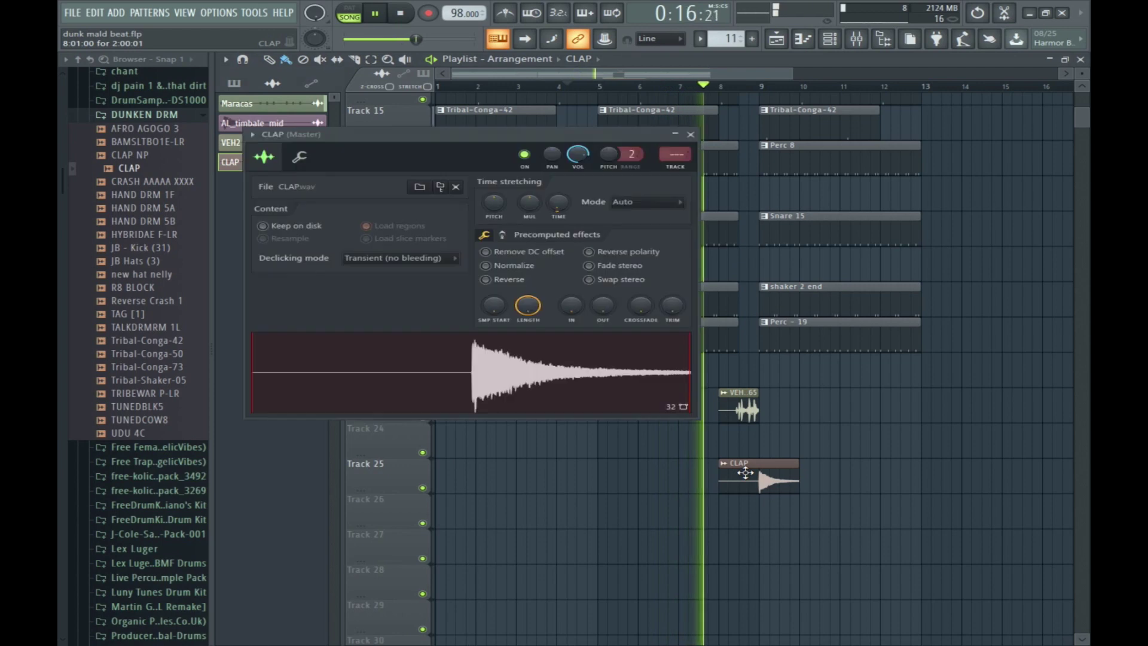
pyautogui.rightClick(616, 379)
pyautogui.click(651, 404)
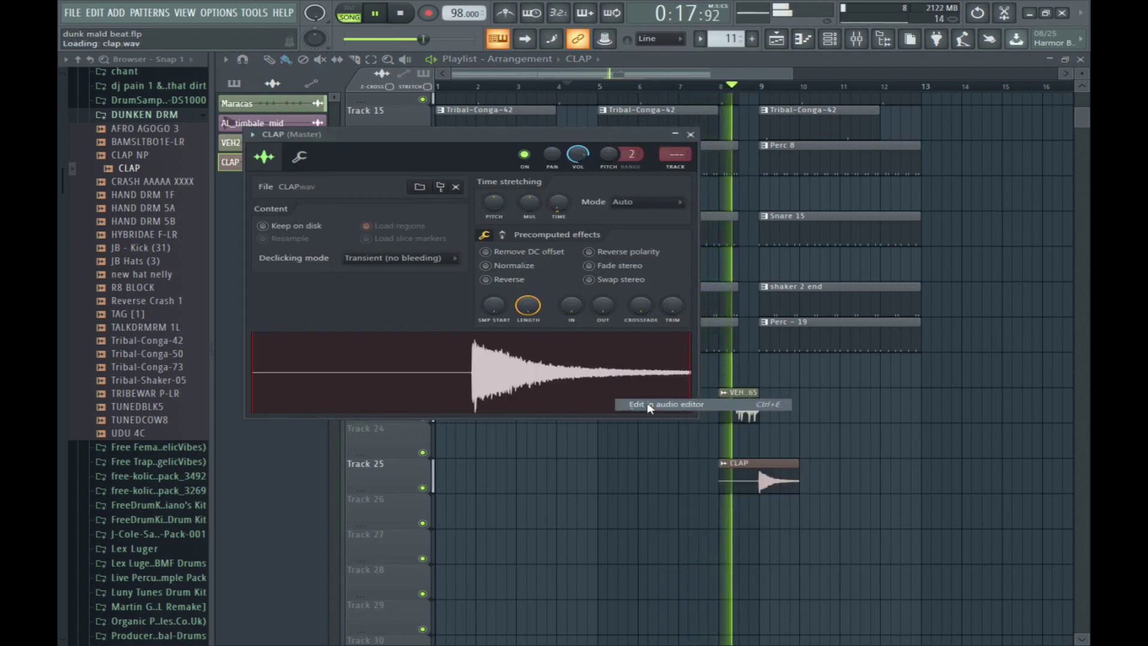
# Select the decaying tail of the clap in Edison and delete the loop region.
pyautogui.moveTo(602, 470); pyautogui.dragTo(755, 489)
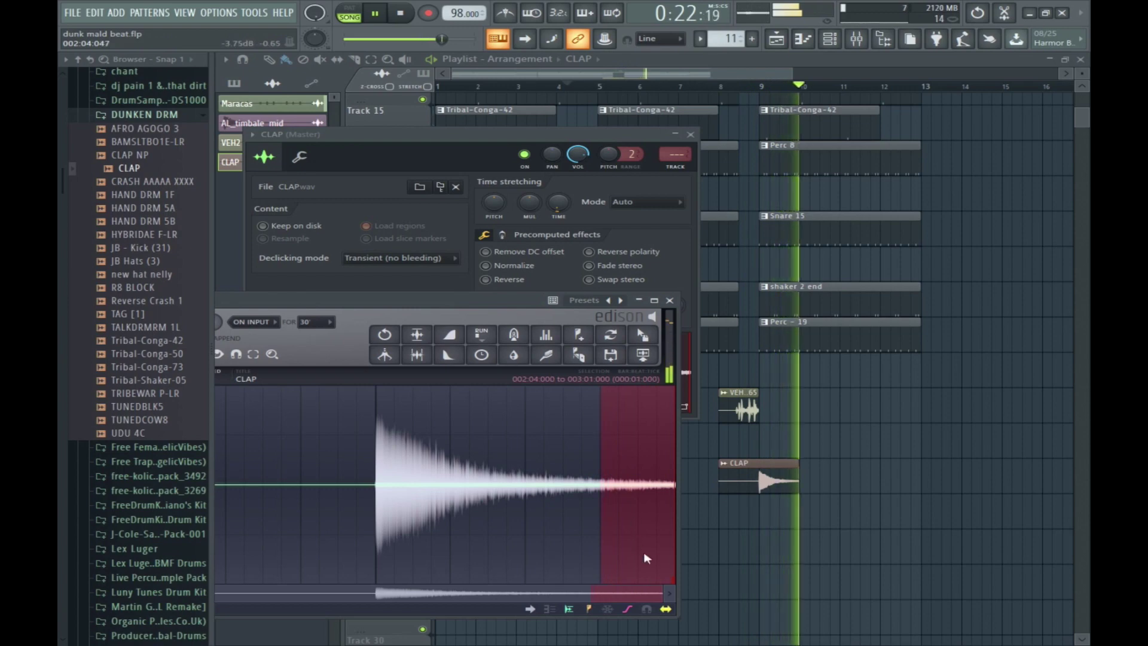
pyautogui.rightClick(675, 582)
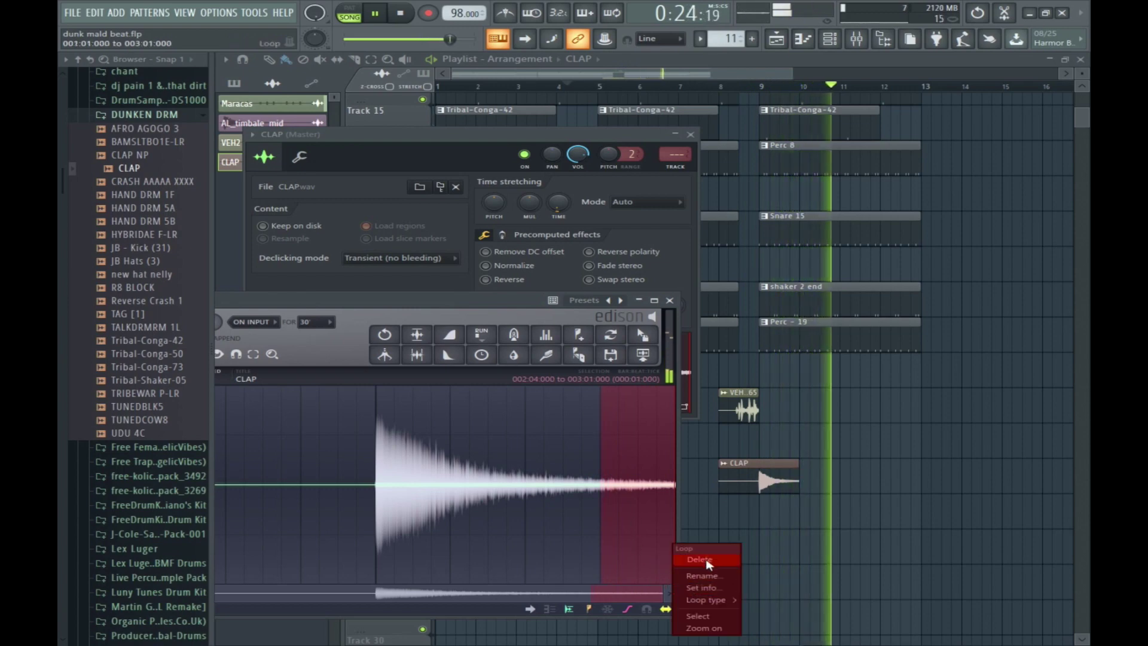
pyautogui.click(706, 561)
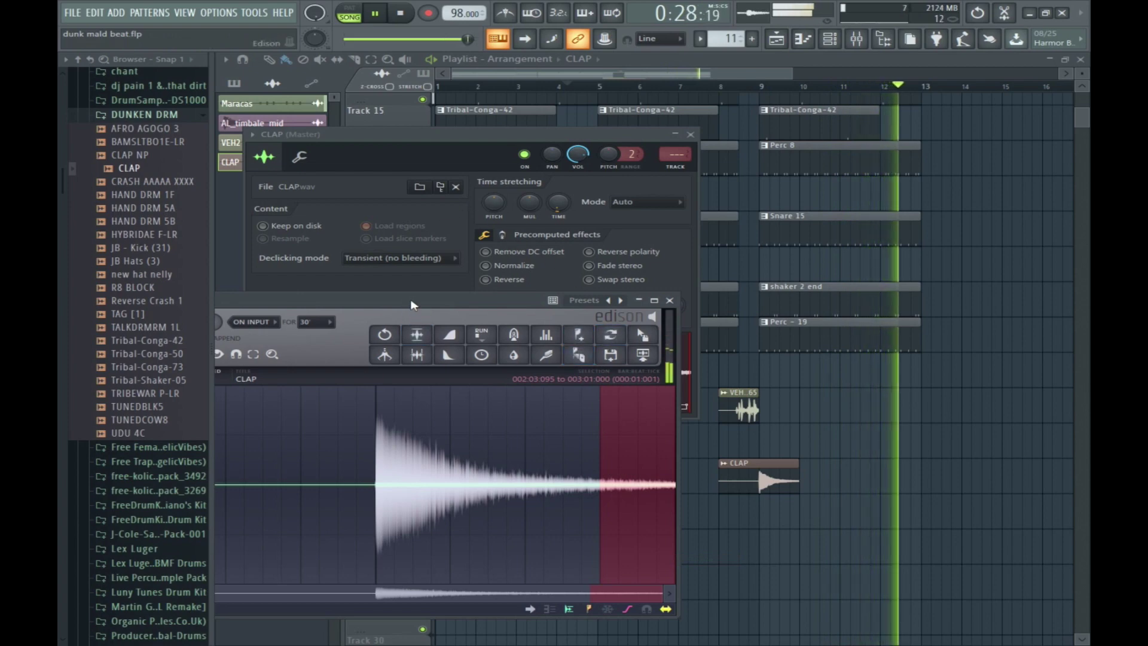
pyautogui.moveTo(410, 306); pyautogui.dragTo(585, 266)
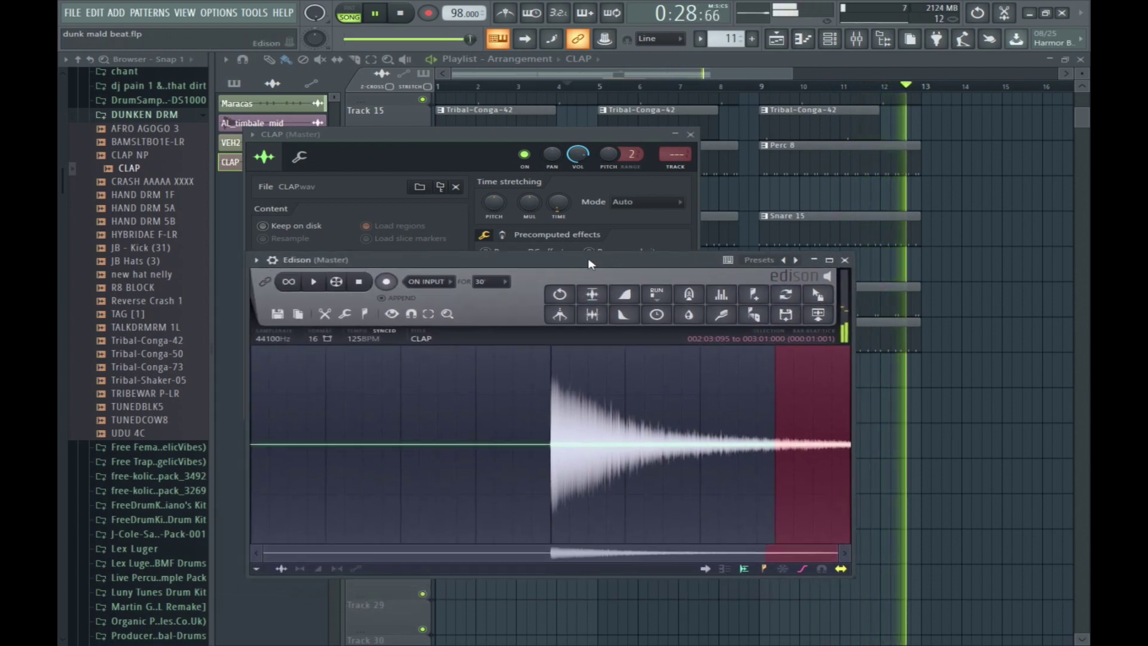
pyautogui.click(345, 316)
pyautogui.click(382, 442)
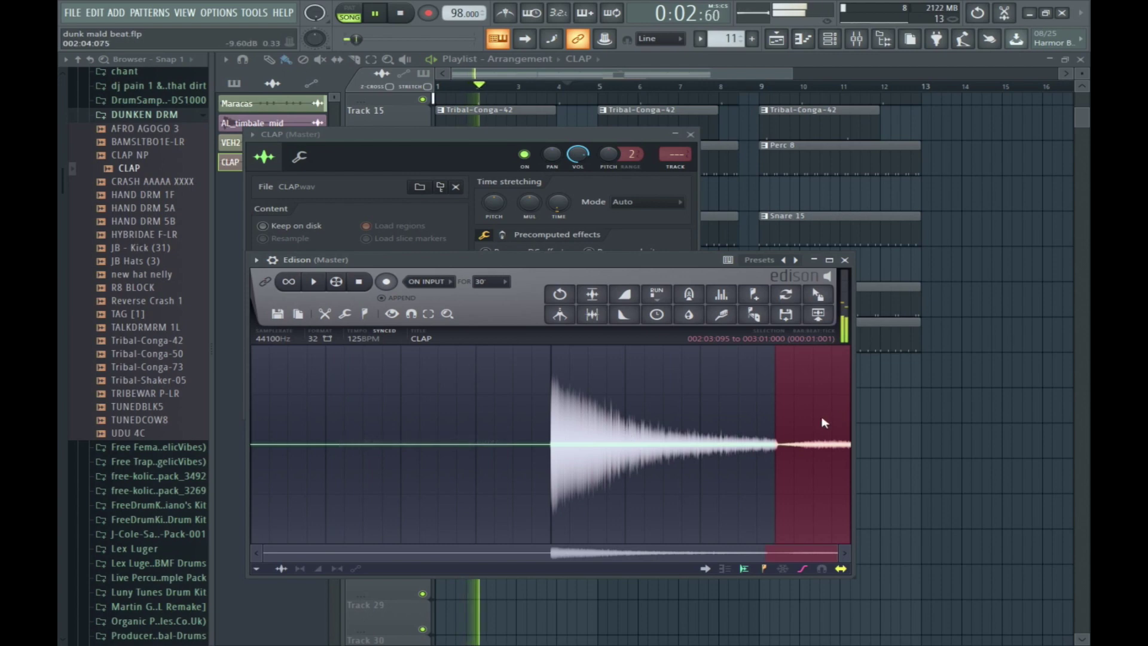
pyautogui.click(345, 315)
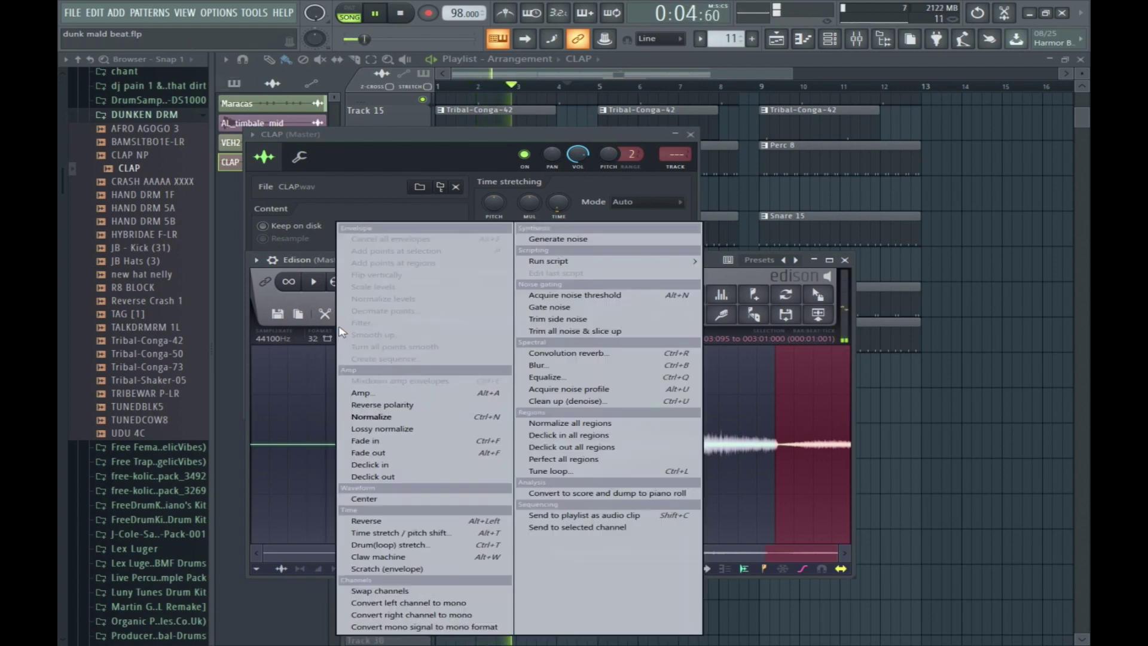
pyautogui.click(324, 314)
pyautogui.click(337, 333)
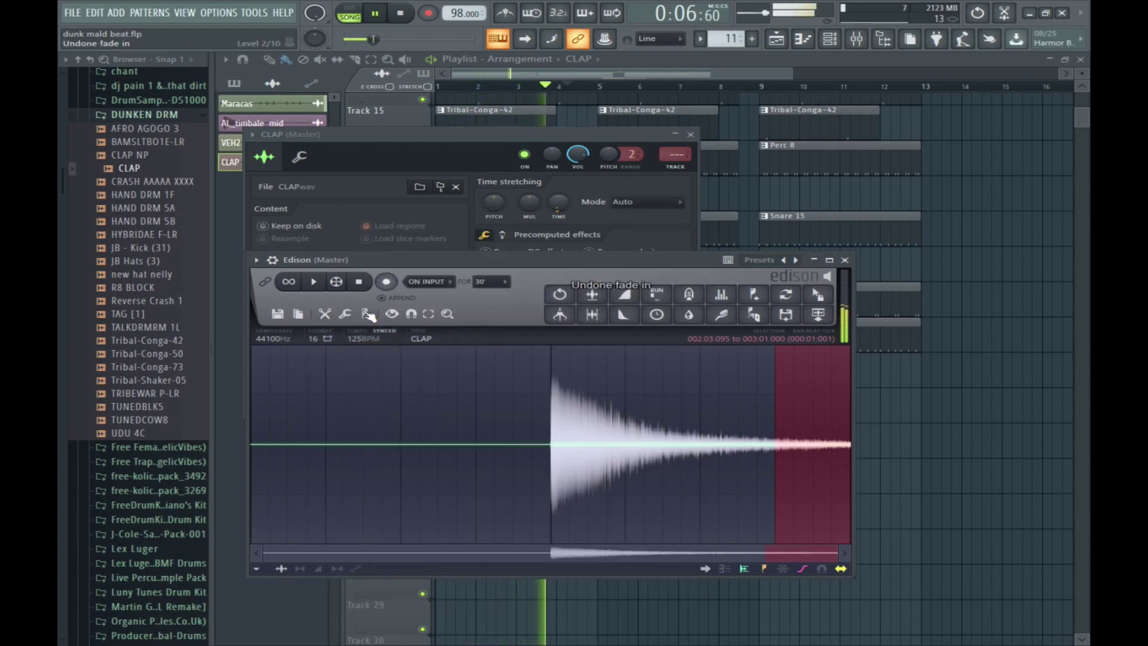
# Fade out the tail of the clap in Edison and send the edited sample back to its audio clip on Track 25.
pyautogui.click(347, 314)
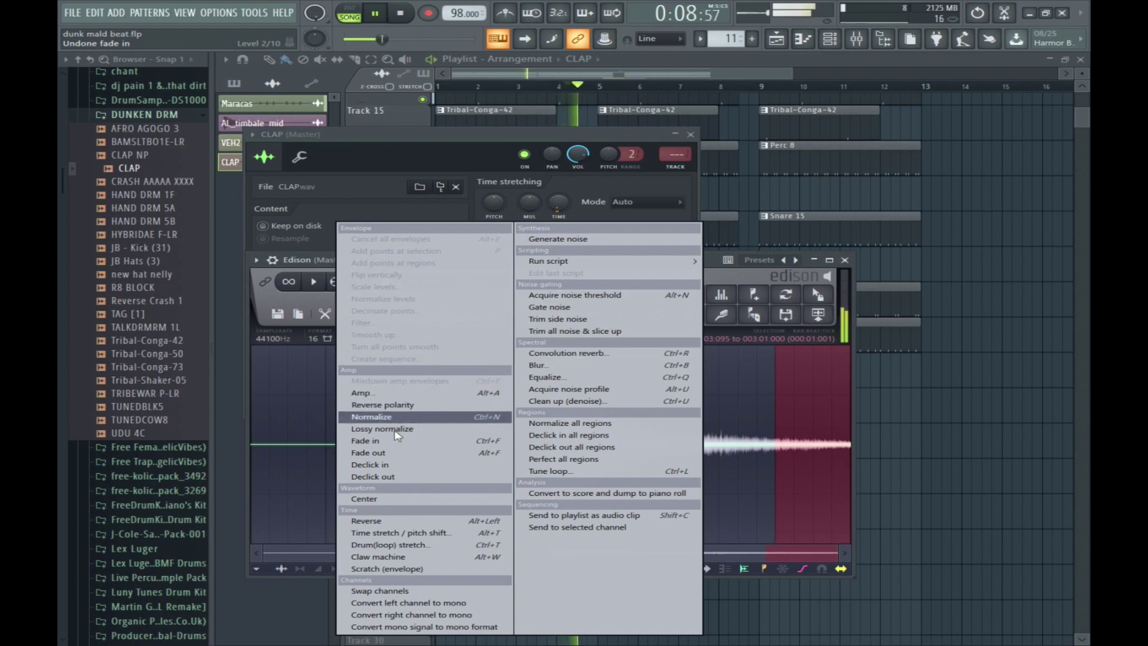
pyautogui.click(392, 454)
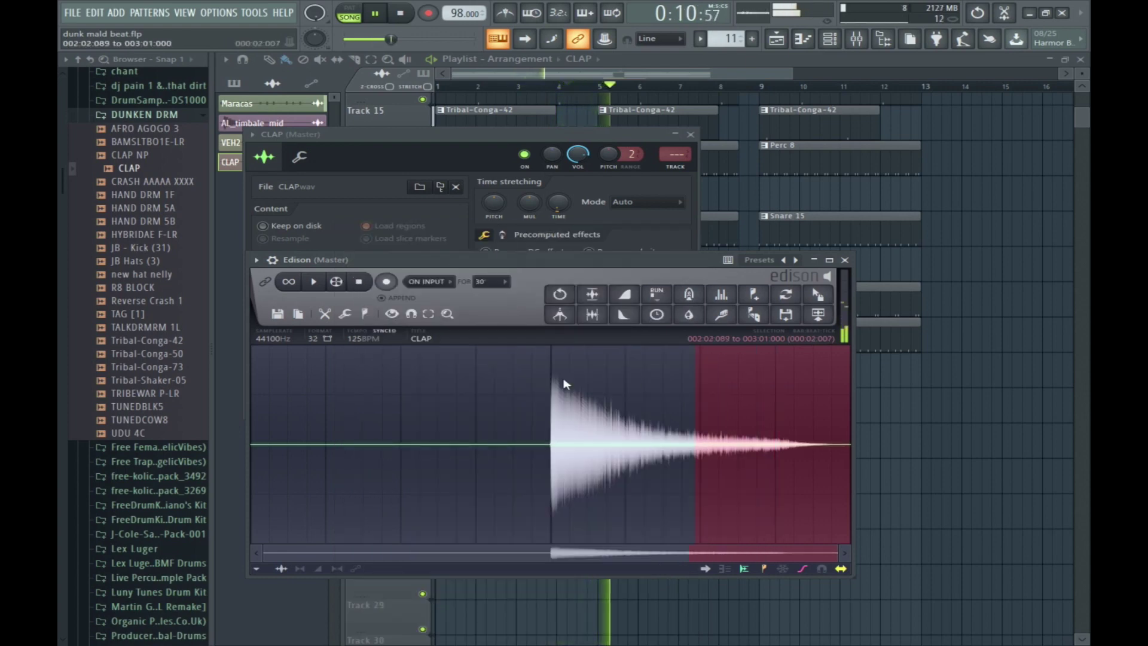
pyautogui.moveTo(370, 267); pyautogui.dragTo(240, 493)
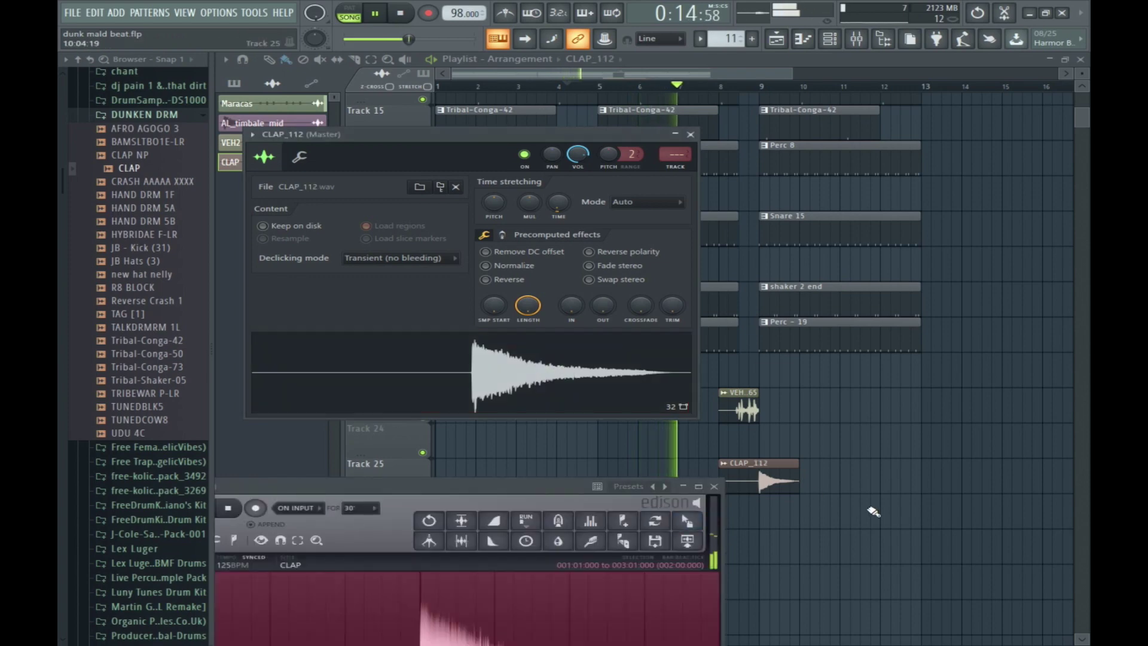
# Lower the channel volume of the edited CLAP_112 sample and copy its clip to bar 16 on Track 25.
pyautogui.doubleClick(770, 477)
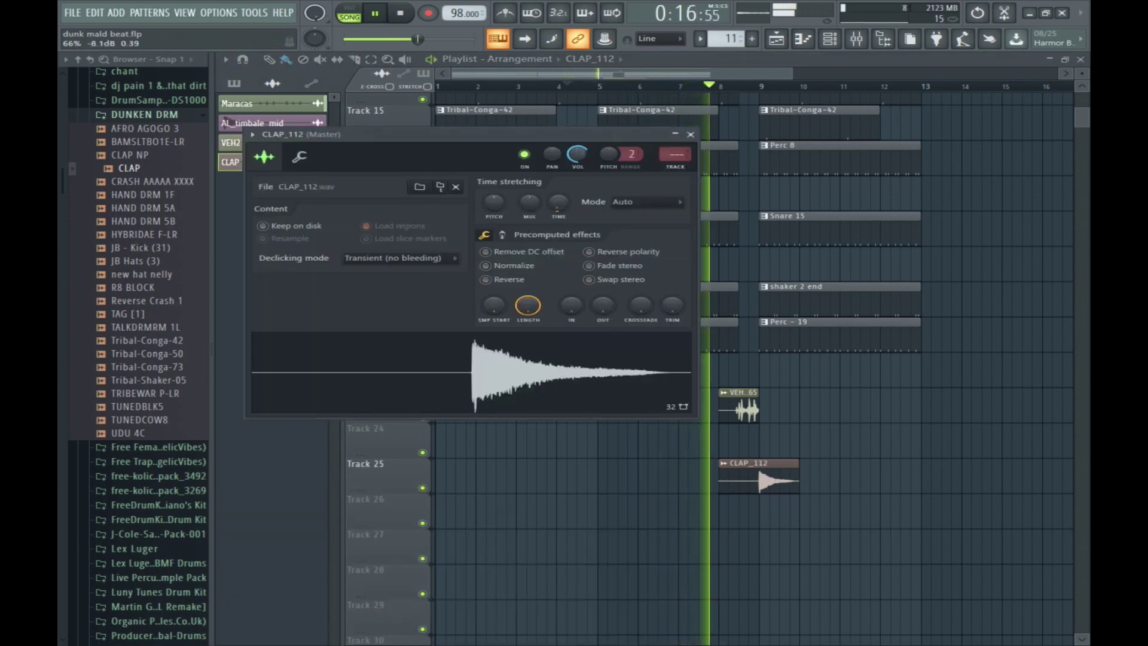
pyautogui.click(797, 481)
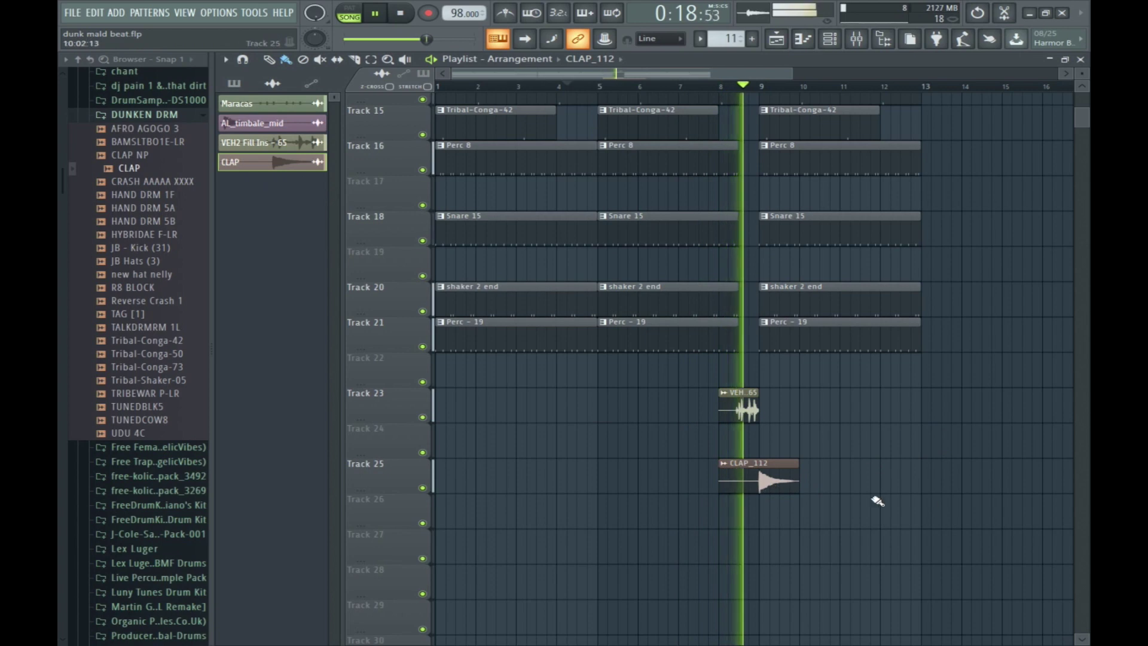
pyautogui.moveTo(1024, 485); pyautogui.dragTo(957, 484)
pyautogui.doubleClick(956, 484)
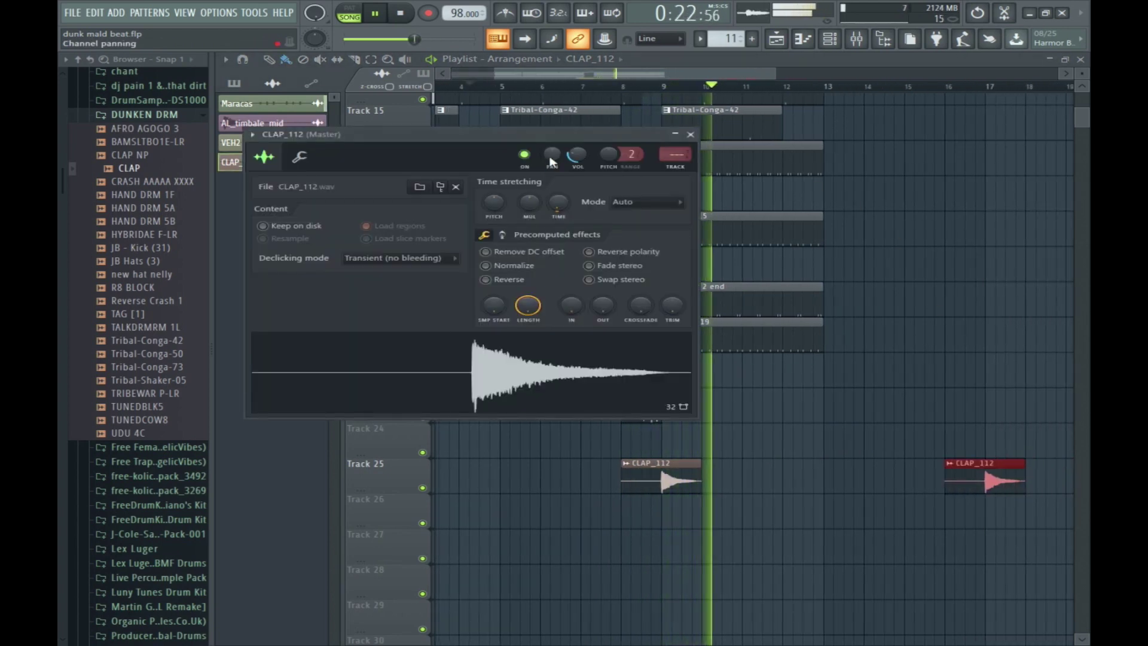
pyautogui.moveTo(570, 157); pyautogui.dragTo(569, 163)
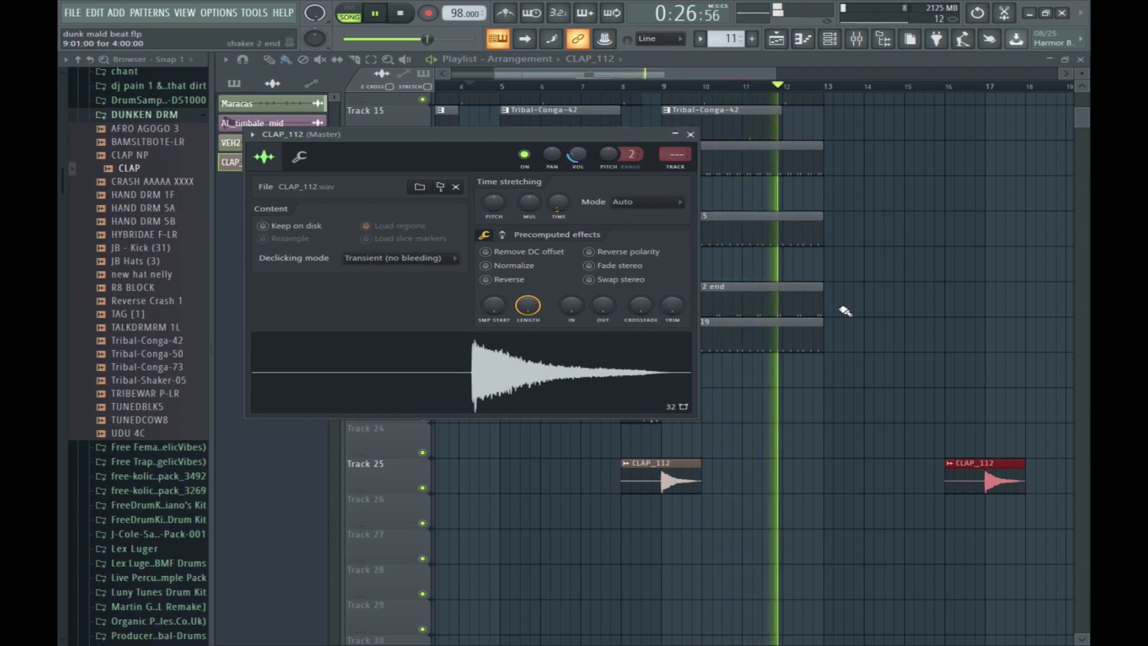
# Select the clips from bar 9 to bar 13 on Tracks 1 to 21 and duplicate them to bar 13.
pyautogui.keyDown('ctrl'); pyautogui.click(931, 327); pyautogui.keyUp('ctrl')
pyautogui.scroll(5, 933, 335)
pyautogui.moveTo(912, 579); pyautogui.dragTo(701, 5)
pyautogui.scroll(4, 857, 239)
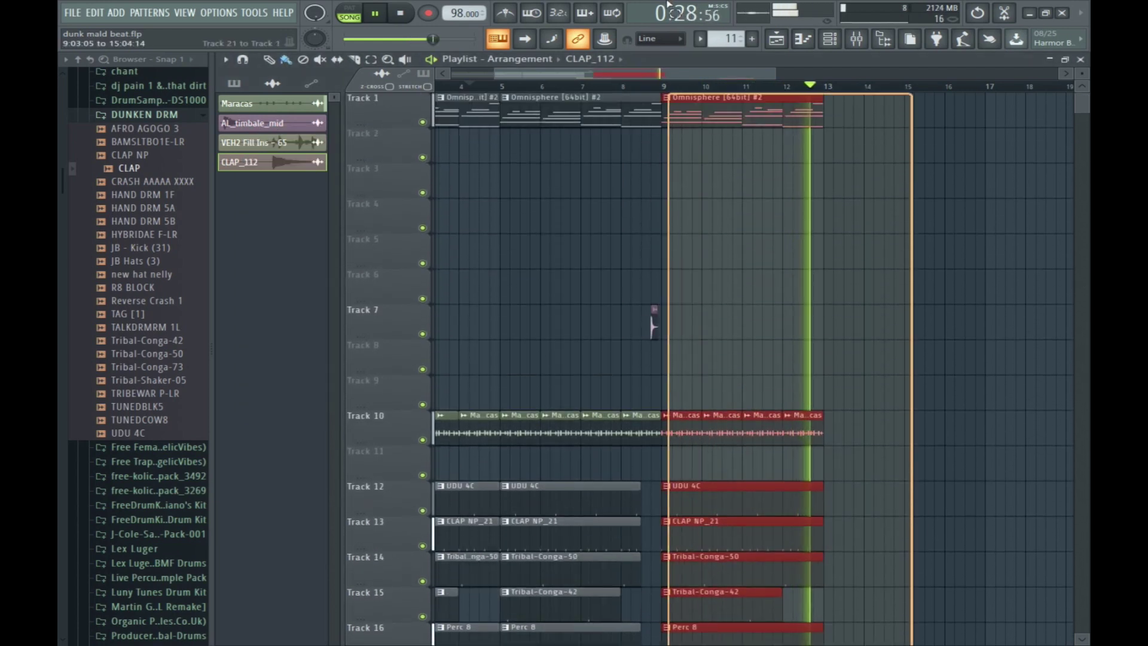
pyautogui.hotkey('ctrl', 'b')
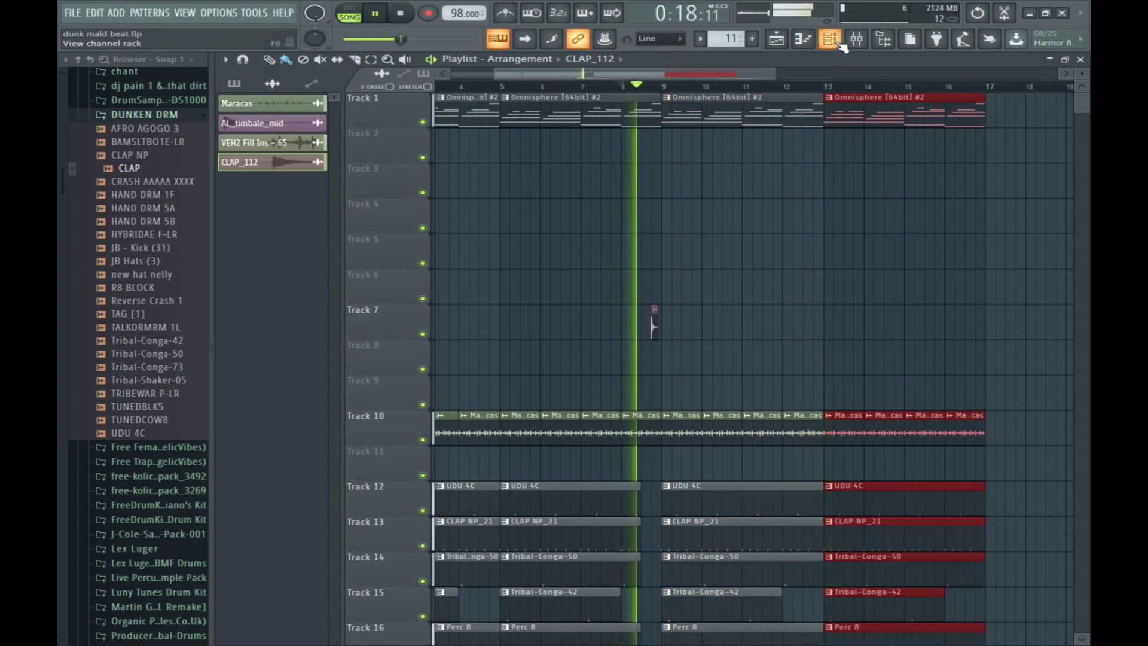
# Place the Nexus #2 pattern on Track 6 at bar 9 and duplicate it to bar 13.
pyautogui.click(831, 39)
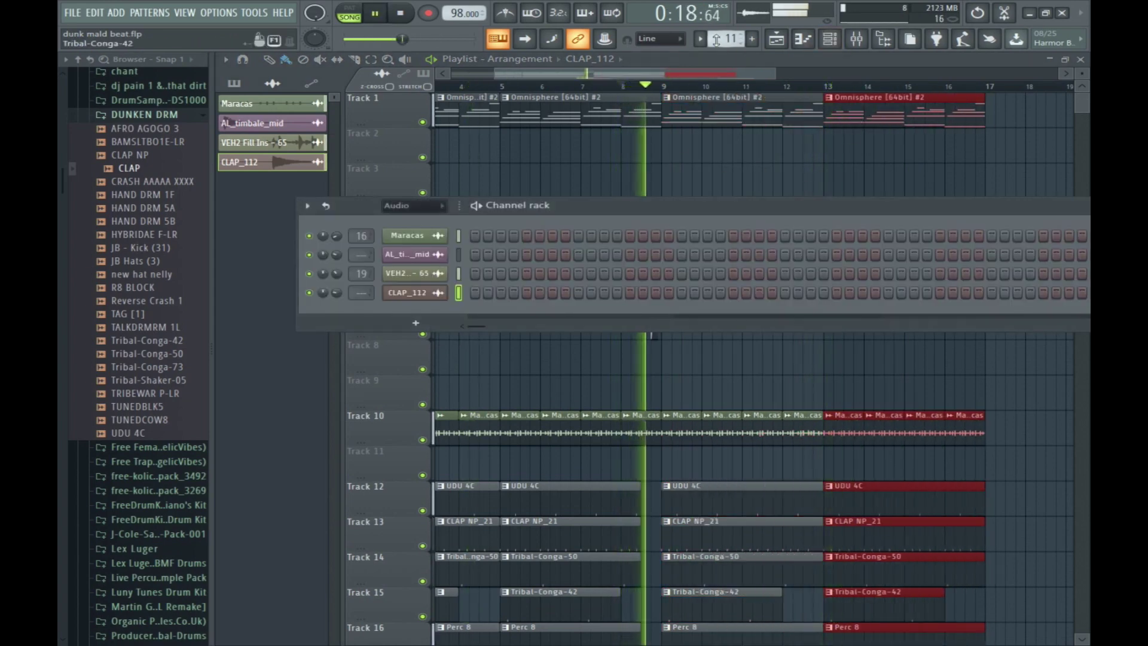
pyautogui.press('KP_Subtract')
pyautogui.press('KP_Add')
pyautogui.press('KP_Add')
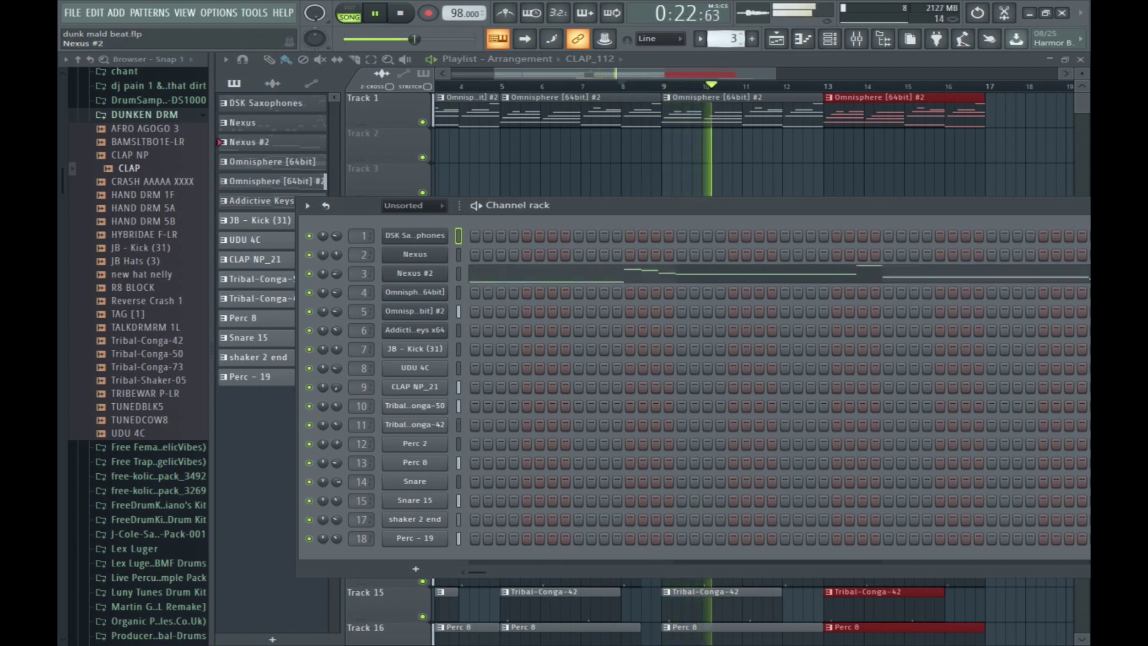
pyautogui.press('Up')
pyautogui.press('Up')
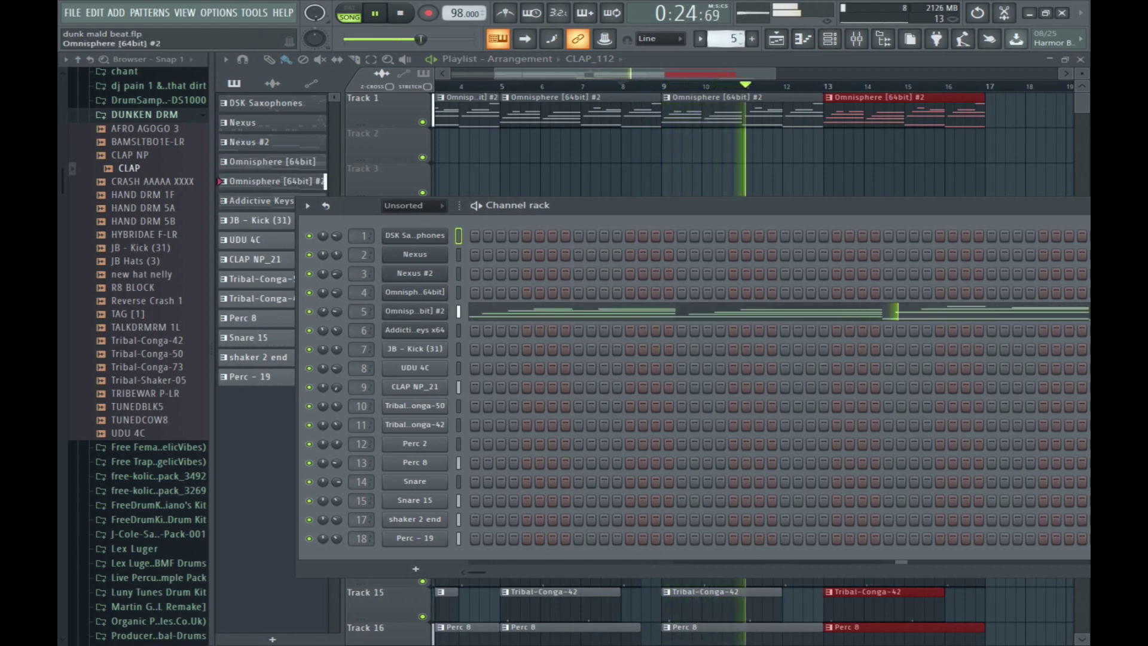
pyautogui.press('Up')
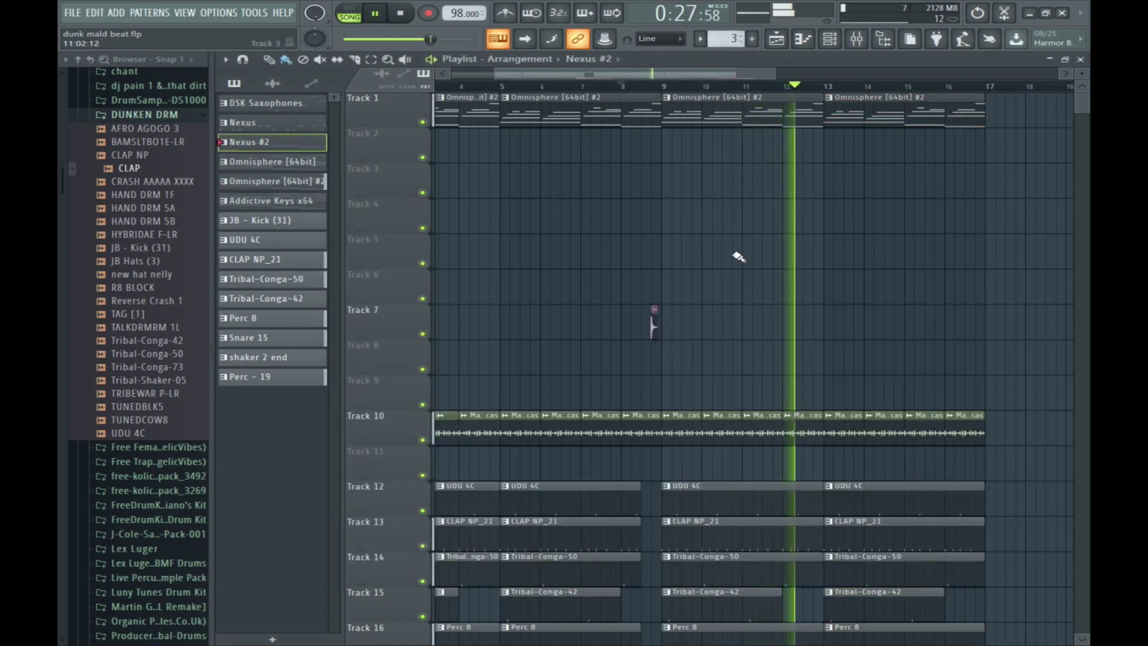
pyautogui.press('F6')
pyautogui.click(665, 287)
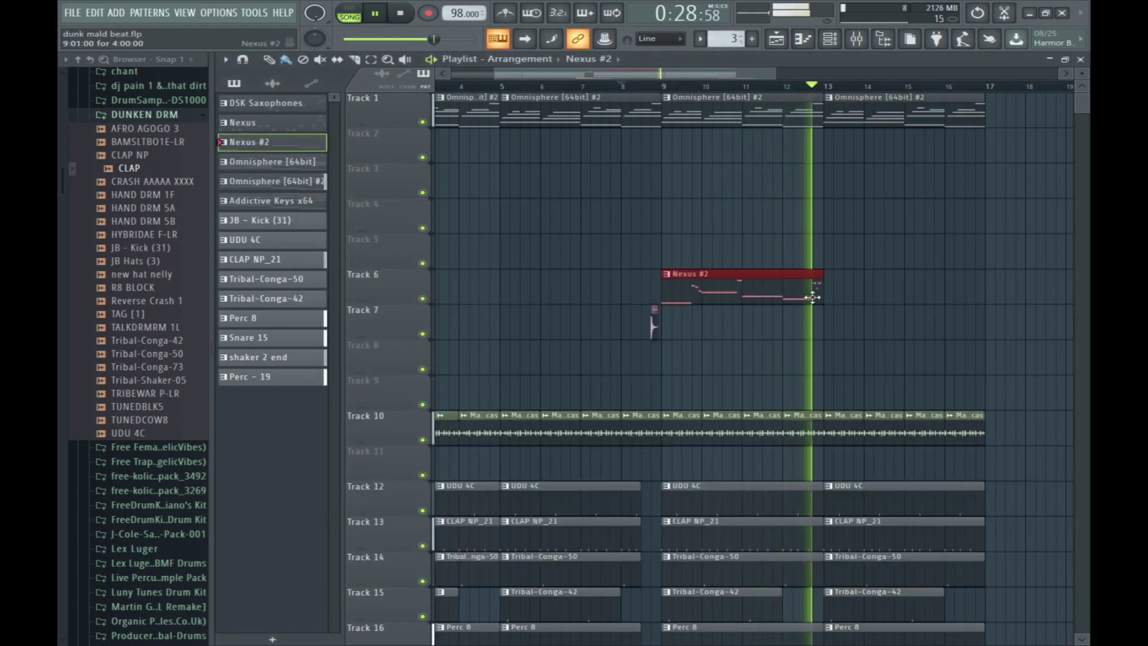
pyautogui.hotkey('ctrl', 'b')
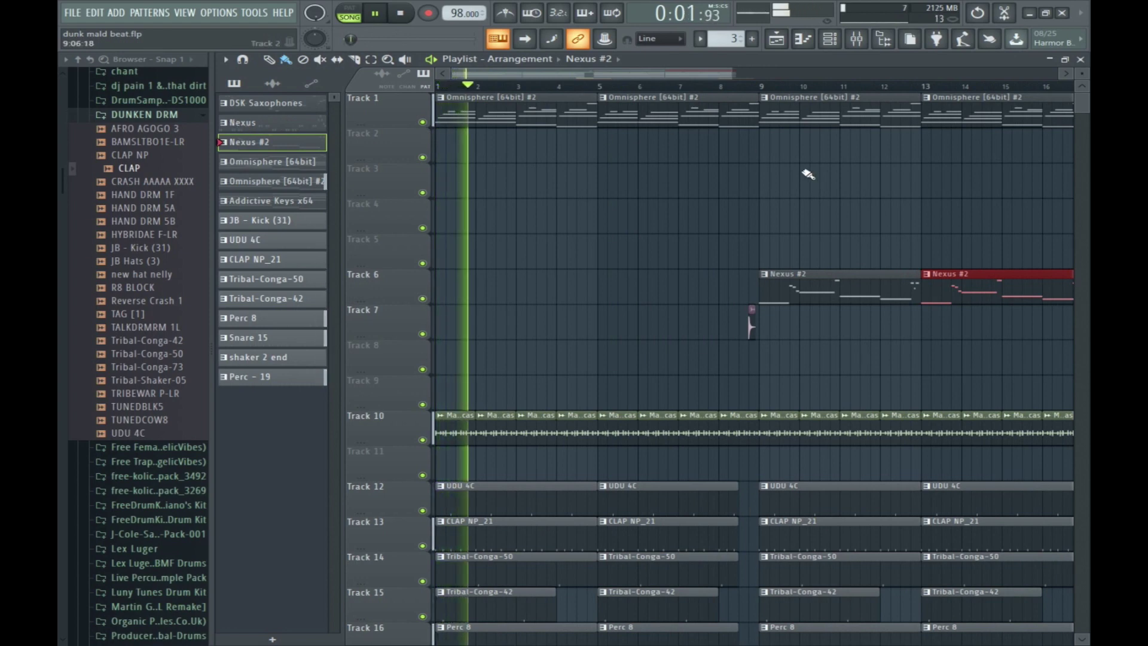
# Add a one-bar CLAP_112 clip at bar 1 of Track 25, trimmed to start directly on the clap hit.
pyautogui.scroll(-3, 669, 218)
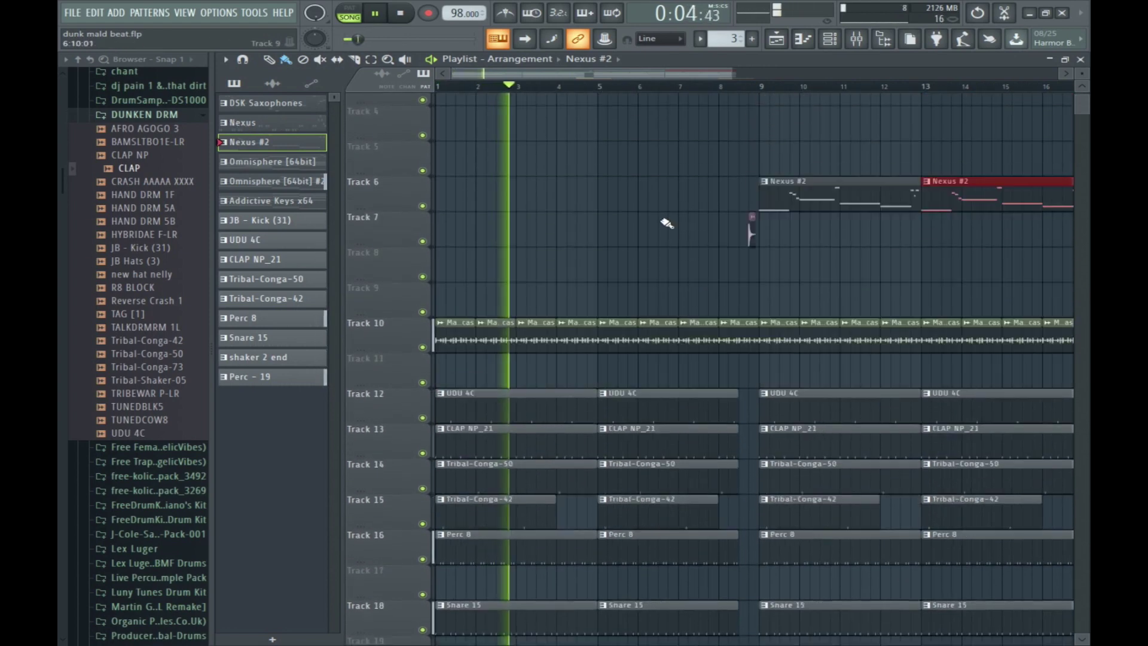
pyautogui.scroll(-11, 654, 217)
pyautogui.click(768, 453)
pyautogui.doubleClick(768, 453)
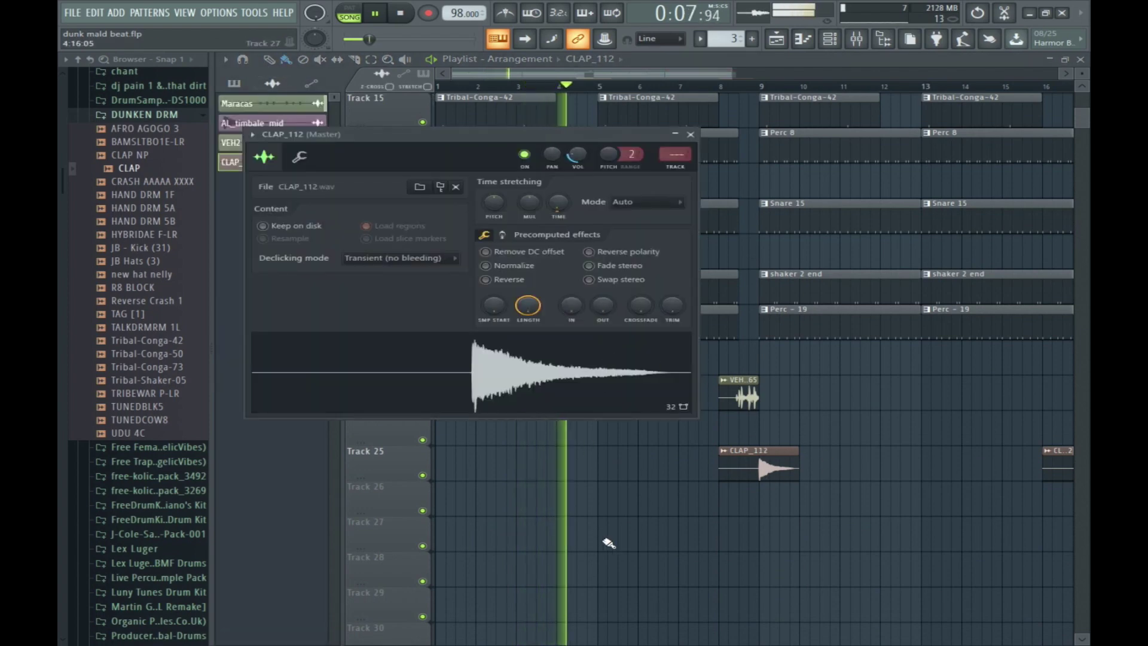
pyautogui.moveTo(728, 544); pyautogui.dragTo(774, 533)
pyautogui.moveTo(427, 483); pyautogui.dragTo(436, 461)
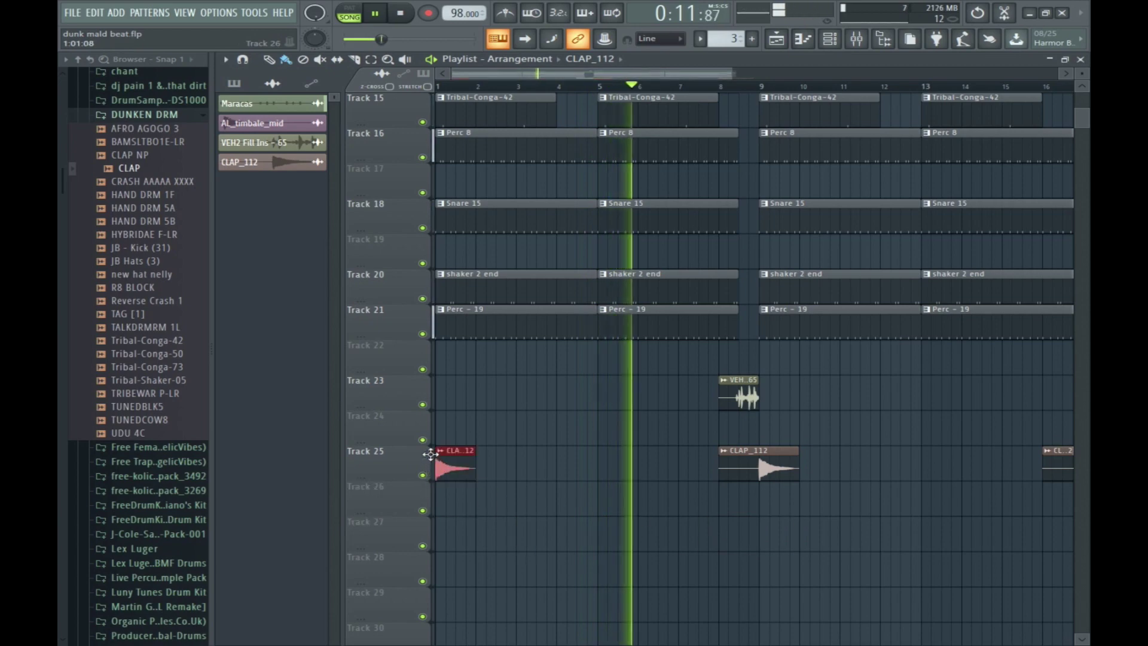
pyautogui.doubleClick(465, 463)
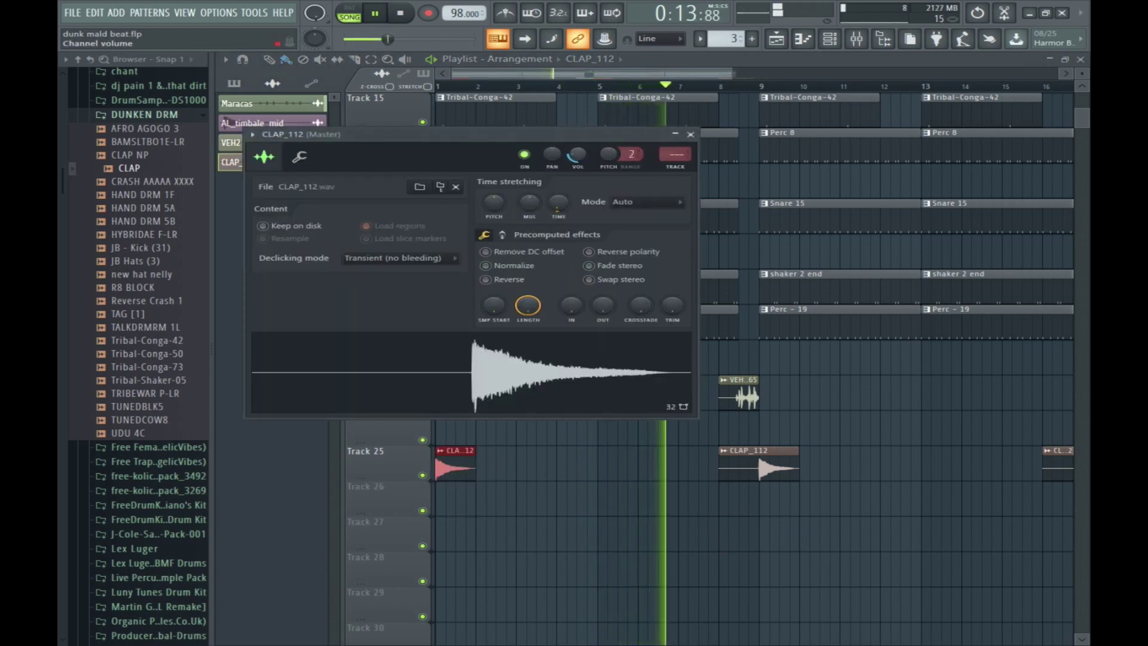
pyautogui.press('Escape')
# Add a Nexus #2 clip on Track 6 at bar 5 and trim its start to keep only the last notes before bar 9.
pyautogui.scroll(12, 810, 451)
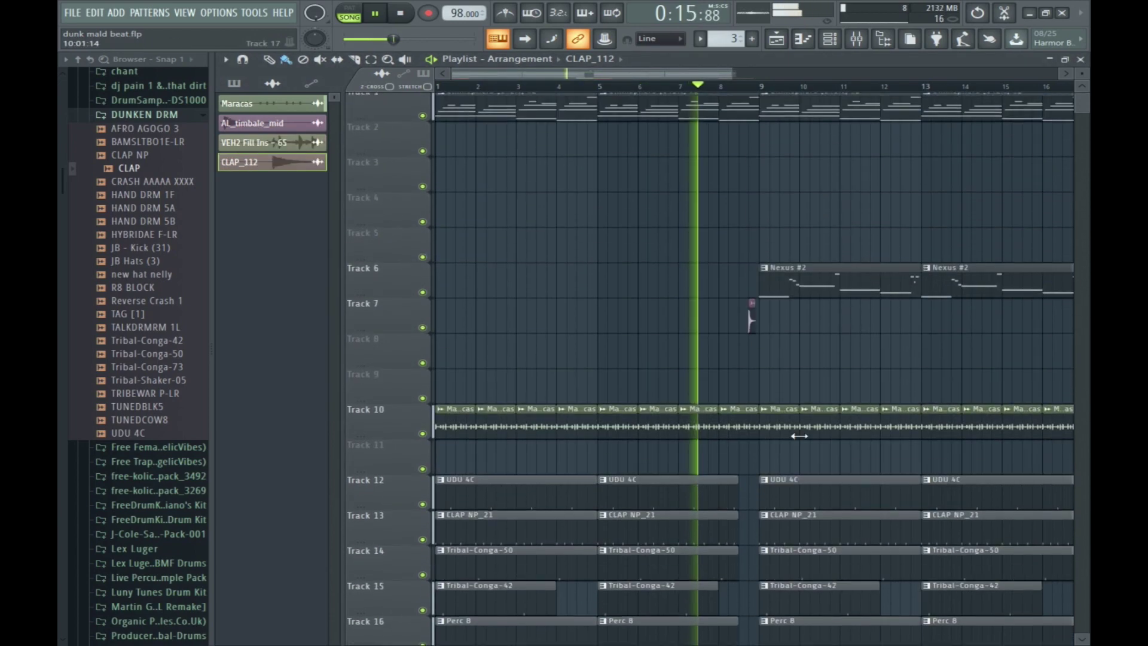
pyautogui.click(836, 288)
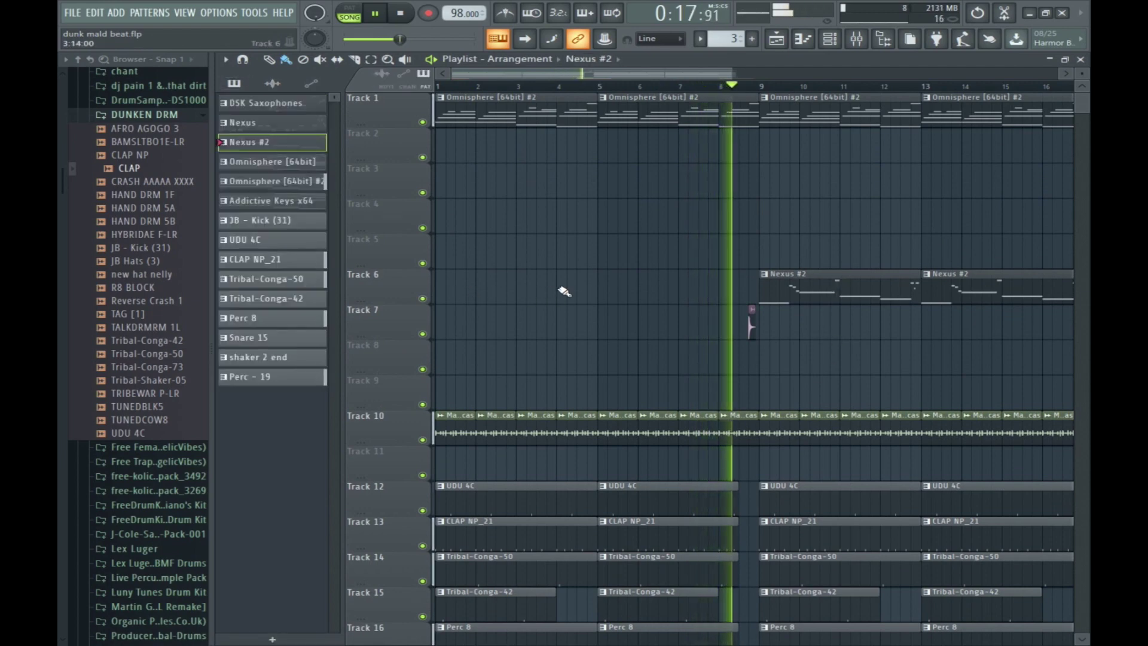
pyautogui.click(605, 288)
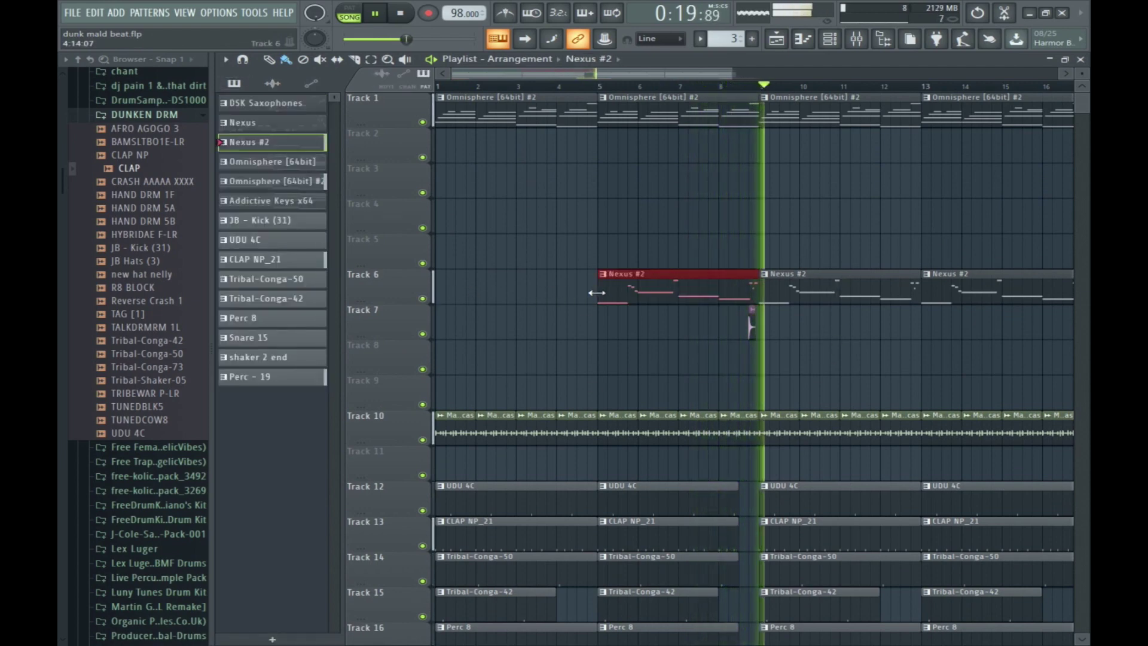
pyautogui.moveTo(599, 292); pyautogui.dragTo(756, 311)
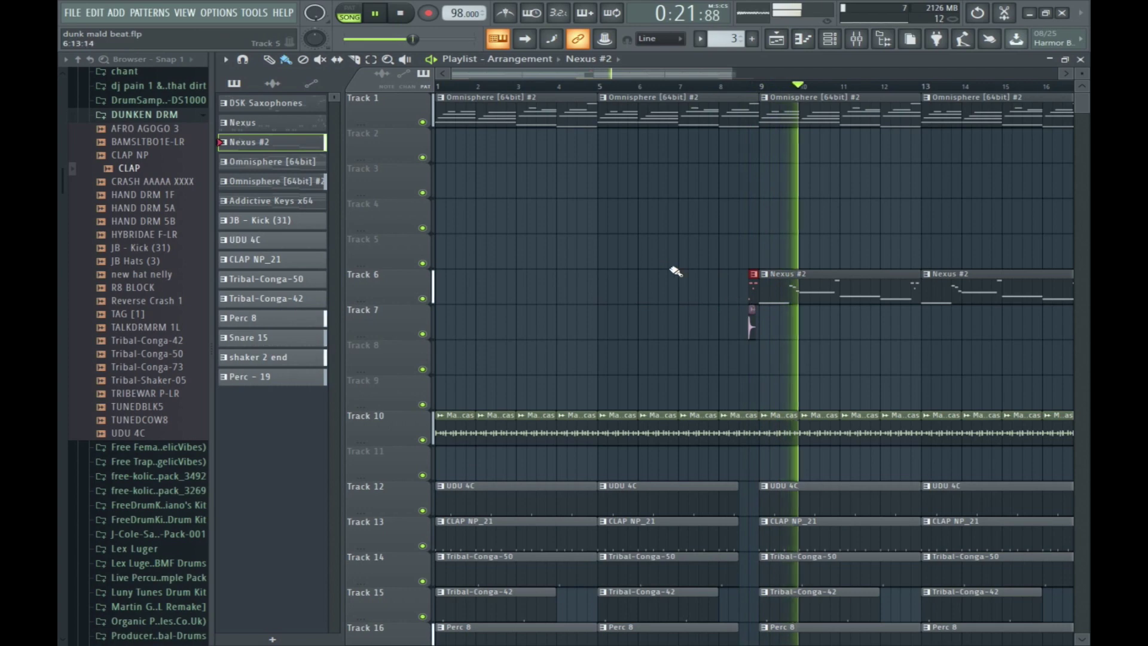
pyautogui.scroll(-1, 676, 271)
pyautogui.scroll(-5, 673, 275)
pyautogui.scroll(6, 671, 271)
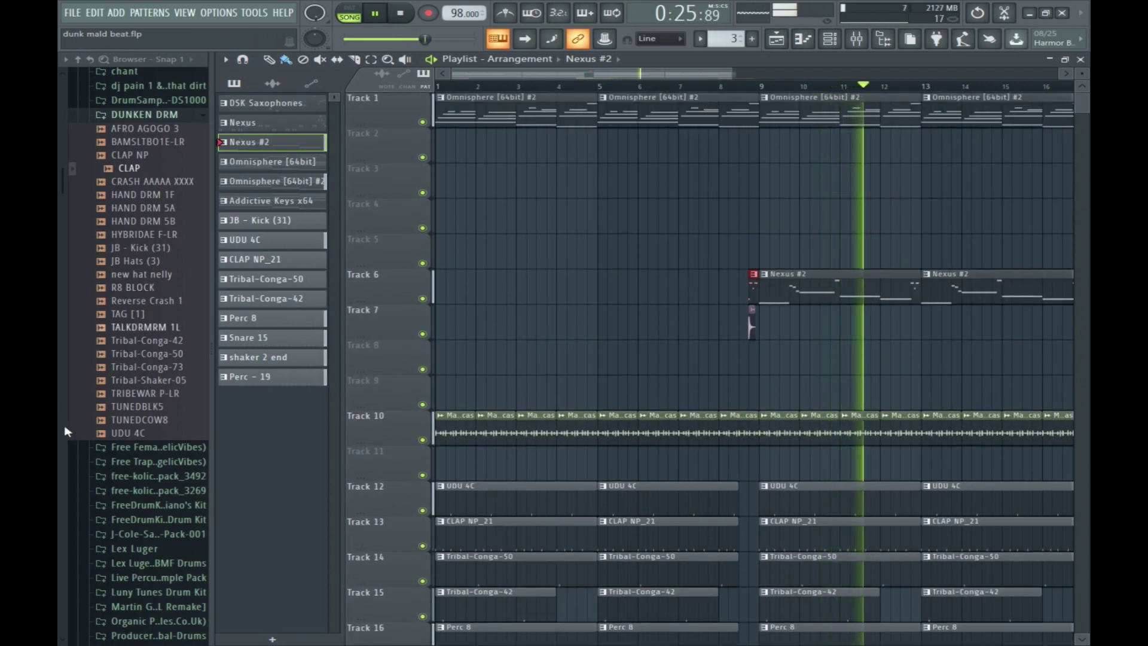
# Look through the SOUNDS sample folders and collapse the CHRONIC ALCOVIBE Trap DRUM KITS folder.
pyautogui.scroll(-10, 141, 359)
pyautogui.click(142, 218)
pyautogui.click(137, 217)
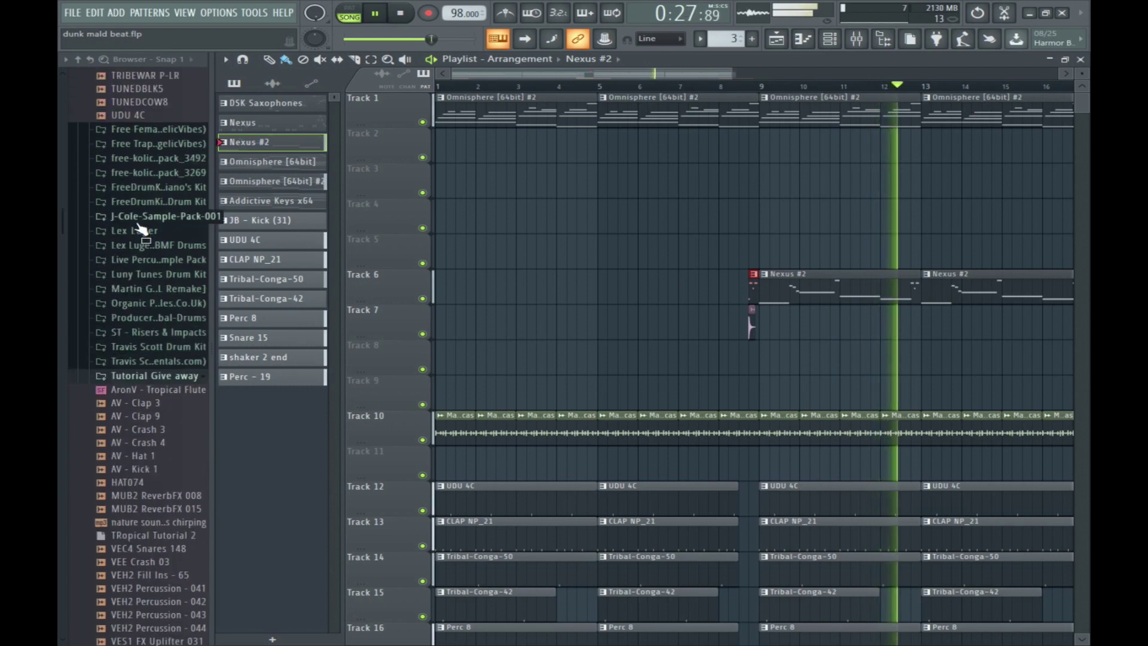
pyautogui.scroll(10, 142, 251)
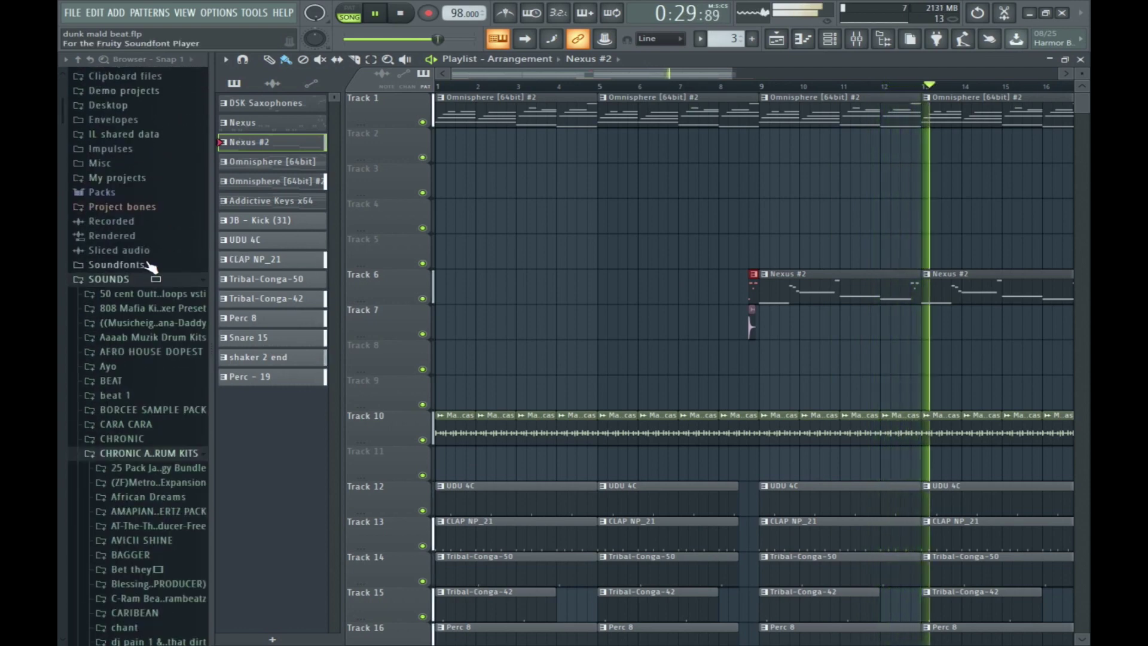
pyautogui.click(134, 452)
pyautogui.scroll(-4, 186, 208)
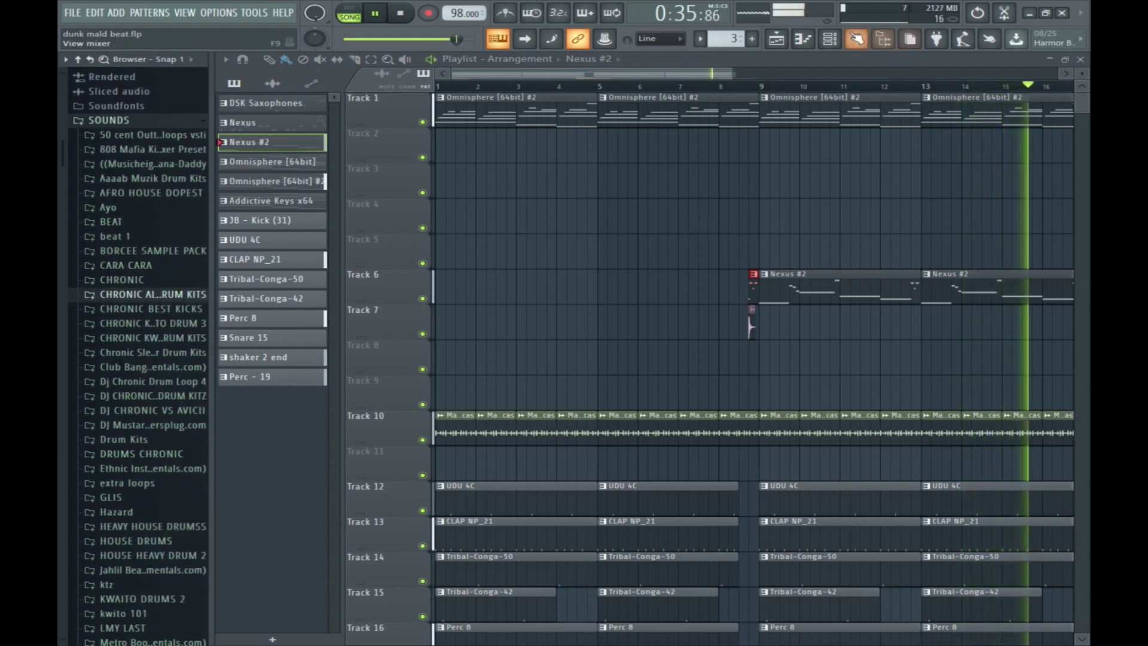
# Place four-bar JB - Kick (31) pattern clips on Track 3 at bars 9 and 13.
pyautogui.press('F6')
pyautogui.moveTo(726, 36); pyautogui.dragTo(726, 15)
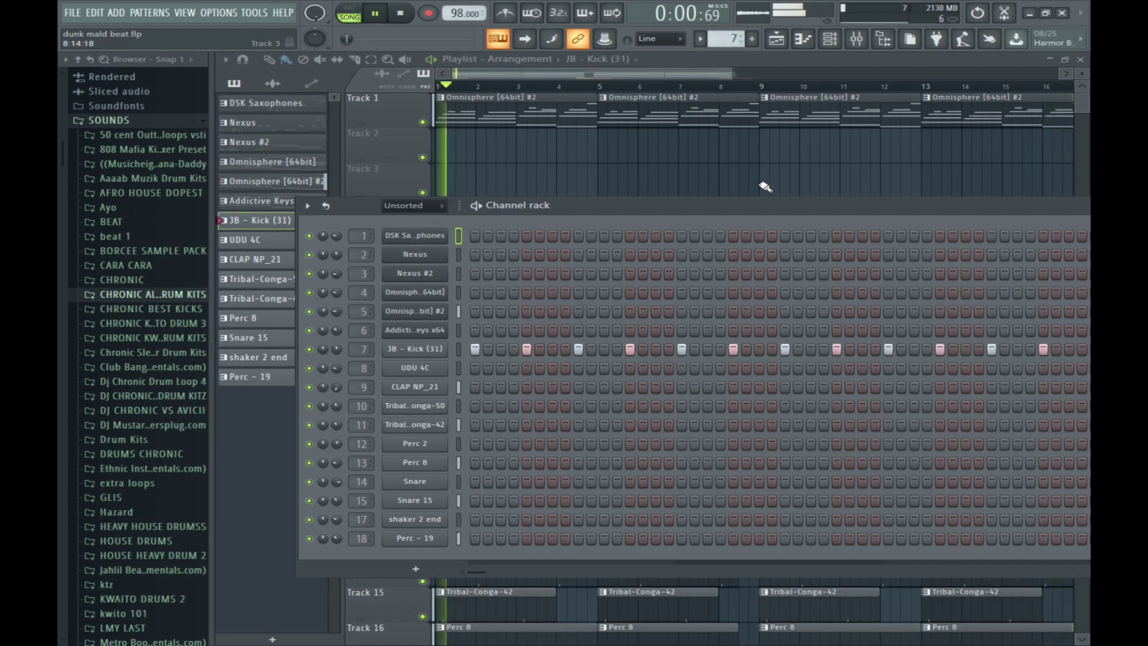
pyautogui.click(765, 187)
pyautogui.click(965, 176)
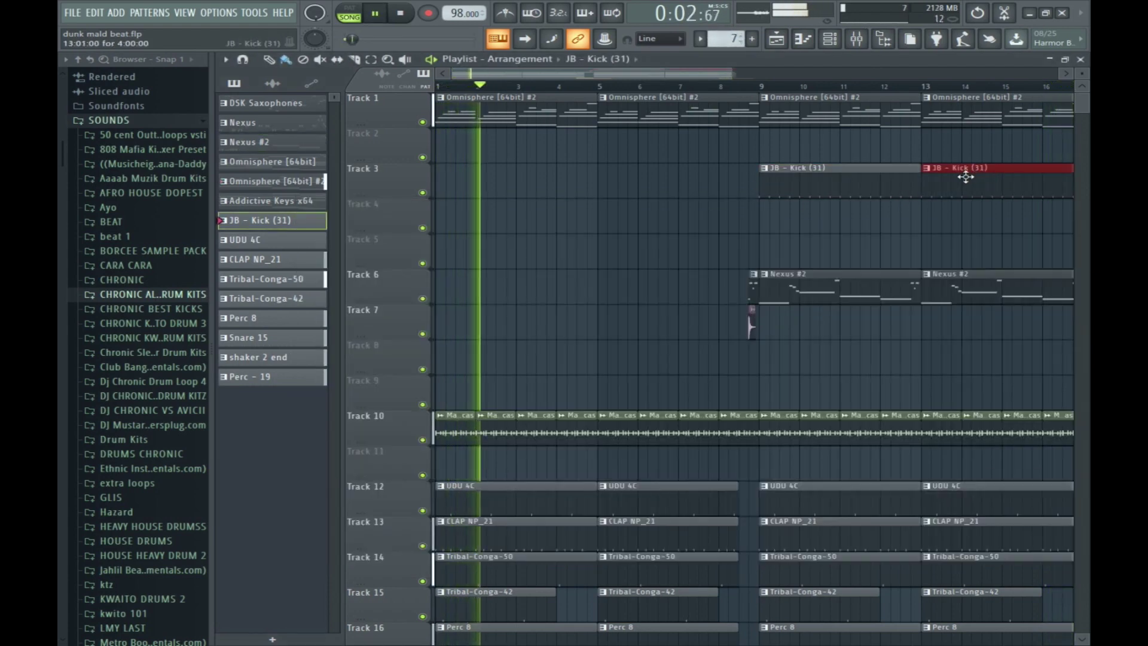
# Trim a JB - Kick (31) clip on Track 3 at bar 5 to its first hit and repeat it at bars 6, 7 and 8.
pyautogui.click(608, 182)
pyautogui.moveTo(754, 187); pyautogui.dragTo(600, 180)
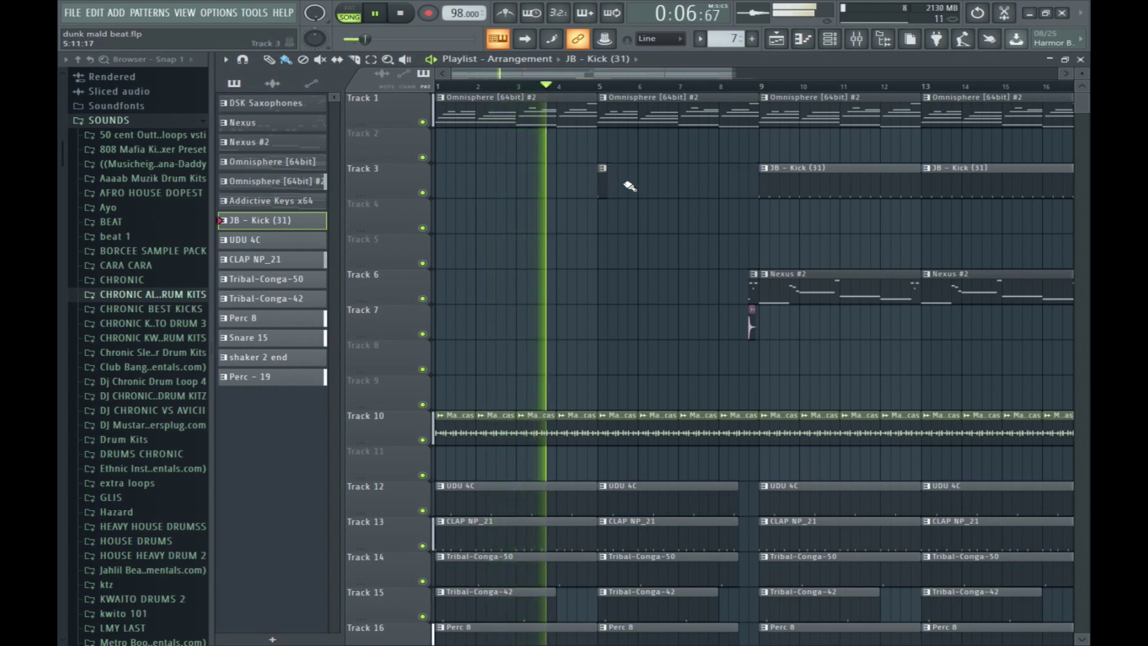
pyautogui.moveTo(720, 242); pyautogui.dragTo(687, 258)
pyautogui.rightClick(687, 258)
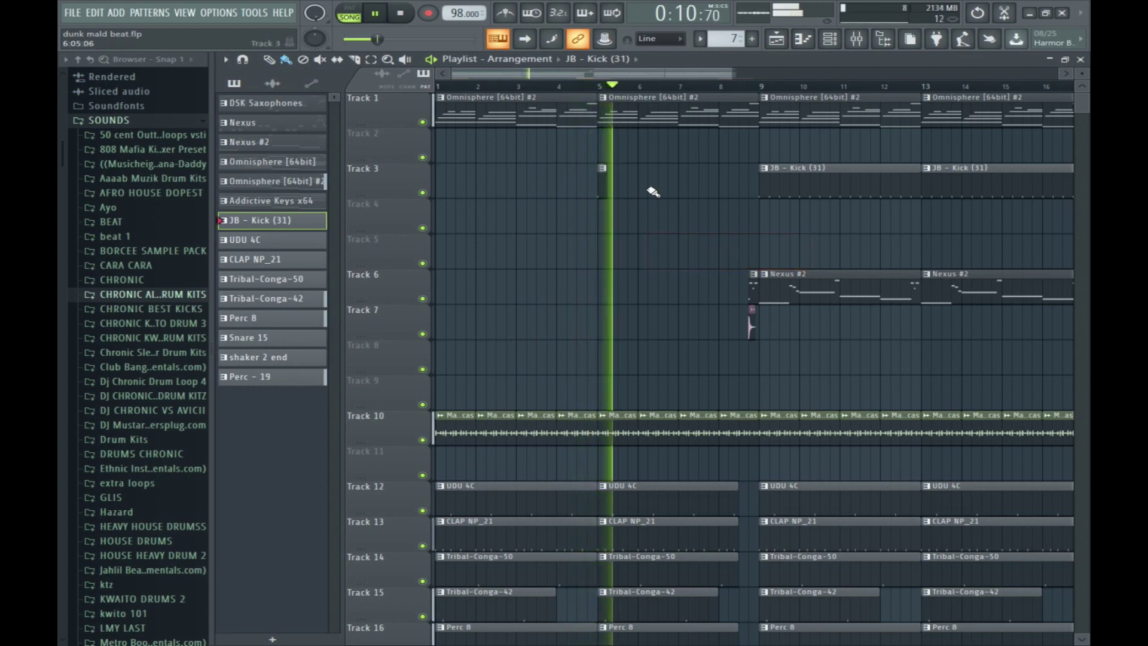
pyautogui.click(682, 185)
pyautogui.click(643, 185)
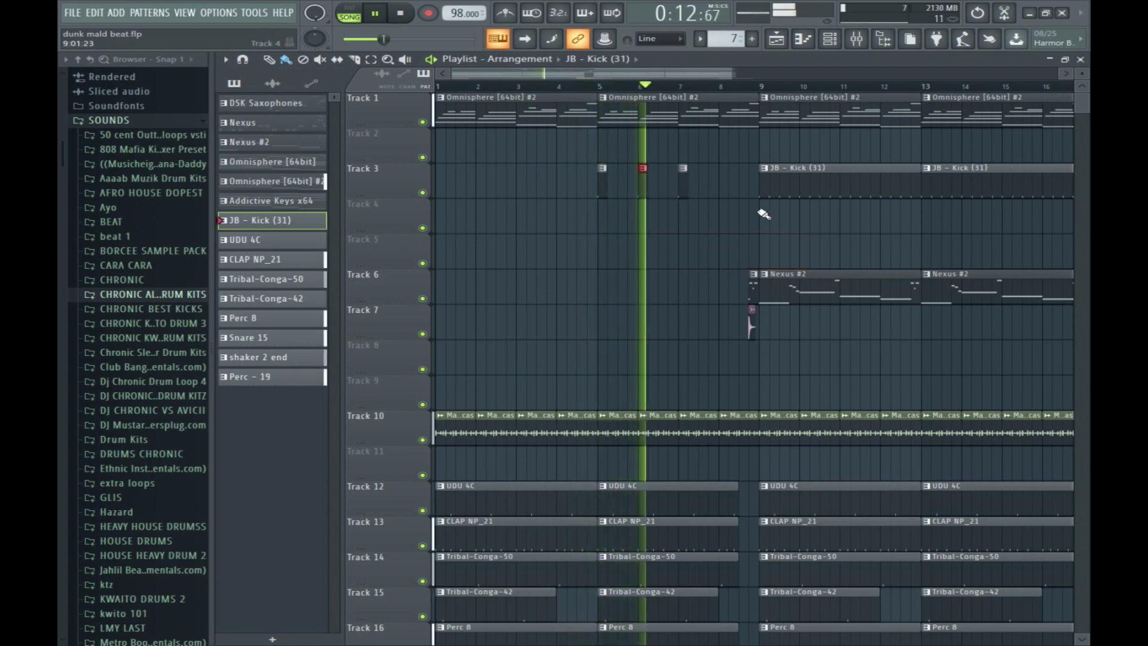
# Search the SOUNDS folders for a percussion sample and audition Nubell4 and Low Congas.
pyautogui.scroll(-3, 681, 267)
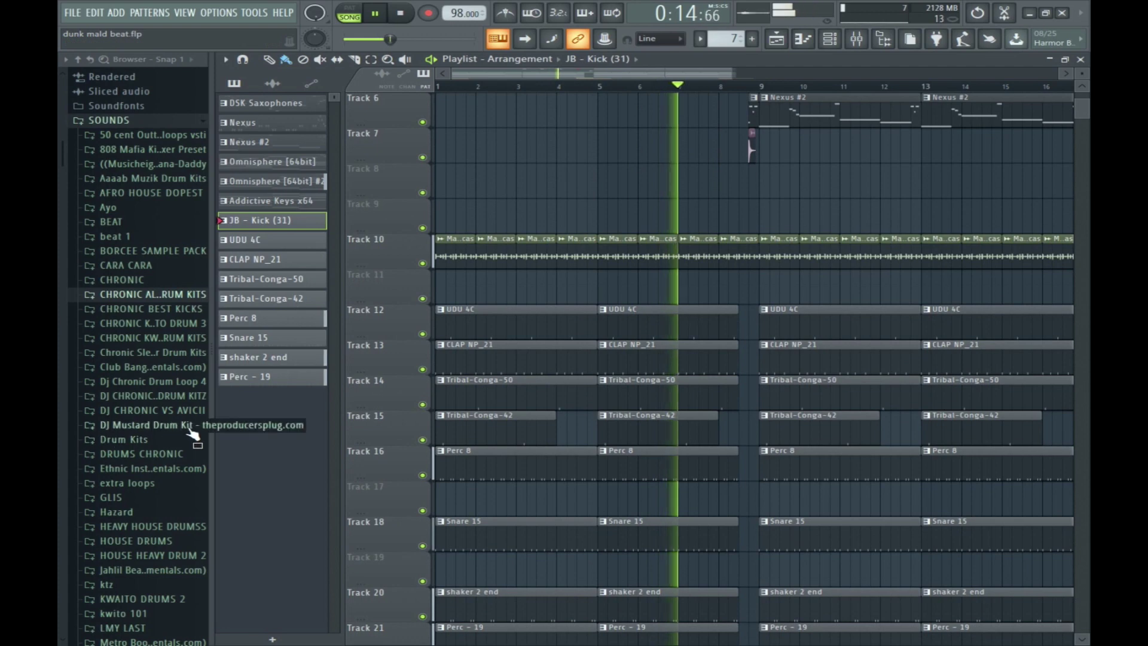
pyautogui.scroll(7, 172, 408)
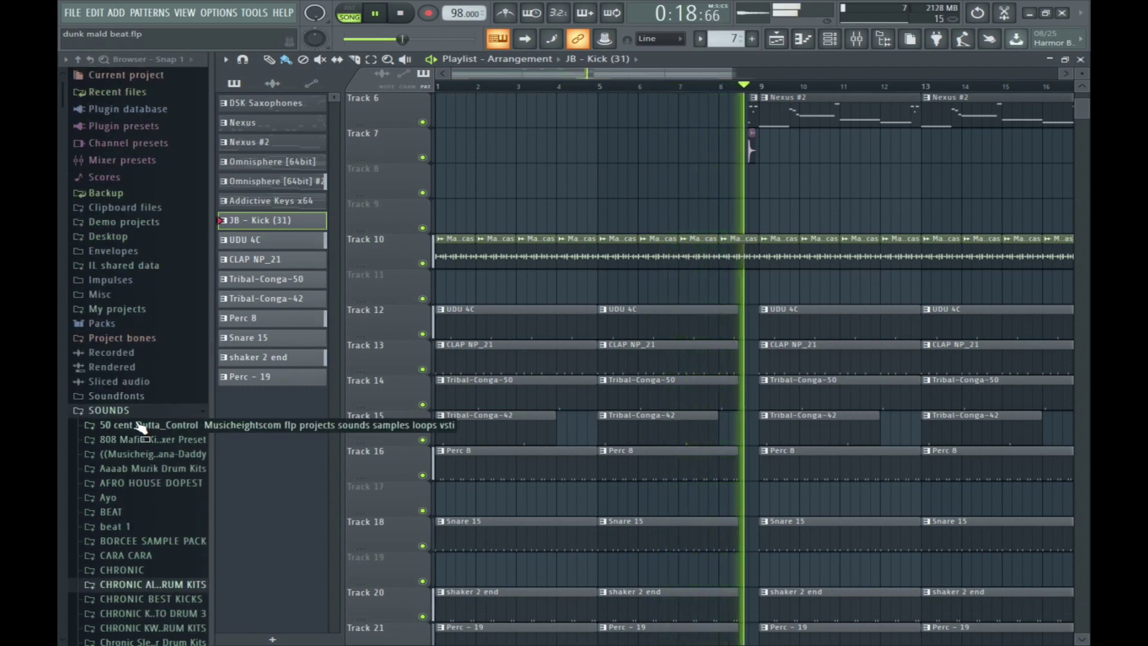
pyautogui.hotkey('ctrl', 'a')
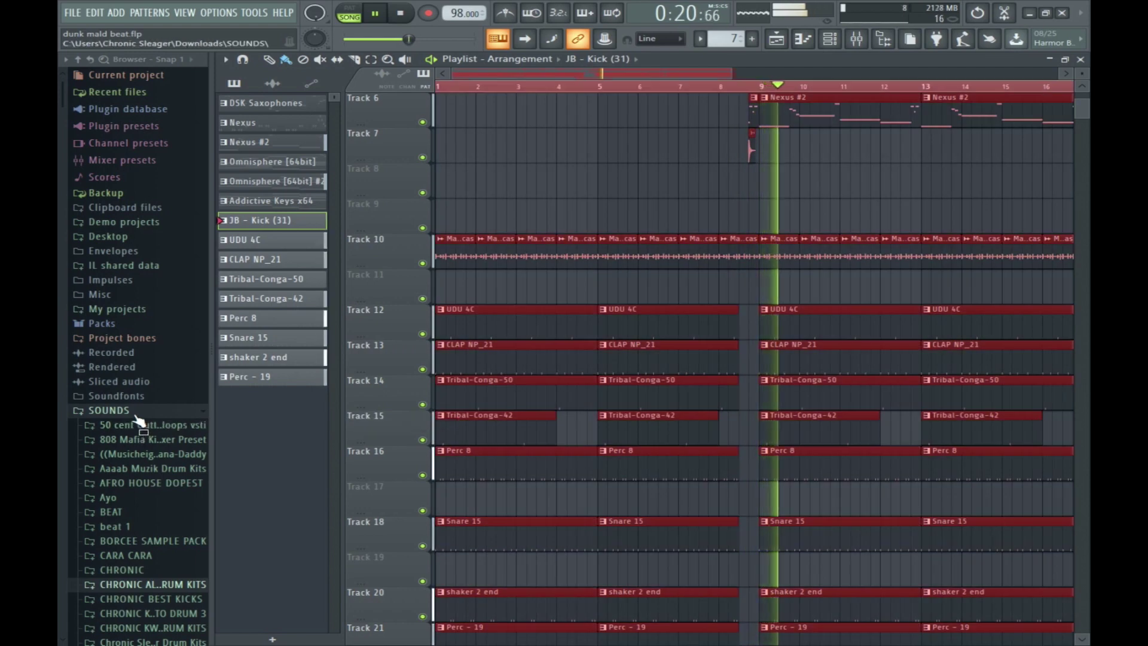
pyautogui.scroll(-15, 203, 572)
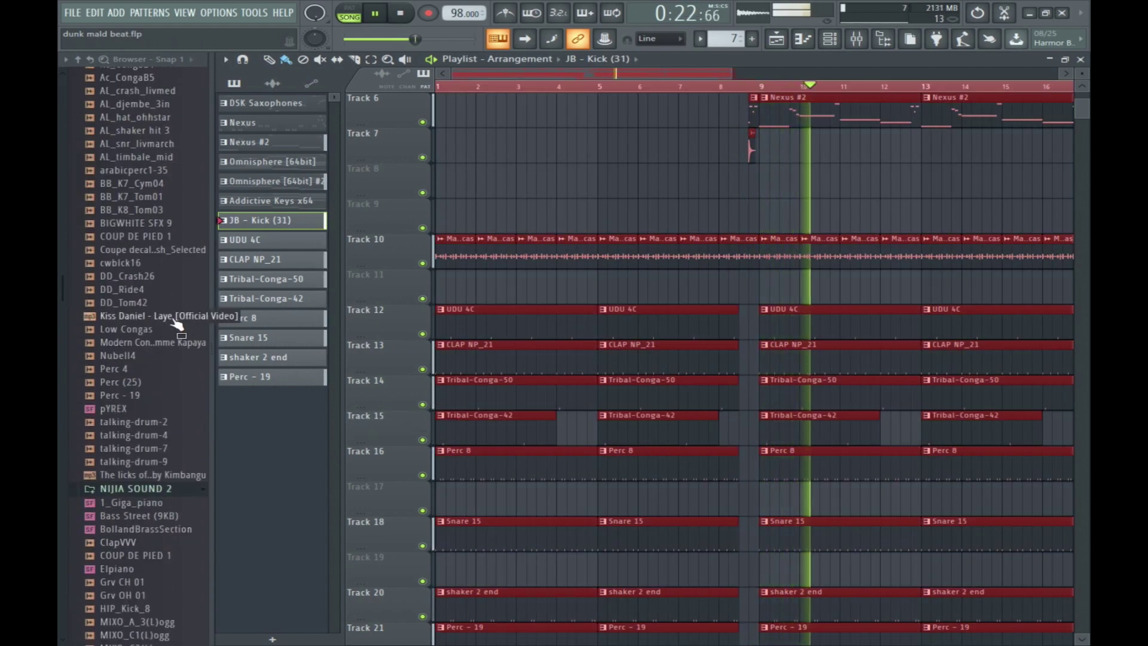
pyautogui.click(130, 358)
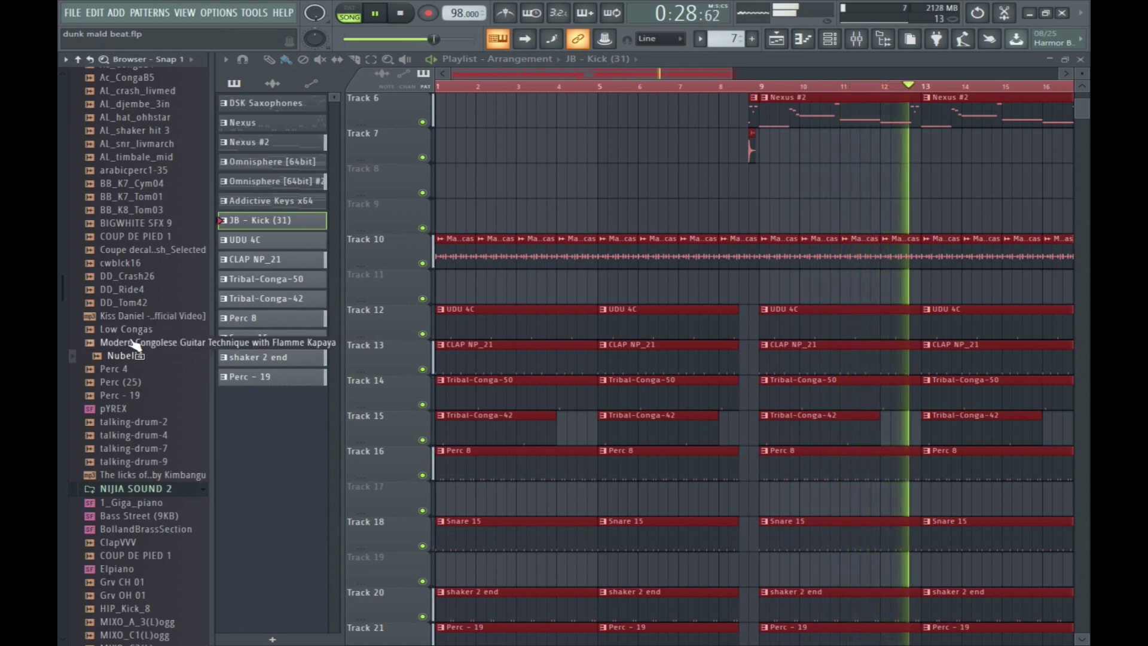
pyautogui.click(129, 316)
pyautogui.click(128, 330)
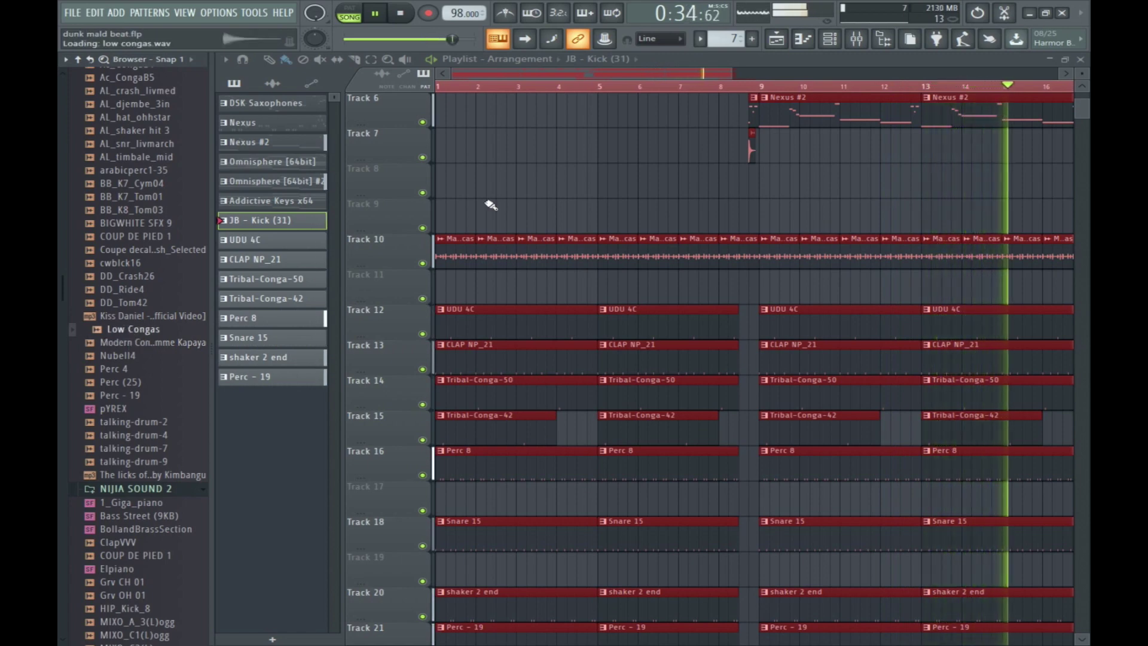
# Create the empty Pattern 16, add the Low Congas sample as a new channel and place a hit on step 15.
pyautogui.click(829, 39)
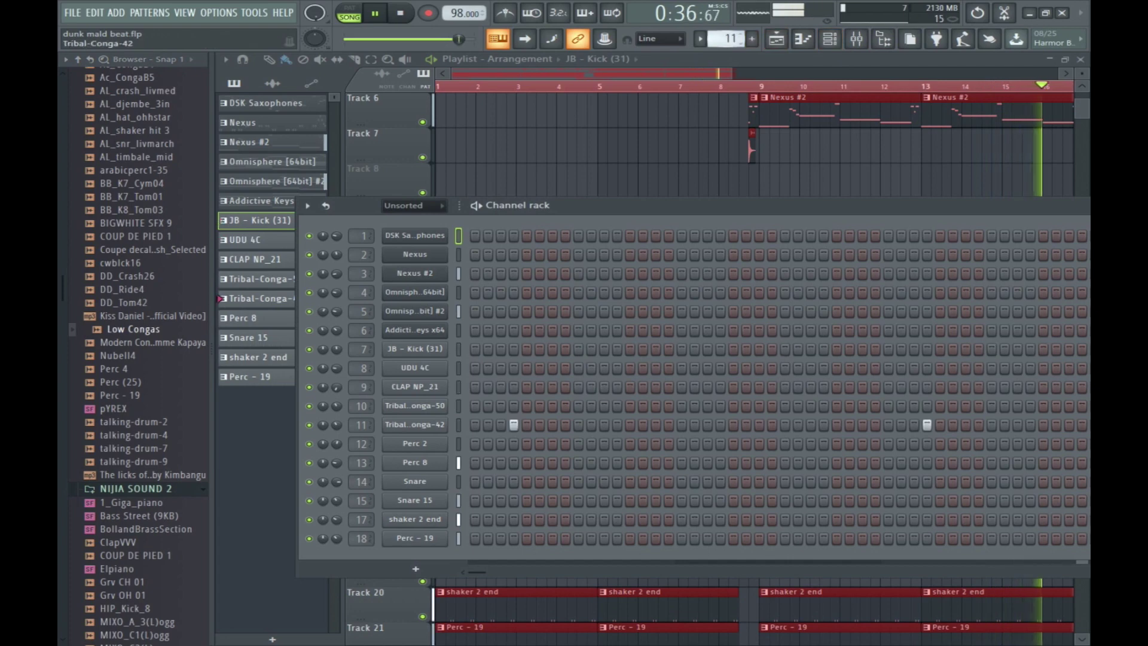
pyautogui.press('F4')
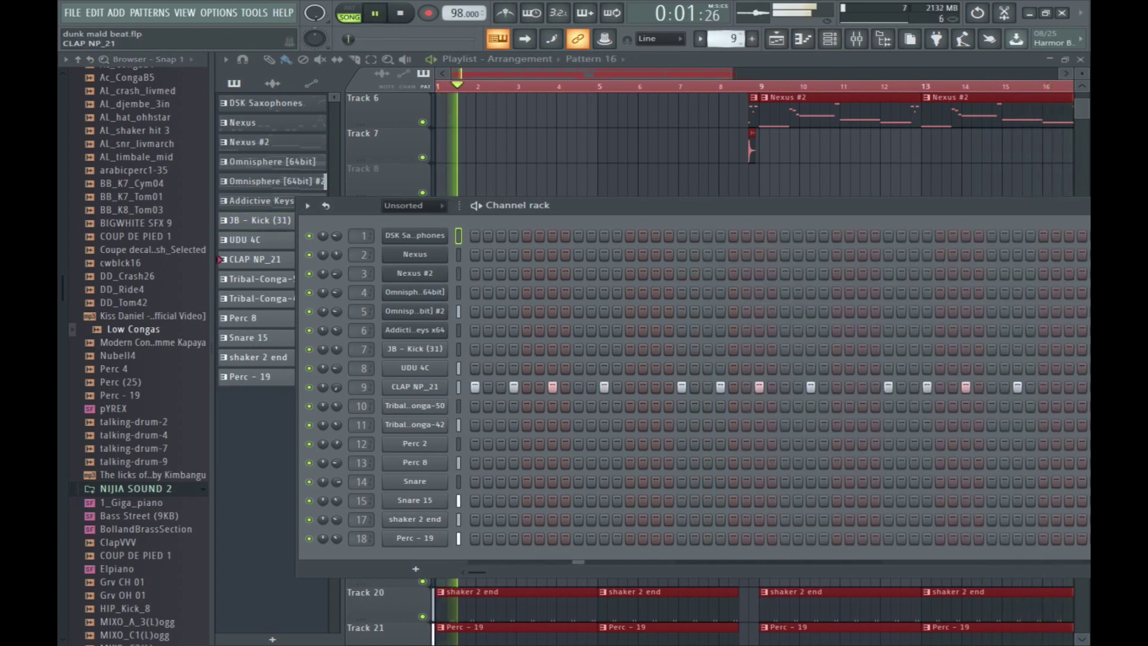
pyautogui.moveTo(727, 40); pyautogui.dragTo(726, 29)
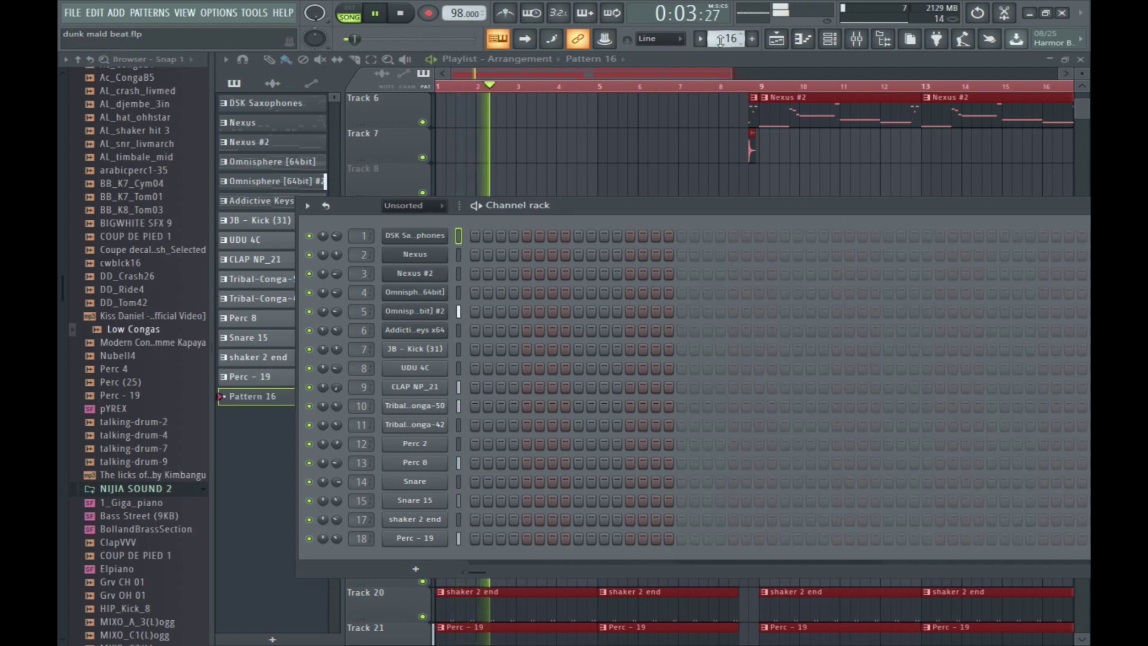
pyautogui.moveTo(503, 564); pyautogui.dragTo(424, 559)
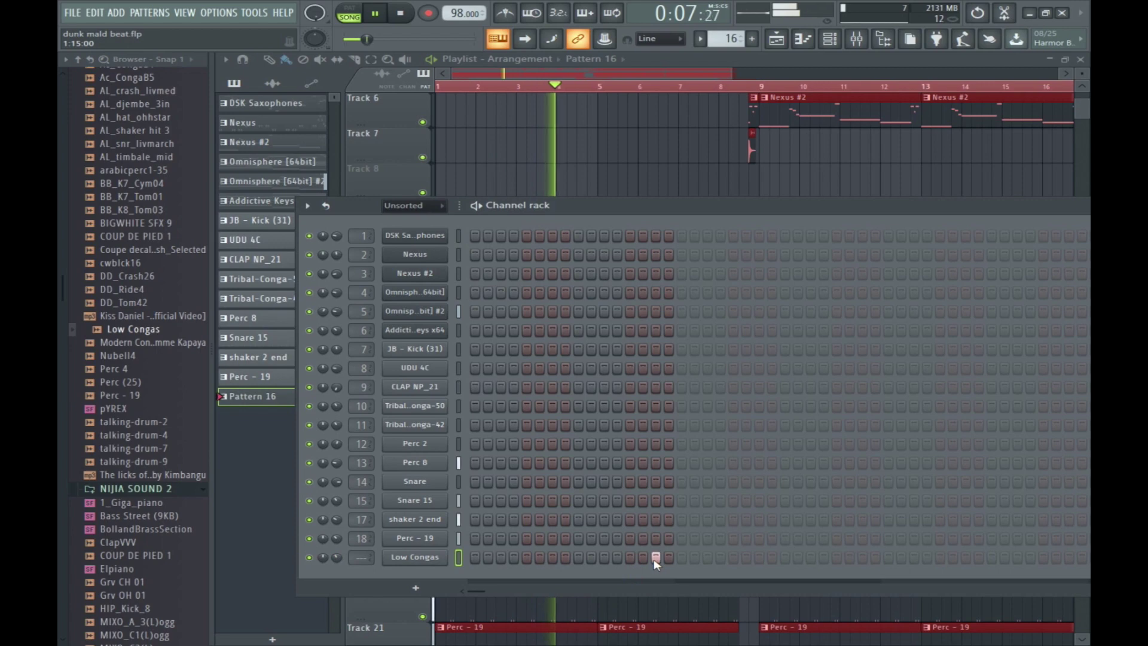
# Place Pattern 16 on Track 24 at bar 9.
pyautogui.press('F6')
pyautogui.scroll(-6, 857, 440)
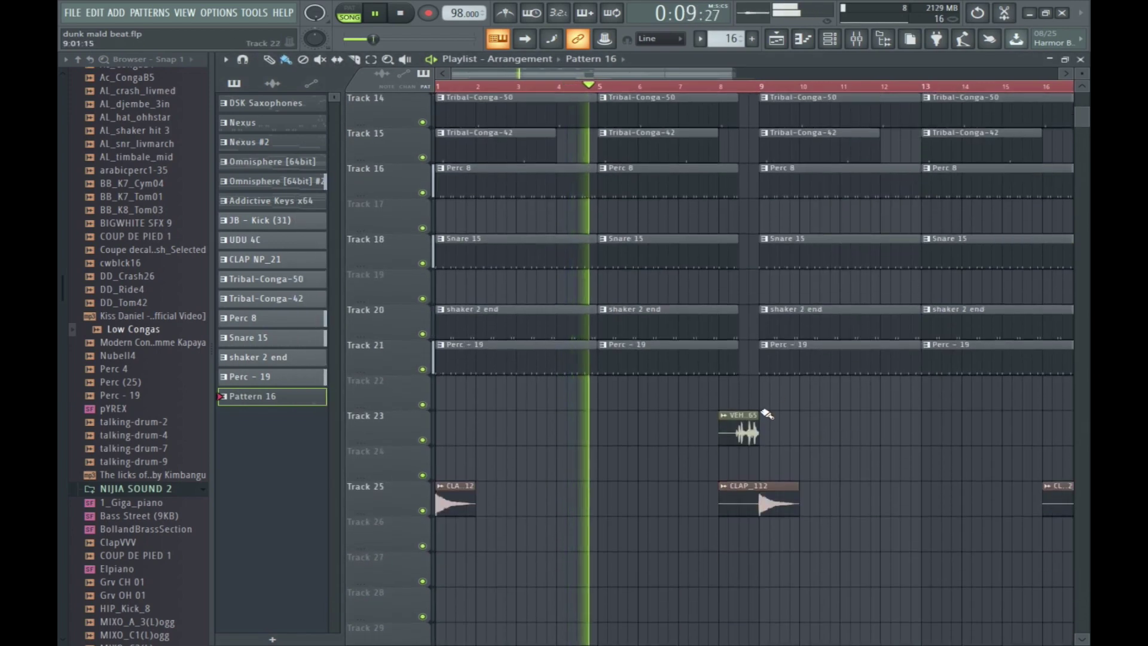
pyautogui.click(767, 463)
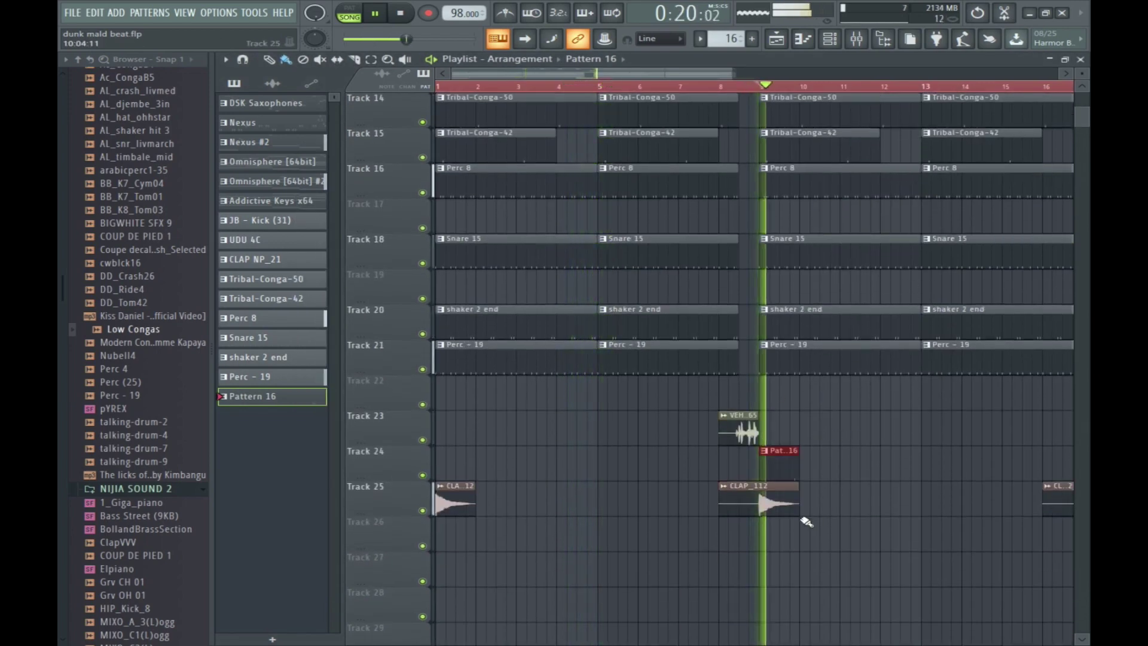
# Add a second Low Congas note at C5 in bar 3 of Pattern 16, on the same beat position as the first.
pyautogui.doubleClick(786, 464)
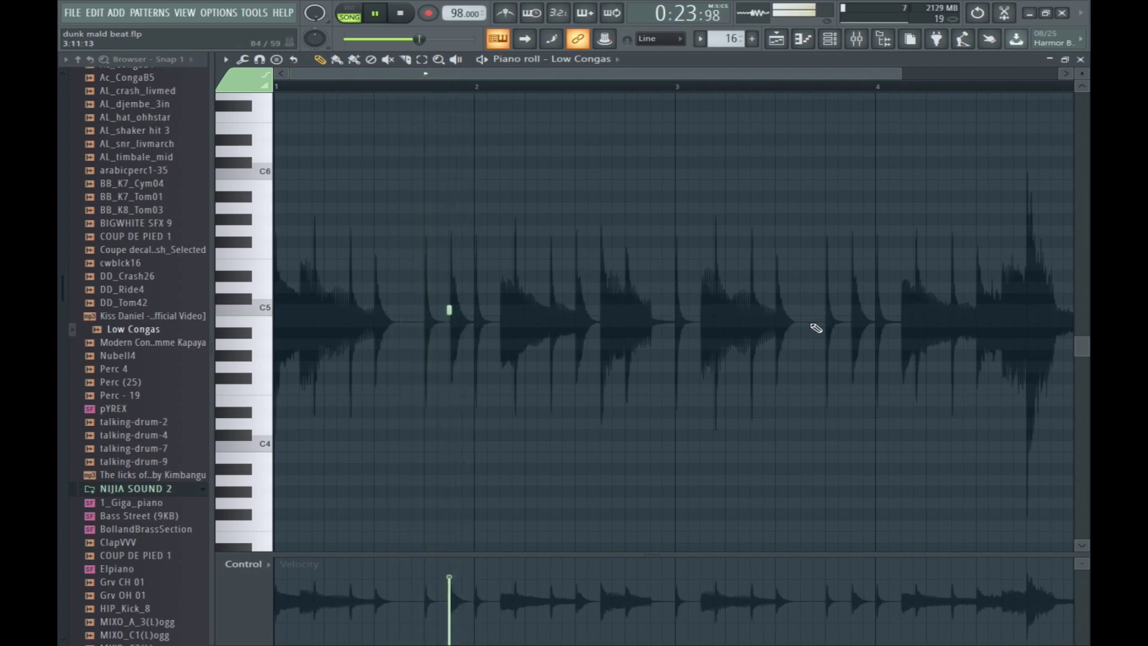
pyautogui.click(845, 321)
pyautogui.rightClick(855, 320)
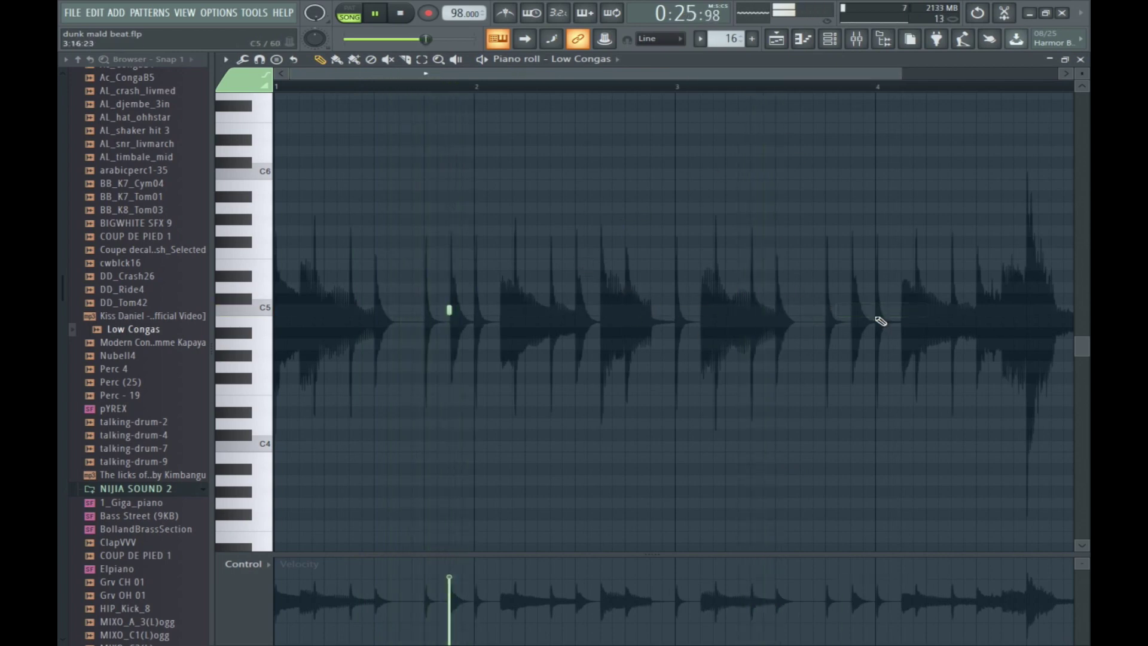
pyautogui.click(853, 317)
pyautogui.rightClick(855, 316)
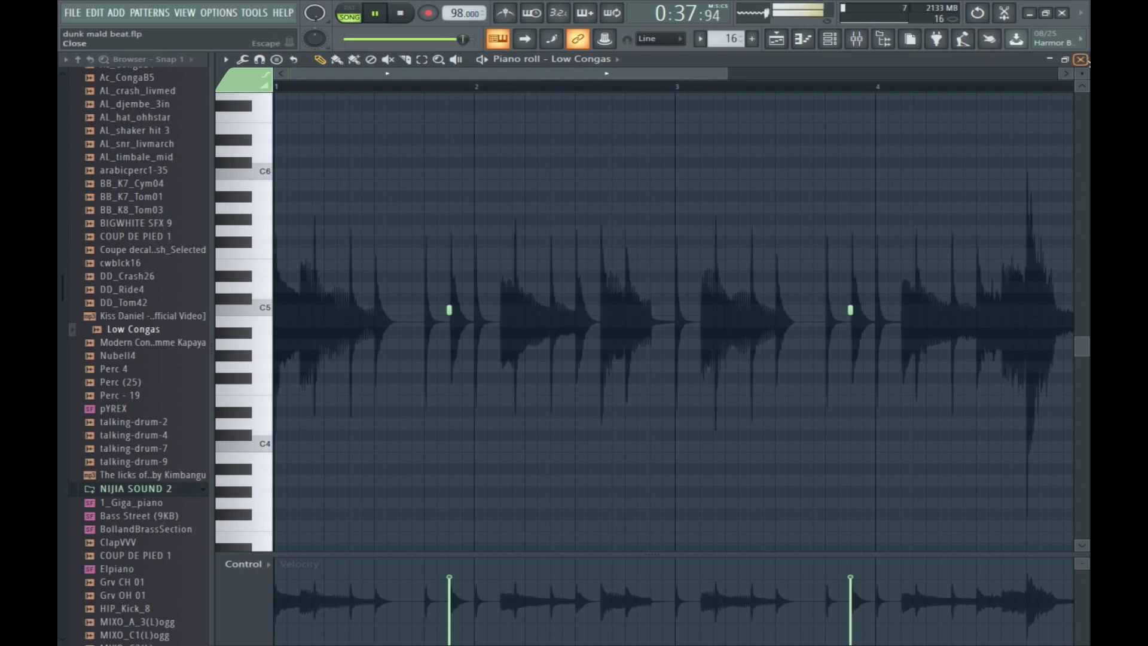
pyautogui.click(1080, 59)
# Place a second Pattern 16 clip on Track 24 at bar 13 and extend both clips to four bars.
pyautogui.click(923, 604)
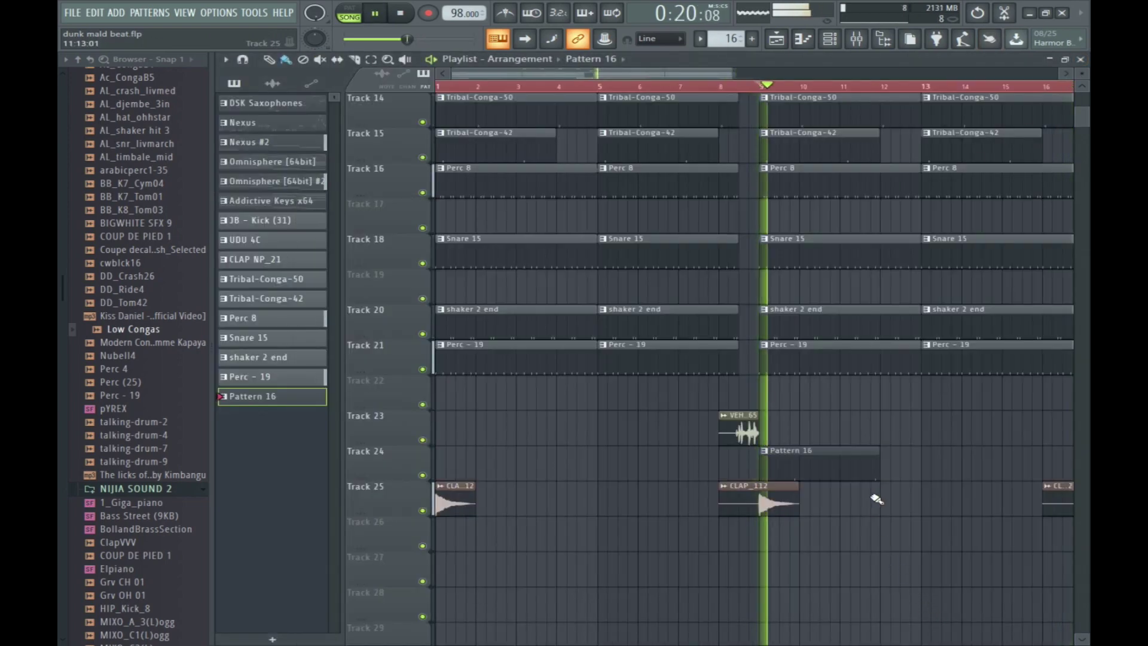
pyautogui.click(945, 464)
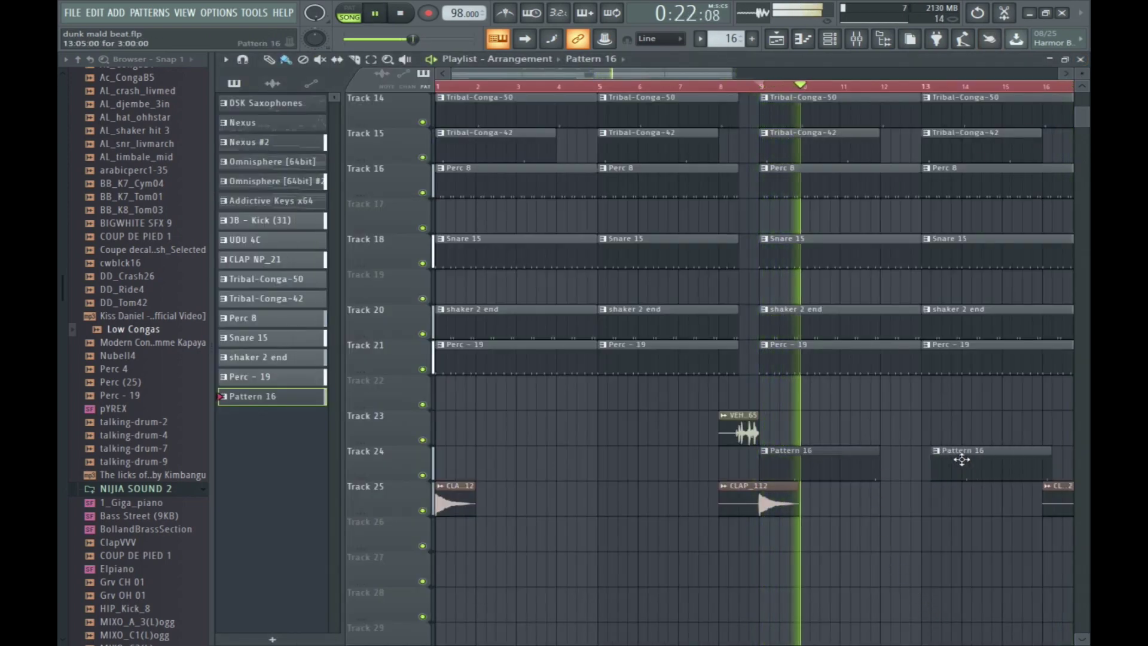
pyautogui.moveTo(878, 469); pyautogui.dragTo(928, 469)
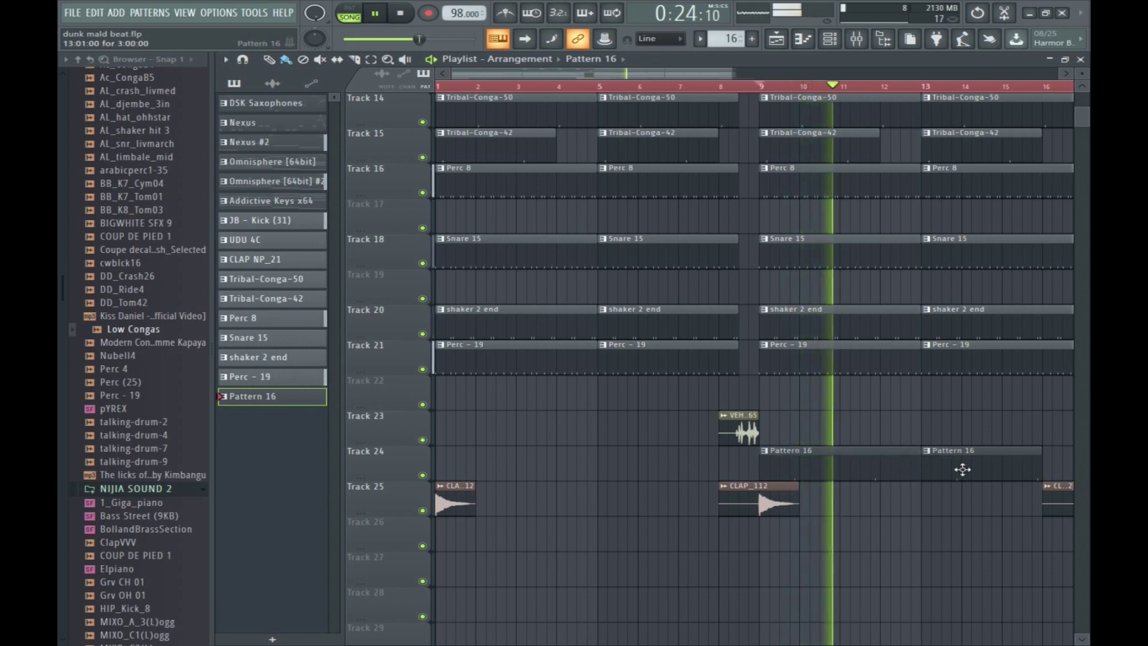
pyautogui.moveTo(1039, 462)
pyautogui.mouseDown()
pyautogui.moveTo(1085, 461)
pyautogui.moveTo(1033, 459)
pyautogui.mouseUp()
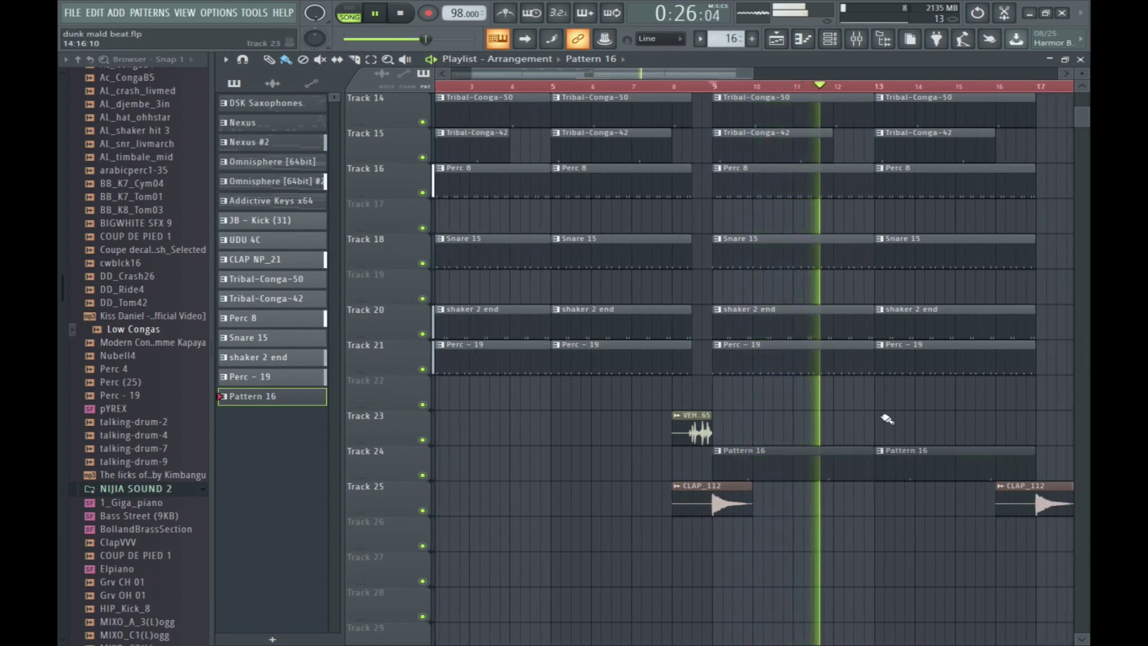
# Select all playlist clips, save the project and play the arrangement from around bar 8.
pyautogui.hotkey('ctrl', 'a')
pyautogui.hotkey('ctrl', 's')
pyautogui.scroll(5, 777, 412)
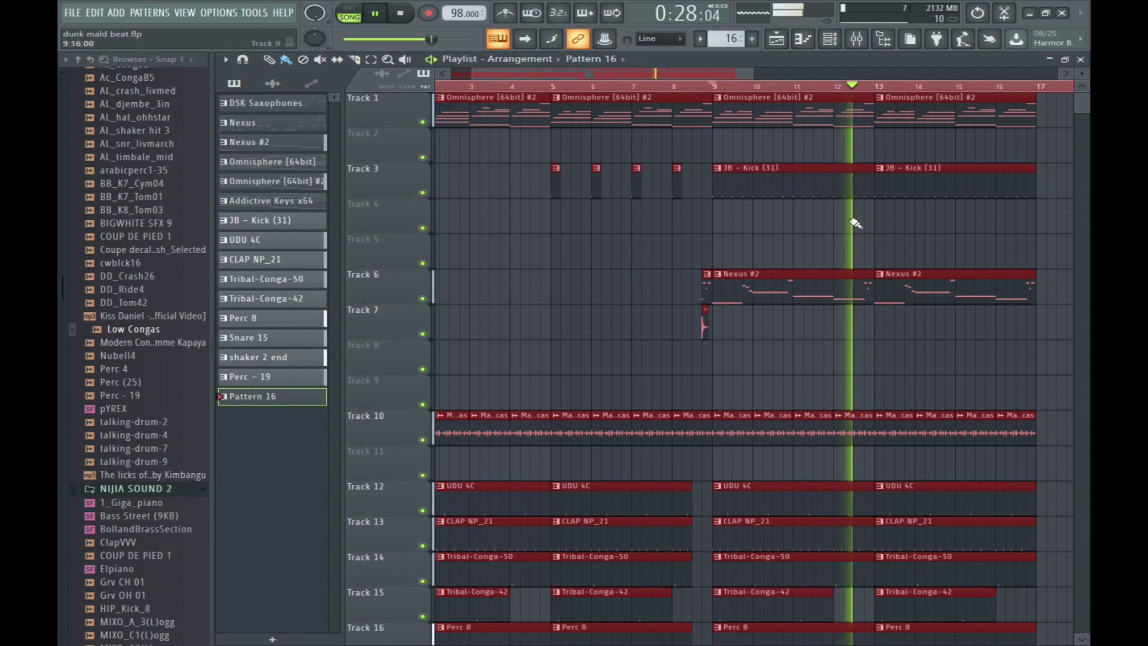
pyautogui.moveTo(477, 73); pyautogui.dragTo(453, 72)
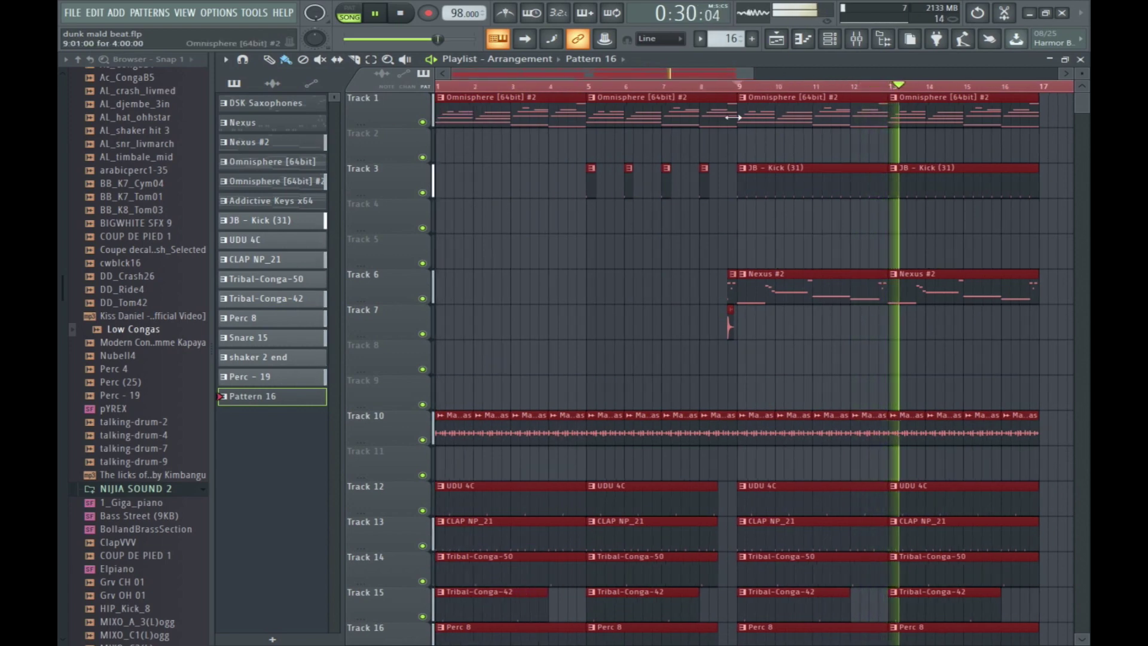
pyautogui.click(738, 86)
pyautogui.click(704, 88)
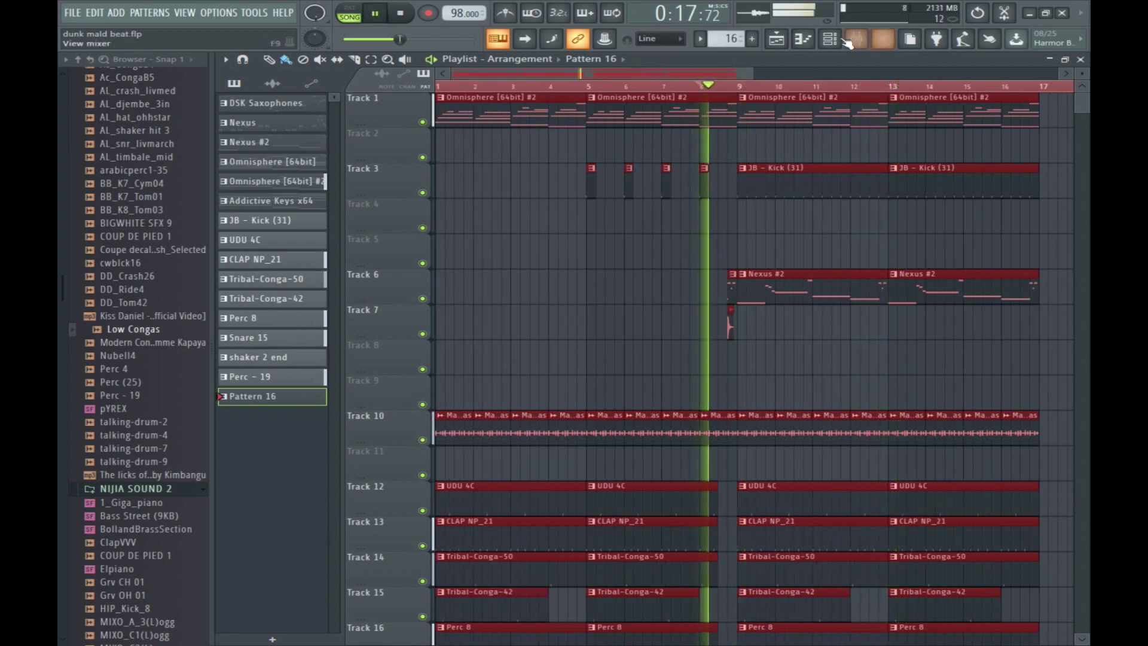
# Place Addictive Keys x64 pattern clips on Track 8 at bars 9 and 13.
pyautogui.press('F6')
pyautogui.moveTo(720, 39); pyautogui.dragTo(720, 66)
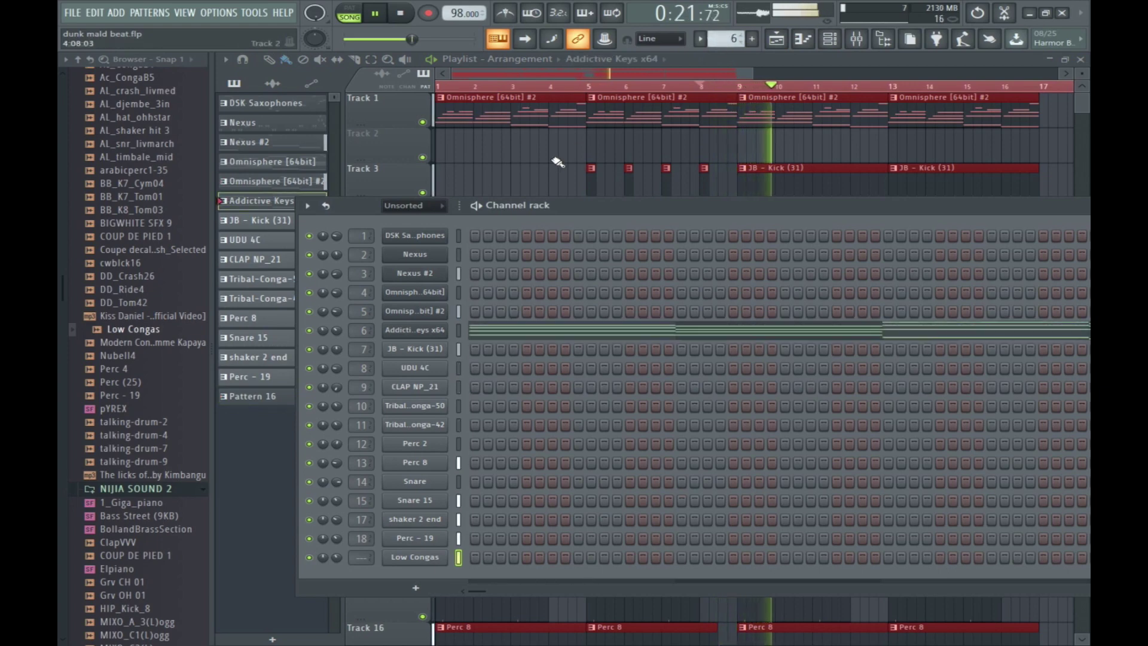
pyautogui.press('F6')
pyautogui.moveTo(746, 362); pyautogui.dragTo(900, 365)
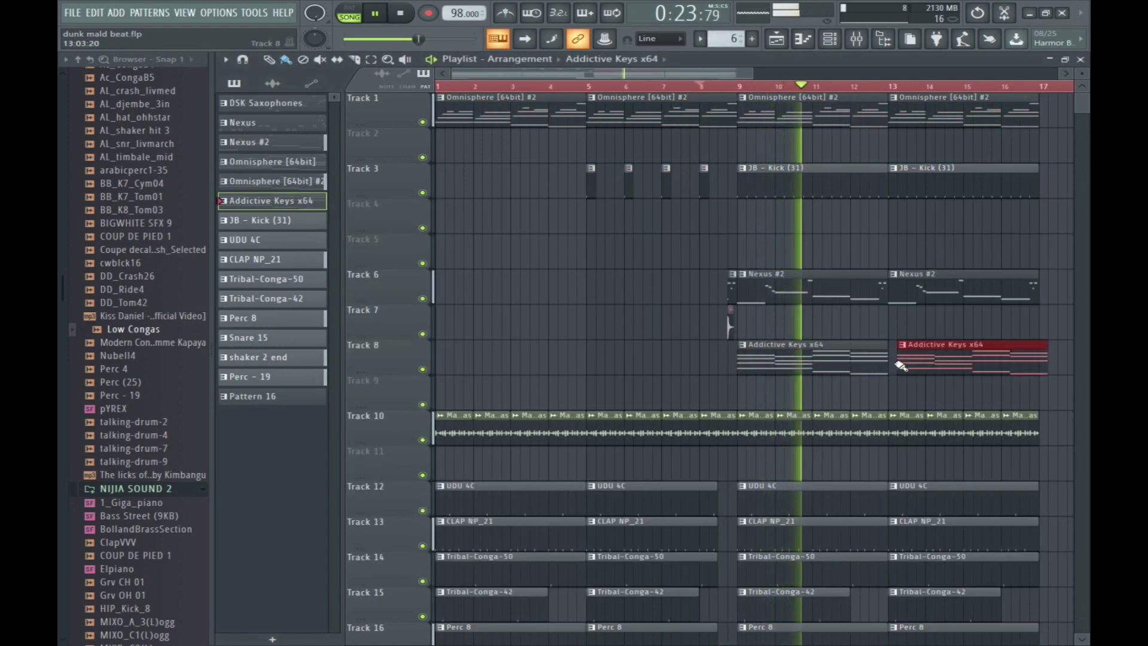
# Set the Addictive Keys x64 channel volume to about 32%.
pyautogui.doubleClick(942, 353)
pyautogui.click(1080, 60)
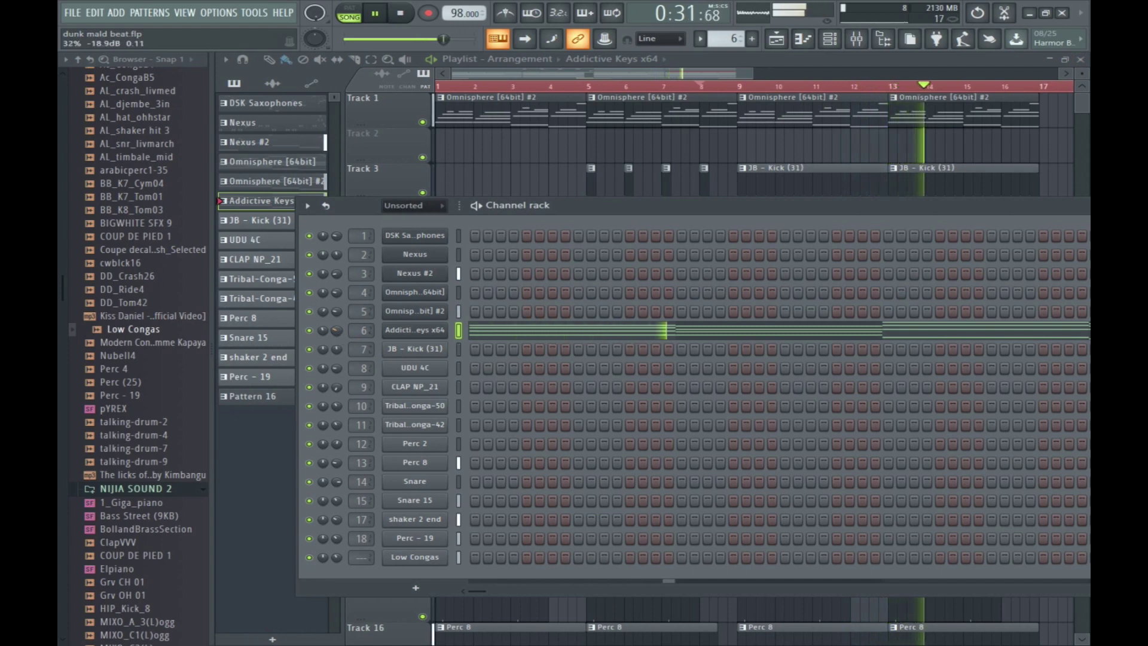
pyautogui.press('F6')
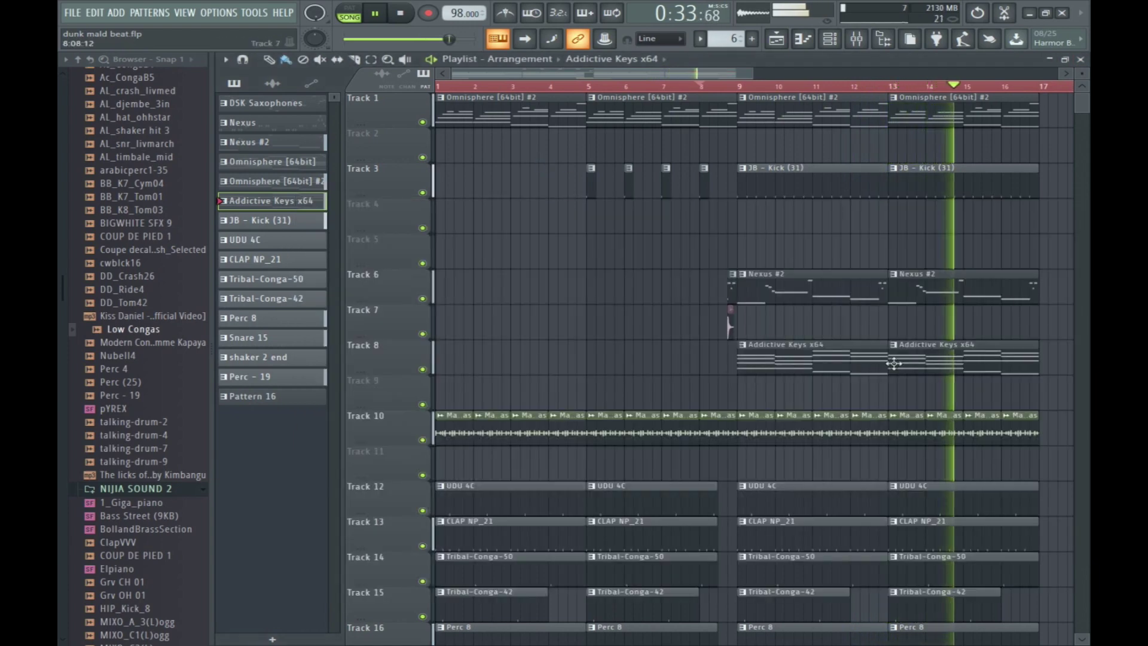
pyautogui.moveTo(751, 74); pyautogui.dragTo(851, 119)
pyautogui.scroll(-8, 848, 446)
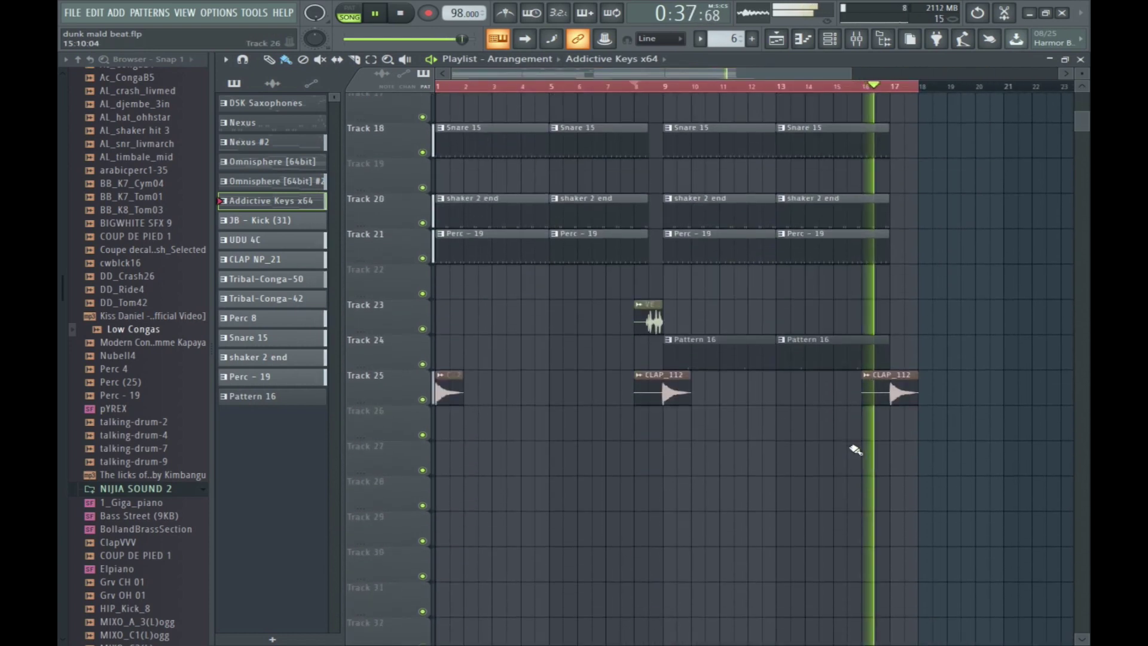
# Copy the VEH2 Fill Ins clip on Track 23 to bar 16 and play the arrangement from around bar 8.
pyautogui.moveTo(651, 288); pyautogui.dragTo(871, 288)
pyautogui.press('space')
pyautogui.press('space')
pyautogui.scroll(1, 931, 339)
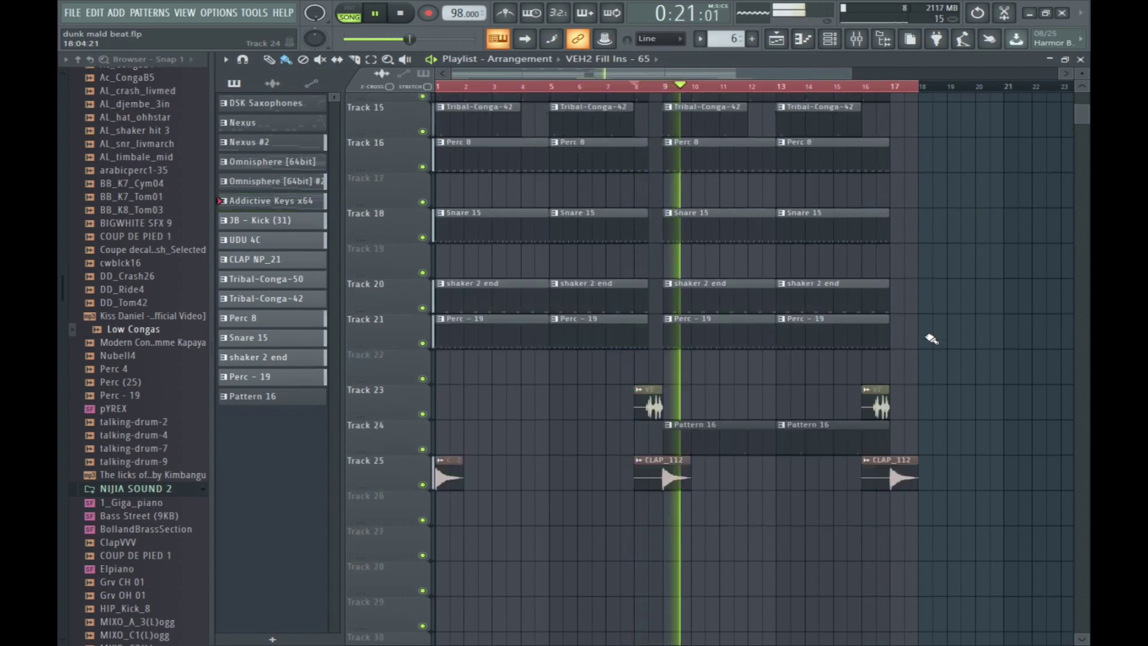
pyautogui.scroll(16, 930, 334)
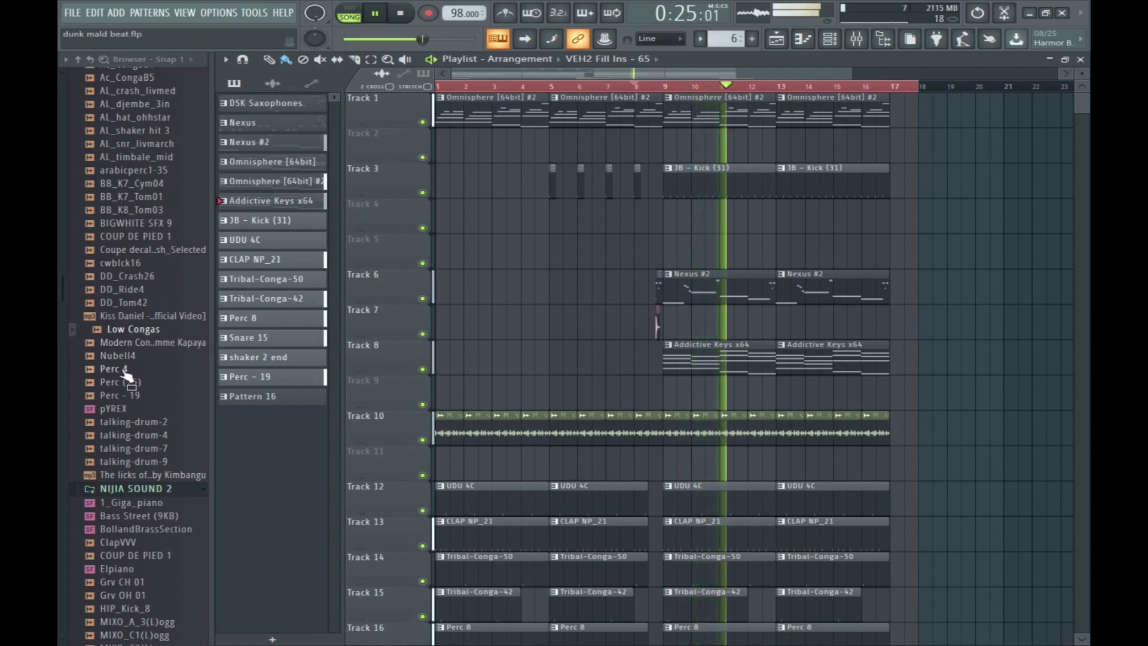
# Shorten the four-bar percussion clips starting at bar 13 on Tracks 12 to 21 to end midway through bar 16.
pyautogui.scroll(-11, 902, 236)
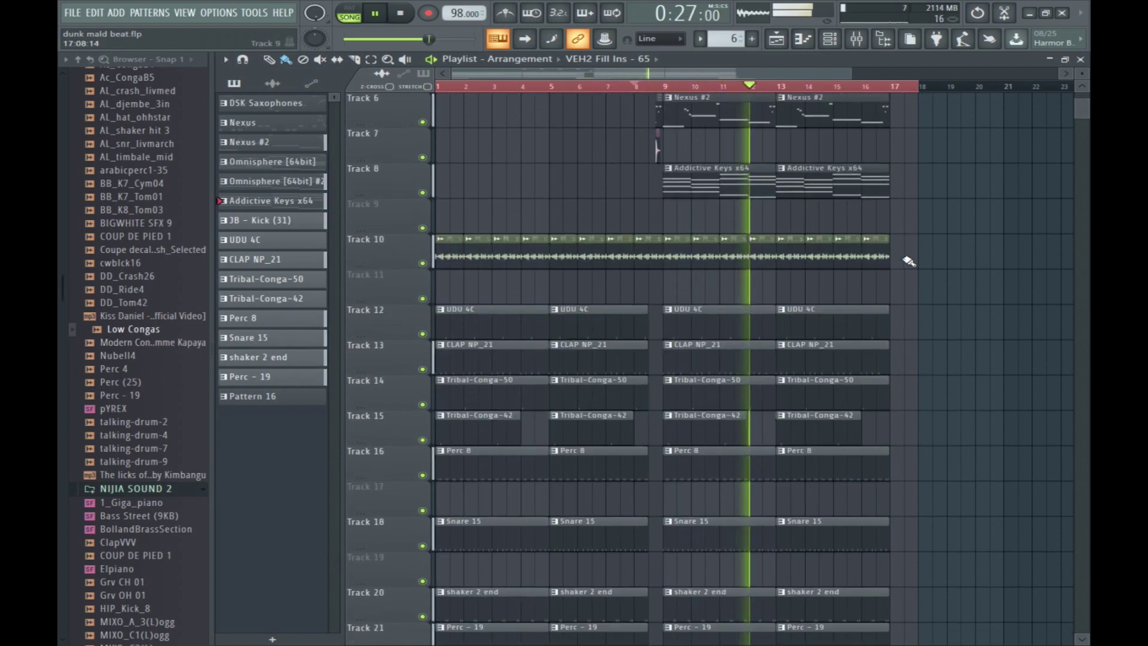
pyautogui.moveTo(921, 477); pyautogui.dragTo(874, 290)
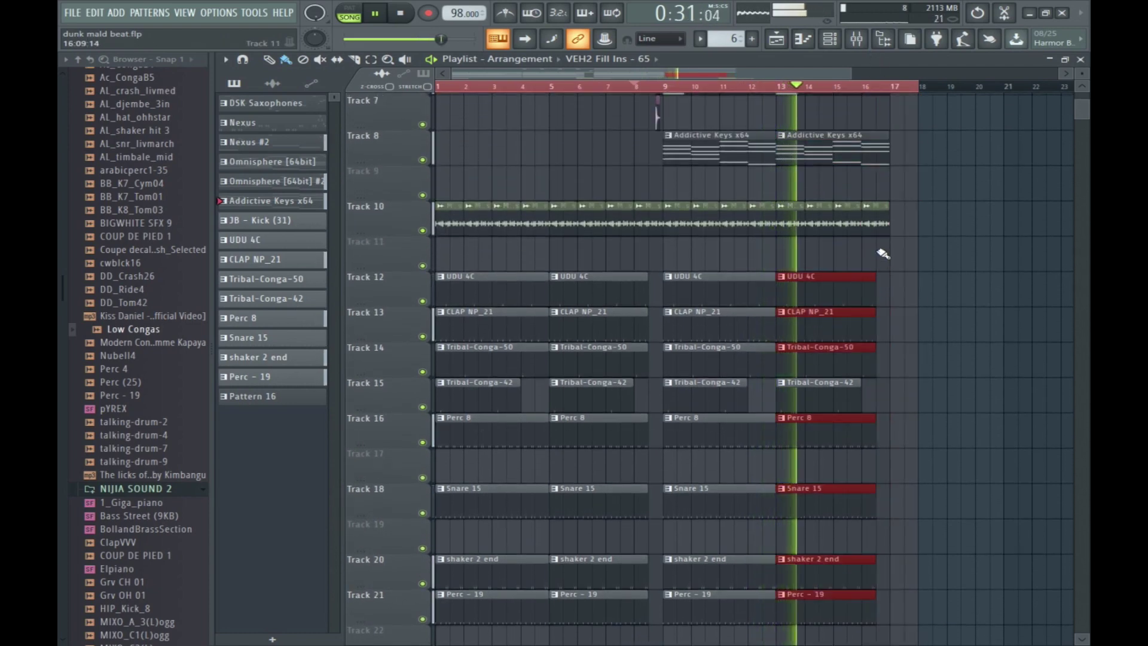
pyautogui.scroll(6, 883, 253)
pyautogui.click(947, 148)
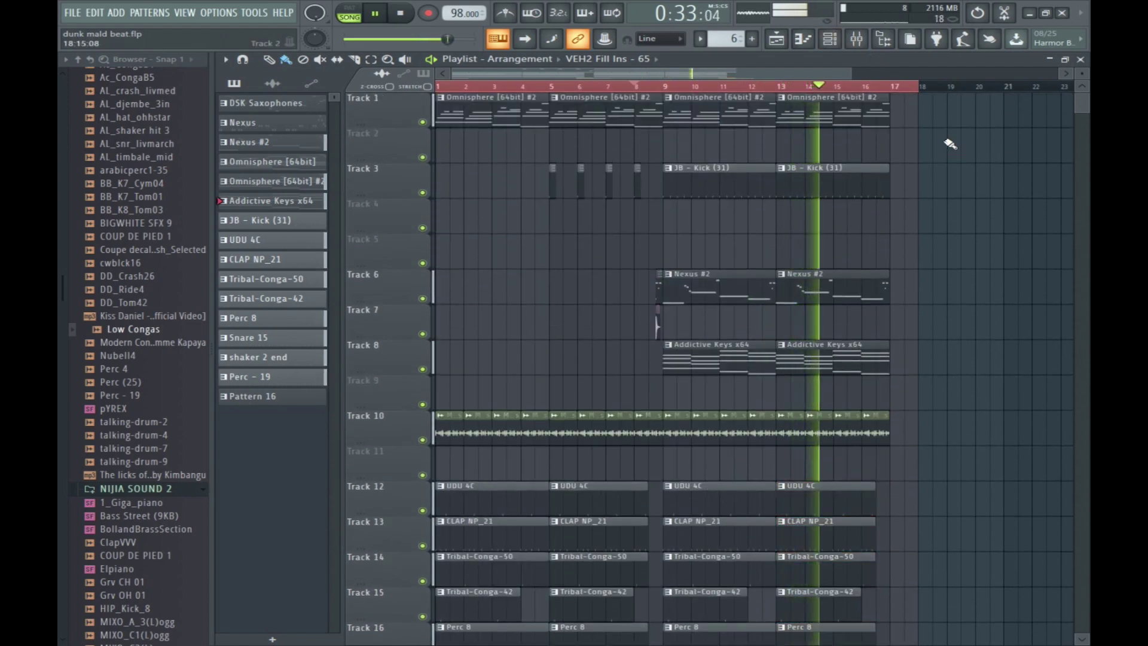
# Copy the bar 13 clips on Tracks 1, 3, 6 and 8 to bars 17 and 21.
pyautogui.click(828, 115)
pyautogui.moveTo(927, 116); pyautogui.dragTo(901, 116)
pyautogui.moveTo(720, 377); pyautogui.dragTo(921, 114)
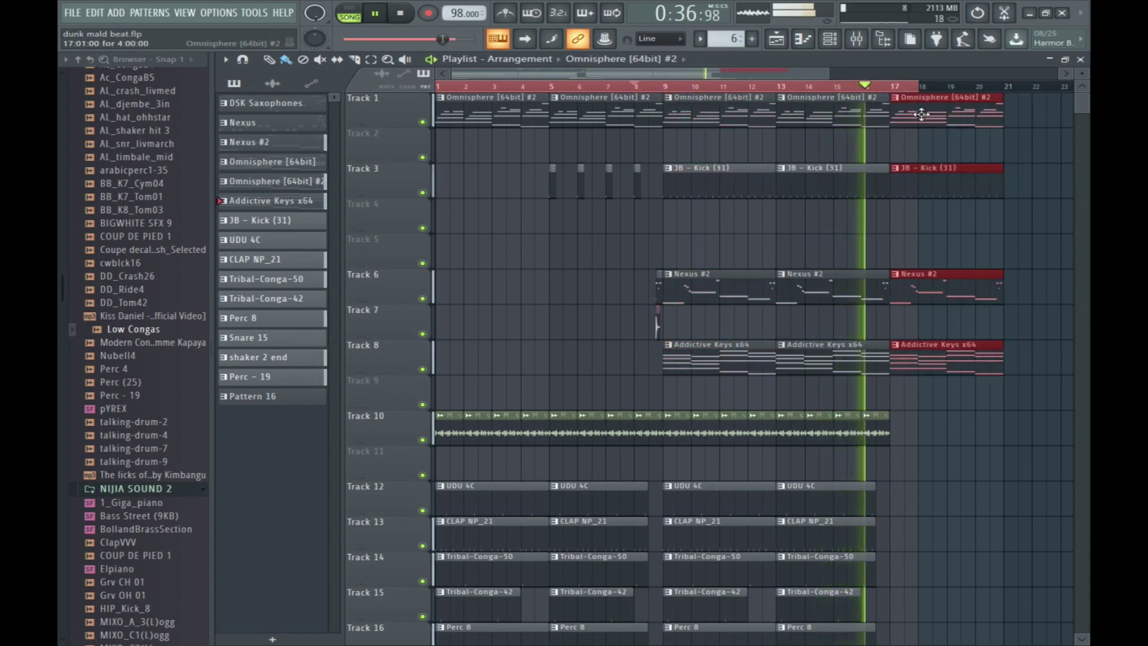
pyautogui.moveTo(1015, 390); pyautogui.dragTo(966, 137)
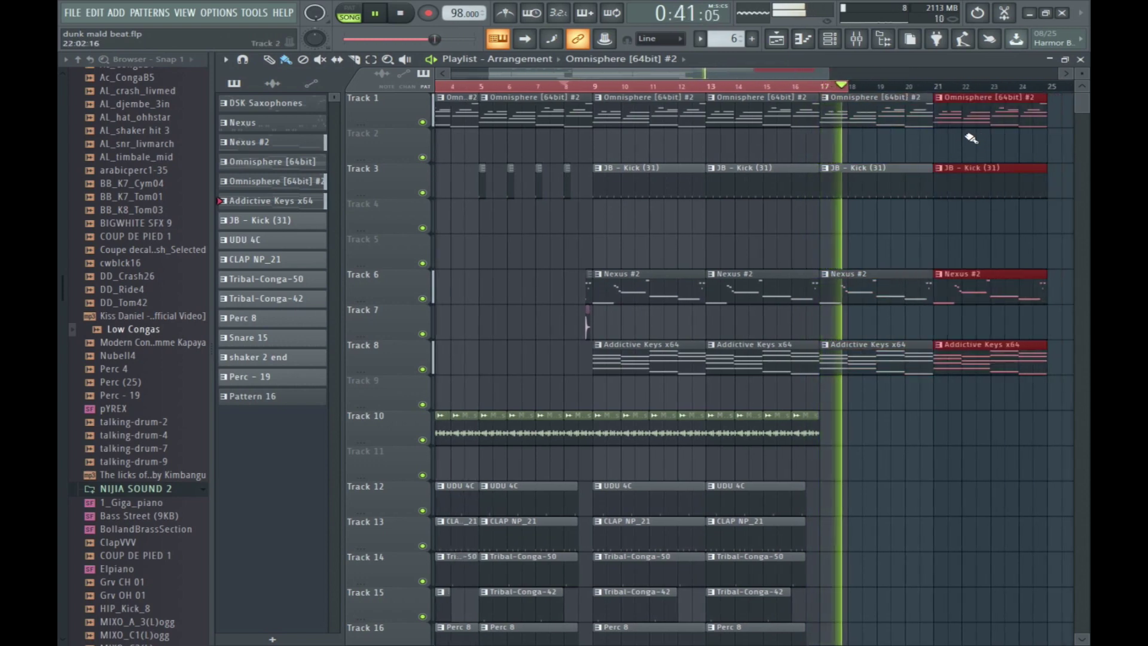
pyautogui.hotkey('ctrl', 'a')
pyautogui.click(848, 309)
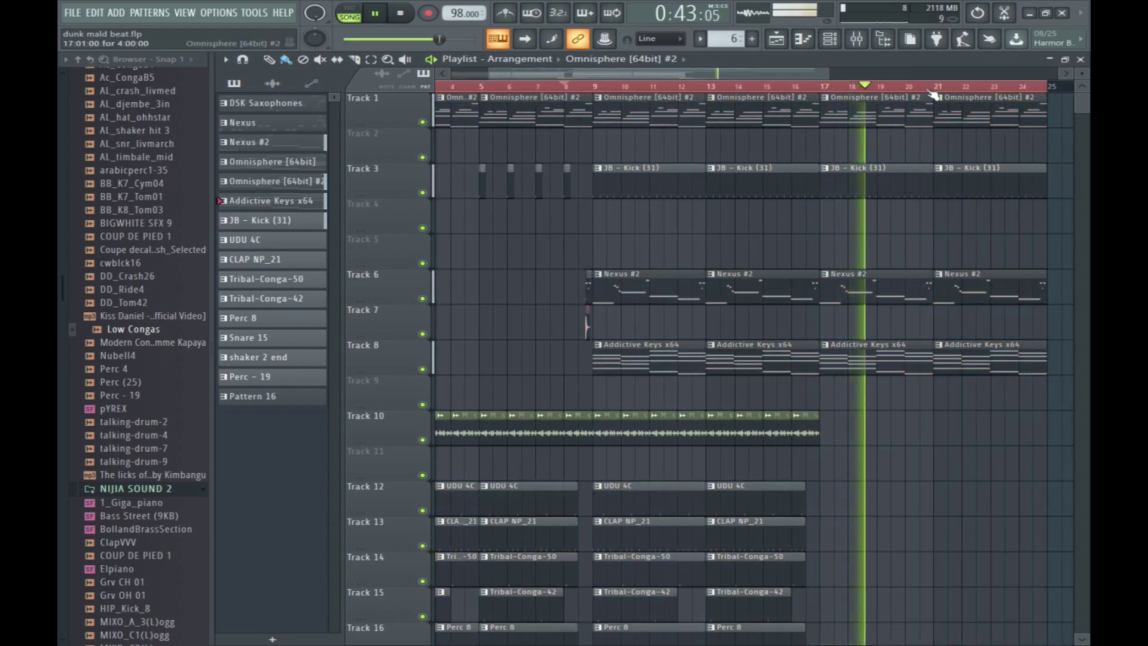
# Place Omnisphere [64bit] pattern clips on Track 11 at bars 17 and 21.
pyautogui.press('F6')
pyautogui.moveTo(722, 40); pyautogui.dragTo(722, 56)
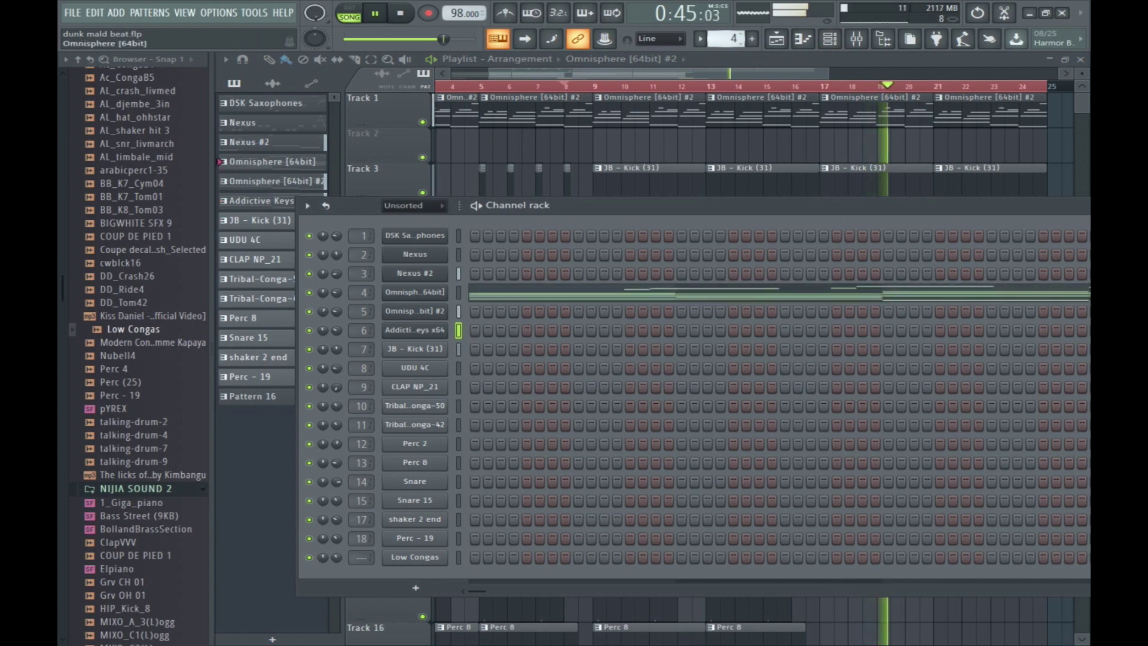
pyautogui.press('F6')
pyautogui.moveTo(829, 474); pyautogui.dragTo(934, 465)
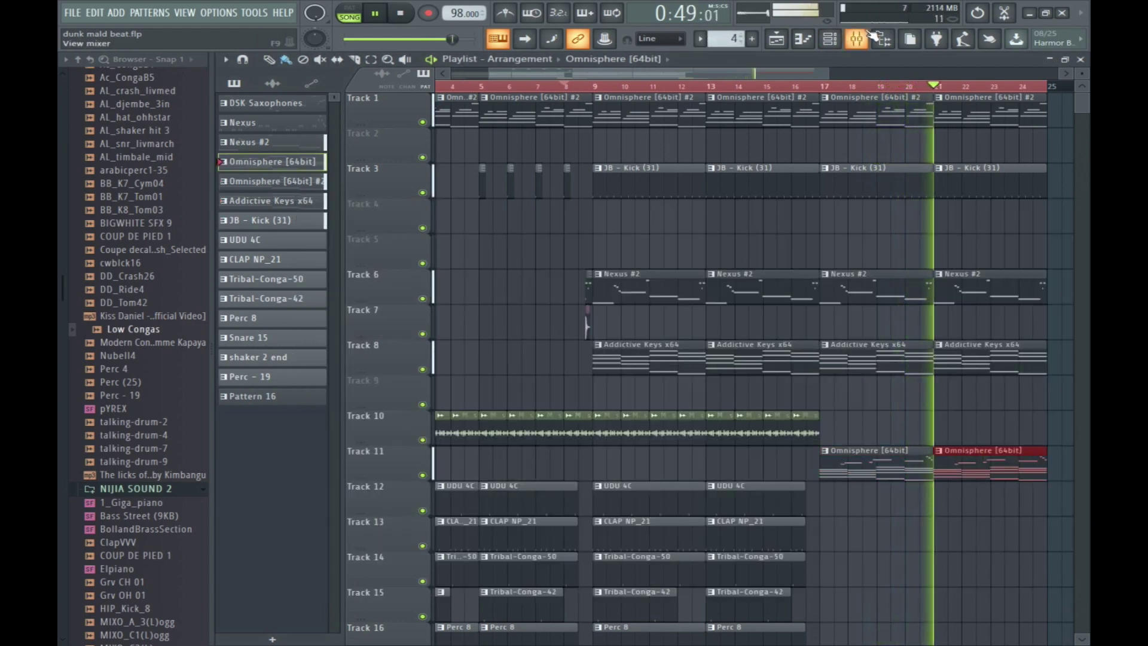
# Select the Nexus pattern and play the arrangement from around bar 16.
pyautogui.press('F6')
pyautogui.moveTo(722, 40)
pyautogui.mouseDown()
pyautogui.moveTo(722, 23)
pyautogui.moveTo(722, 56)
pyautogui.mouseUp()
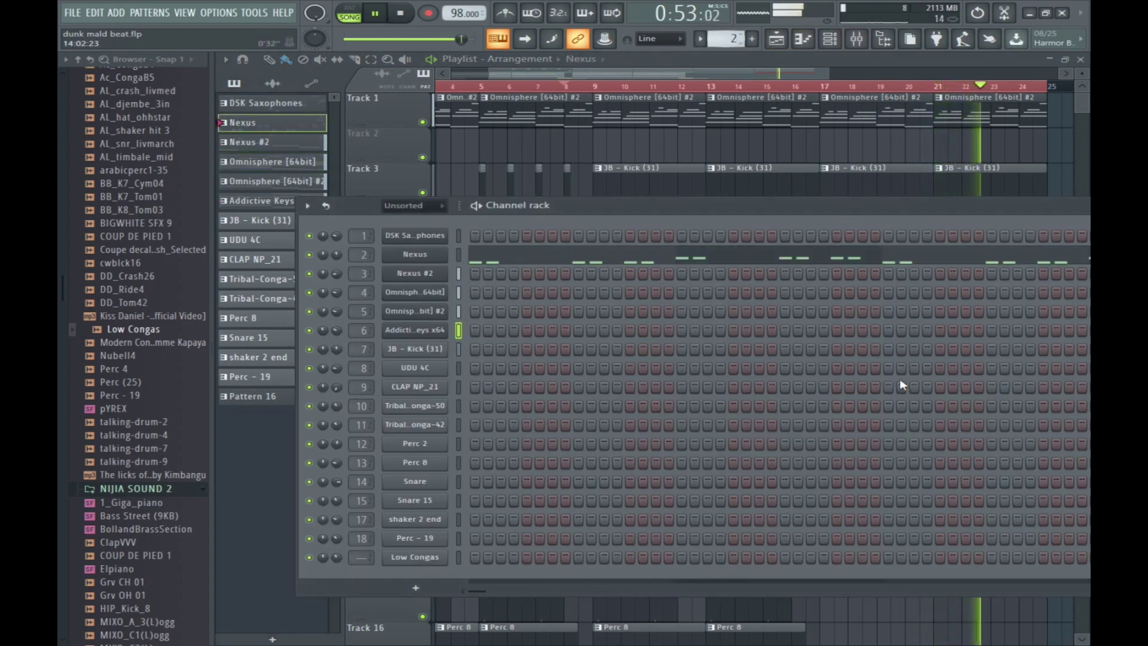
pyautogui.press('F6')
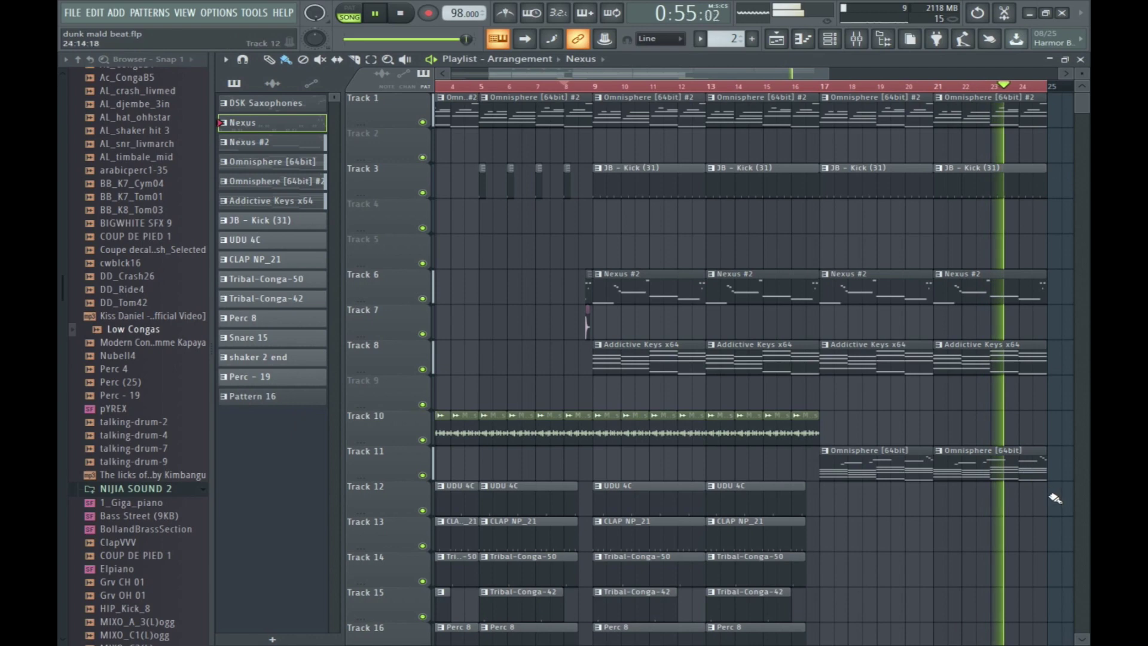
pyautogui.moveTo(830, 73); pyautogui.dragTo(892, 72)
pyautogui.press('space')
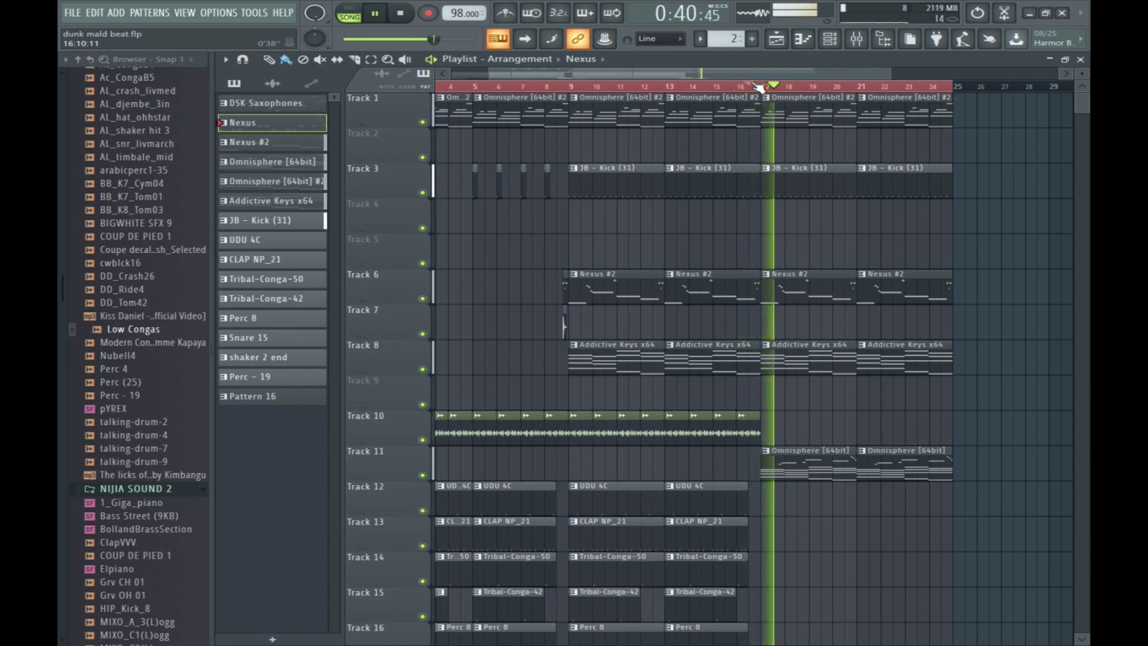
# Delete the clips at bar 21 on Tracks 1, 3, 6, 8 and 11.
pyautogui.rightClick(889, 114)
pyautogui.rightClick(891, 180)
pyautogui.rightClick(891, 287)
pyautogui.rightClick(890, 357)
pyautogui.rightClick(889, 466)
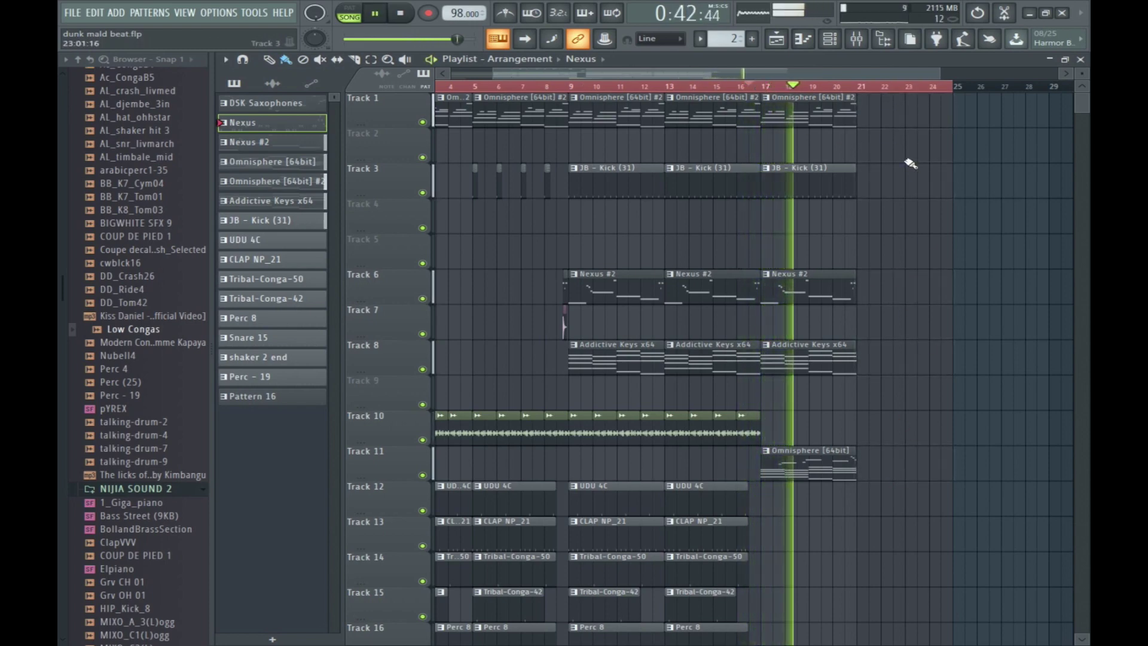
# Place a Nexus clip on Track 5 and a JB - Kick (31) clip on Track 3, both at bar 21.
pyautogui.press('F6')
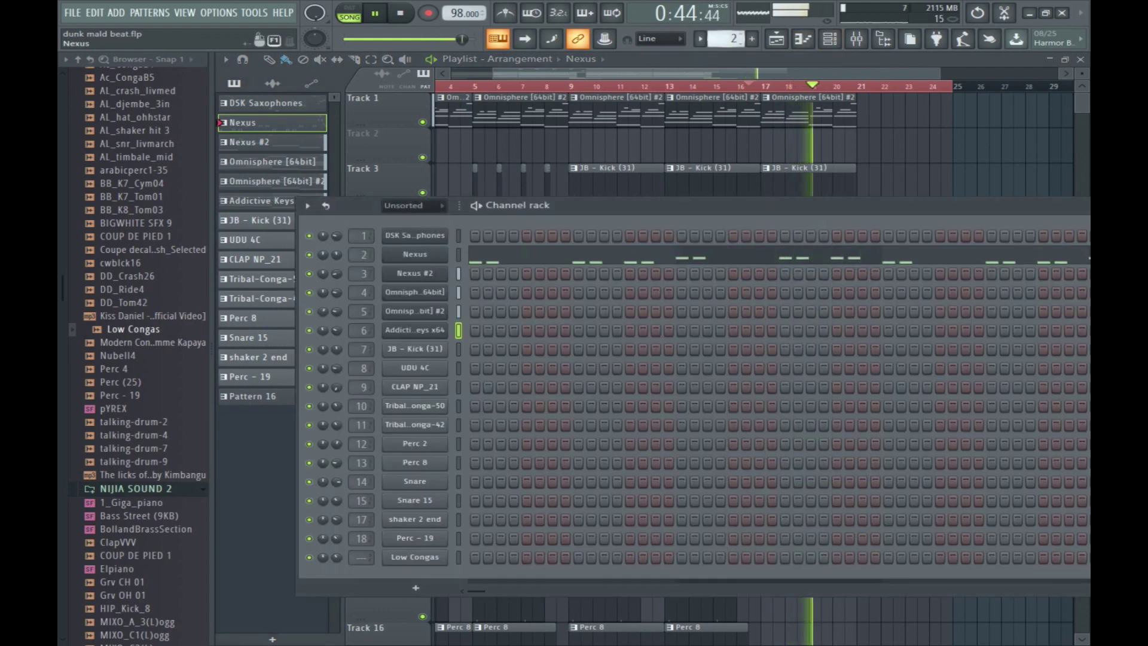
pyautogui.press('F6')
pyautogui.click(885, 253)
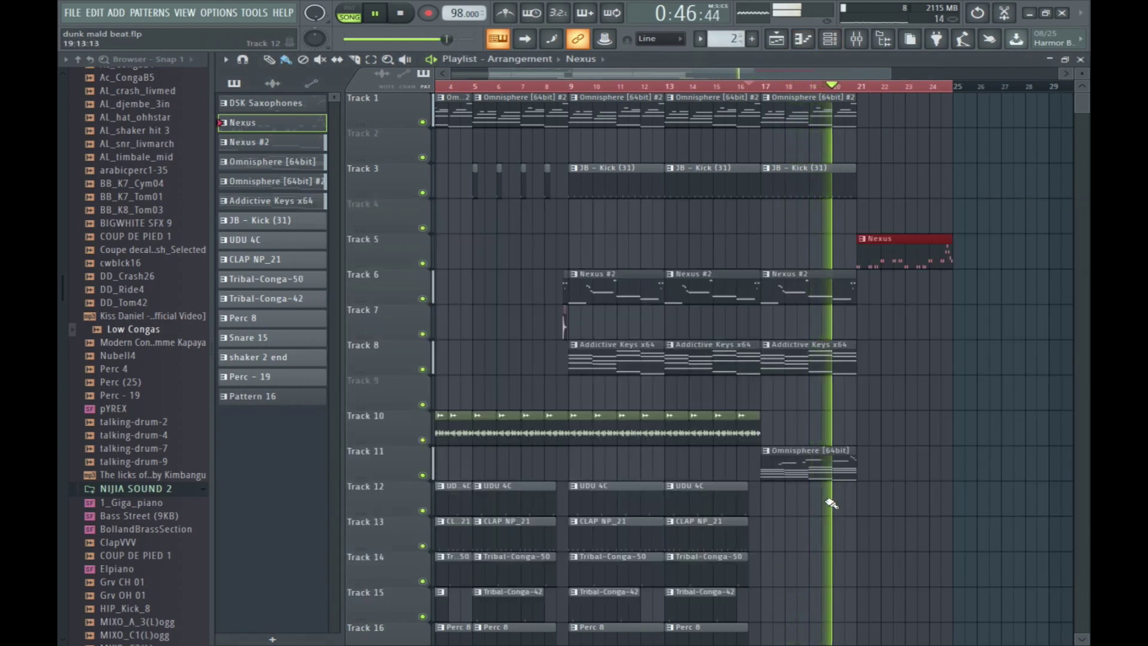
pyautogui.moveTo(824, 502); pyautogui.dragTo(793, 121)
pyautogui.click(786, 181)
pyautogui.click(886, 179)
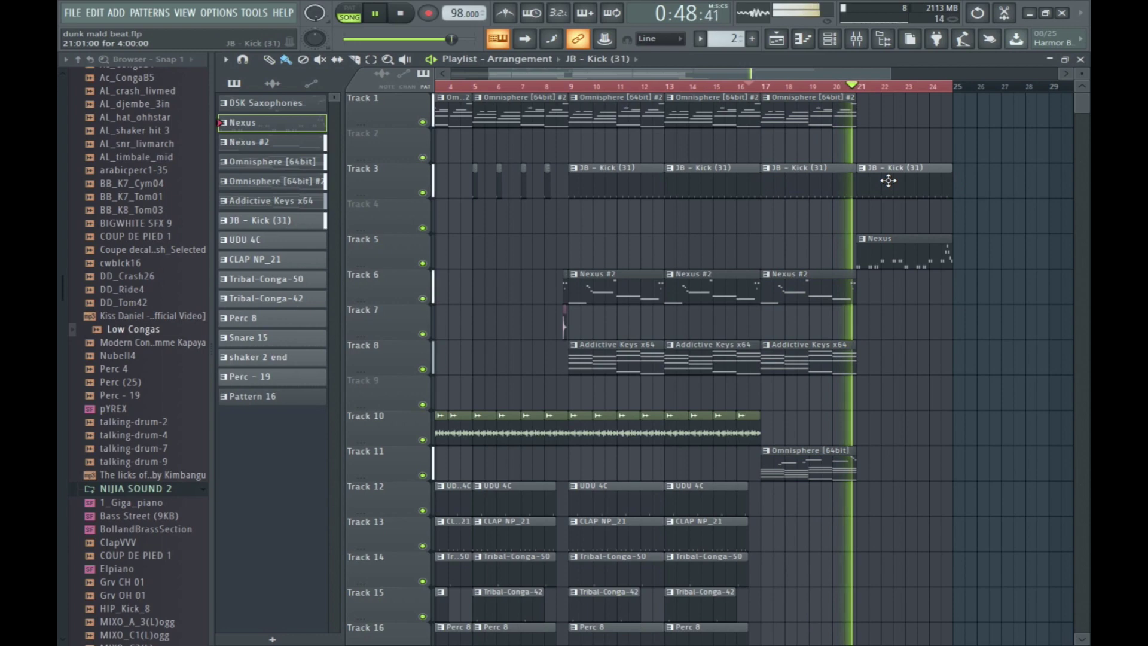
# Add Nexus #2 clips on Track 6 at bars 21 and 25, and copy the Nexus and JB - Kick (31) clips to bar 25.
pyautogui.scroll(-4, 885, 181)
pyautogui.click(810, 150)
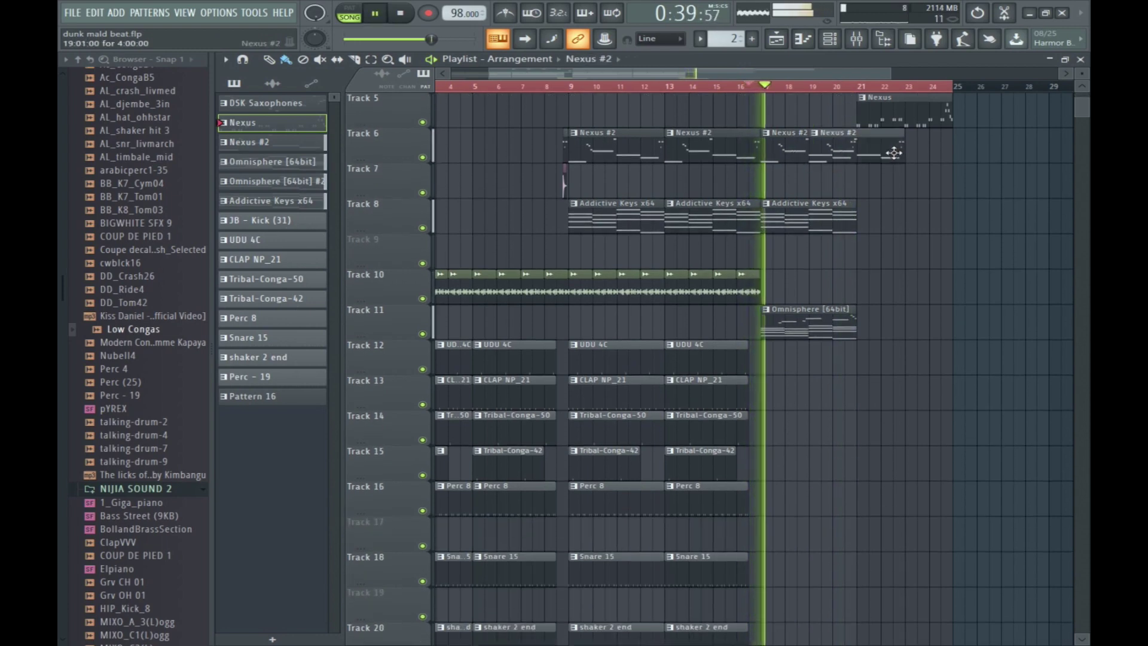
pyautogui.click(897, 149)
pyautogui.click(986, 152)
pyautogui.moveTo(969, 115); pyautogui.dragTo(896, 120)
pyautogui.moveTo(900, 169); pyautogui.dragTo(982, 179)
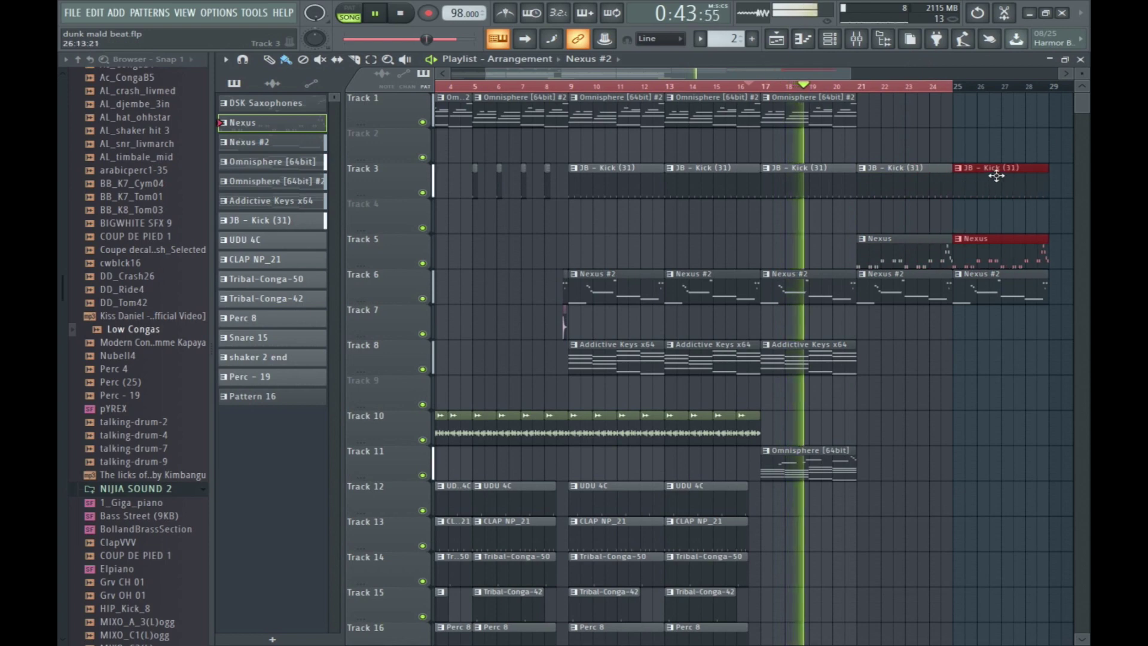
# Copy the Maracas and percussion clips of bars 9 to 12 to bar 21, keeping the Omnisphere [64bit] clip at bar 17 on Track 11.
pyautogui.scroll(-15, 814, 397)
pyautogui.moveTo(642, 433); pyautogui.dragTo(571, 418)
pyautogui.scroll(-10, 604, 395)
pyautogui.moveTo(604, 325); pyautogui.dragTo(884, 336)
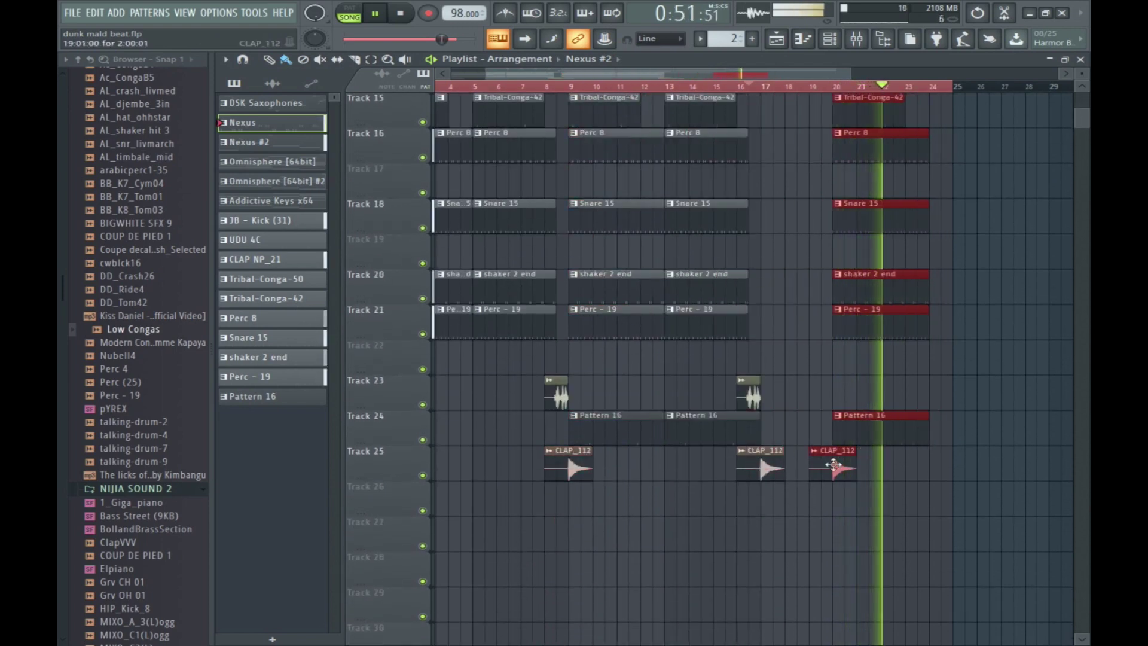
pyautogui.scroll(7, 834, 284)
pyautogui.scroll(-6, 834, 284)
pyautogui.moveTo(970, 464); pyautogui.dragTo(848, 432)
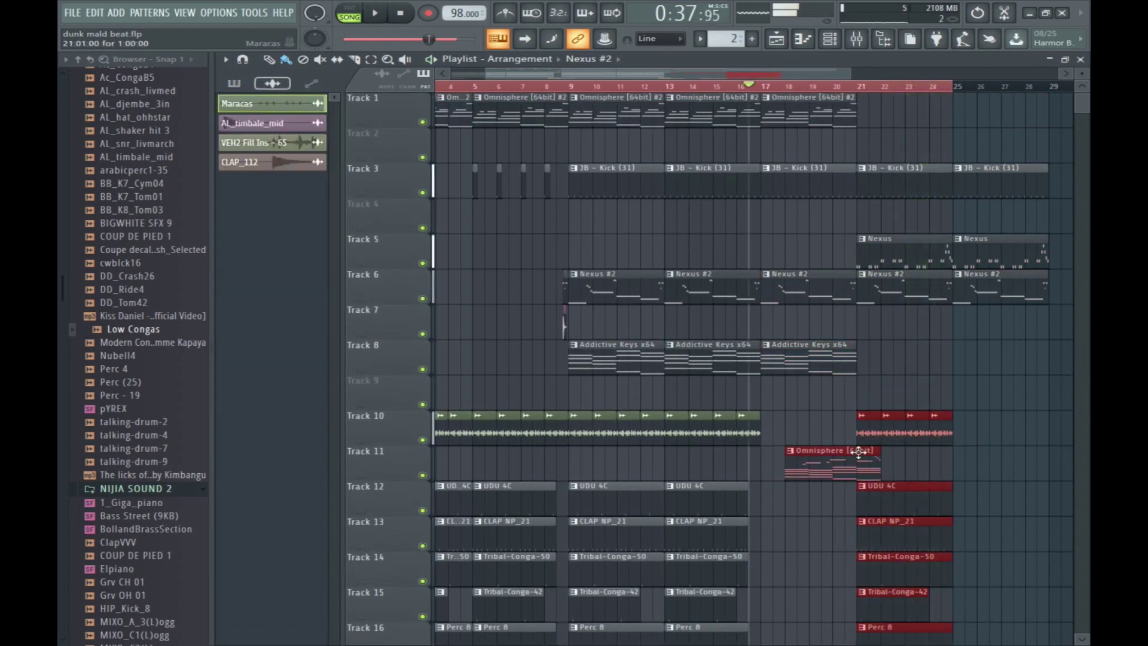
pyautogui.keyDown('ctrl'); pyautogui.click(833, 493); pyautogui.keyUp('ctrl')
pyautogui.moveTo(815, 473); pyautogui.dragTo(798, 470)
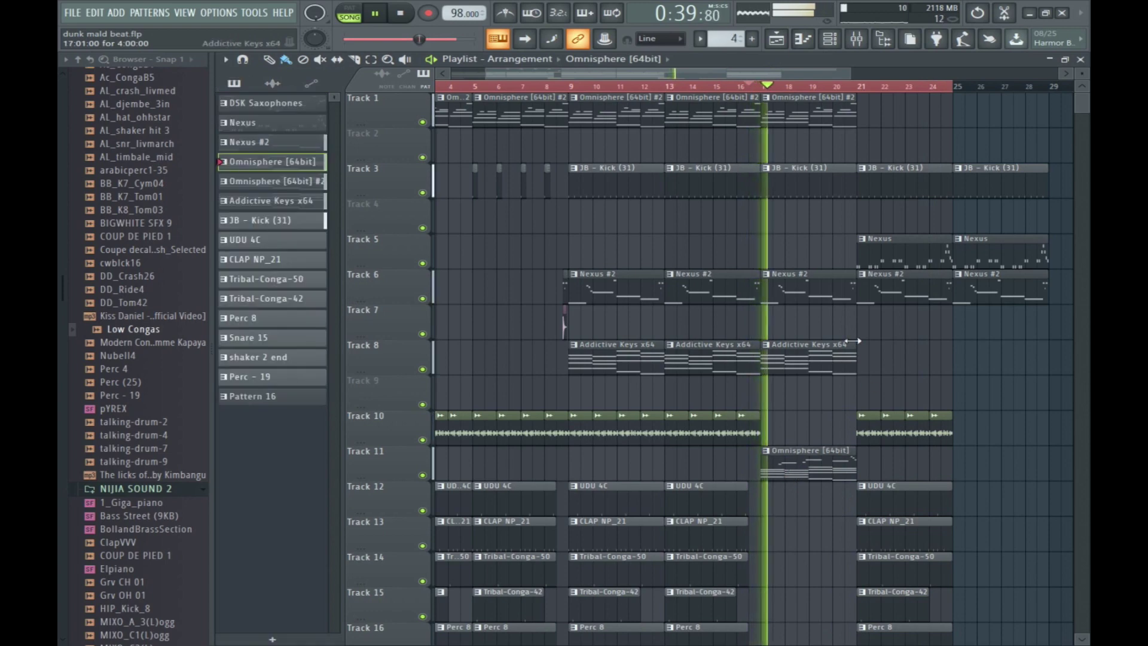
# Move the copied CLAP_112 clip on Track 25 to start at bar 20.
pyautogui.hotkey('ctrl', 'a')
pyautogui.scroll(-6, 807, 287)
pyautogui.keyDown('ctrl'); pyautogui.click(903, 410); pyautogui.keyUp('ctrl')
pyautogui.moveTo(832, 333); pyautogui.dragTo(859, 339)
# Duplicate the Maracas and percussion clips of bars 21 to 24 to bar 25.
pyautogui.moveTo(1002, 291); pyautogui.dragTo(876, 411)
pyautogui.hotkey('ctrl', 'b')
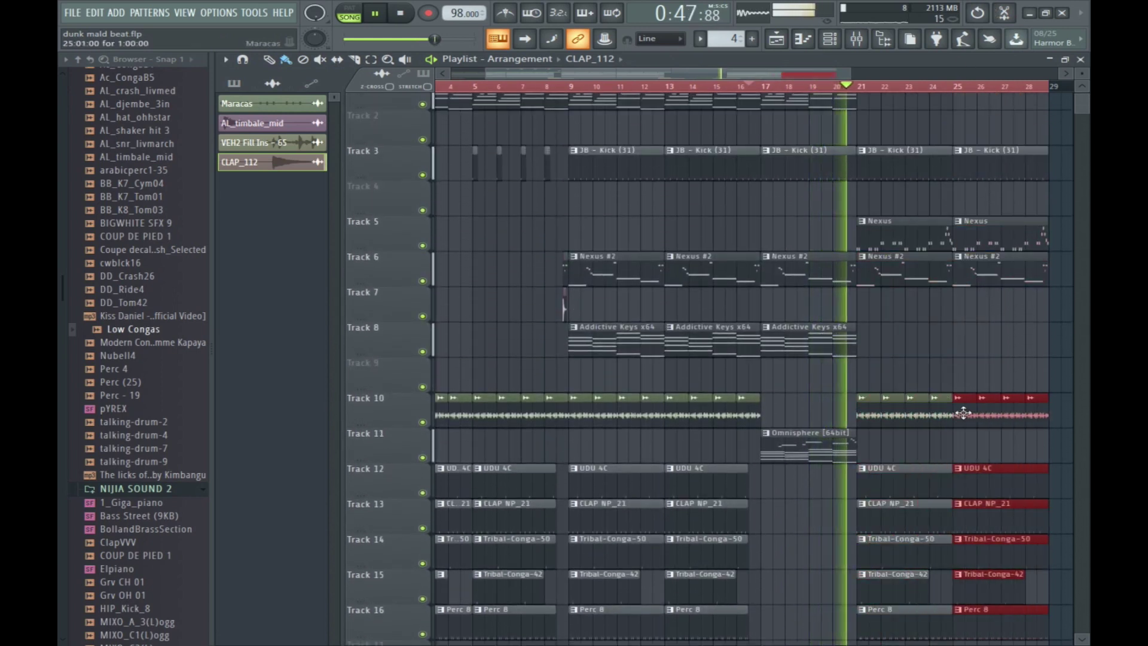
pyautogui.hotkey('ctrl', 'a')
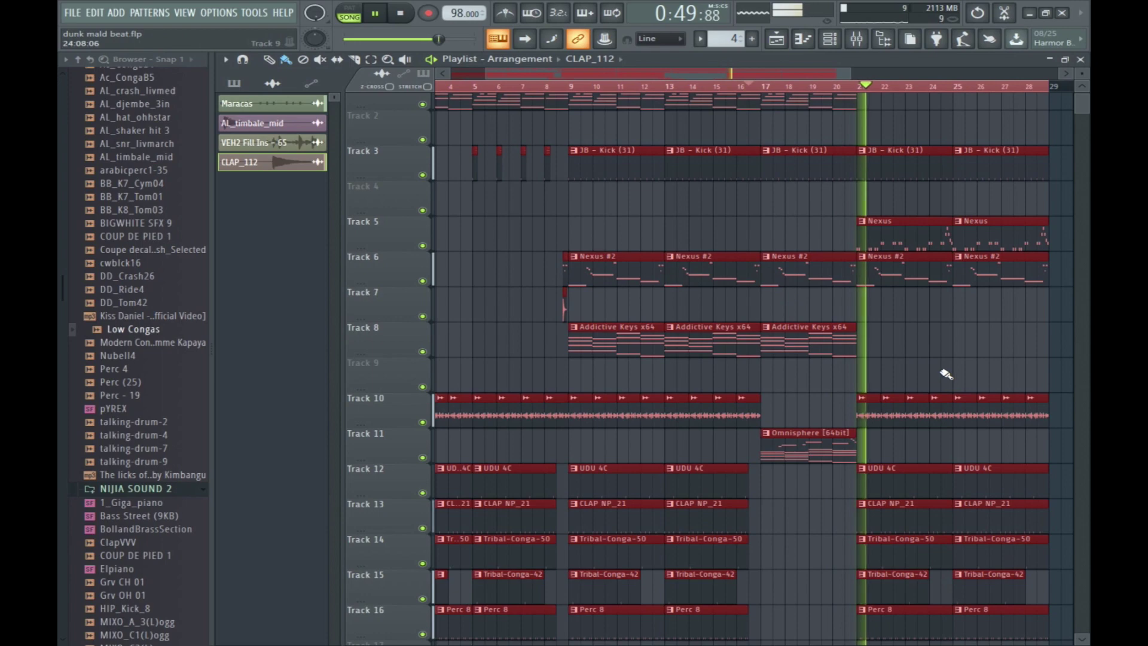
pyautogui.scroll(-8, 910, 338)
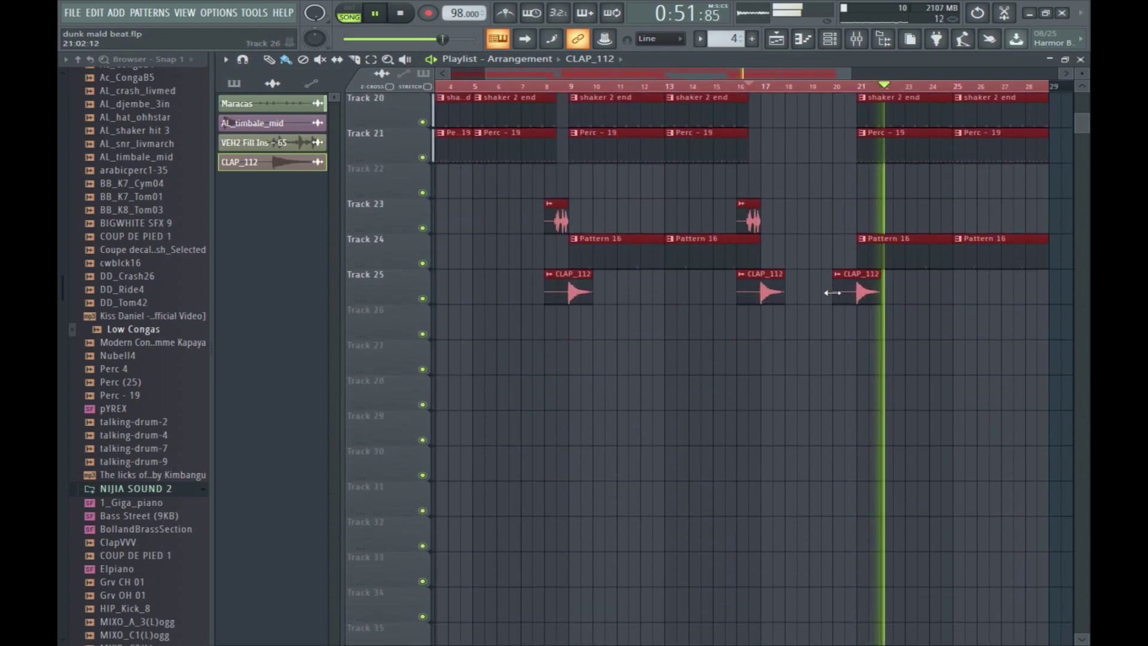
pyautogui.hotkey('ctrl', 'd')
# Place a copy of the VEH2 Fill Ins clip on Track 23 at bar 20.
pyautogui.click(754, 213)
pyautogui.click(843, 216)
pyautogui.scroll(3, 843, 216)
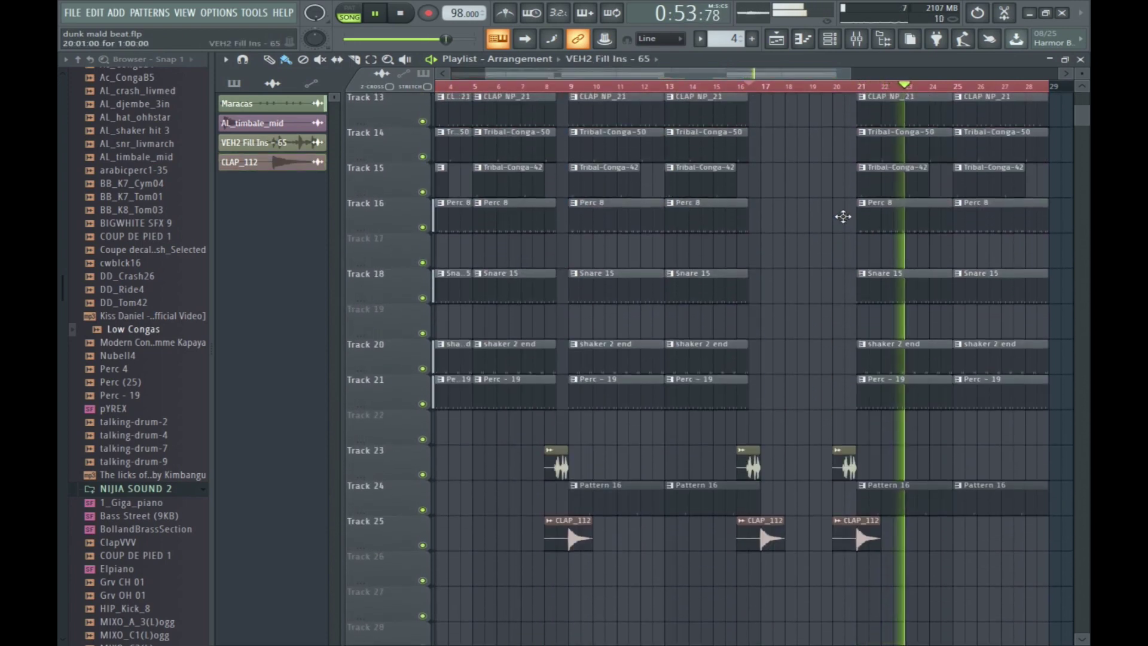
# Place Omnisphere [64bit] #2 clips on Track 1 at bars 21 and 25.
pyautogui.scroll(5, 843, 217)
pyautogui.moveTo(794, 109); pyautogui.dragTo(879, 111)
pyautogui.click(964, 111)
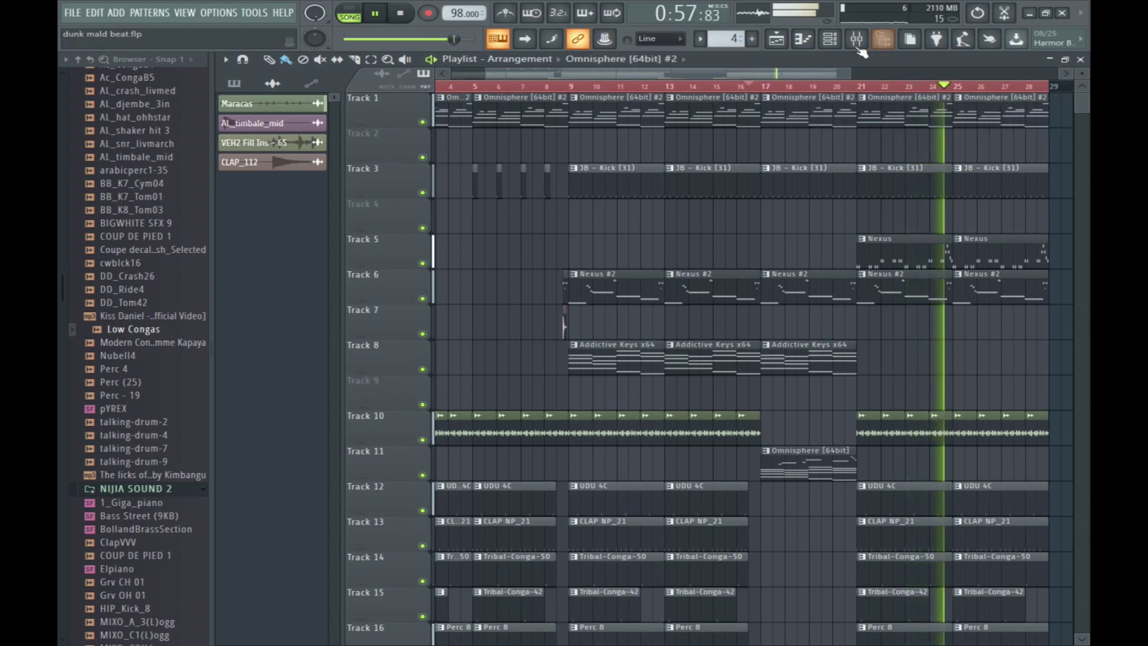
# Pick the DSK Saxophones pattern and place it on Track 4 at bar 17.
pyautogui.press('F6')
pyautogui.moveTo(712, 38)
pyautogui.mouseDown()
pyautogui.moveTo(712, 26)
pyautogui.moveTo(711, 41)
pyautogui.mouseUp()
pyautogui.scroll(-2, 725, 38)
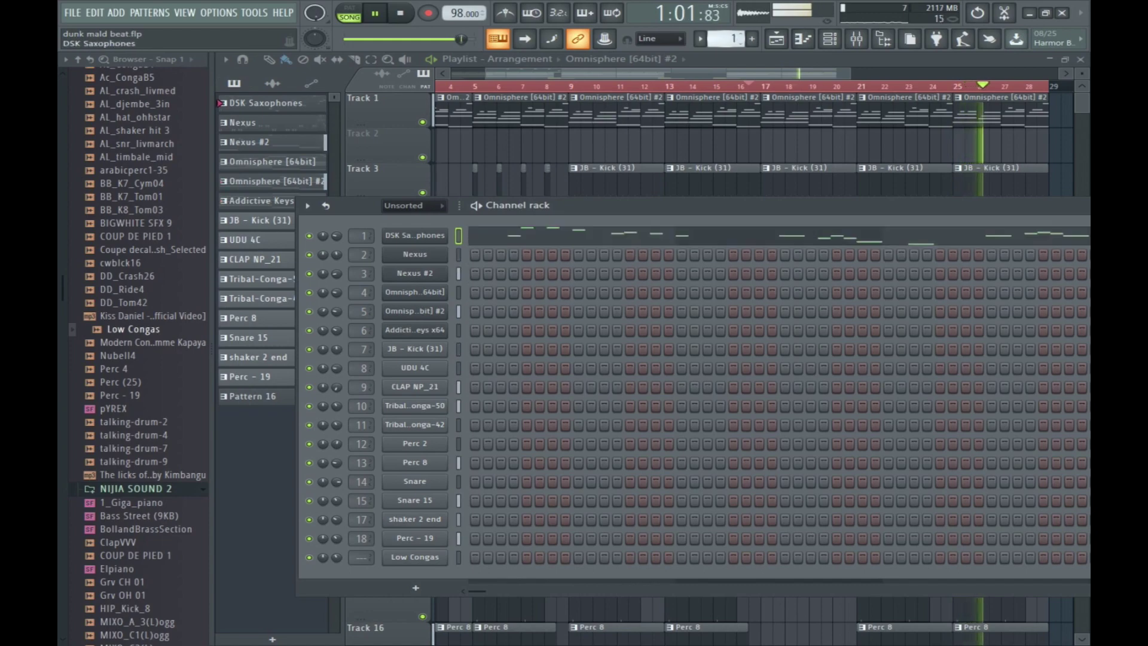
pyautogui.press('F6')
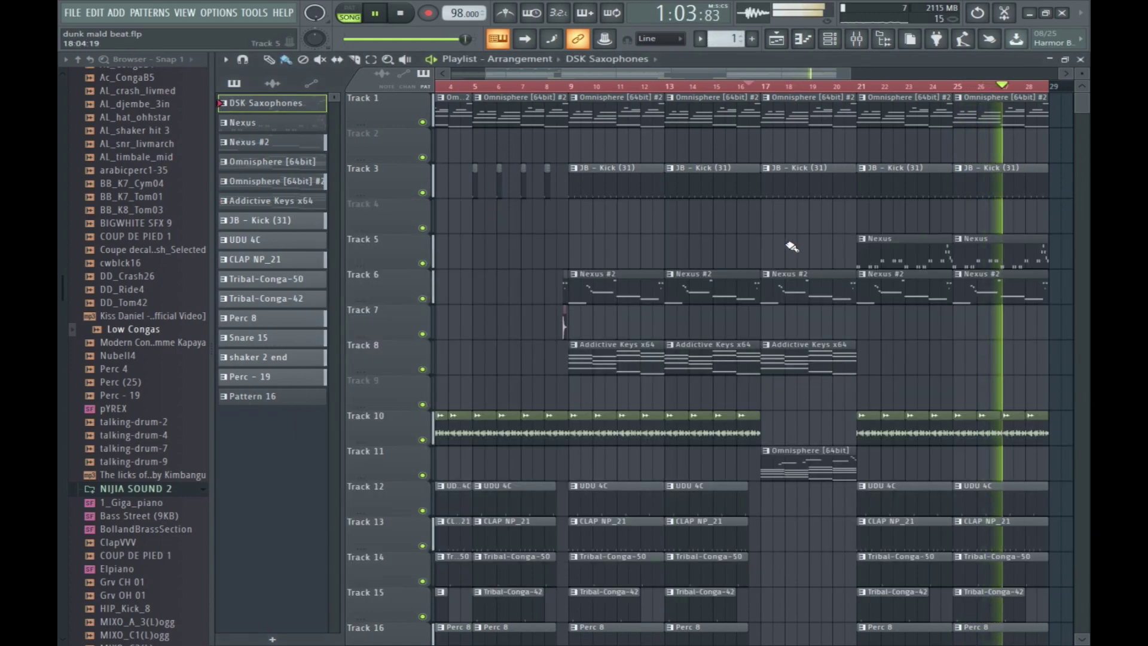
# Move all percussion and effect clips from Track 12 onward down one track, and the Omnisphere [64bit] clip to Track 12.
pyautogui.scroll(-5, 1031, 520)
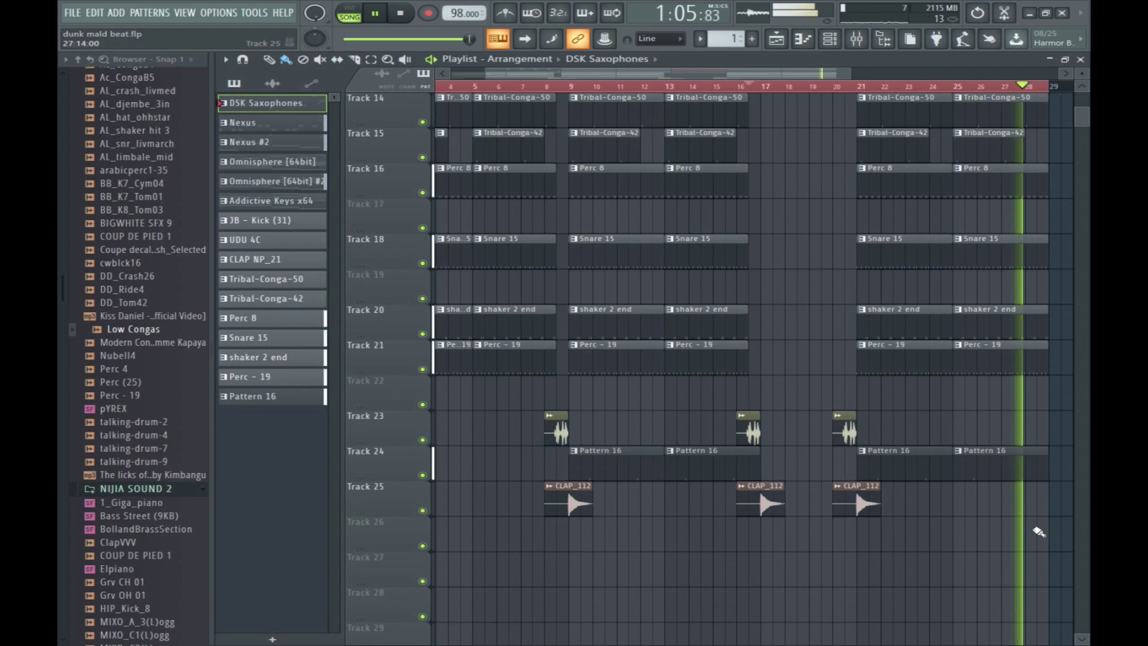
pyautogui.moveTo(1040, 508); pyautogui.dragTo(355, 476)
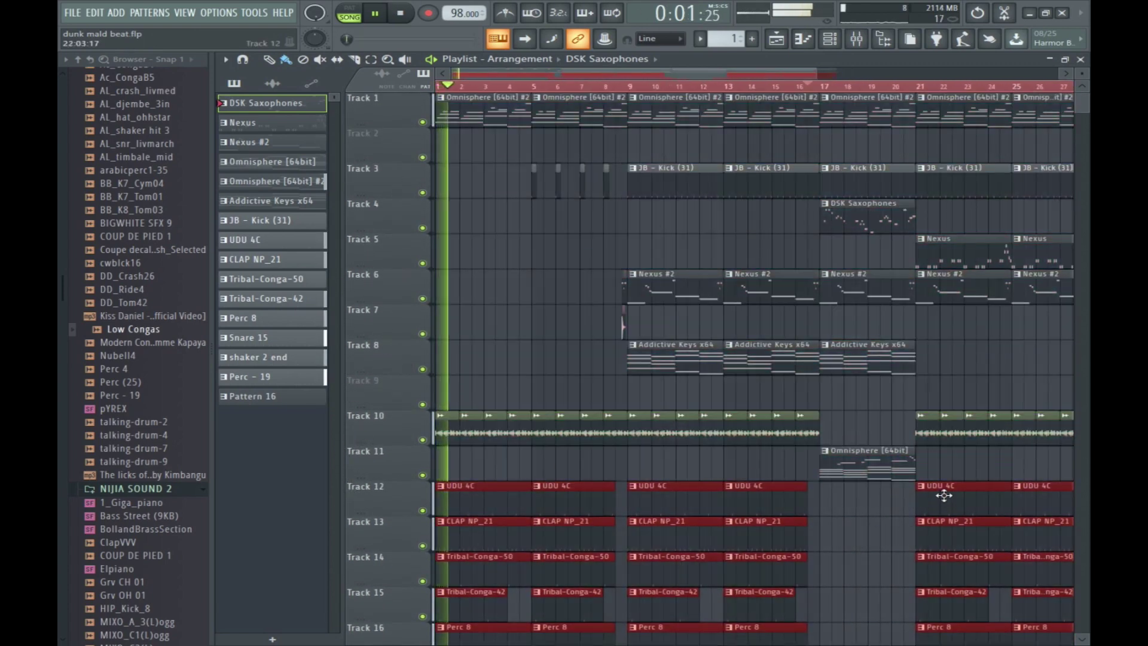
pyautogui.moveTo(943, 495); pyautogui.dragTo(941, 545)
pyautogui.moveTo(859, 464); pyautogui.dragTo(857, 504)
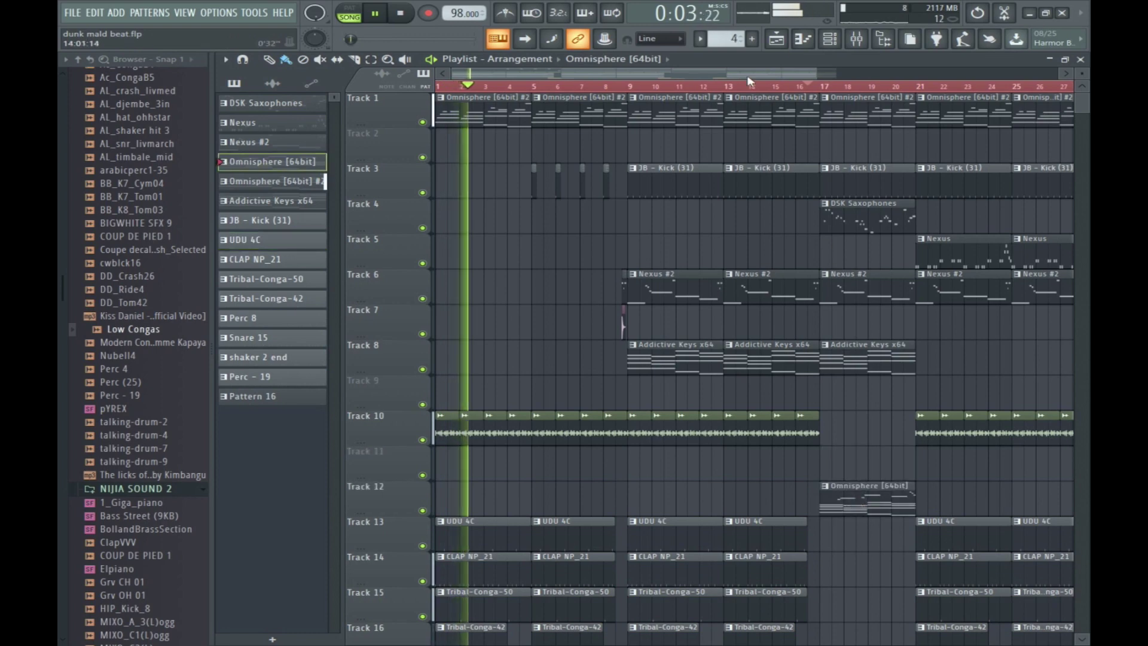
# Duplicate all clips from bar 5 to the end of bar 28 so the copy starts at bar 29.
pyautogui.moveTo(815, 74); pyautogui.dragTo(937, 74)
pyautogui.scroll(-8, 822, 250)
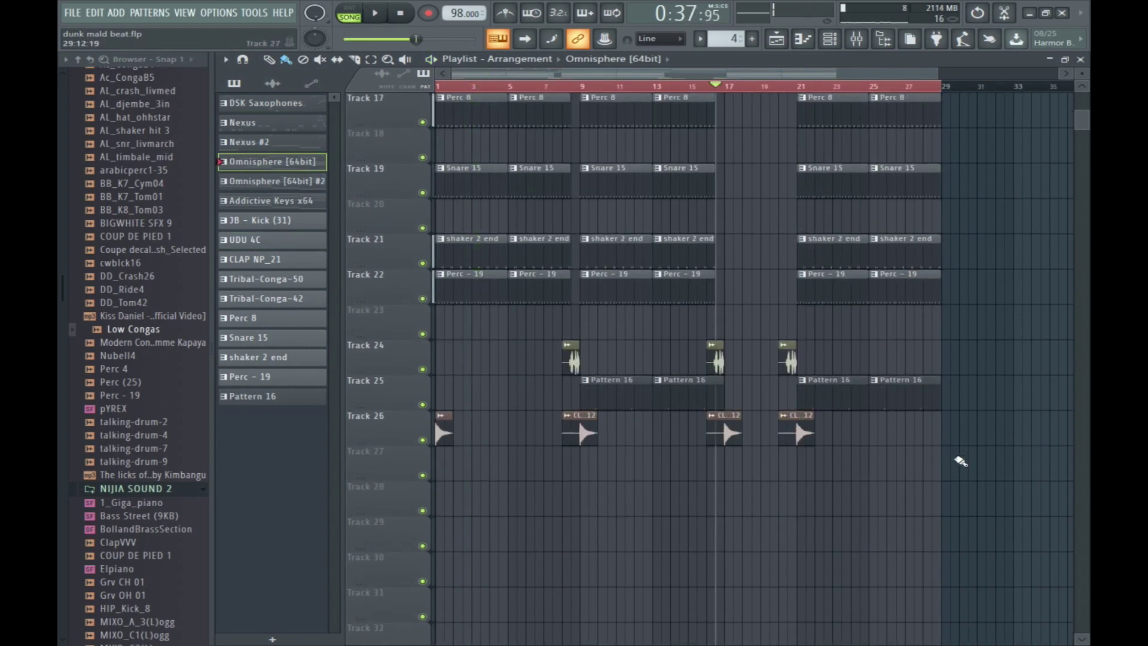
pyautogui.moveTo(952, 477); pyautogui.dragTo(514, 5)
pyautogui.hotkey('ctrl', 'b')
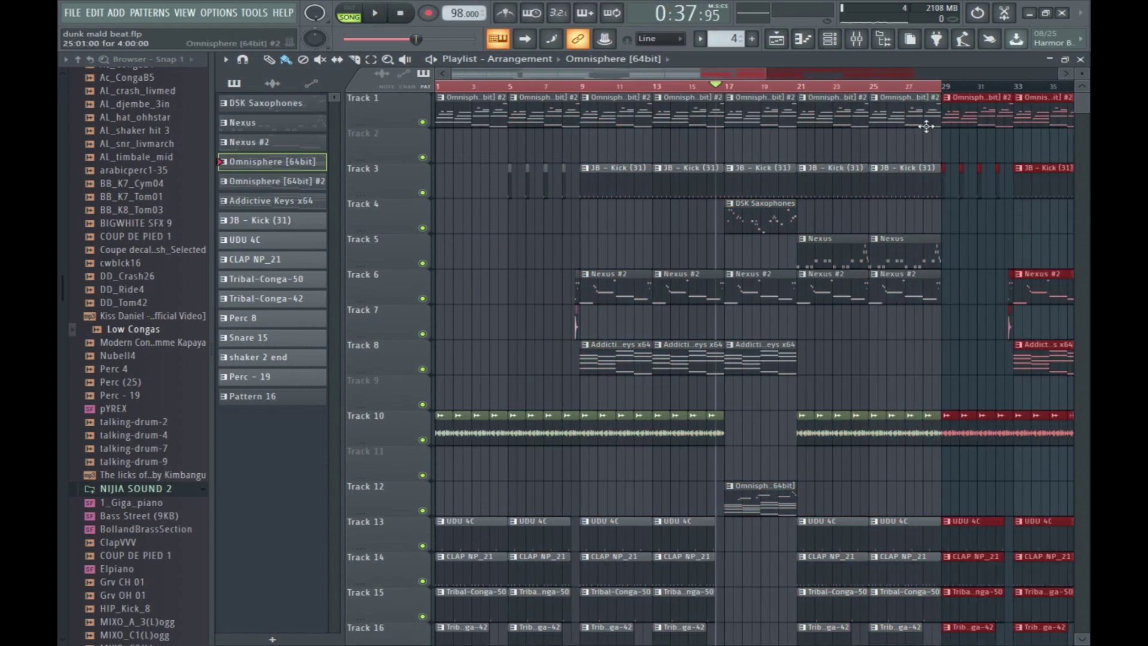
# Place Nexus on Track 5 and Addictive Keys x64 on Track 8 at bar 29, and play the arrangement from around there.
pyautogui.hotkey('ctrl', 'a')
pyautogui.keyDown('ctrl'); pyautogui.click(990, 237); pyautogui.keyUp('ctrl')
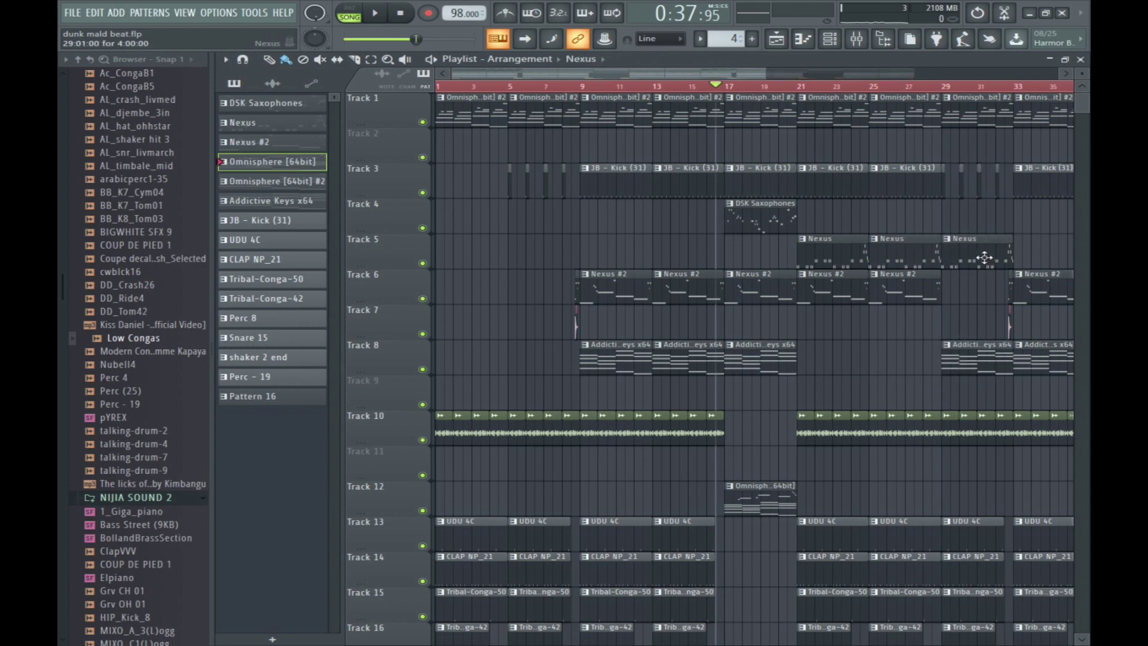
pyautogui.press('space')
pyautogui.scroll(-10, 962, 225)
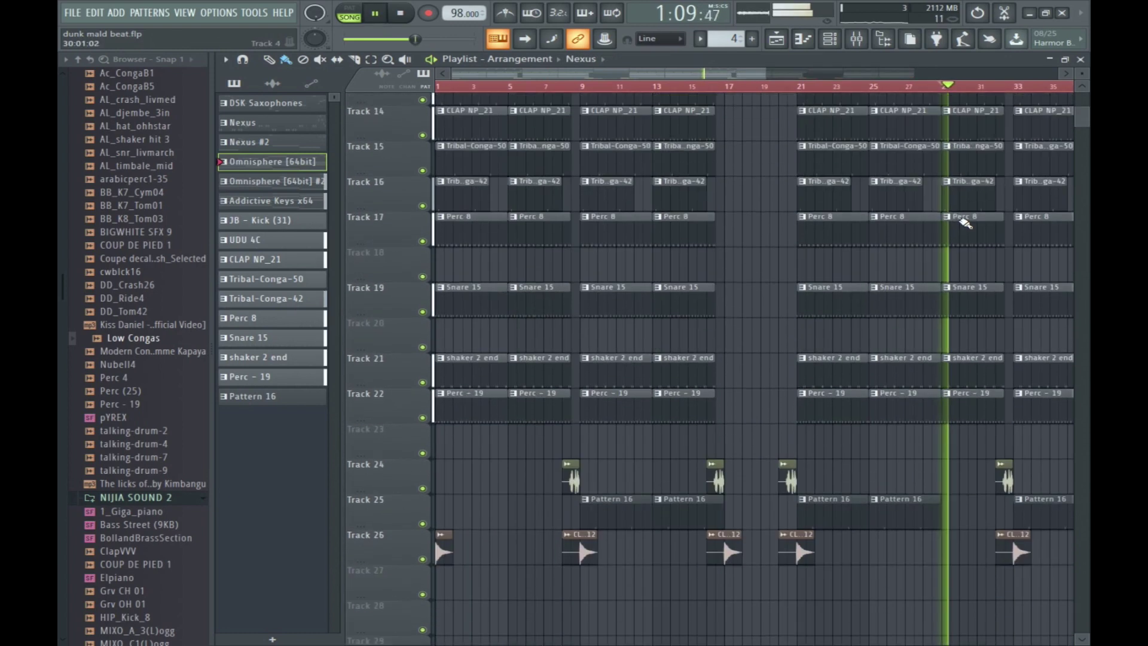
# Place Omnisphere [64bit] on Track 12 and DSK Saxophones on Track 4 at bars 29, 33 and 37.
pyautogui.scroll(10, 966, 306)
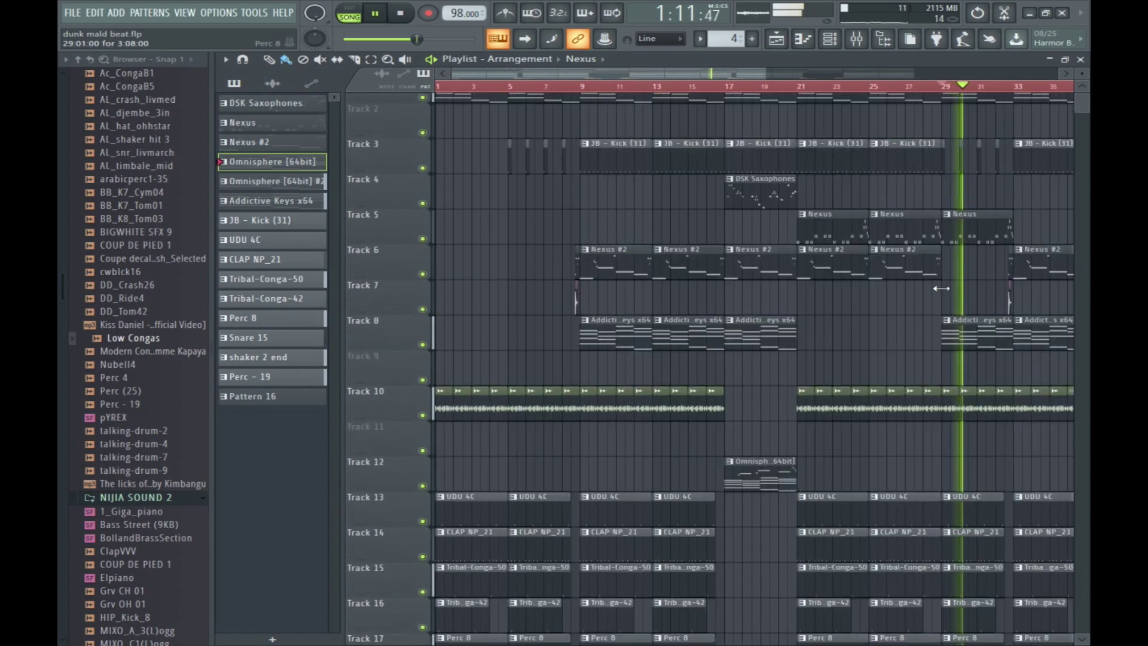
pyautogui.click(972, 496)
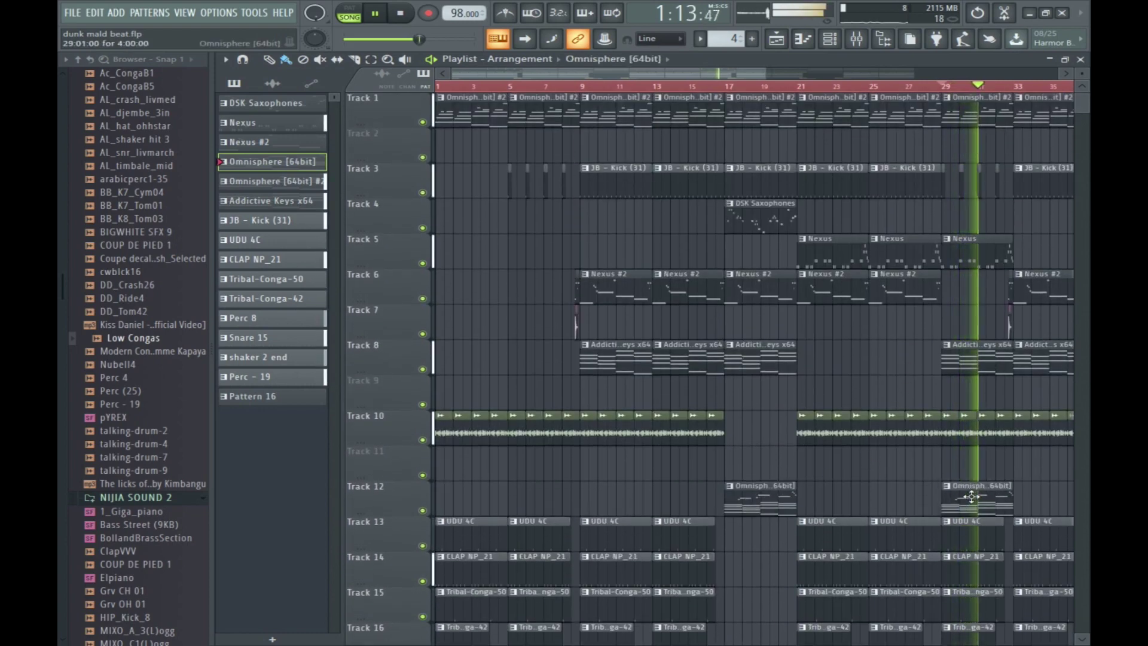
pyautogui.moveTo(769, 220); pyautogui.dragTo(993, 224)
pyautogui.moveTo(932, 488); pyautogui.dragTo(963, 505)
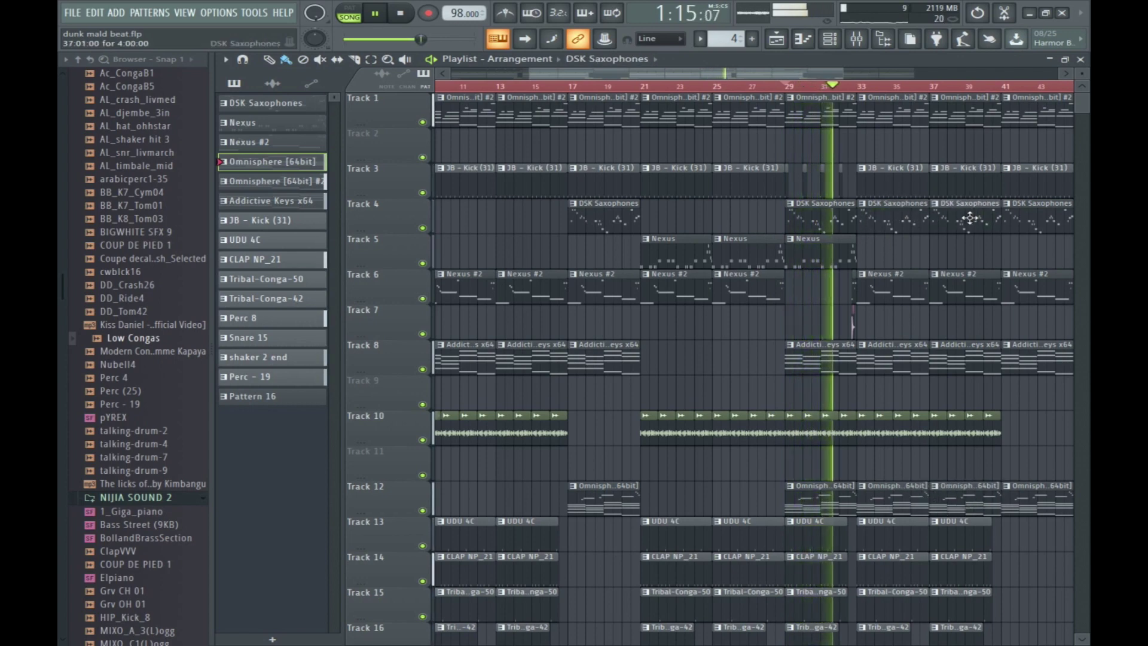
# Save the project and review all clips across the arrangement up to its end at bar 53.
pyautogui.scroll(-10, 834, 250)
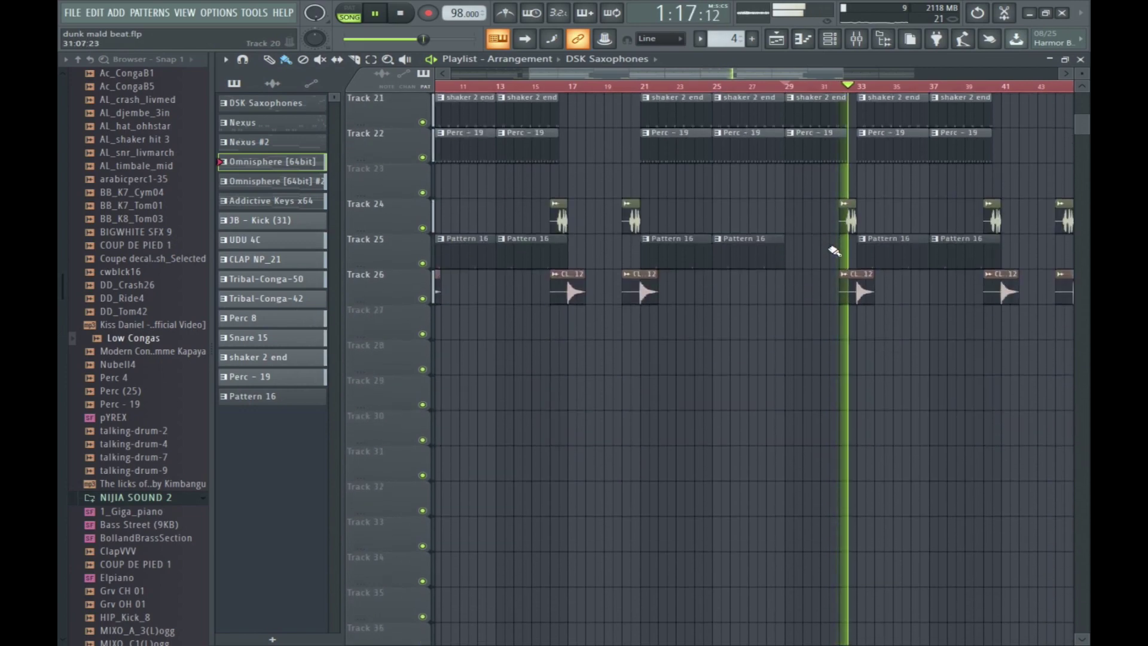
pyautogui.scroll(4, 834, 249)
pyautogui.hotkey('ctrl', 'a')
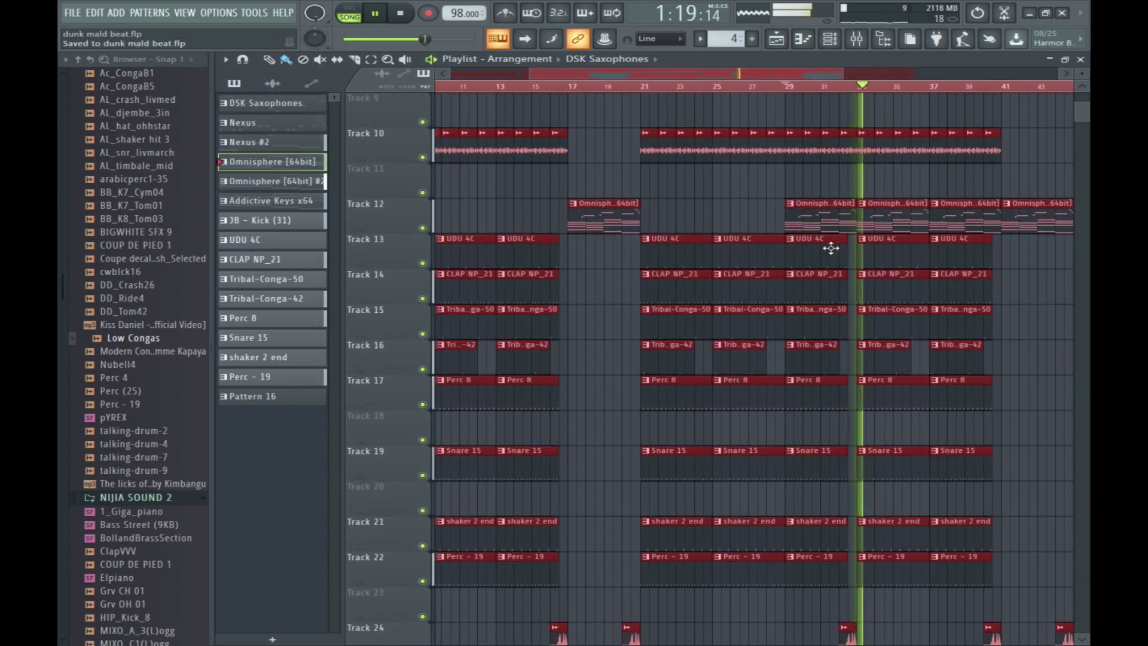
pyautogui.scroll(5, 836, 251)
pyautogui.scroll(-13, 861, 253)
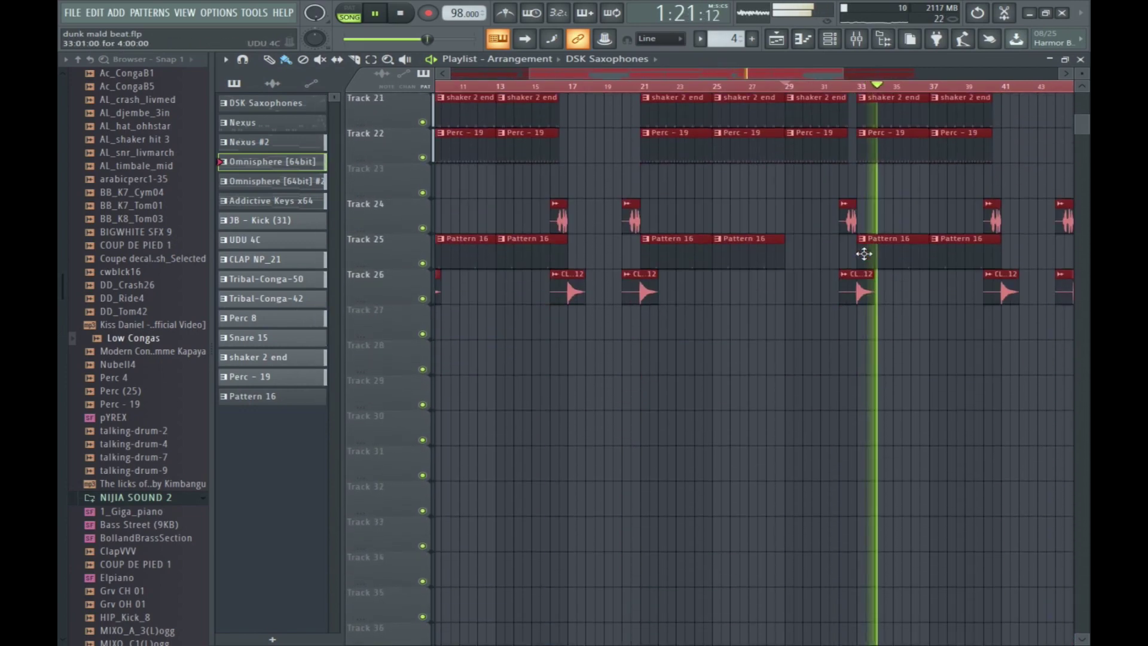
pyautogui.scroll(15, 864, 253)
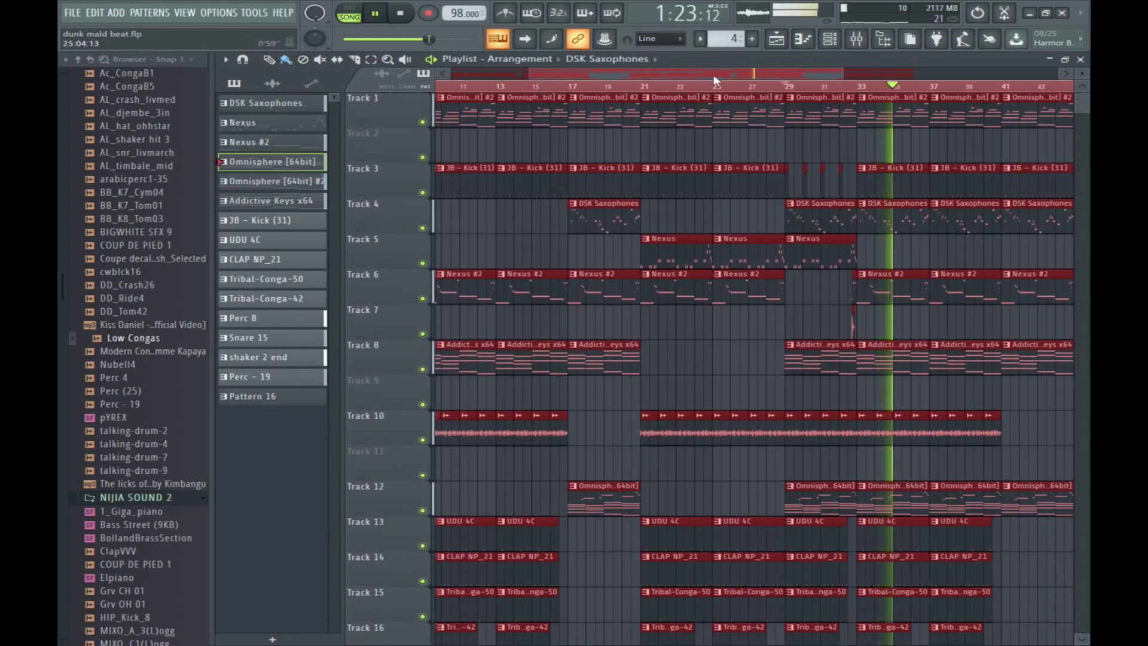
pyautogui.hscroll(6, 715, 79)
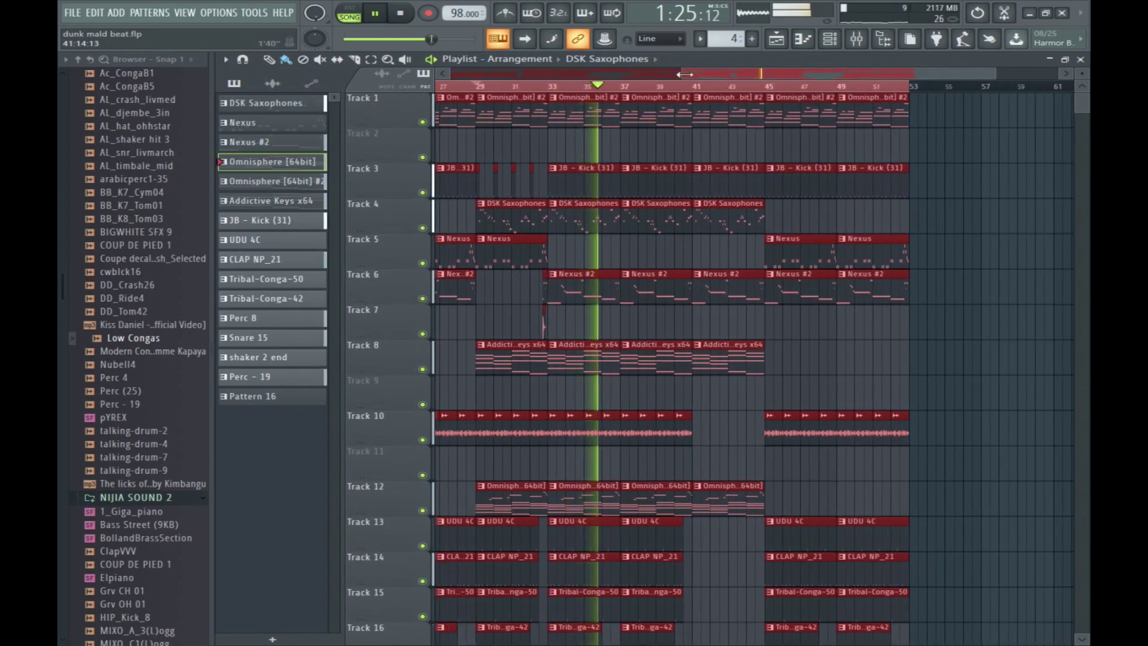
# Move all percussion and effect clips from Track 13 onward down one track.
pyautogui.moveTo(684, 74); pyautogui.dragTo(328, 114)
pyautogui.scroll(-13, 899, 338)
pyautogui.moveTo(1010, 413); pyautogui.dragTo(335, 394)
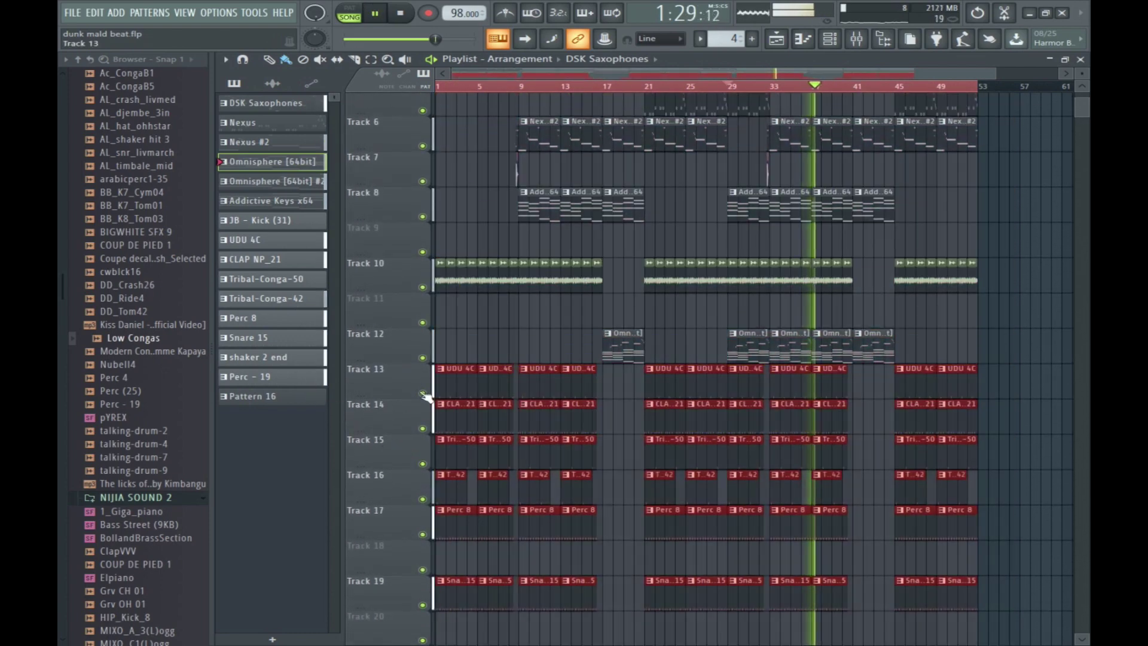
pyautogui.moveTo(450, 386); pyautogui.dragTo(449, 422)
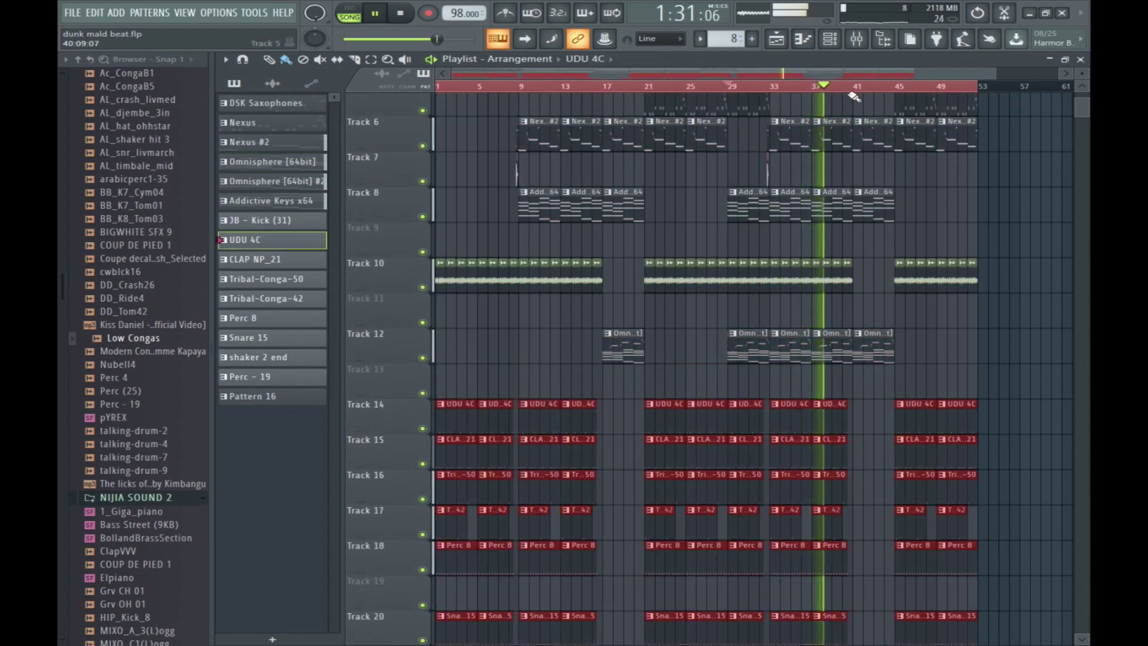
# Delete the DSK Saxophones clip at bar 41 on Track 4 and clear the percussion selection.
pyautogui.moveTo(458, 73); pyautogui.dragTo(616, 73)
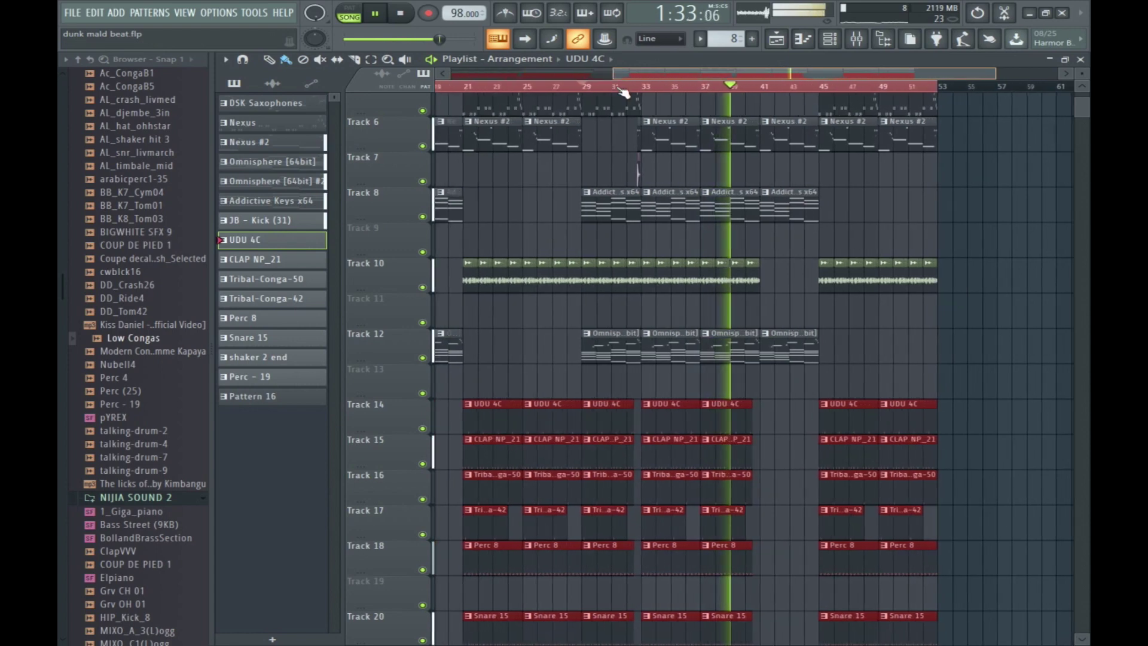
pyautogui.scroll(5, 723, 230)
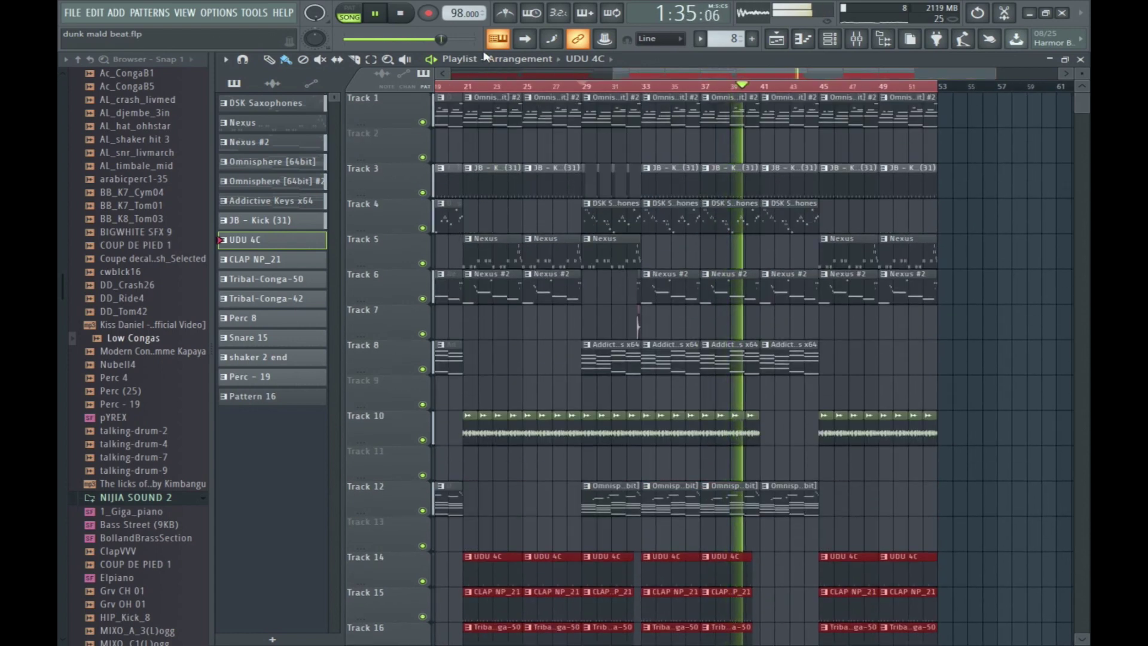
pyautogui.moveTo(615, 71); pyautogui.dragTo(695, 183)
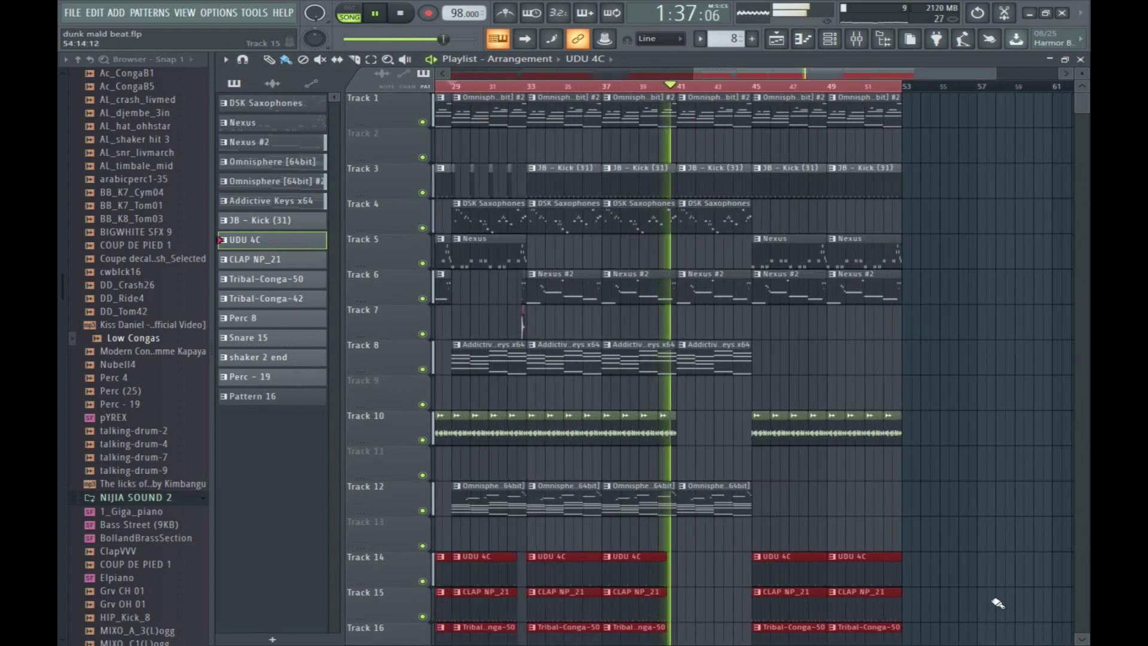
pyautogui.keyDown('ctrl'); pyautogui.click(819, 504); pyautogui.keyUp('ctrl')
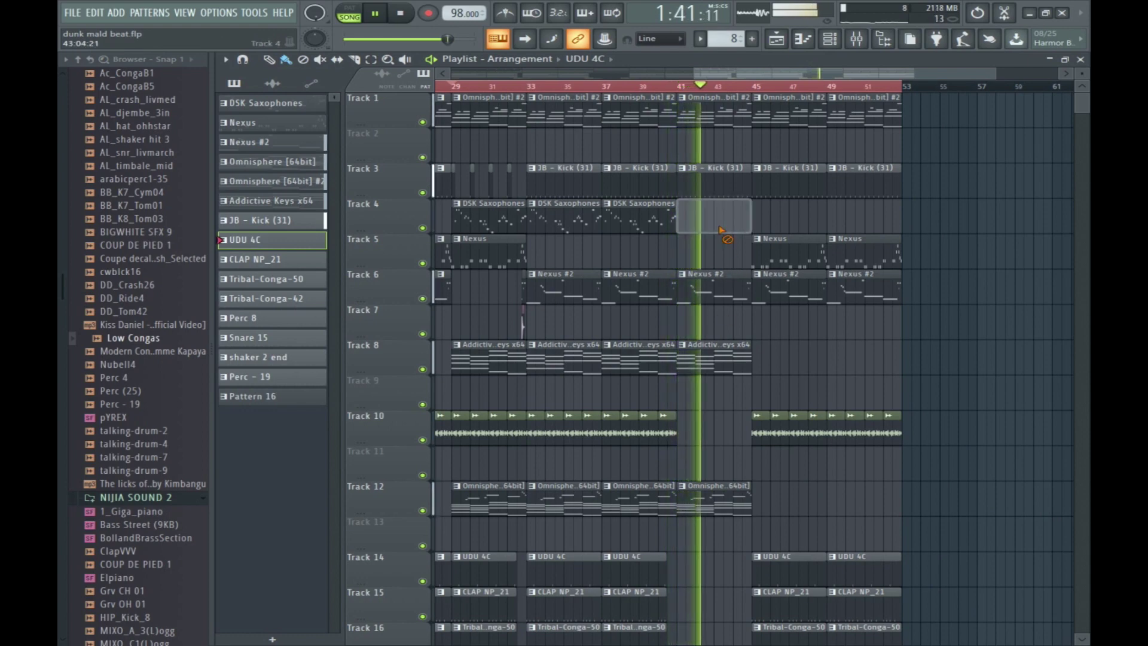
# Place Addictive Keys x64 on Track 8 at bars 45 and 49.
pyautogui.hotkey('ctrl', 'a')
pyautogui.click(1000, 307)
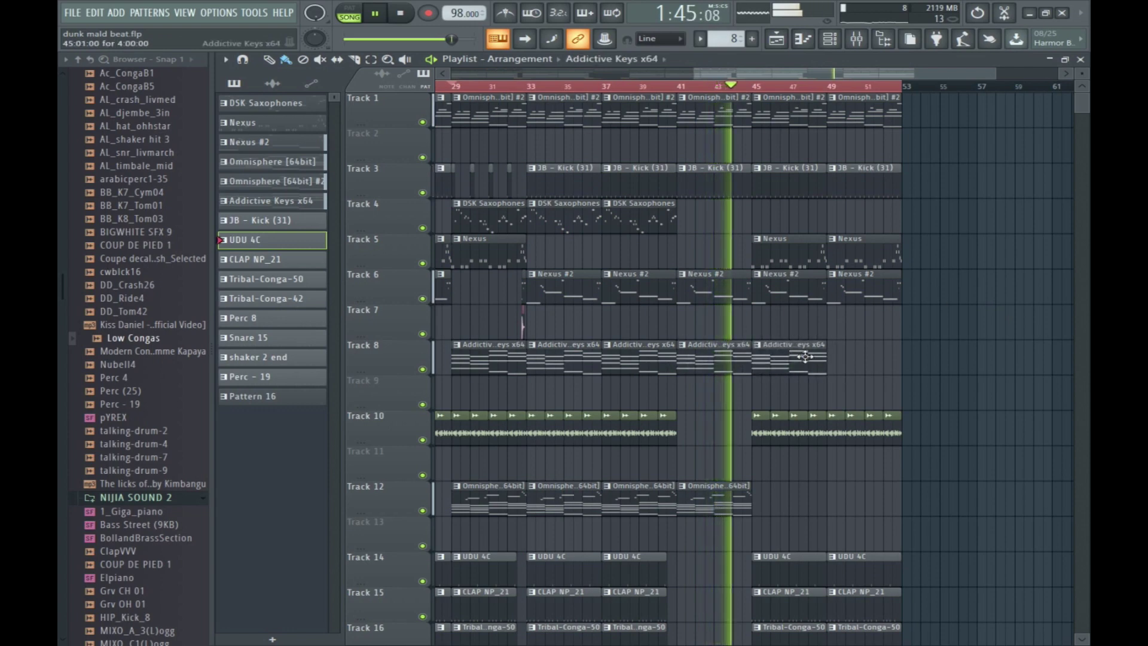
pyautogui.hotkey('ctrl', 'a')
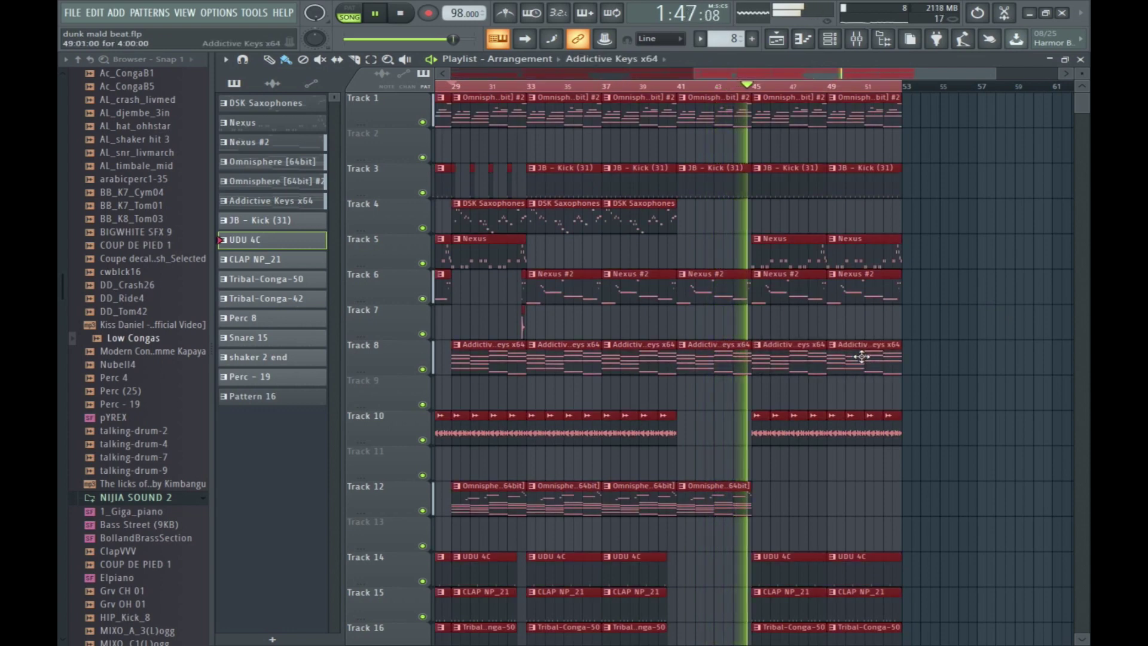
# Extend Track 1 with Omnisphere [64bit] #2 and Track 5 with Nexus at bars 53 and 57.
pyautogui.scroll(-8, 821, 316)
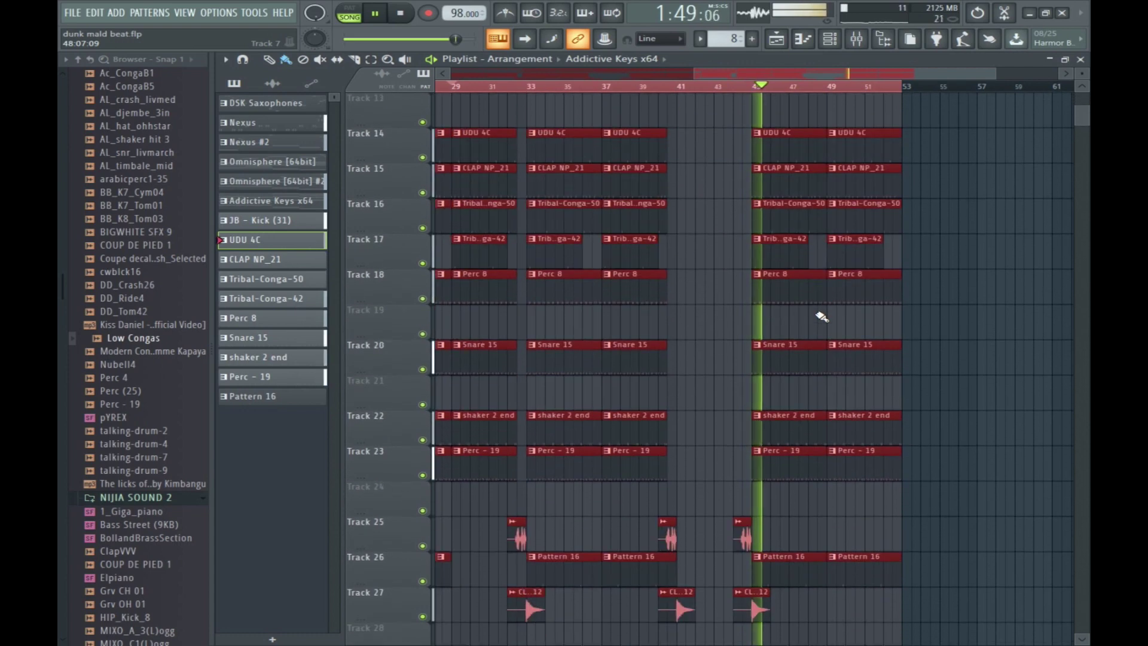
pyautogui.scroll(6, 822, 317)
pyautogui.scroll(2, 821, 317)
pyautogui.moveTo(722, 72); pyautogui.dragTo(808, 148)
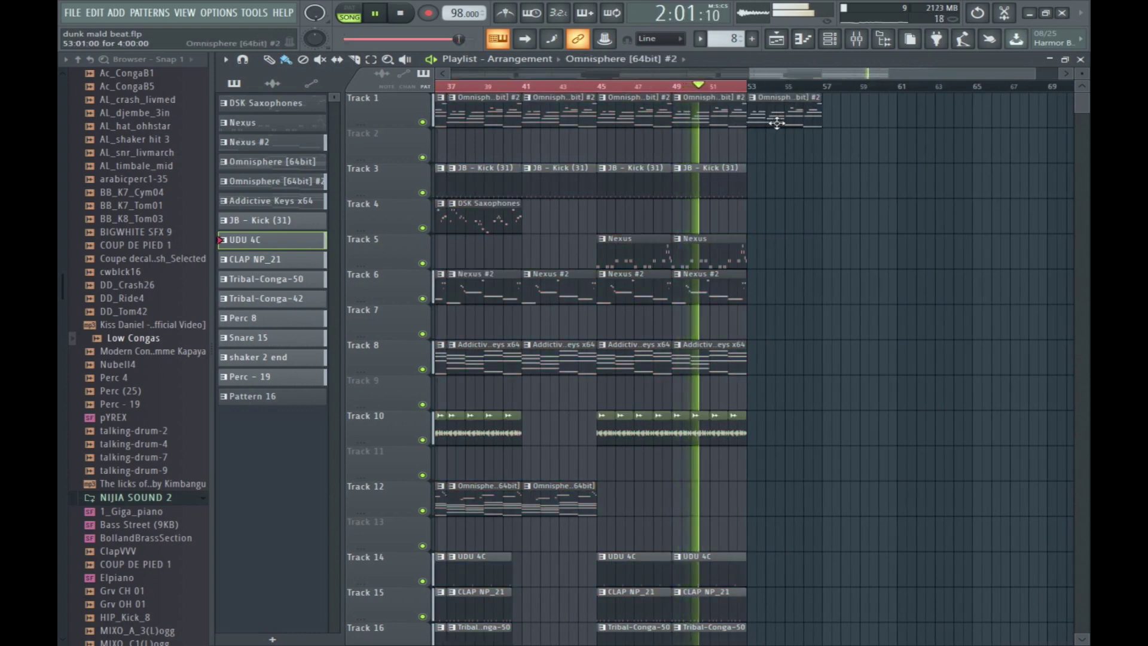
pyautogui.hotkey('ctrl', 'a')
pyautogui.hotkey('ctrl', 'd')
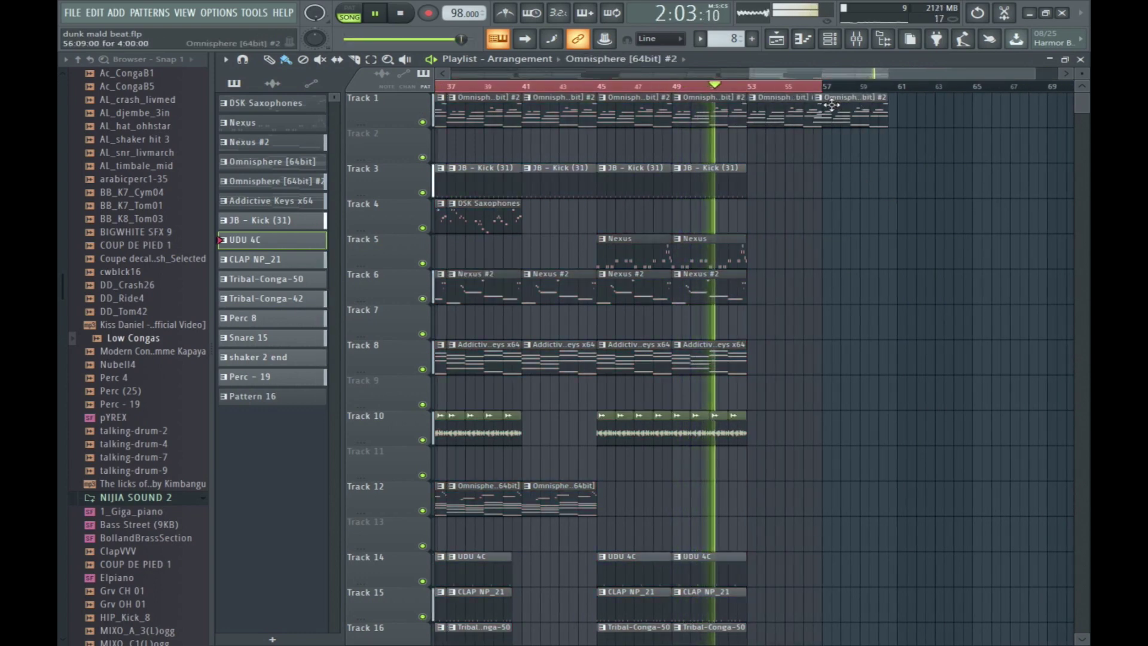
pyautogui.hotkey('ctrl', 'a')
pyautogui.hotkey('ctrl', 'd')
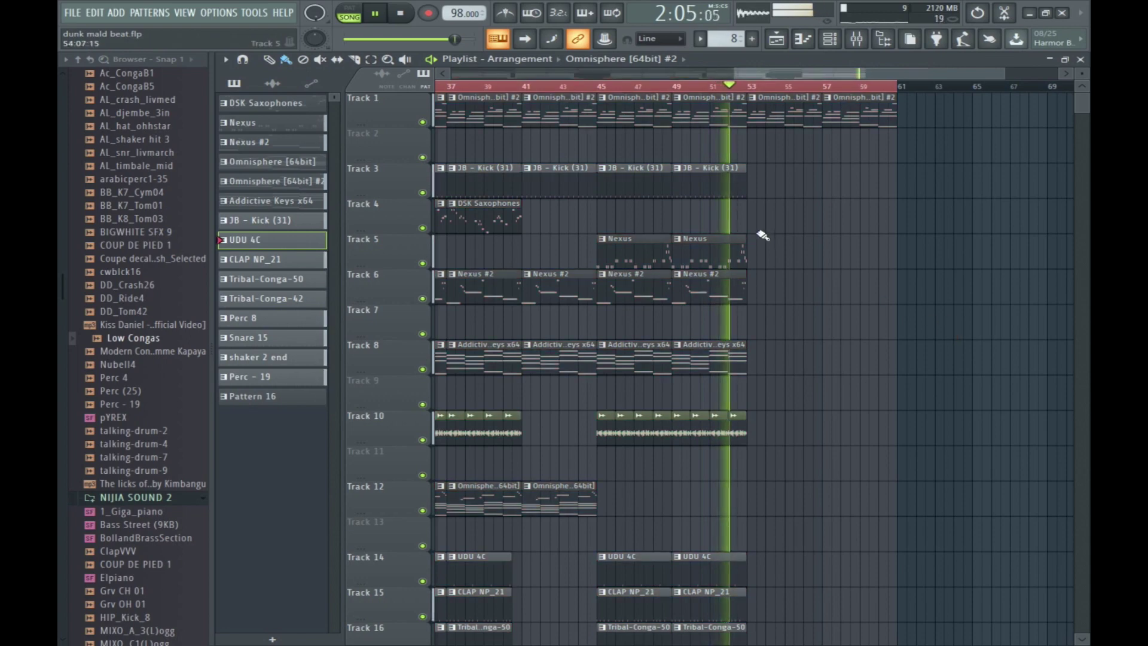
pyautogui.moveTo(704, 262); pyautogui.dragTo(856, 258)
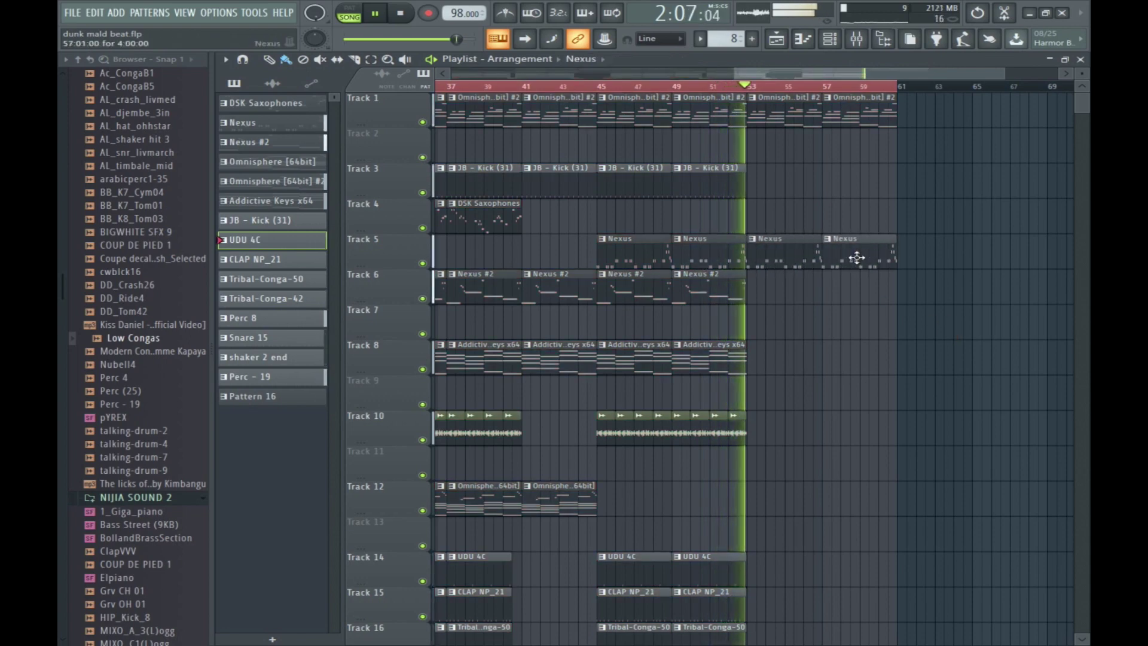
# Place Addictive Keys x64 on Track 8 from halfway through bar 53 to bar 57 and again at bar 57, and replay from about bar 53.
pyautogui.doubleClick(732, 359)
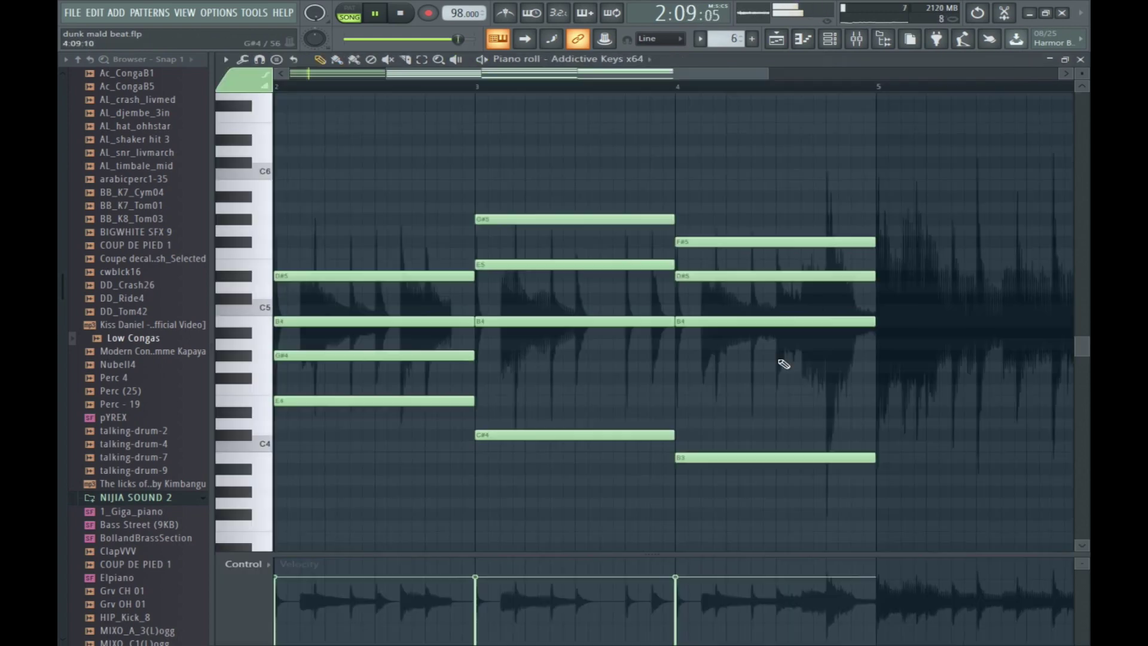
pyautogui.click(1081, 60)
pyautogui.press('F6')
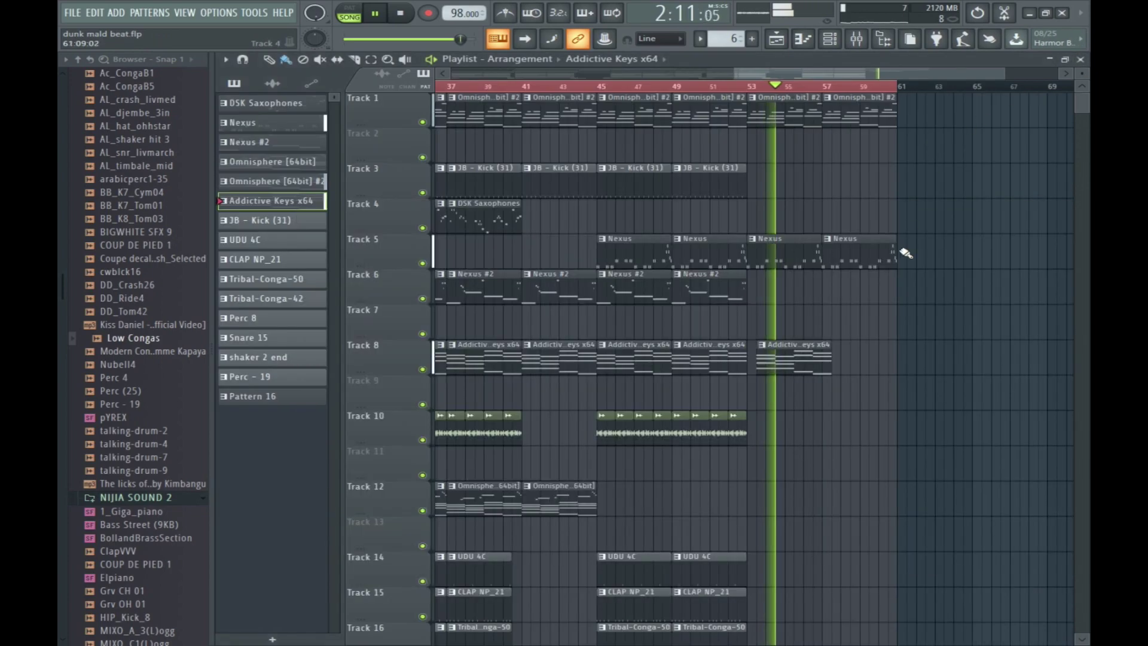
pyautogui.click(843, 361)
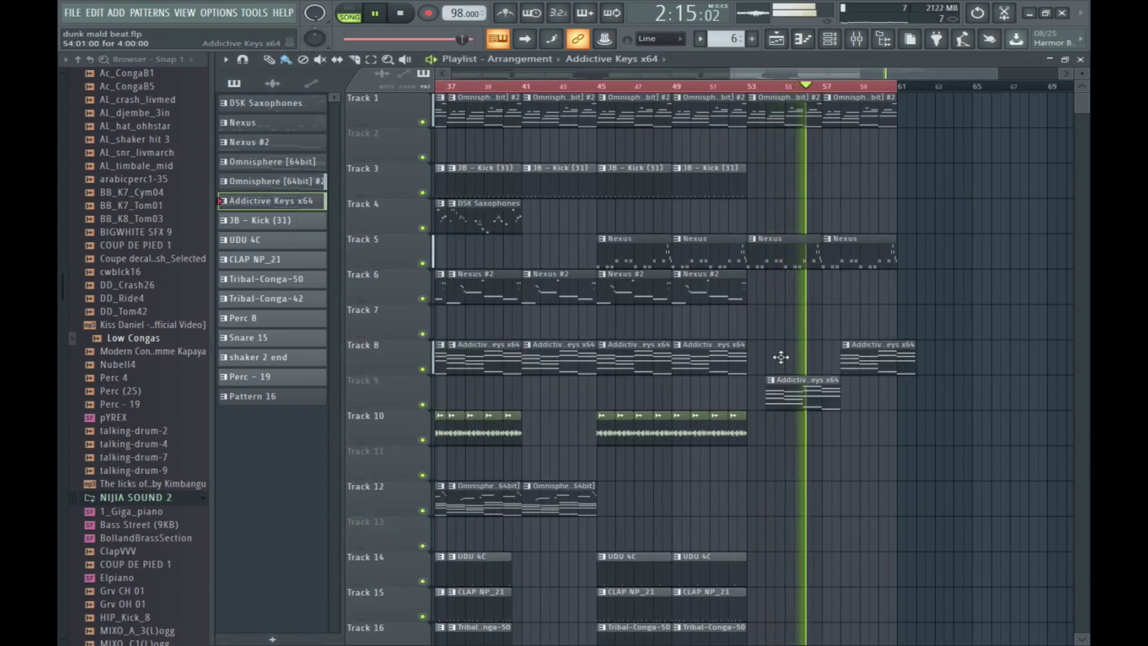
pyautogui.press('space')
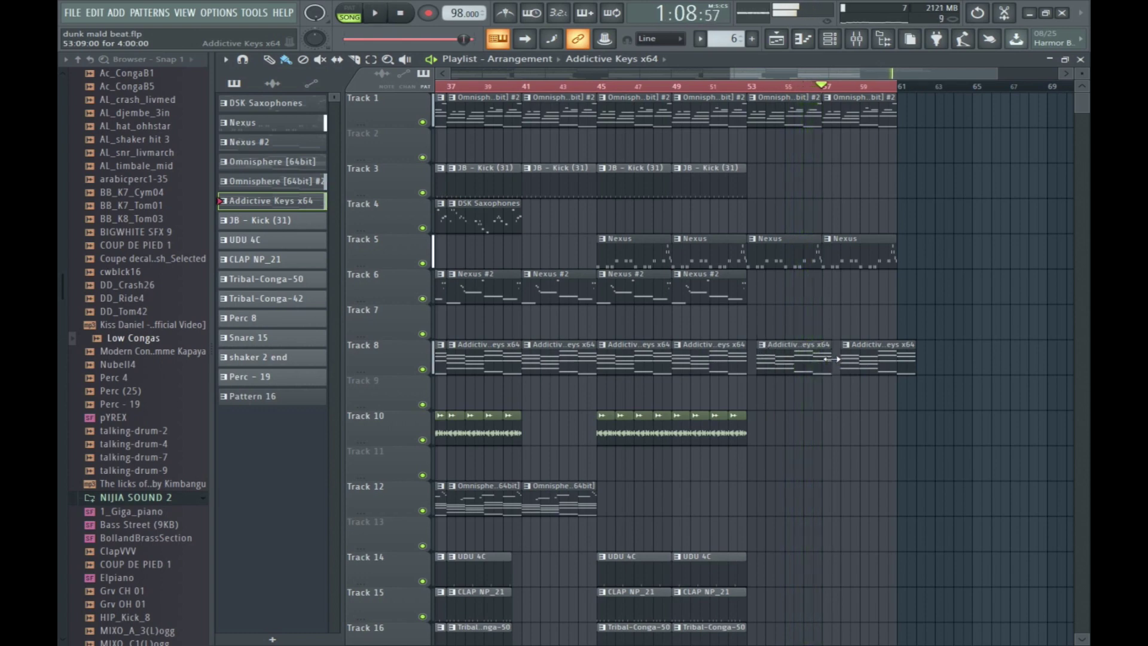
pyautogui.click(743, 87)
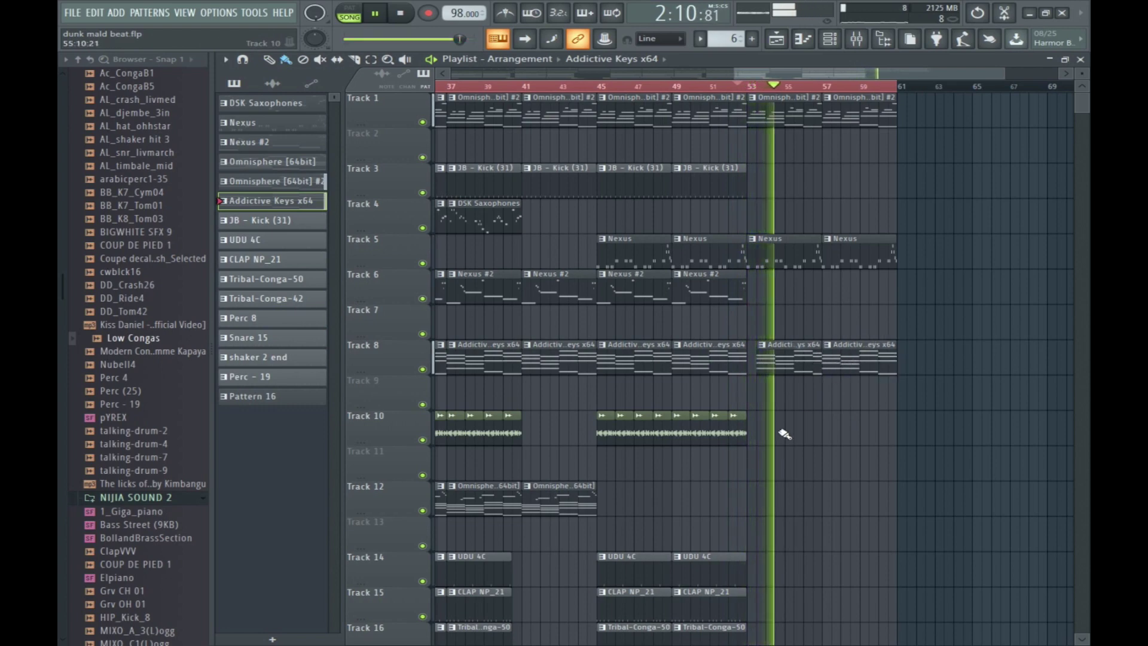
# Copy four bars of the Track 10 audio loop and of the percussion clips on Tracks 14 to 26 to bar 57.
pyautogui.moveTo(697, 436); pyautogui.dragTo(680, 429)
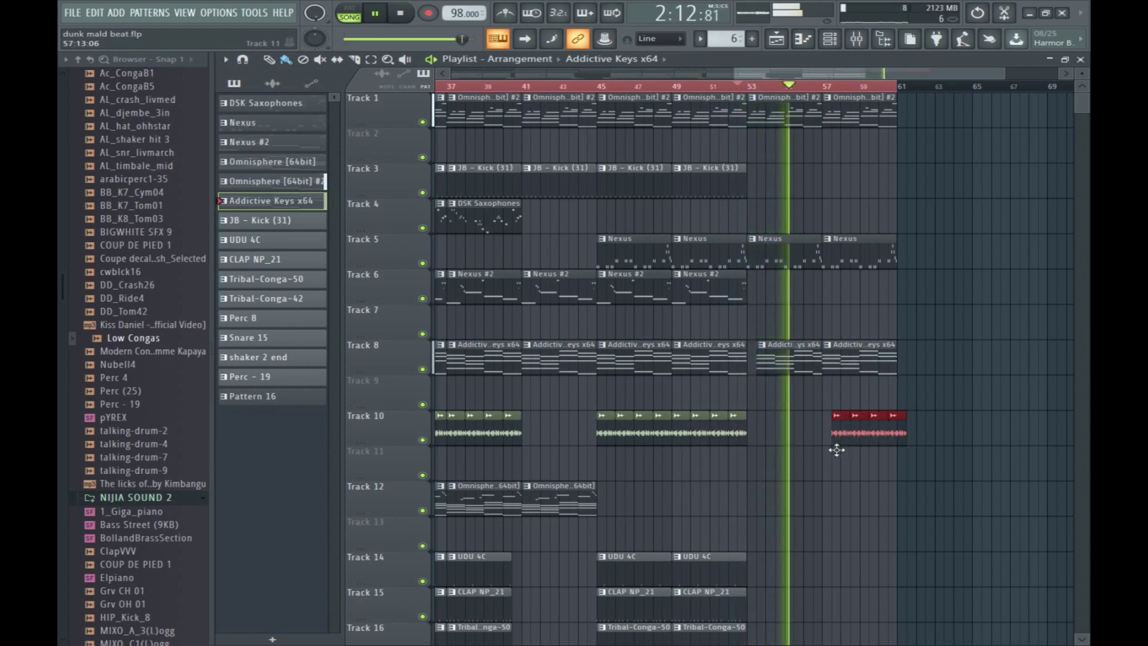
pyautogui.scroll(-15, 835, 450)
pyautogui.moveTo(817, 465)
pyautogui.mouseDown()
pyautogui.moveTo(736, 6)
pyautogui.moveTo(687, 310)
pyautogui.moveTo(687, 289)
pyautogui.moveTo(855, 305)
pyautogui.moveTo(846, 306)
pyautogui.mouseUp()
pyautogui.press('space')
pyautogui.press('space')
# Copy the VEH2 Fill Ins - 65 clip to bars 52 and 56 on Track 25, and CLAP_112 to bar 52 and halfway through bar 56 on Track 27.
pyautogui.scroll(-2, 861, 406)
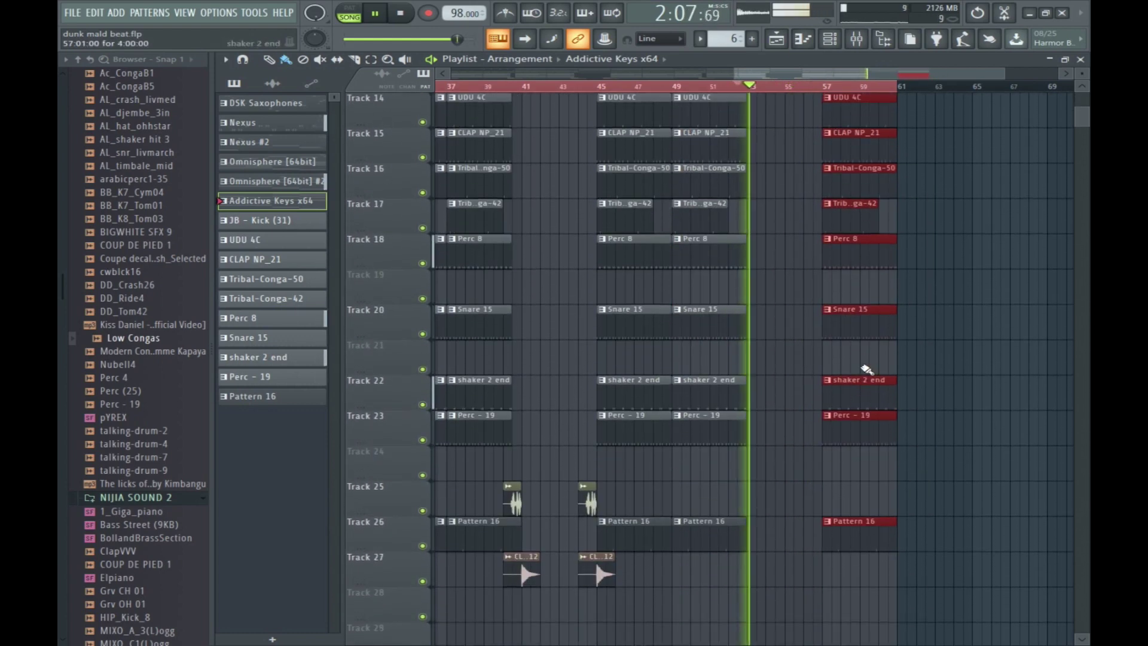
pyautogui.moveTo(599, 573); pyautogui.dragTo(751, 579)
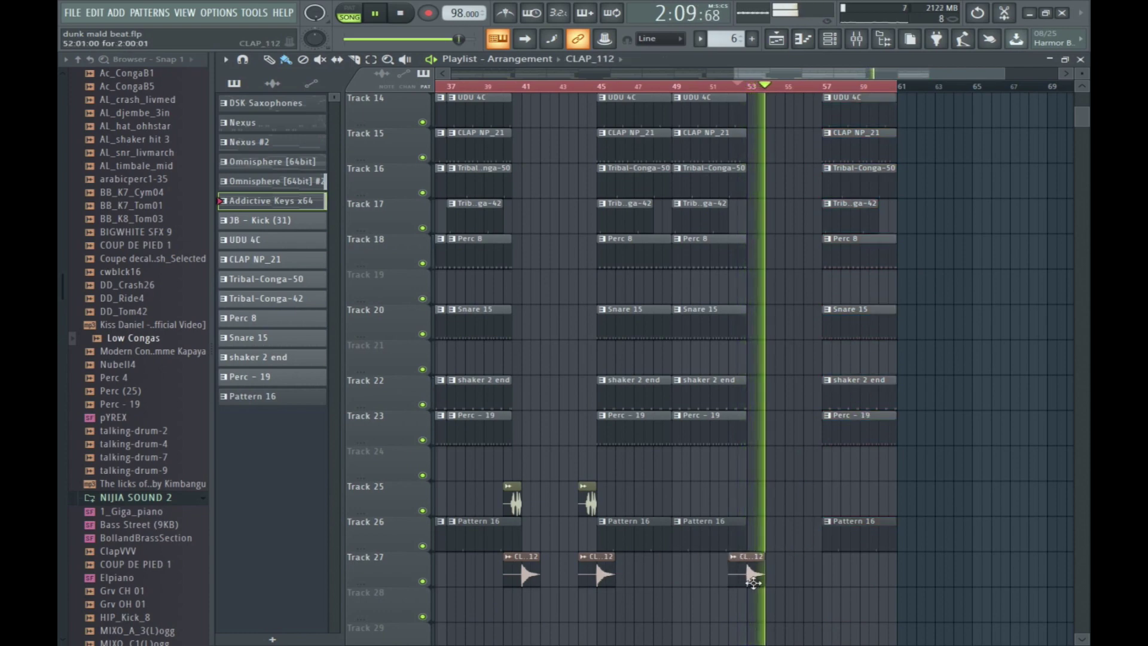
pyautogui.moveTo(589, 507); pyautogui.dragTo(739, 513)
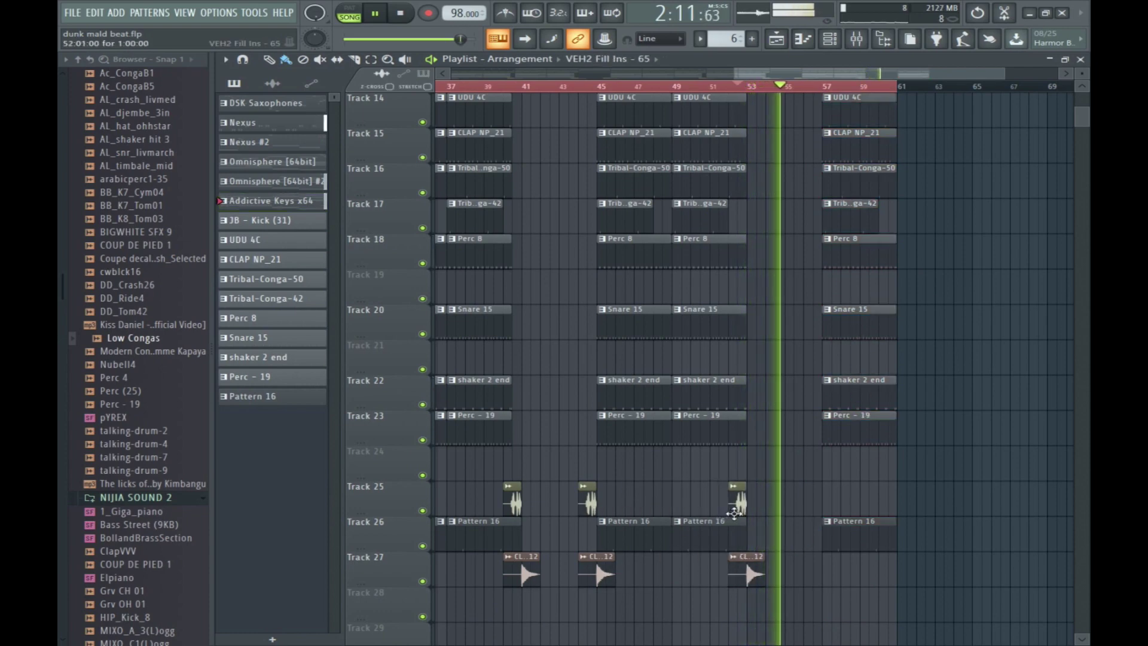
pyautogui.moveTo(807, 504); pyautogui.dragTo(816, 503)
pyautogui.click(745, 571)
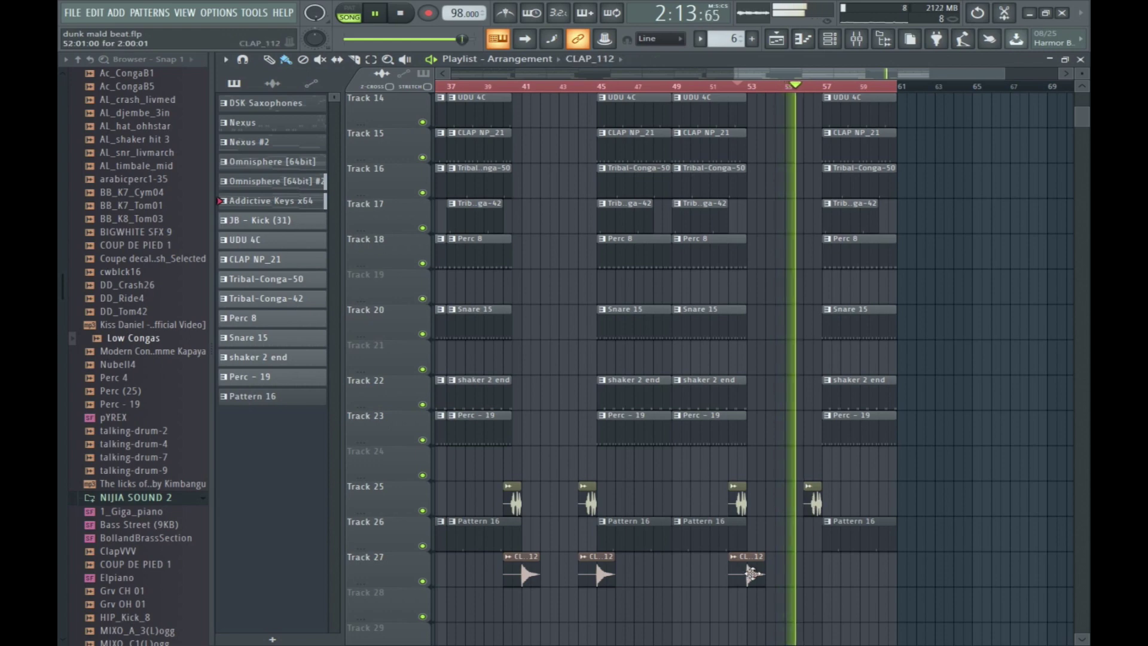
pyautogui.click(822, 574)
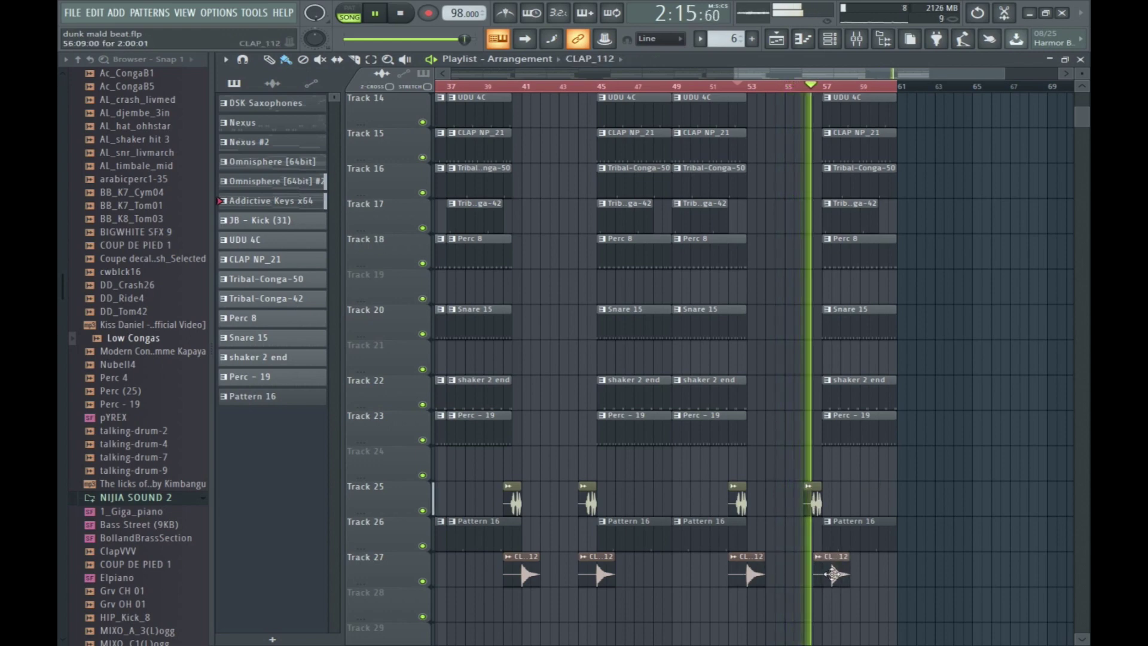
# Place Nexus #2 on Track 6 at bar 57.
pyautogui.scroll(4, 852, 473)
pyautogui.scroll(2, 852, 473)
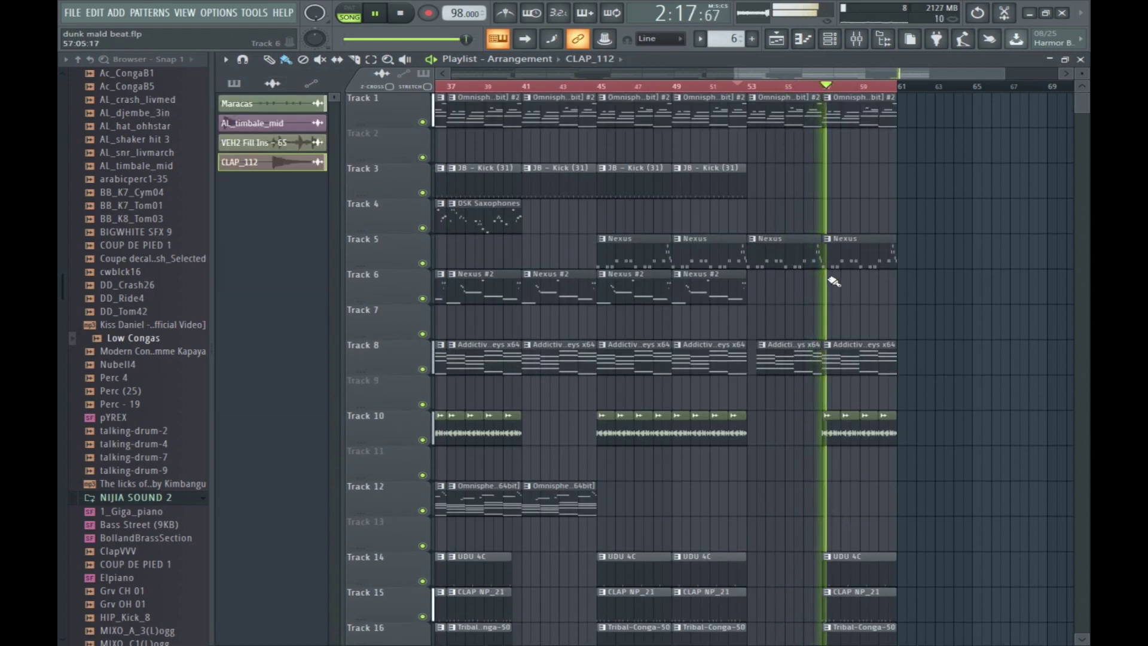
pyautogui.click(861, 292)
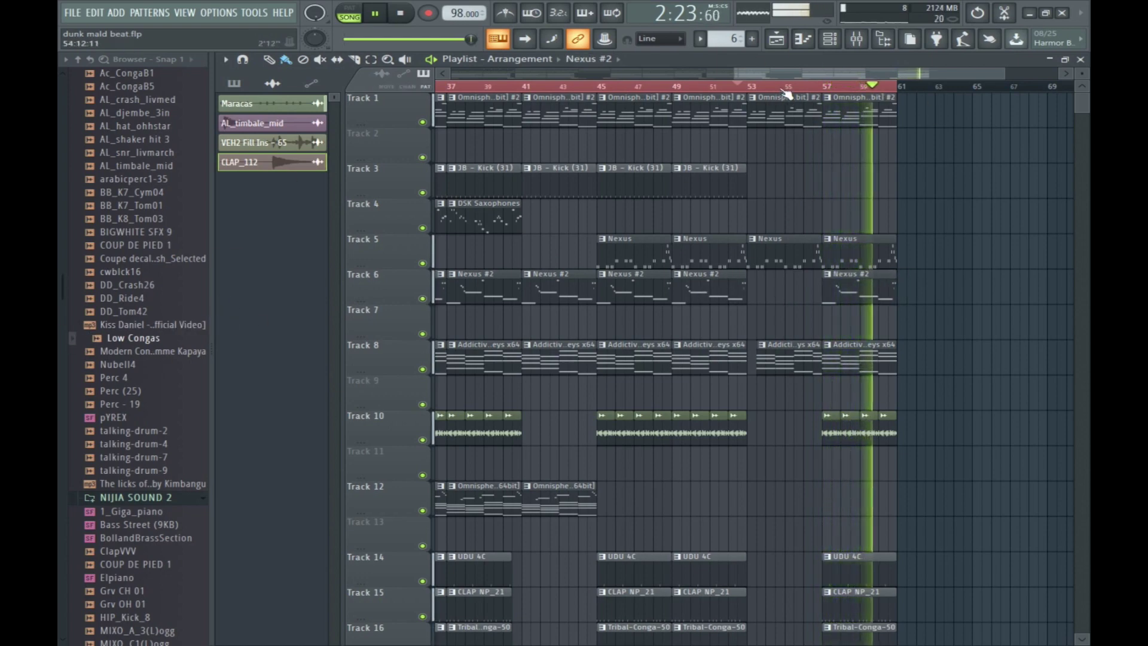
# Collapse the browser folders and open the Chronic drum kits folder inside SOUNDS.
pyautogui.click(86, 59)
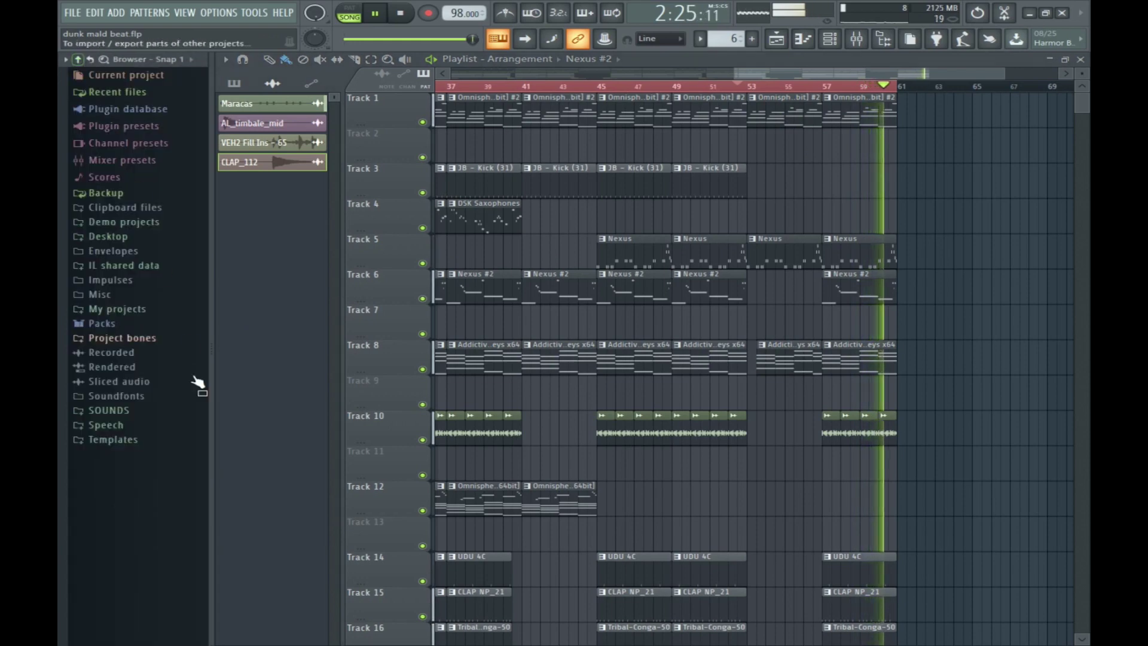
pyautogui.click(108, 395)
pyautogui.scroll(-8, 113, 269)
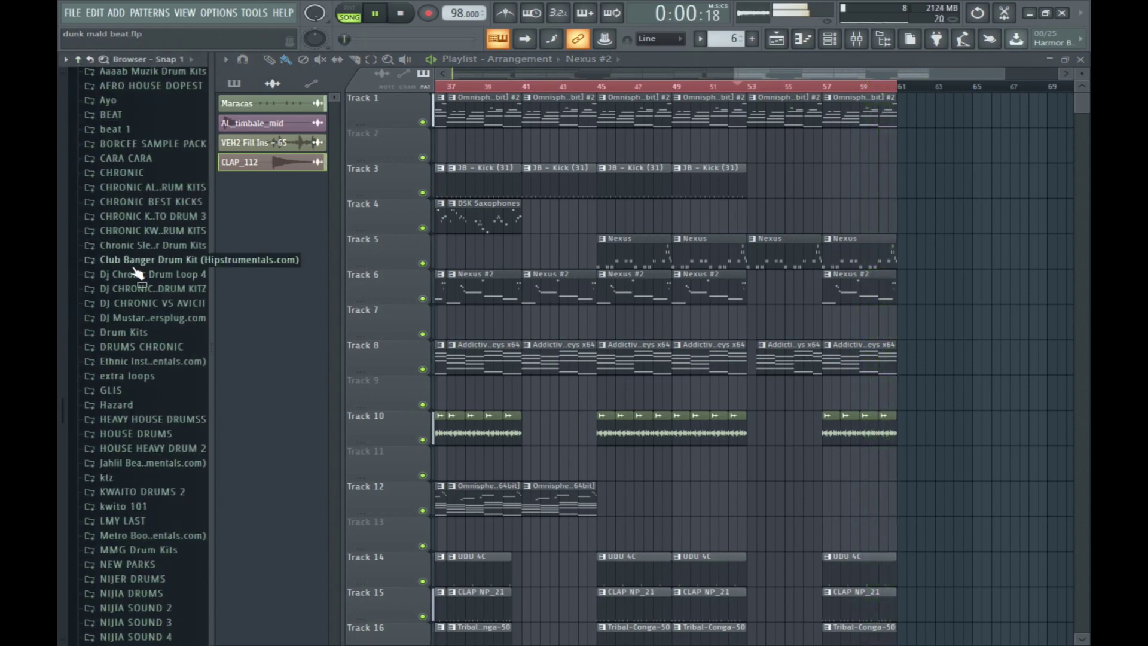
pyautogui.click(108, 187)
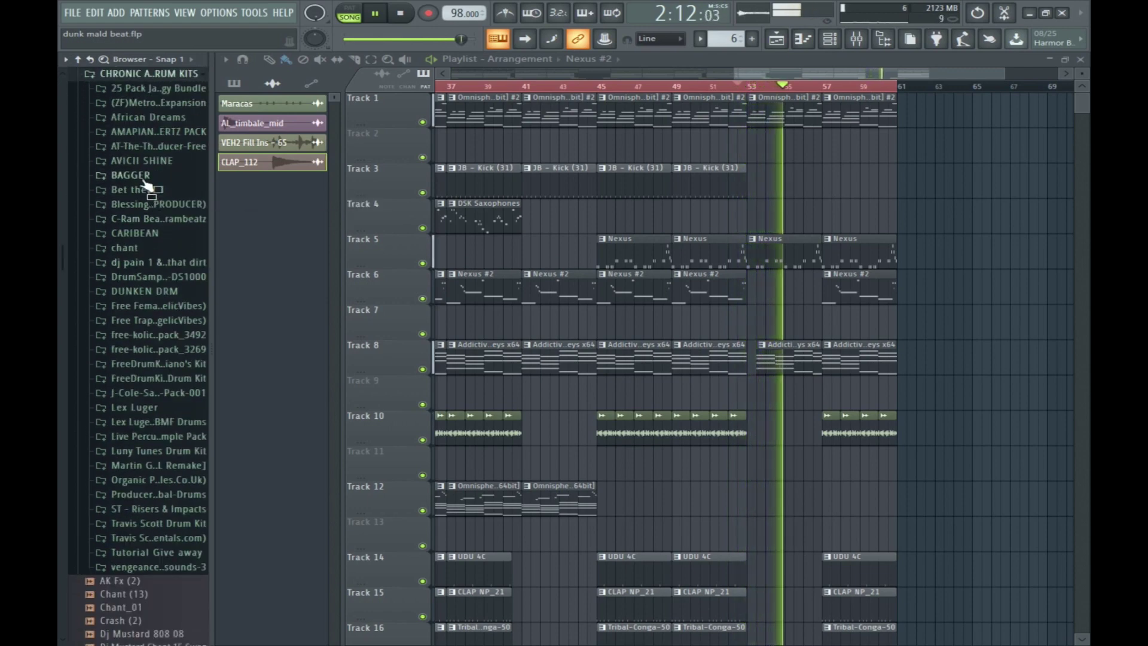
# Look through the DUNKEN DRM, DrumSamples.org-DS1000 and dj pain 1 folders for a suitable sample.
pyautogui.click(155, 287)
pyautogui.scroll(5, 154, 281)
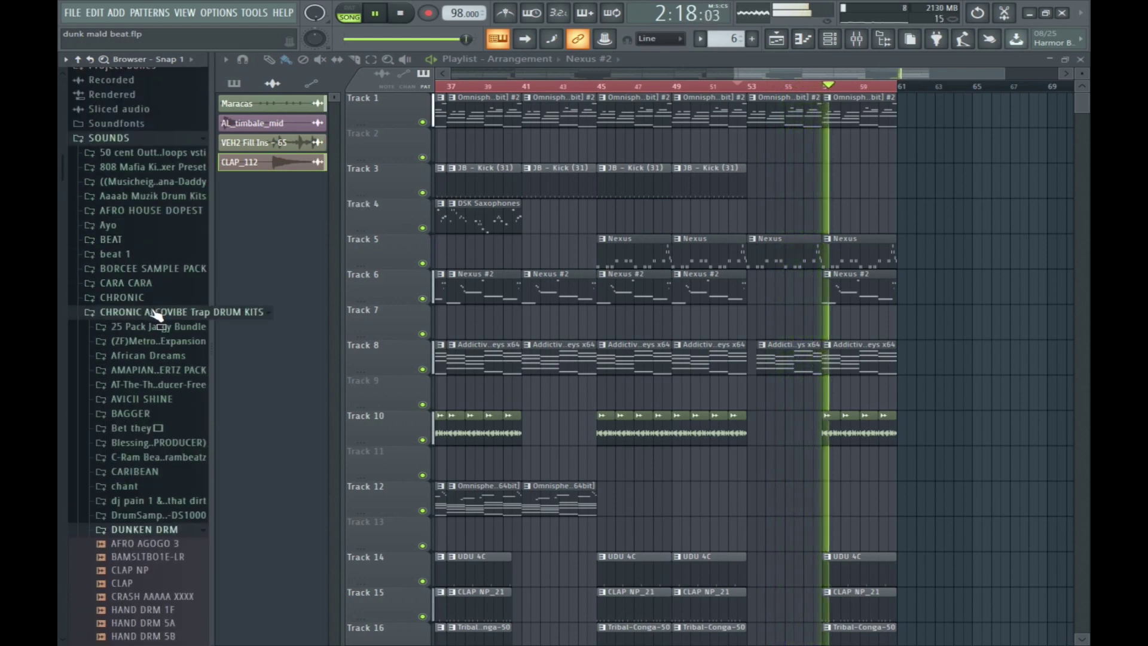
pyautogui.click(143, 515)
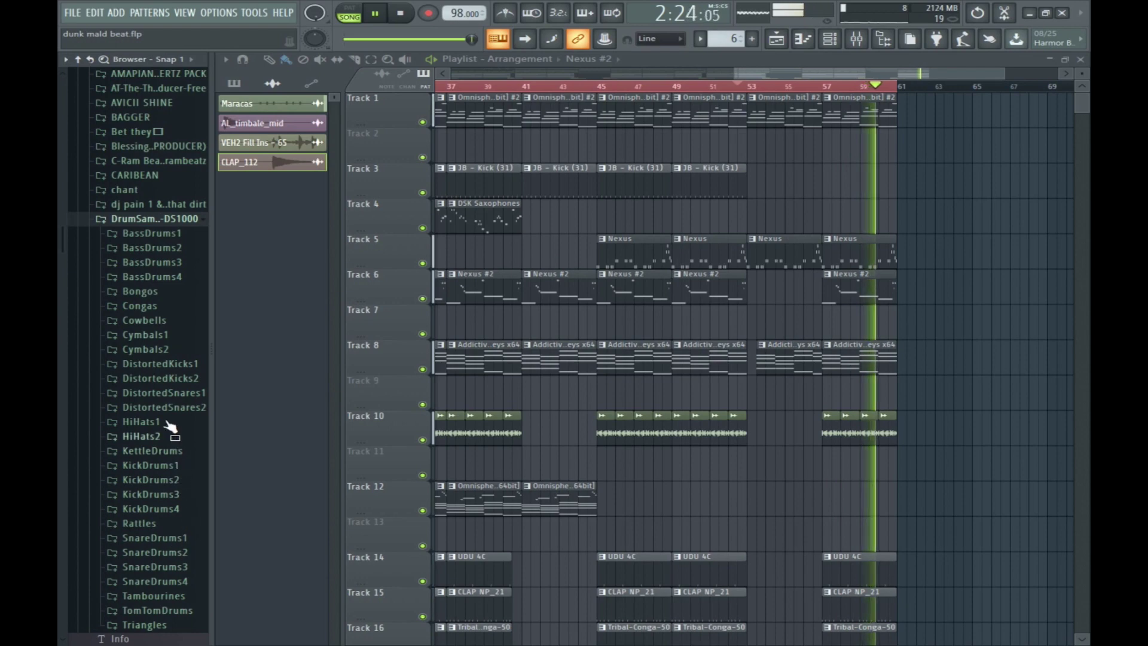
pyautogui.click(190, 218)
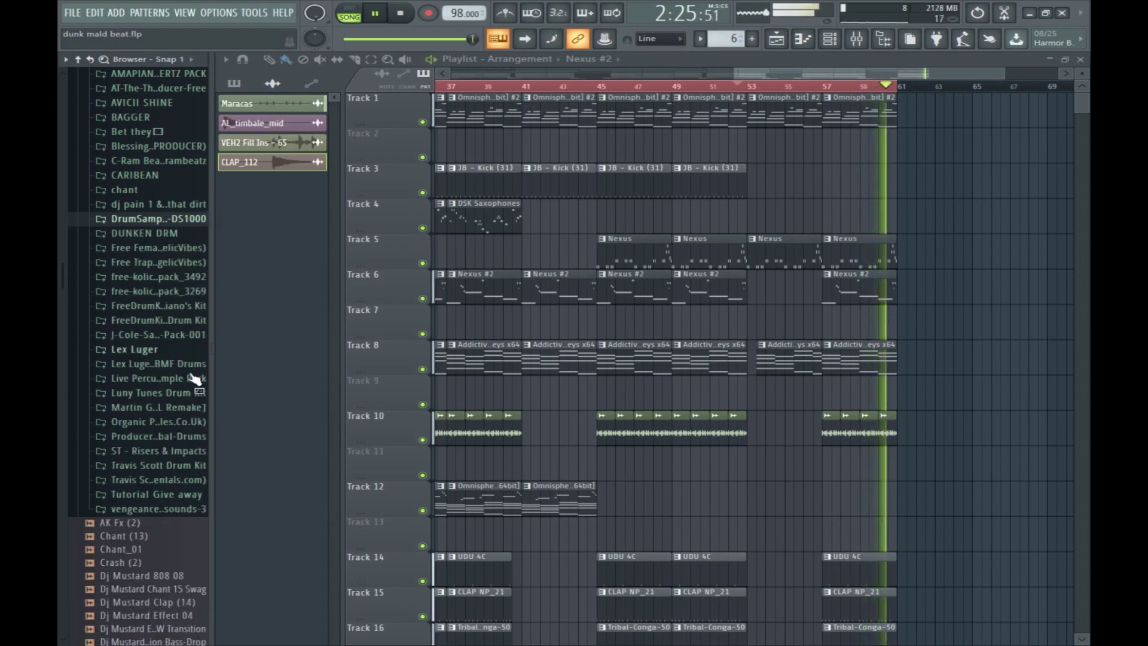
pyautogui.click(148, 205)
pyautogui.press('space')
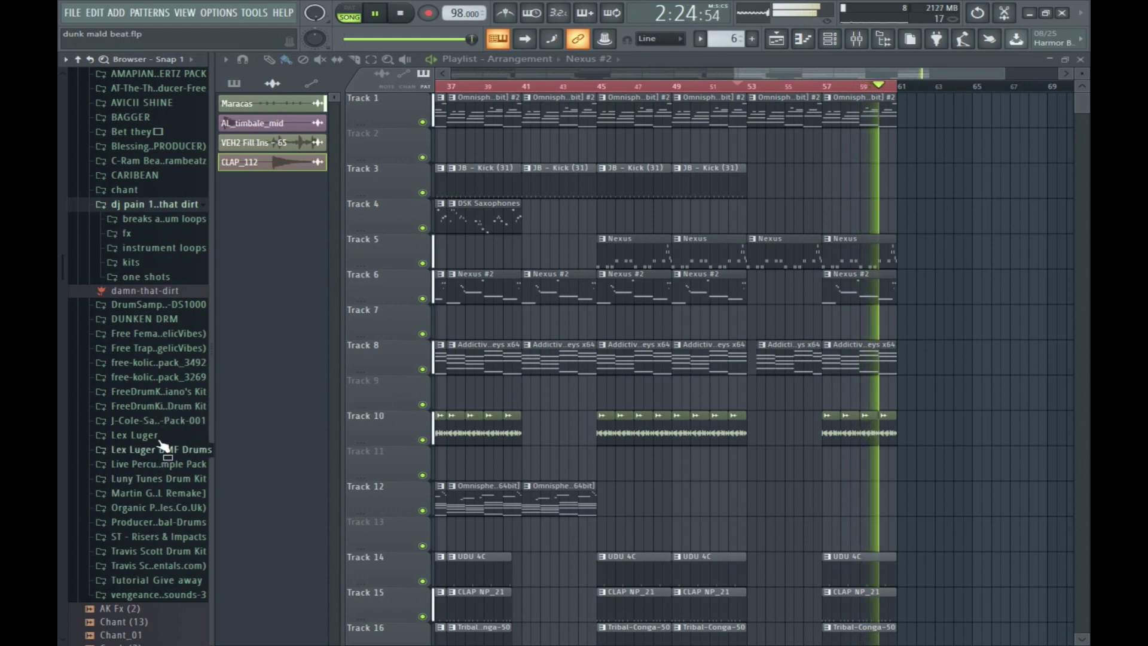
# Stop the song and audition the London On and We Got samples in the Vox folder of the London On Da Track drum kit.
pyautogui.click(162, 408)
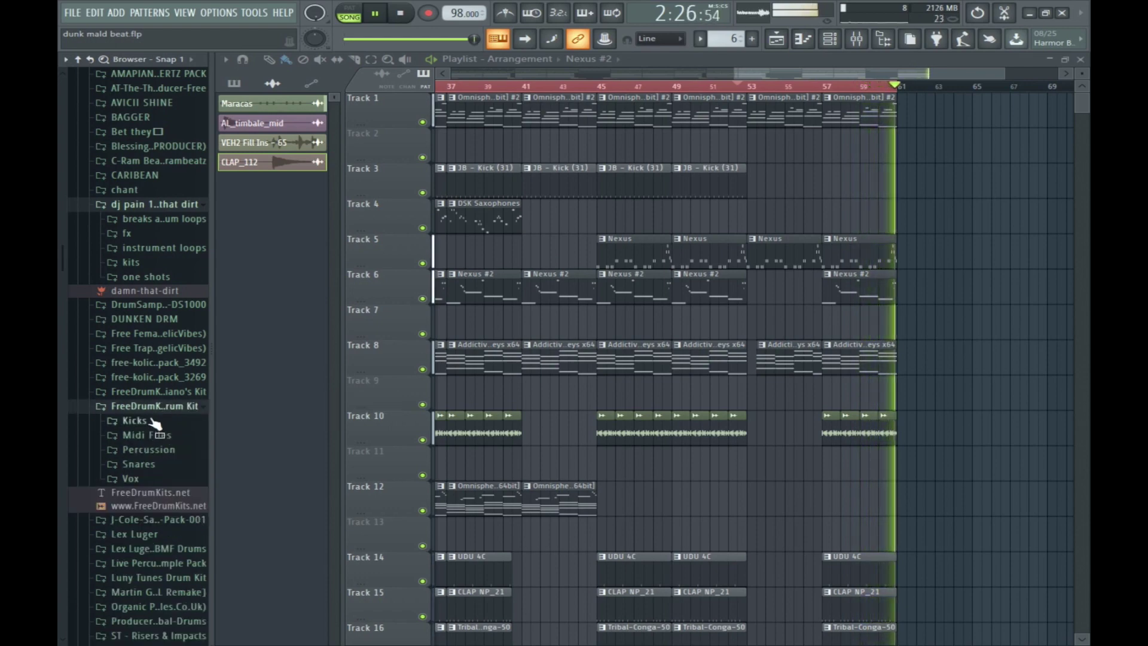
pyautogui.click(158, 478)
pyautogui.click(158, 518)
pyautogui.press('space')
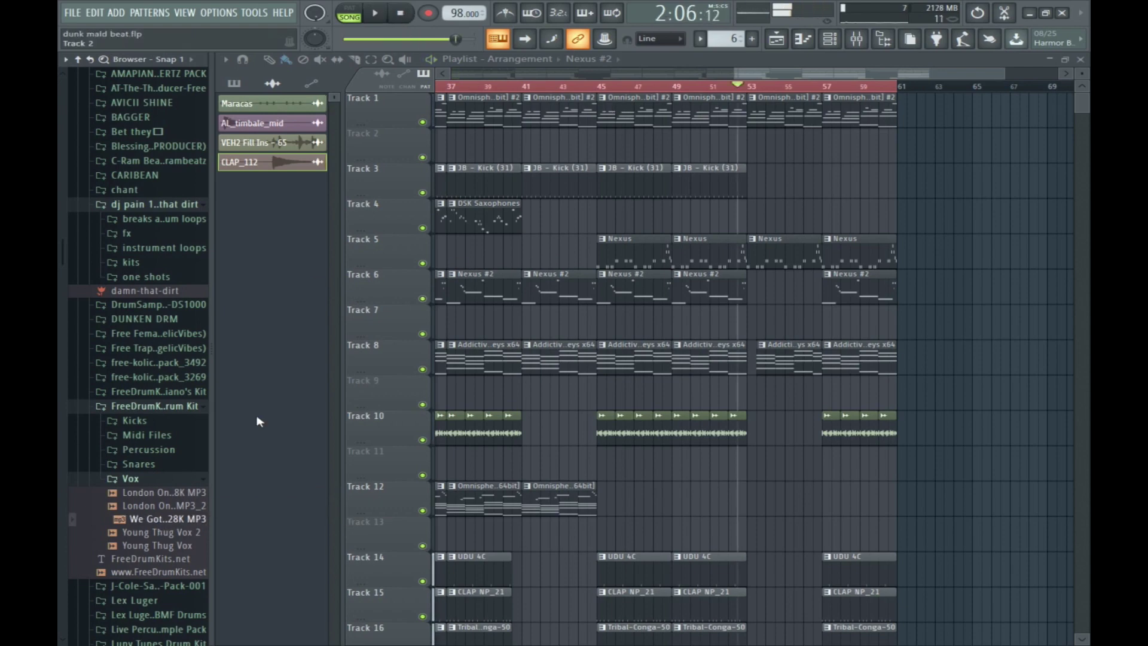
pyautogui.click(157, 506)
pyautogui.click(157, 492)
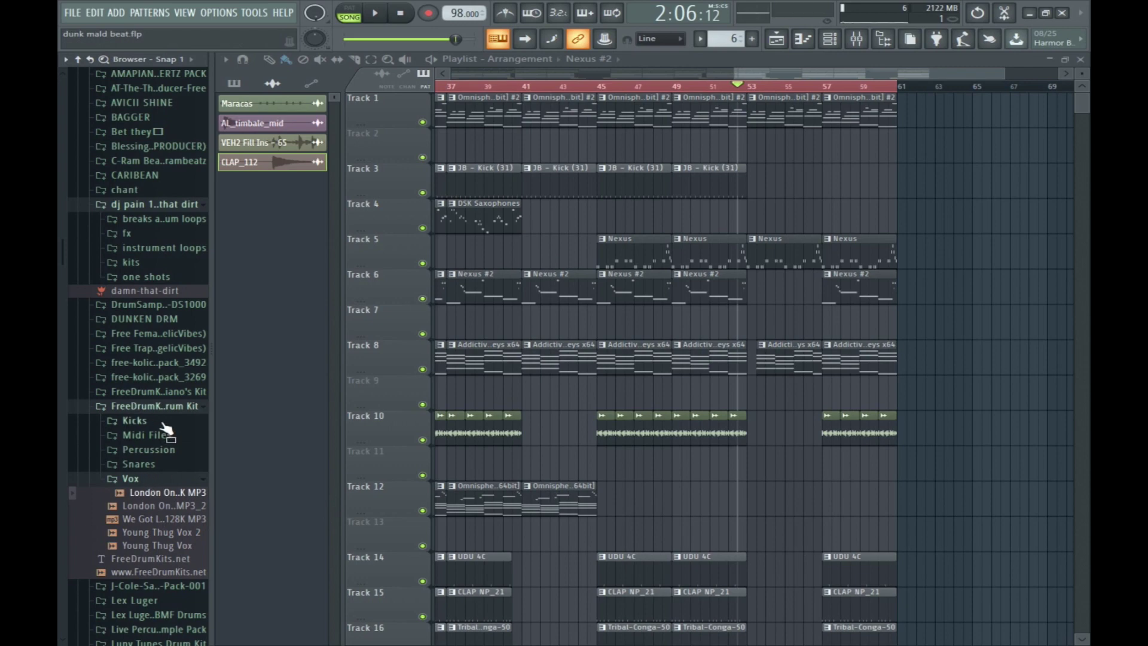
# Look through the free-kolic packs and their Louvre, Merkaba, Alchemist, Third Eye and Vintrap folders, then collapse these and the FreeDrumKits.net kits.
pyautogui.click(159, 395)
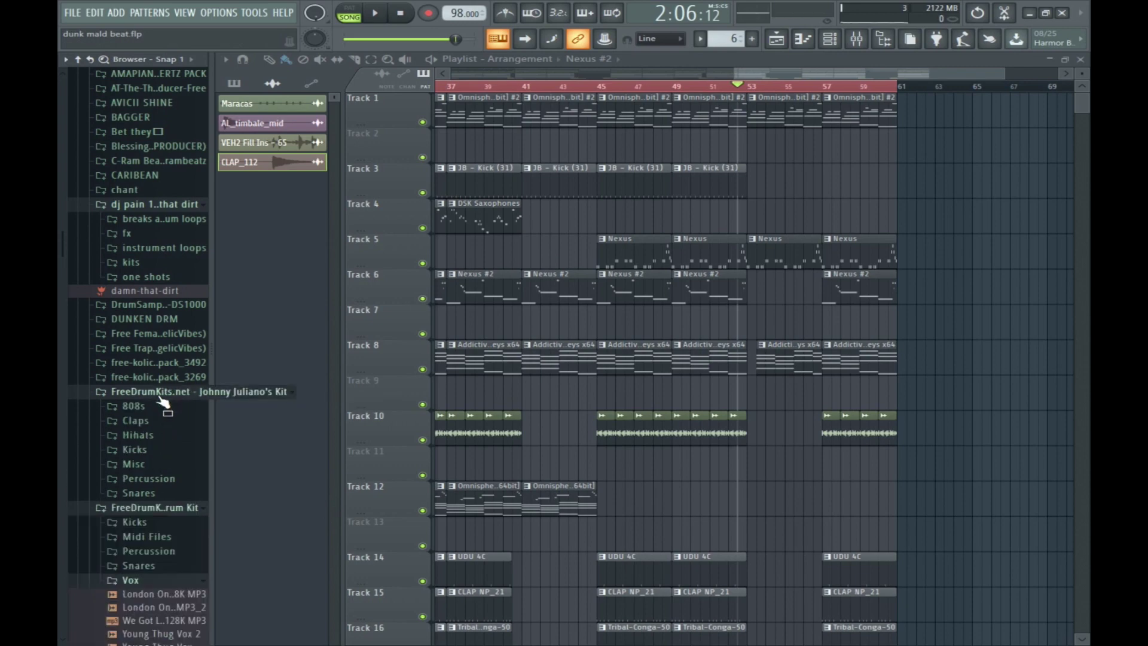
pyautogui.click(160, 378)
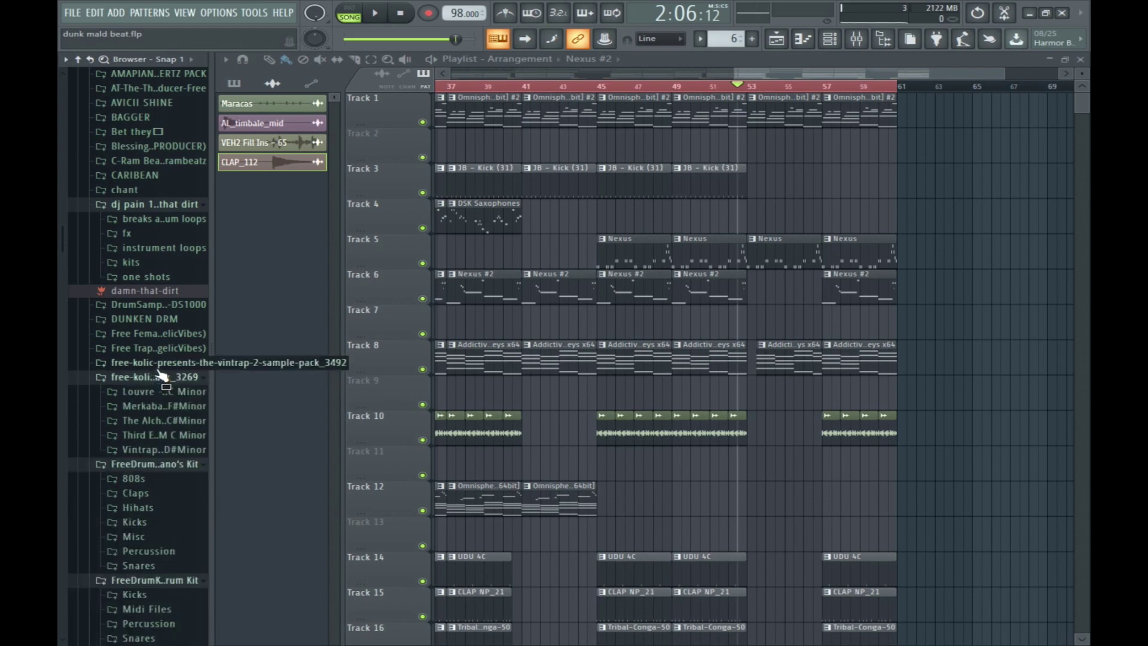
pyautogui.click(159, 362)
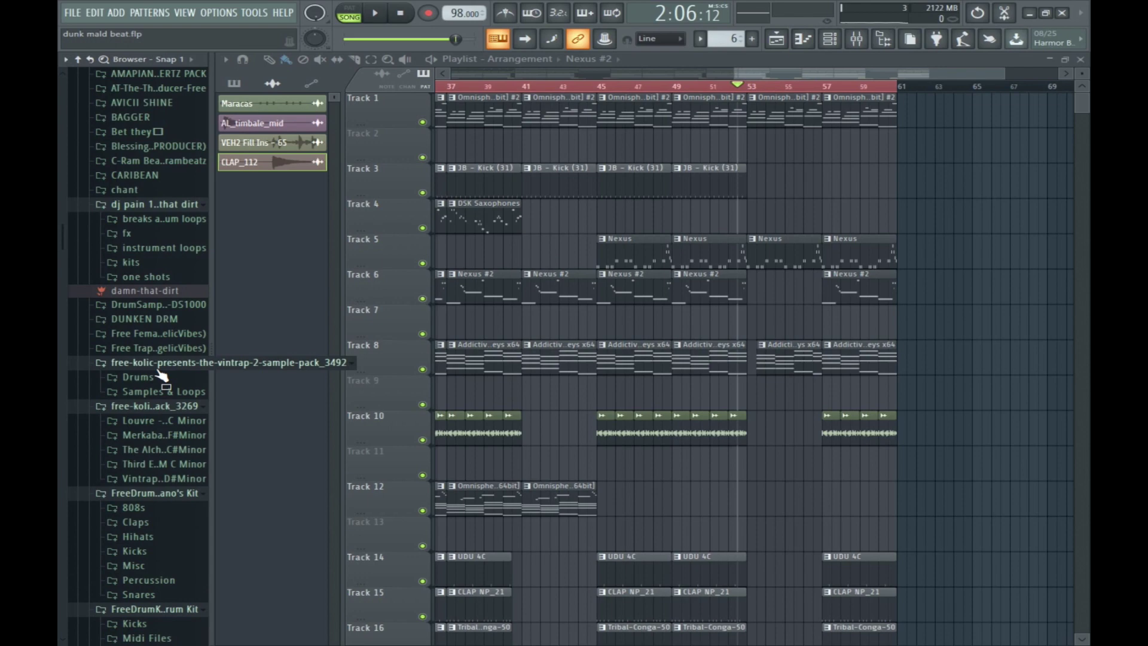
pyautogui.click(176, 482)
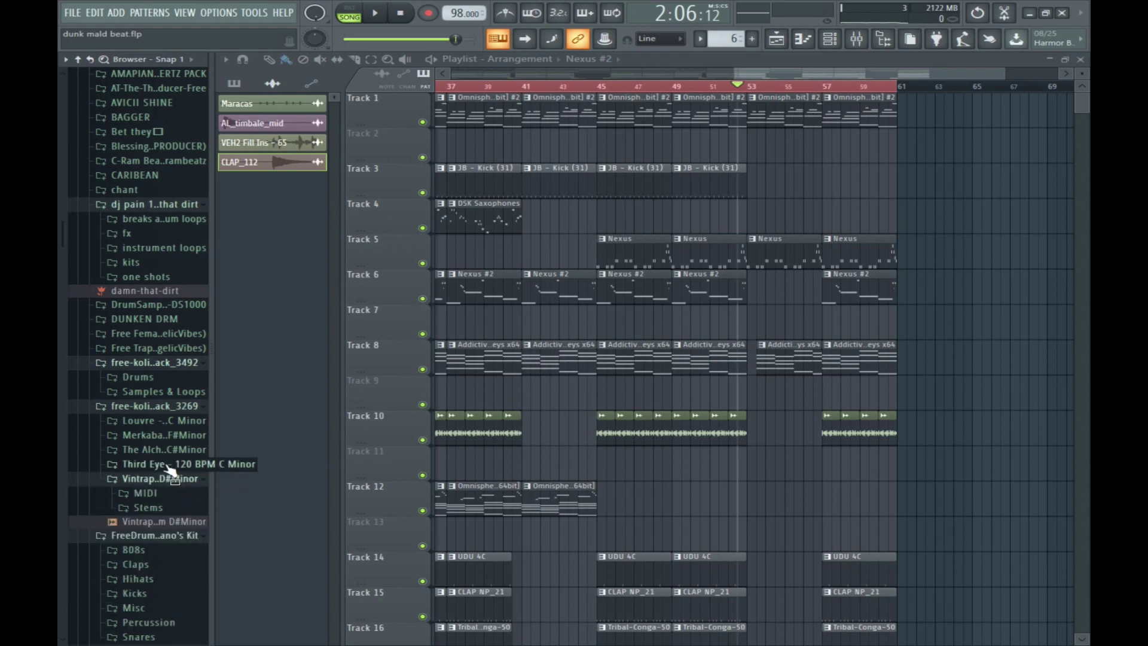
pyautogui.click(166, 465)
pyautogui.click(169, 451)
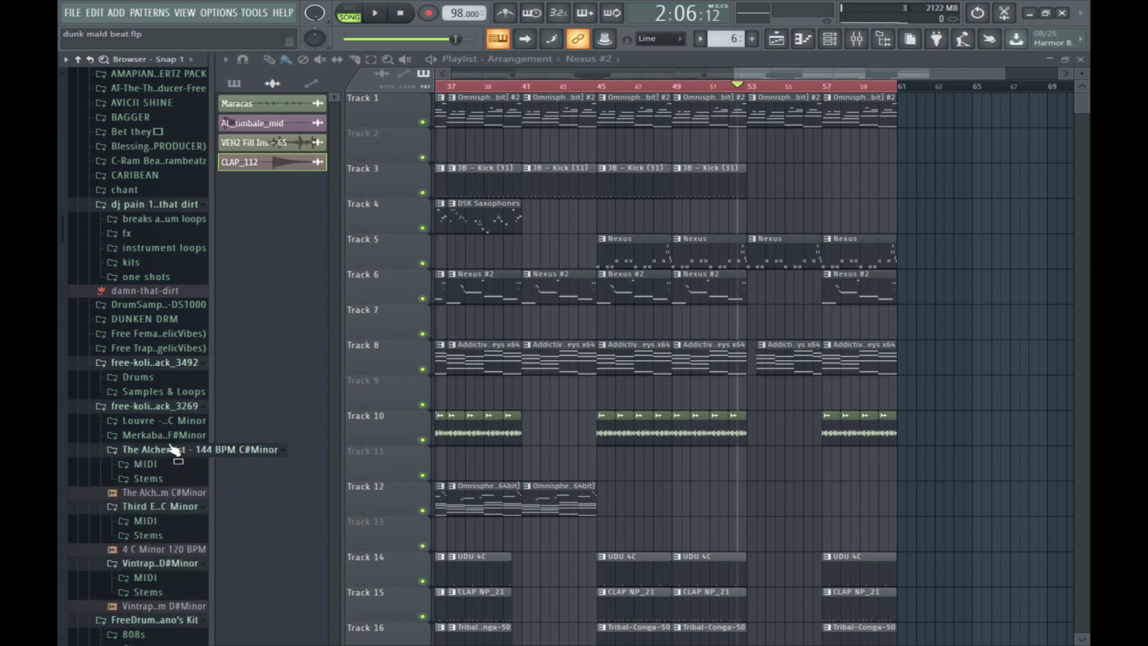
pyautogui.click(173, 436)
pyautogui.click(174, 422)
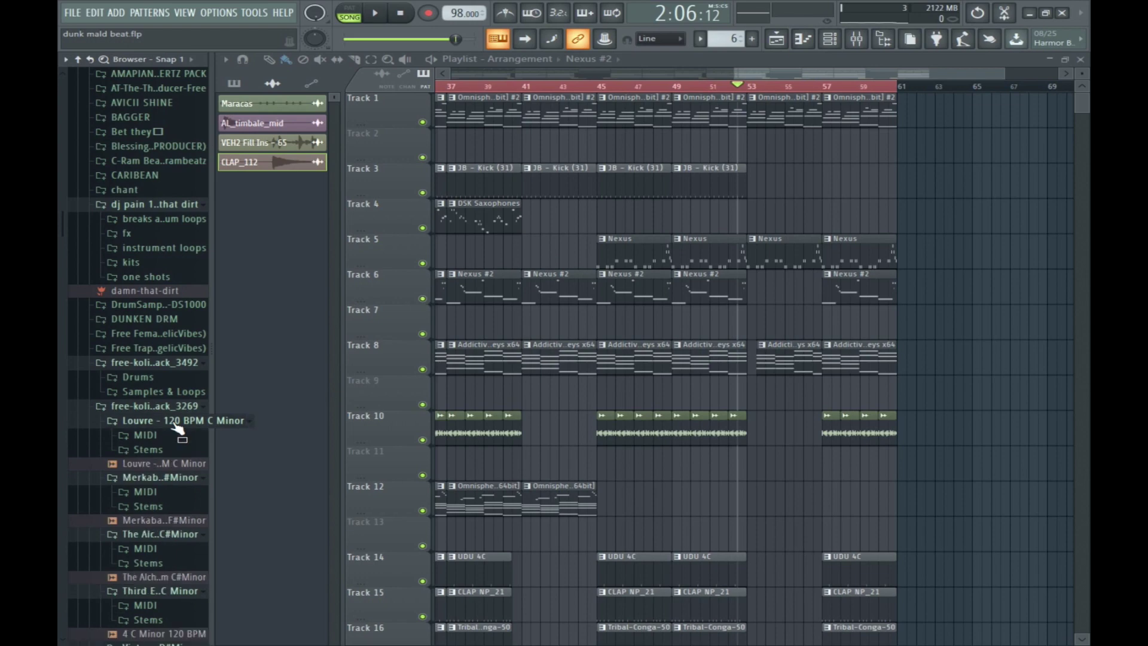
pyautogui.click(174, 422)
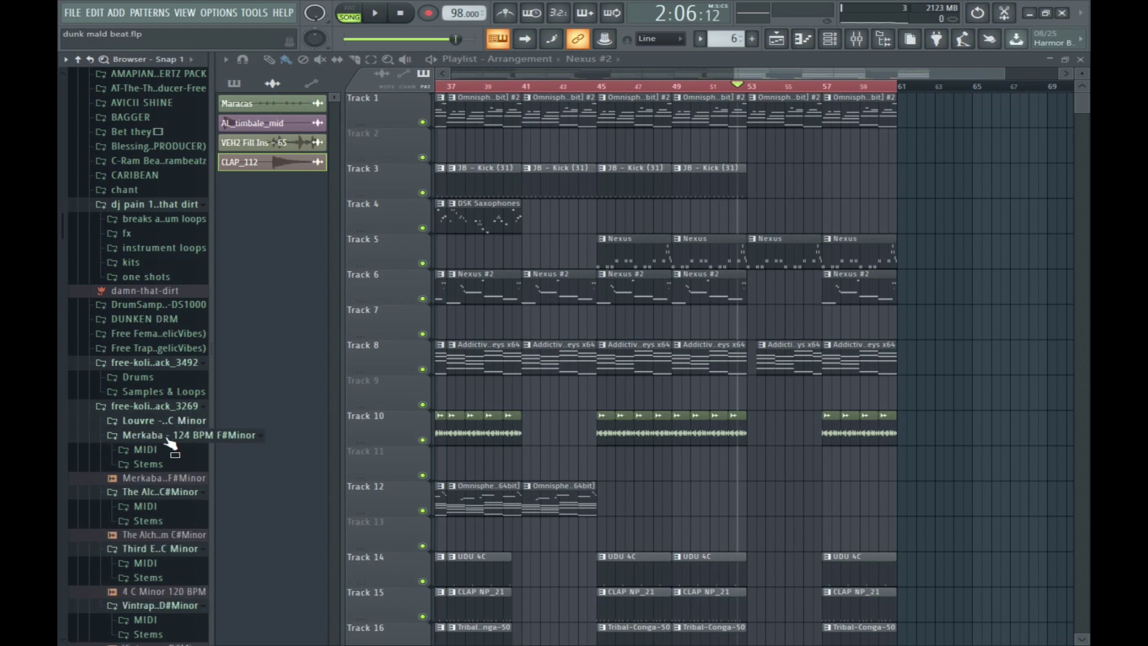
pyautogui.click(172, 435)
pyautogui.click(166, 452)
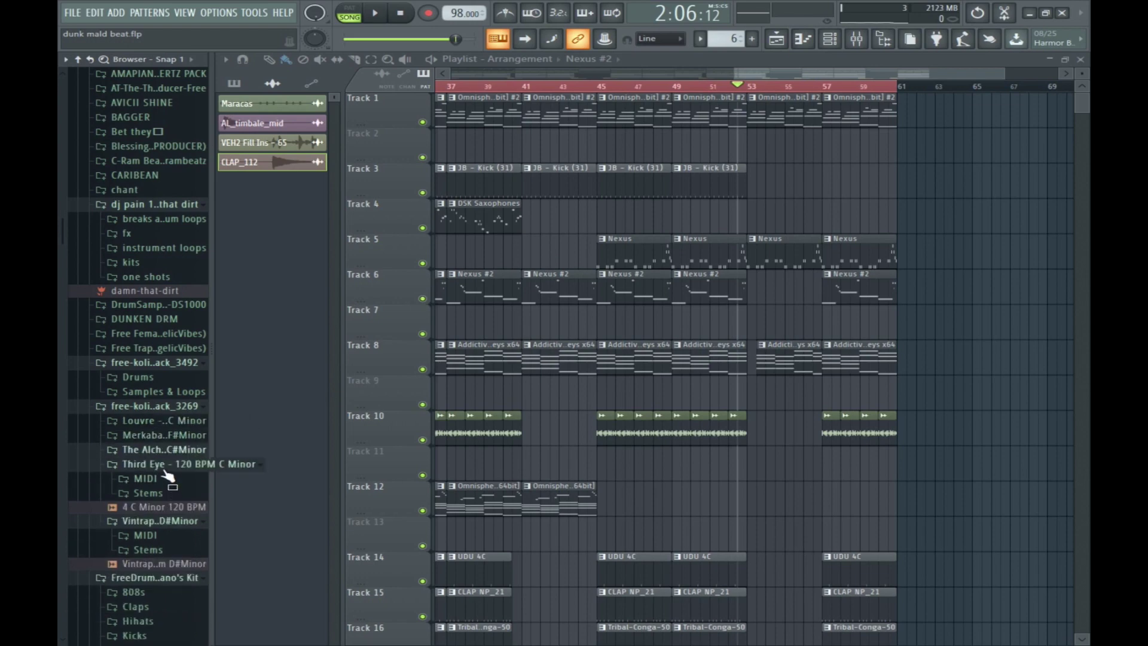
pyautogui.click(168, 465)
pyautogui.click(161, 482)
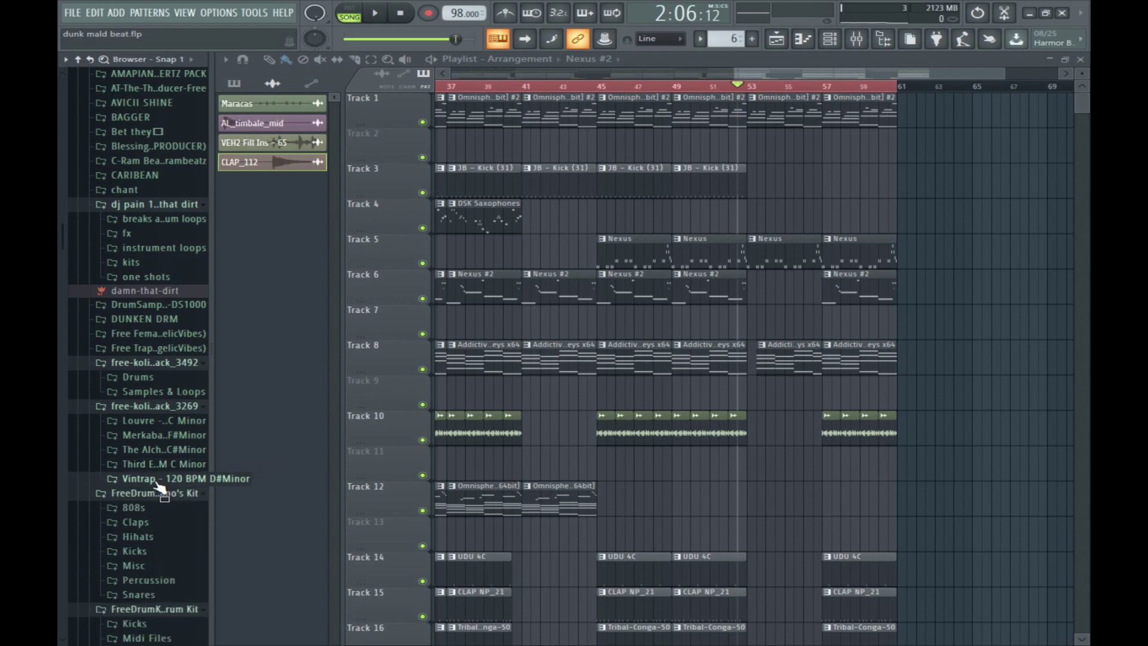
pyautogui.scroll(2, 159, 554)
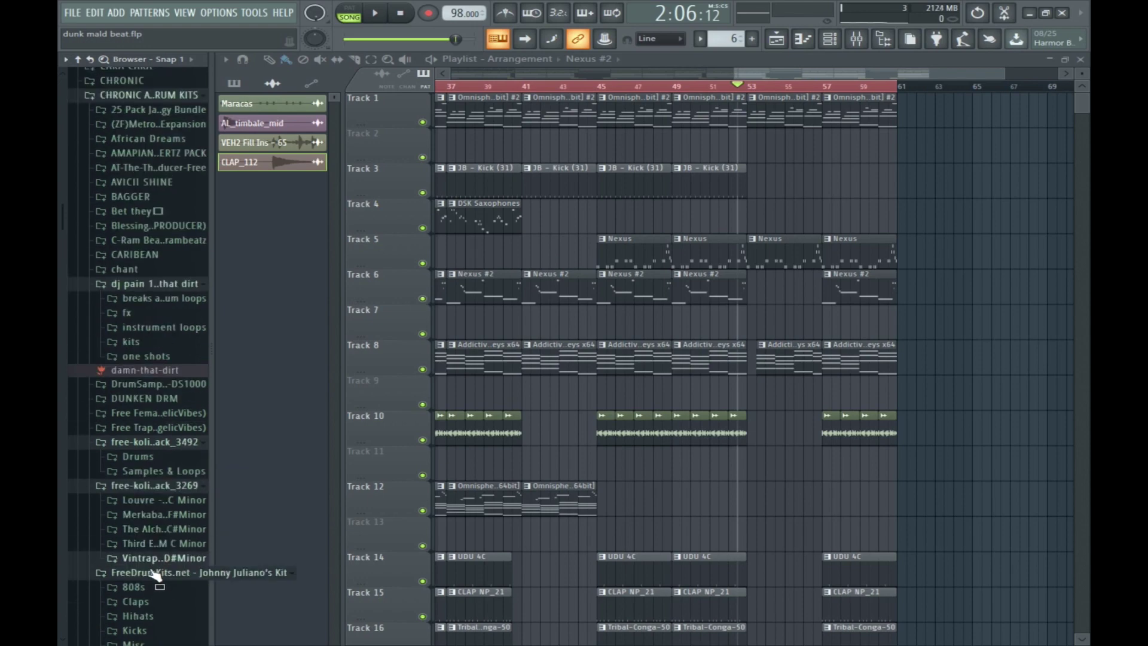
pyautogui.scroll(-4, 154, 556)
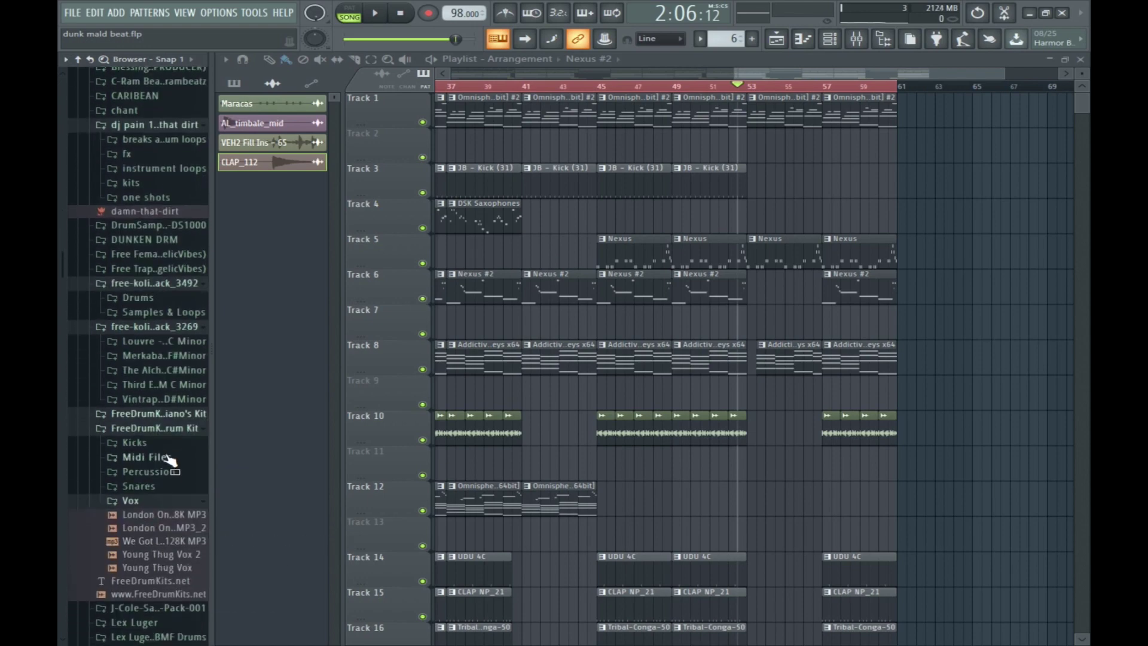
pyautogui.click(170, 434)
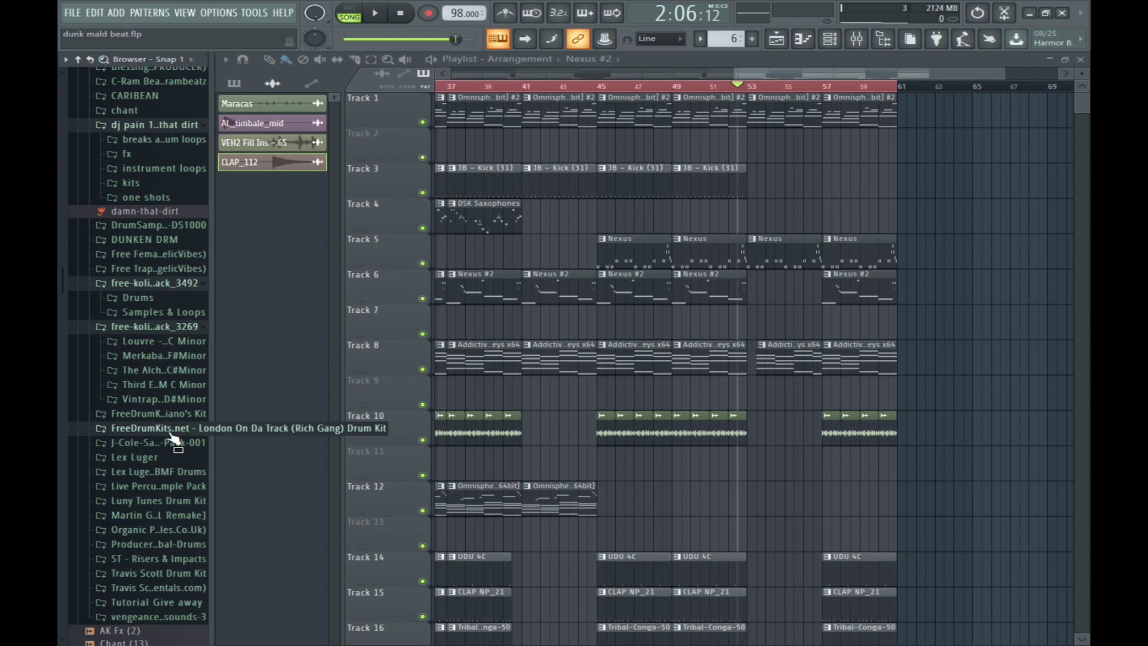
# Add the FX 8 sample from the FX folder of the second Travis Scott kit to Track 29 at bar 56.
pyautogui.click(170, 588)
pyautogui.scroll(-8, 167, 591)
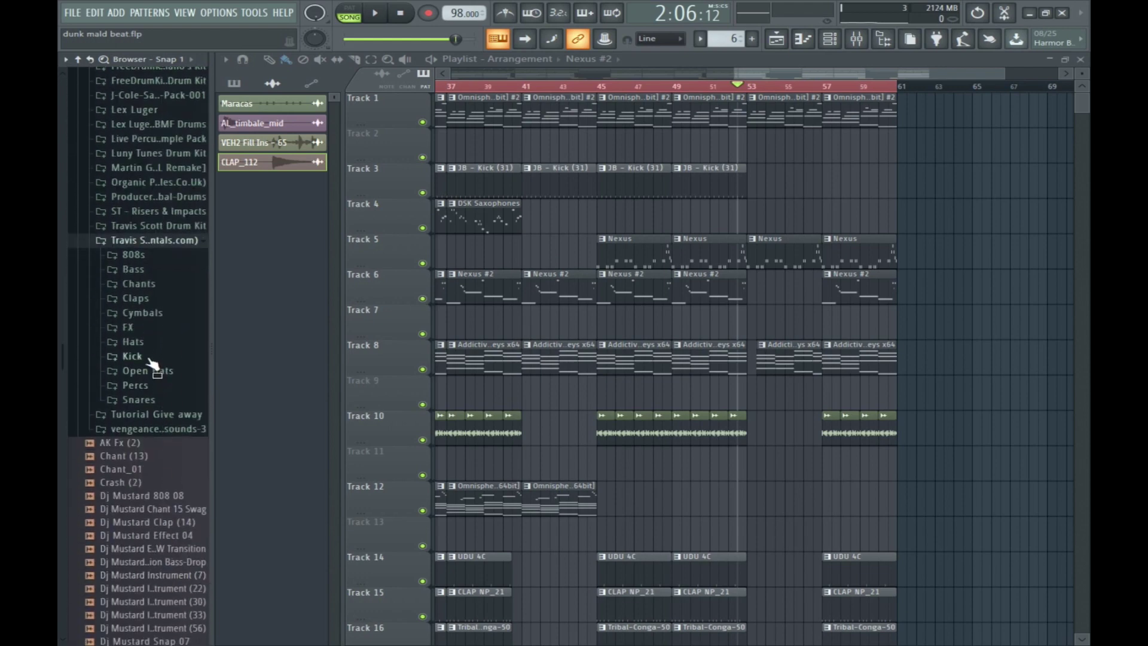
pyautogui.click(128, 327)
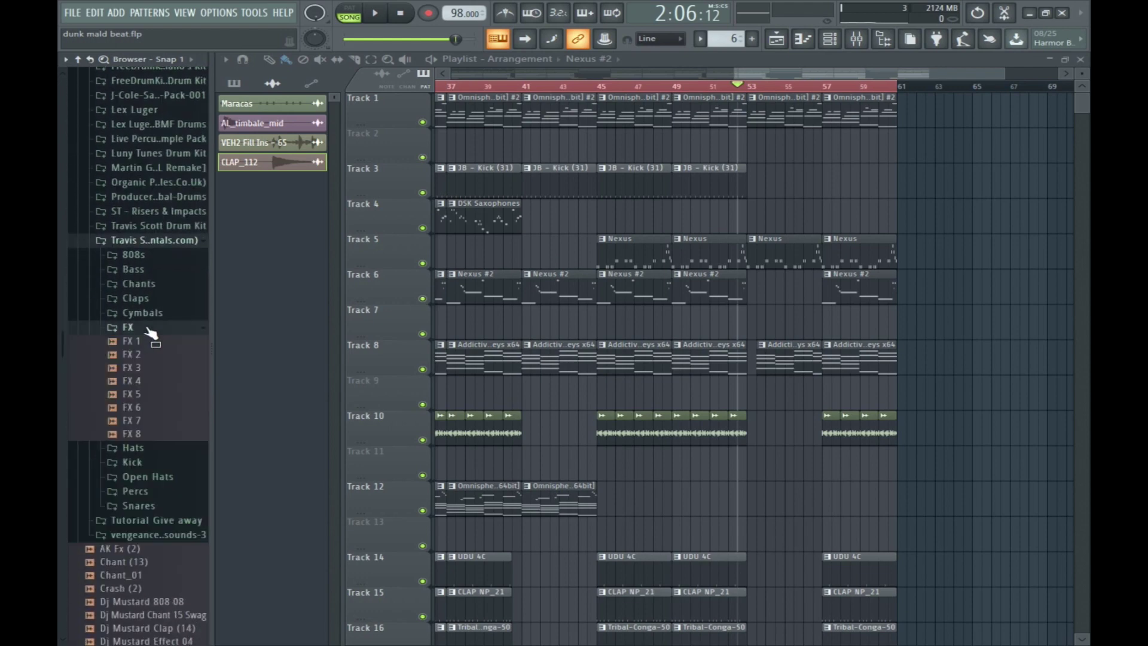
pyautogui.moveTo(160, 434); pyautogui.dragTo(817, 532)
pyautogui.scroll(-3, 837, 418)
pyautogui.moveTo(826, 320); pyautogui.dragTo(840, 606)
pyautogui.scroll(-3, 841, 591)
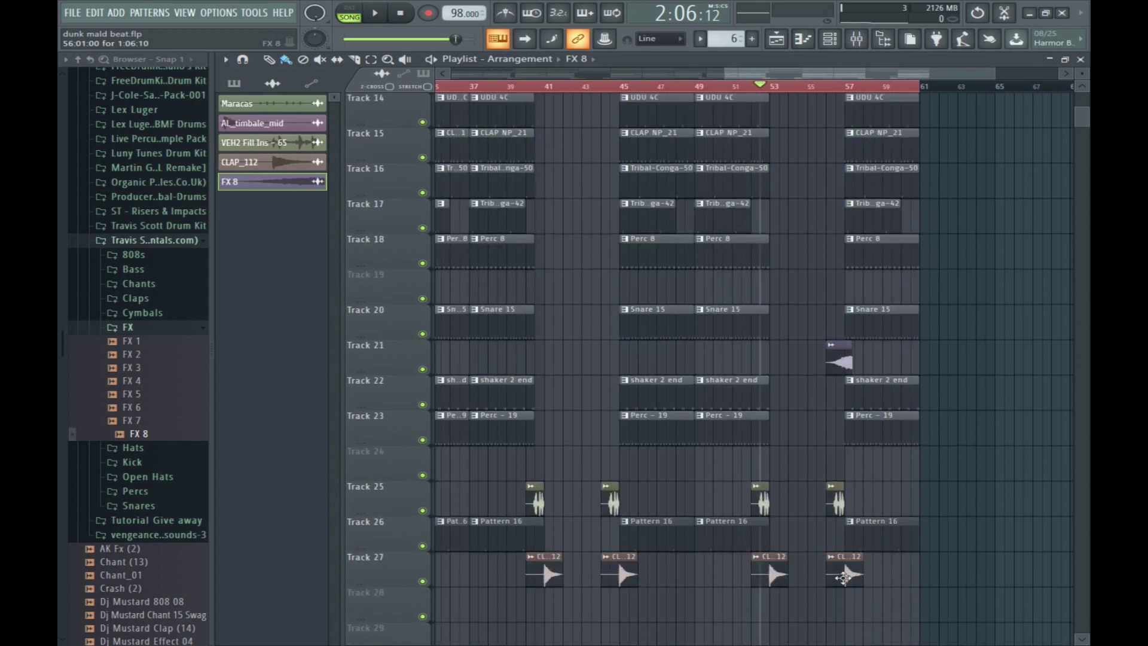
pyautogui.moveTo(840, 366); pyautogui.dragTo(837, 627)
# Shorten the FX 8 clip on Track 29 to one bar and place another one at bar 60.
pyautogui.doubleClick(837, 627)
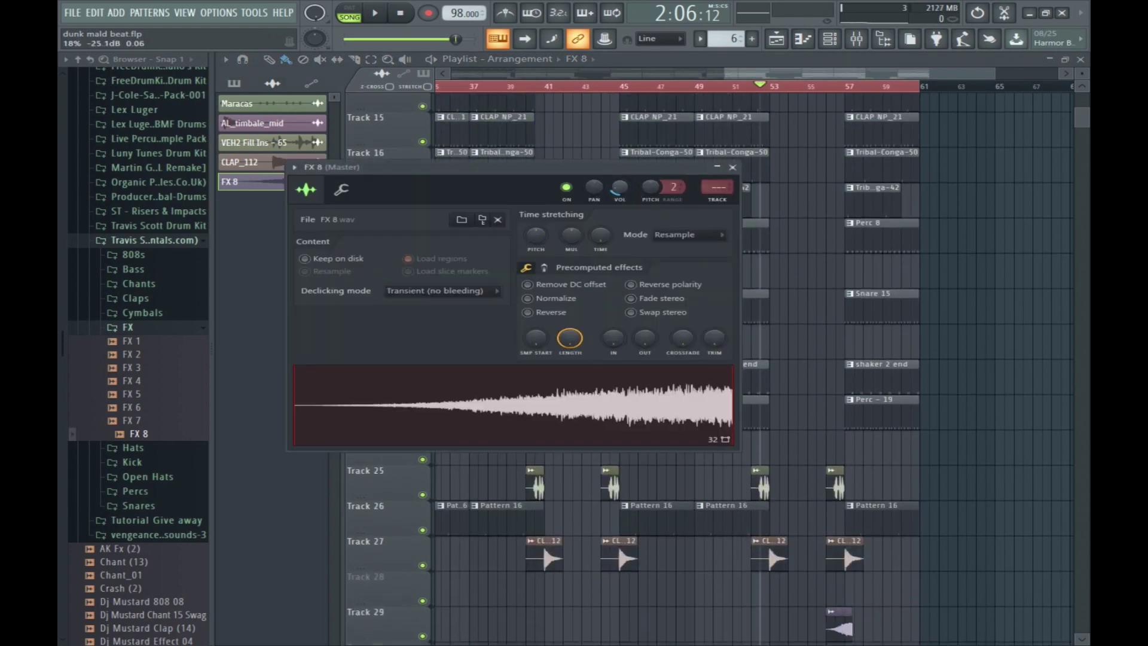
pyautogui.click(733, 168)
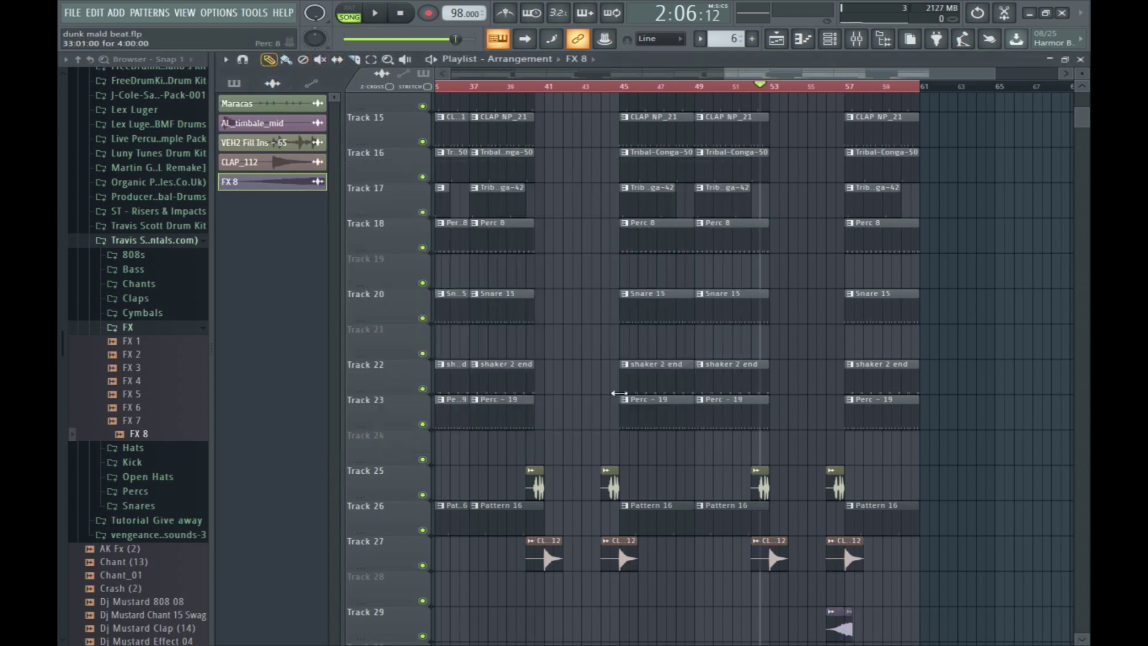
pyautogui.click(901, 622)
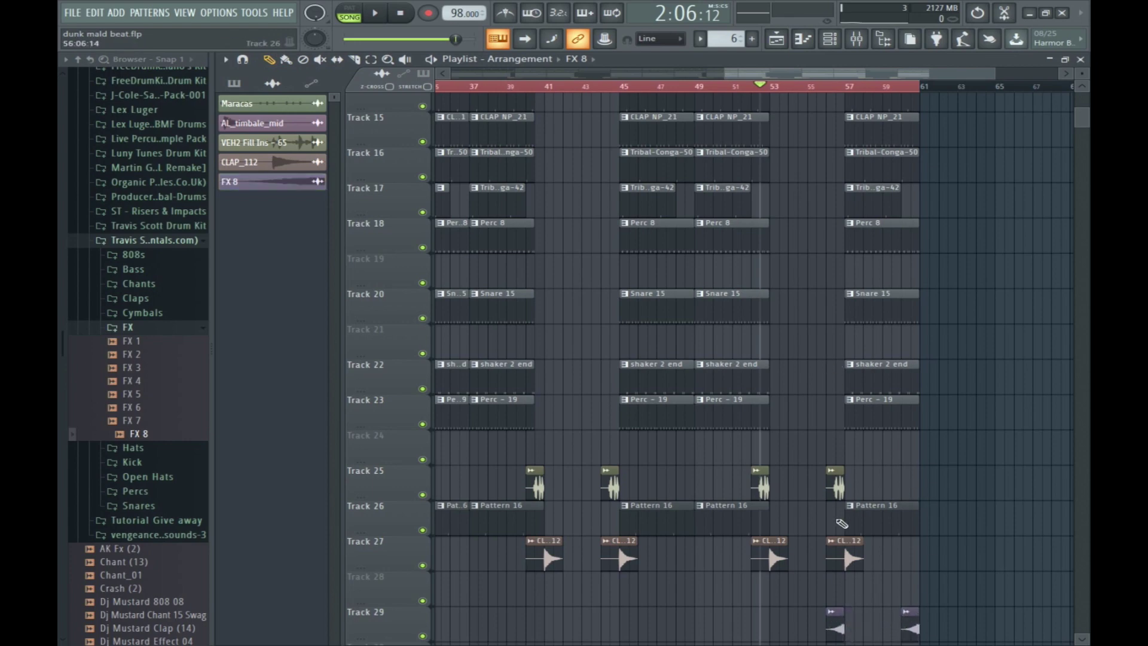
# Place CLAP_112 on Track 27 and VEH2 Fill Ins - 65 on Track 25 at bar 60.
pyautogui.click(855, 562)
pyautogui.click(911, 557)
pyautogui.moveTo(914, 556); pyautogui.dragTo(903, 556)
pyautogui.click(836, 486)
pyautogui.click(910, 478)
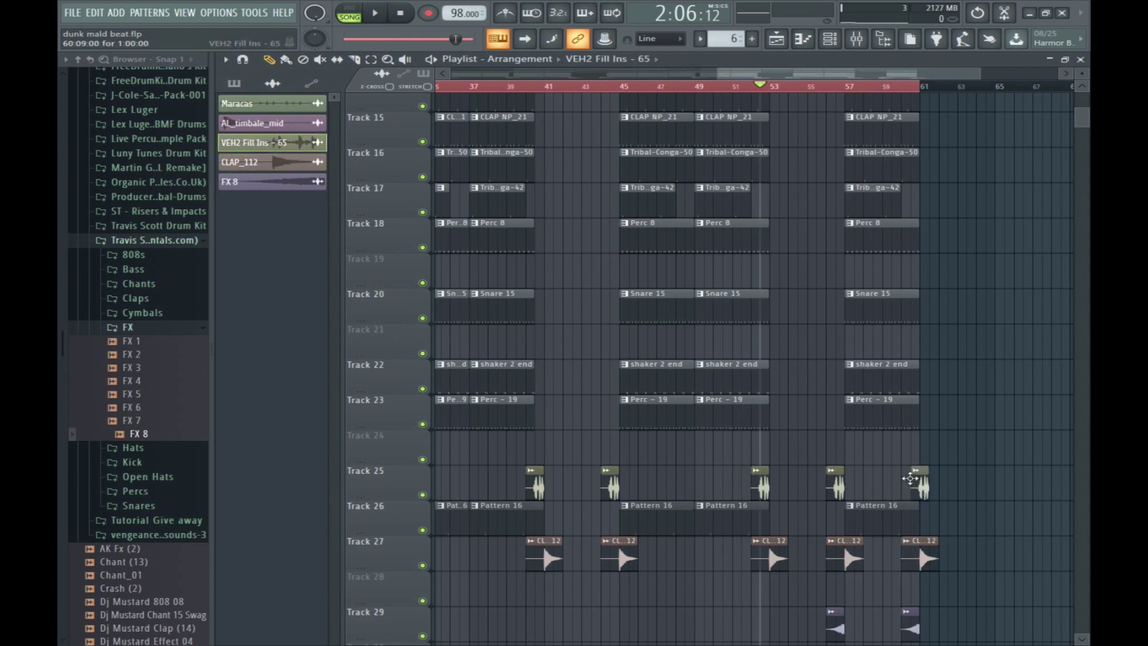
# Copy the full section from bar 33 to bar 41 to bar 61 and again to bar 69, and clear the selection.
pyautogui.scroll(7, 900, 470)
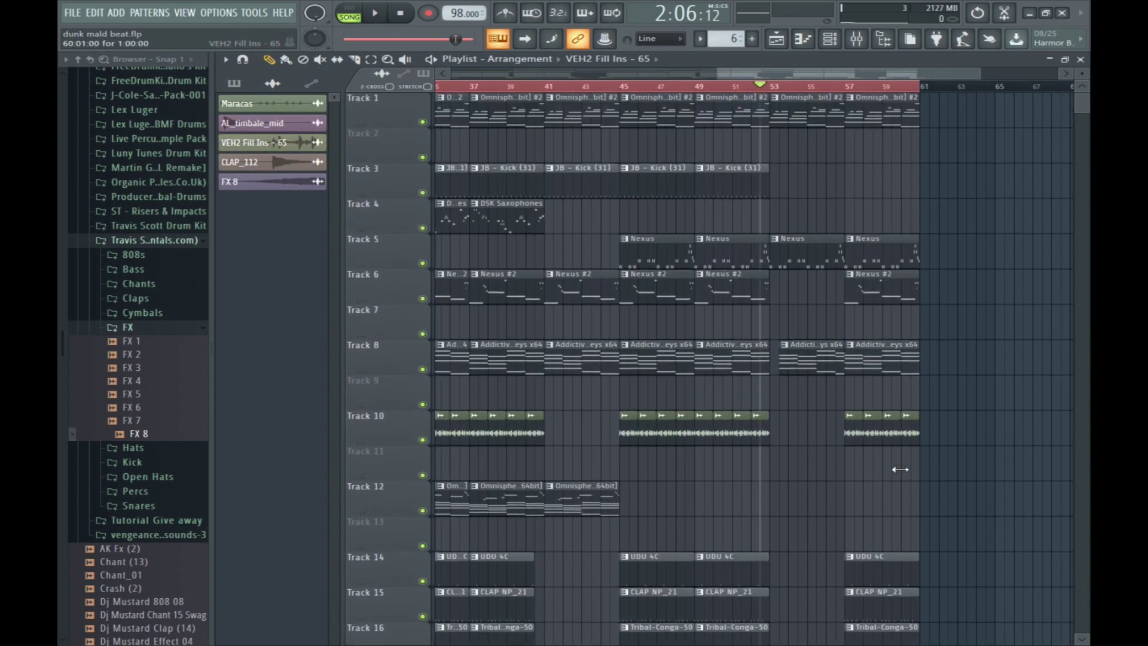
pyautogui.moveTo(733, 74); pyautogui.dragTo(680, 53)
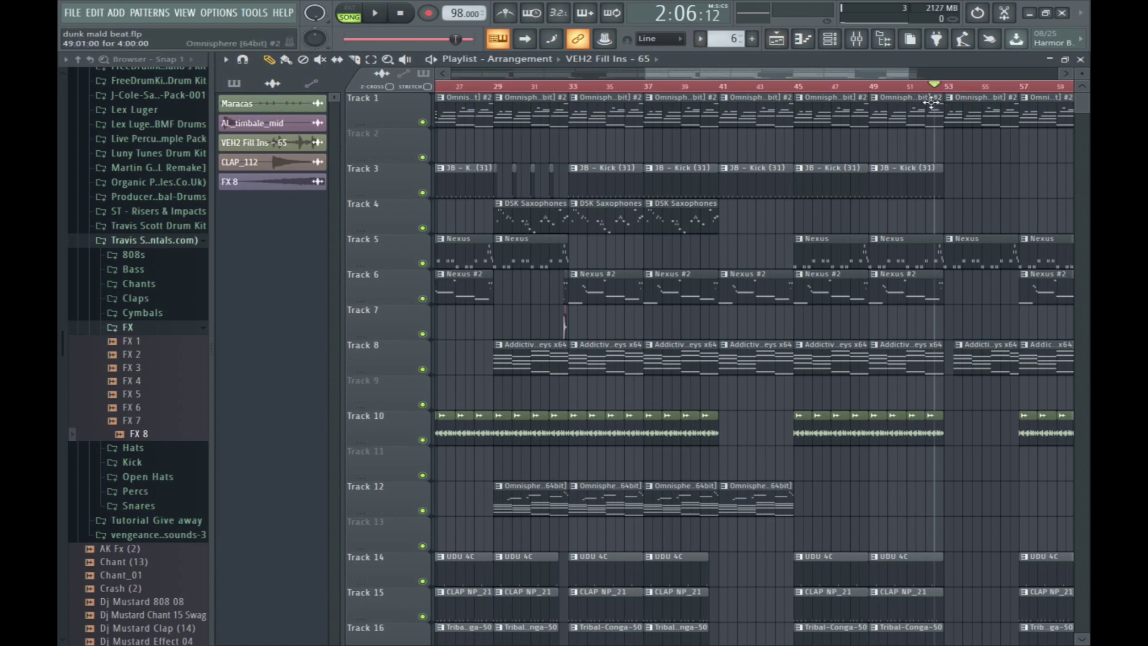
pyautogui.moveTo(836, 77); pyautogui.dragTo(772, 73)
pyautogui.scroll(-8, 940, 427)
pyautogui.scroll(-1, 890, 409)
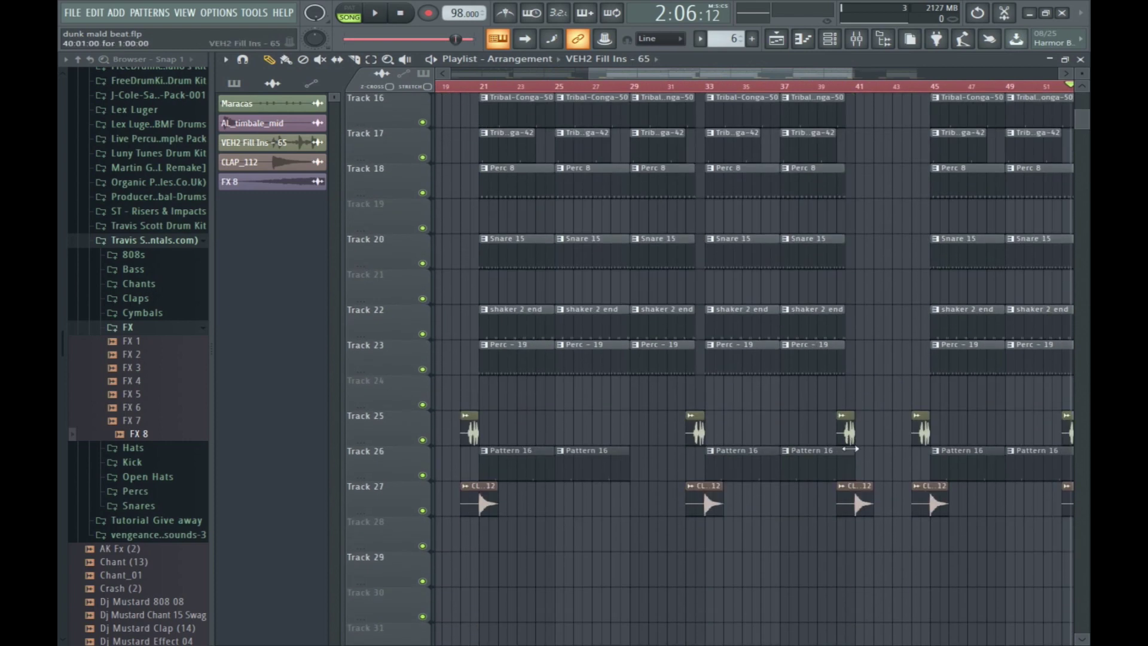
pyautogui.moveTo(830, 507); pyautogui.dragTo(720, 18)
pyautogui.scroll(-5, 829, 392)
pyautogui.moveTo(851, 565); pyautogui.dragTo(726, 27)
pyautogui.moveTo(728, 121); pyautogui.dragTo(964, 124)
pyautogui.hotkey('ctrl', 'a')
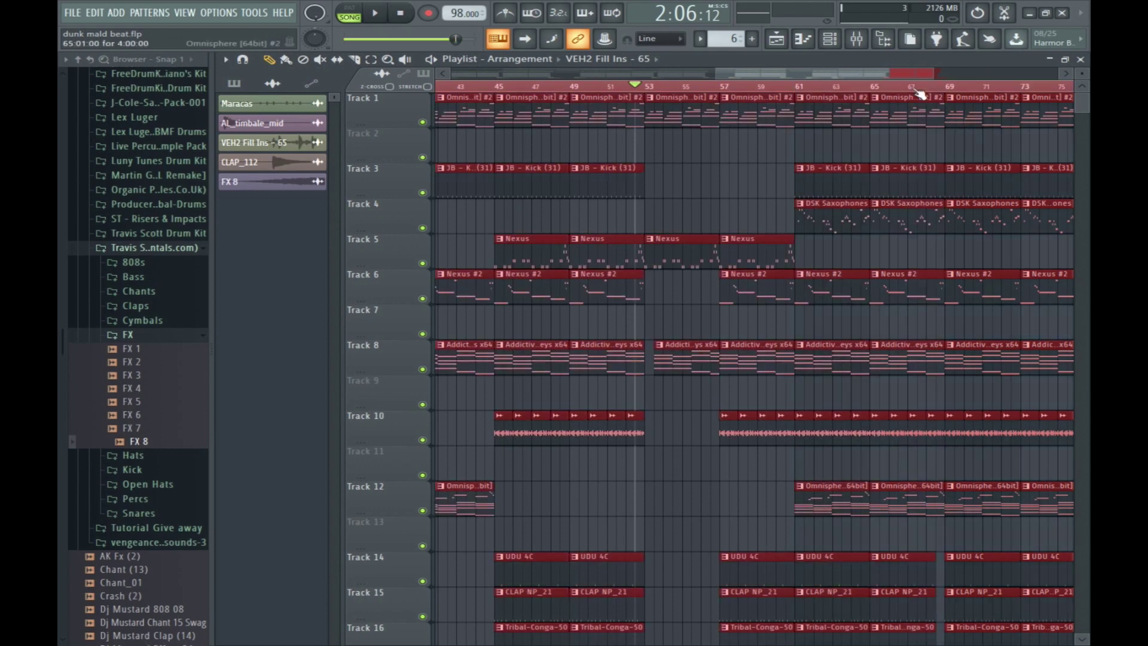
pyautogui.moveTo(889, 73); pyautogui.dragTo(968, 76)
pyautogui.hotkey('ctrl', 'd')
# Place Omnisphere [64bit] #2 on Track 1 at bars 77 and 81, and DSK Saxophones on Track 4 at bar 77.
pyautogui.click(842, 113)
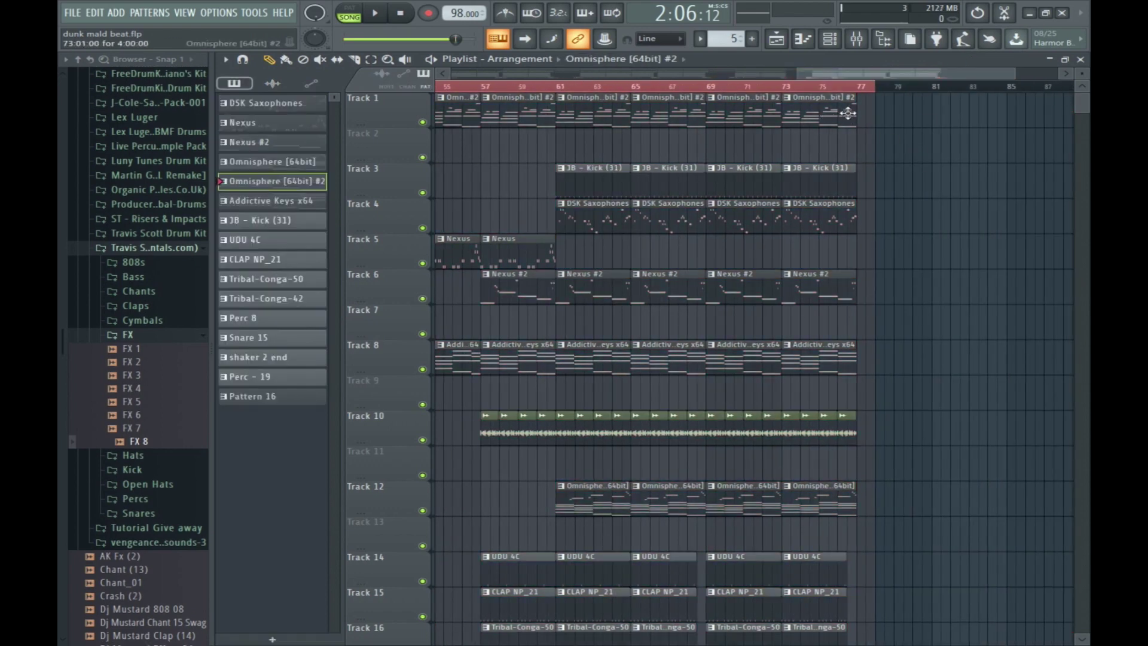
pyautogui.click(866, 118)
pyautogui.click(831, 216)
pyautogui.click(872, 219)
pyautogui.click(898, 114)
pyautogui.click(941, 113)
# Place Addictive Keys x64 on Track 8 and Omnisphere [64bit] on Track 12 at bar 77.
pyautogui.click(822, 361)
pyautogui.click(861, 357)
pyautogui.click(842, 499)
pyautogui.click(858, 491)
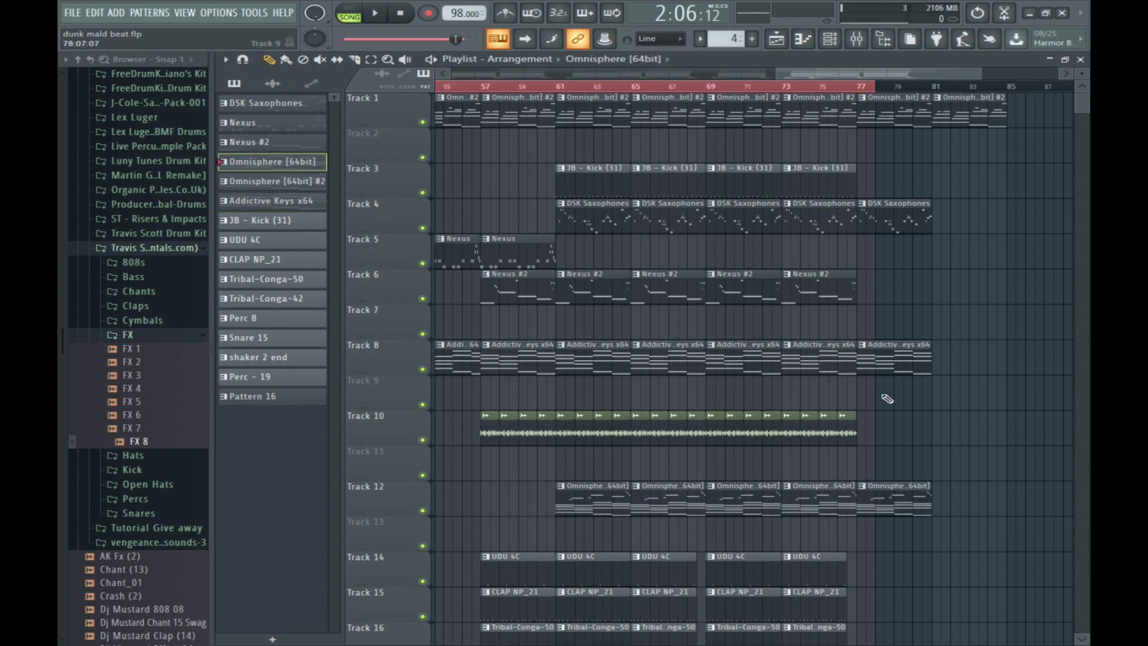
pyautogui.scroll(-6, 887, 398)
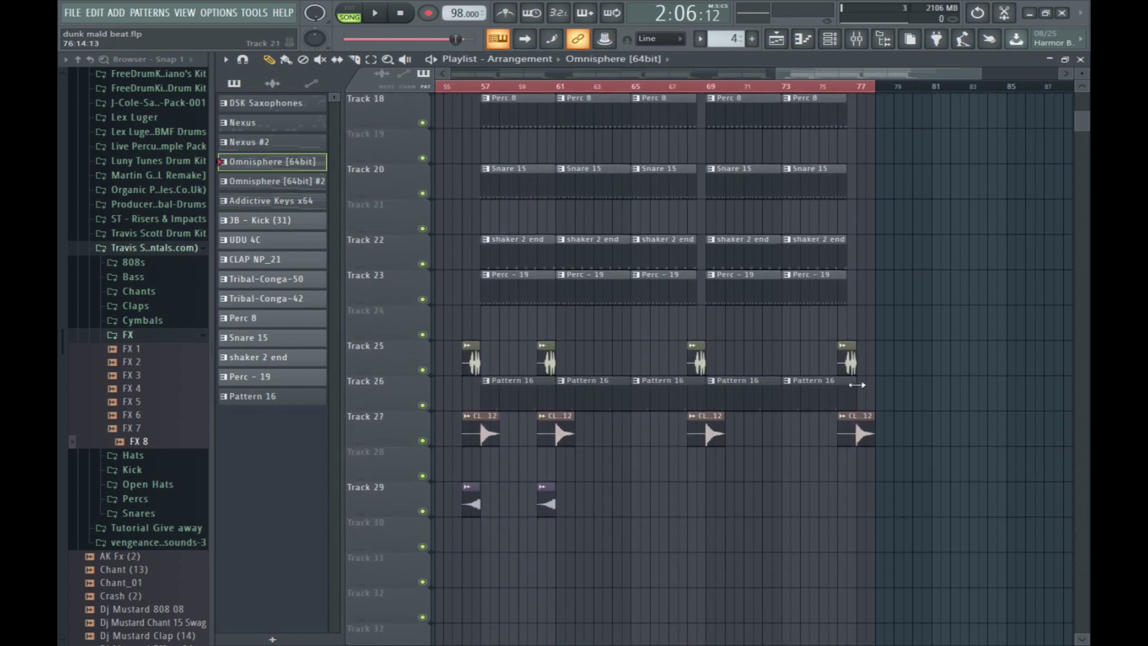
pyautogui.moveTo(704, 435); pyautogui.dragTo(637, 443)
pyautogui.rightClick(641, 443)
pyautogui.moveTo(713, 435)
pyautogui.mouseDown()
pyautogui.moveTo(760, 434)
pyautogui.moveTo(706, 438)
pyautogui.mouseUp()
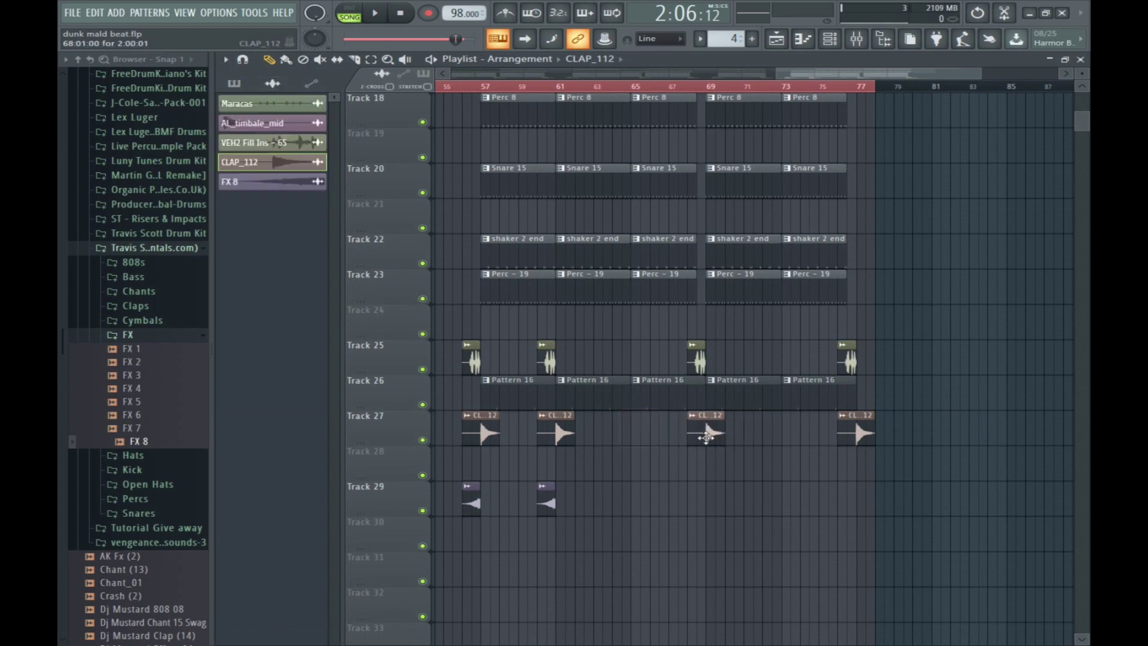
pyautogui.moveTo(847, 443)
pyautogui.mouseDown()
pyautogui.moveTo(892, 441)
pyautogui.moveTo(857, 439)
pyautogui.mouseUp()
pyautogui.moveTo(585, 429); pyautogui.dragTo(555, 443)
# Place the FX 8 transition clip on Track 29 at bars 68 and 76.
pyautogui.click(548, 504)
pyautogui.click(689, 502)
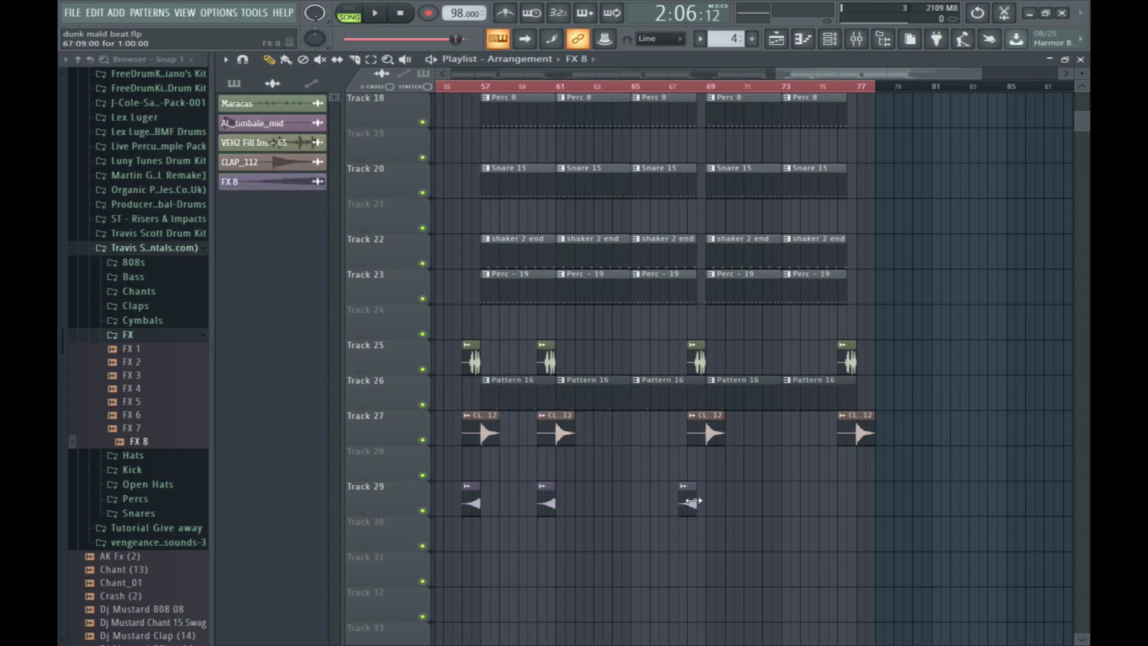
pyautogui.click(839, 495)
# Place Nexus #2 on Track 6 at bars 77 and 81, and Addictive Keys x64 on Track 8 at bar 81.
pyautogui.scroll(5, 849, 490)
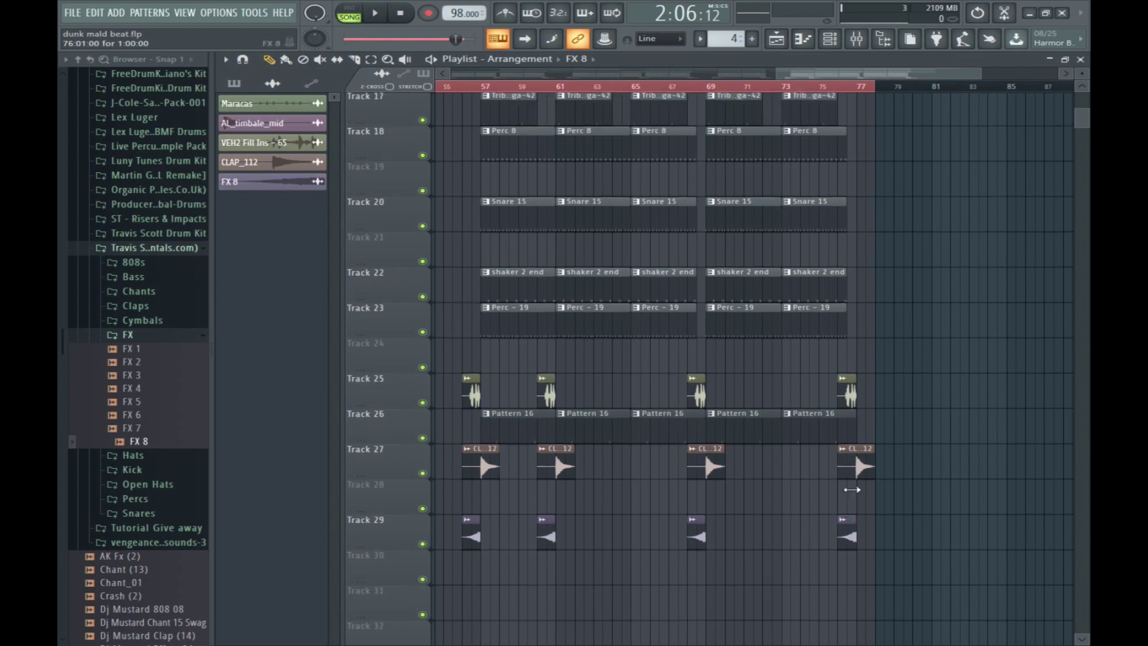
pyautogui.scroll(1, 851, 489)
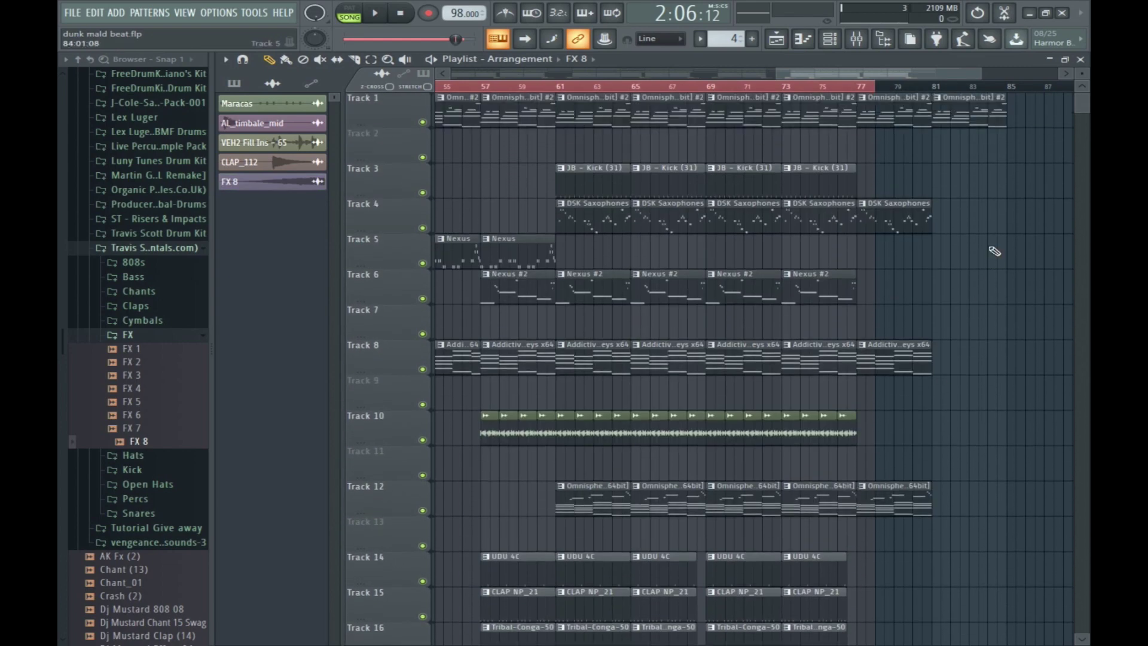
pyautogui.click(859, 294)
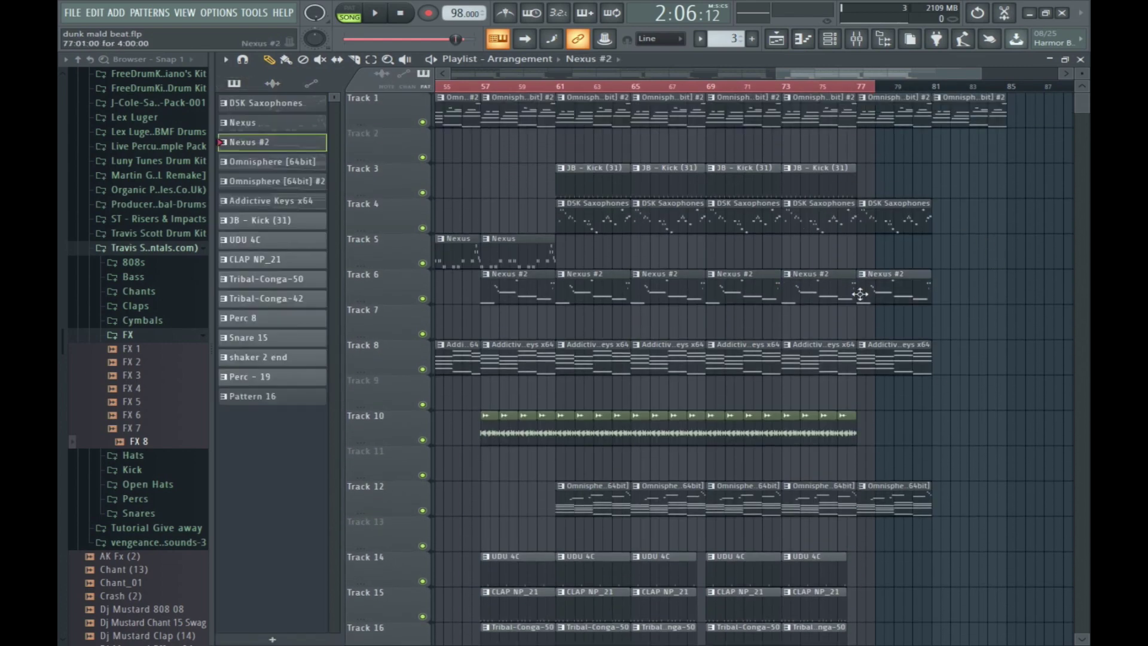
pyautogui.click(944, 295)
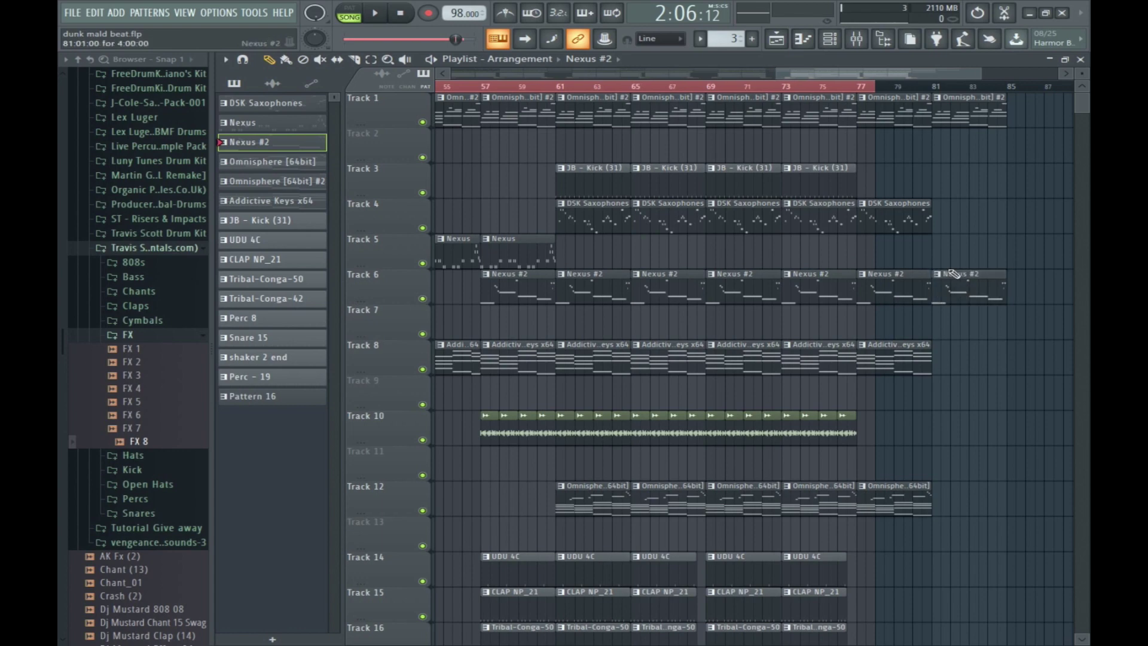
pyautogui.click(891, 215)
pyautogui.click(897, 351)
pyautogui.click(948, 357)
# Extend the Maracas clips on Track 10 and the percussion patterns on Tracks 14 to 23 across bars 77 to 85.
pyautogui.moveTo(886, 437); pyautogui.dragTo(935, 437)
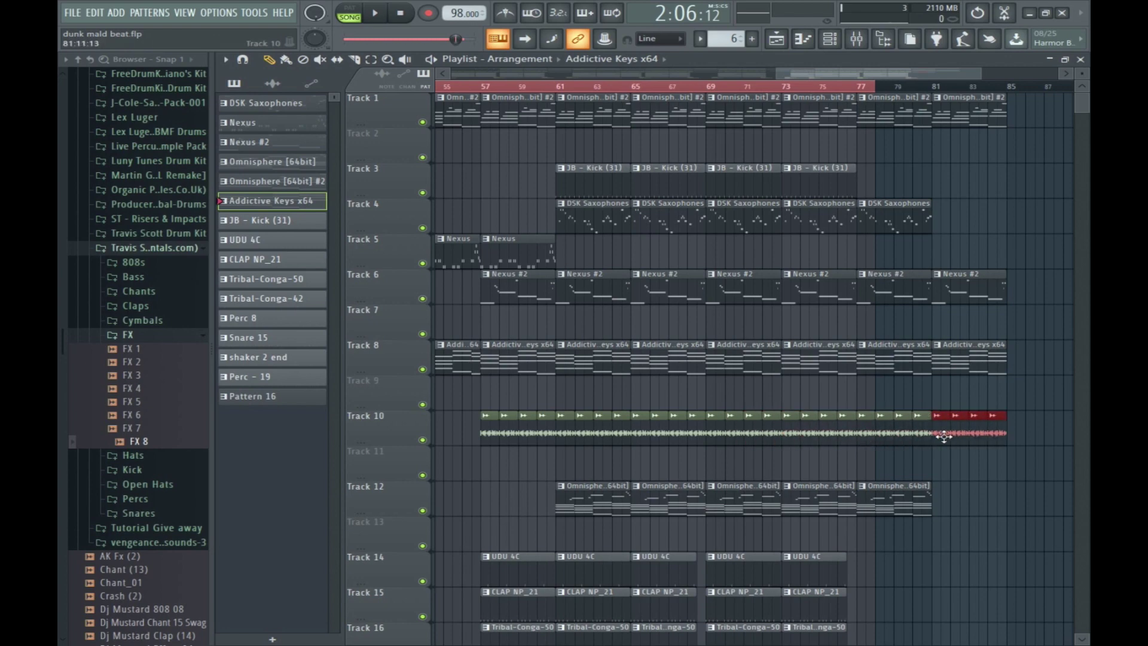
pyautogui.scroll(-4, 943, 436)
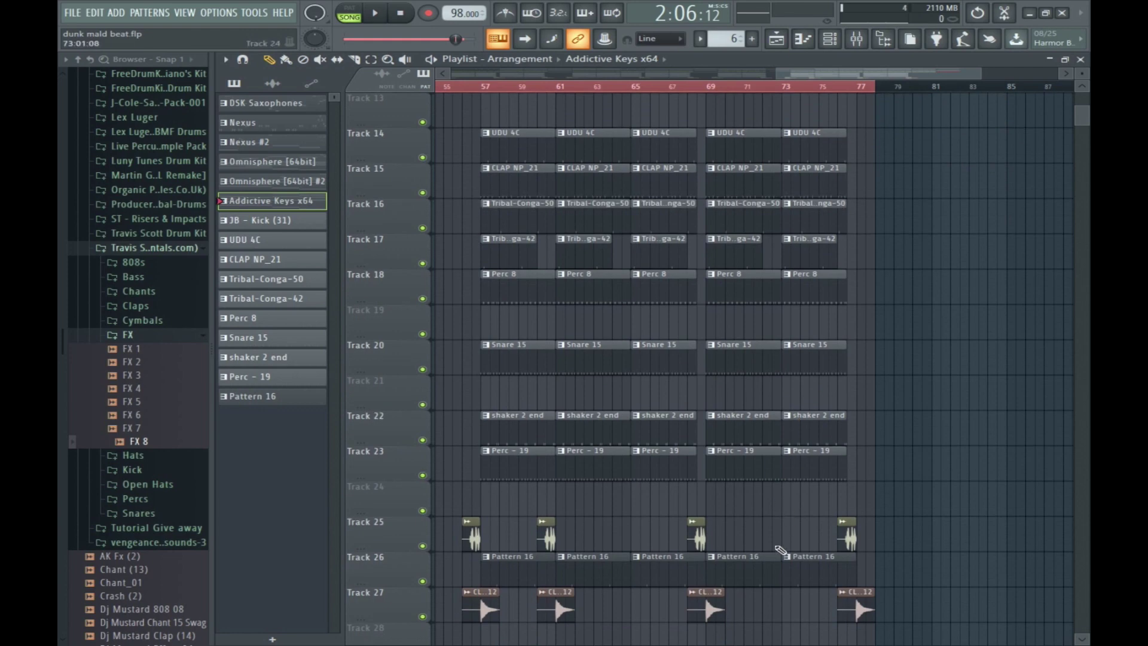
pyautogui.moveTo(777, 594); pyautogui.dragTo(970, 259)
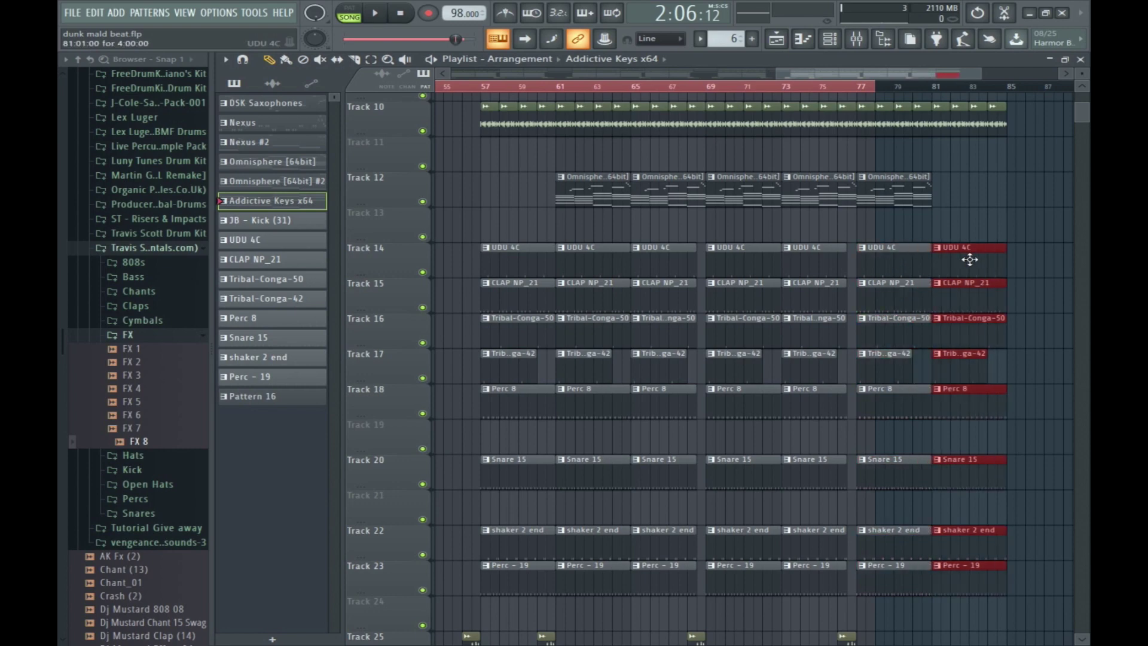
pyautogui.scroll(-1, 971, 259)
pyautogui.scroll(-1, 972, 259)
pyautogui.scroll(2, 972, 259)
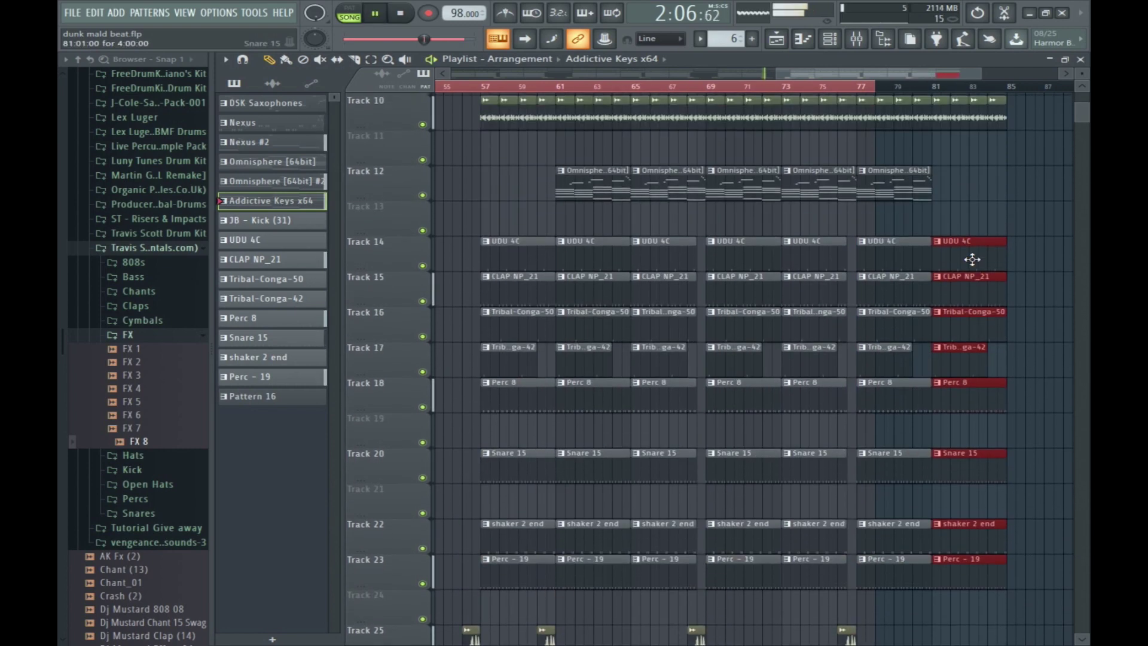
# Place Omnisphere [64bit] on Track 12 at bar 81, and save the project with all clips selected.
pyautogui.keyDown('ctrl'); pyautogui.click(941, 202); pyautogui.keyUp('ctrl')
pyautogui.moveTo(921, 194); pyautogui.dragTo(996, 192)
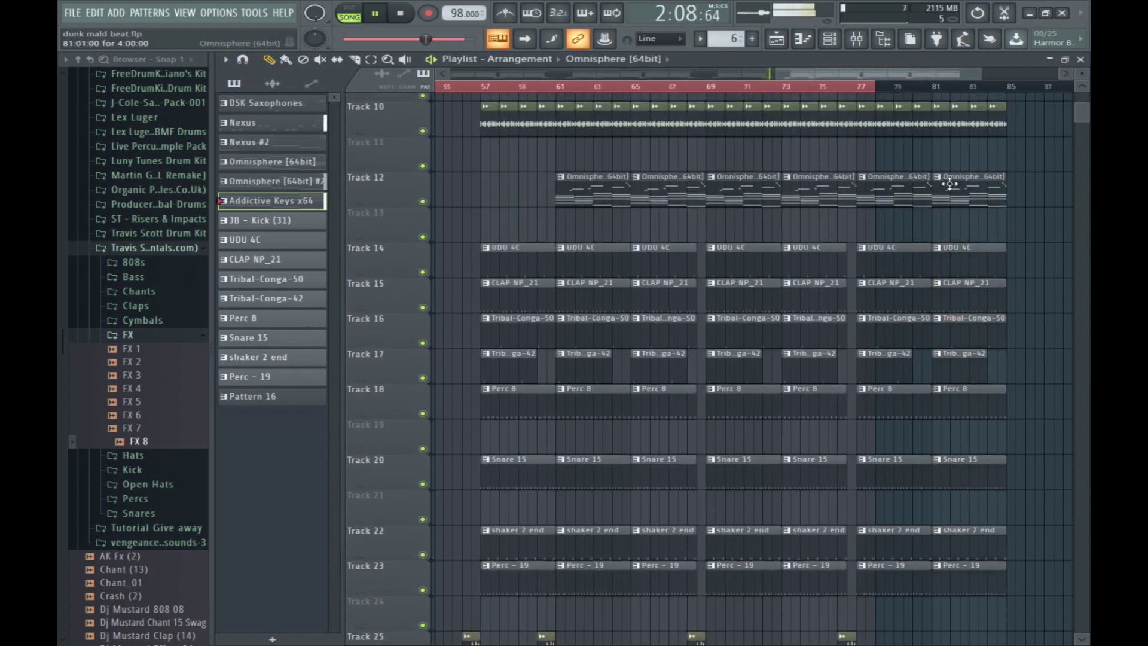
pyautogui.hotkey('ctrl', 'a')
pyautogui.hotkey('ctrl', 's')
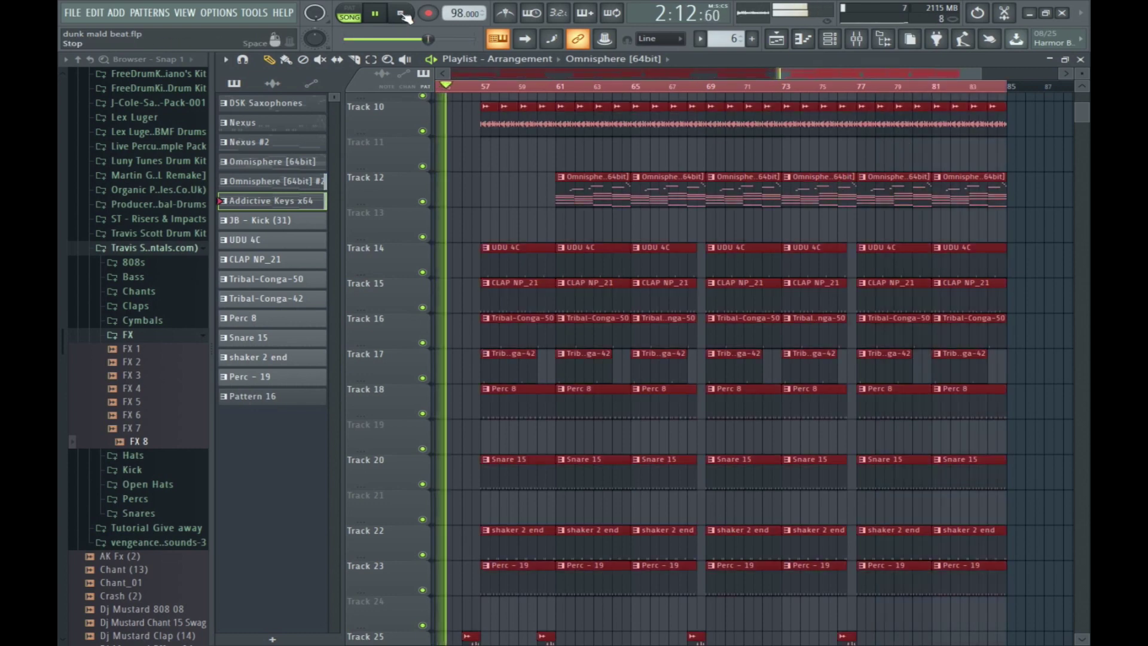
# Stop playback and raise the gain and ceiling of the Fruity Limiter on the master mixer track.
pyautogui.press('space')
pyautogui.rightClick(316, 14)
pyautogui.click(337, 18)
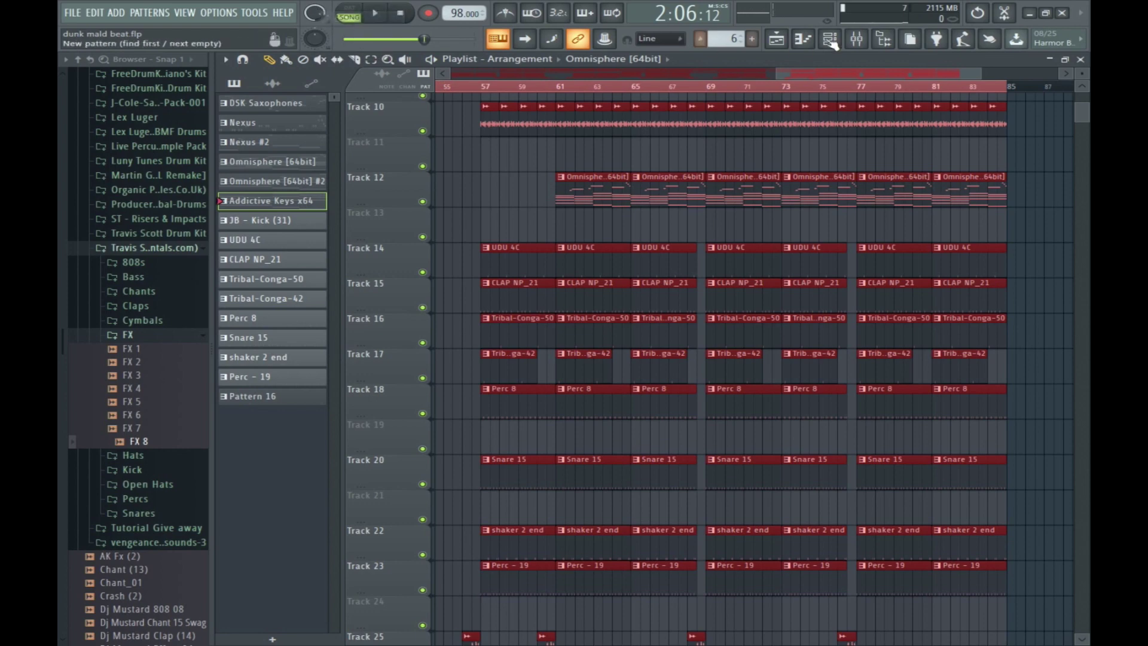
pyautogui.click(856, 39)
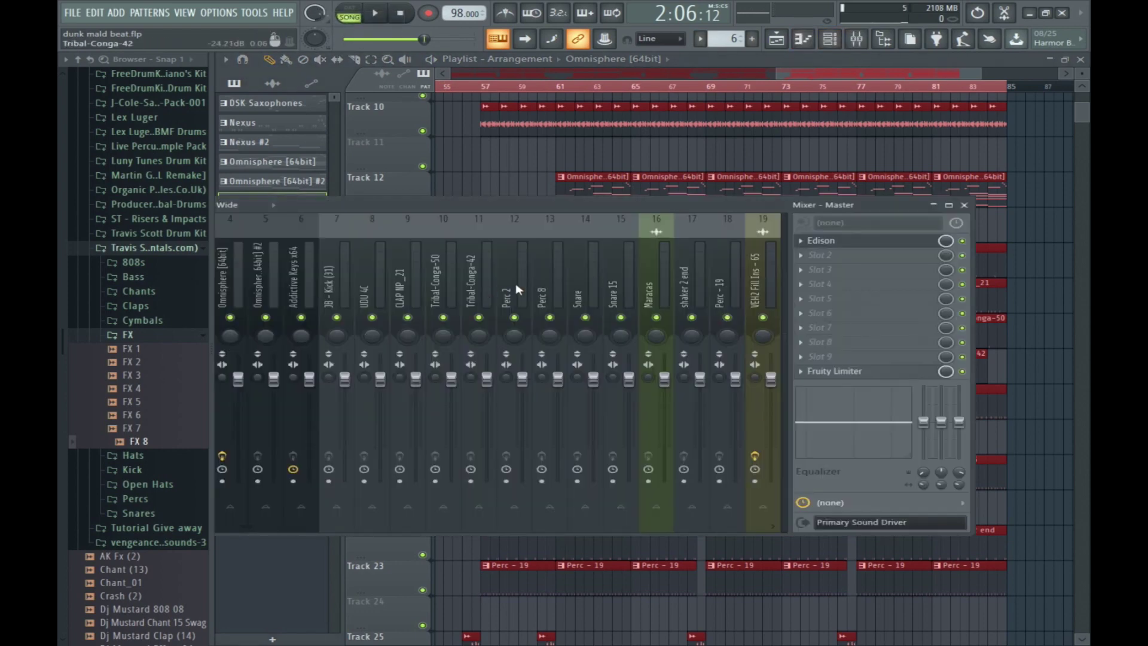
pyautogui.click(834, 371)
pyautogui.moveTo(633, 565); pyautogui.dragTo(633, 544)
pyautogui.moveTo(725, 566); pyautogui.dragTo(725, 551)
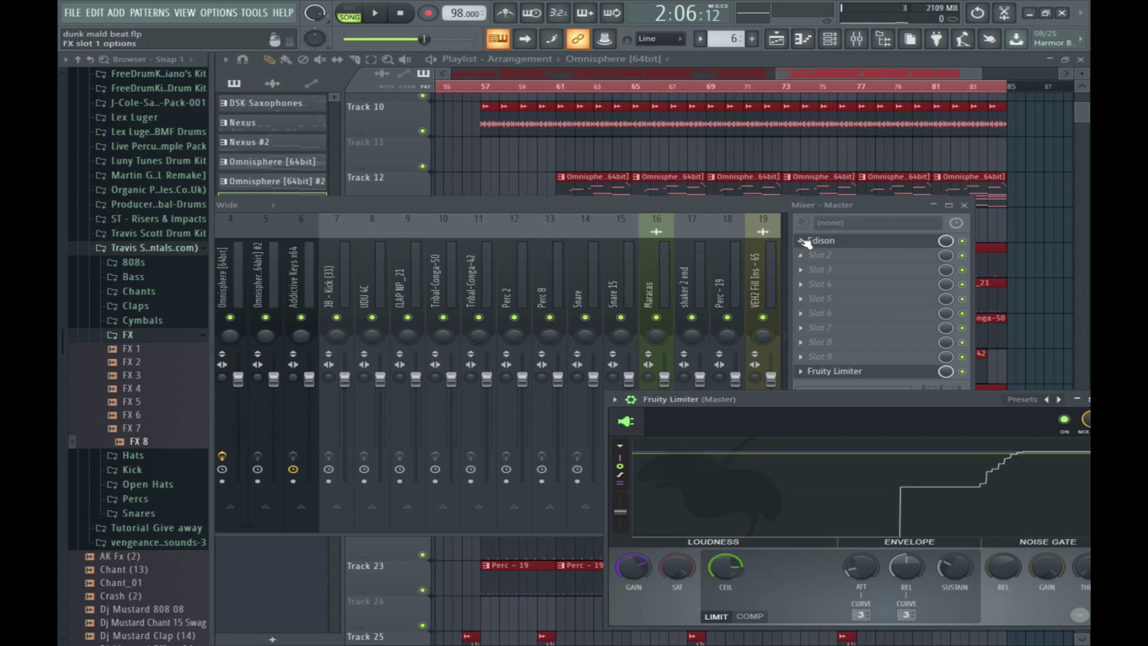
# Replace Edison in the master's first effect slot with Sausage Fattener x64 and load its "beat 1" preset.
pyautogui.click(804, 241)
pyautogui.moveTo(826, 256)
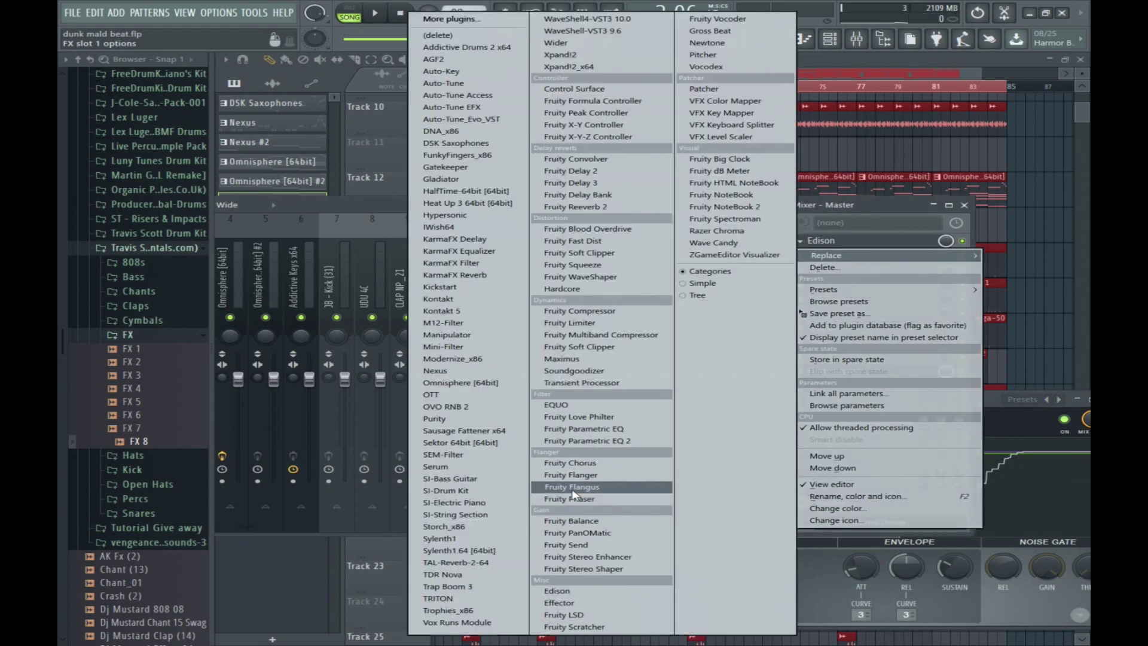
pyautogui.click(506, 431)
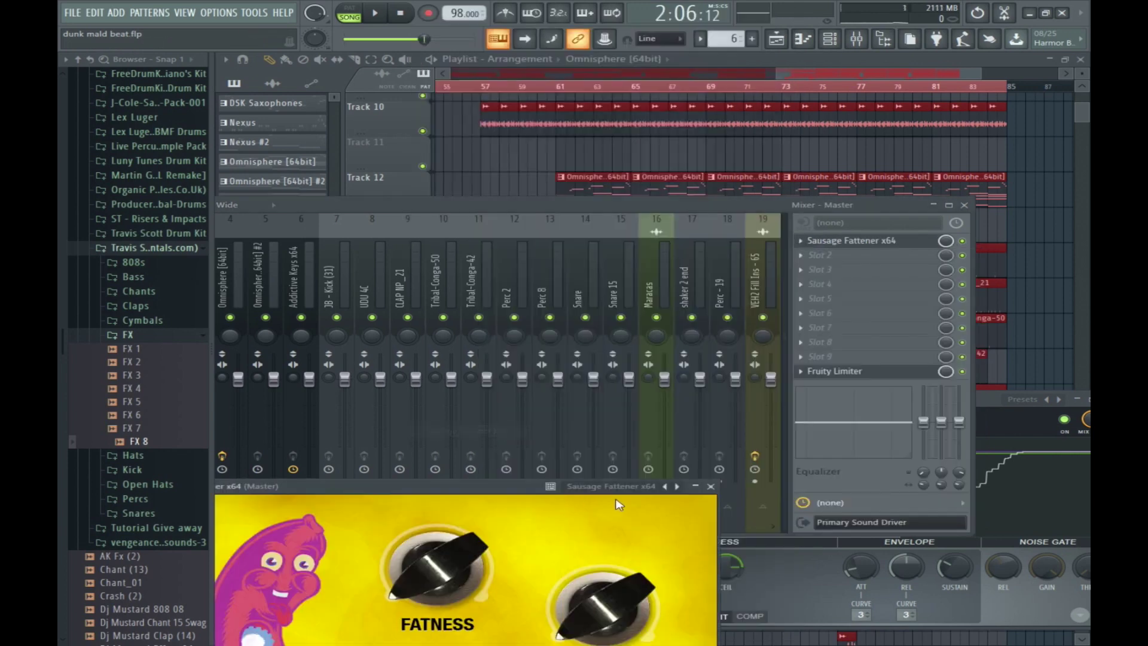
pyautogui.rightClick(678, 486)
pyautogui.click(715, 523)
pyautogui.press('space')
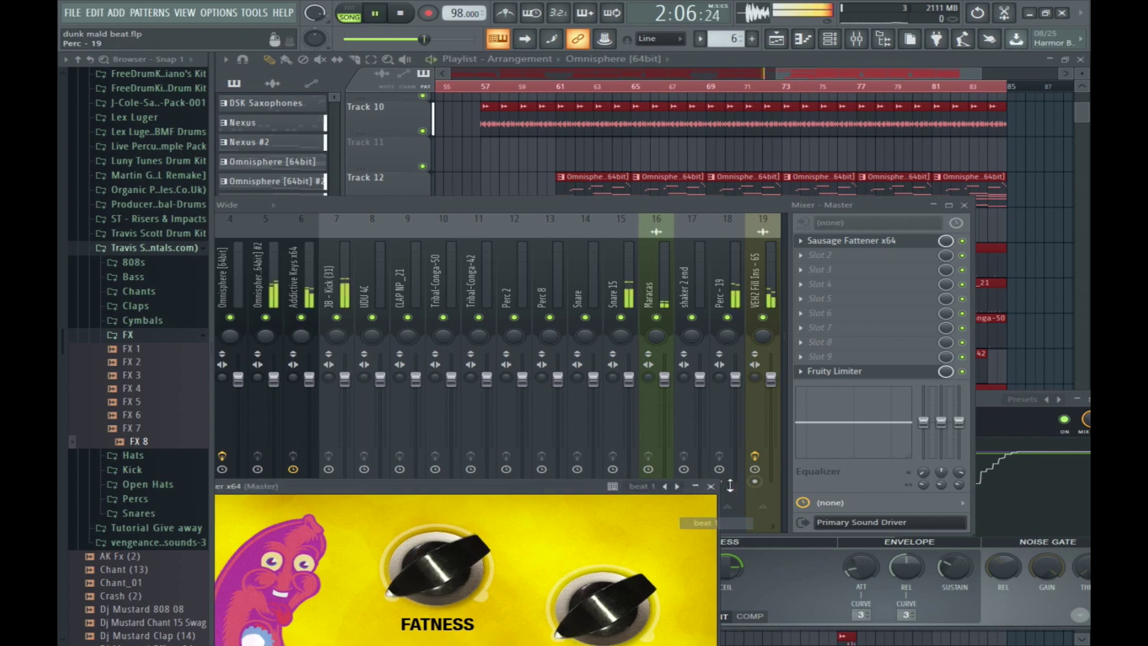
pyautogui.click(711, 485)
# Adjust the master Fruity Limiter's ceiling to about 7.8 dB and restart playback to check the level.
pyautogui.click(876, 372)
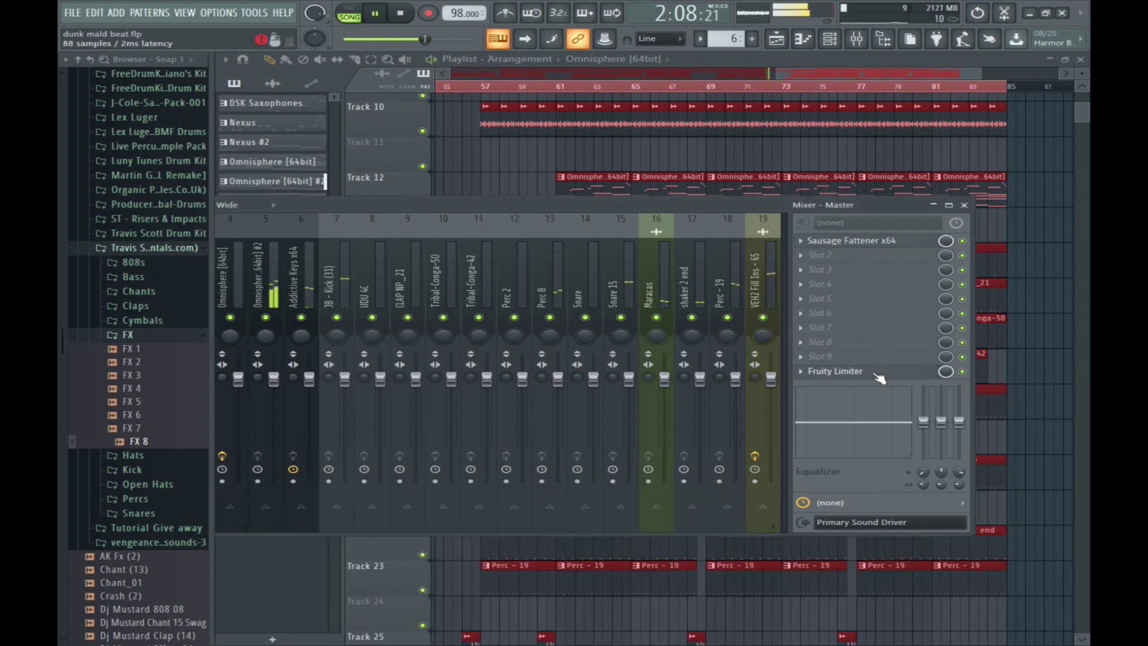
pyautogui.press('space')
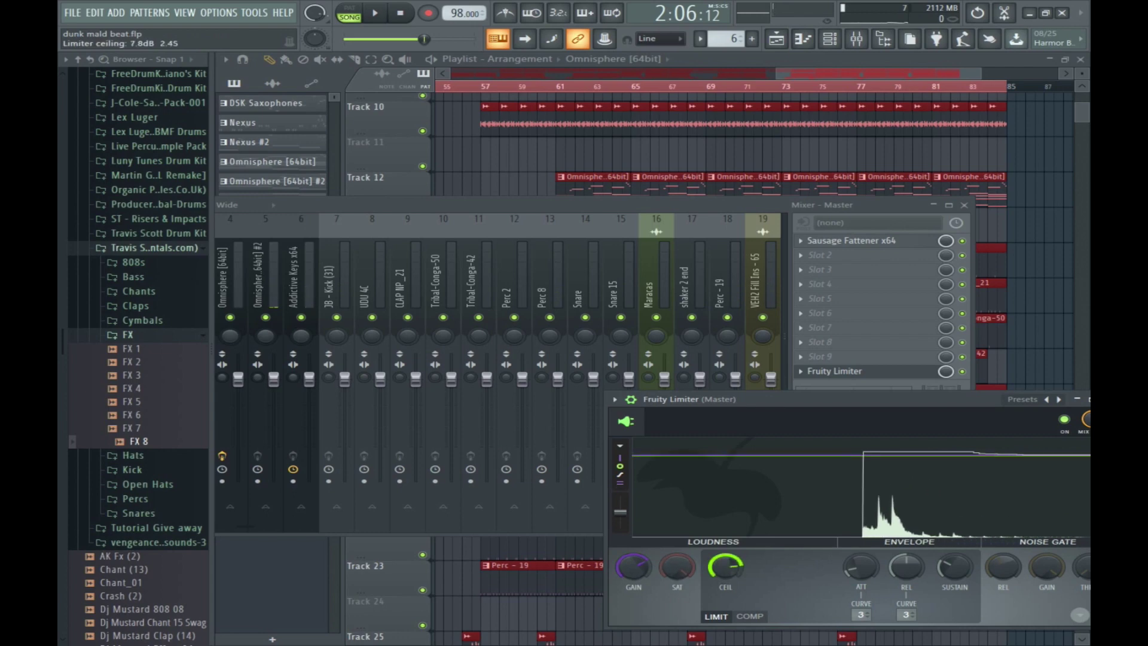
pyautogui.press('space')
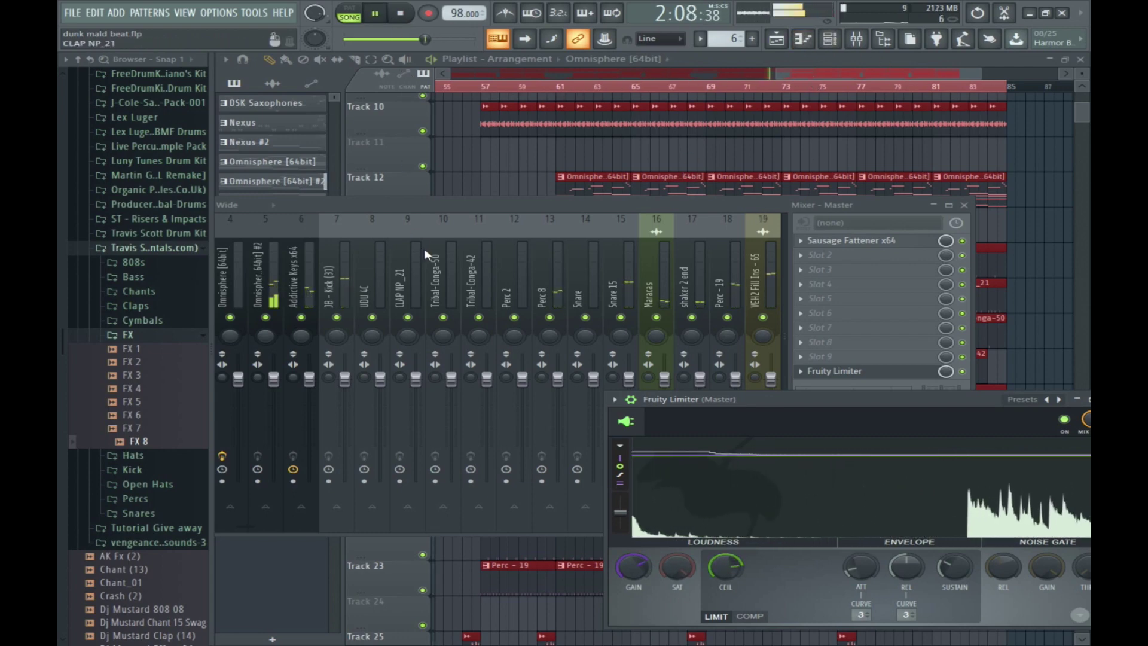
# Create an automation clip for the master mixer track's volume.
pyautogui.moveTo(428, 206); pyautogui.dragTo(892, 166)
pyautogui.rightClick(653, 337)
pyautogui.click(705, 422)
# Shape the Master - Volume automation on Track 11 to fade out to silence from bar 77 to bar 85.
pyautogui.moveTo(637, 72); pyautogui.dragTo(1081, 55)
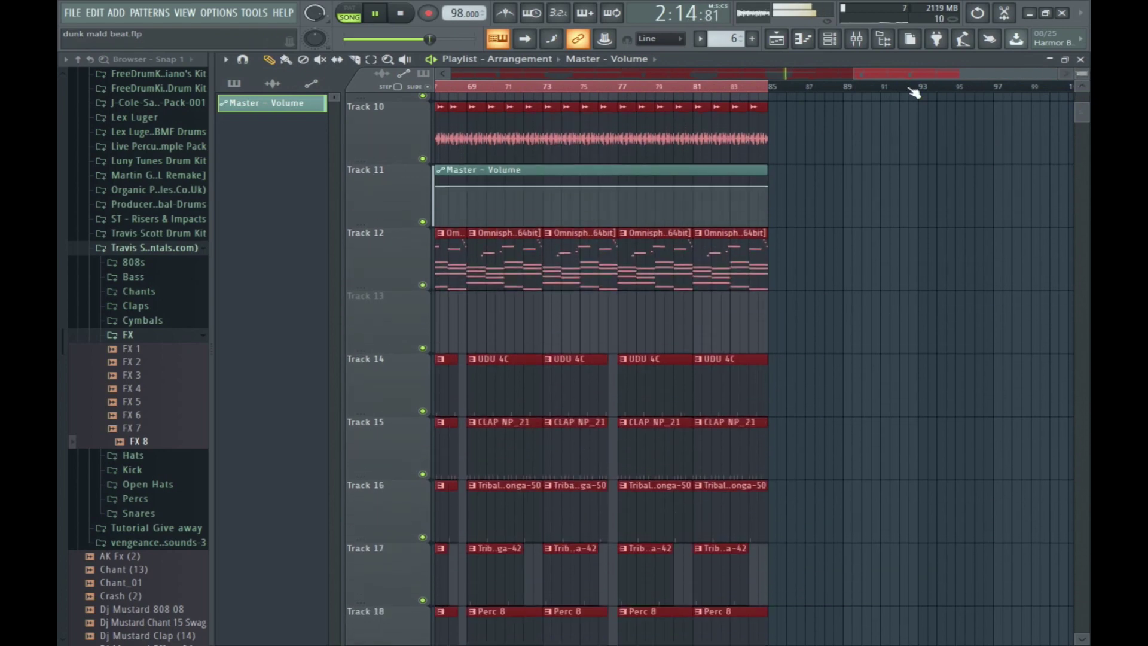
pyautogui.rightClick(620, 187)
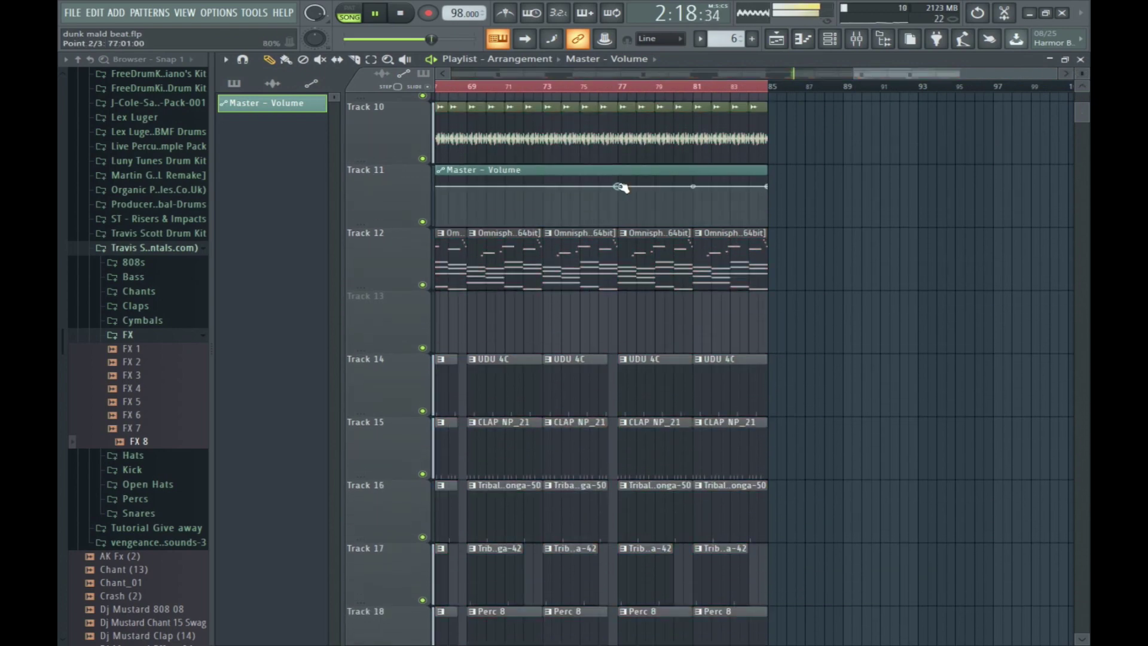
pyautogui.moveTo(770, 189); pyautogui.dragTo(771, 232)
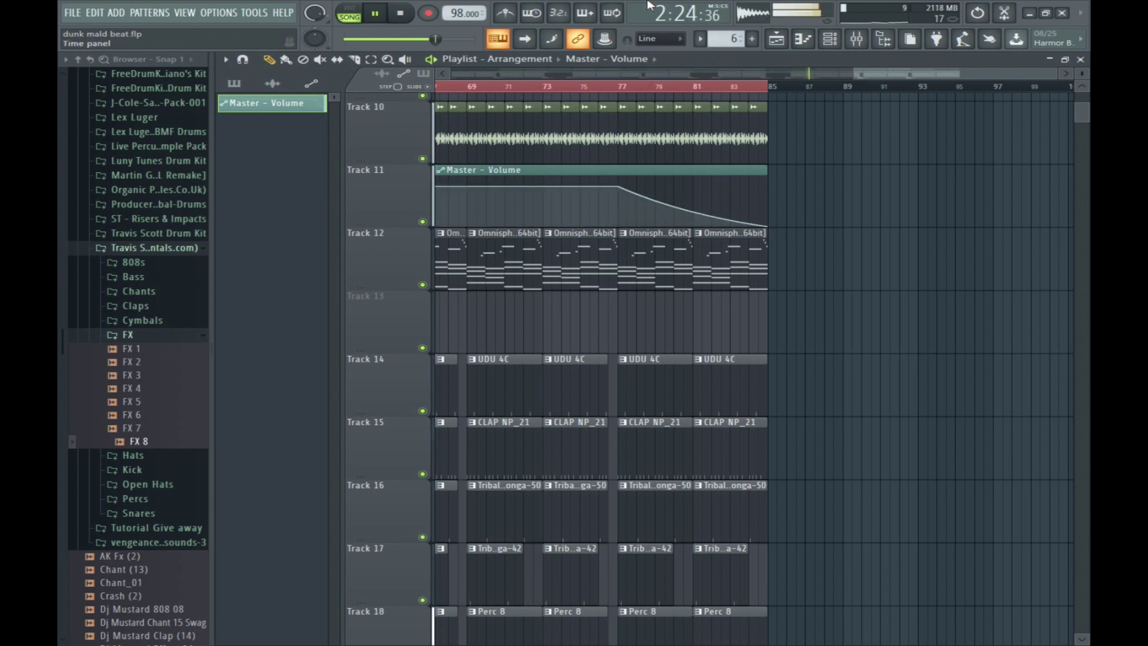
# Readjust the master Fruity Limiter with a gain of about 9.2 dB, and save the project.
pyautogui.click(859, 42)
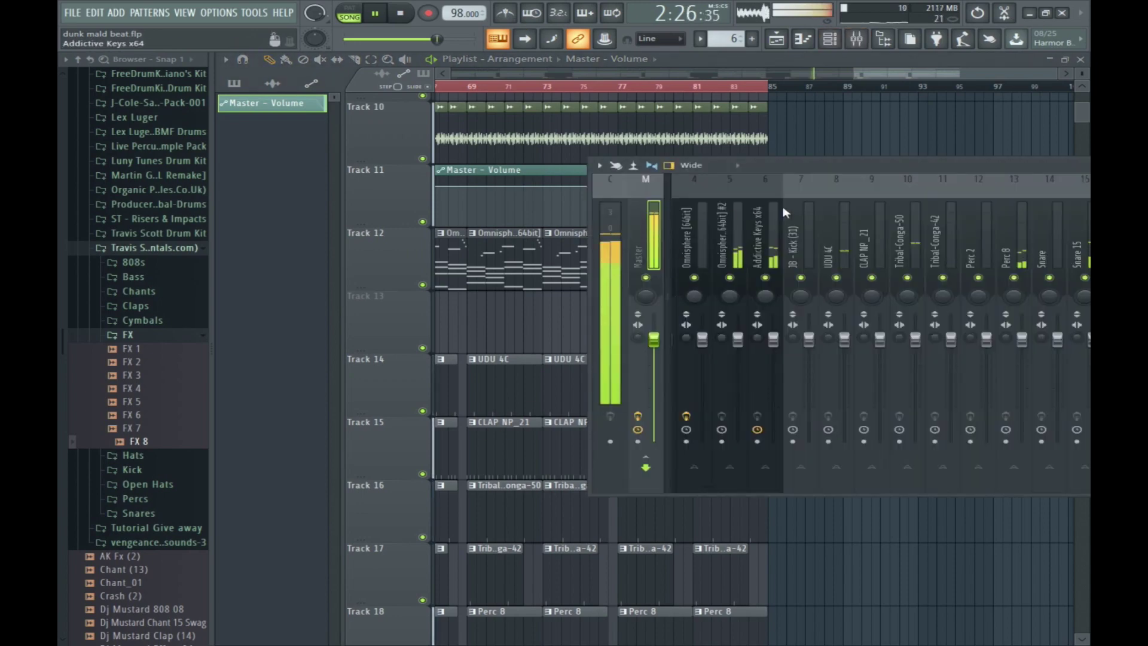
pyautogui.moveTo(819, 171); pyautogui.dragTo(60, 211)
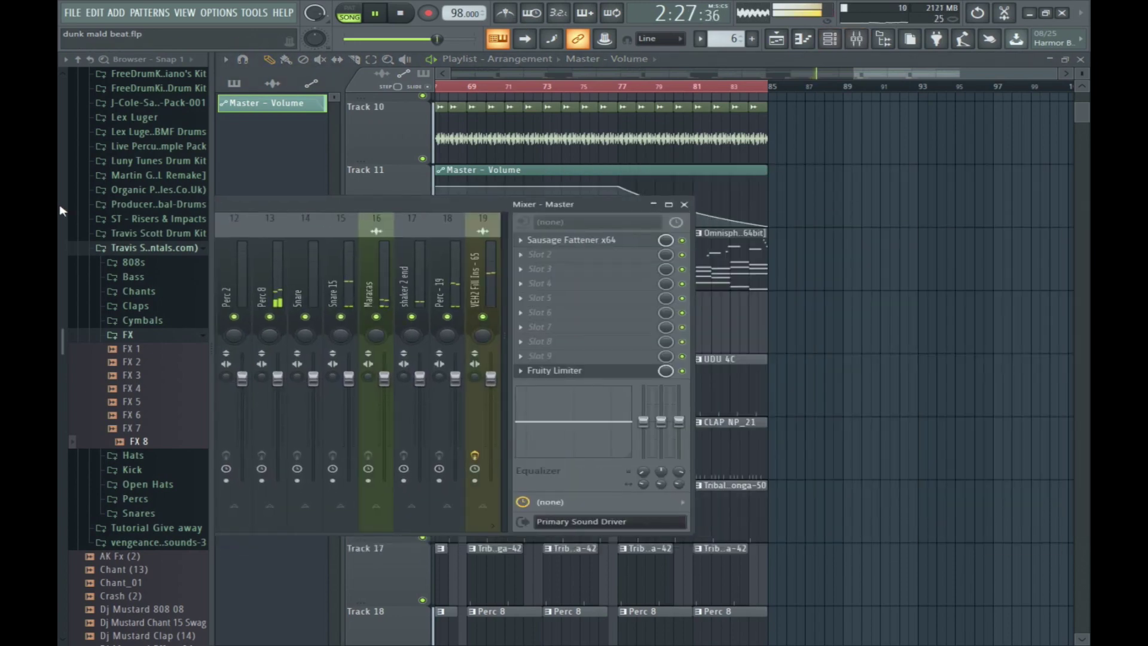
pyautogui.click(578, 372)
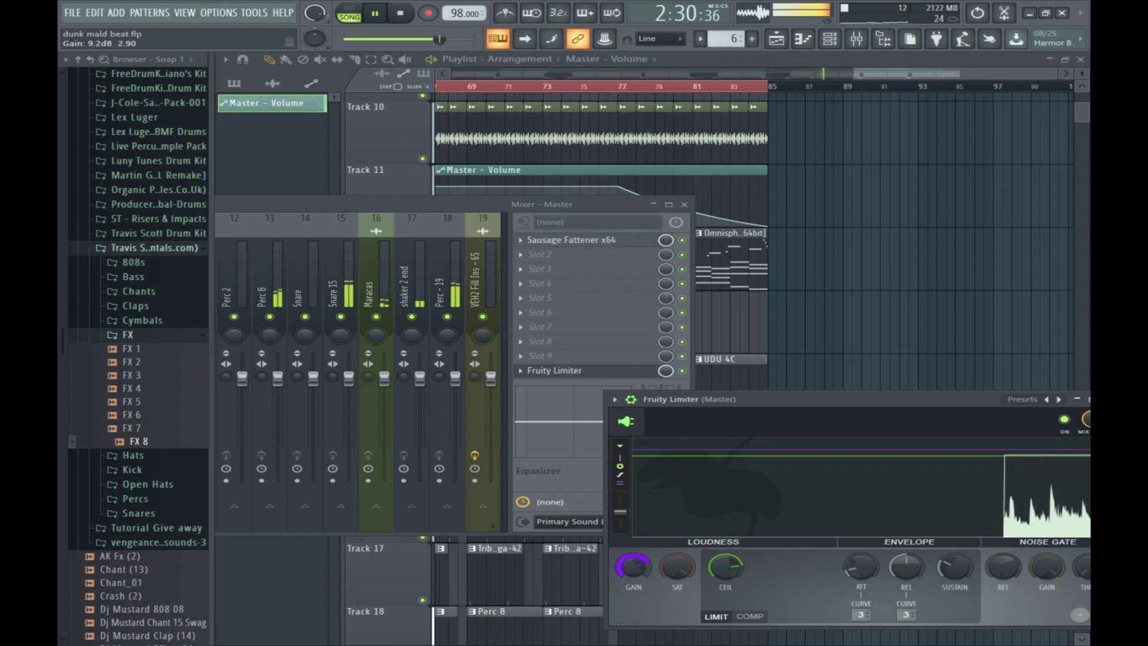
pyautogui.moveTo(725, 569); pyautogui.dragTo(723, 565)
pyautogui.moveTo(854, 75); pyautogui.dragTo(60, 78)
pyautogui.hotkey('ctrl', 'a')
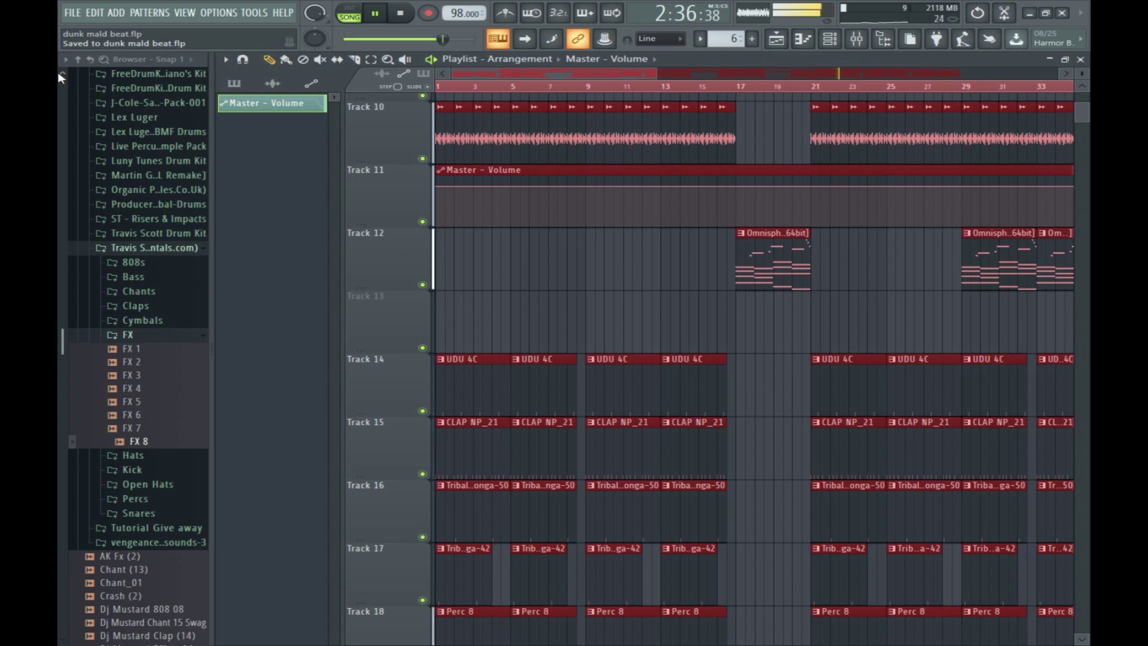
# Audition the vocal samples in the chant folder, including whut, JJCHANTS (10)_2 and several VOX_GOD sounds.
pyautogui.scroll(7, 118, 357)
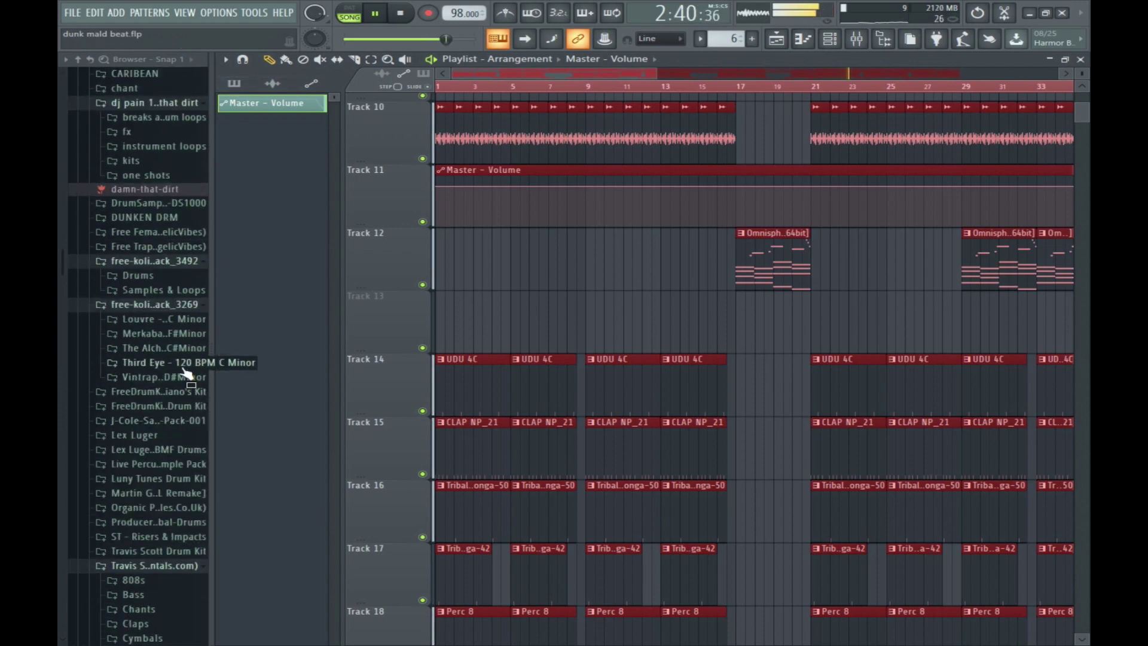
pyautogui.scroll(5, 186, 374)
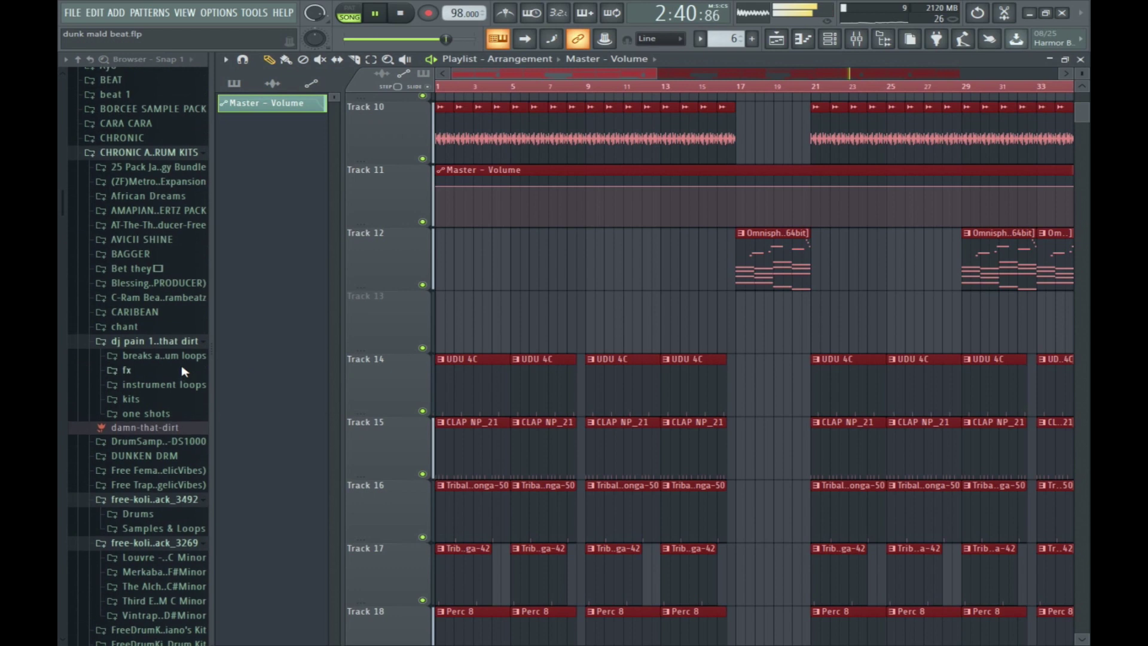
pyautogui.click(147, 328)
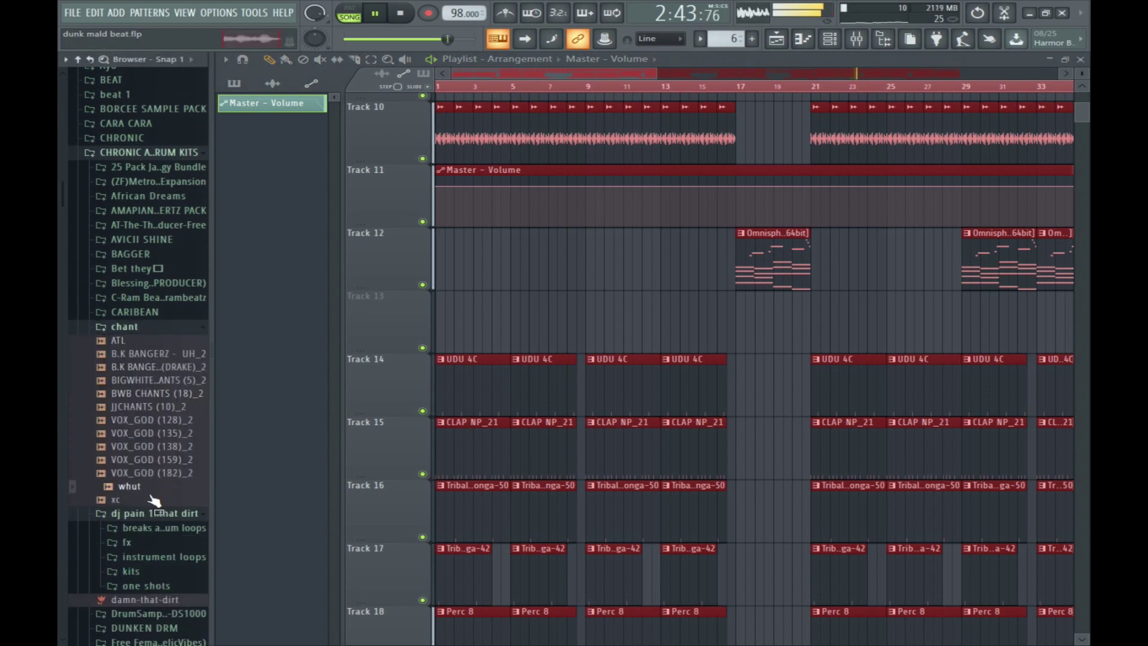
pyautogui.click(153, 435)
pyautogui.click(156, 459)
pyautogui.click(159, 474)
pyautogui.click(150, 407)
pyautogui.click(158, 420)
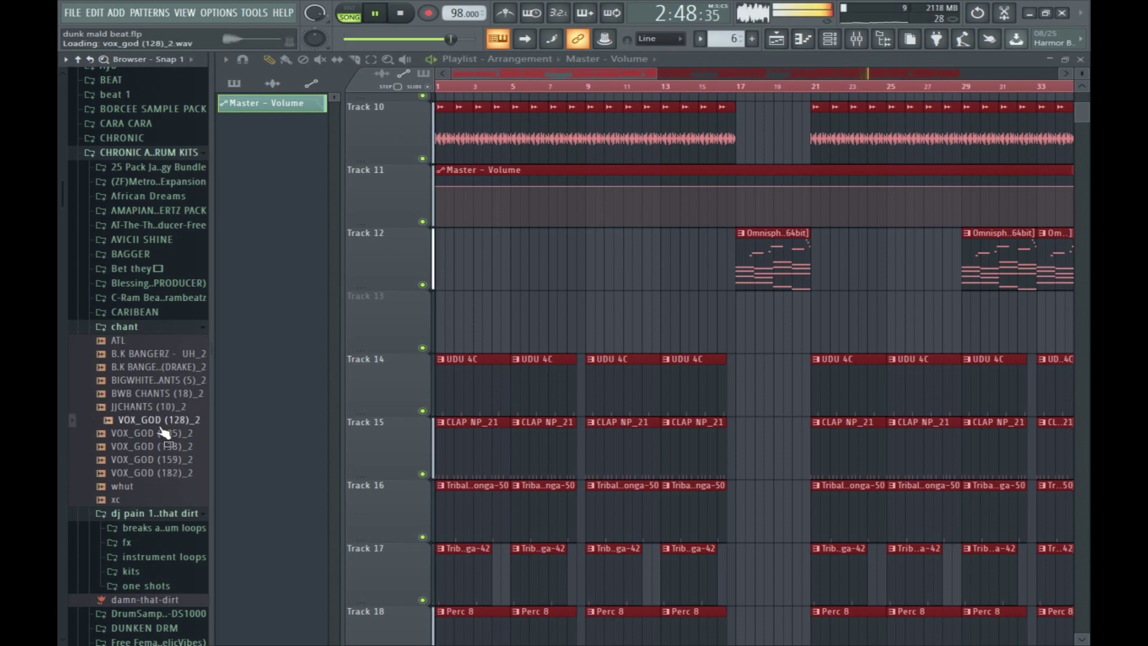
# Add the VOX_GOD (128)_2 sample as a channel in new Pattern 17, with hits on the fifteenth step of bars 2 and 4.
pyautogui.click(830, 39)
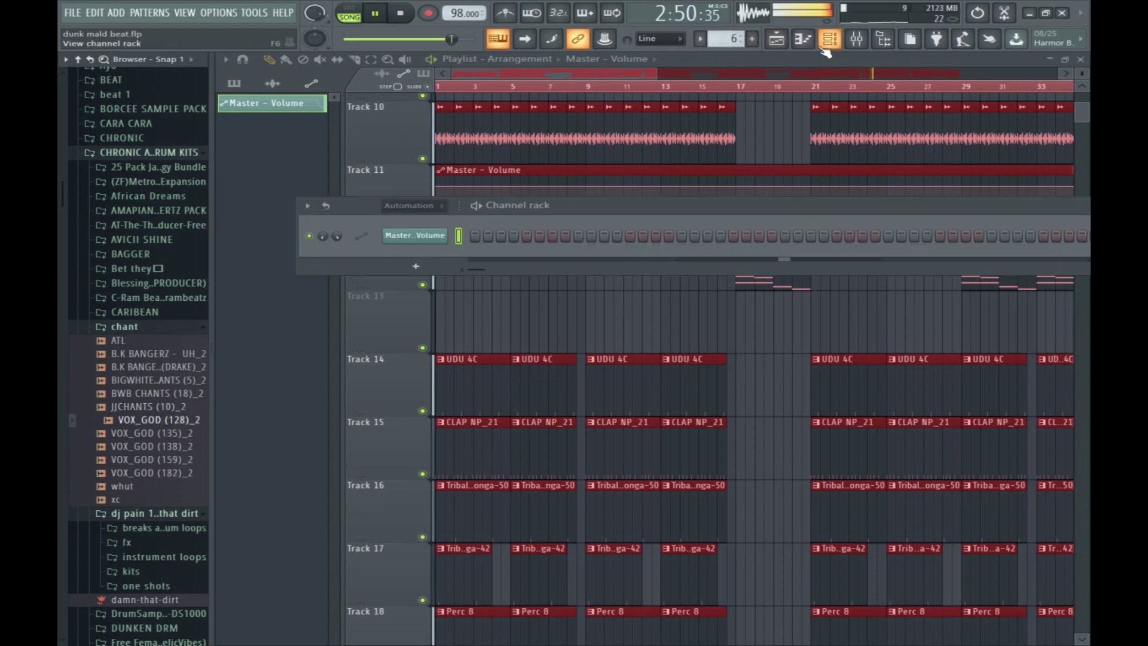
pyautogui.press('F4')
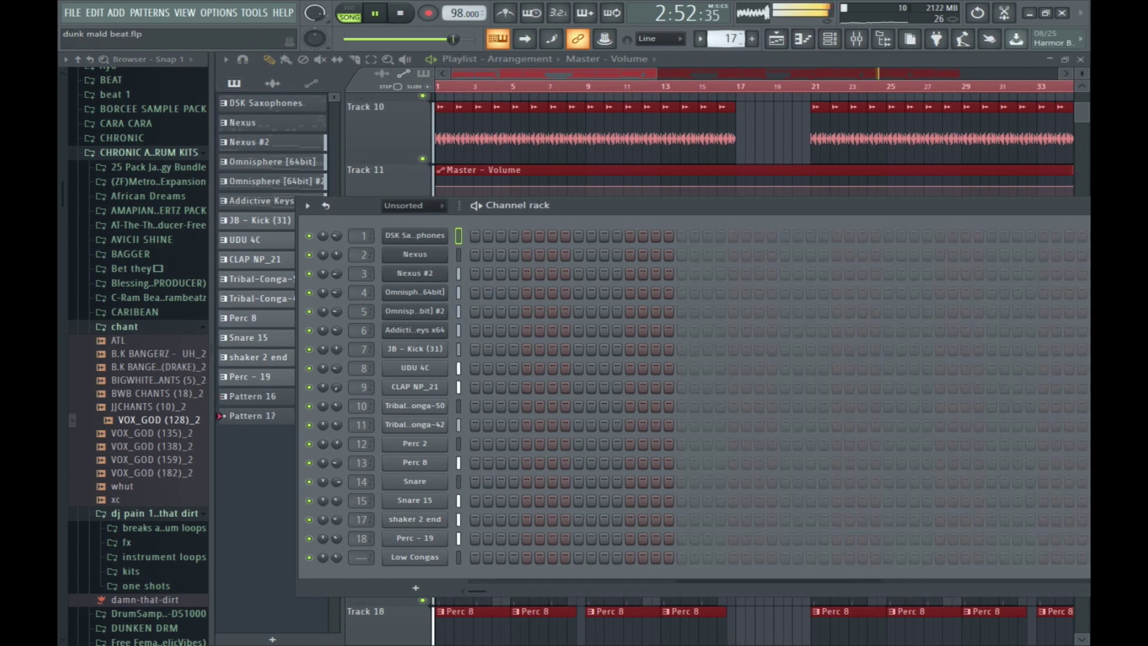
pyautogui.moveTo(158, 420); pyautogui.dragTo(345, 582)
pyautogui.moveTo(736, 226); pyautogui.dragTo(349, 126)
pyautogui.click(488, 488)
pyautogui.click(903, 488)
# Place four consecutive Pattern 17 clips on Track 31 from bar 61 to bar 77.
pyautogui.moveTo(618, 72); pyautogui.dragTo(886, 114)
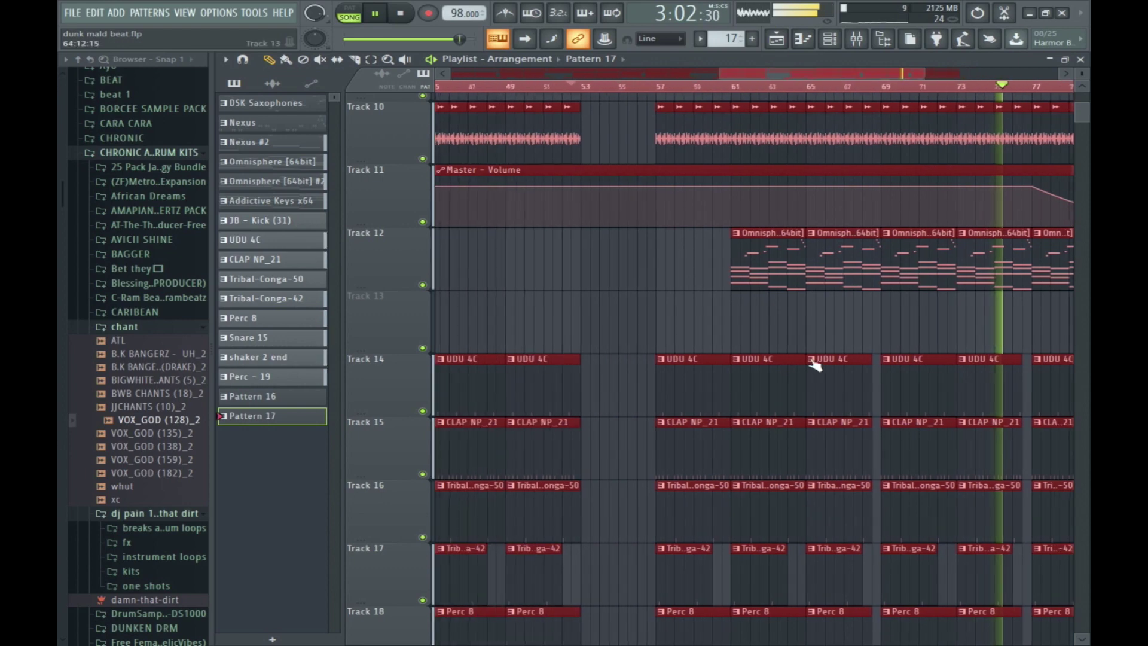
pyautogui.scroll(-10, 814, 366)
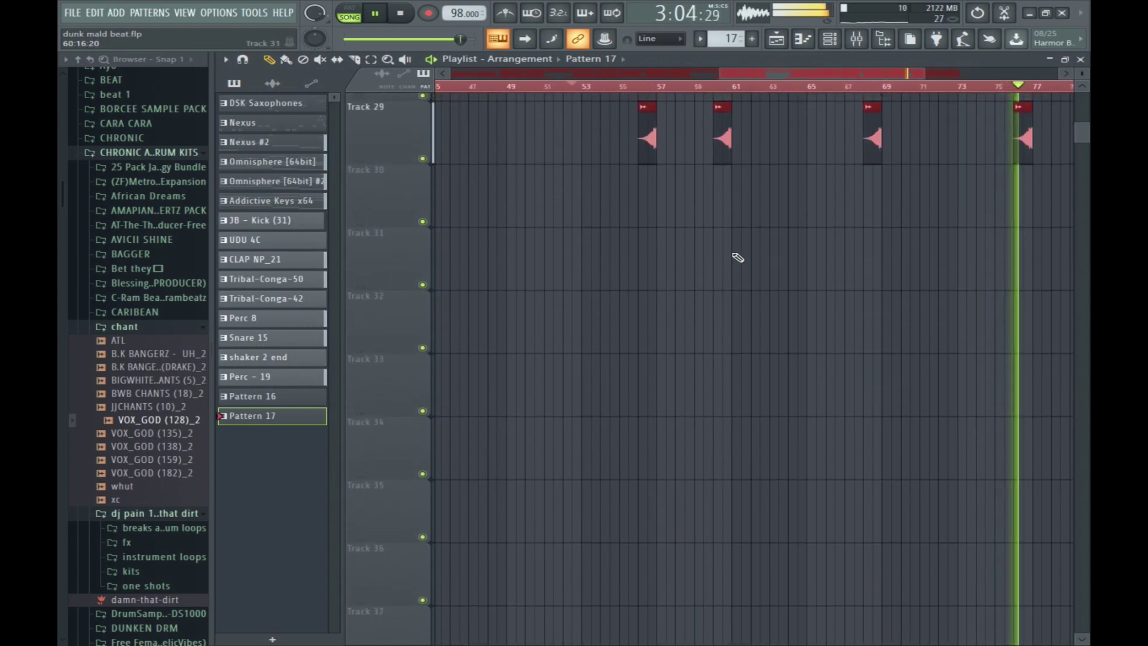
pyautogui.click(738, 257)
pyautogui.click(809, 256)
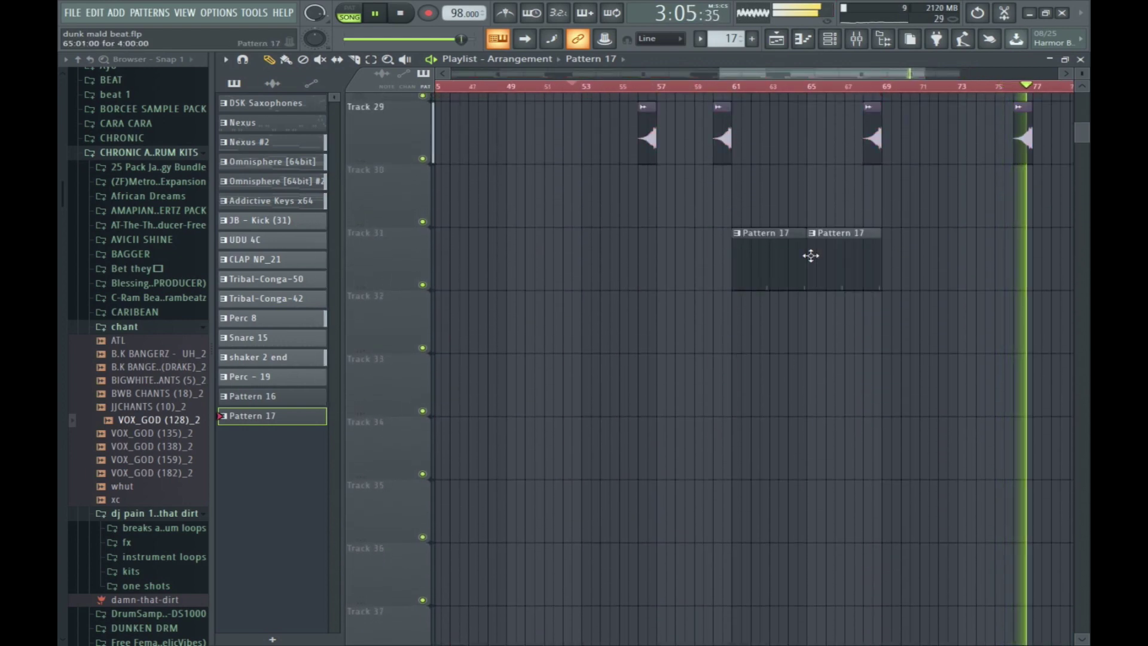
pyautogui.click(891, 257)
pyautogui.click(965, 256)
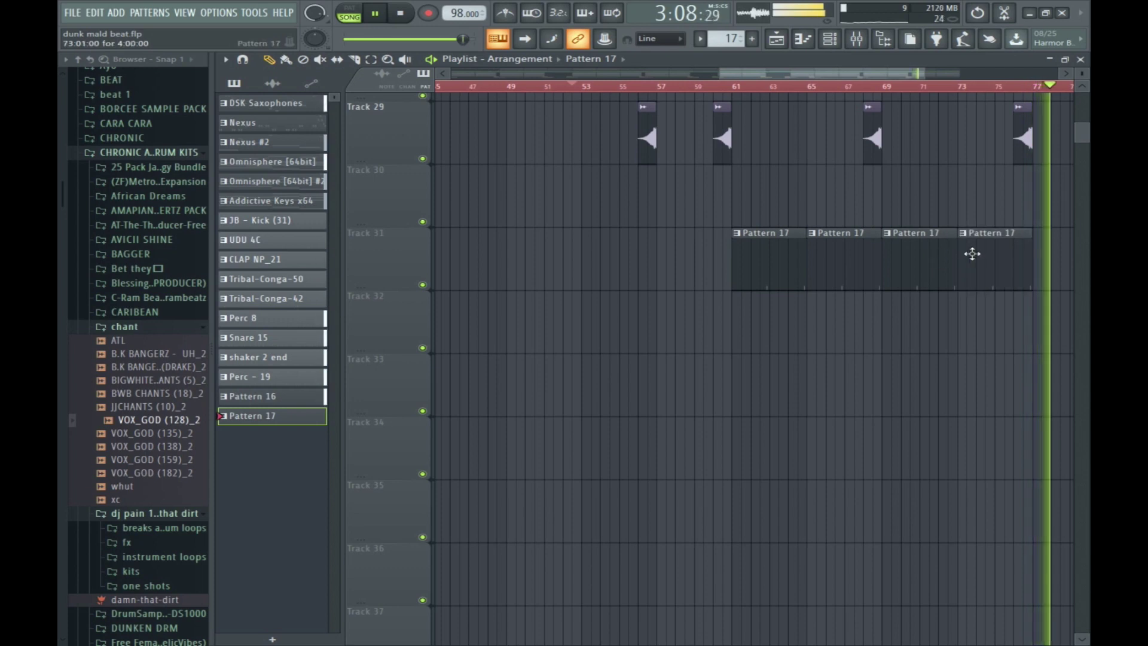
# Play the song from bar 61 and check the VOX_GOD (128)_2 chant notes in the piano roll.
pyautogui.click(730, 91)
pyautogui.doubleClick(810, 257)
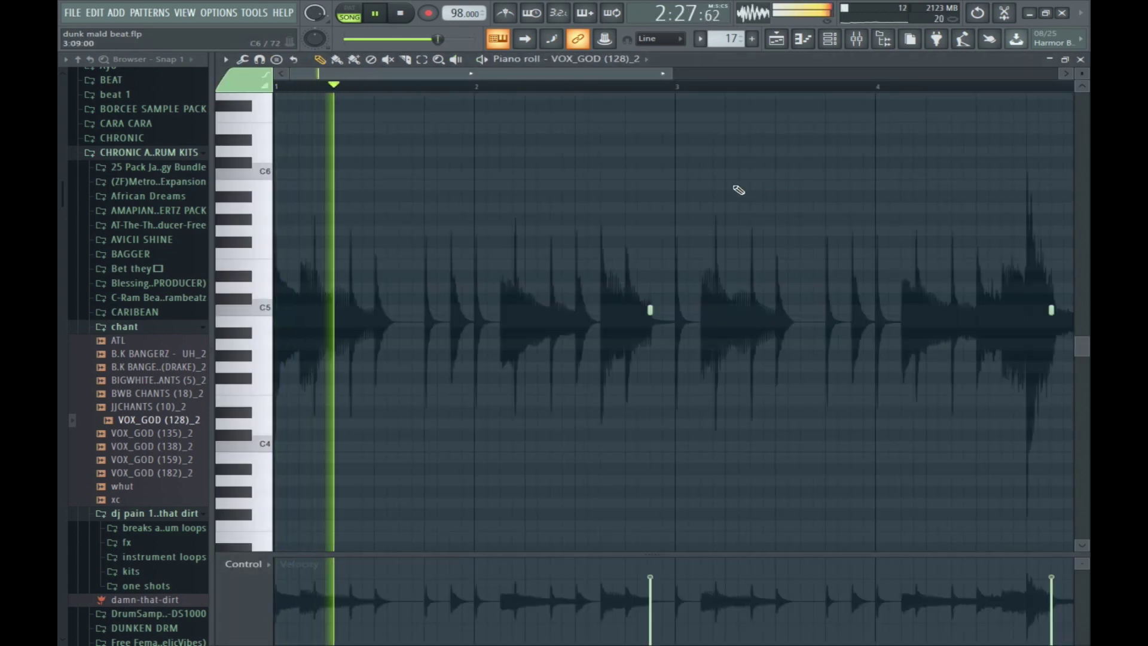
pyautogui.scroll(4, 700, 234)
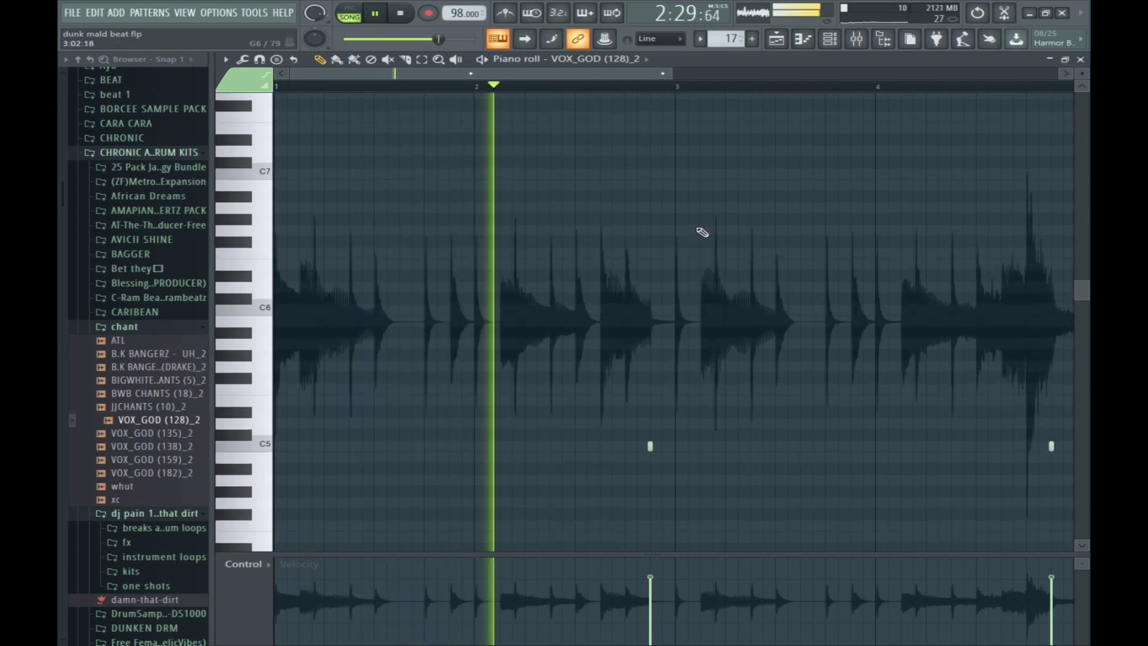
pyautogui.scroll(1, 597, 196)
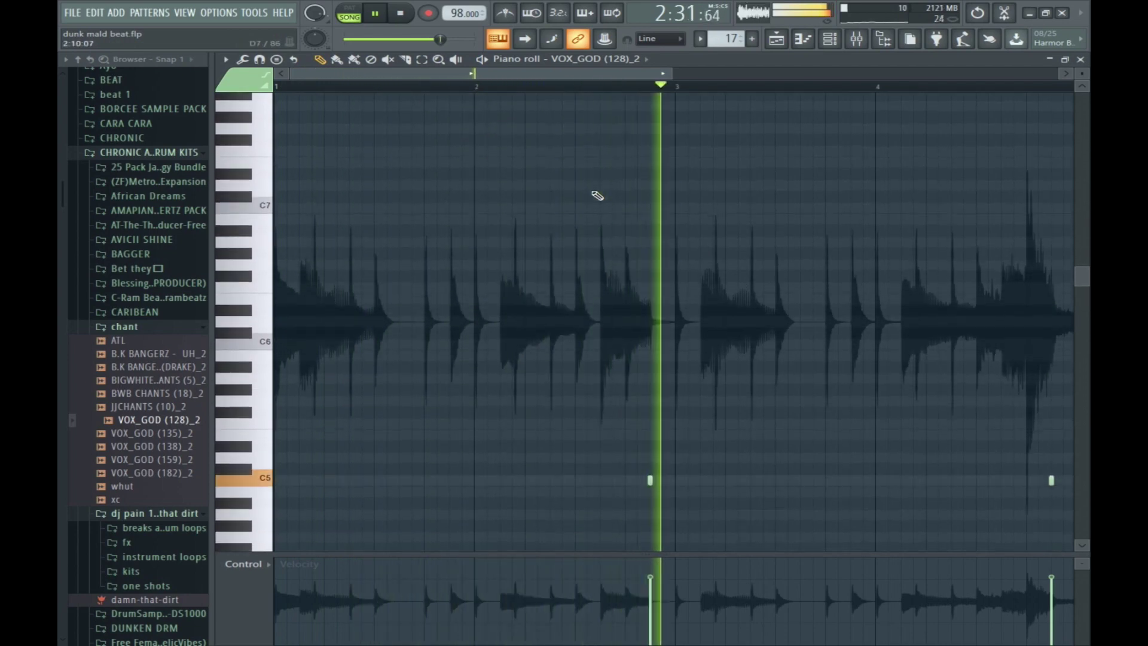
pyautogui.click(1080, 59)
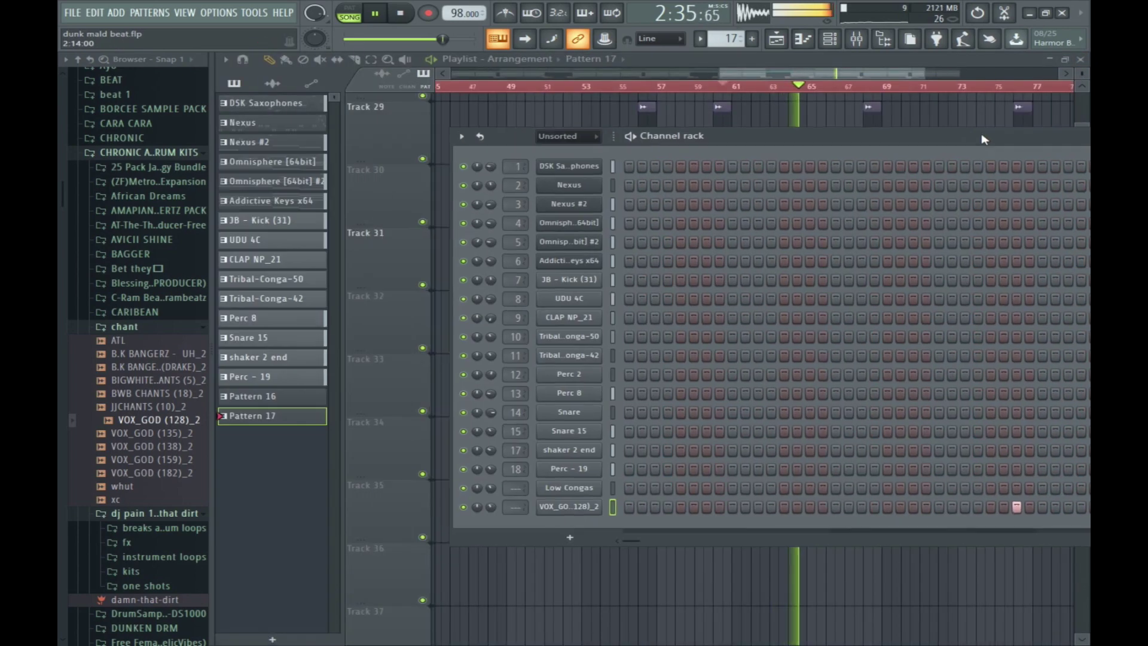